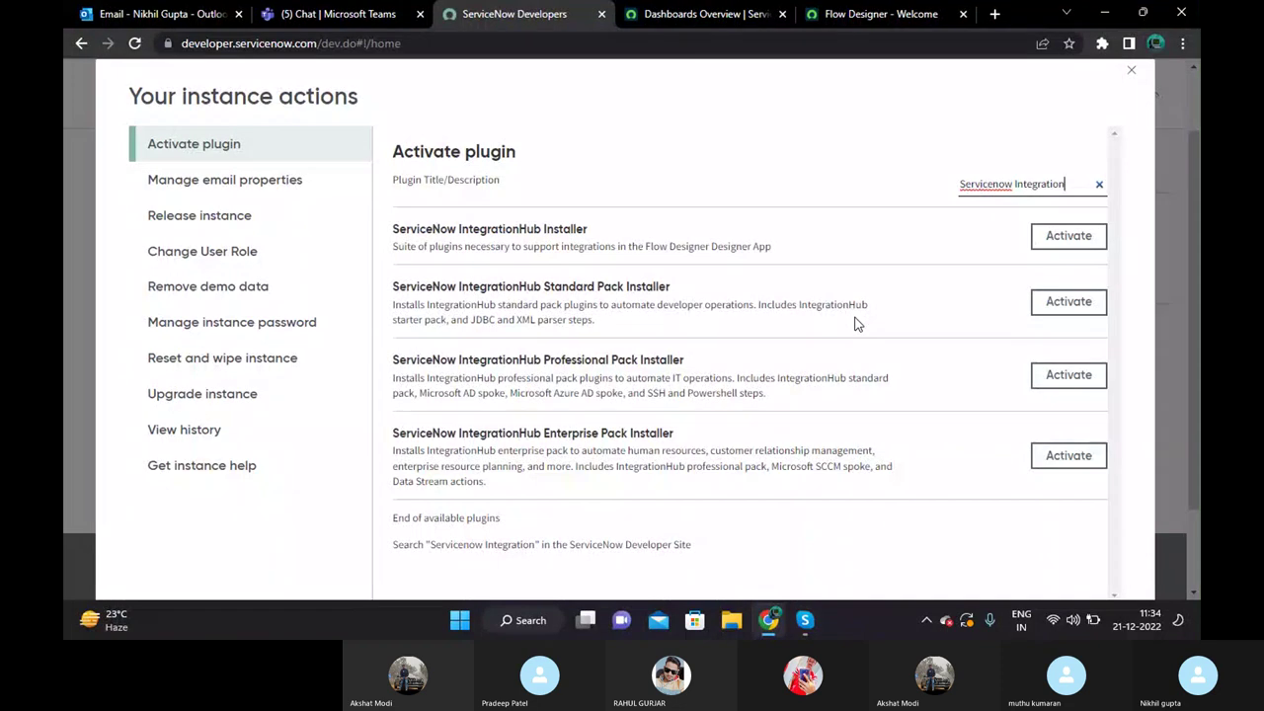
Close the plugin activation dialog and the account overview, and switch to the instance's Dashboards page.
{"action": "scroll", "coordinate": [856, 324], "scroll_direction": "up", "scroll_amount": 1}
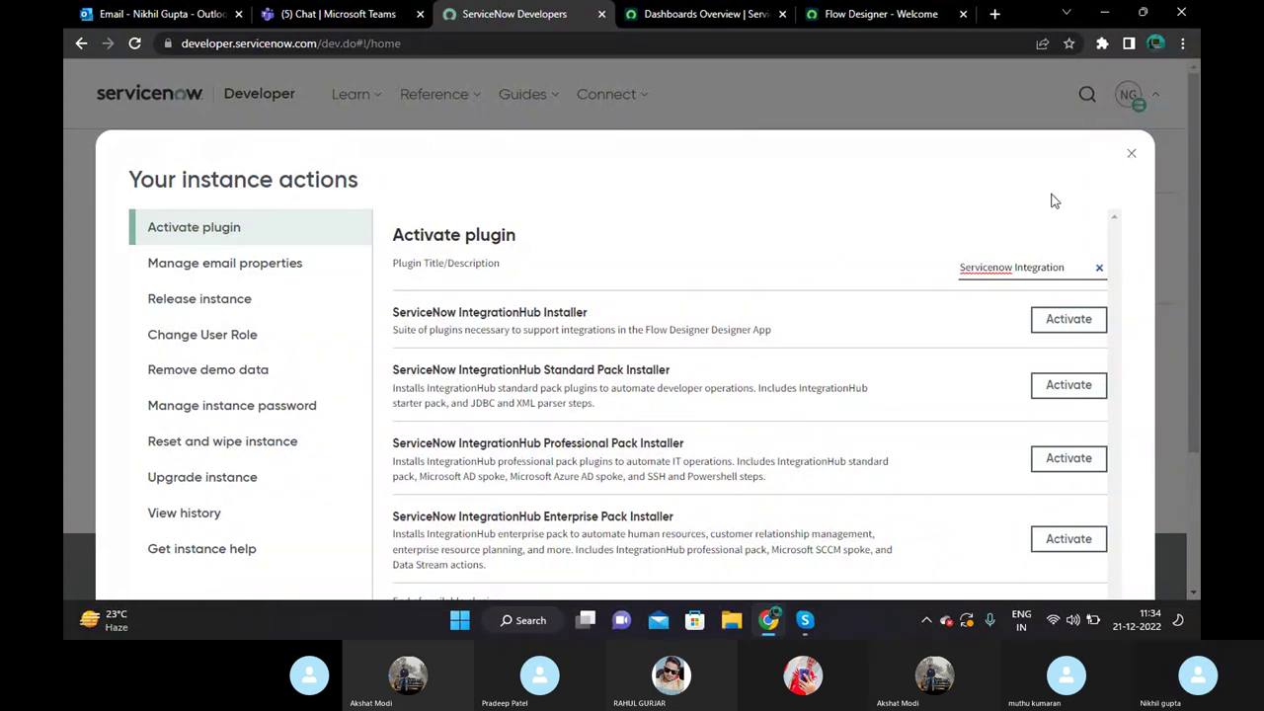
{"action": "left_click", "coordinate": [1131, 154]}
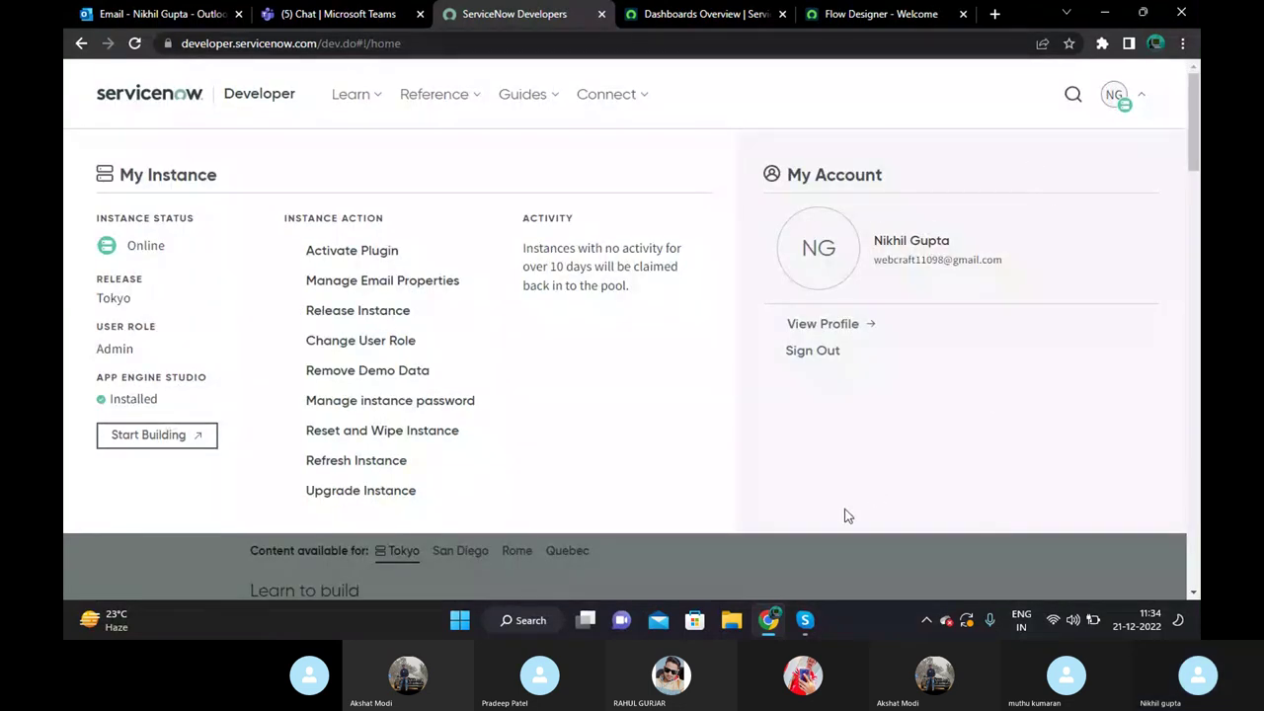
{"action": "left_click", "coordinate": [760, 572]}
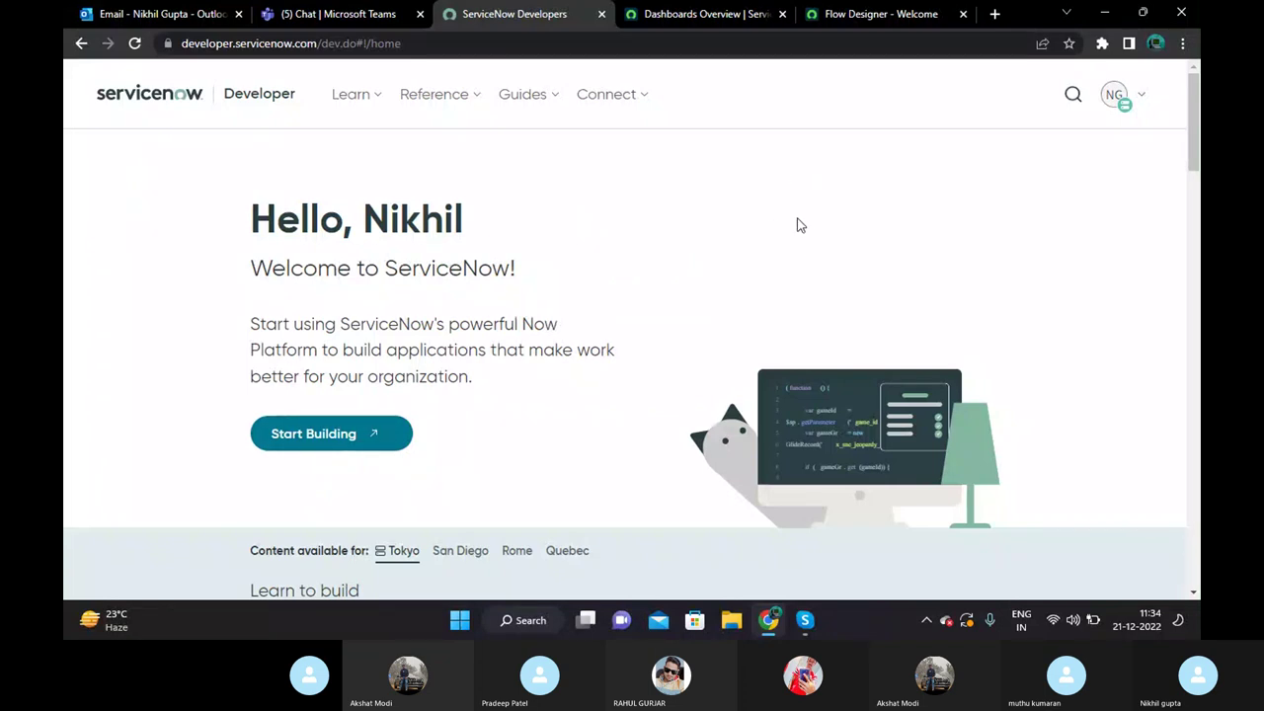
{"action": "left_click", "coordinate": [718, 20]}
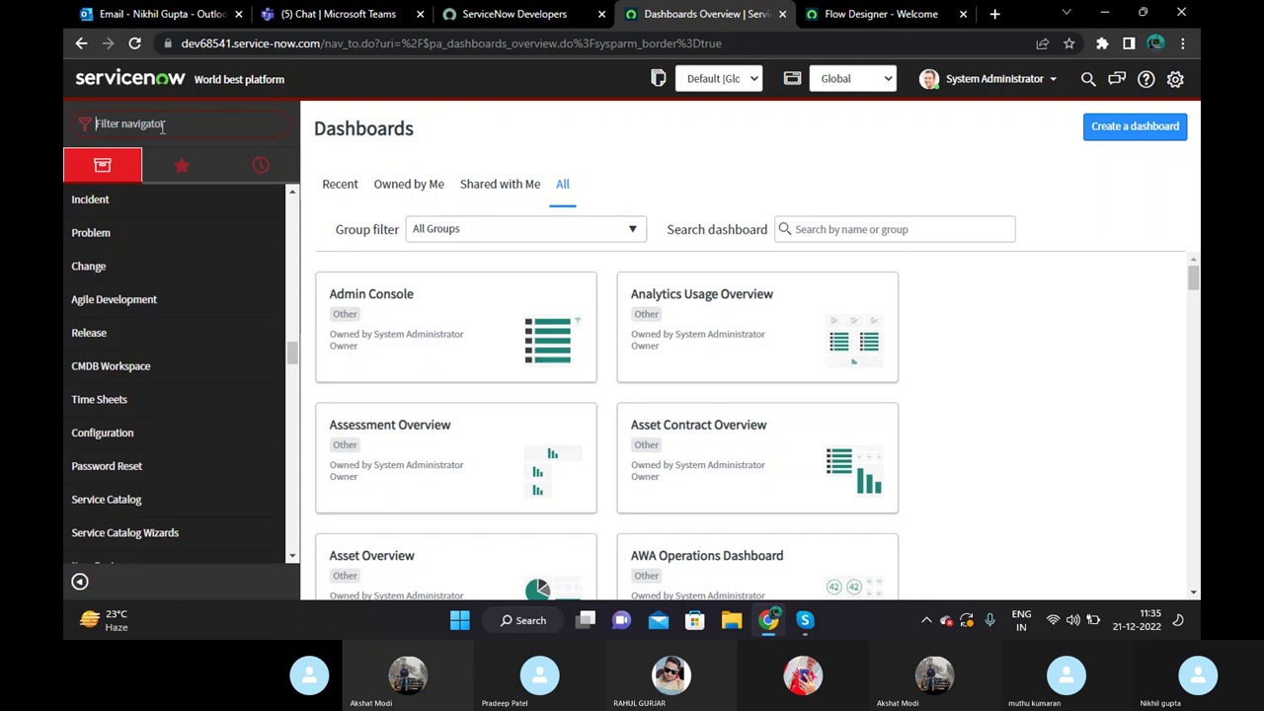
{"action": "left_click", "coordinate": [879, 14]}
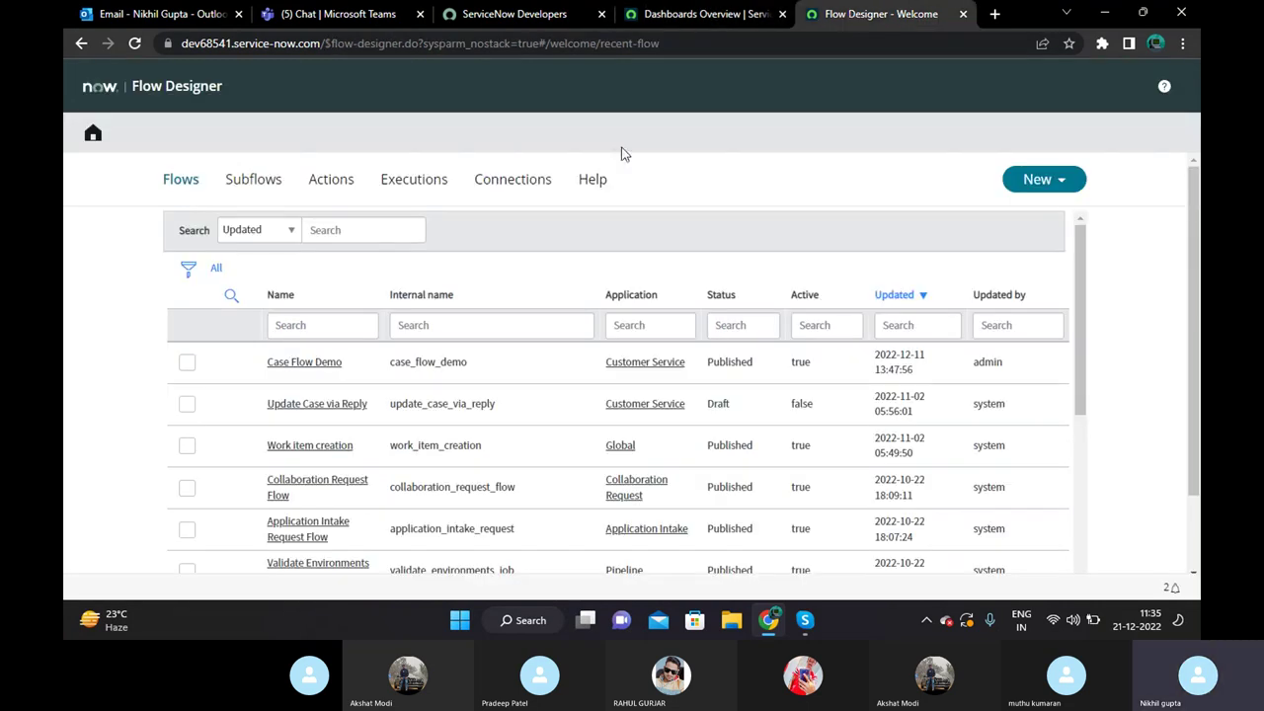
{"action": "left_click", "coordinate": [699, 18]}
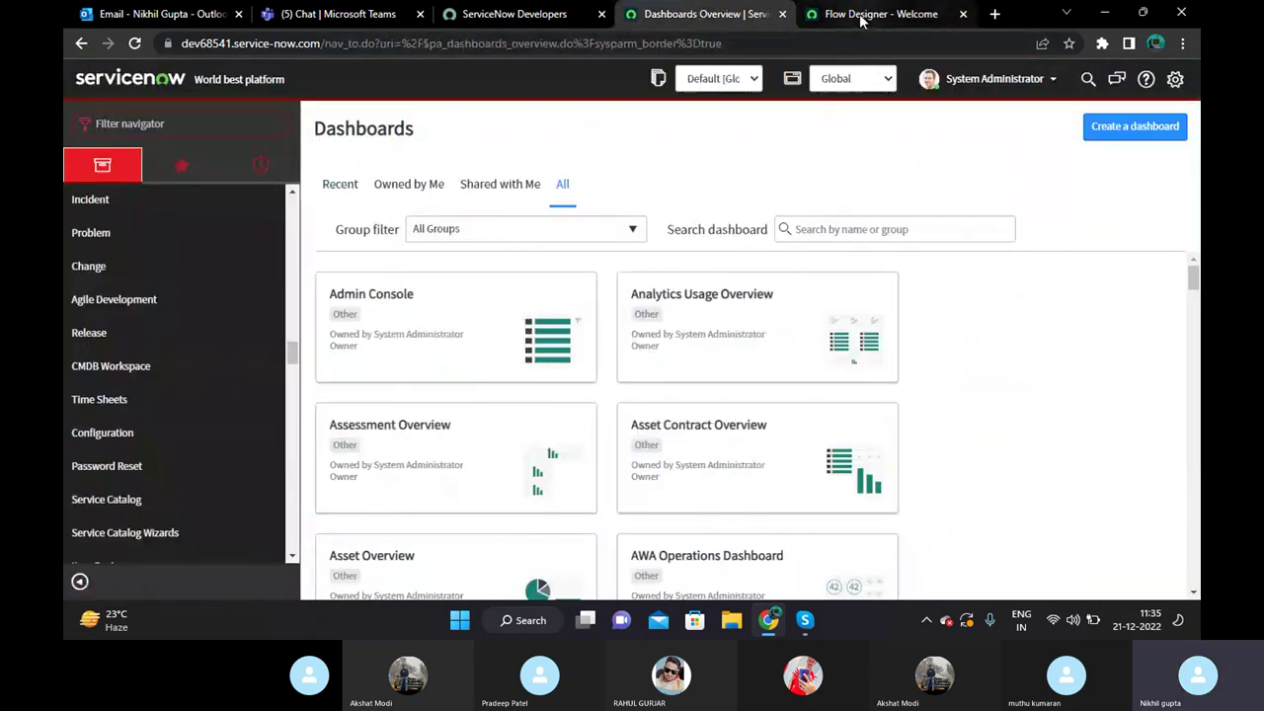
{"action": "left_click", "coordinate": [824, 16]}
{"action": "scroll", "coordinate": [494, 188], "scroll_direction": "down", "scroll_amount": 1}
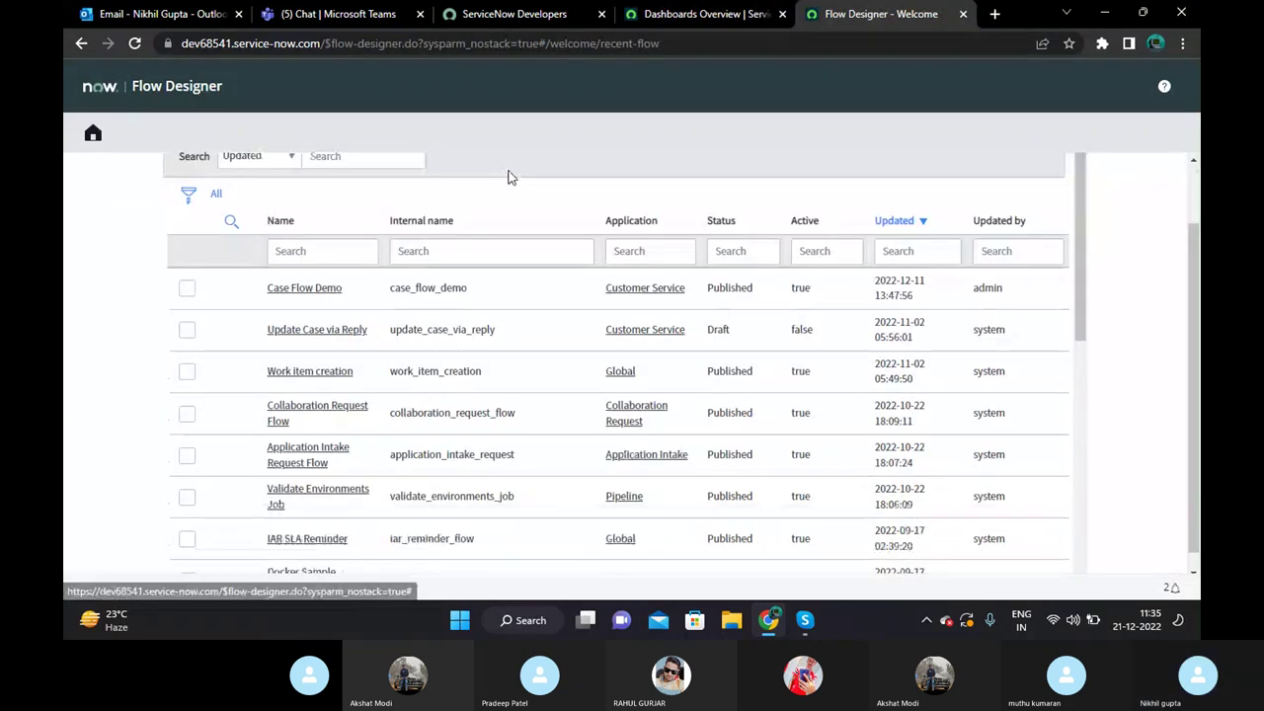
{"action": "scroll", "coordinate": [640, 188], "scroll_direction": "up", "scroll_amount": 1}
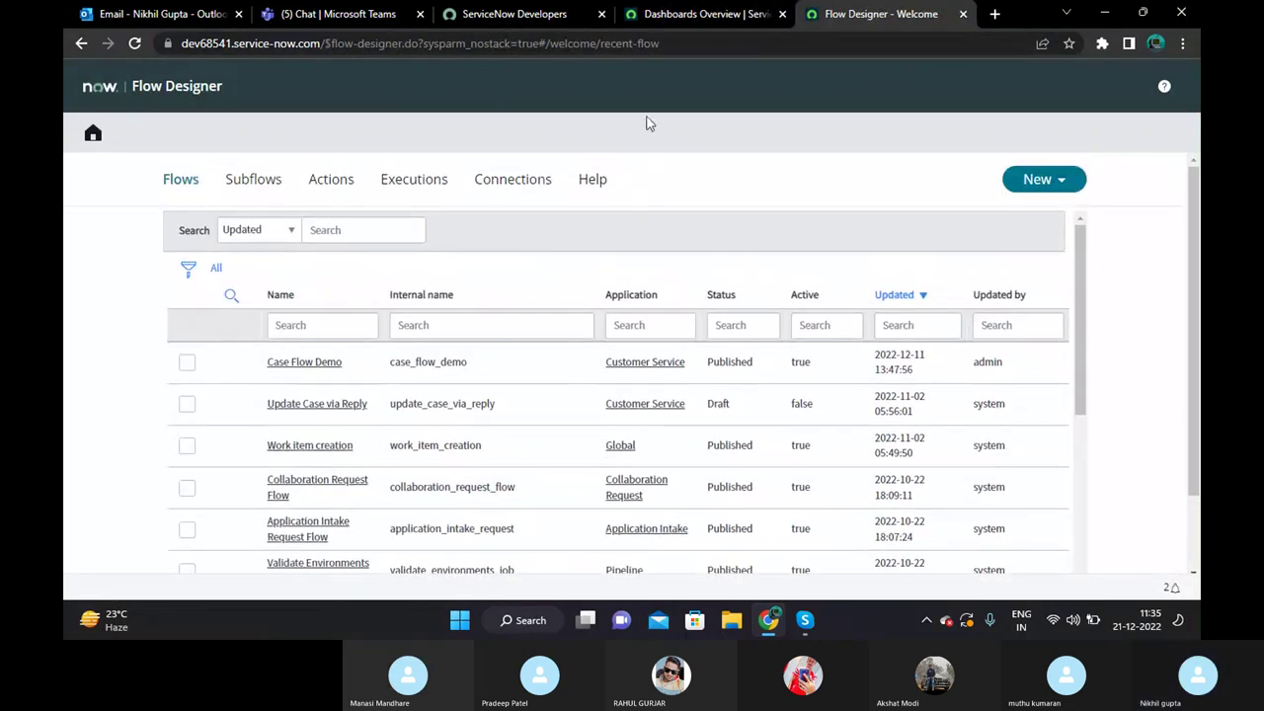
{"action": "left_click", "coordinate": [696, 14]}
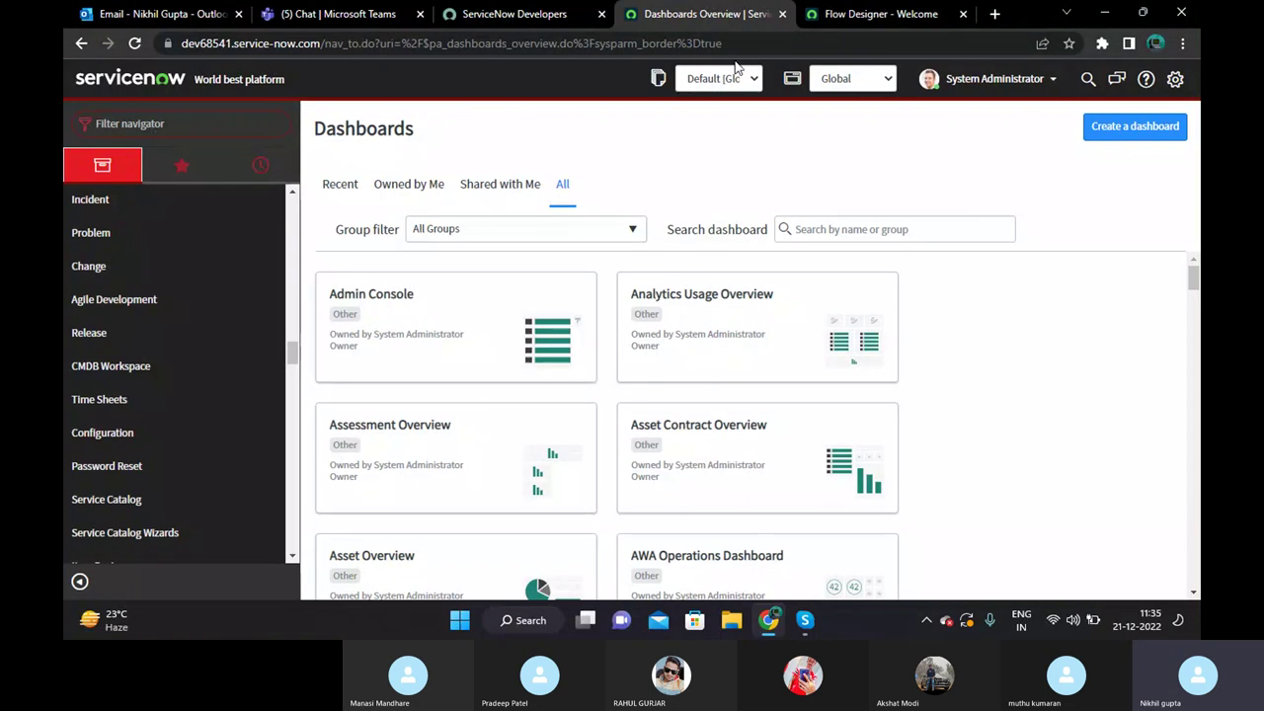
Open the Case Flow Demo flow from the Flow Designer list and close it again.
{"action": "left_click", "coordinate": [830, 15]}
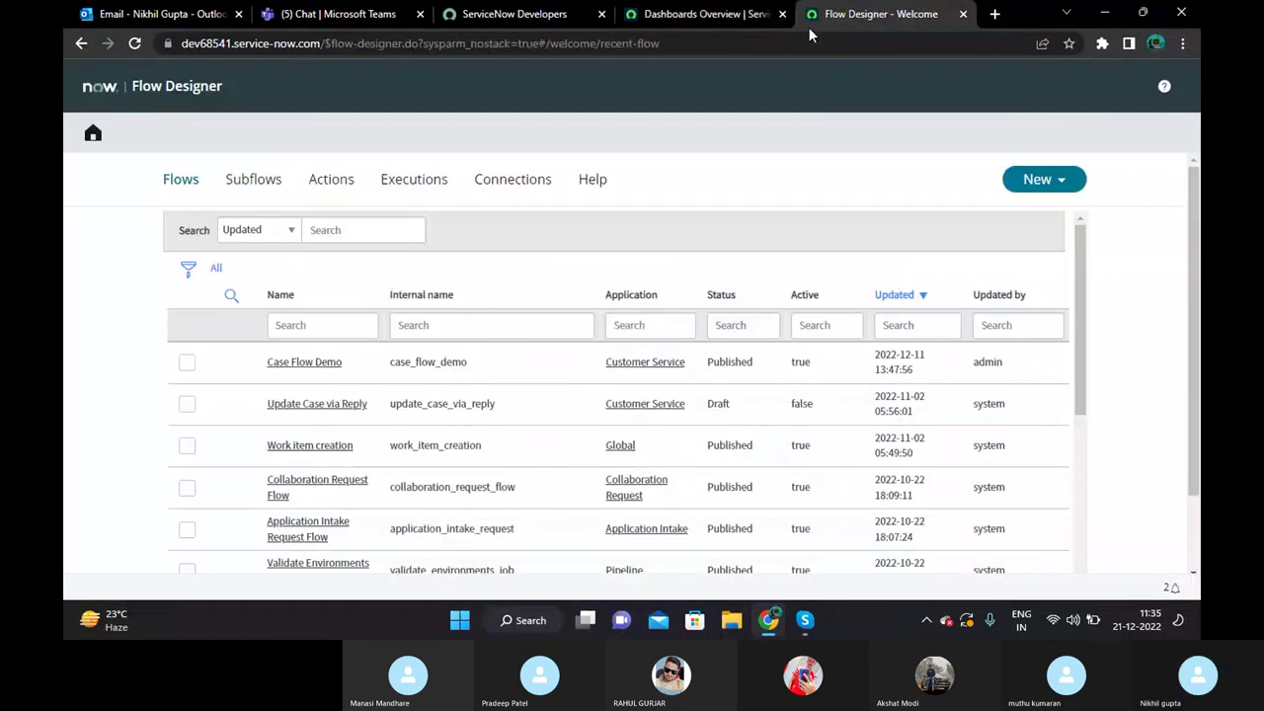
{"action": "left_click", "coordinate": [304, 364]}
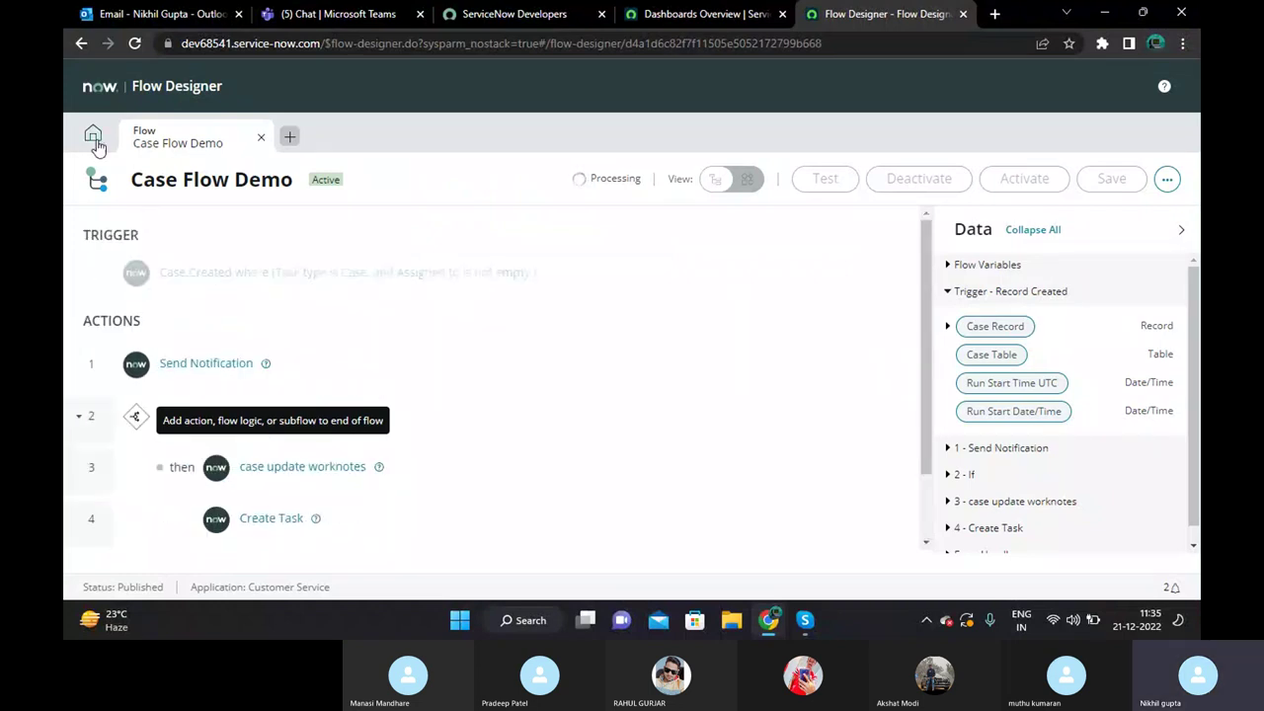
{"action": "left_click", "coordinate": [261, 139]}
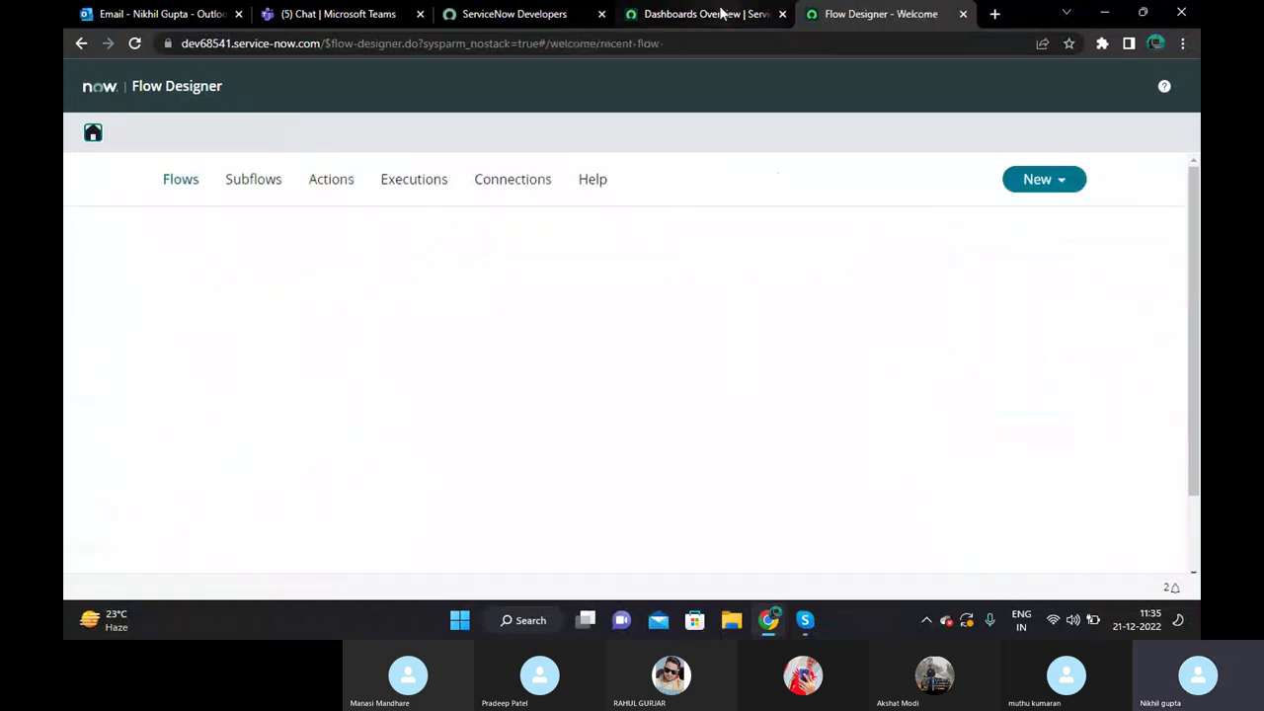
Filter the instance's navigator for "flow de" to locate Flow Designer.
{"action": "left_click", "coordinate": [719, 12]}
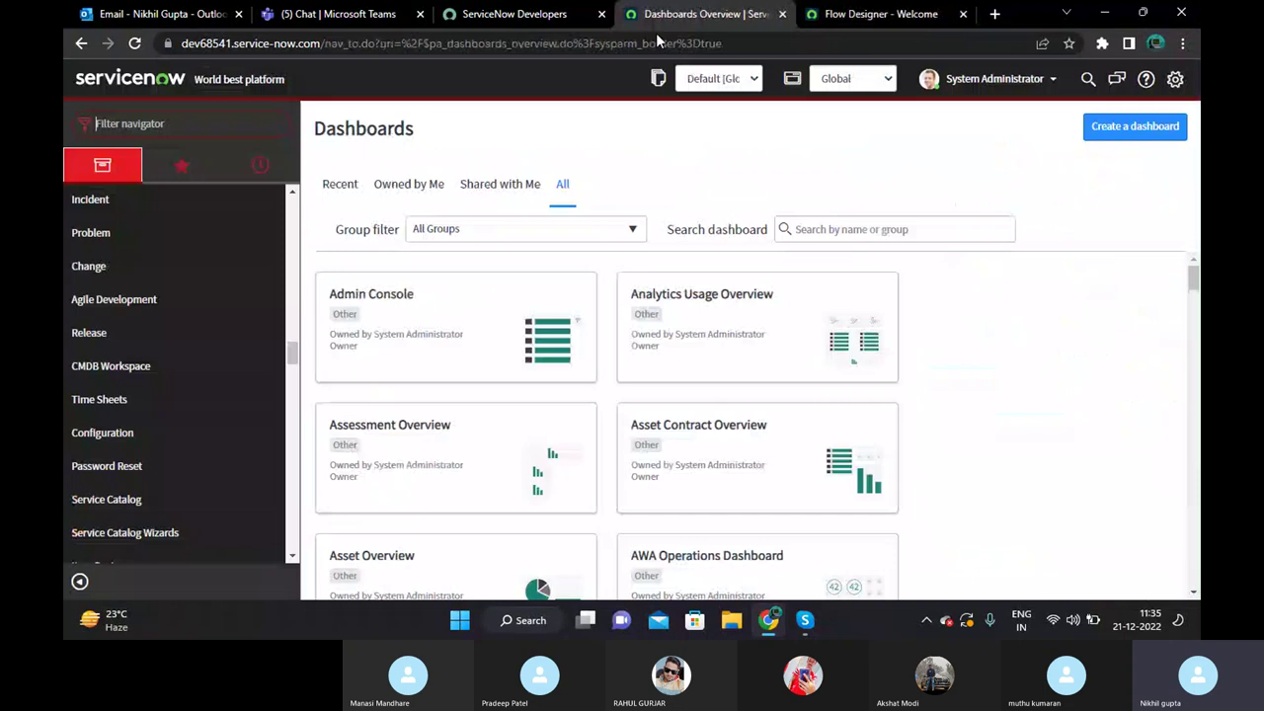
{"action": "left_click", "coordinate": [196, 129]}
{"action": "type", "text": "flow de"}
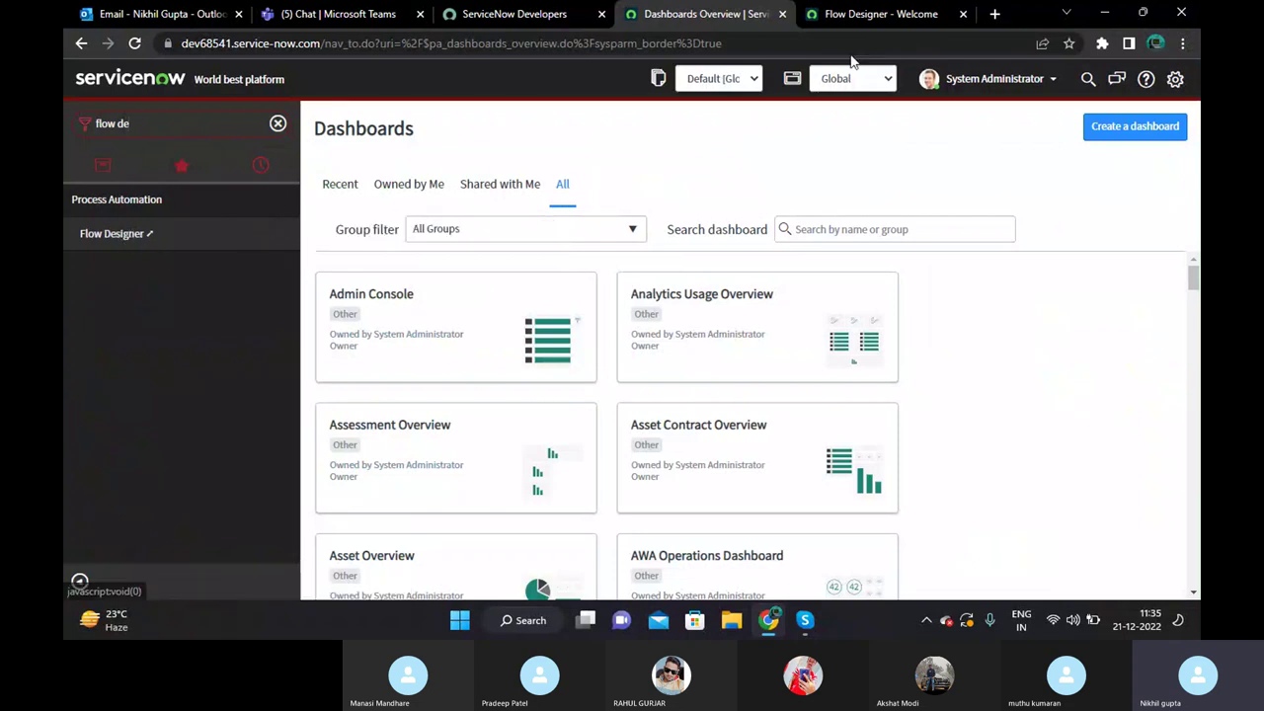
Return to Flow Designer and reload its welcome page with the list of flows.
{"action": "left_click", "coordinate": [863, 16]}
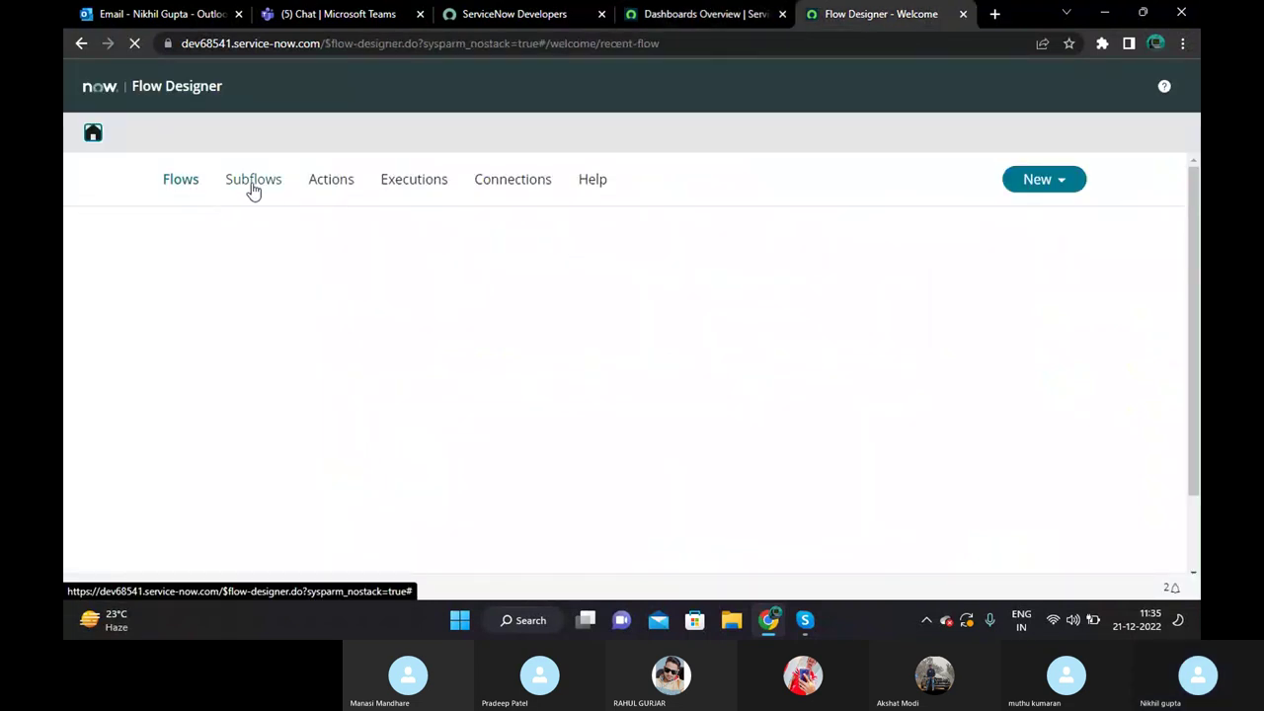
{"action": "left_click", "coordinate": [677, 44]}
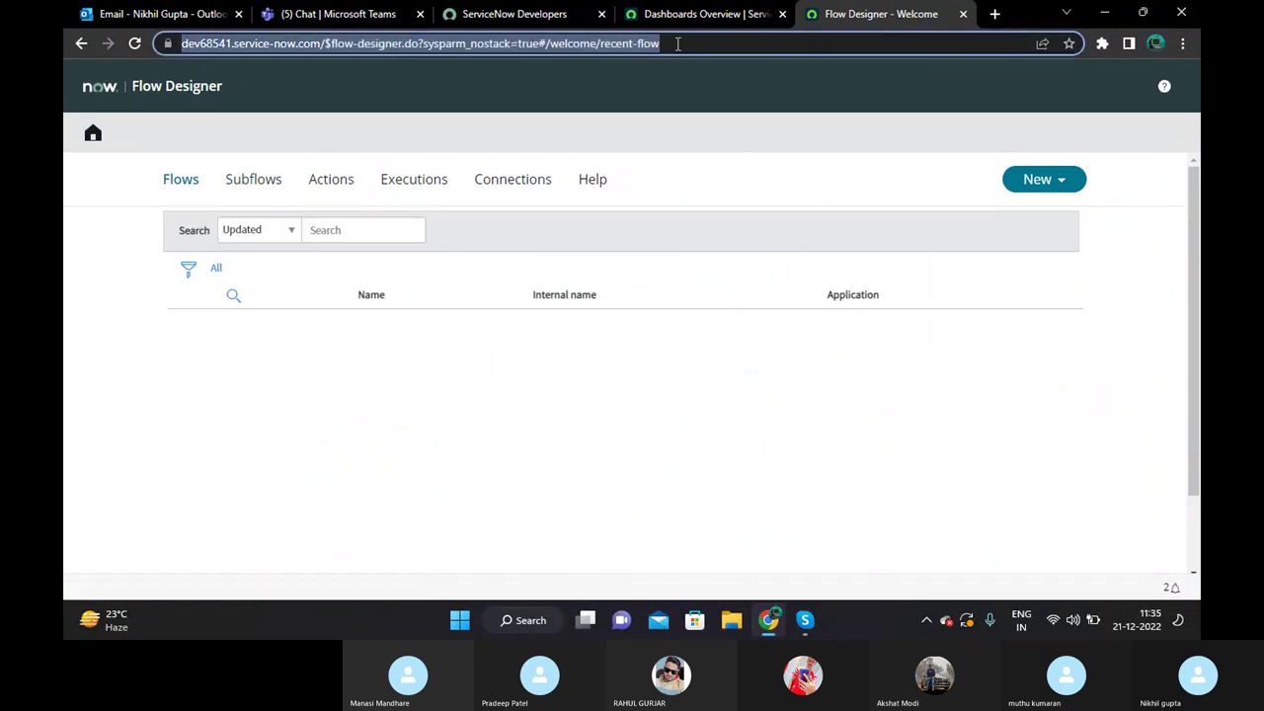
{"action": "key", "text": "Return"}
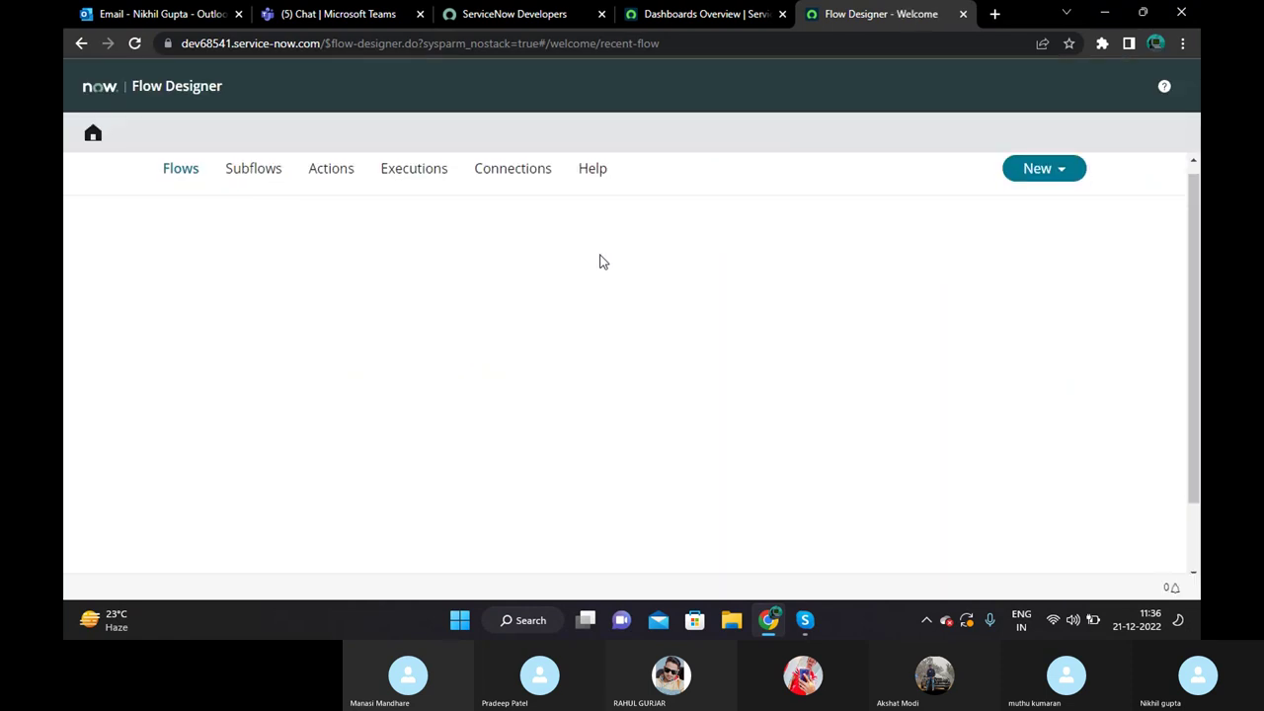
Look through the list of existing flows and open the Case Flow Demo flow.
{"action": "scroll", "coordinate": [599, 261], "scroll_direction": "down", "scroll_amount": 2}
{"action": "scroll", "coordinate": [599, 262], "scroll_direction": "up", "scroll_amount": 2}
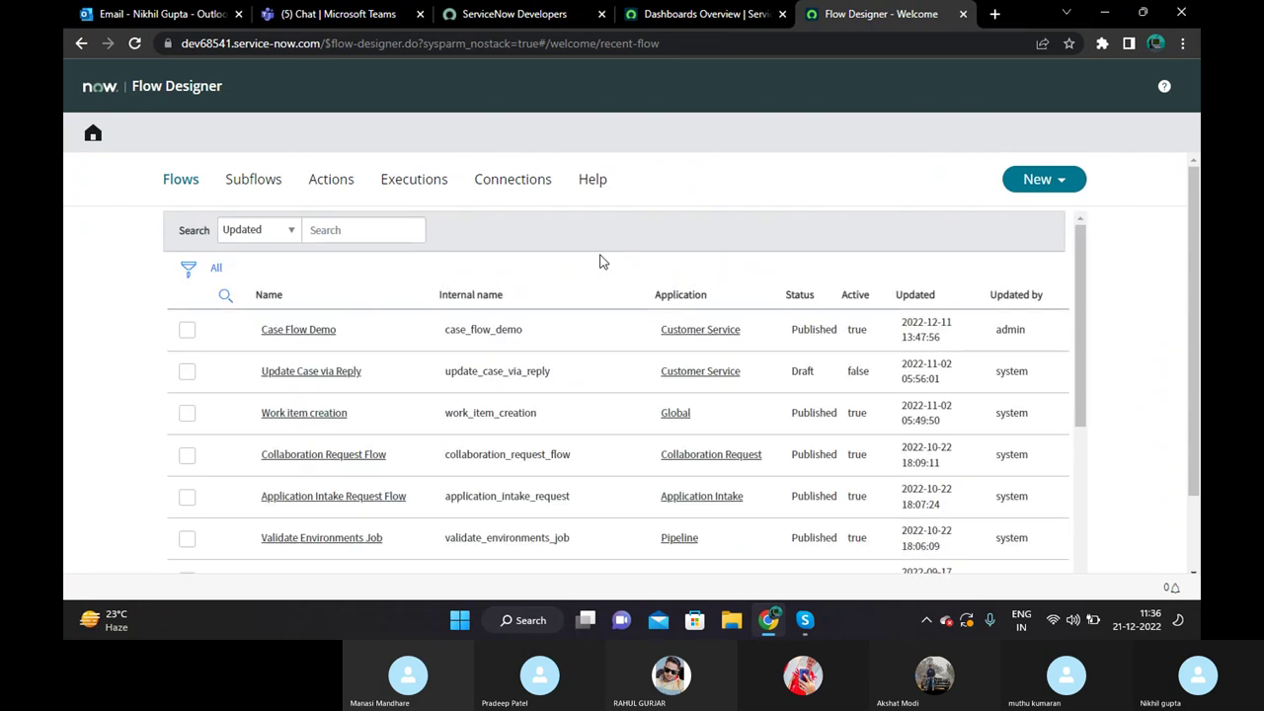
{"action": "scroll", "coordinate": [599, 262], "scroll_direction": "down", "scroll_amount": 2}
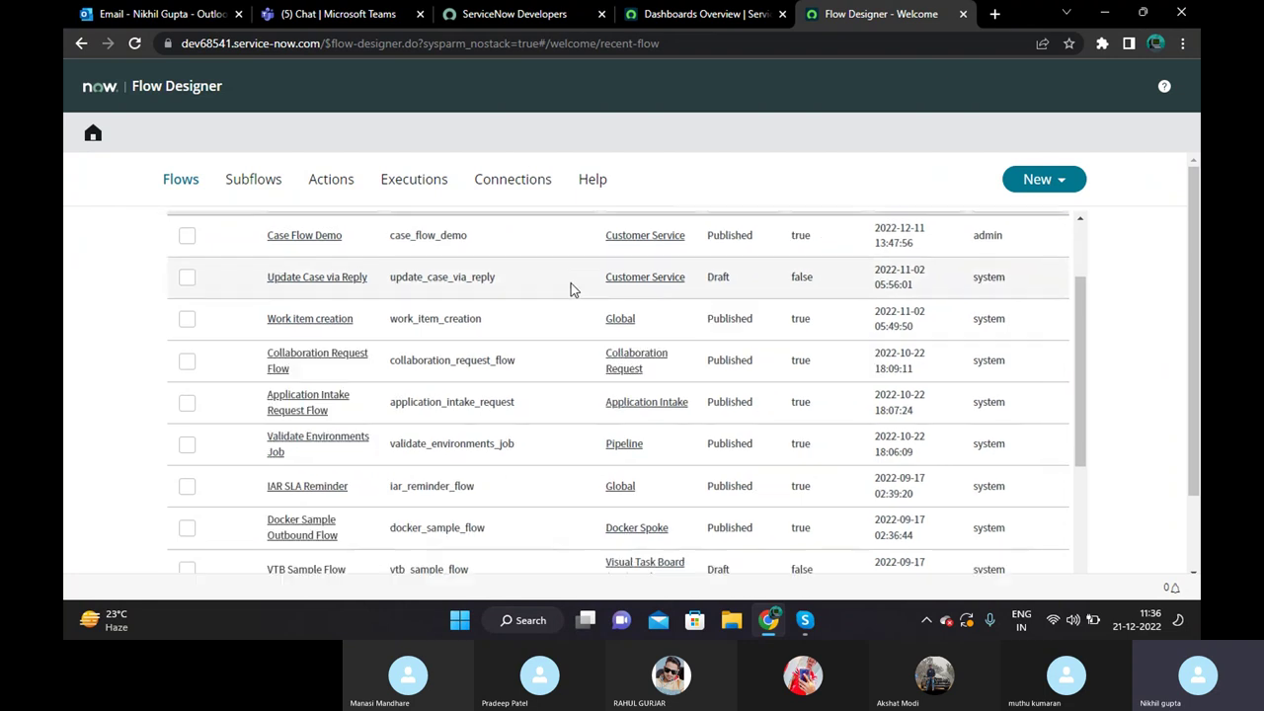
{"action": "scroll", "coordinate": [572, 287], "scroll_direction": "down", "scroll_amount": 4}
{"action": "scroll", "coordinate": [182, 392], "scroll_direction": "up", "scroll_amount": 6}
{"action": "scroll", "coordinate": [182, 392], "scroll_direction": "down", "scroll_amount": 1}
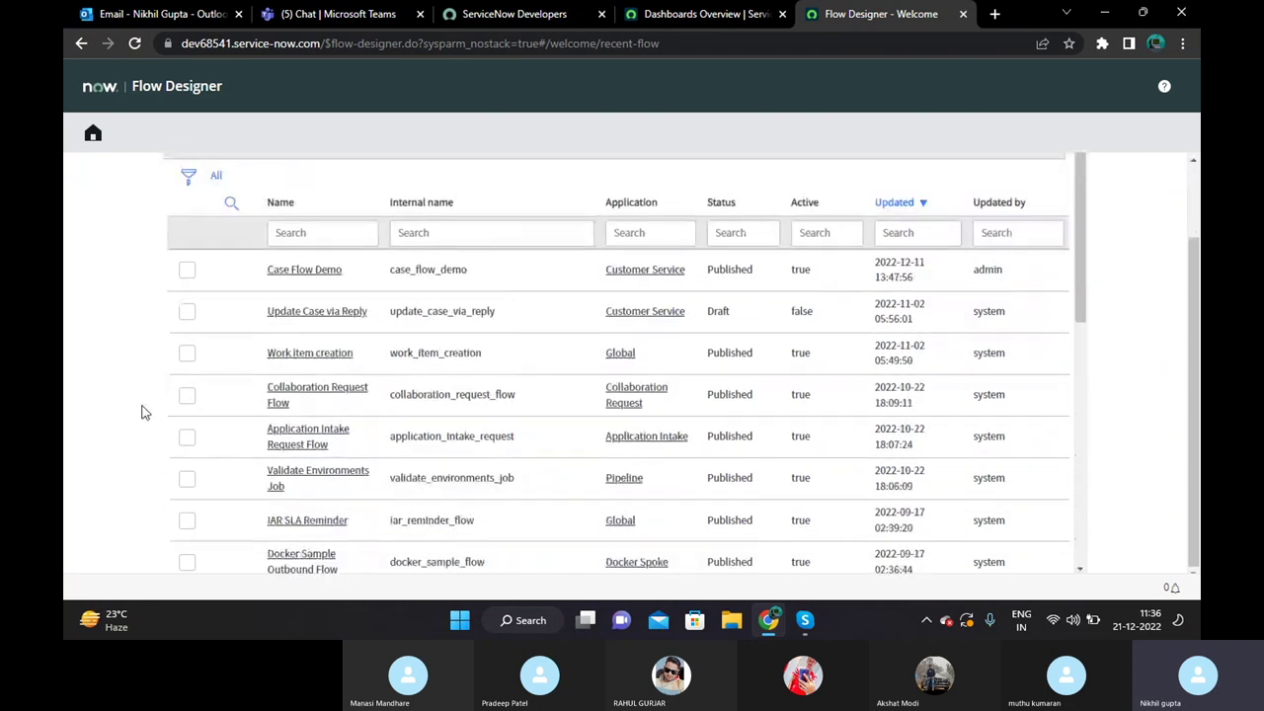
{"action": "scroll", "coordinate": [353, 424], "scroll_direction": "up", "scroll_amount": 2}
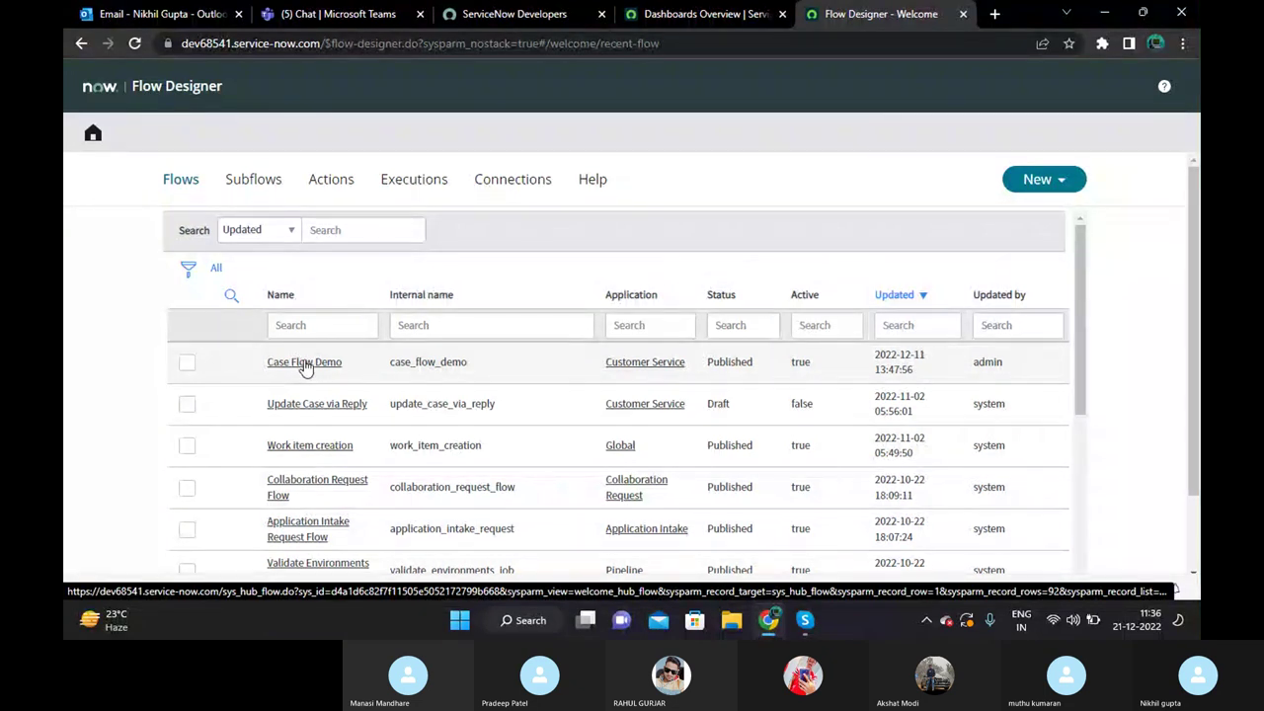
{"action": "left_click", "coordinate": [314, 365]}
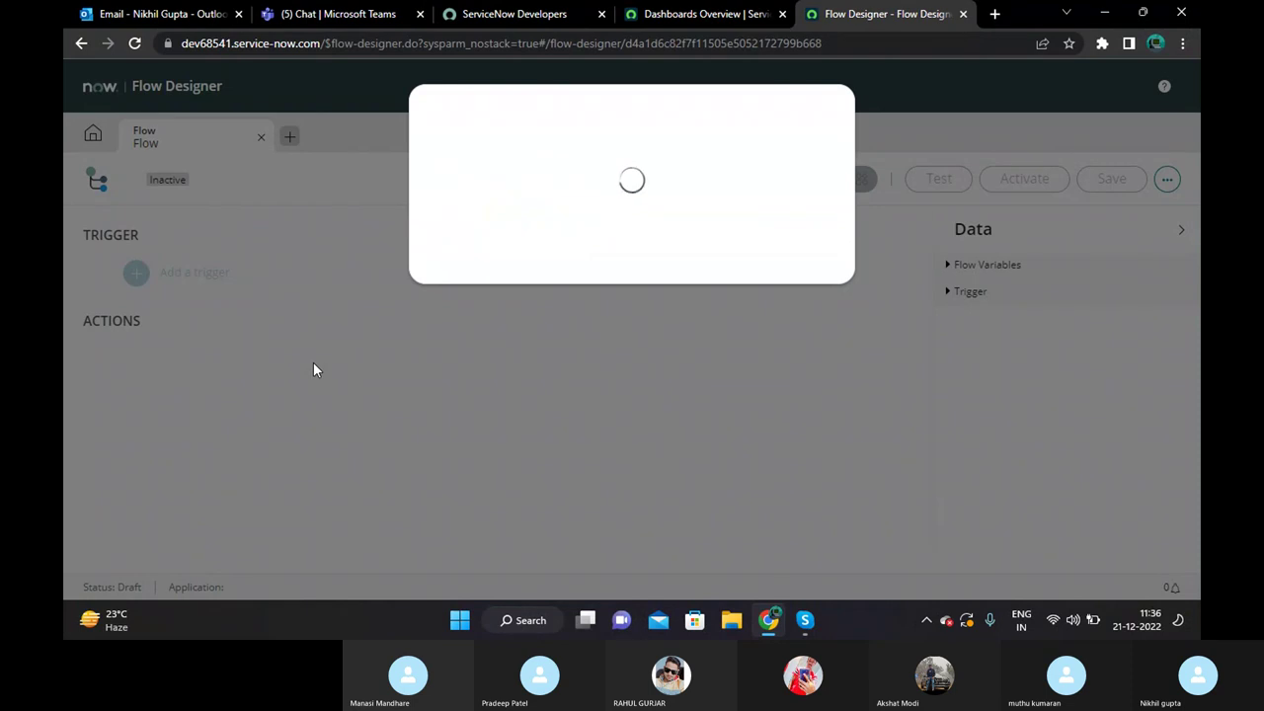
{"action": "scroll", "coordinate": [392, 372], "scroll_direction": "up", "scroll_amount": 1}
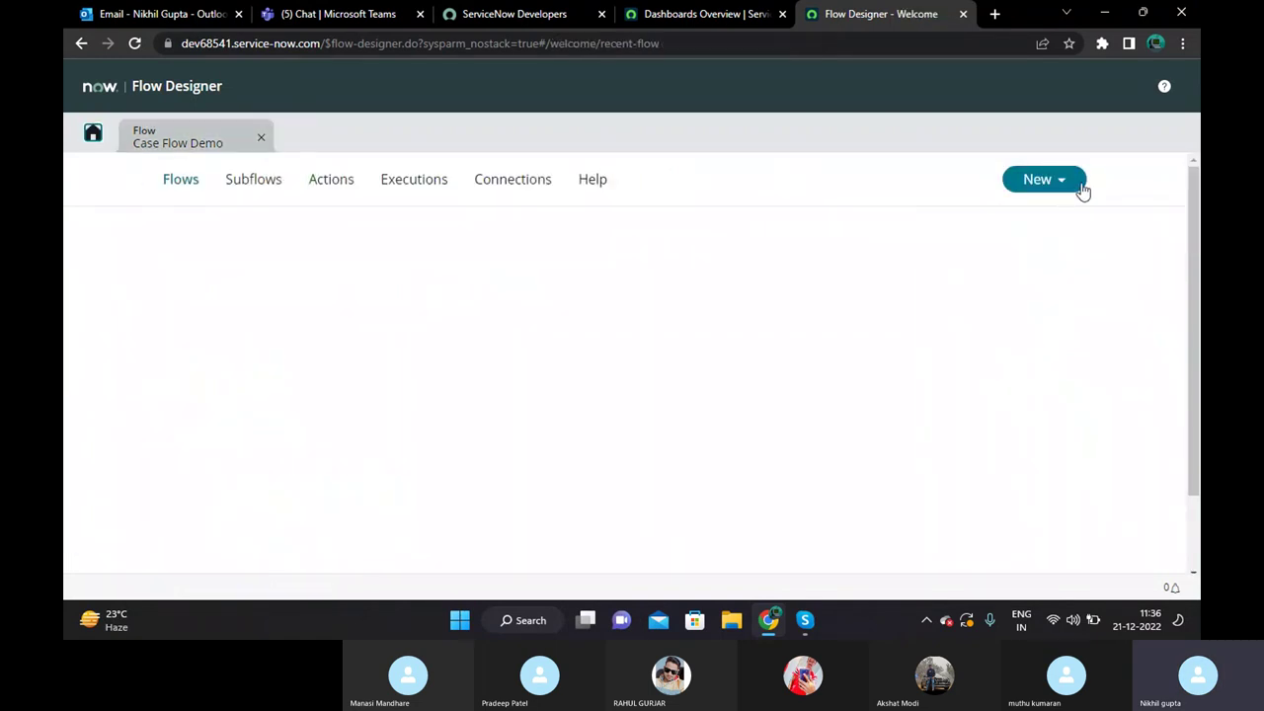
Start a new flow from the Flow Designer home page and look at its flow name and description properties.
{"action": "left_click", "coordinate": [1027, 186]}
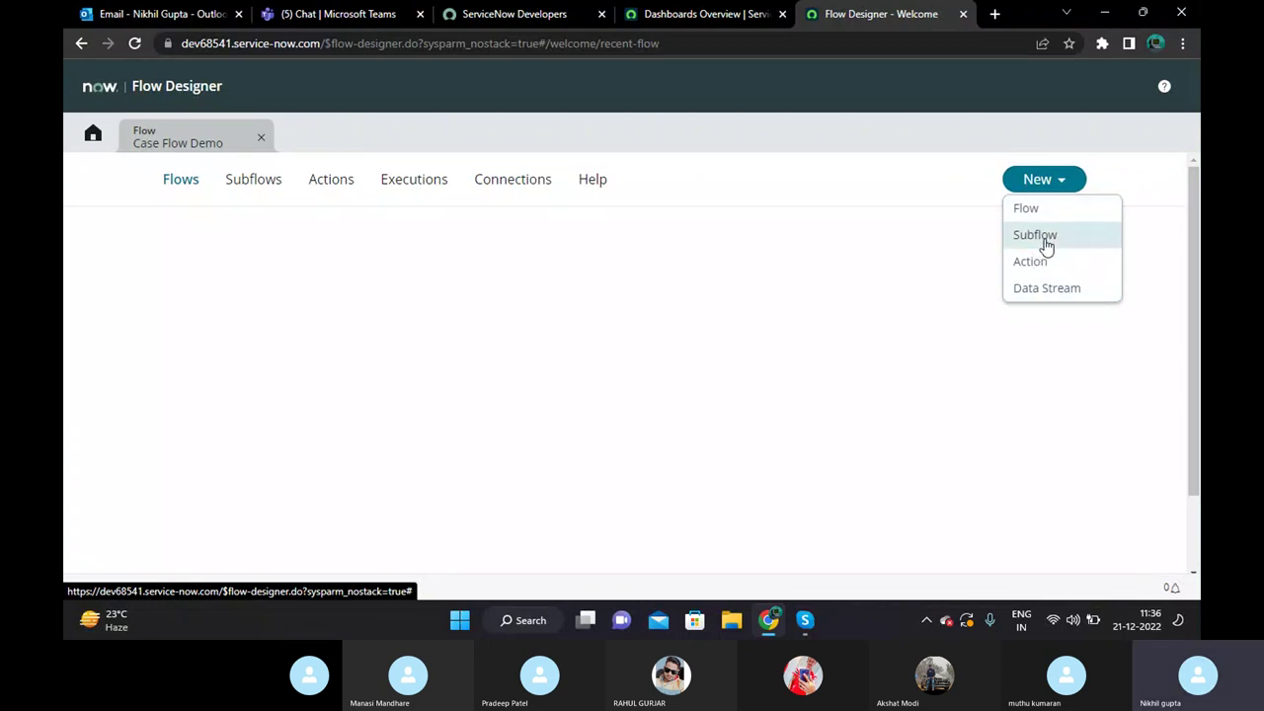
{"action": "left_click", "coordinate": [1035, 207]}
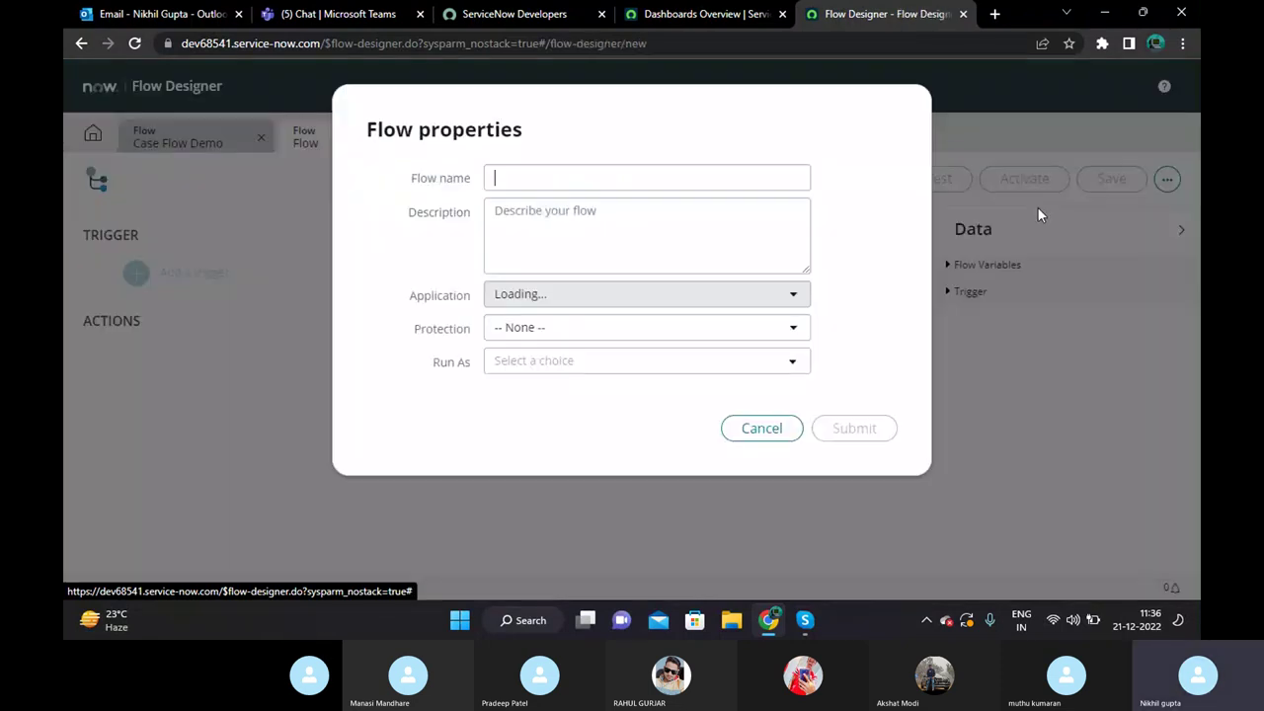
{"action": "left_click", "coordinate": [585, 241]}
{"action": "left_click", "coordinate": [564, 210]}
{"action": "left_click", "coordinate": [438, 249]}
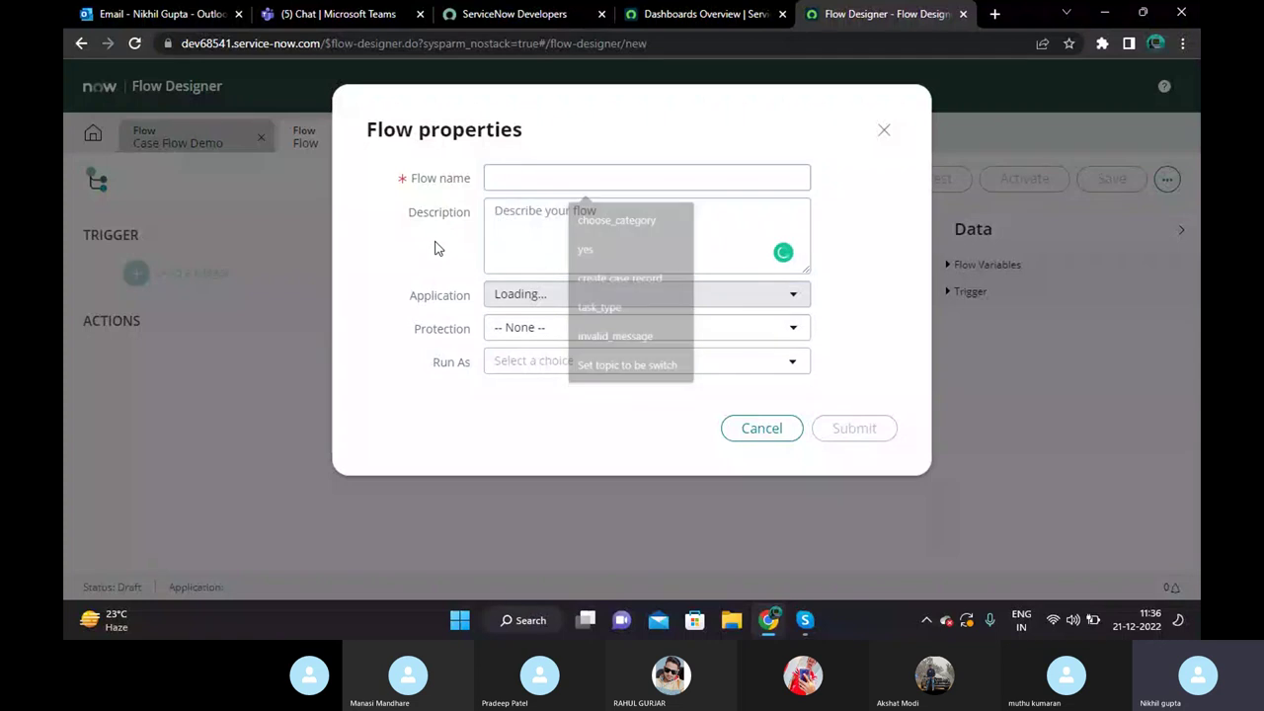
{"action": "left_click", "coordinate": [553, 237]}
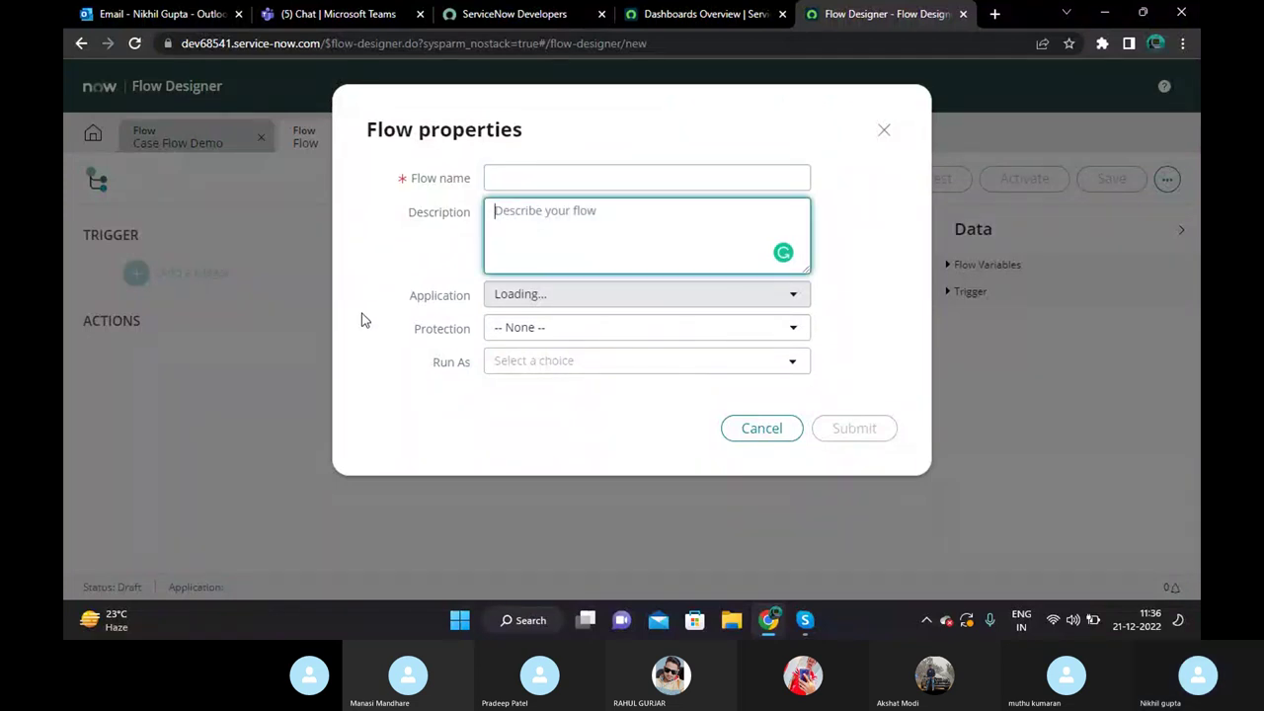
Examine the Protection and Run As choices in the new flow's properties, and dismiss the form without creating the flow.
{"action": "left_click", "coordinate": [573, 328]}
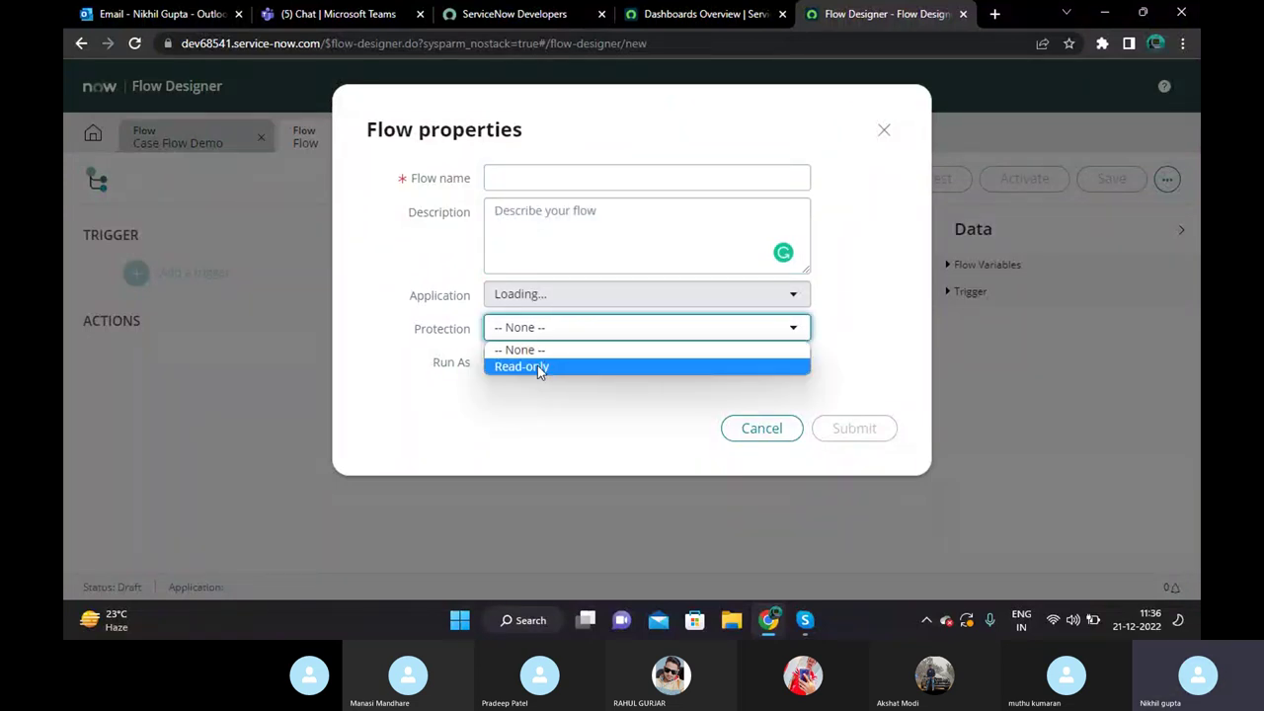
{"action": "left_click", "coordinate": [523, 327]}
{"action": "left_click", "coordinate": [525, 327]}
{"action": "left_click", "coordinate": [362, 311]}
{"action": "left_click", "coordinate": [617, 359]}
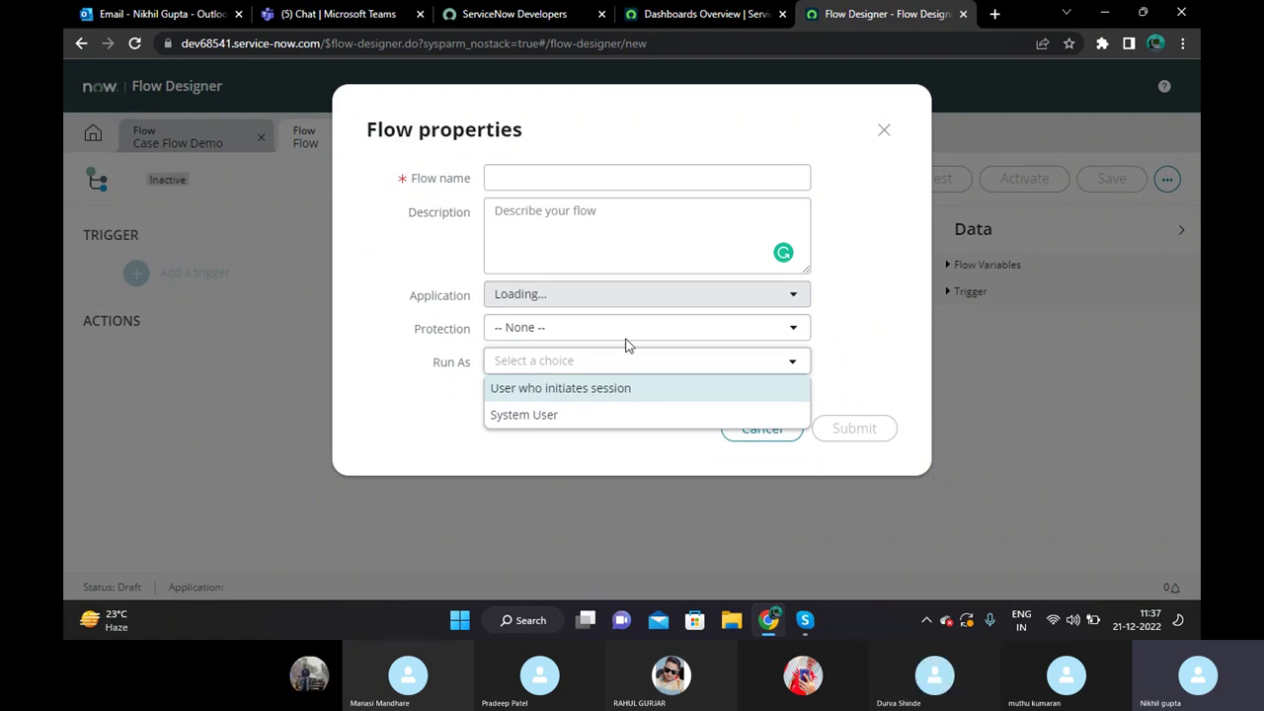
{"action": "left_click", "coordinate": [408, 422]}
{"action": "left_click", "coordinate": [597, 371]}
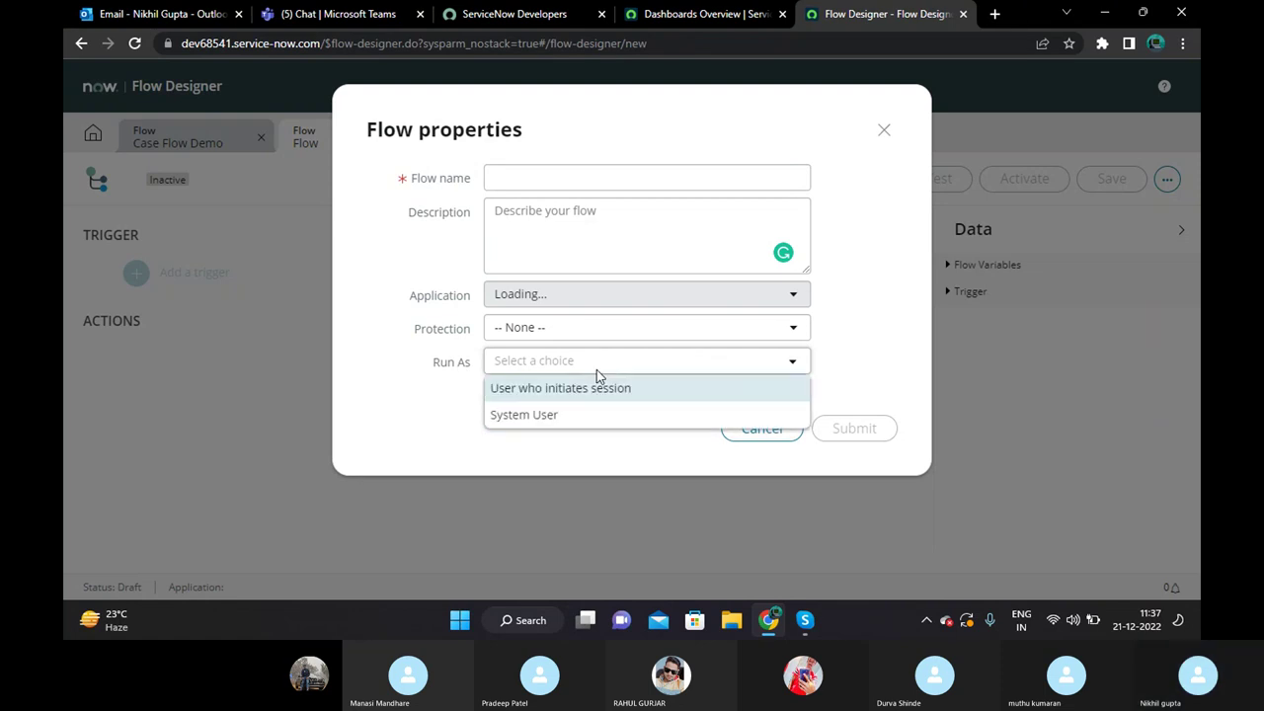
{"action": "left_click", "coordinate": [431, 420]}
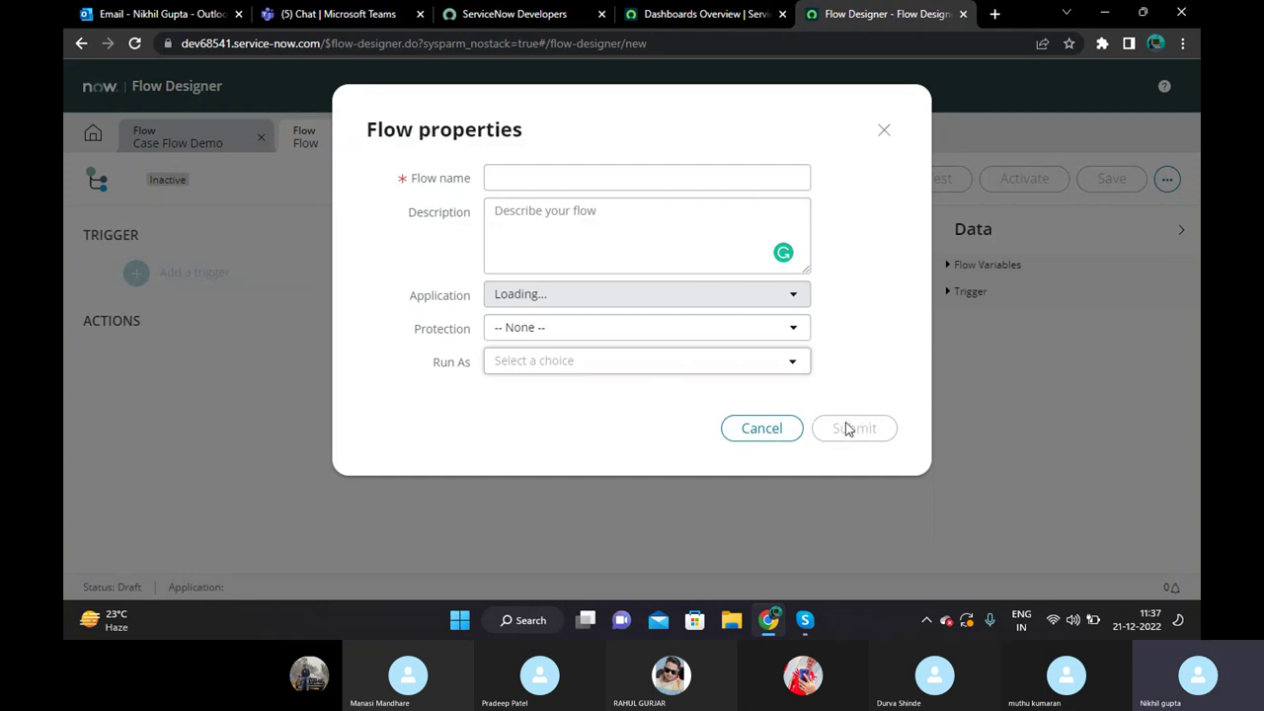
{"action": "left_click", "coordinate": [882, 130]}
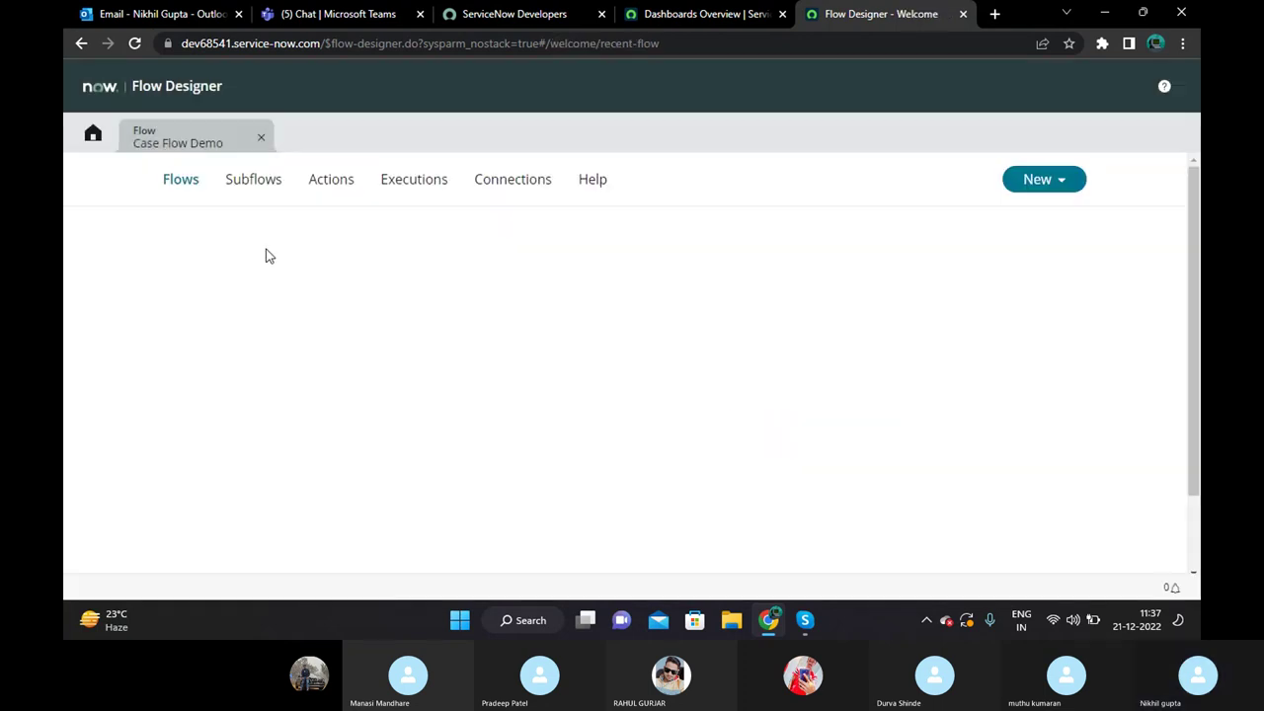
Review the trigger and actions of the open Case Flow Demo flow, and return to the Flow Designer home page.
{"action": "left_click", "coordinate": [191, 148]}
{"action": "scroll", "coordinate": [240, 474], "scroll_direction": "down", "scroll_amount": 1}
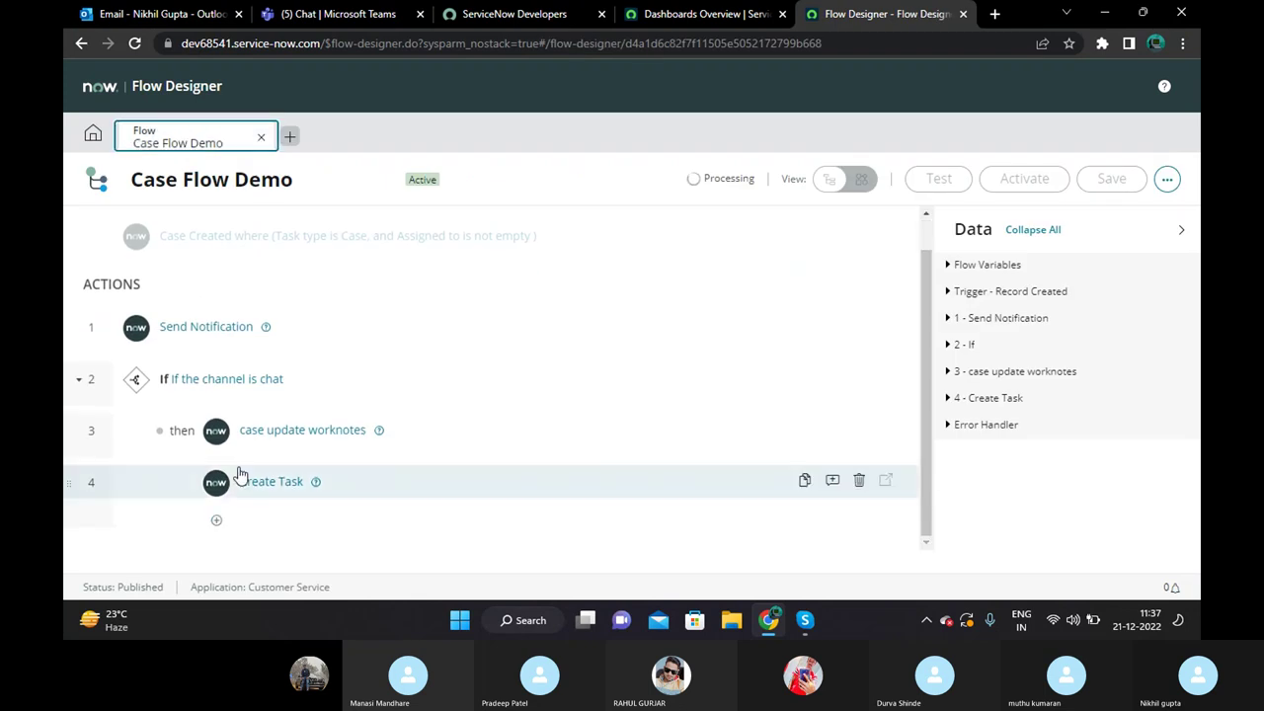
{"action": "scroll", "coordinate": [240, 475], "scroll_direction": "up", "scroll_amount": 1}
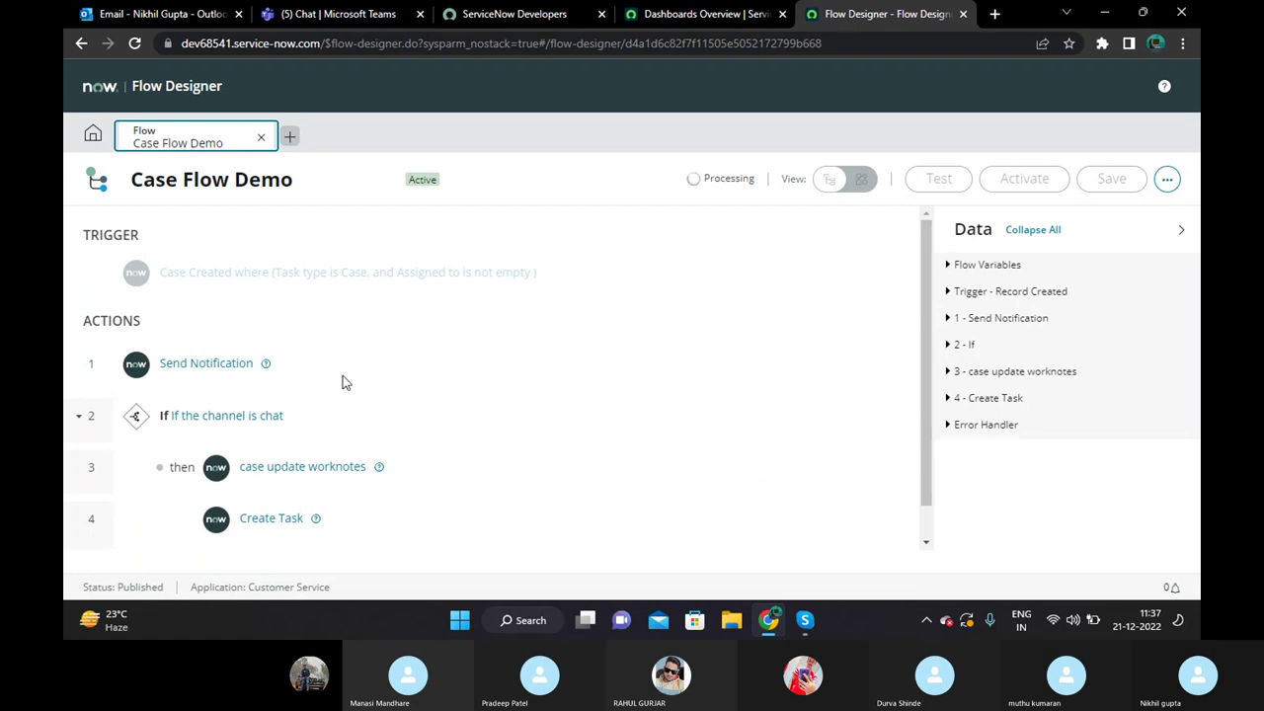
{"action": "left_click", "coordinate": [93, 133]}
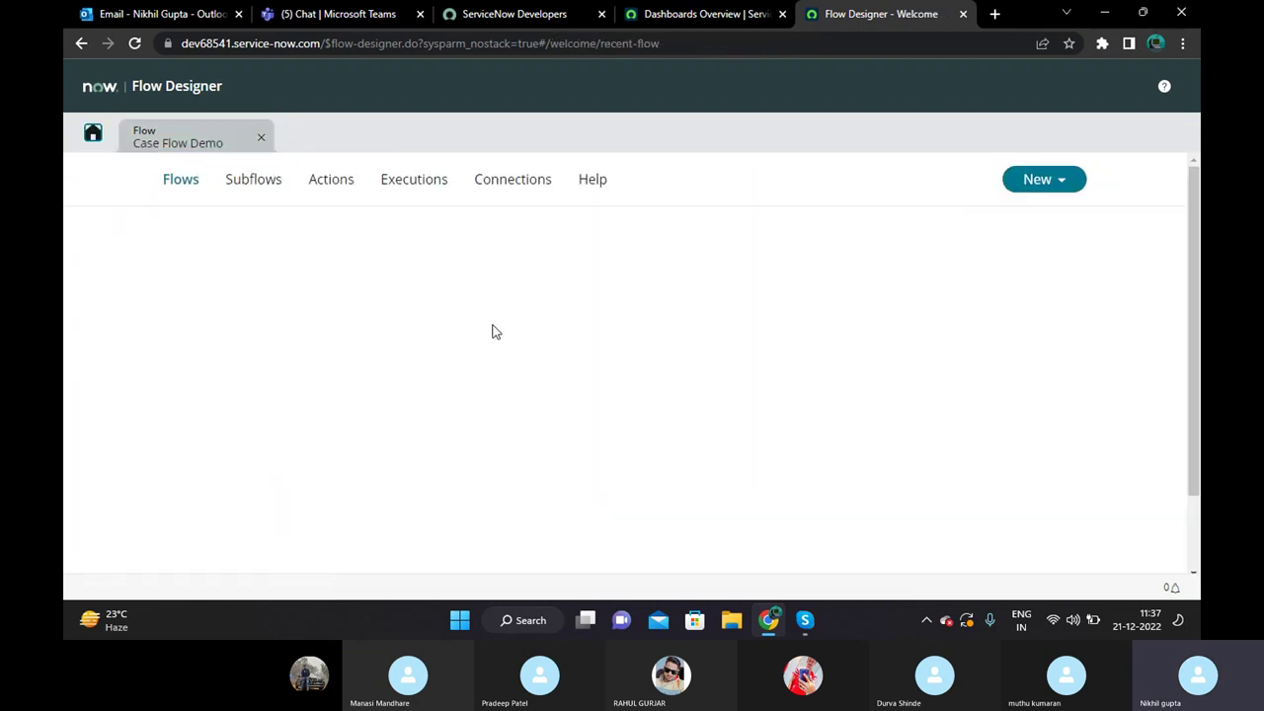
Start a new flow and enter Demo Flow as its flow name, leaving the description empty.
{"action": "left_click", "coordinate": [1038, 179]}
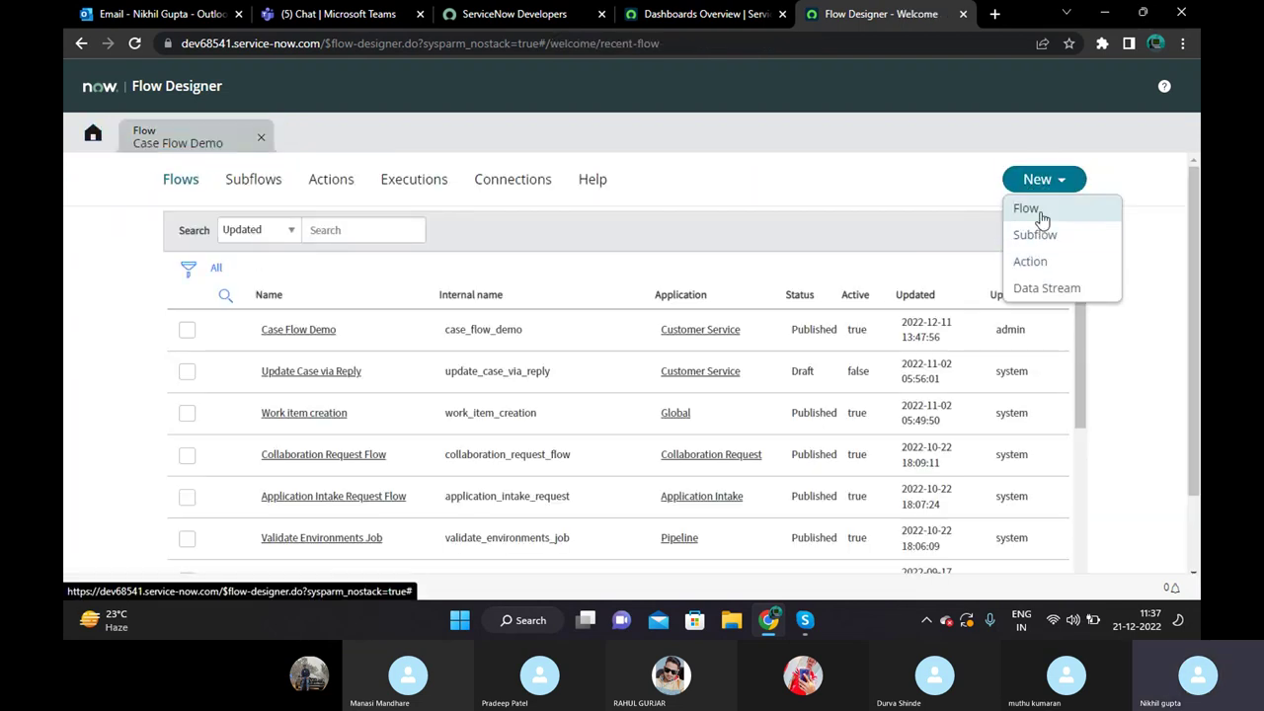
{"action": "left_click", "coordinate": [1027, 208]}
{"action": "left_click", "coordinate": [625, 177]}
{"action": "type", "text": "D"}
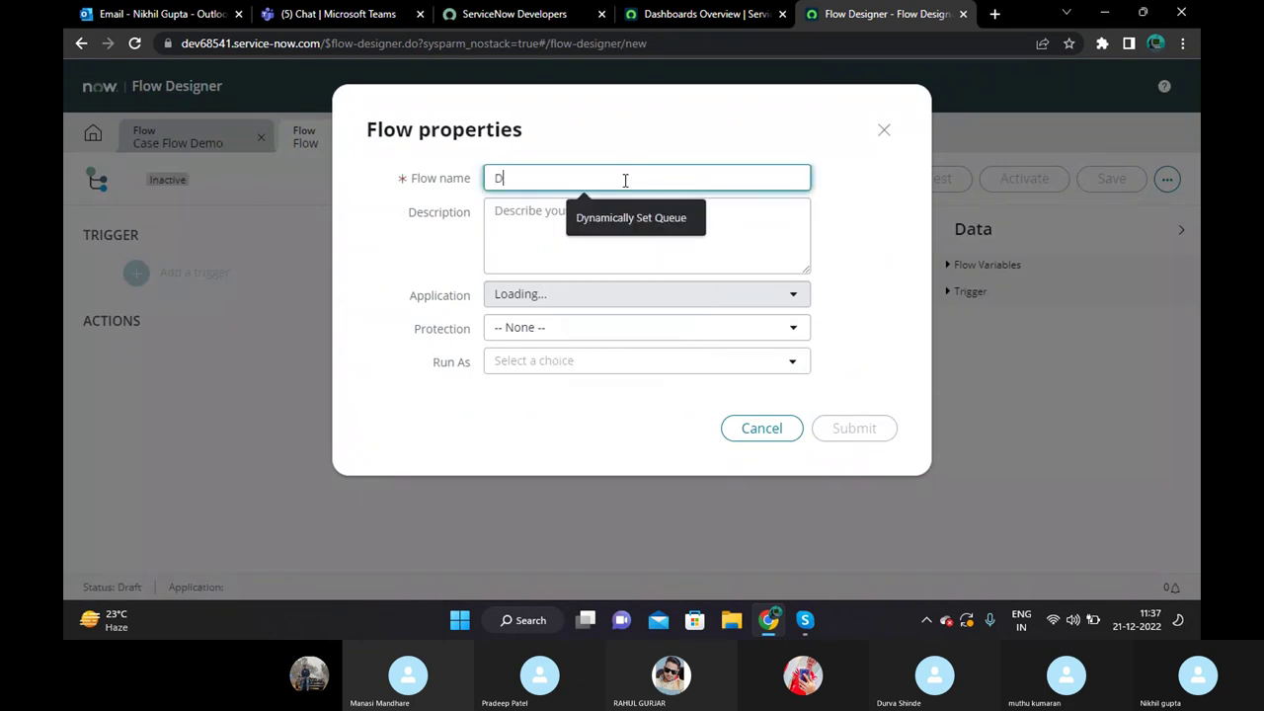
{"action": "type", "text": "emo G"}
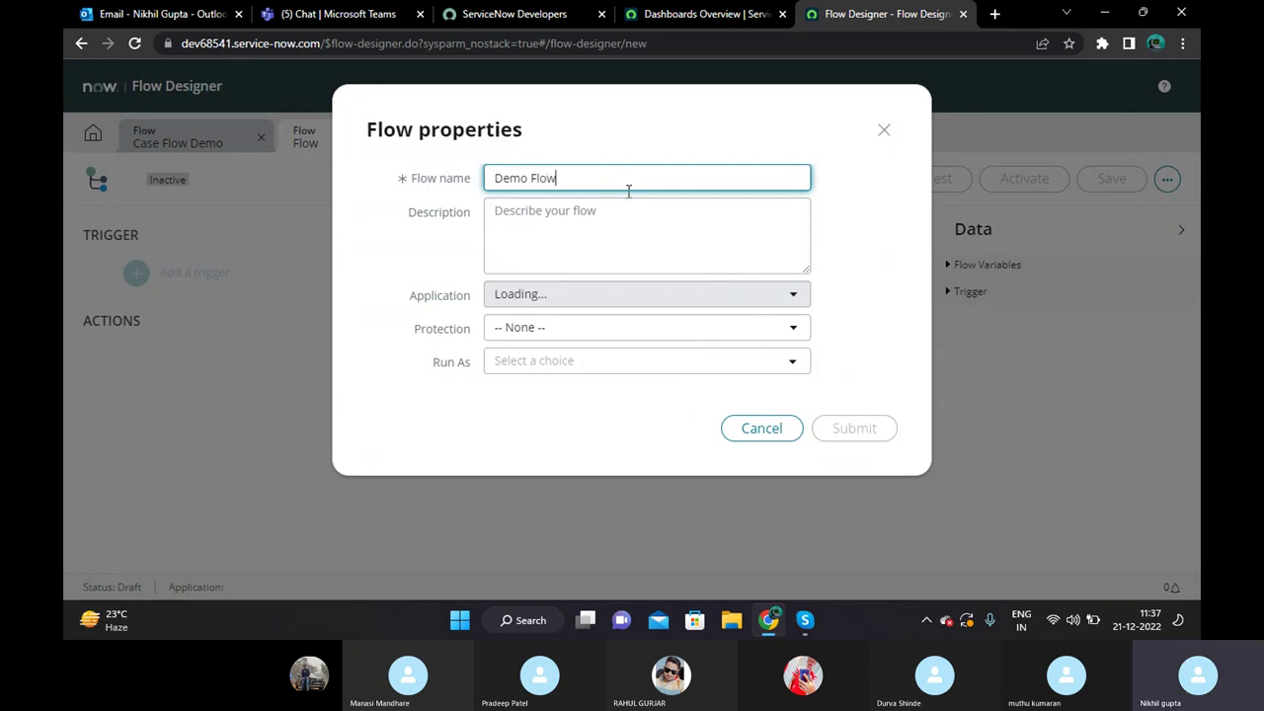
{"action": "left_click", "coordinate": [635, 210]}
{"action": "left_click", "coordinate": [860, 287]}
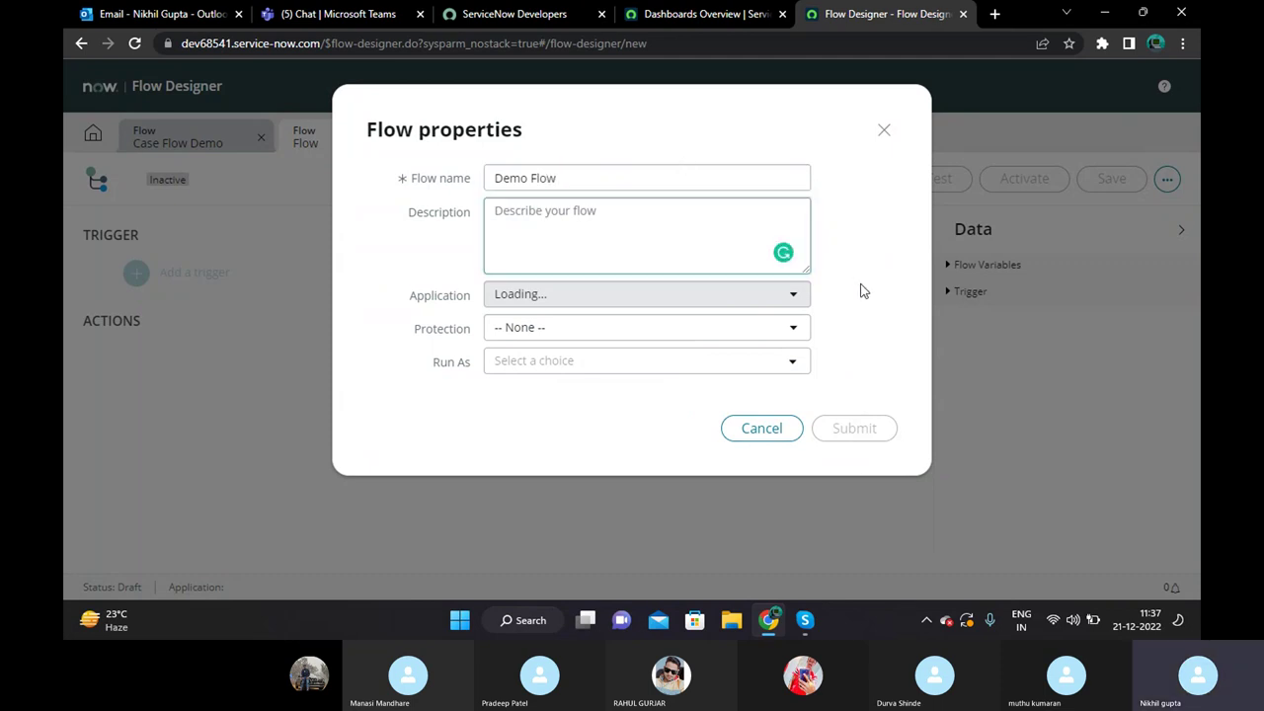
Set the new flow's Run As to User who initiates session and try to submit the properties.
{"action": "left_click", "coordinate": [750, 367]}
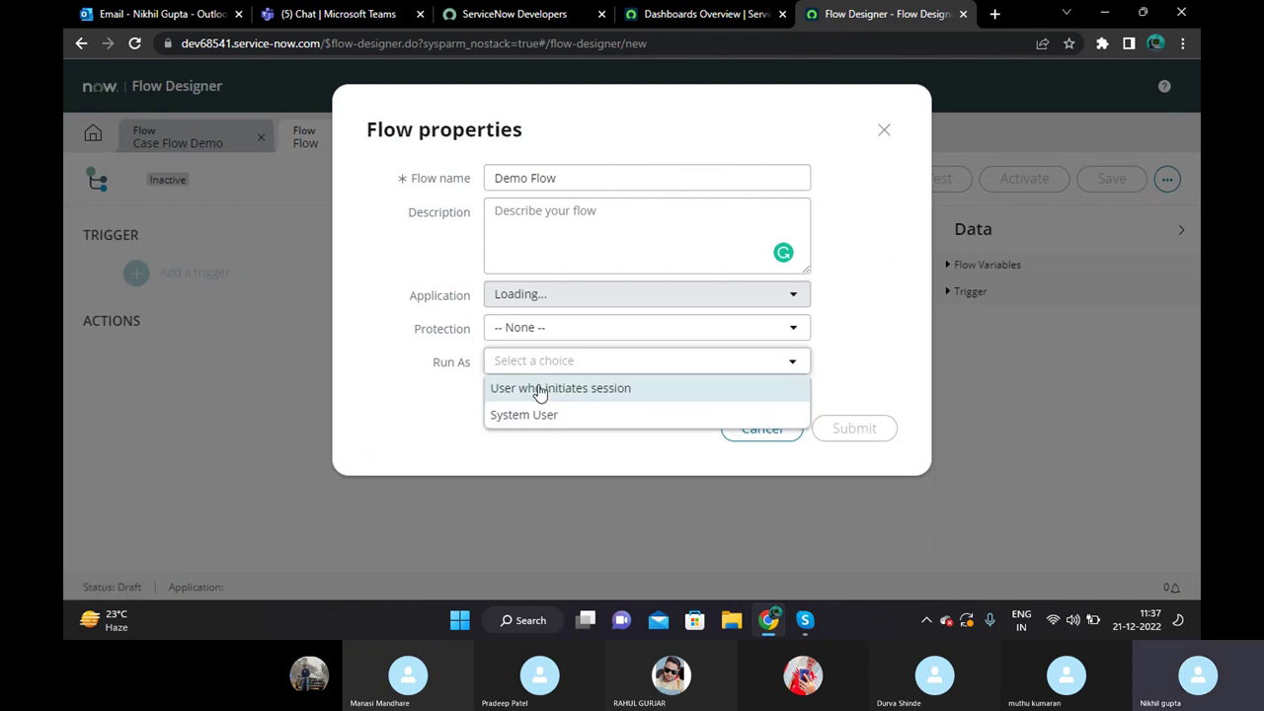
{"action": "left_click", "coordinate": [437, 393]}
{"action": "left_click", "coordinate": [566, 362]}
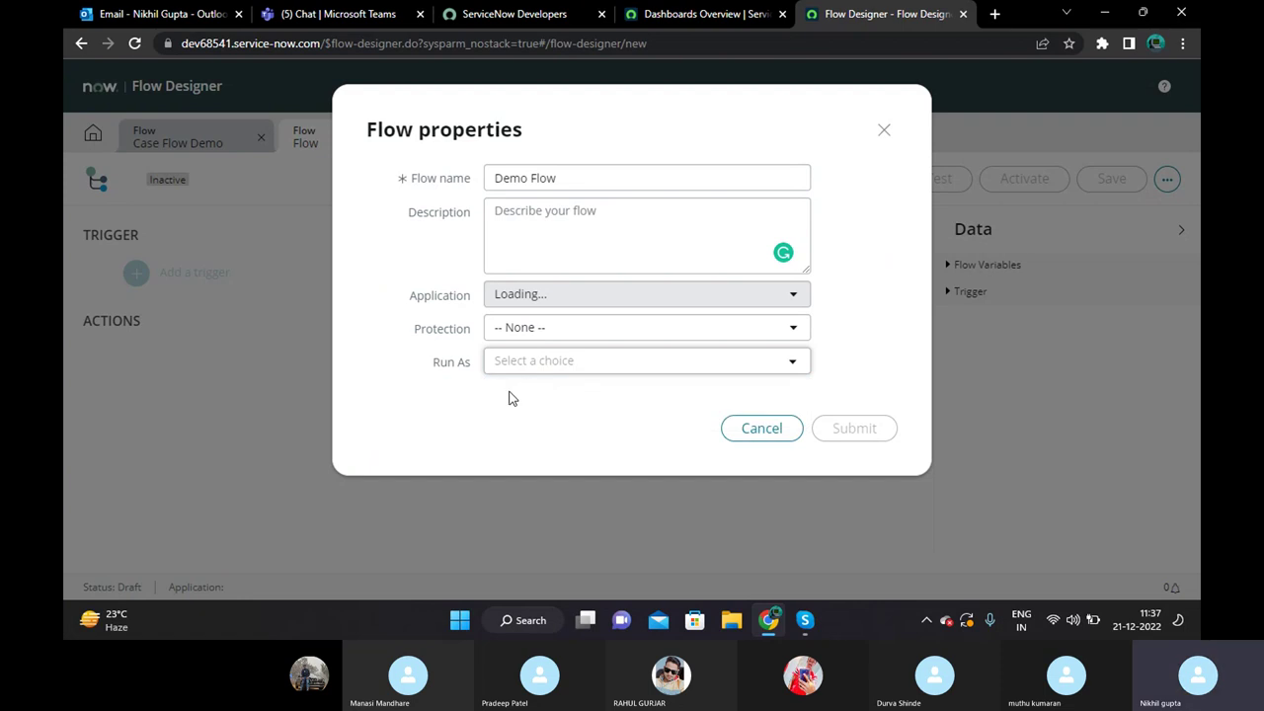
{"action": "left_click", "coordinate": [761, 366]}
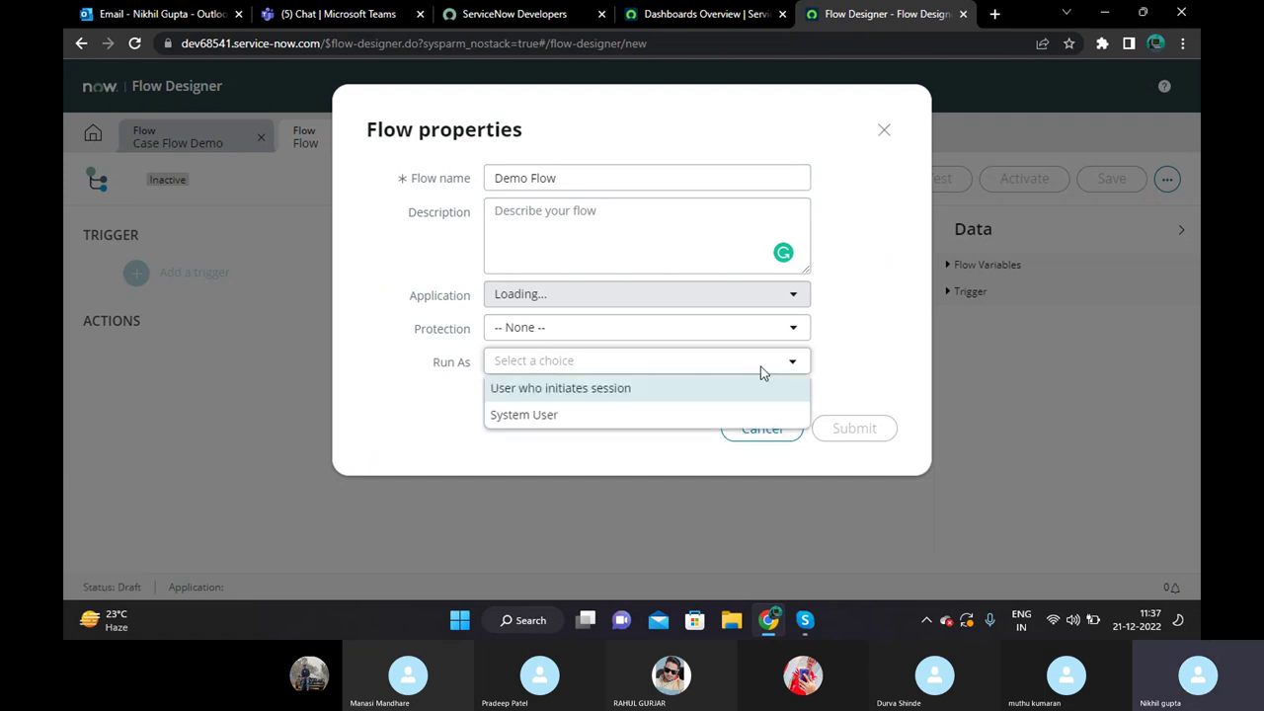
{"action": "left_click", "coordinate": [610, 390]}
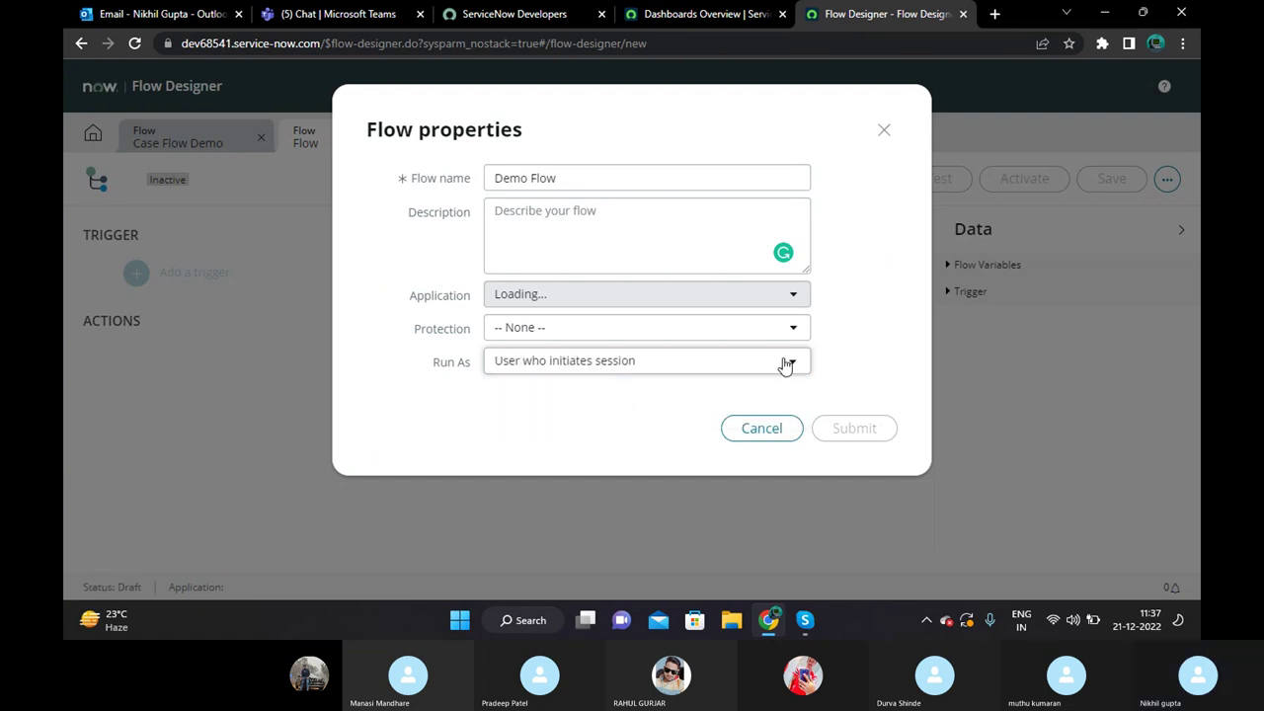
{"action": "left_click", "coordinate": [615, 216]}
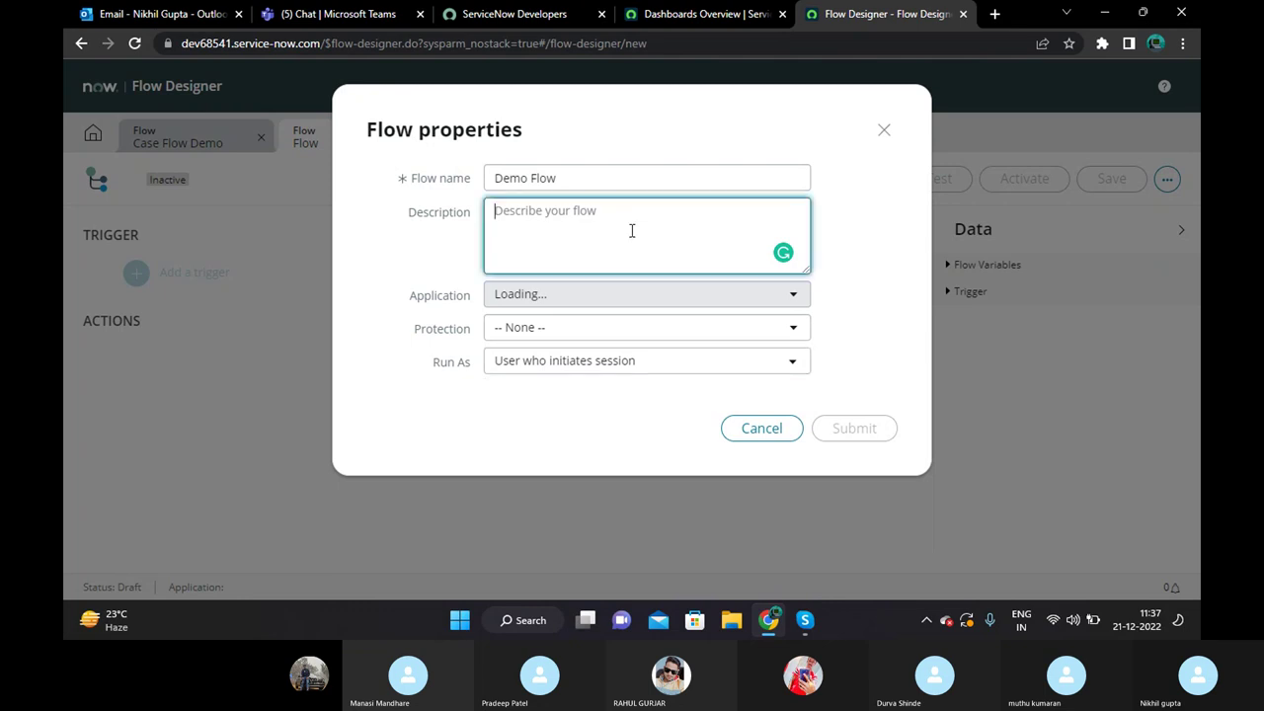
{"action": "left_click", "coordinate": [841, 420]}
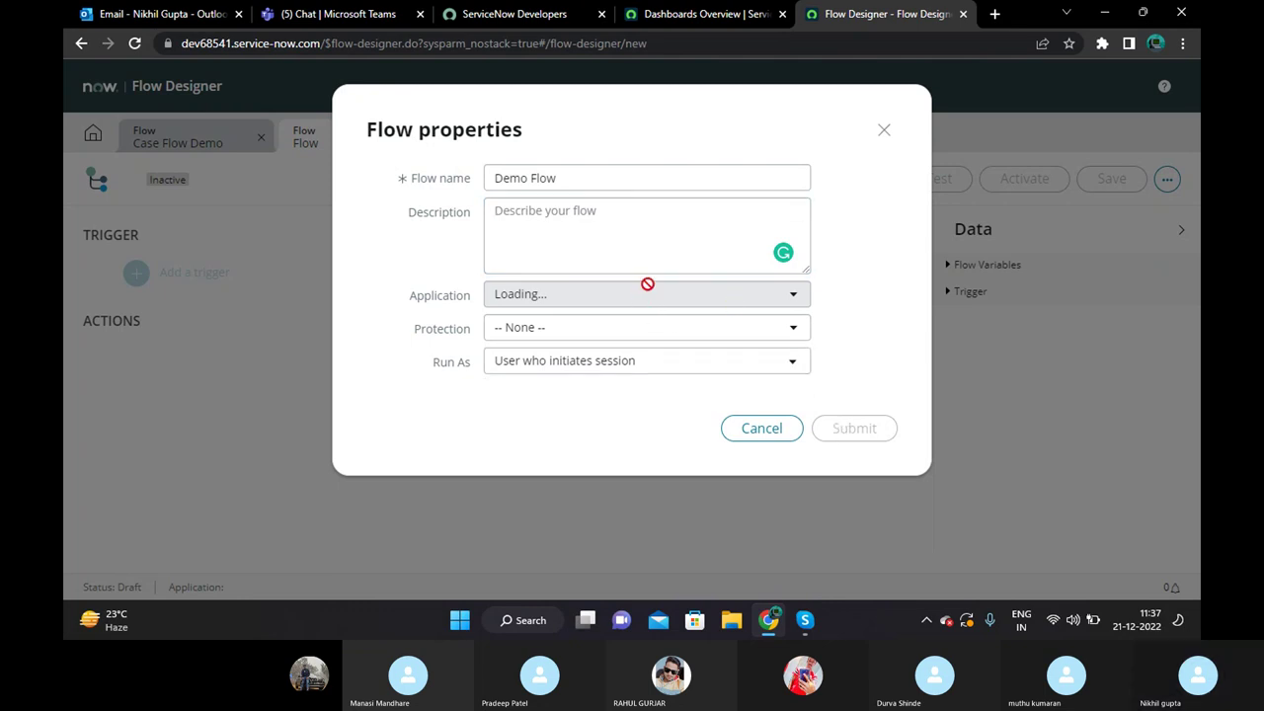
Erase the last word of the flow name and re-enter it so the name reads Demo Flow.
{"action": "left_click", "coordinate": [651, 234]}
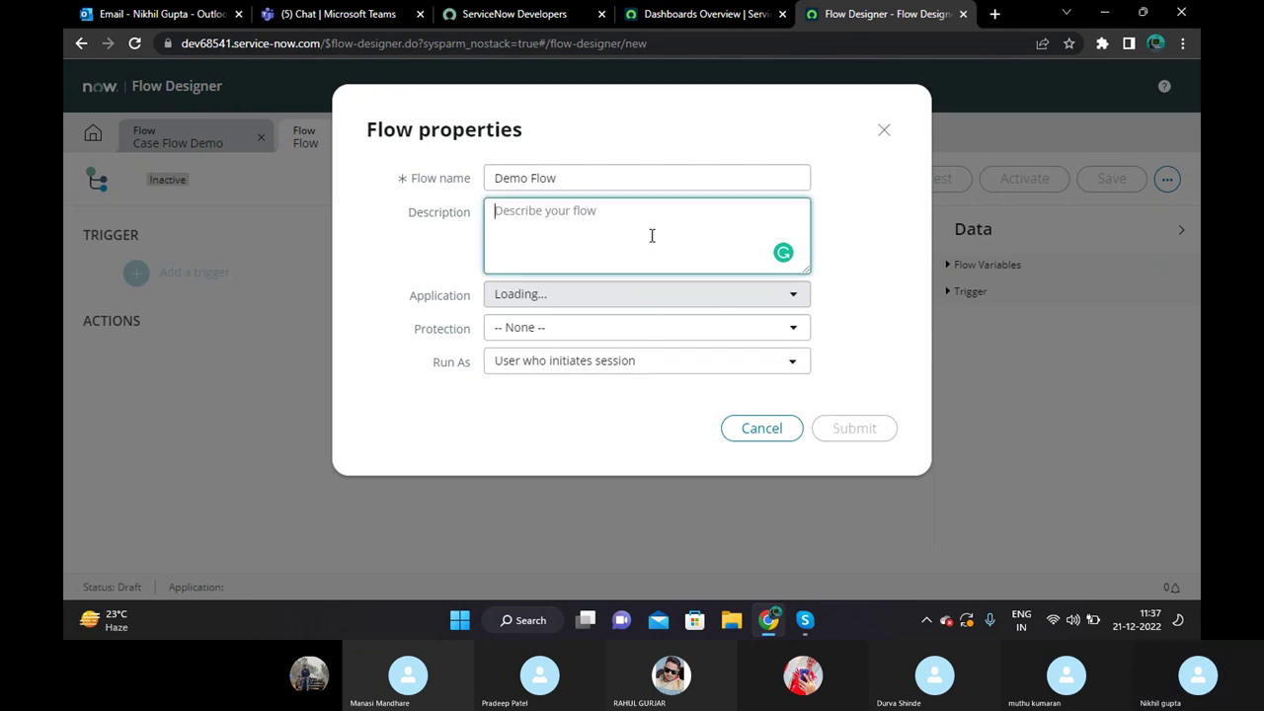
{"action": "left_click", "coordinate": [638, 178]}
{"action": "key", "text": "BackSpace"}
{"action": "key", "text": "BackSpace"}
{"action": "key", "text": "BackSpace"}
{"action": "key", "text": "BackSpace"}
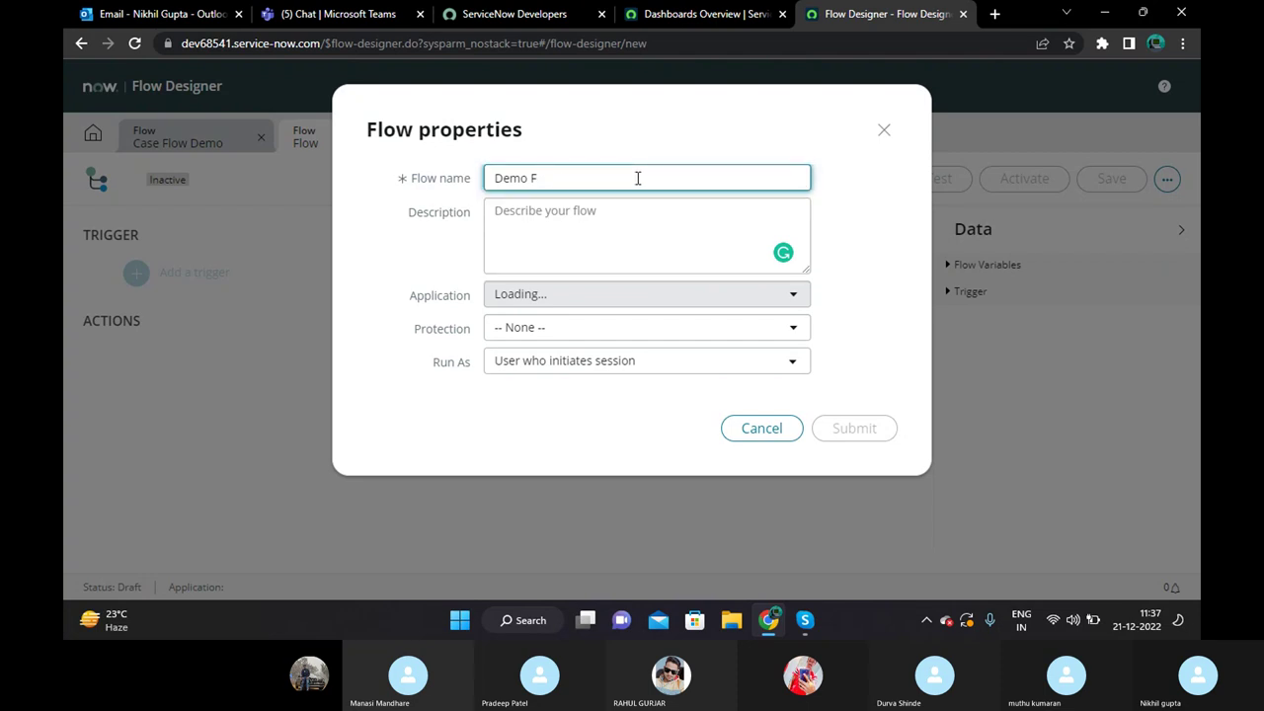
{"action": "type", "text": "Flow"}
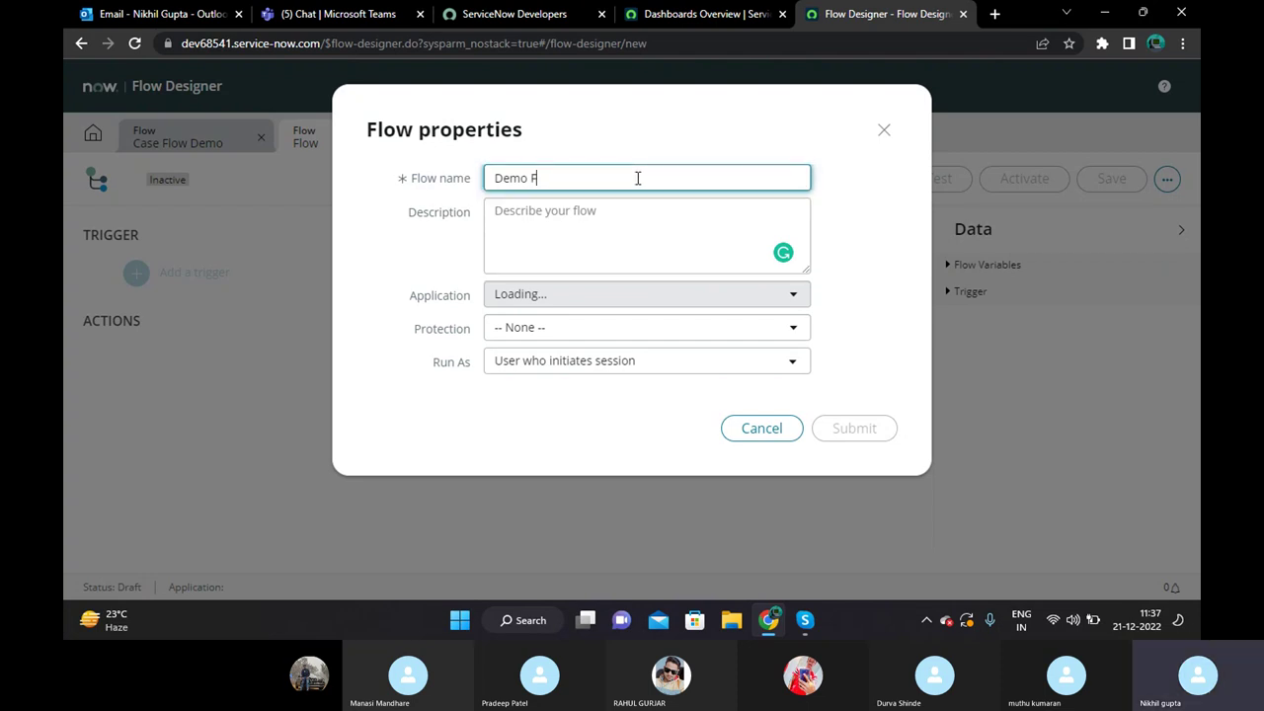
{"action": "left_click", "coordinate": [830, 386]}
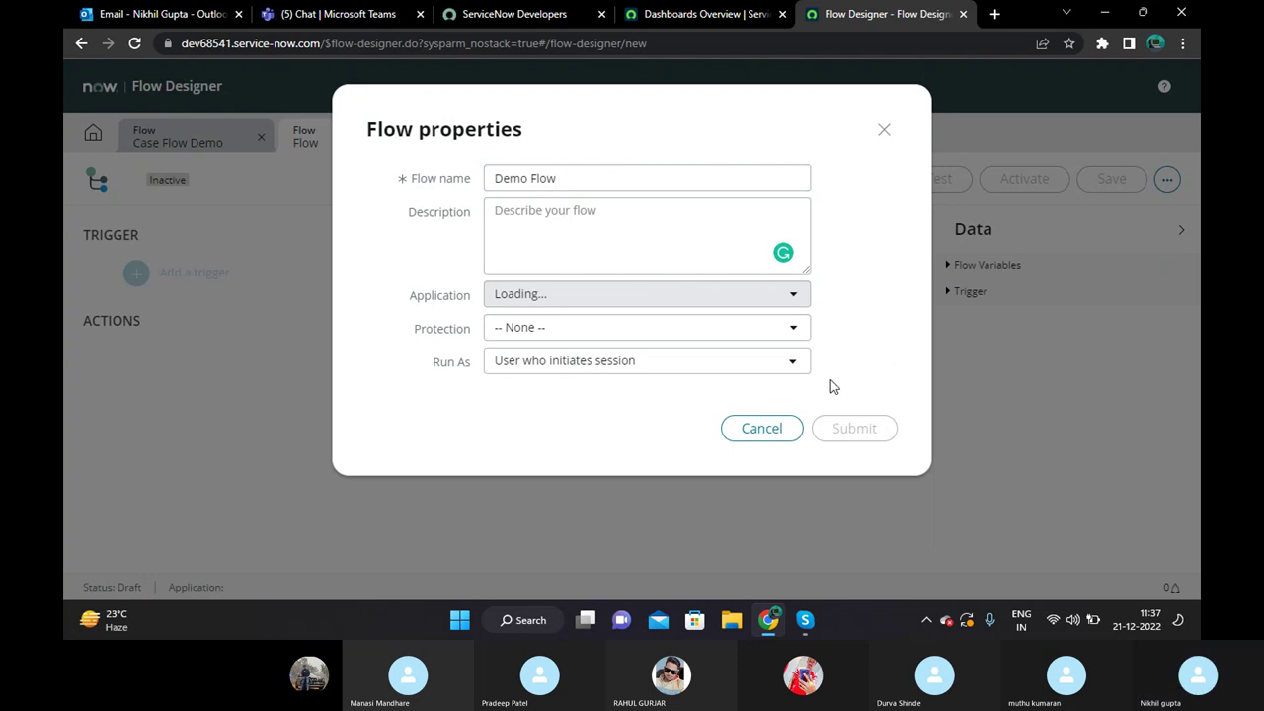
Try both Run As choices, ending on System User, and cancel the flow properties form.
{"action": "left_click", "coordinate": [698, 363]}
{"action": "left_click", "coordinate": [657, 414]}
{"action": "left_click", "coordinate": [680, 364]}
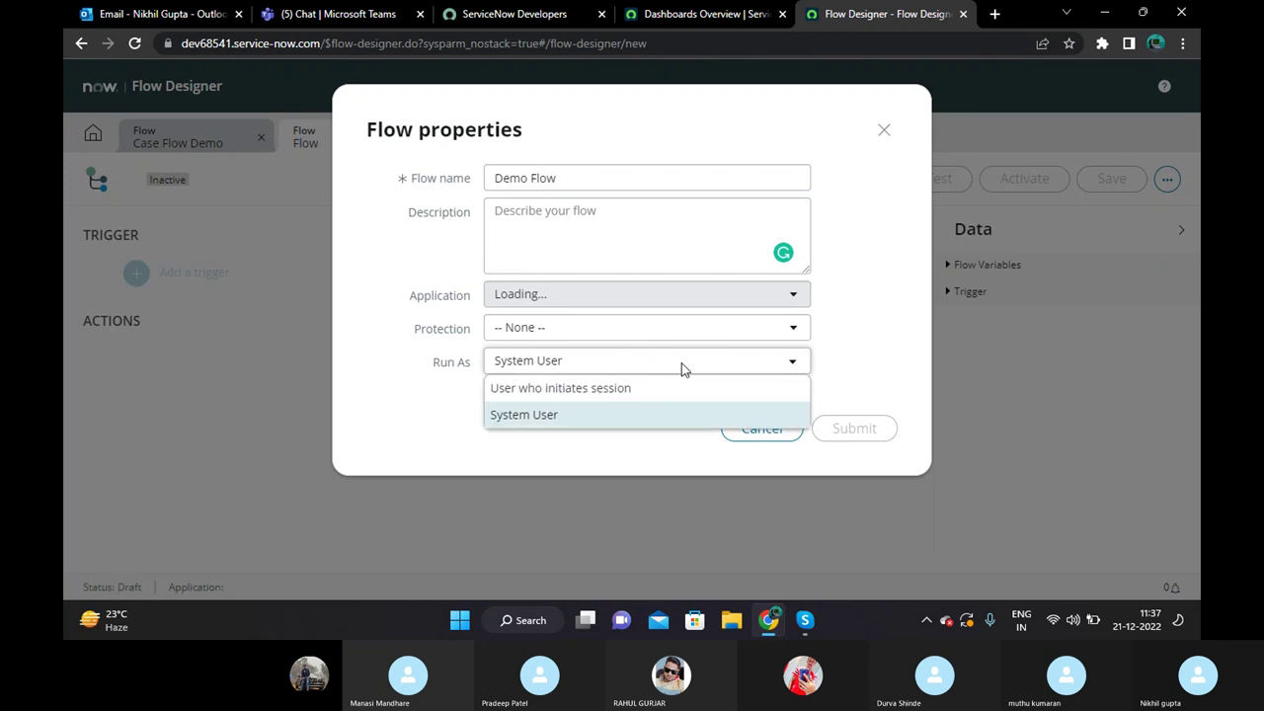
{"action": "left_click", "coordinate": [654, 390]}
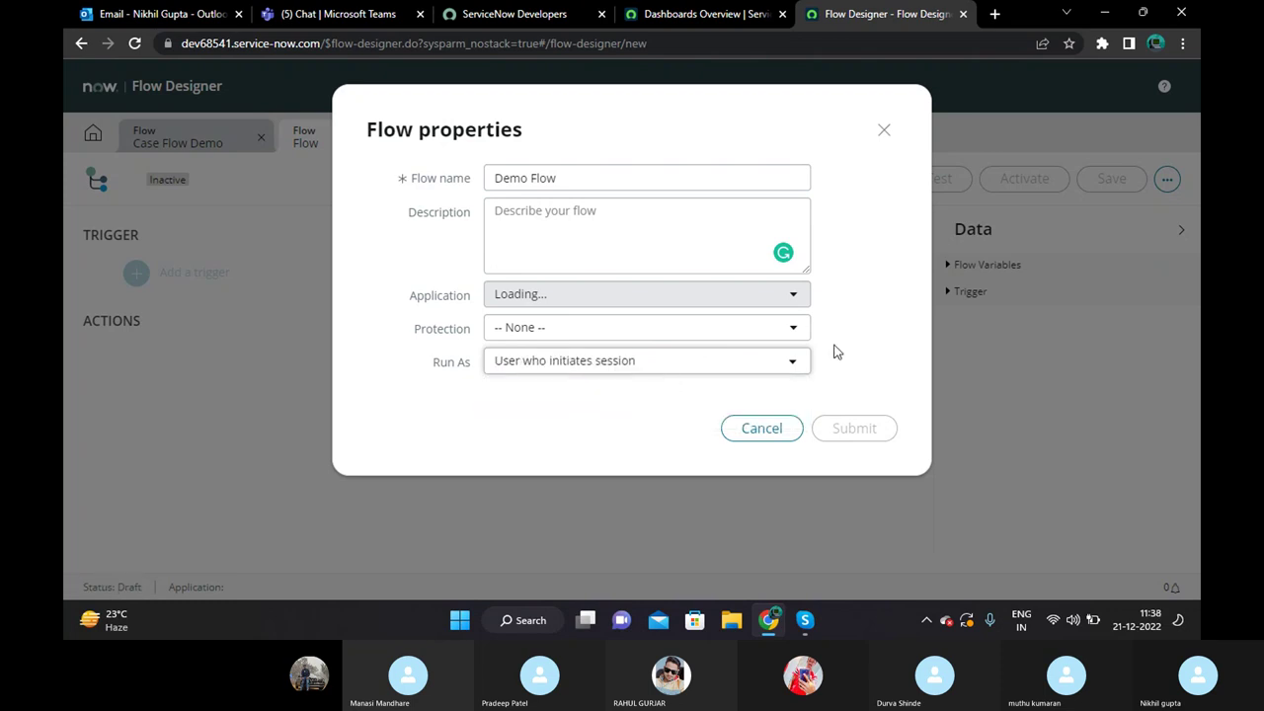
{"action": "left_click", "coordinate": [766, 371]}
{"action": "left_click", "coordinate": [683, 414]}
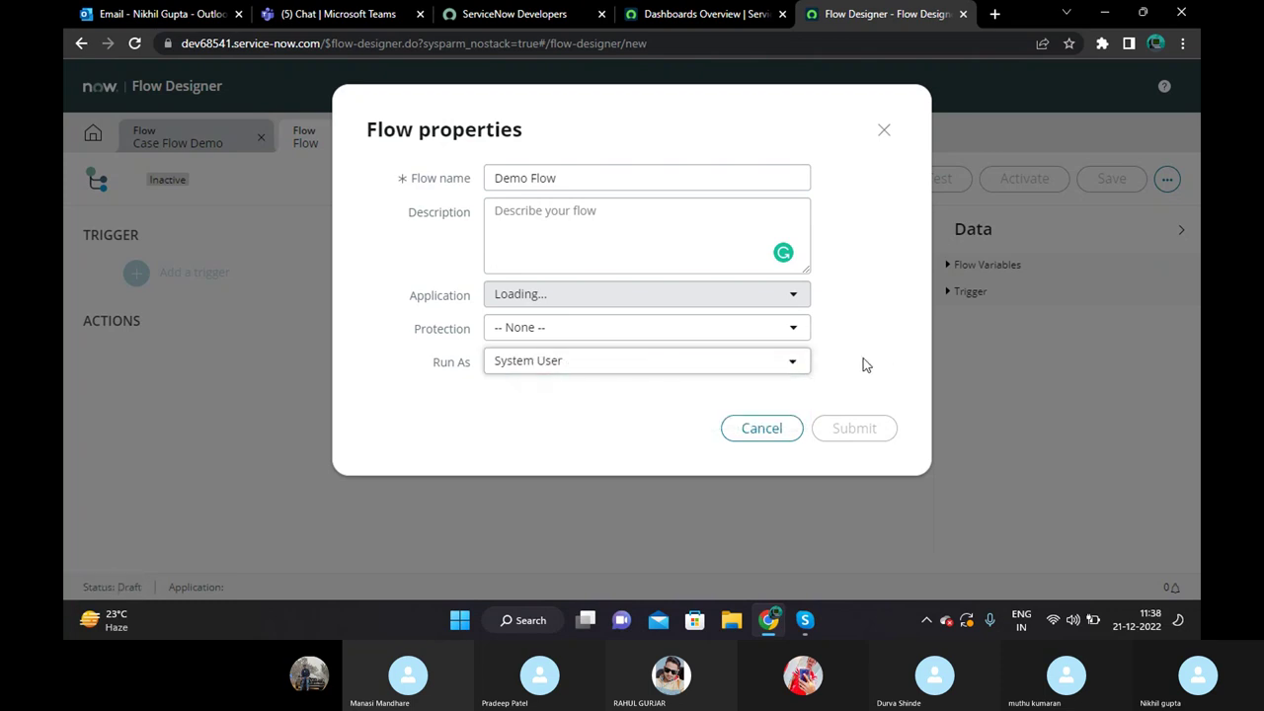
{"action": "left_click", "coordinate": [765, 432]}
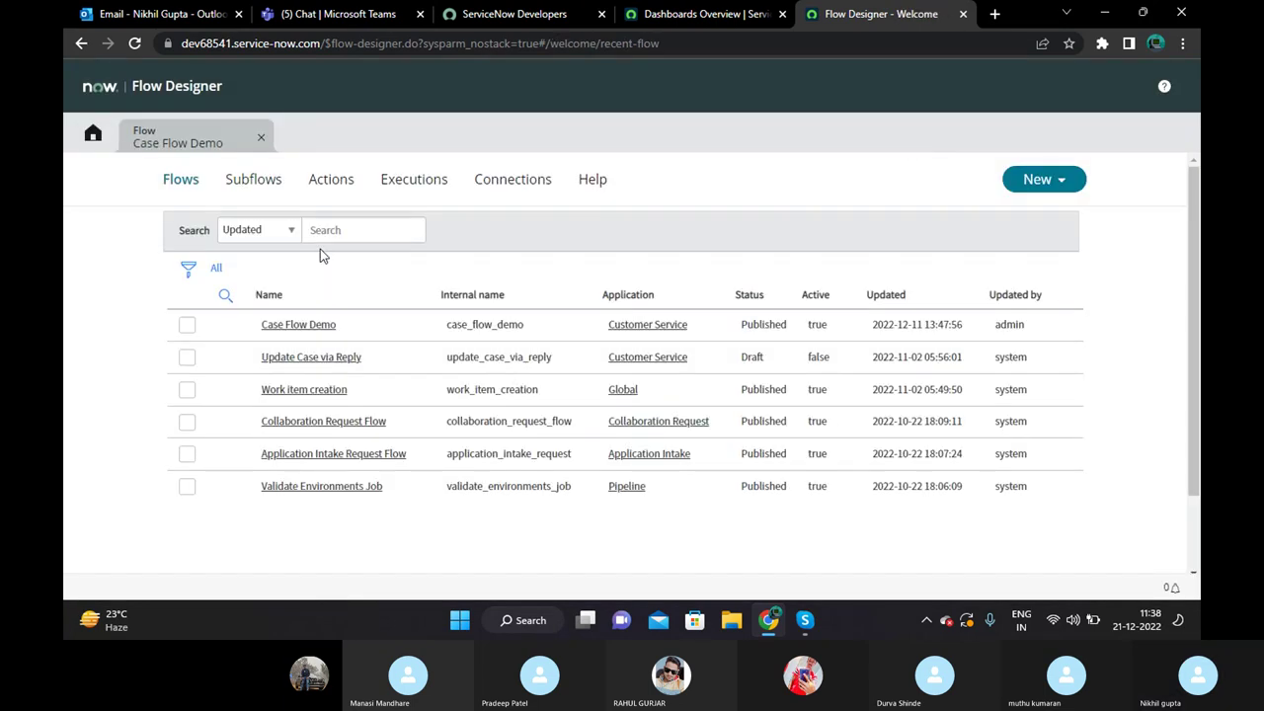
Bring up the open Case Flow Demo flow briefly and go back to the Flow Designer home page.
{"action": "left_click", "coordinate": [197, 138]}
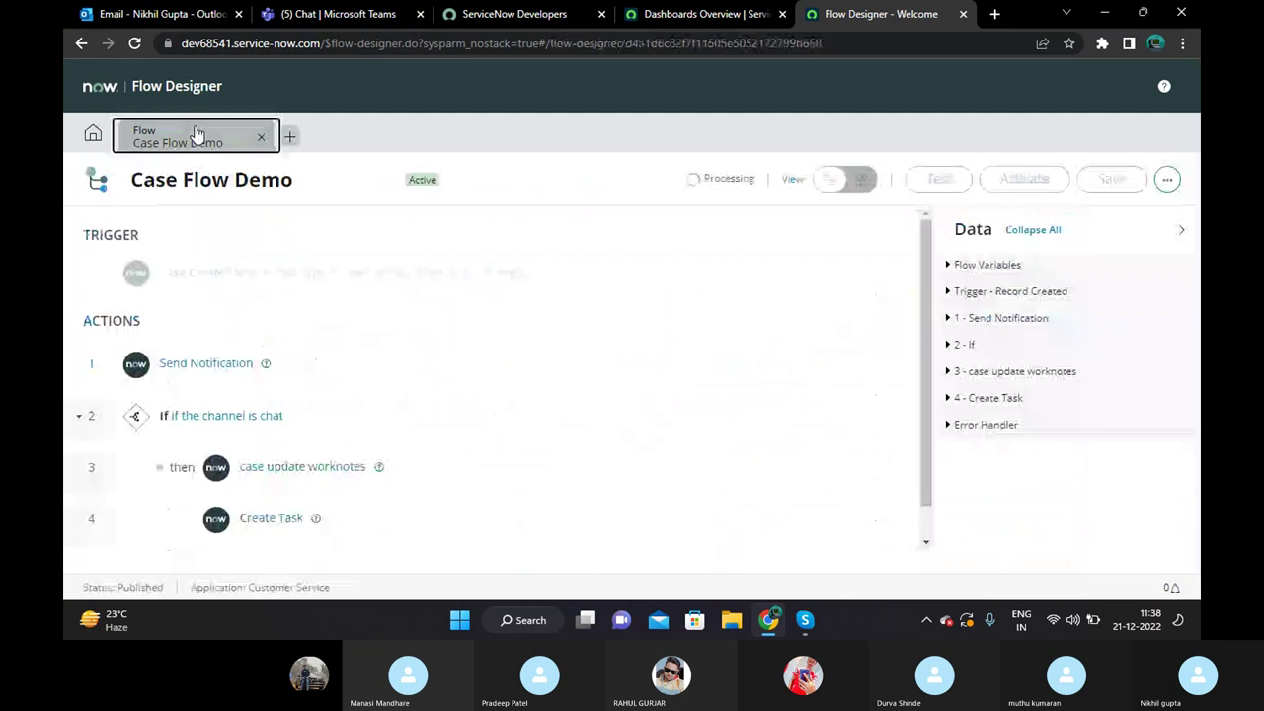
{"action": "left_click", "coordinate": [290, 136]}
{"action": "left_click", "coordinate": [92, 133]}
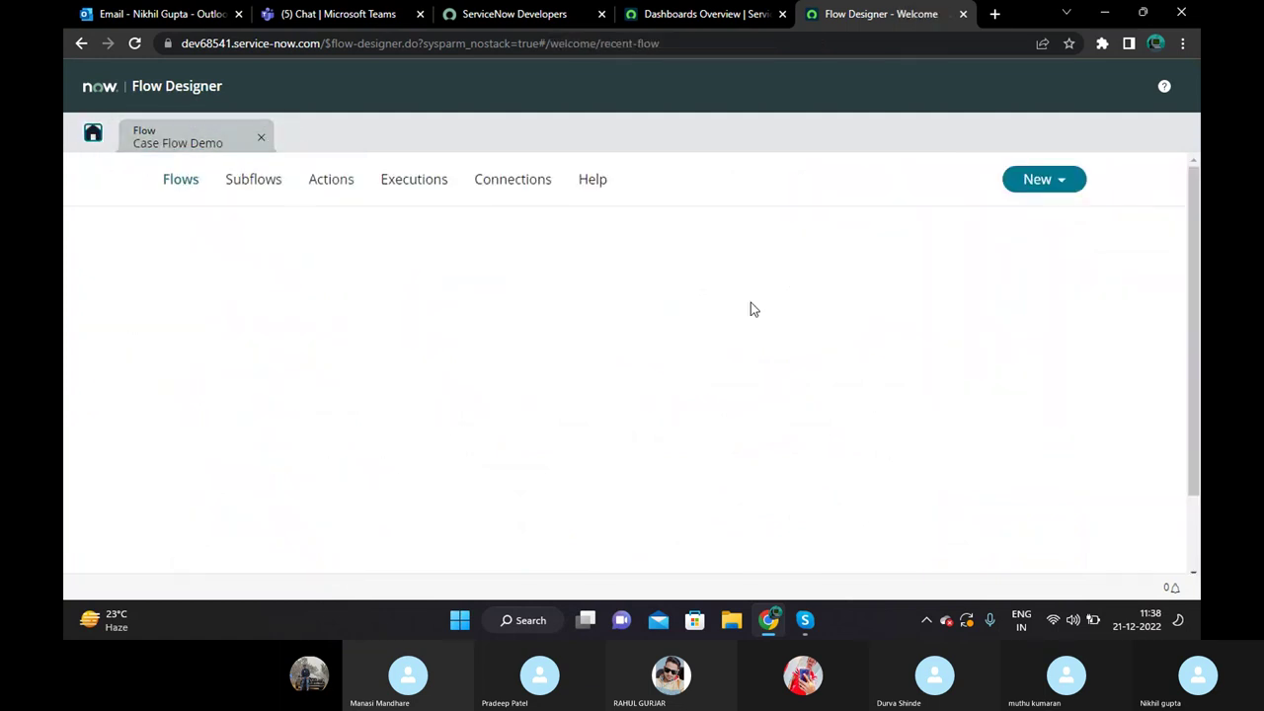
Start another new flow from the home page and enter Dmo Flow Designer as its flow name.
{"action": "left_click", "coordinate": [1043, 179]}
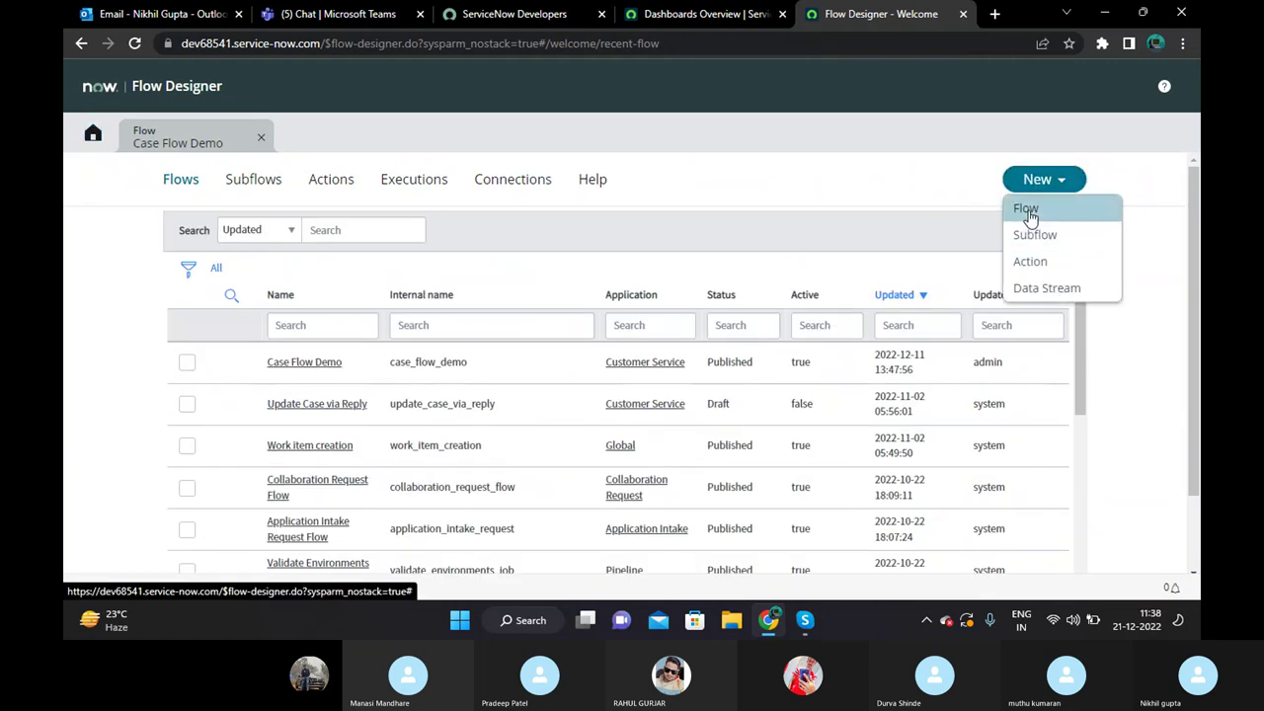
{"action": "left_click", "coordinate": [1025, 207]}
{"action": "left_click", "coordinate": [635, 177]}
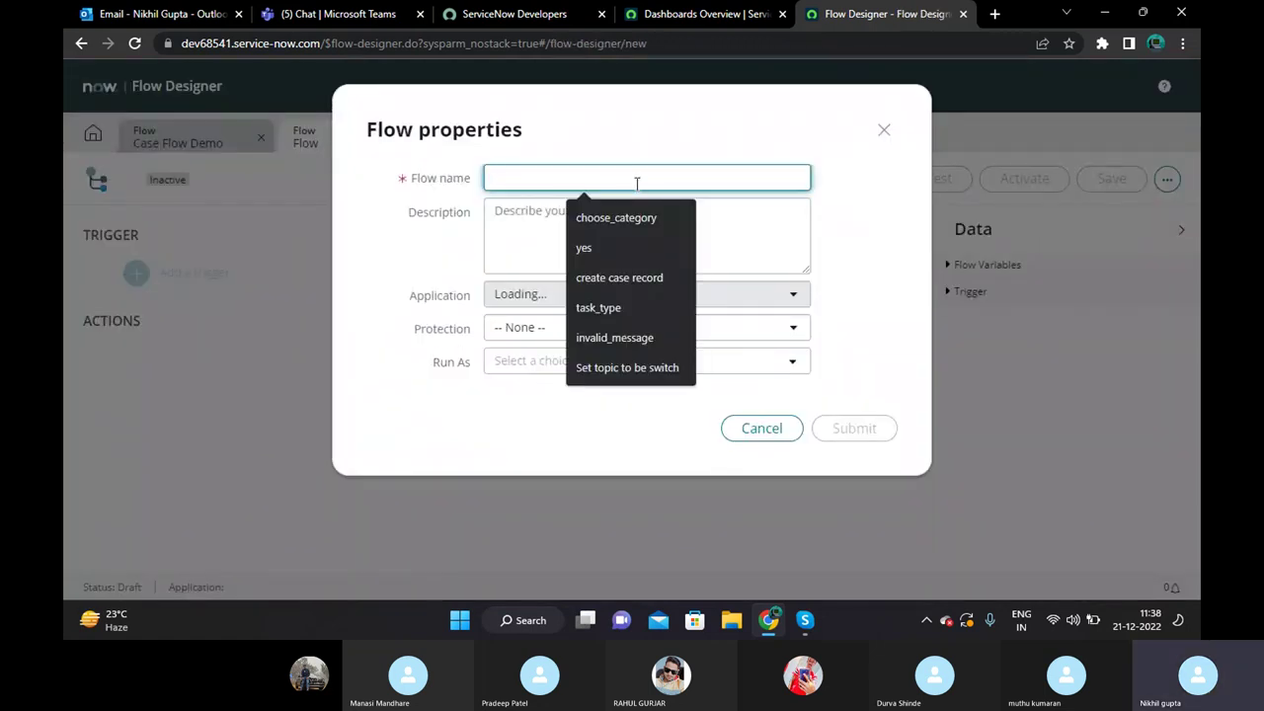
{"action": "type", "text": "Dmo F"}
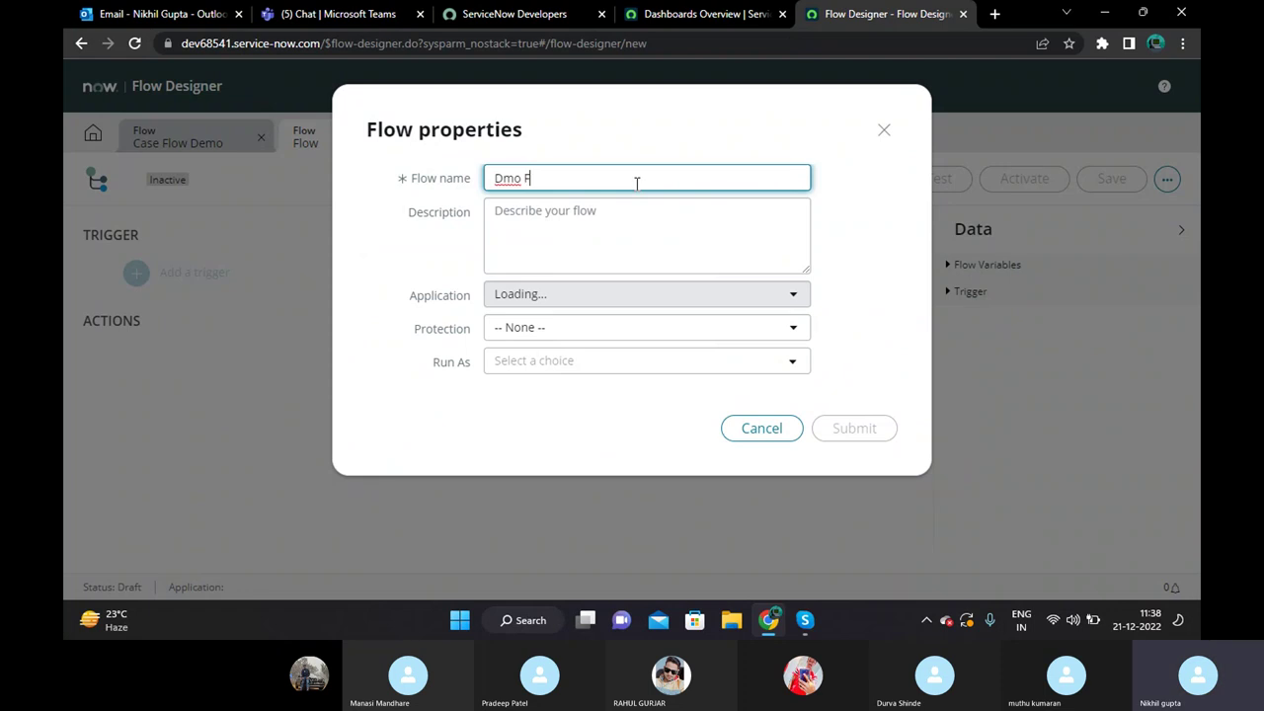
{"action": "type", "text": "low Des"}
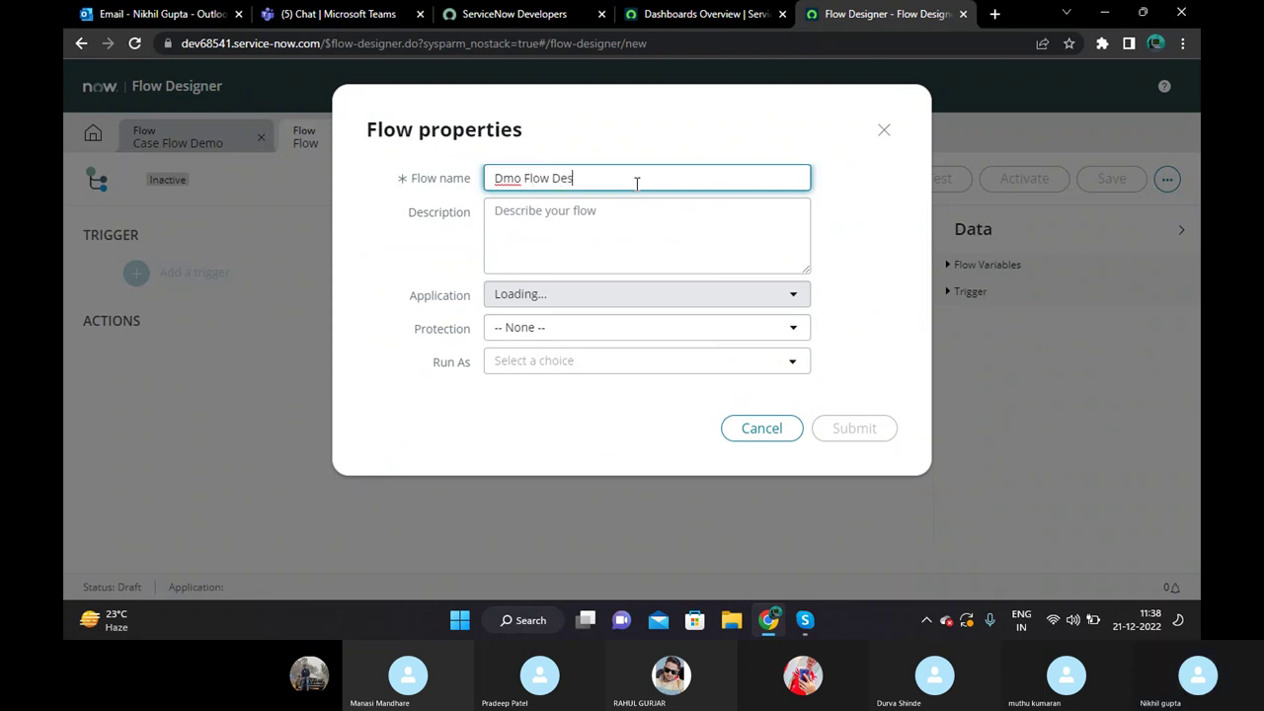
{"action": "type", "text": "igner"}
{"action": "left_click", "coordinate": [872, 224]}
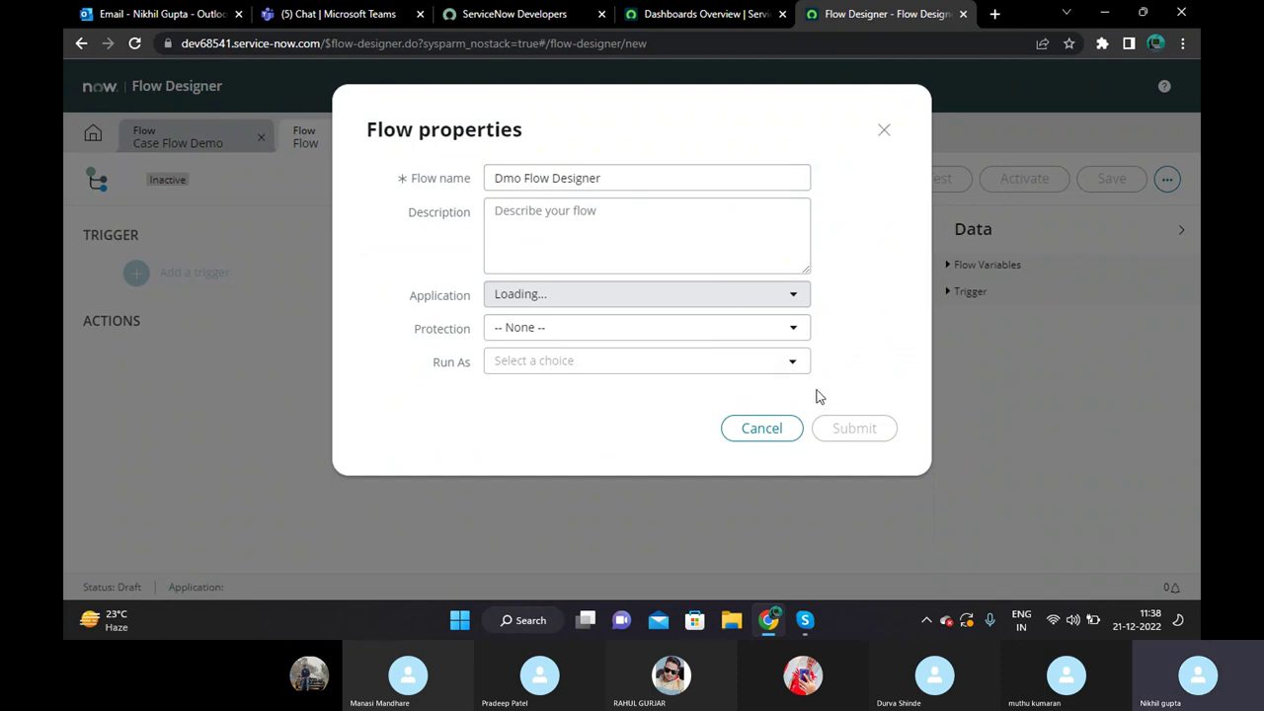
Check the Protection setting of the new flow and choose User who initiates session for Run As.
{"action": "left_click", "coordinate": [790, 327]}
{"action": "left_click", "coordinate": [756, 378]}
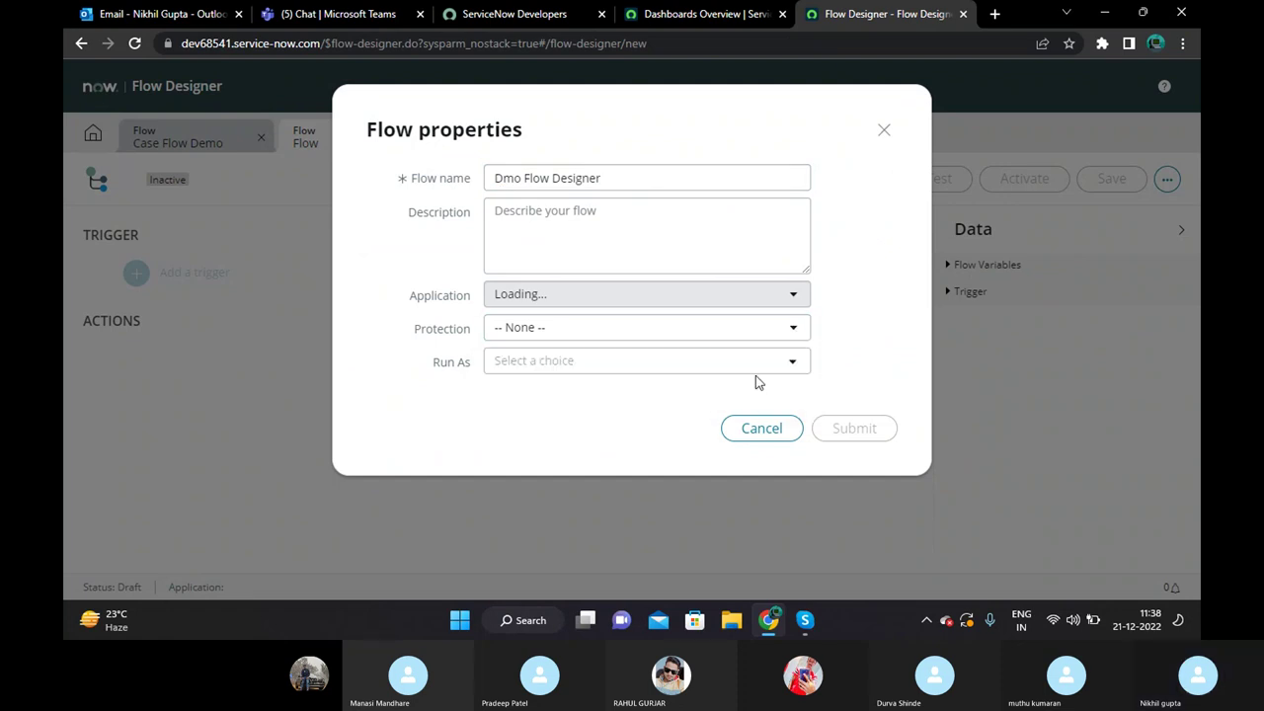
{"action": "left_click", "coordinate": [743, 366]}
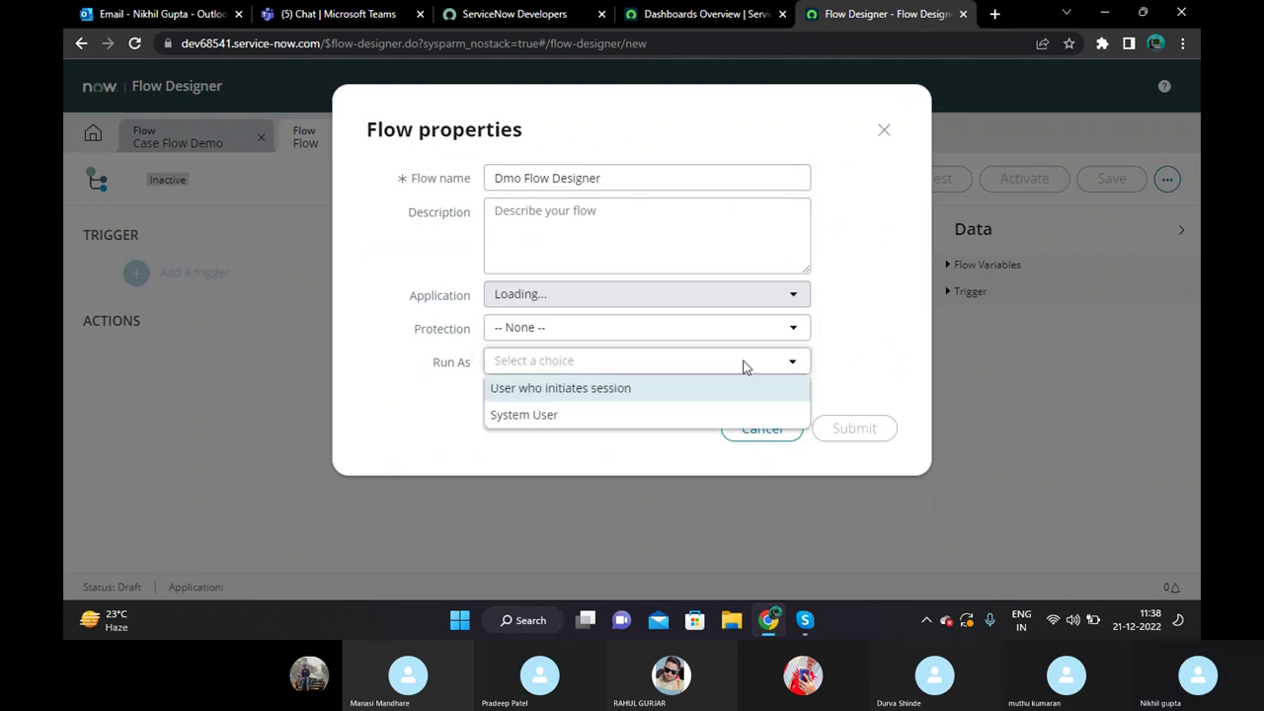
{"action": "left_click", "coordinate": [671, 391]}
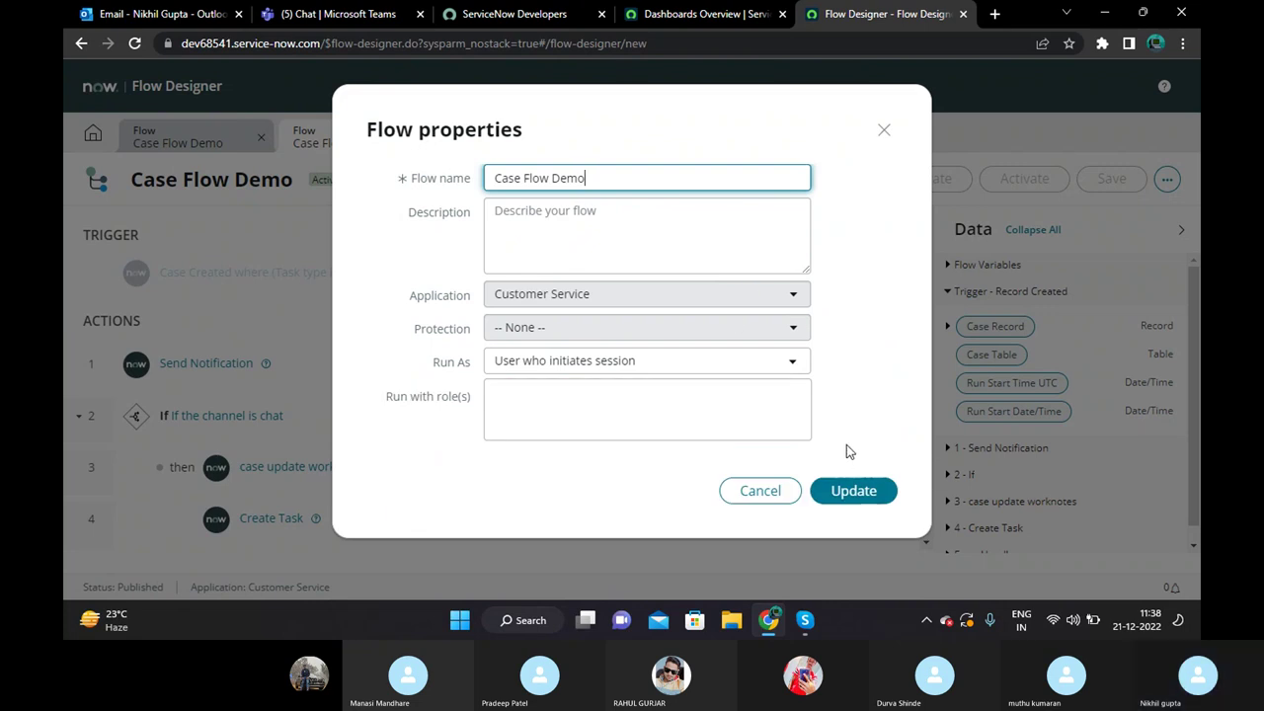
Look at the flow properties of Case Flow Demo, dismiss them without updating, and close the duplicate flow tab.
{"action": "left_click", "coordinate": [724, 413]}
{"action": "left_click", "coordinate": [624, 178]}
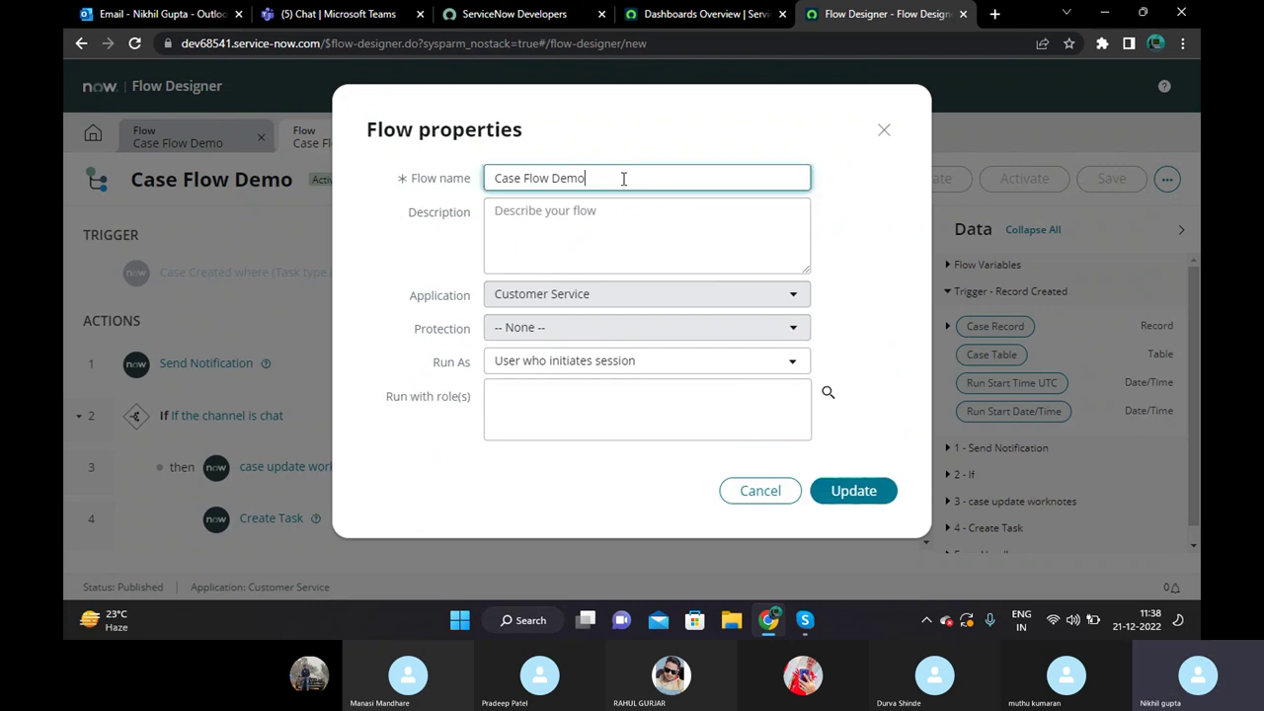
{"action": "left_click", "coordinate": [882, 132]}
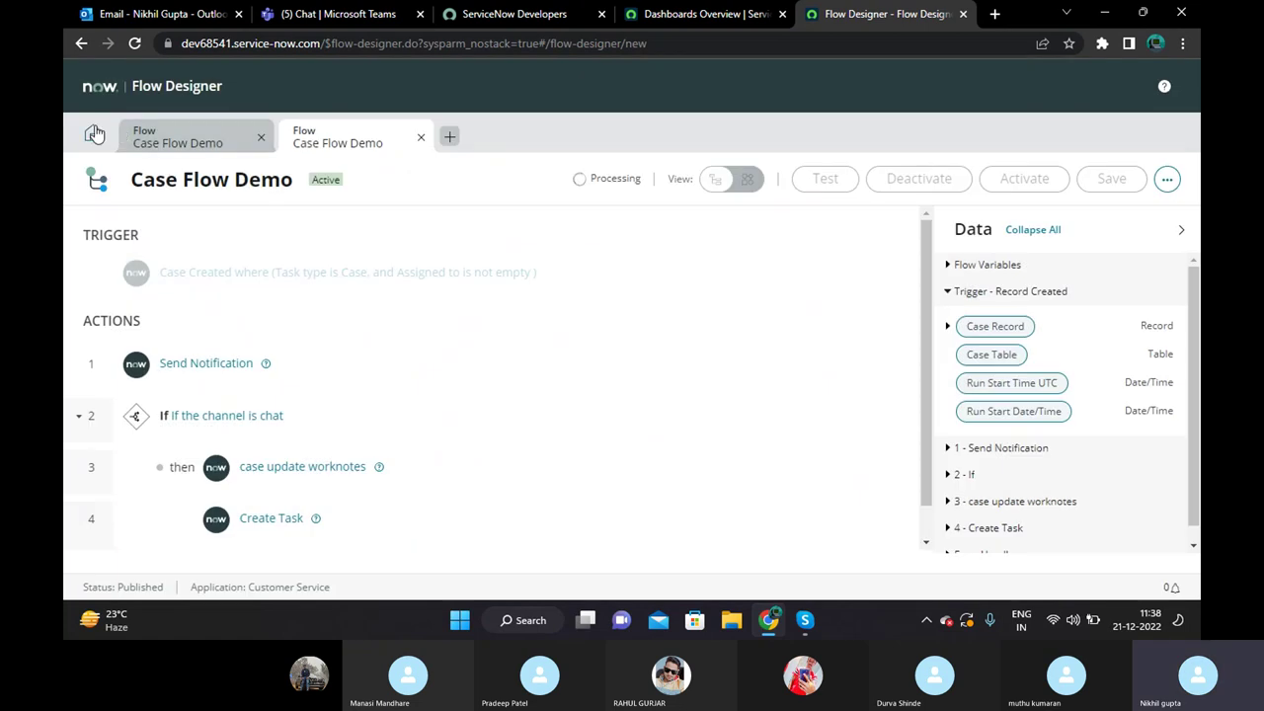
{"action": "left_click", "coordinate": [420, 139]}
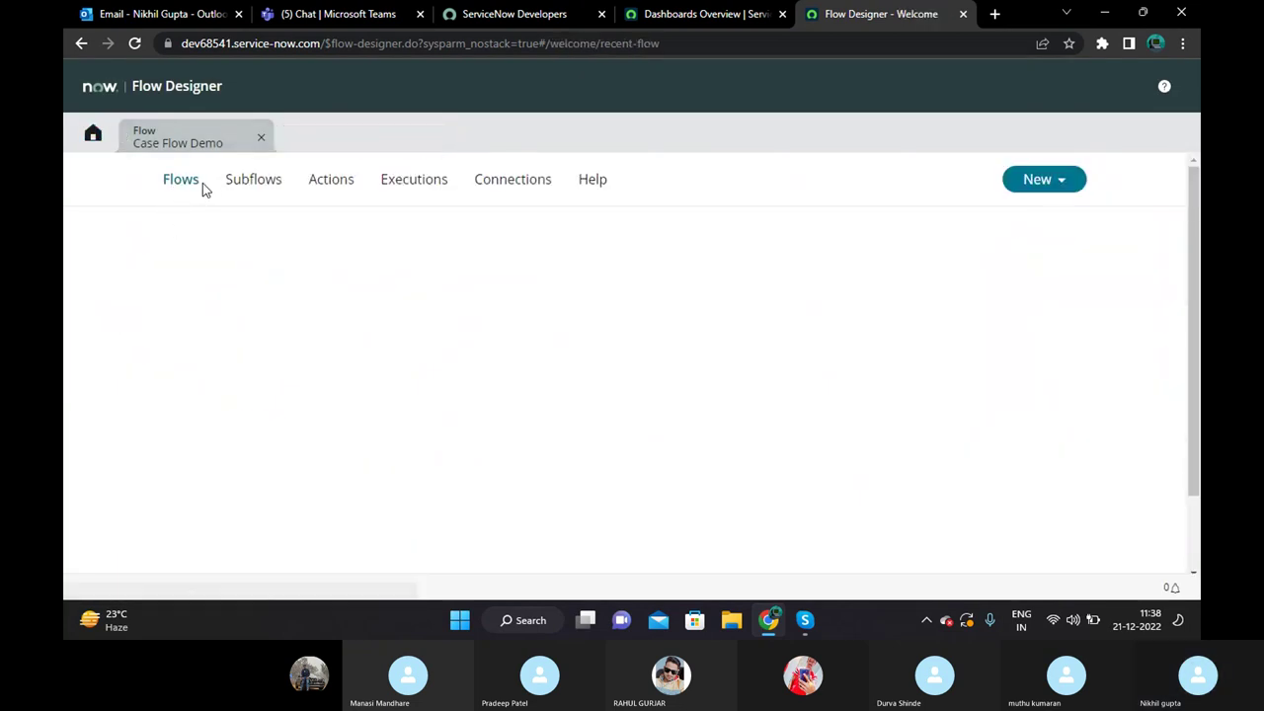
View the Case Flow Demo flow's trigger and actions again, and return to the Flow Designer home page.
{"action": "left_click", "coordinate": [188, 146]}
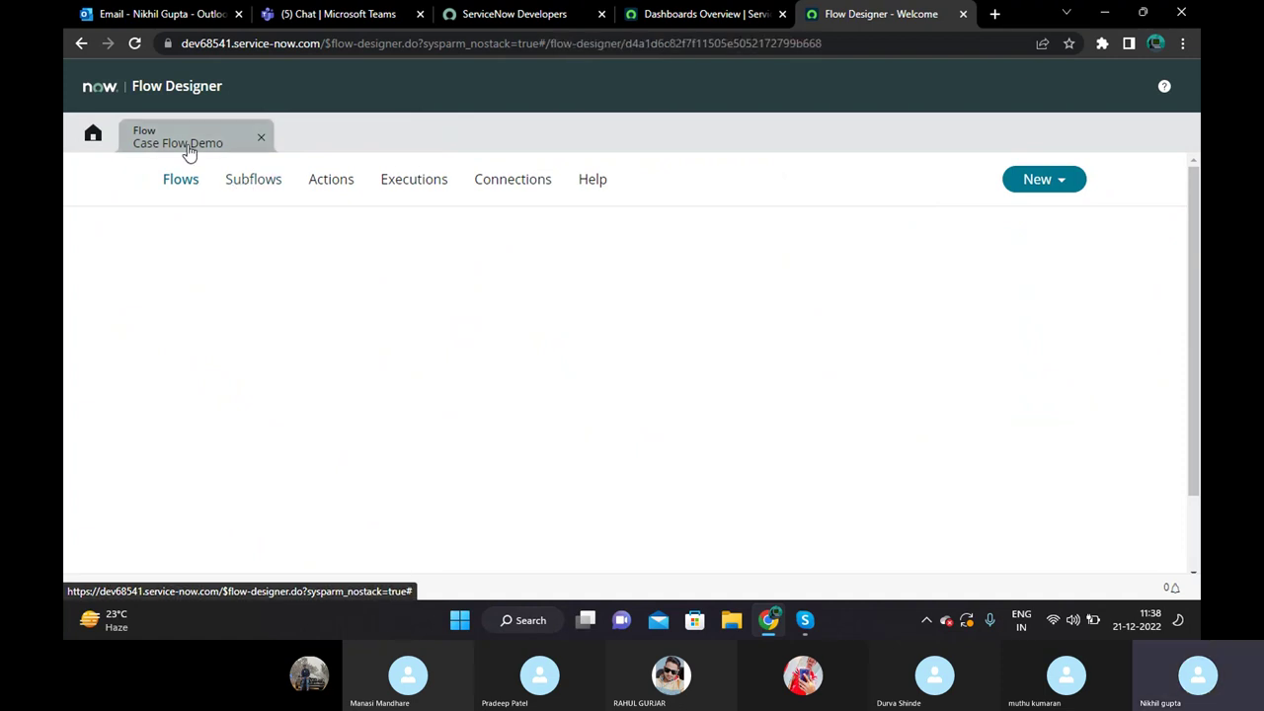
{"action": "left_click", "coordinate": [92, 139]}
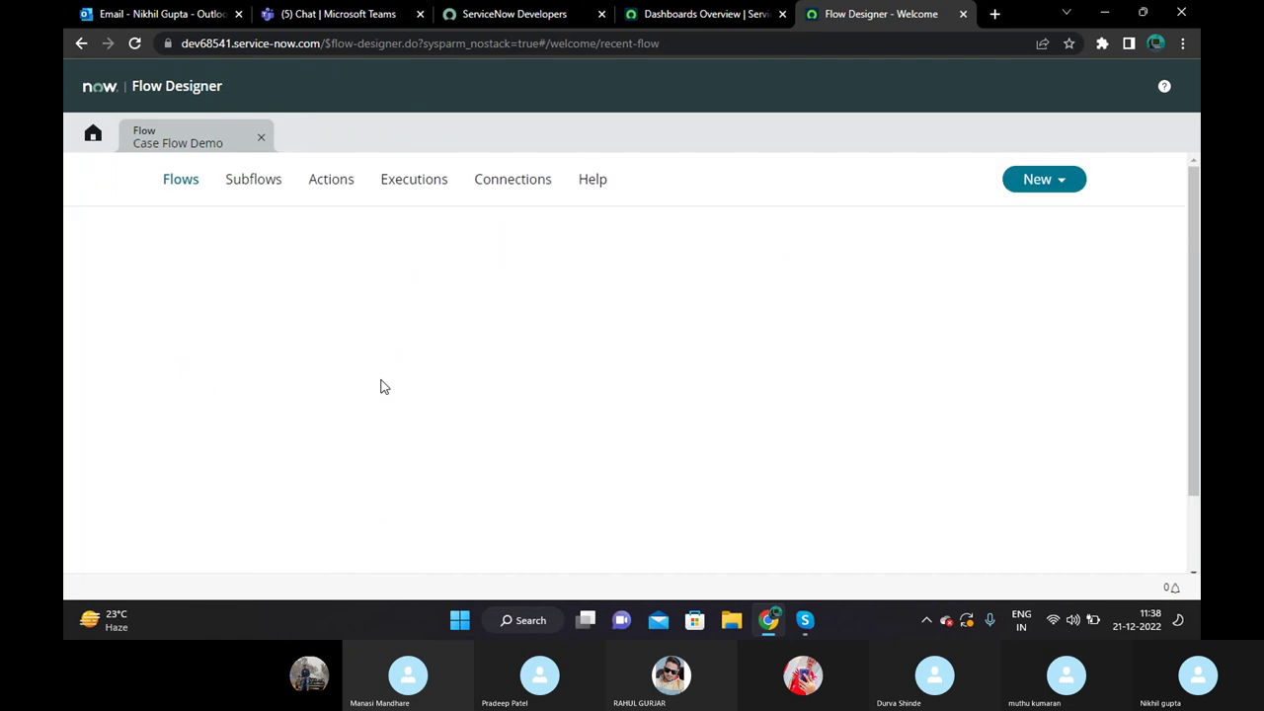
{"action": "left_click", "coordinate": [188, 144]}
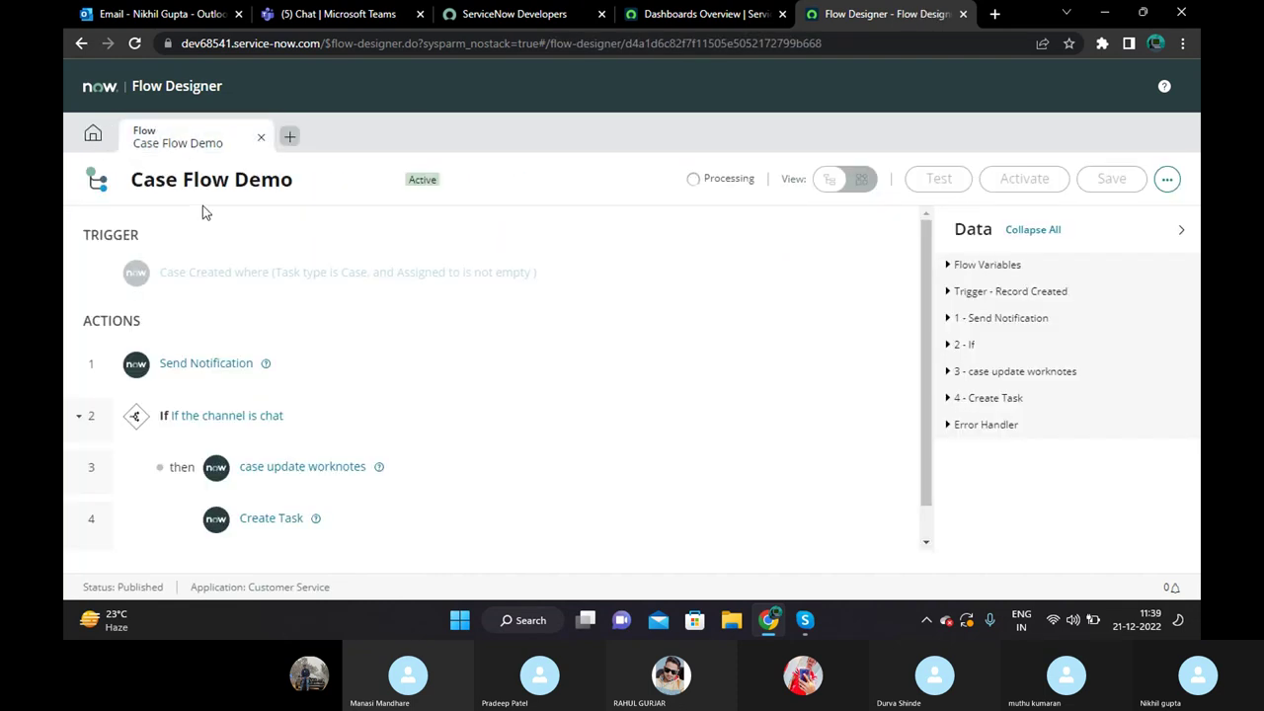
{"action": "left_click", "coordinate": [93, 134]}
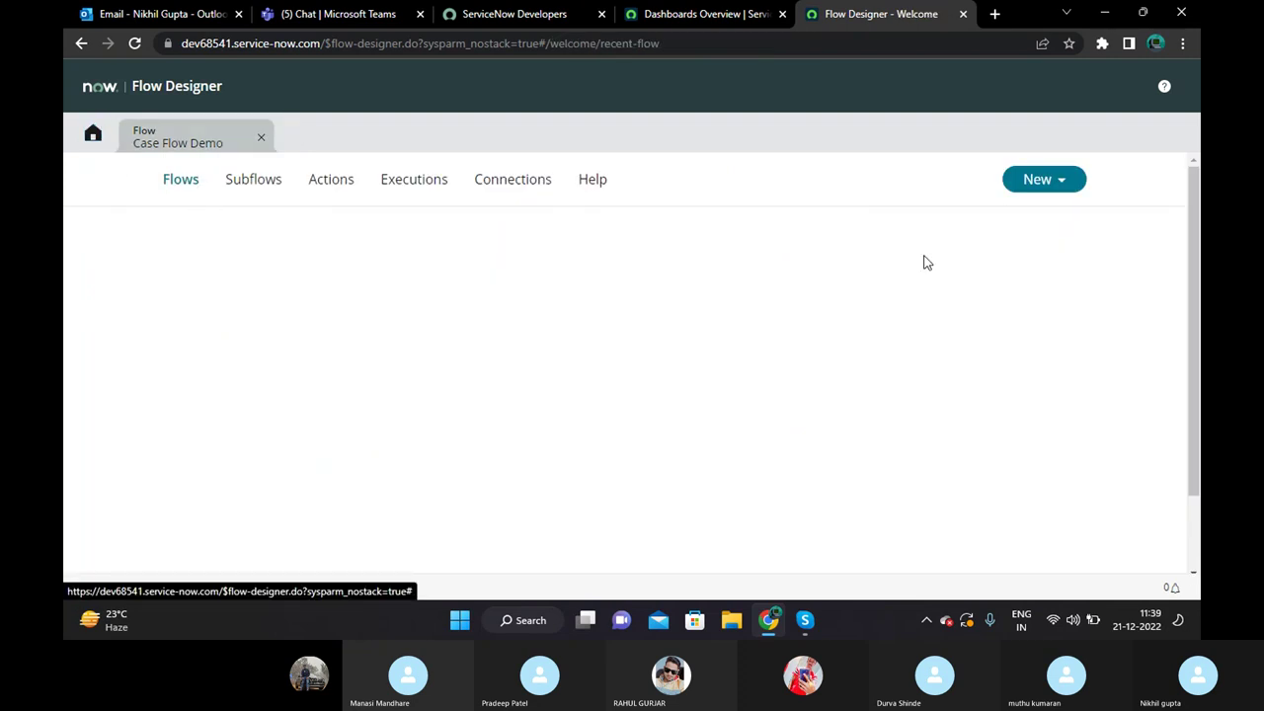
{"action": "left_click", "coordinate": [1052, 185]}
{"action": "left_click", "coordinate": [1032, 209]}
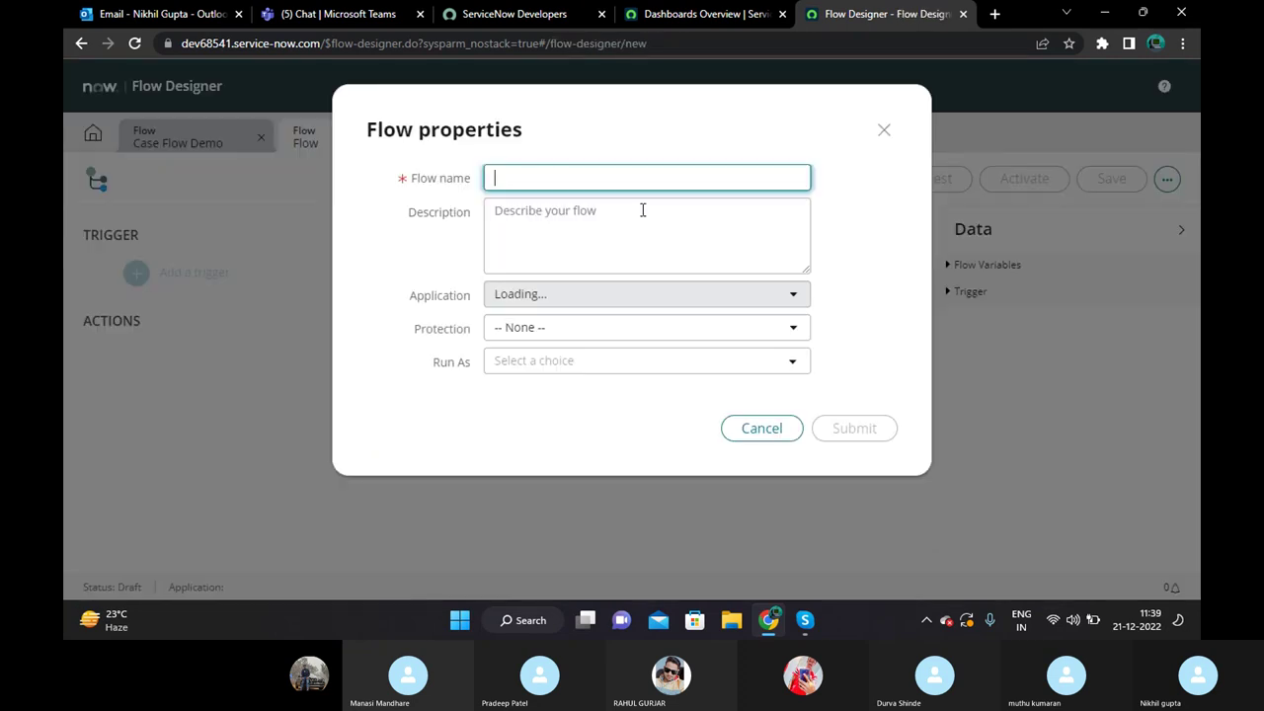
{"action": "left_click", "coordinate": [598, 184]}
{"action": "type", "text": "Demo Flow De"}
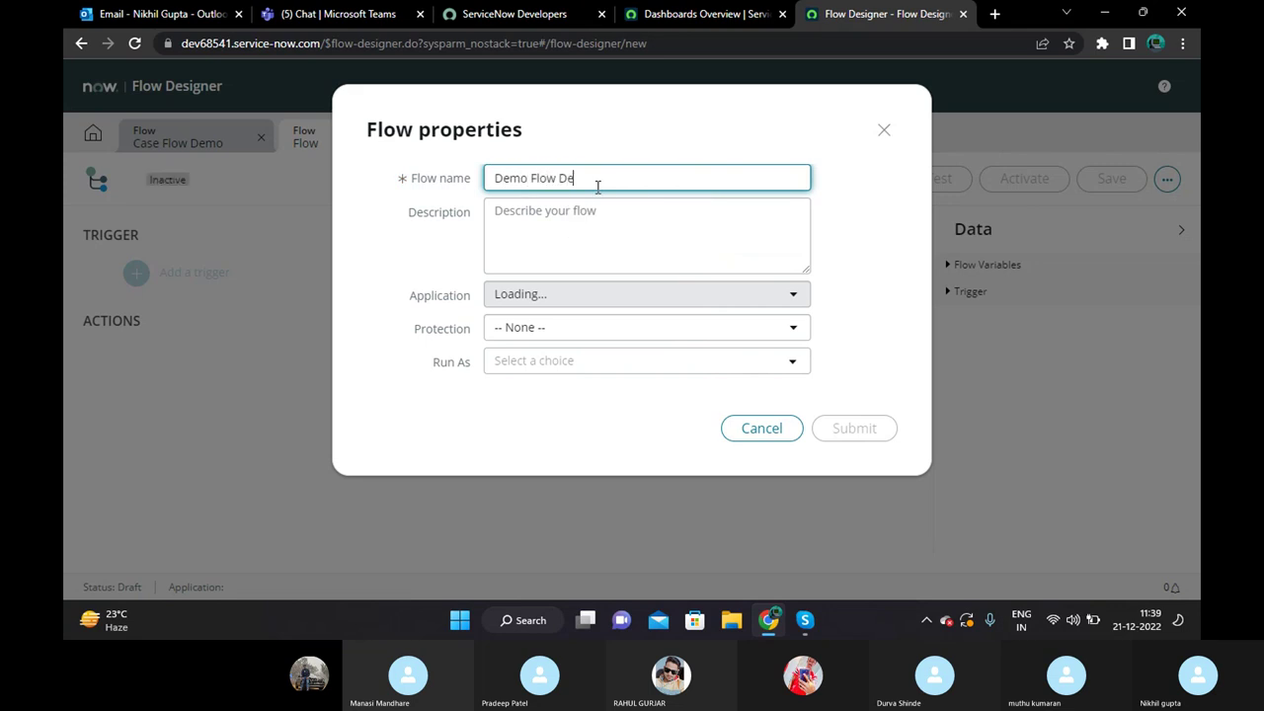
{"action": "type", "text": "signer"}
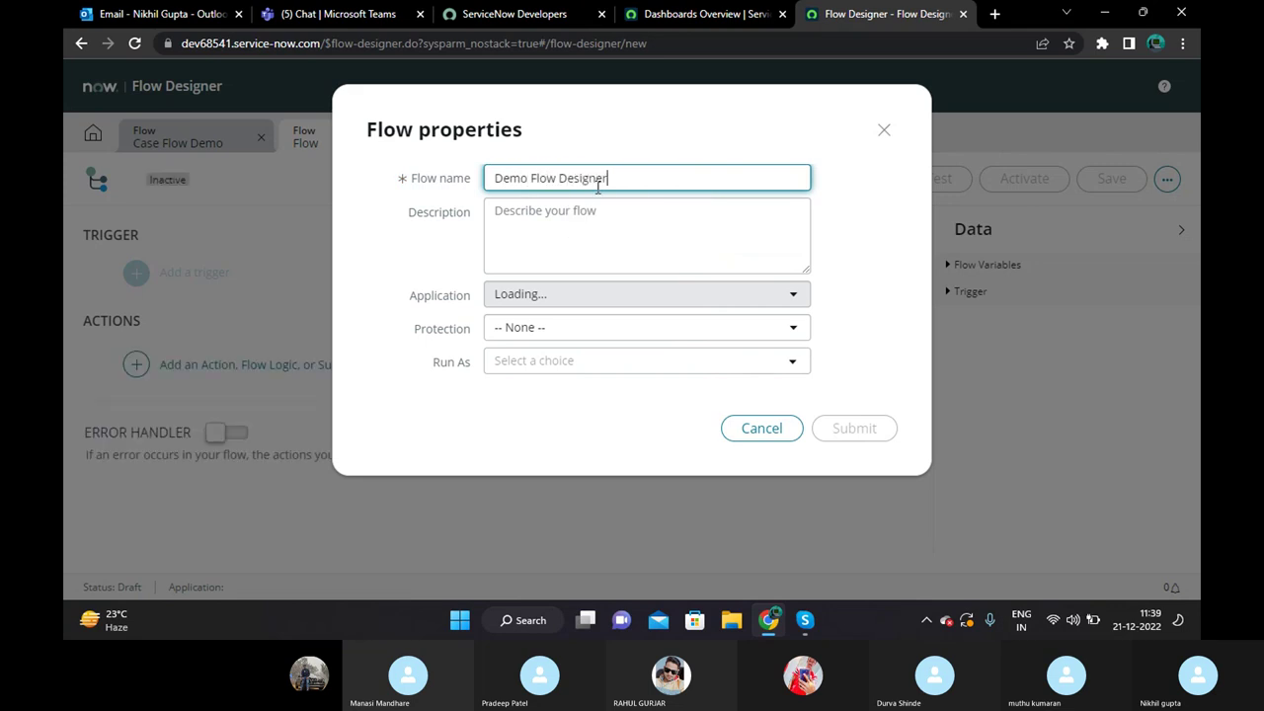
{"action": "left_click", "coordinate": [865, 242]}
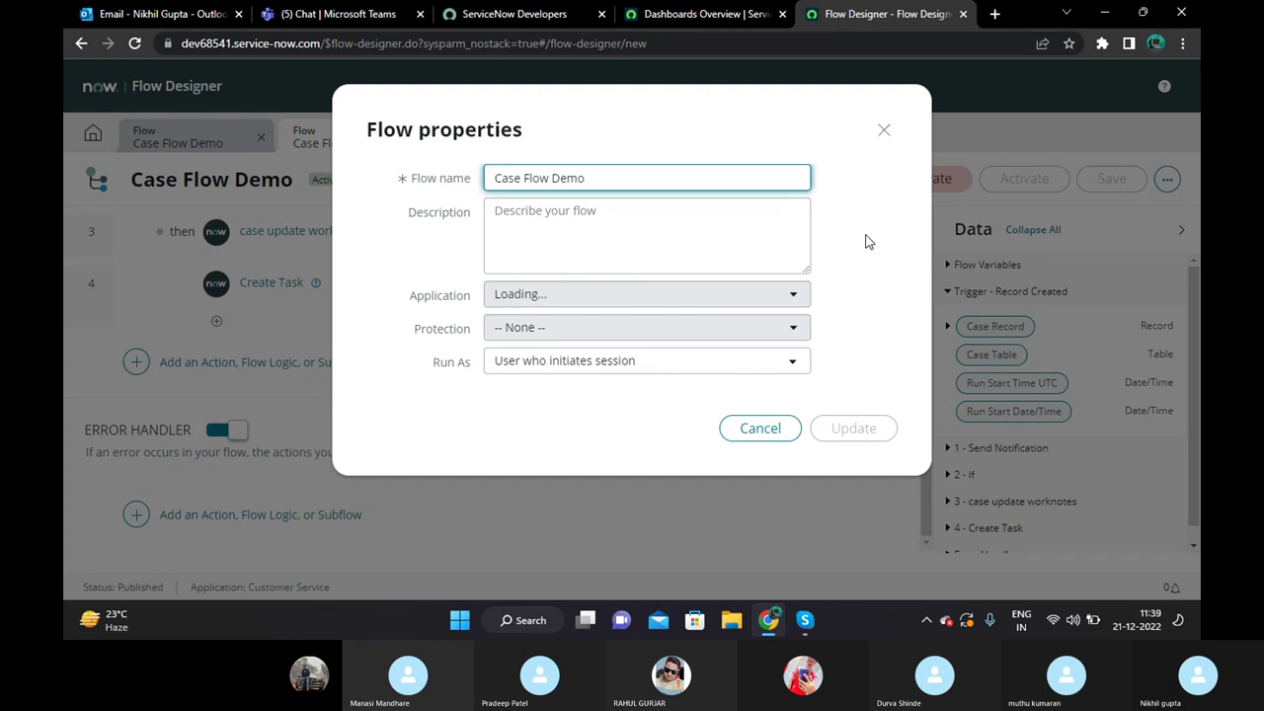
Dismiss the flow properties and close both open Case Flow Demo flow tabs.
{"action": "left_click", "coordinate": [884, 131]}
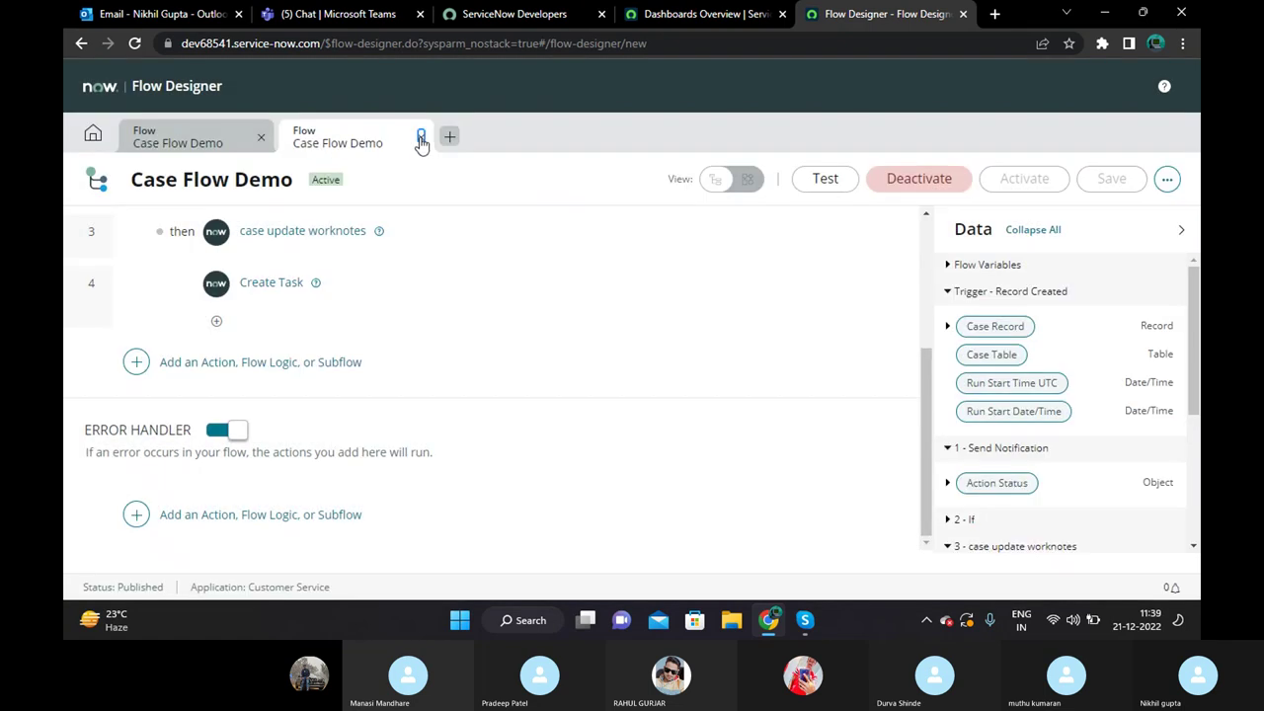
{"action": "left_click", "coordinate": [418, 140]}
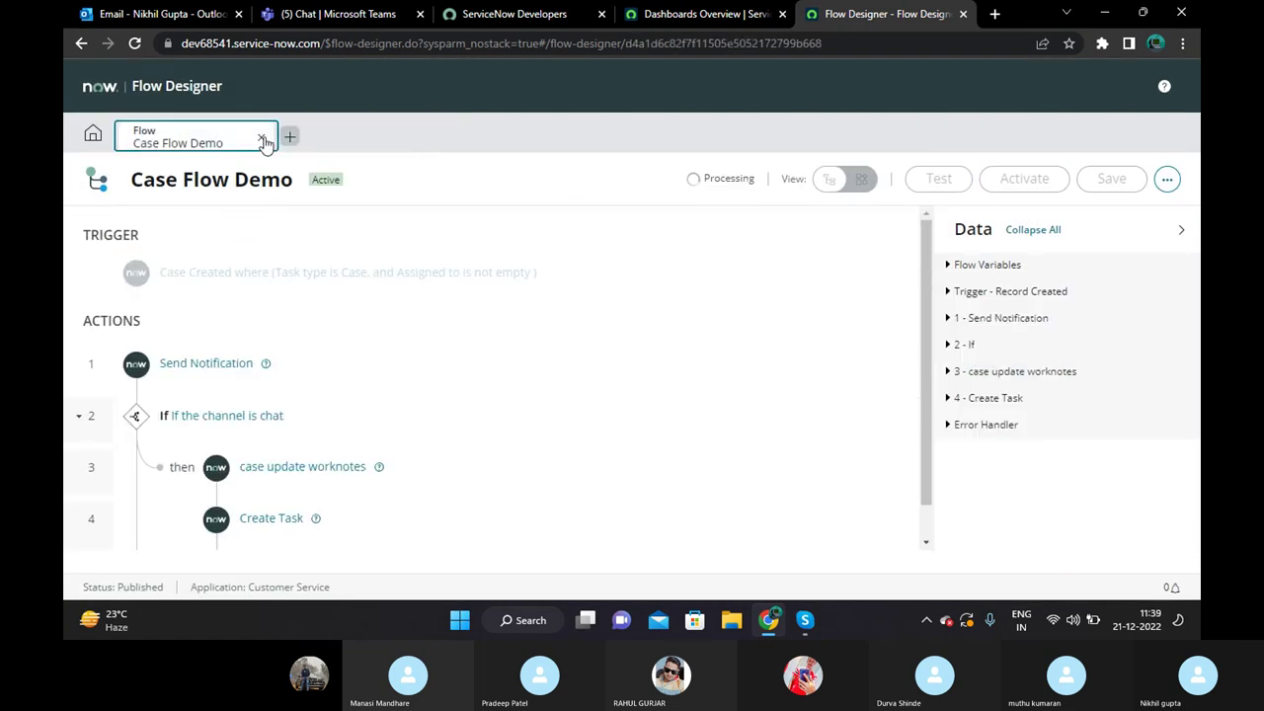
{"action": "left_click", "coordinate": [262, 138]}
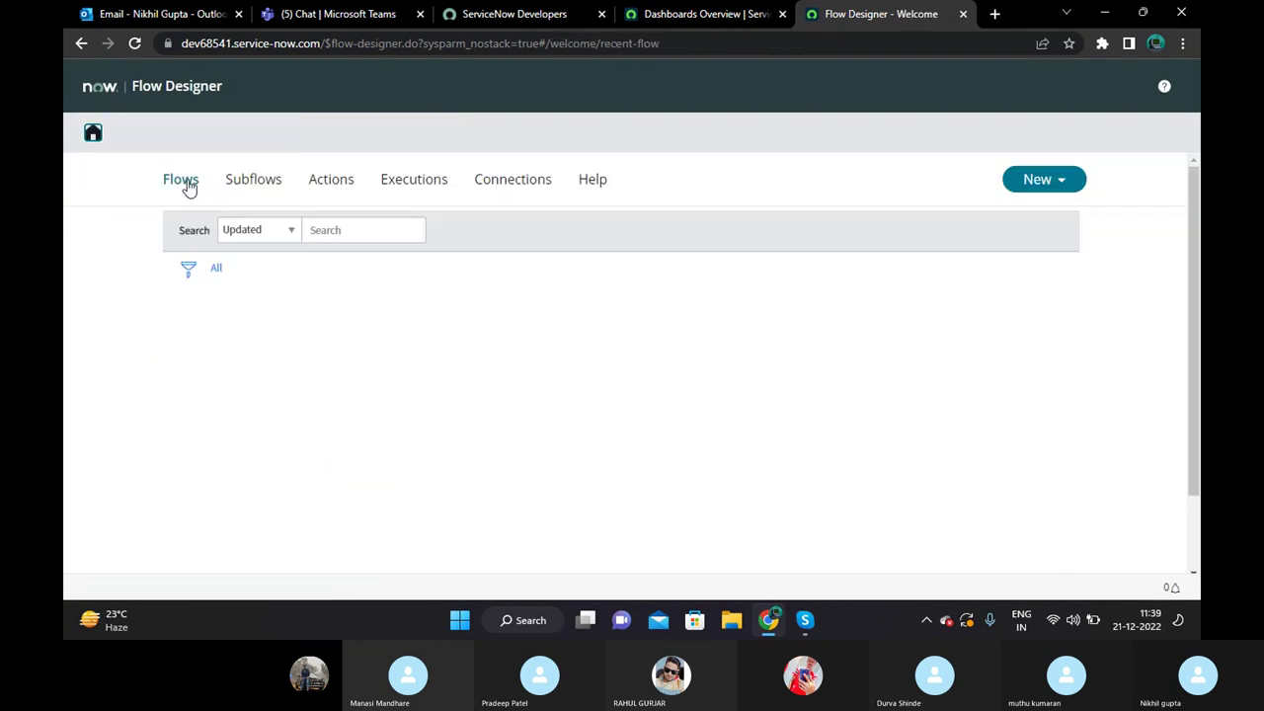
{"action": "left_click", "coordinate": [1035, 185]}
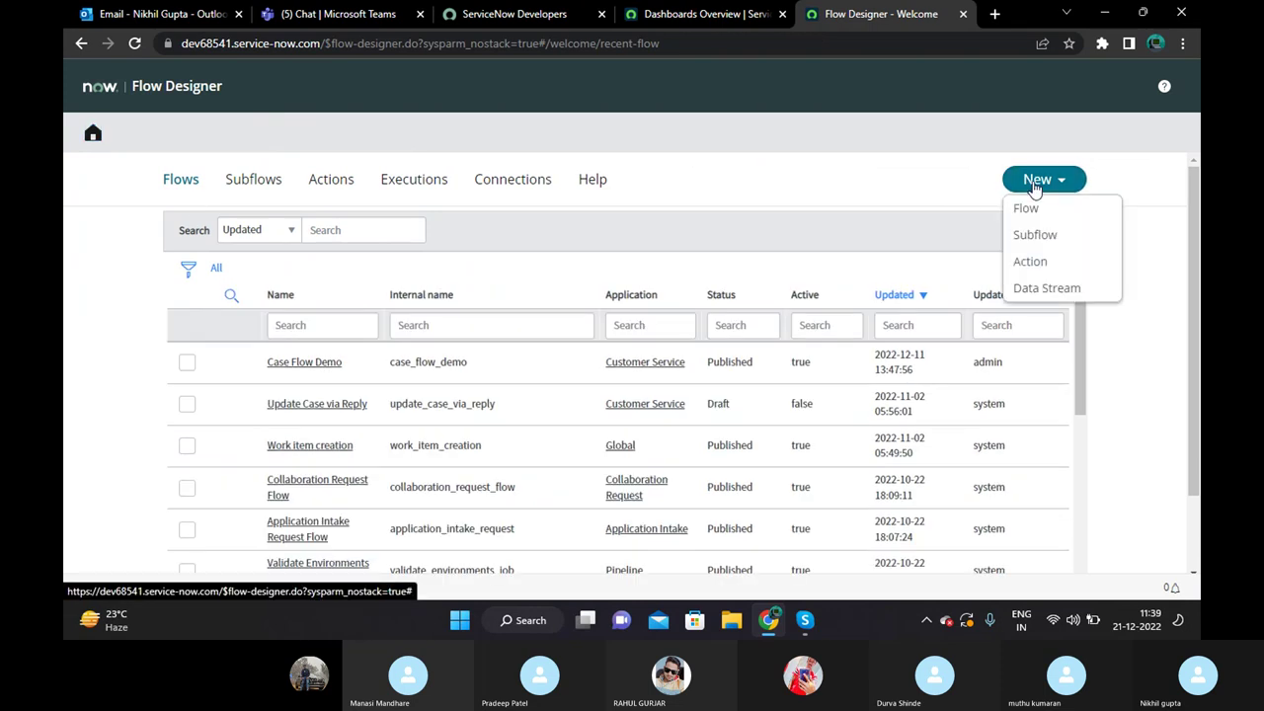
{"action": "left_click", "coordinate": [1026, 209]}
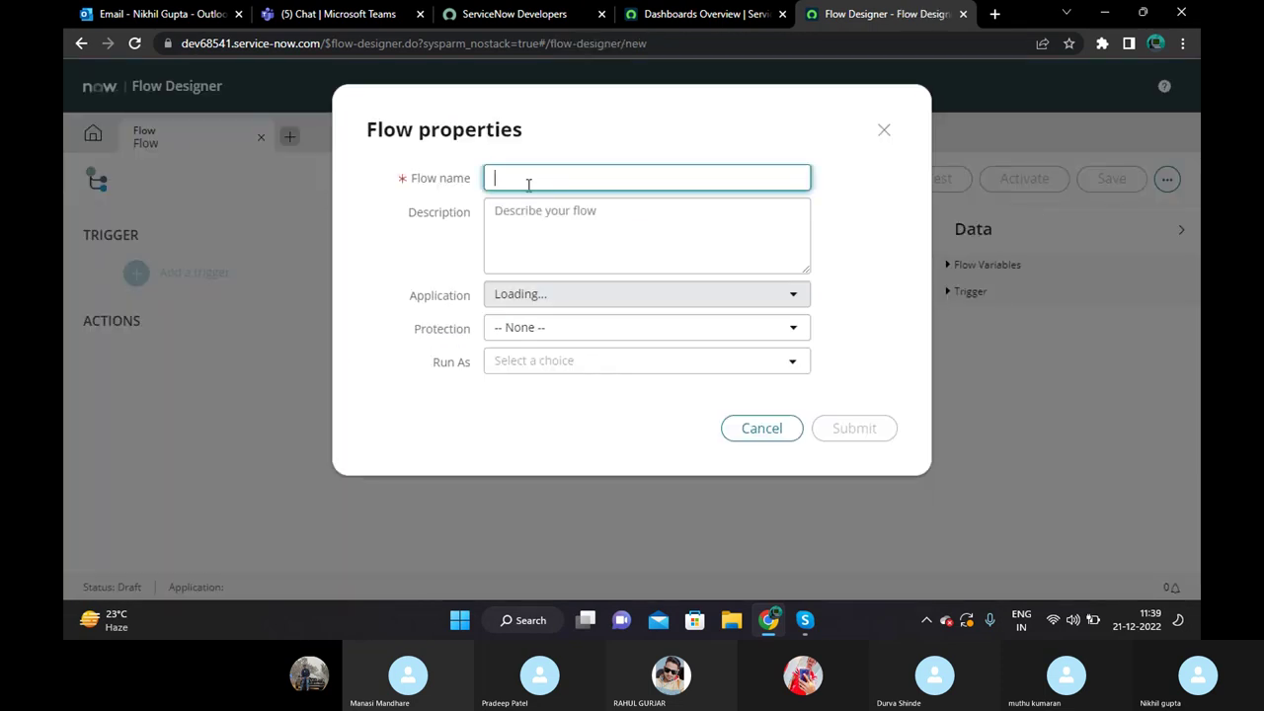
{"action": "type", "text": "Demo Flow Designer"}
{"action": "left_click", "coordinate": [860, 277]}
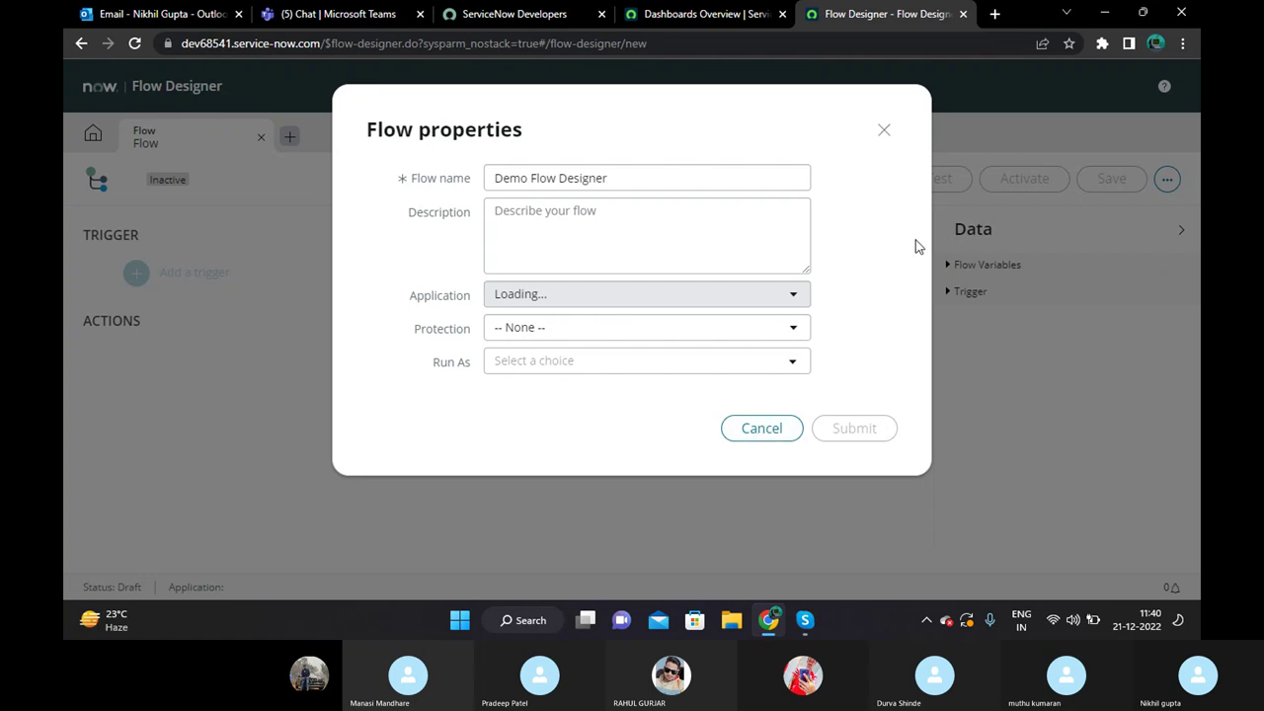
{"action": "left_click", "coordinate": [883, 130]}
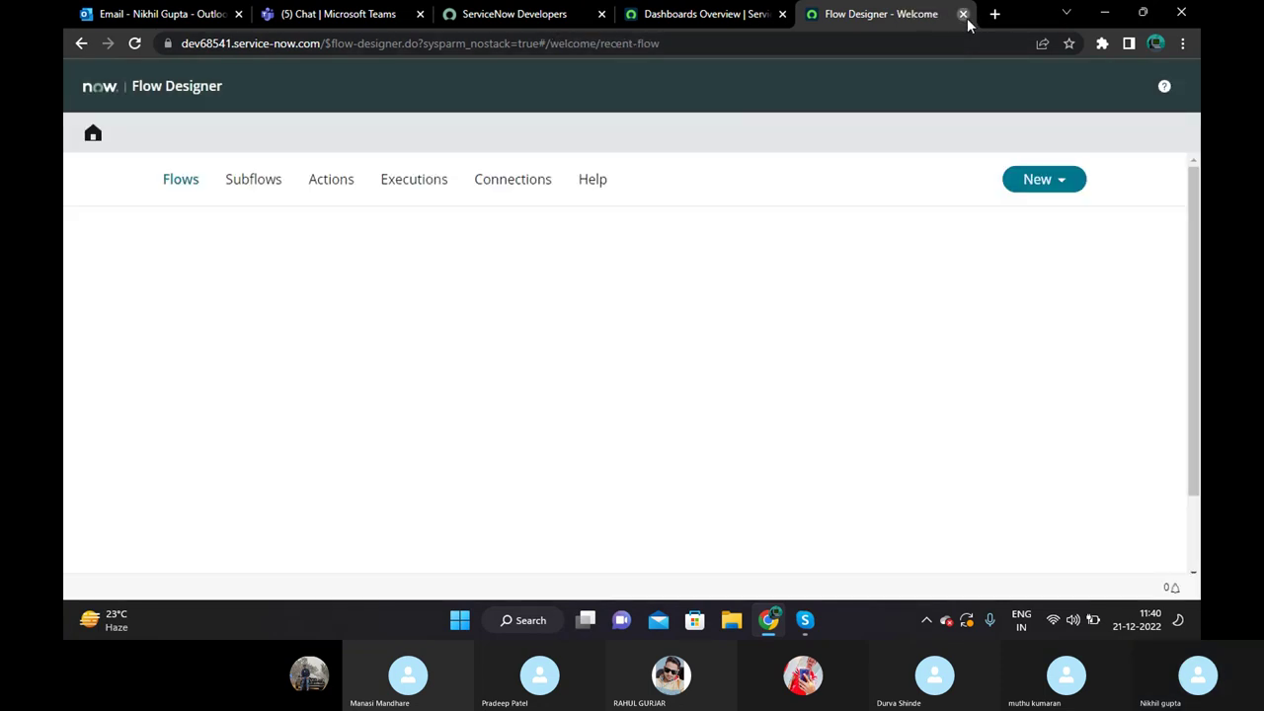
Close the Flow Designer page and reopen it in a new browser tab from the ServiceNow navigator.
{"action": "left_click", "coordinate": [963, 13]}
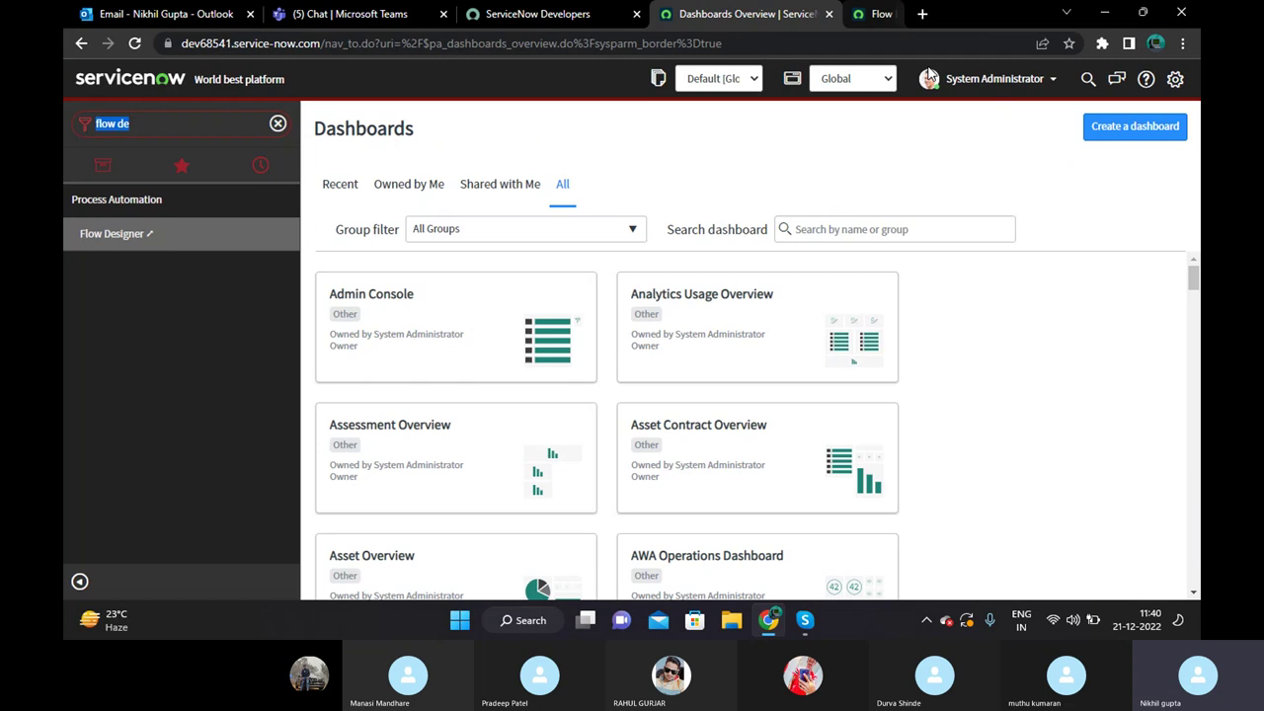
{"action": "right_click", "coordinate": [128, 233]}
{"action": "left_click", "coordinate": [183, 239]}
{"action": "left_click", "coordinate": [846, 14]}
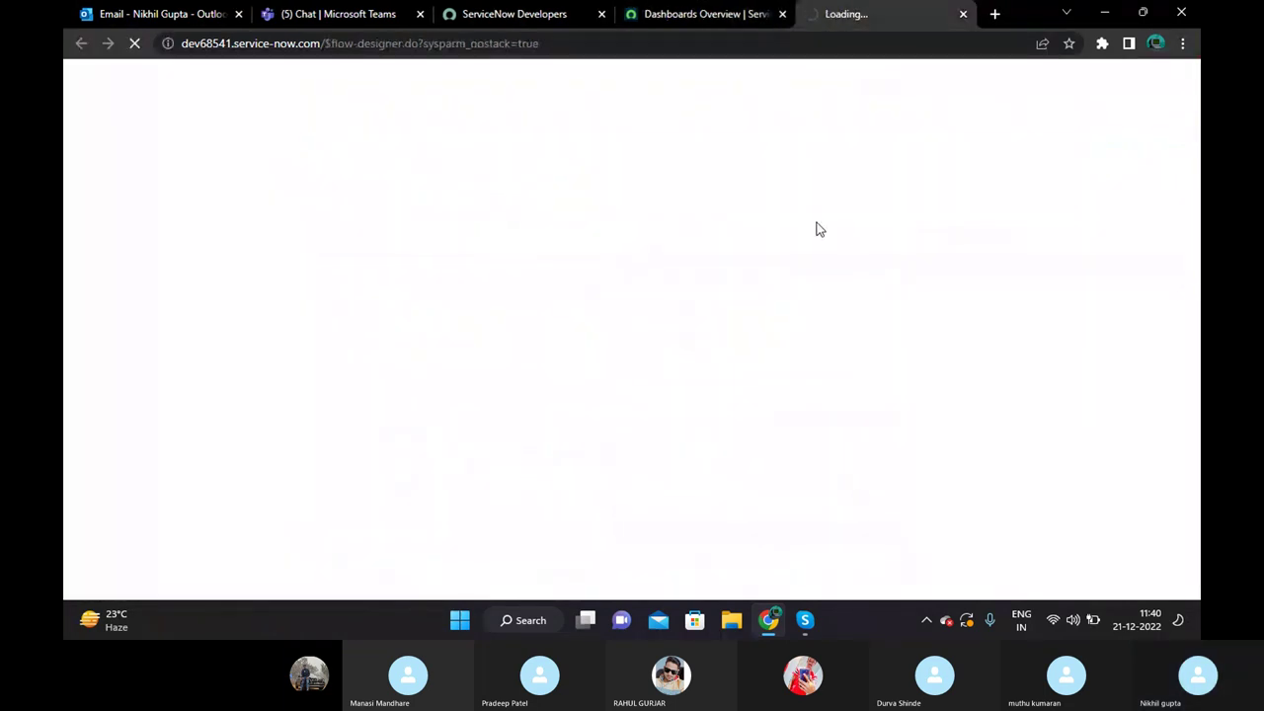
{"action": "left_click", "coordinate": [721, 16]}
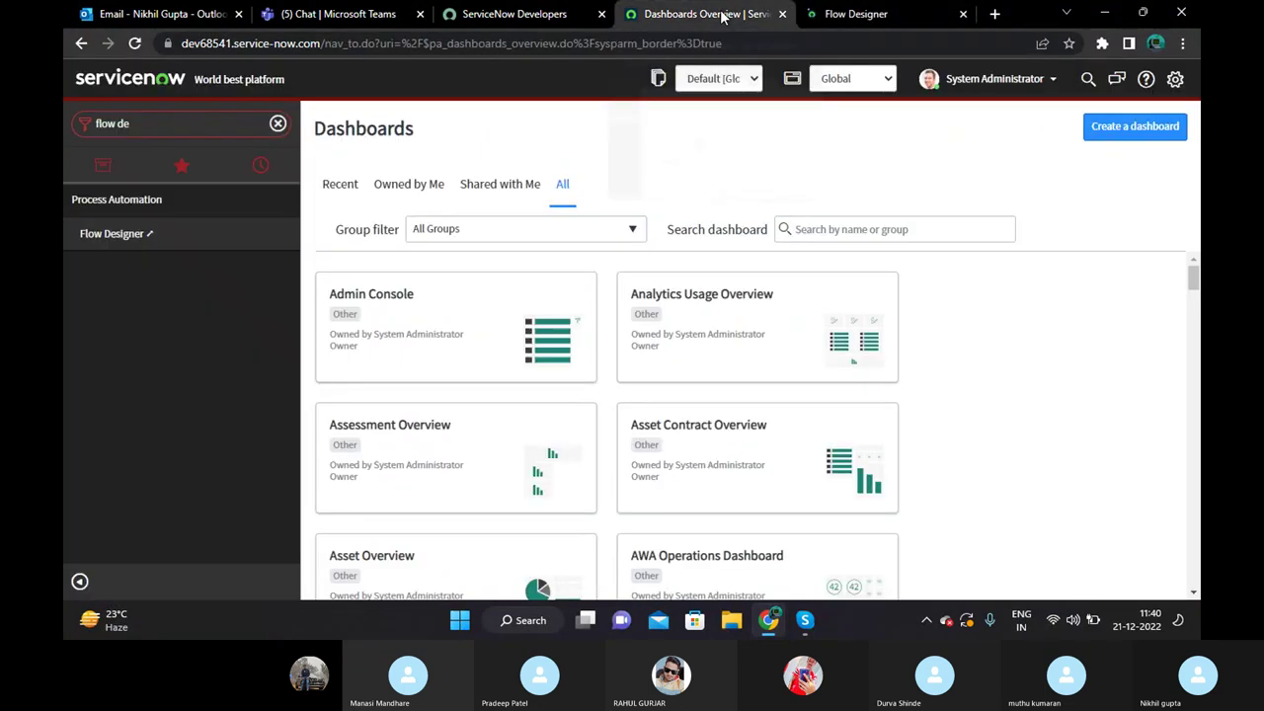
{"action": "left_click", "coordinate": [830, 14]}
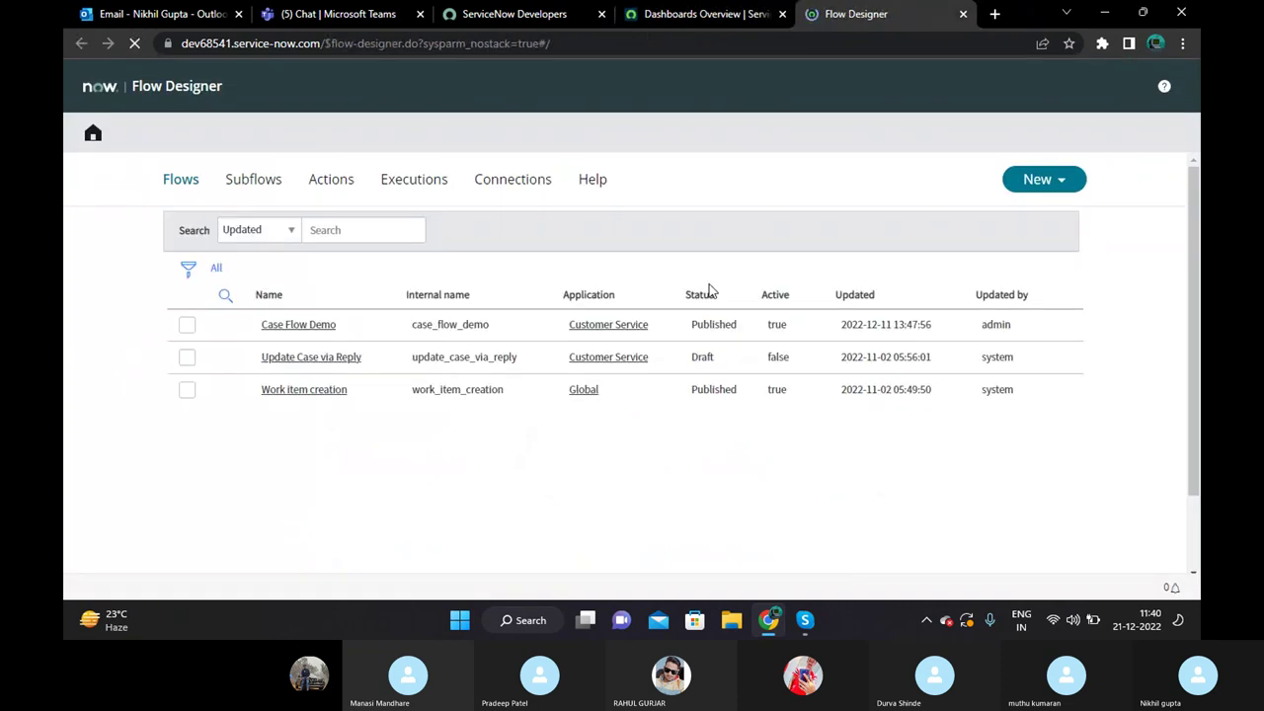
Create a new flow named Flow Deigning Demo in the Global application and submit its properties.
{"action": "left_click", "coordinate": [1033, 184]}
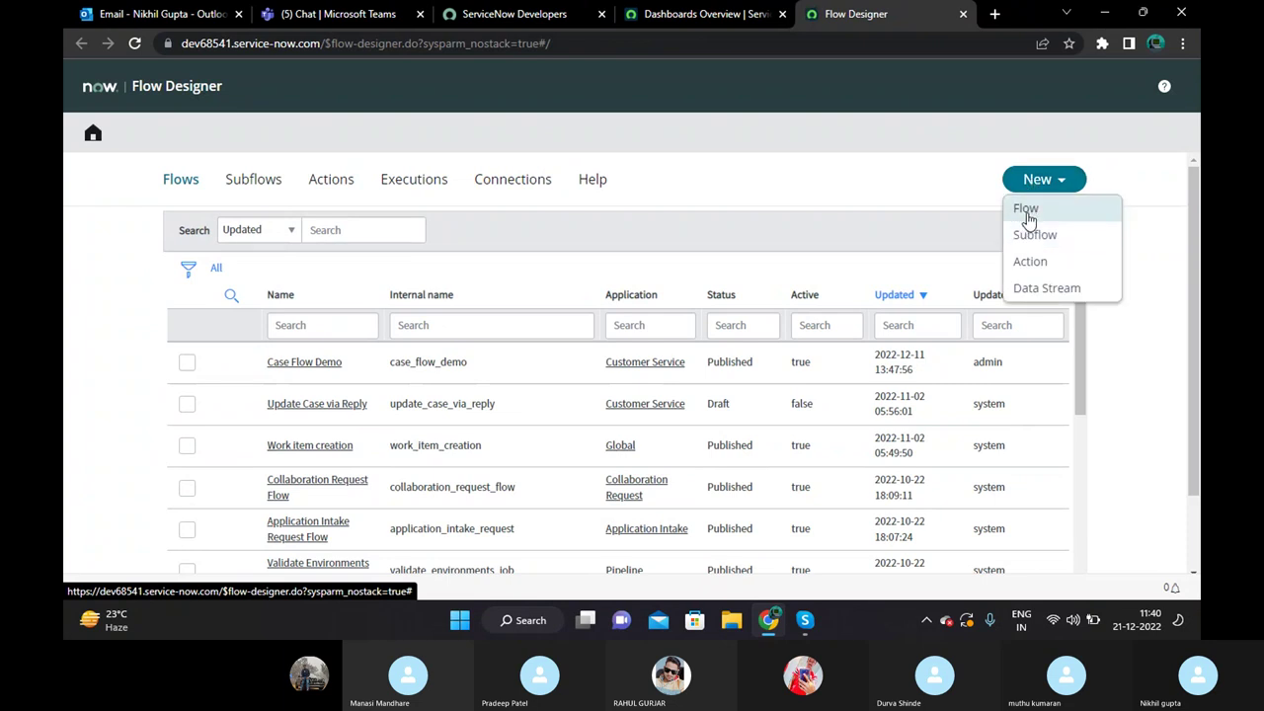
{"action": "left_click", "coordinate": [1025, 212]}
{"action": "left_click", "coordinate": [640, 176]}
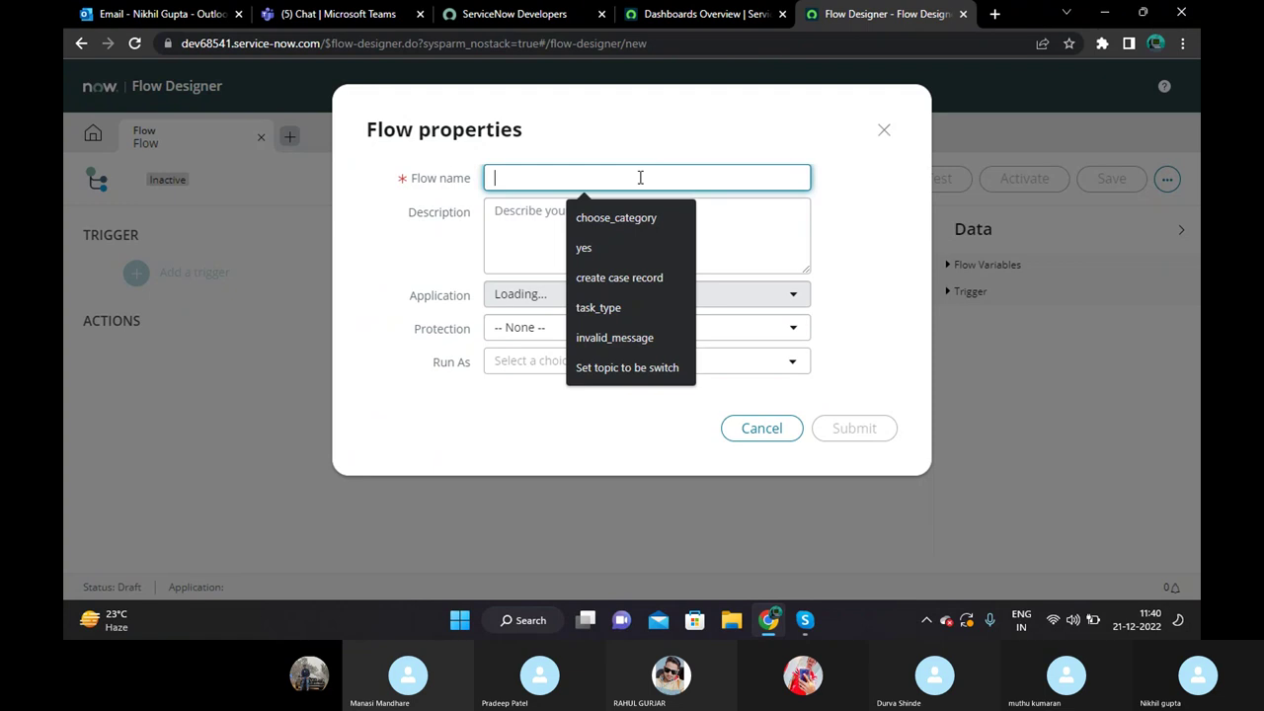
{"action": "type", "text": "Flow Del"}
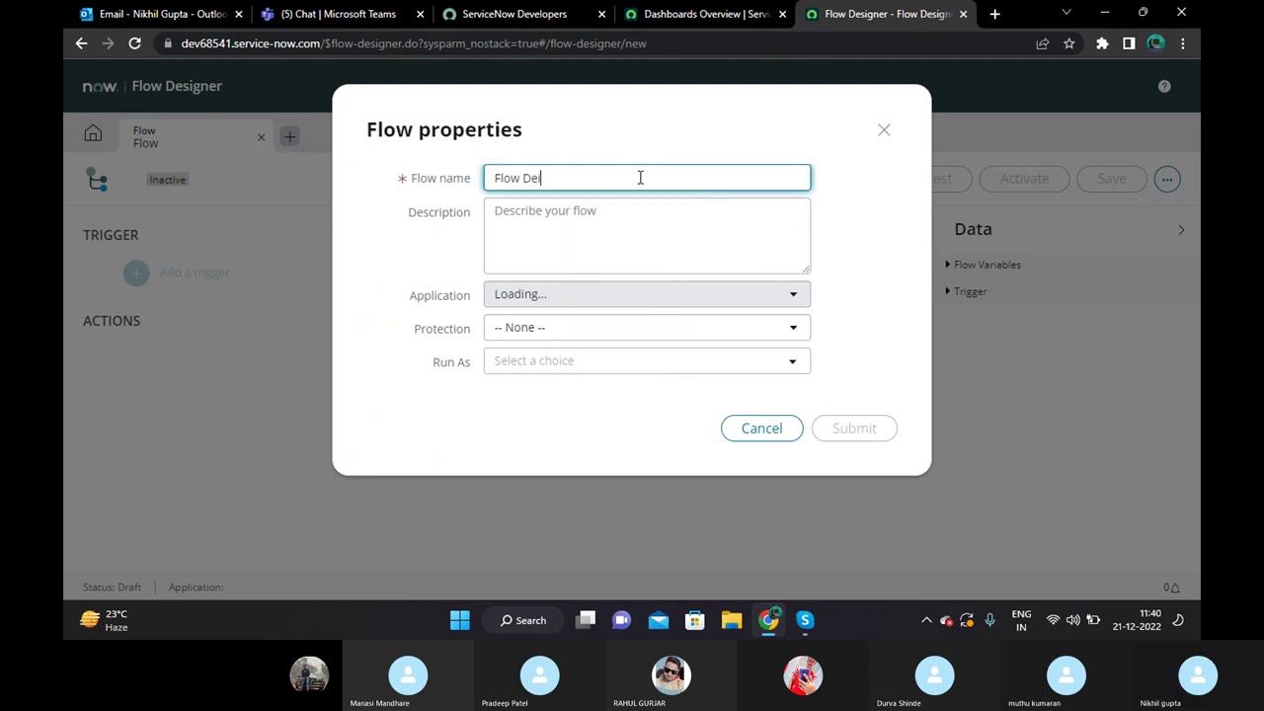
{"action": "type", "text": "gning Demo"}
{"action": "left_click", "coordinate": [861, 221]}
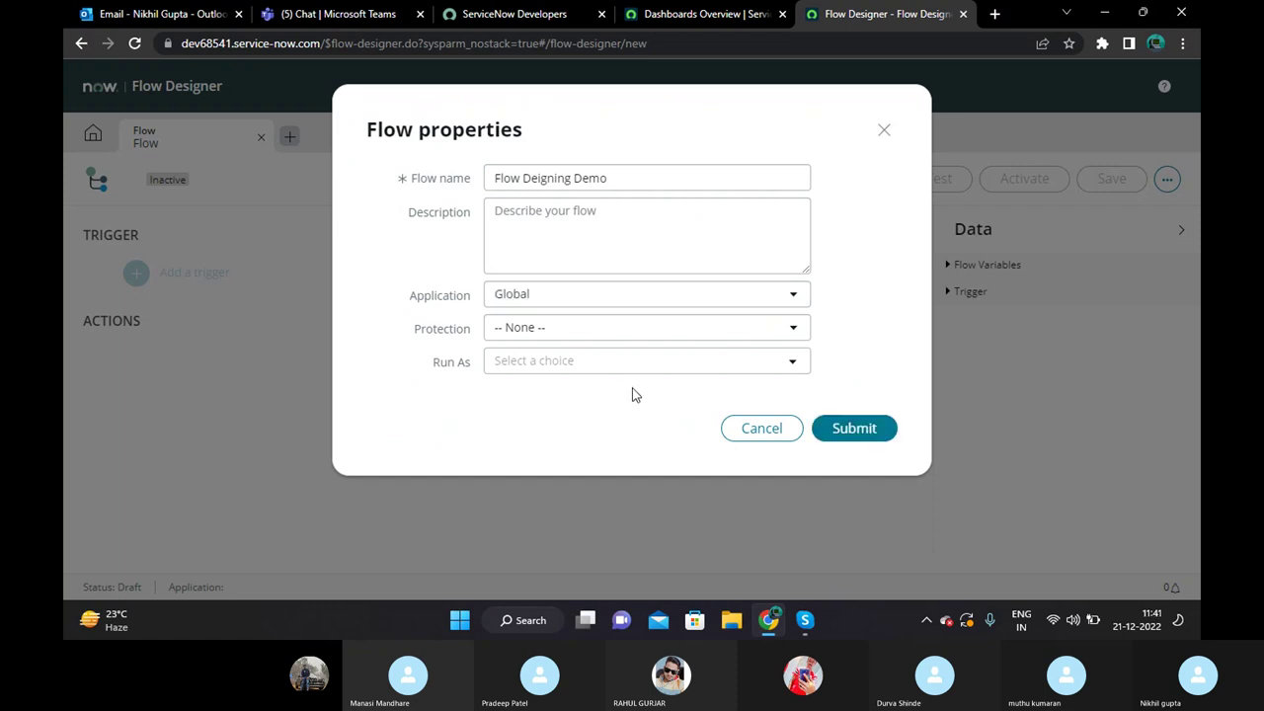
{"action": "left_click", "coordinate": [847, 428]}
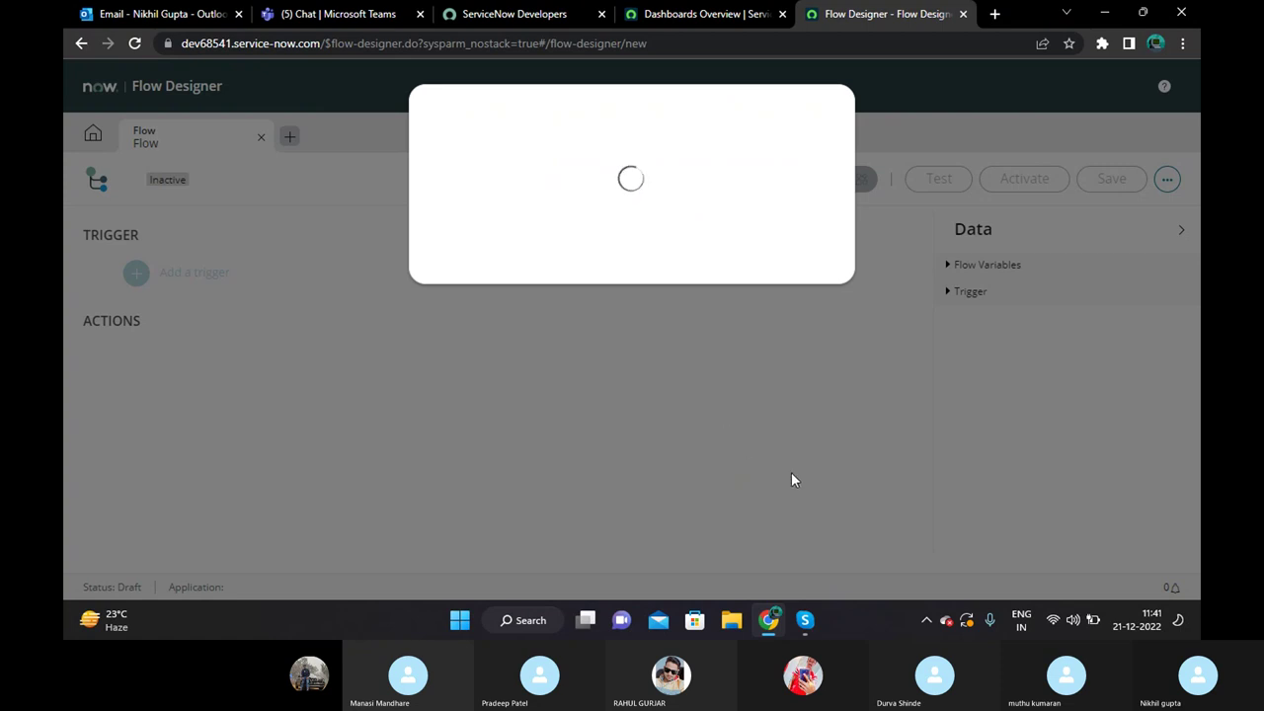
{"action": "left_click", "coordinate": [806, 620]}
{"action": "left_click", "coordinate": [1100, 13]}
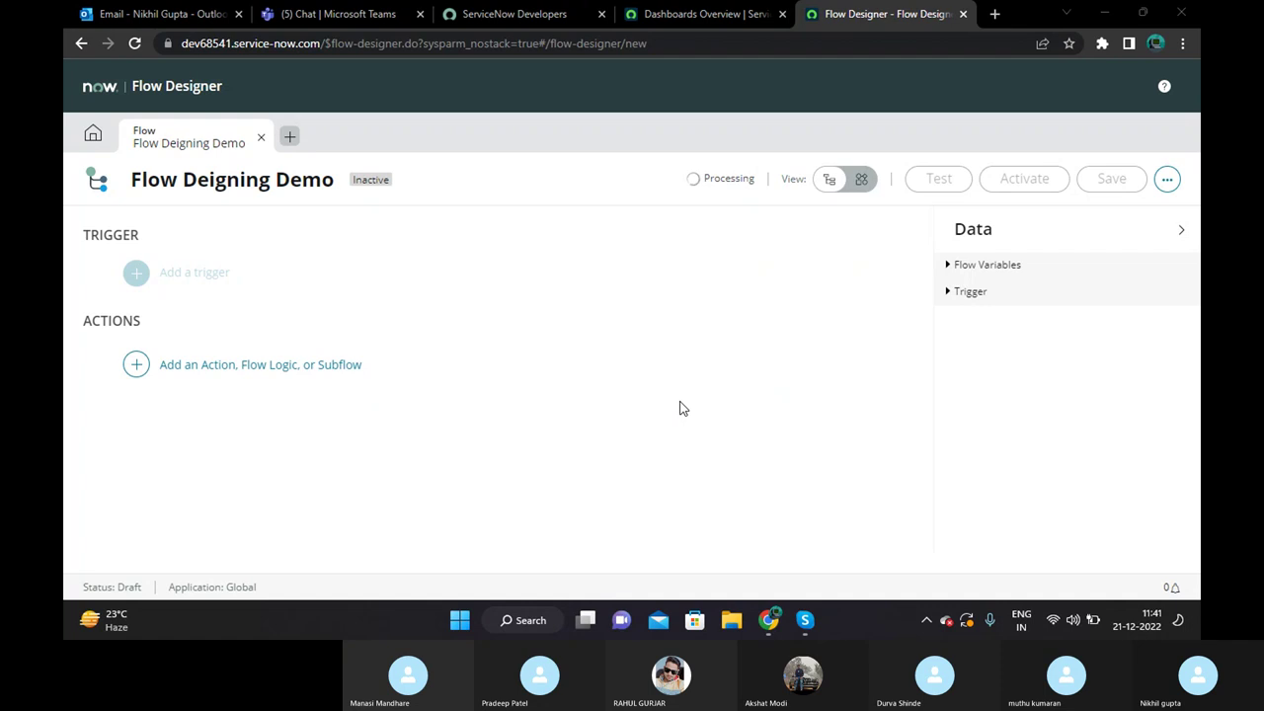
{"action": "left_click", "coordinate": [804, 619]}
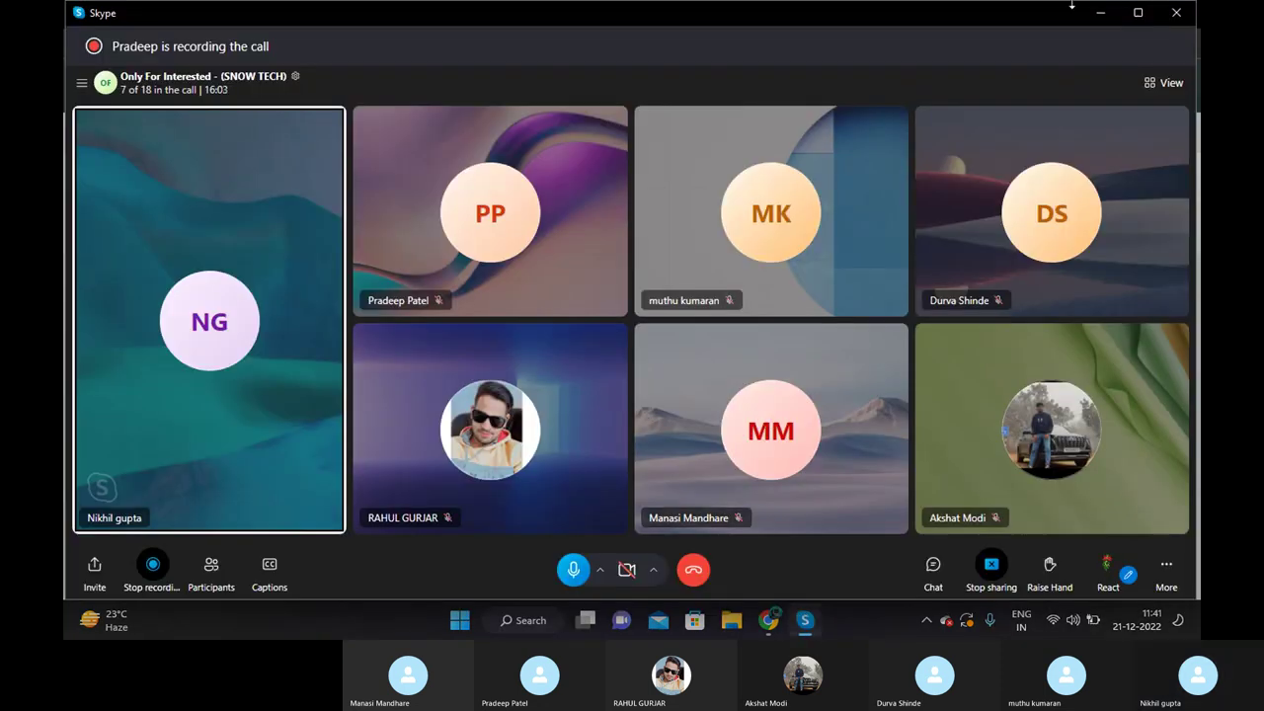
{"action": "left_click", "coordinate": [1098, 13]}
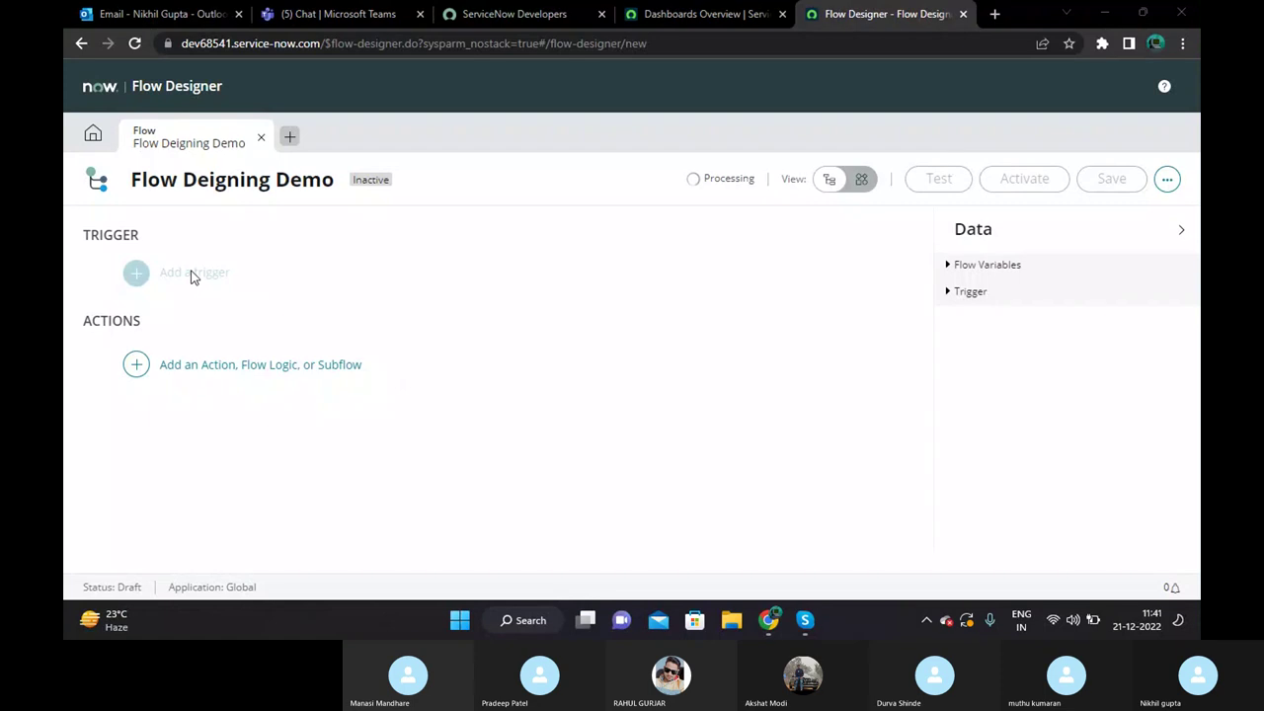
{"action": "left_click", "coordinate": [691, 14]}
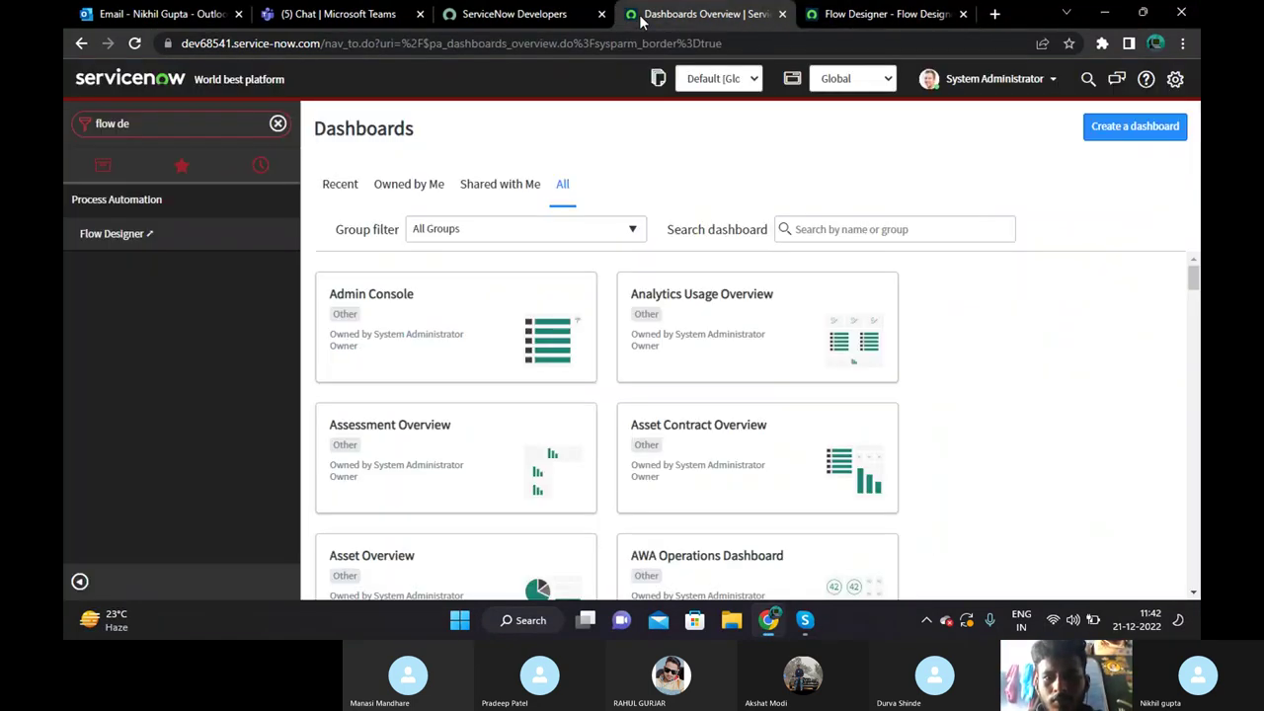
{"action": "left_click", "coordinate": [887, 13]}
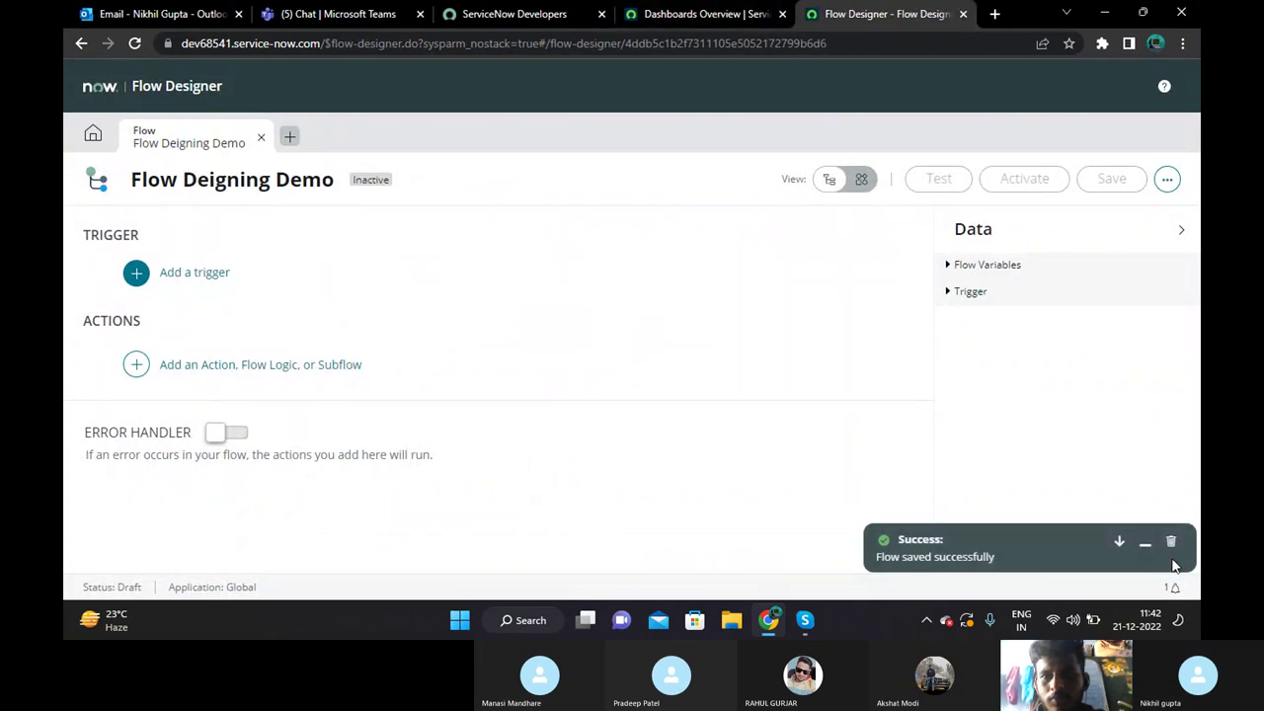
Start adding a trigger to Flow Deigning Demo and look through the available record and date trigger types.
{"action": "left_click", "coordinate": [642, 356]}
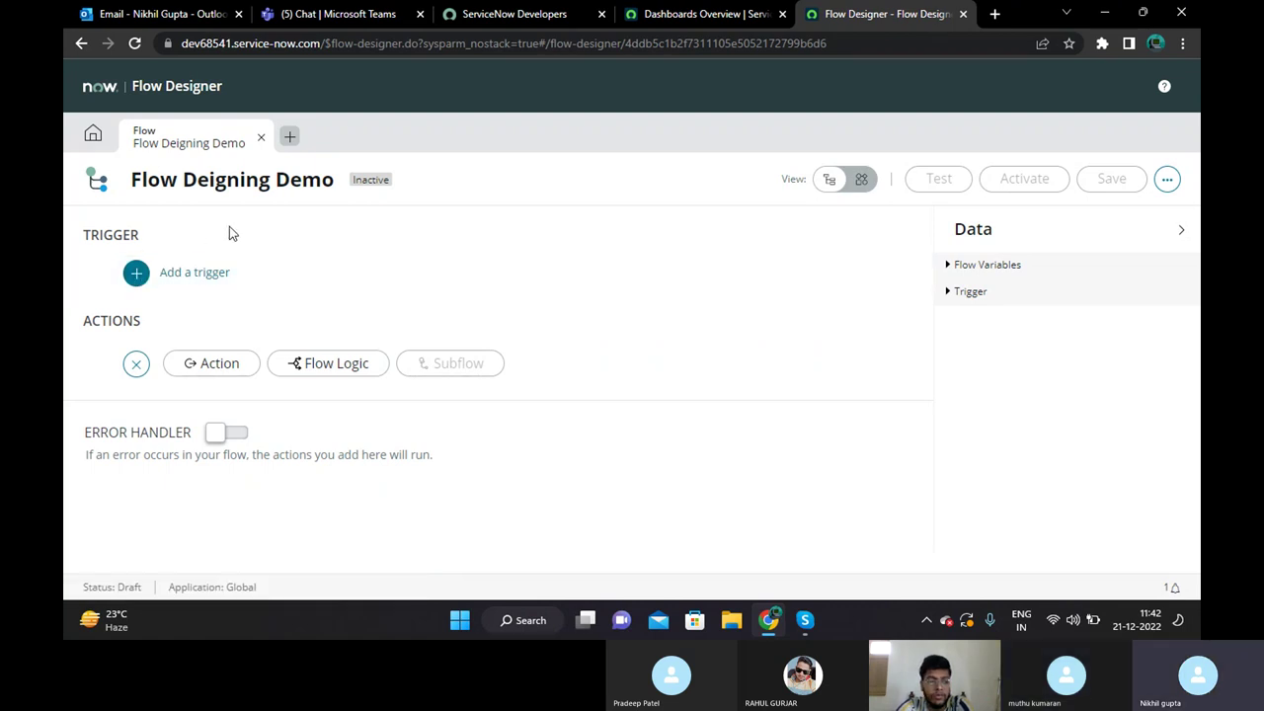
{"action": "left_click", "coordinate": [192, 277]}
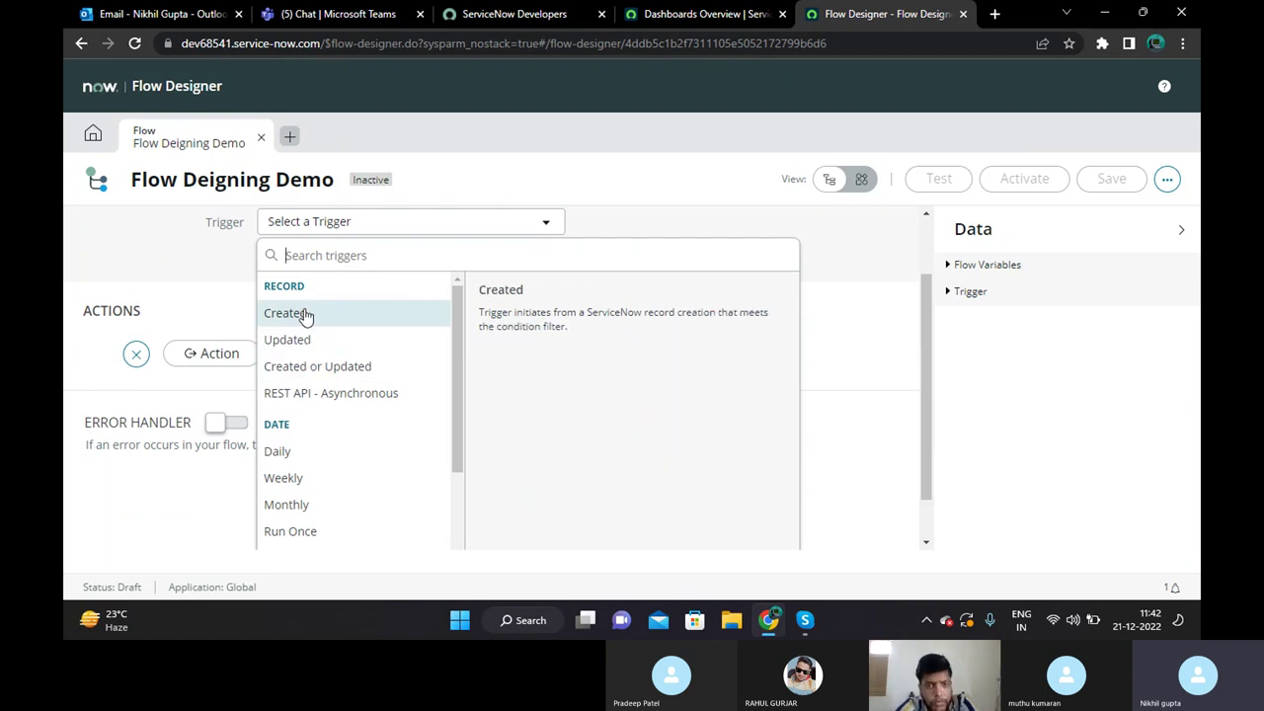
{"action": "scroll", "coordinate": [306, 316], "scroll_direction": "down", "scroll_amount": 1}
{"action": "scroll", "coordinate": [307, 373], "scroll_direction": "up", "scroll_amount": 1}
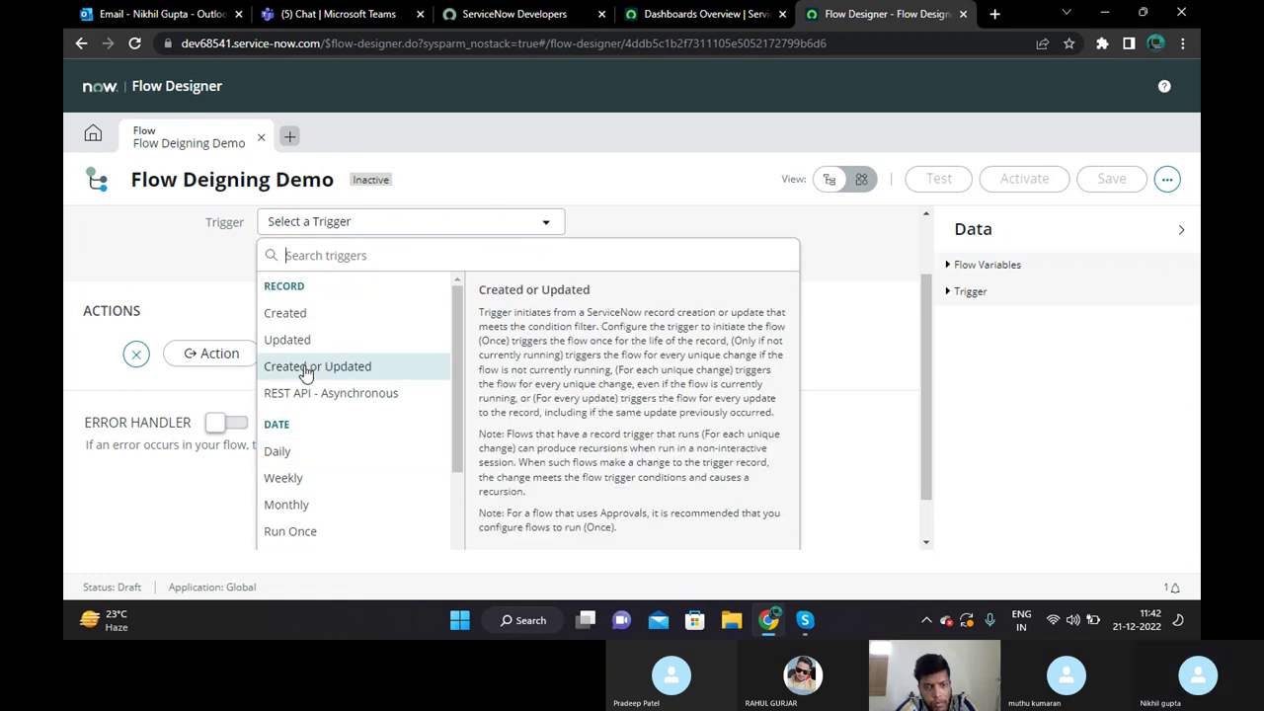
{"action": "left_click", "coordinate": [291, 137]}
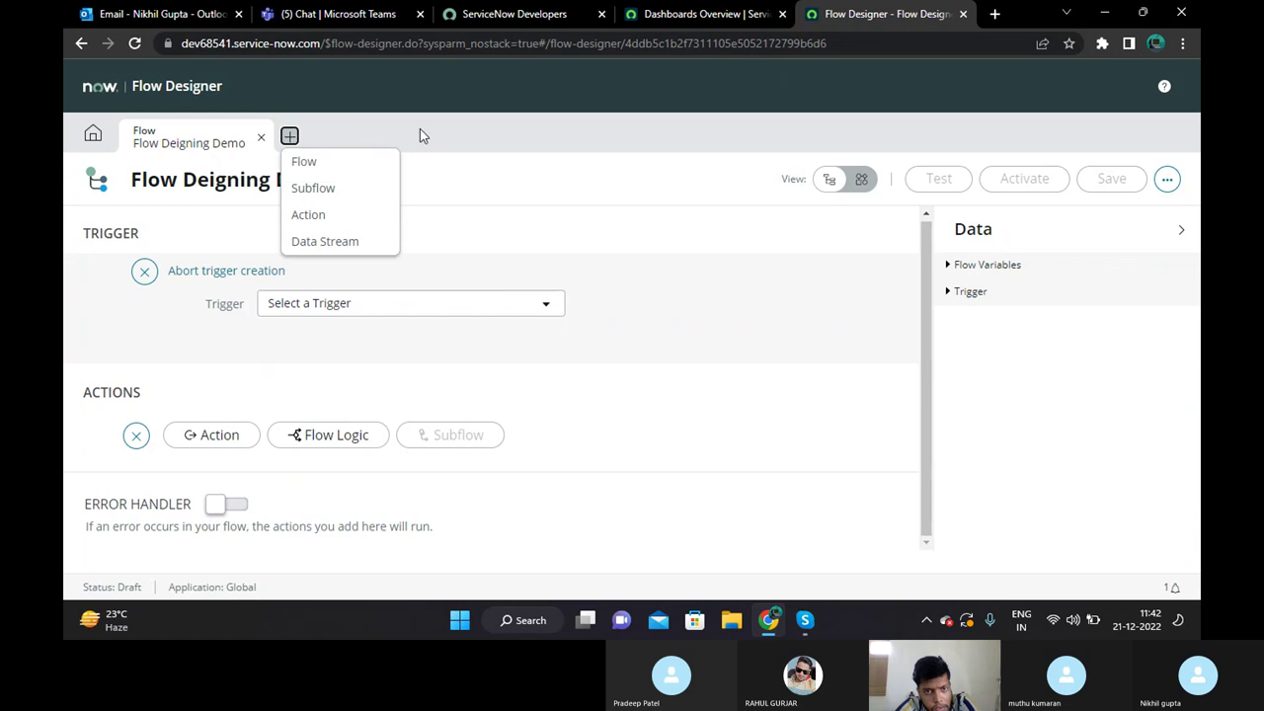
Open Case Flow Demo from the flow list to examine its trigger condition and actions, and return to Flow Deigning Demo.
{"action": "left_click", "coordinate": [93, 136]}
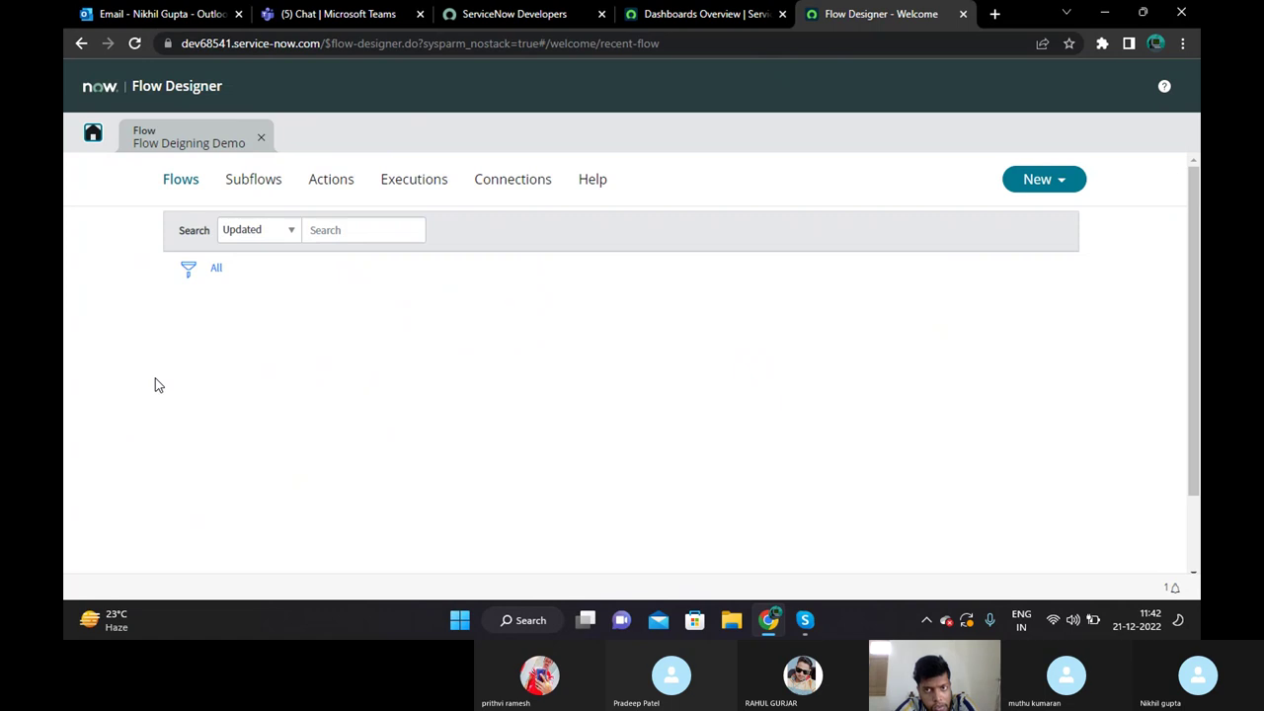
{"action": "scroll", "coordinate": [155, 385], "scroll_direction": "down", "scroll_amount": 1}
{"action": "scroll", "coordinate": [158, 383], "scroll_direction": "up", "scroll_amount": 1}
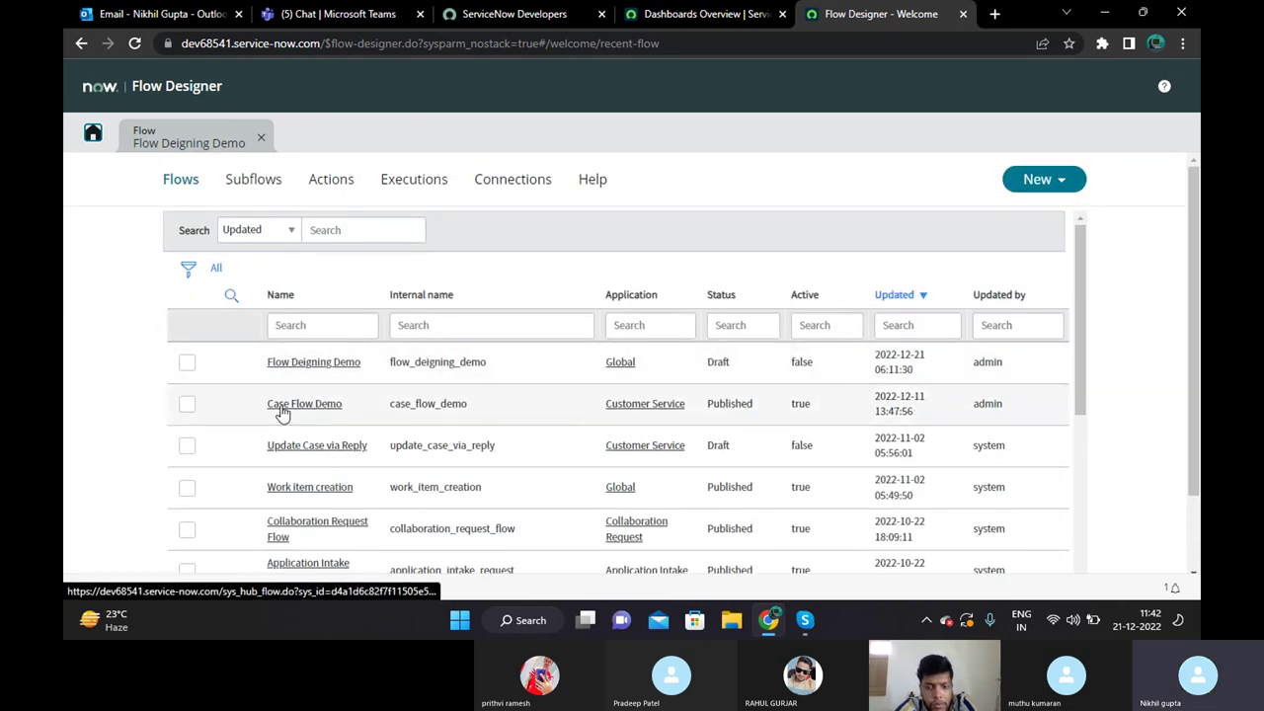
{"action": "left_click", "coordinate": [281, 408]}
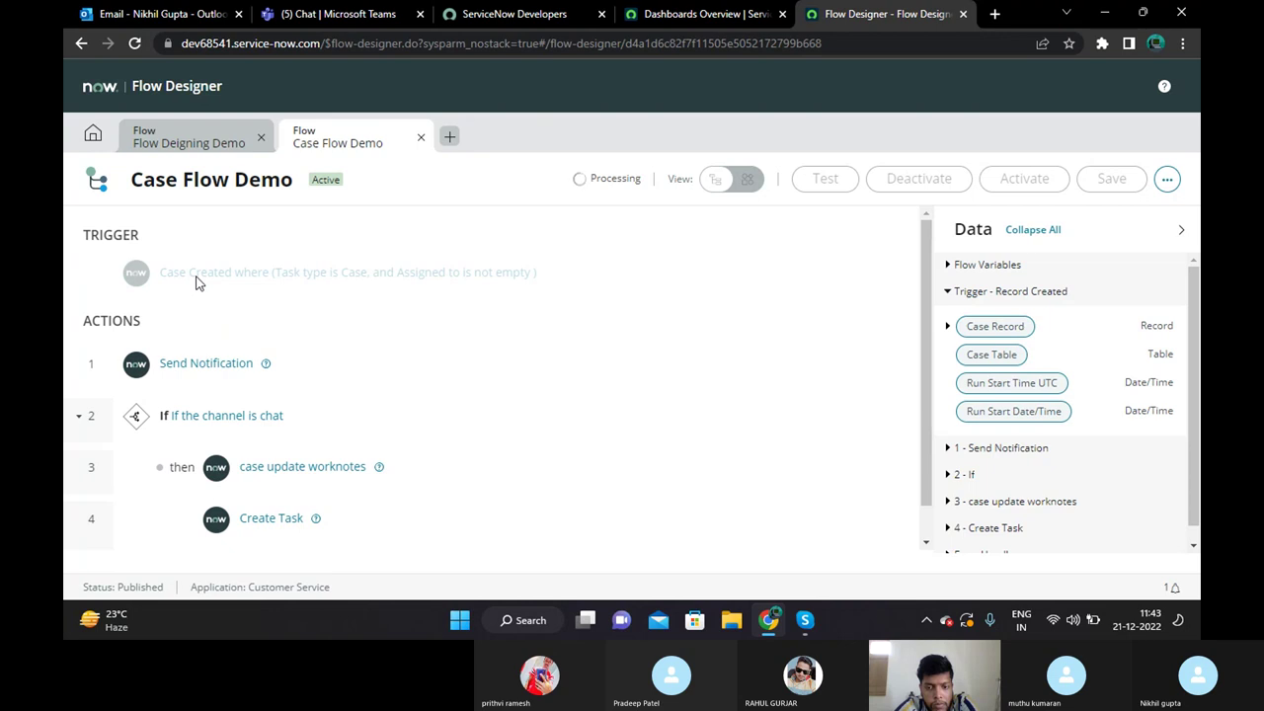
{"action": "scroll", "coordinate": [322, 341], "scroll_direction": "down", "scroll_amount": 1}
{"action": "scroll", "coordinate": [321, 339], "scroll_direction": "up", "scroll_amount": 1}
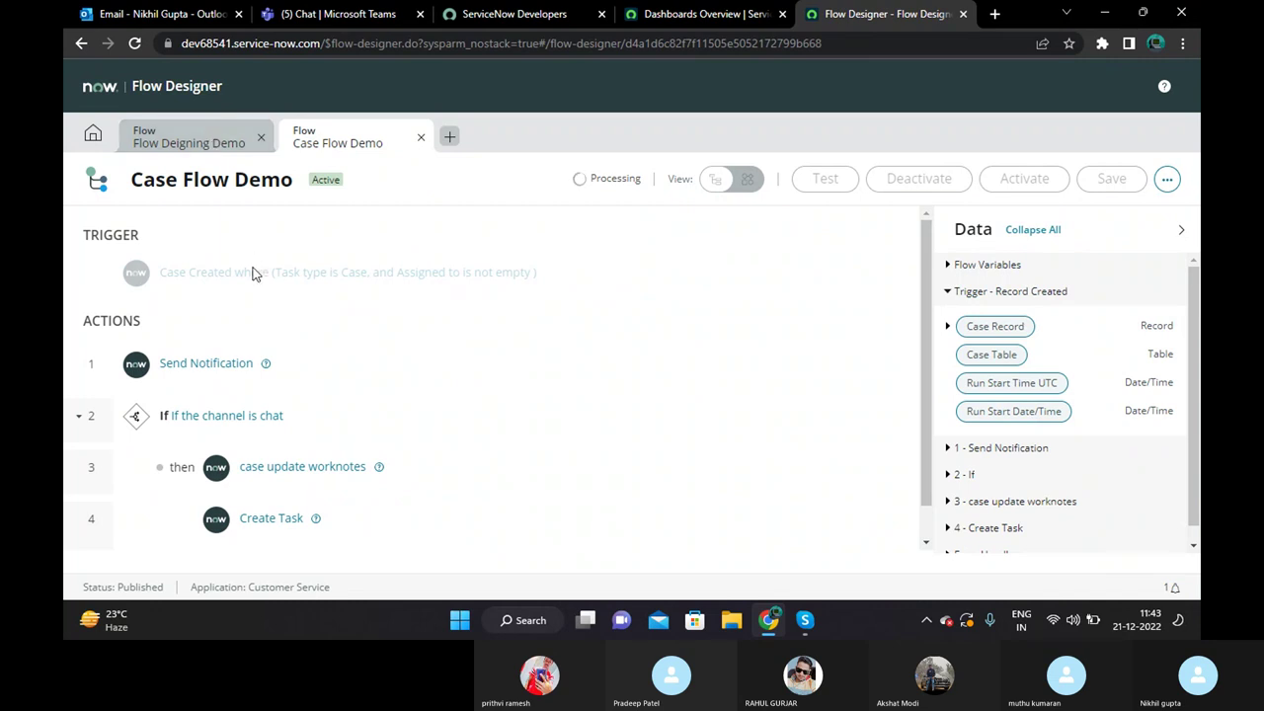
{"action": "triple_click", "coordinate": [210, 274]}
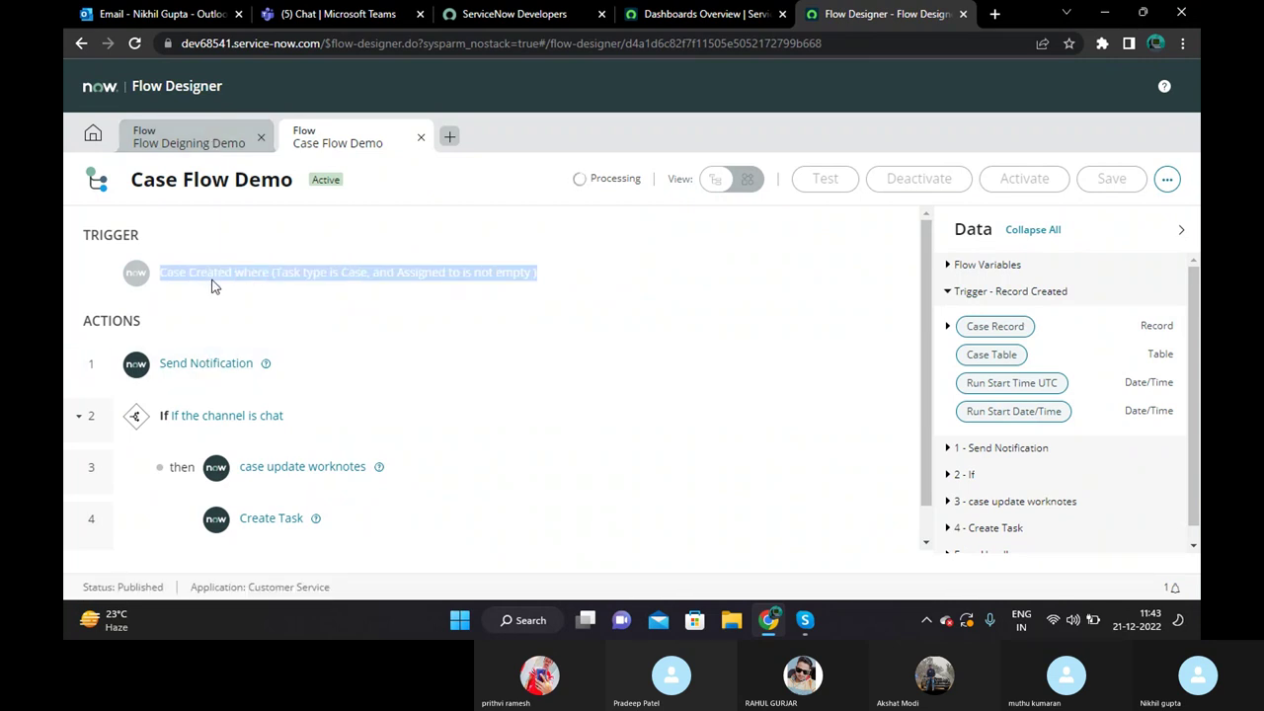
{"action": "left_click", "coordinate": [273, 325]}
{"action": "left_click", "coordinate": [219, 143]}
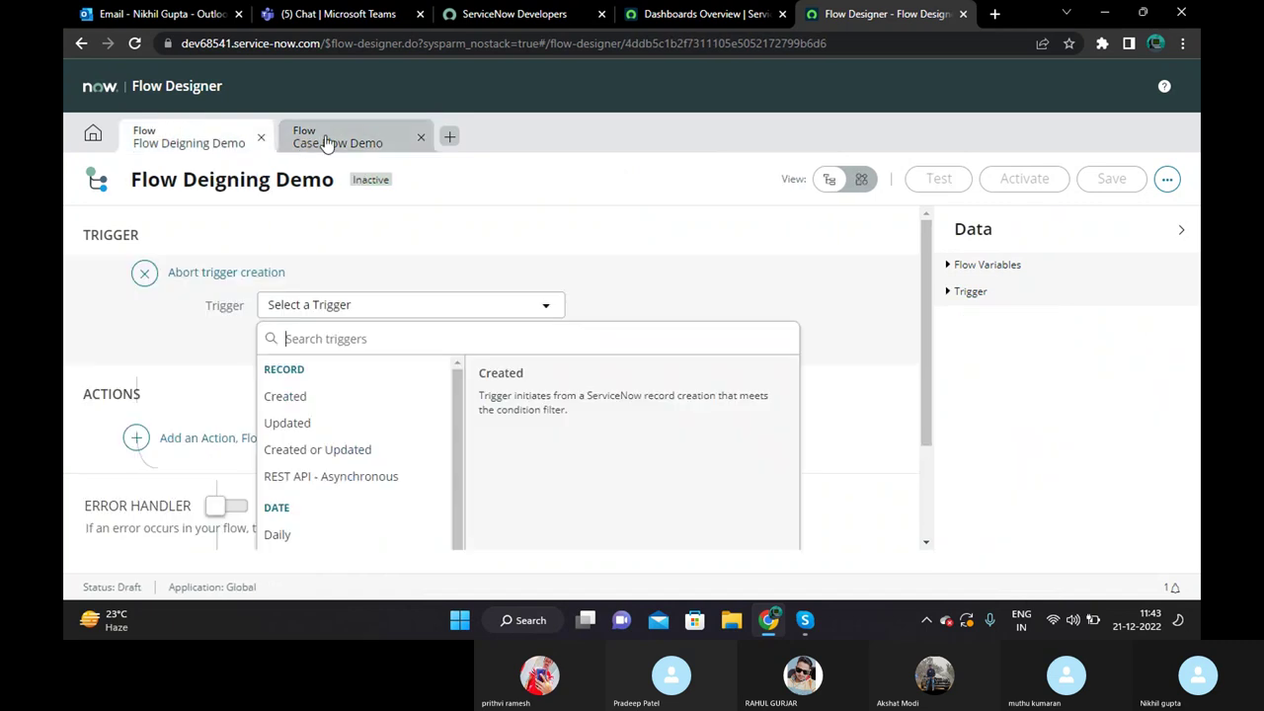
Revisit Case Flow Demo to look at its trigger and Send Notification action.
{"action": "left_click", "coordinate": [342, 139]}
{"action": "left_click", "coordinate": [206, 365]}
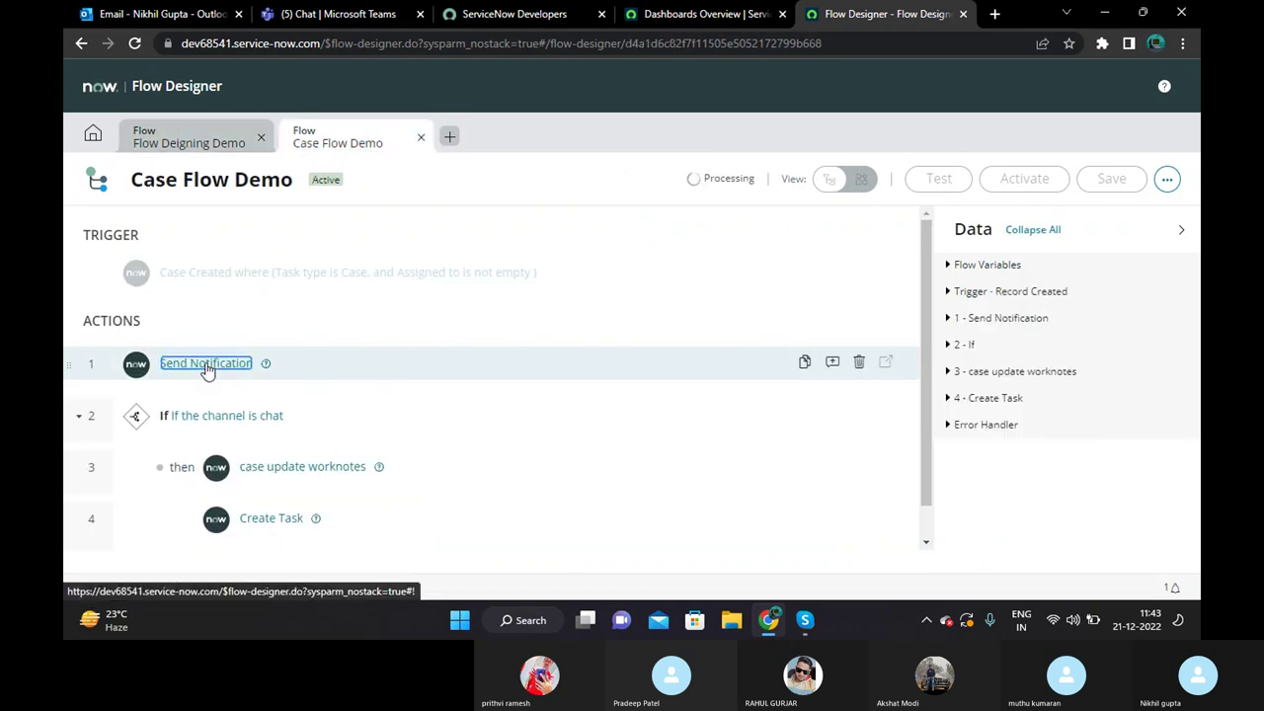
{"action": "left_click", "coordinate": [206, 365]}
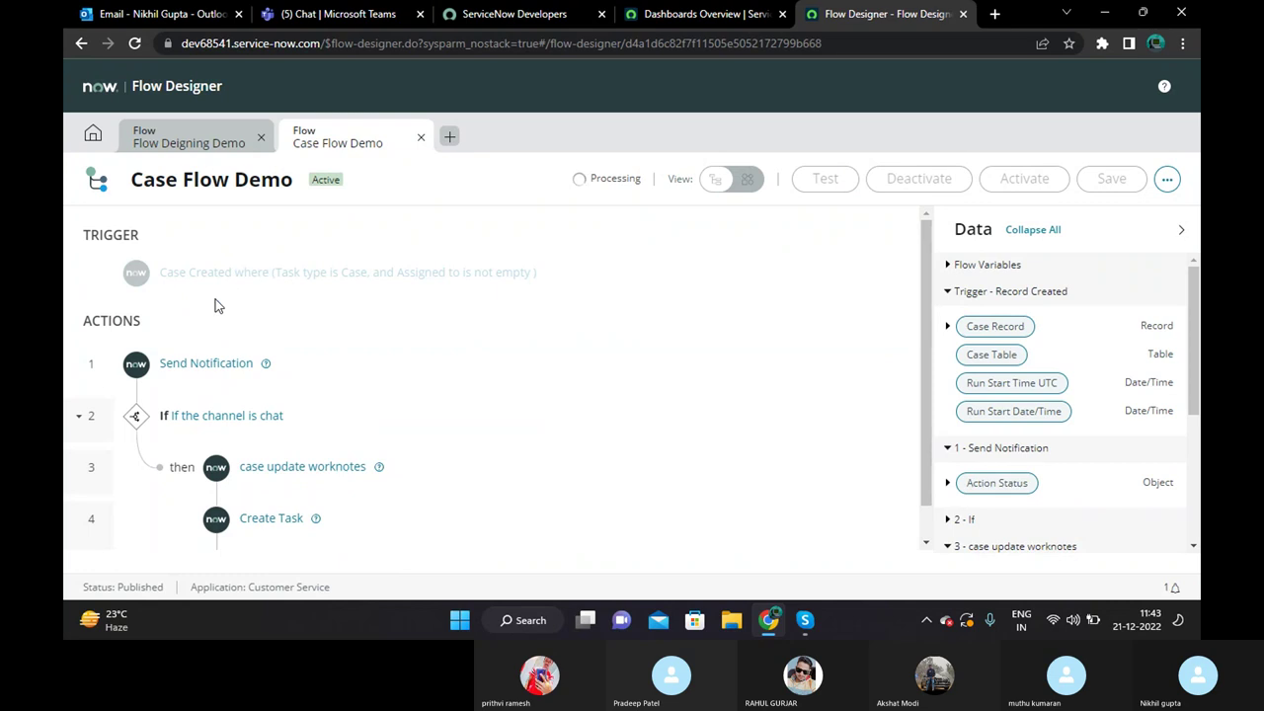
Return to Flow Deigning Demo and choose the Created record trigger.
{"action": "left_click", "coordinate": [227, 136]}
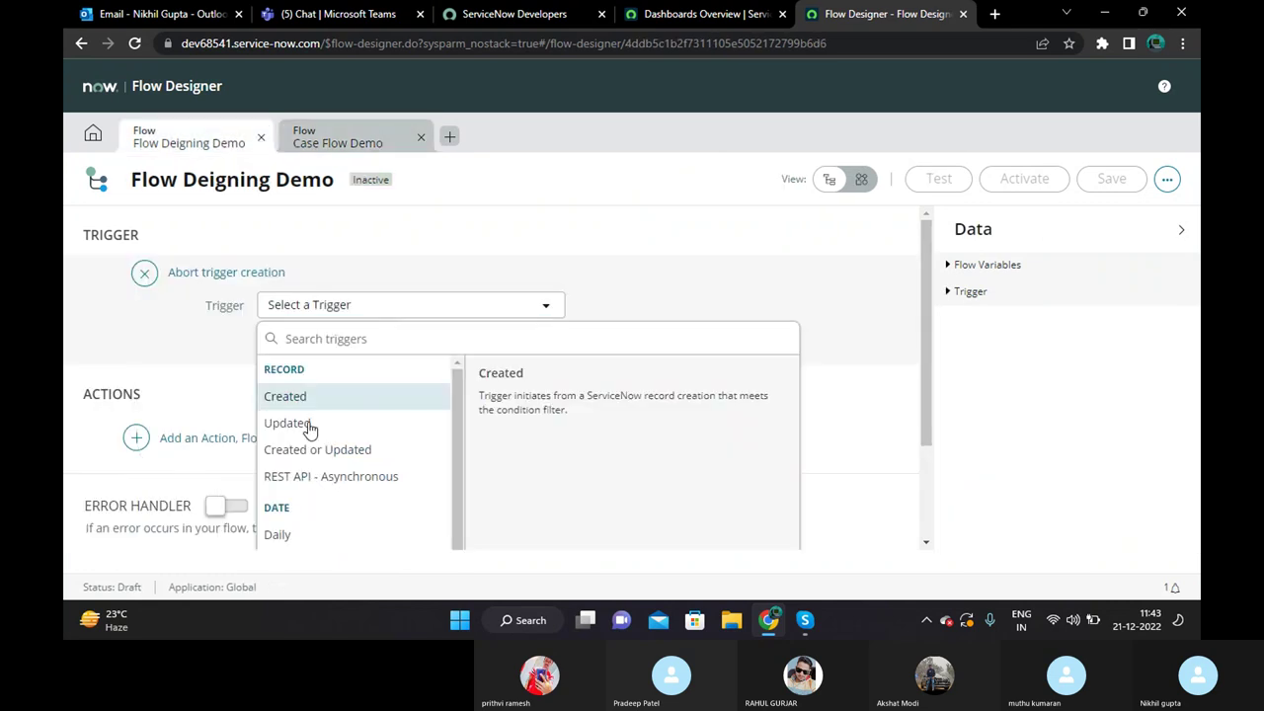
{"action": "left_click", "coordinate": [306, 396]}
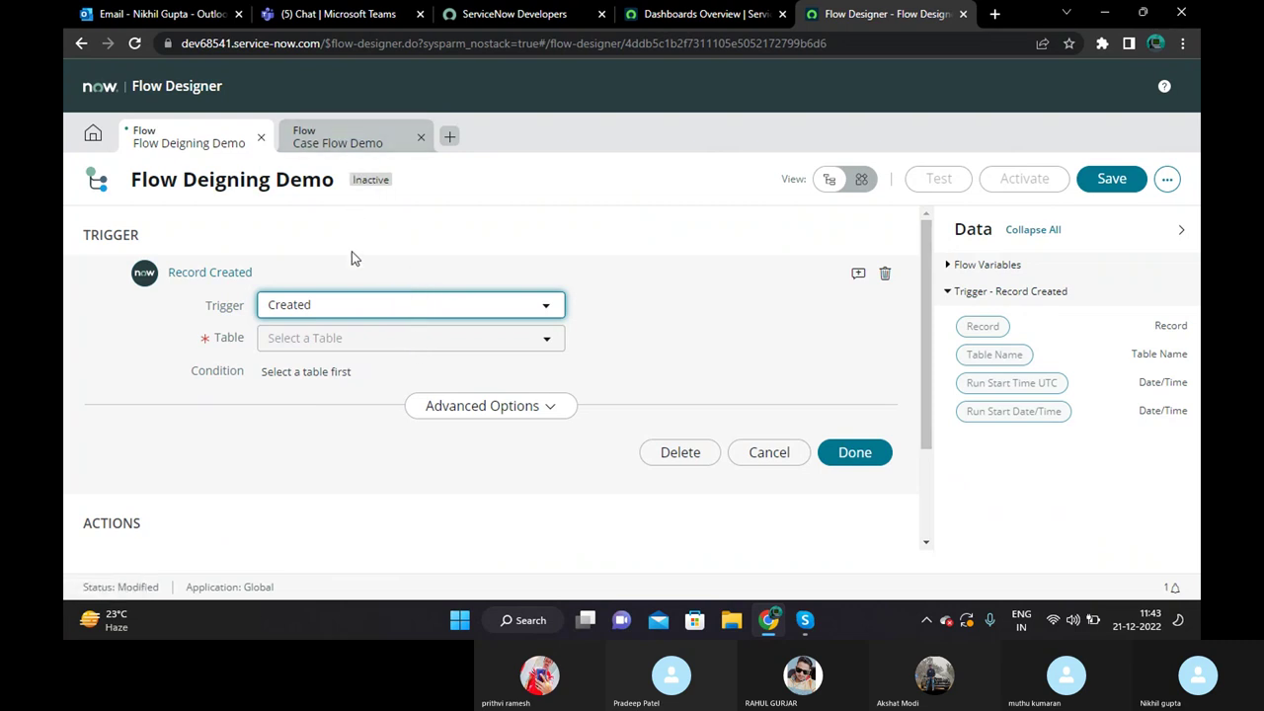
Compare the trigger and actions of Case Flow Demo with the trigger settings of Flow Deigning Demo.
{"action": "left_click", "coordinate": [342, 144]}
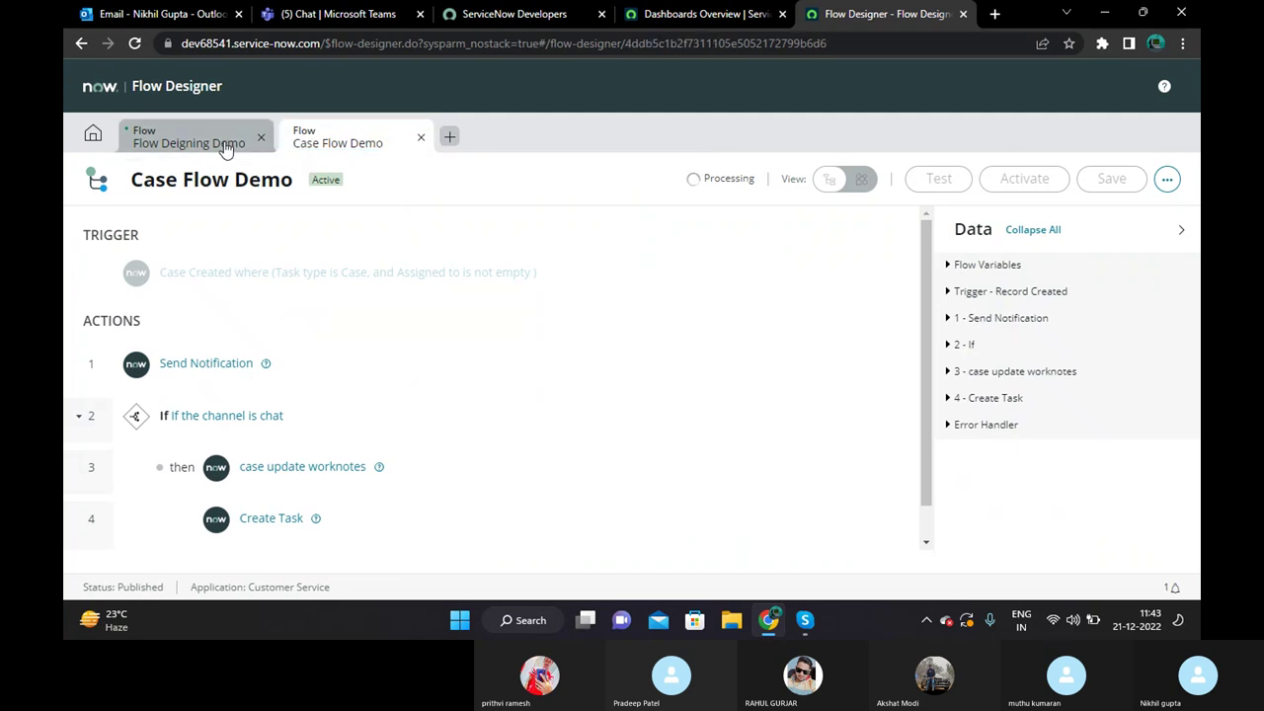
{"action": "left_click", "coordinate": [225, 144]}
{"action": "left_click", "coordinate": [327, 138]}
{"action": "scroll", "coordinate": [321, 392], "scroll_direction": "down", "scroll_amount": 1}
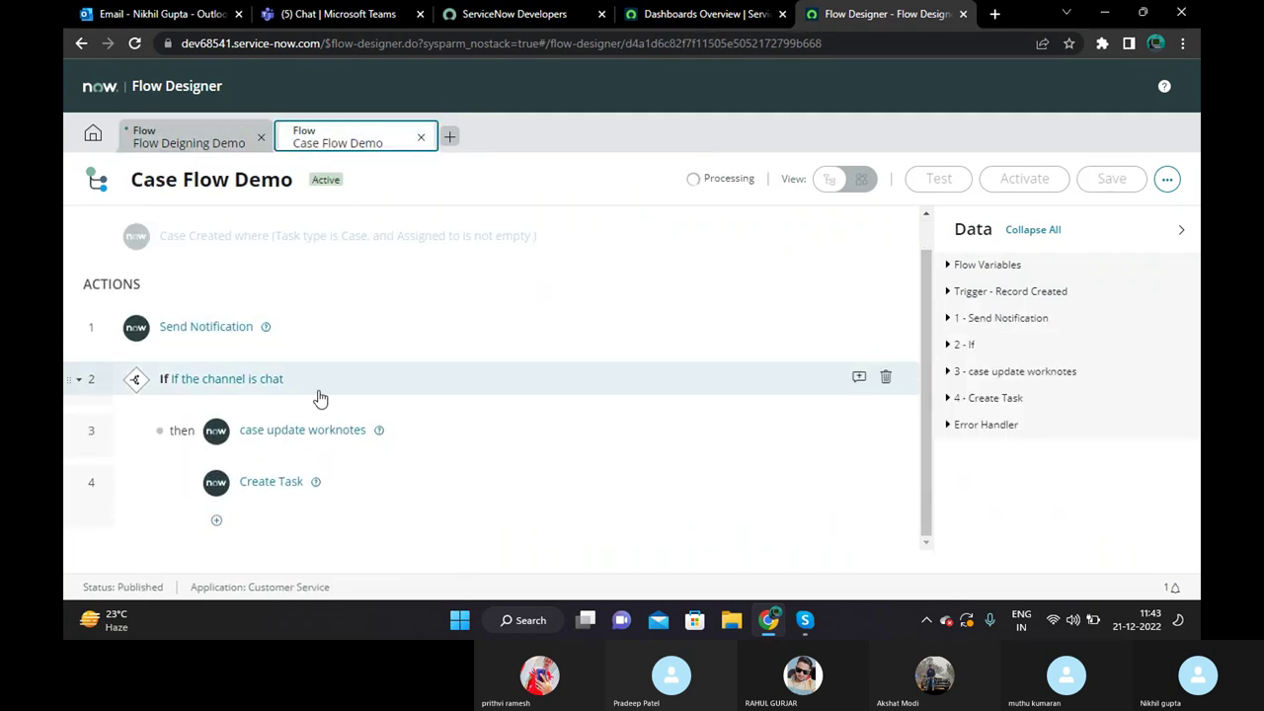
{"action": "scroll", "coordinate": [319, 395], "scroll_direction": "up", "scroll_amount": 1}
{"action": "left_click", "coordinate": [211, 139]}
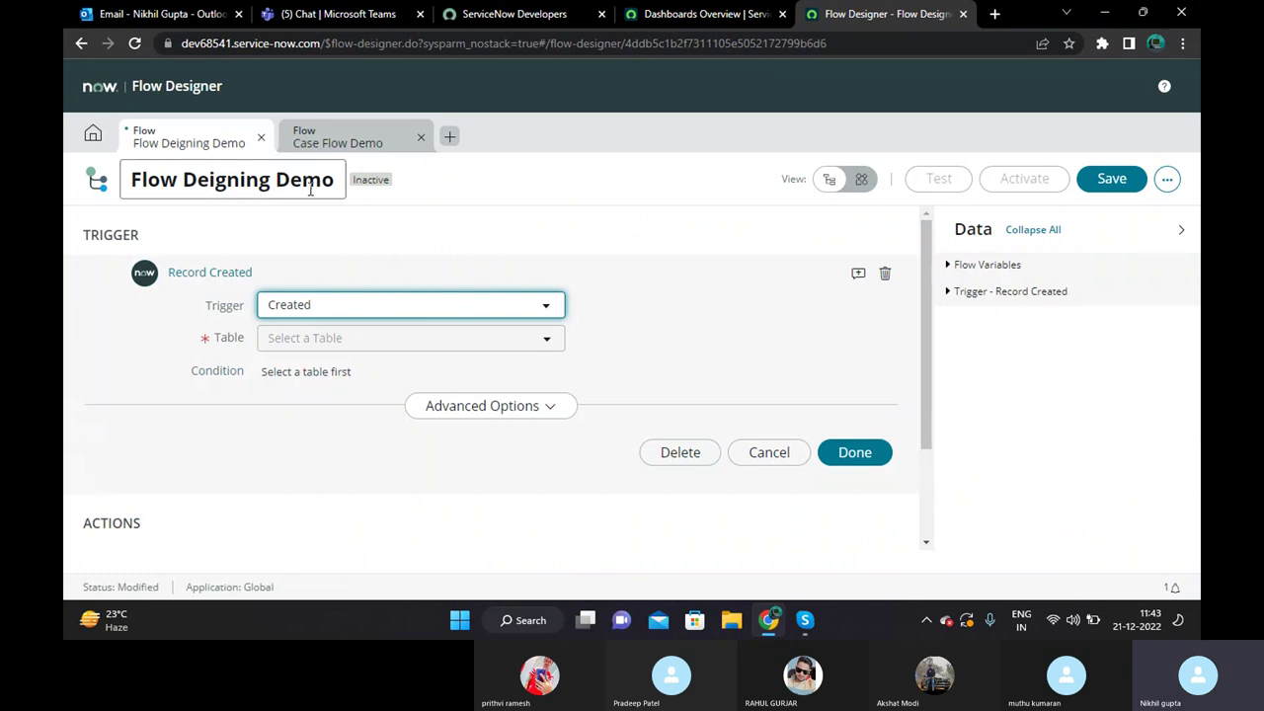
{"action": "left_click", "coordinate": [357, 135]}
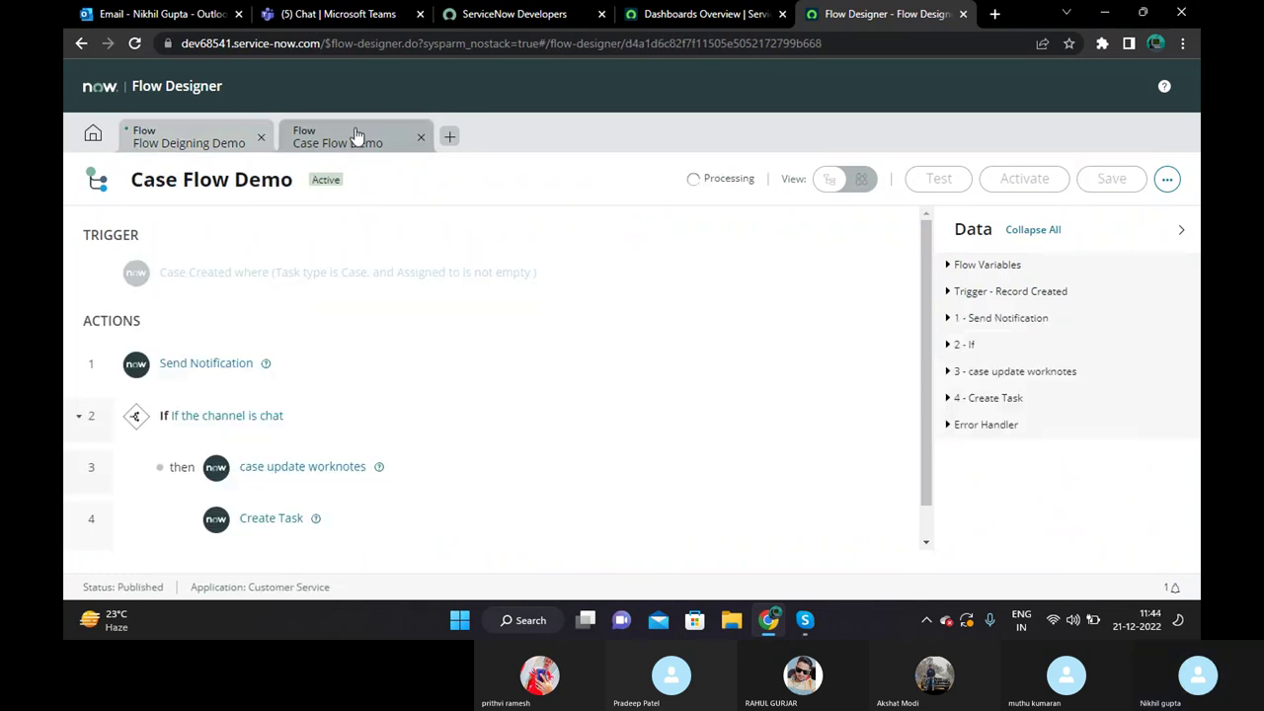
{"action": "left_click", "coordinate": [514, 14]}
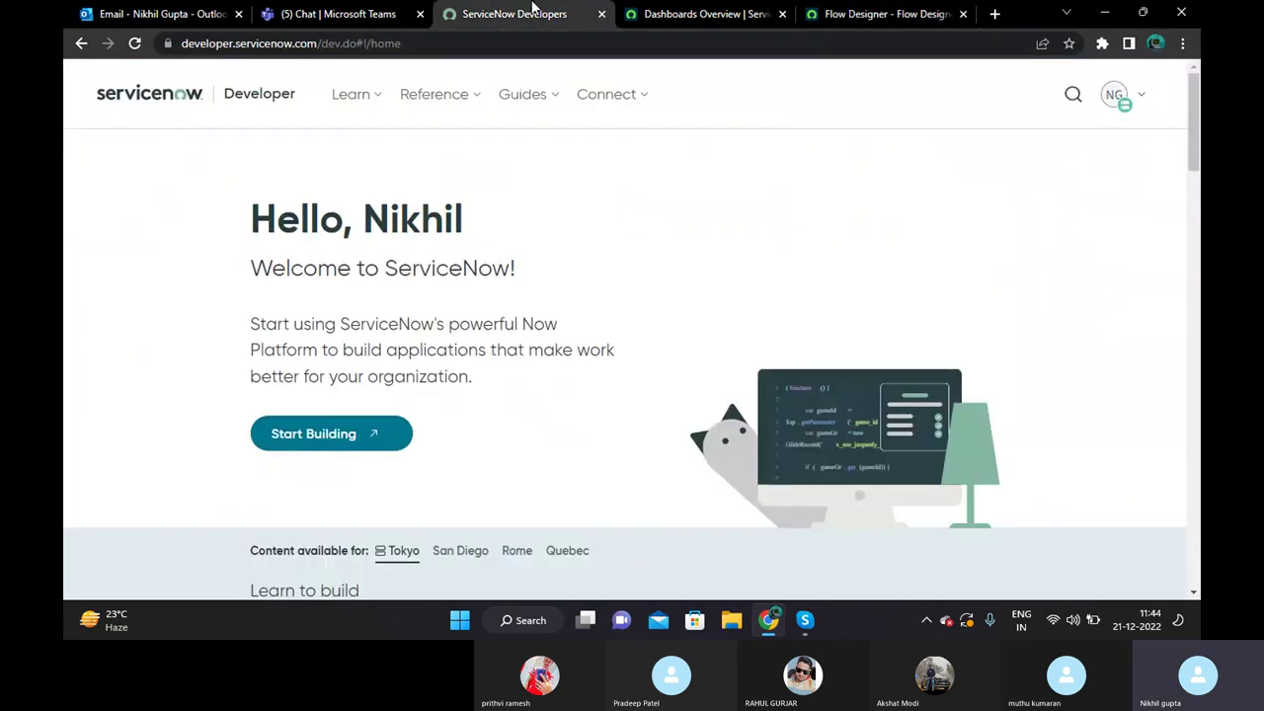
{"action": "left_click", "coordinate": [840, 18]}
{"action": "scroll", "coordinate": [330, 319], "scroll_direction": "down", "scroll_amount": 1}
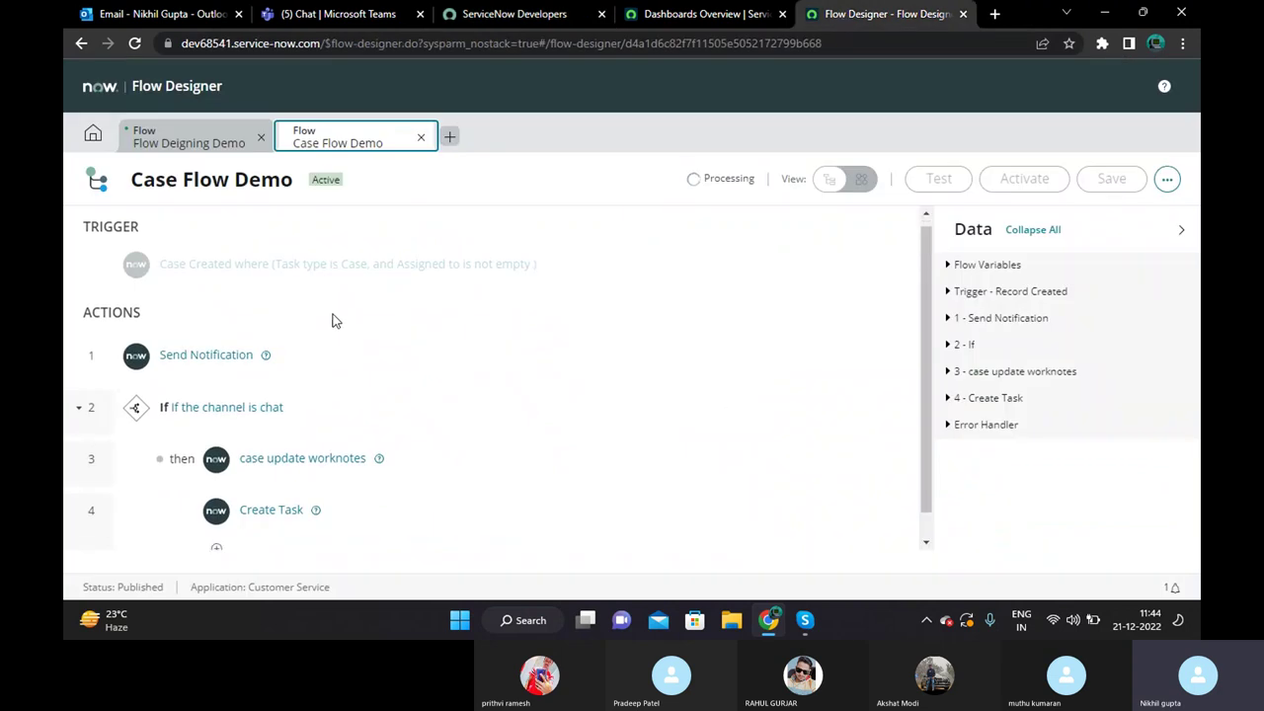
{"action": "scroll", "coordinate": [293, 378], "scroll_direction": "up", "scroll_amount": 1}
{"action": "scroll", "coordinate": [225, 339], "scroll_direction": "down", "scroll_amount": 1}
{"action": "scroll", "coordinate": [225, 335], "scroll_direction": "up", "scroll_amount": 1}
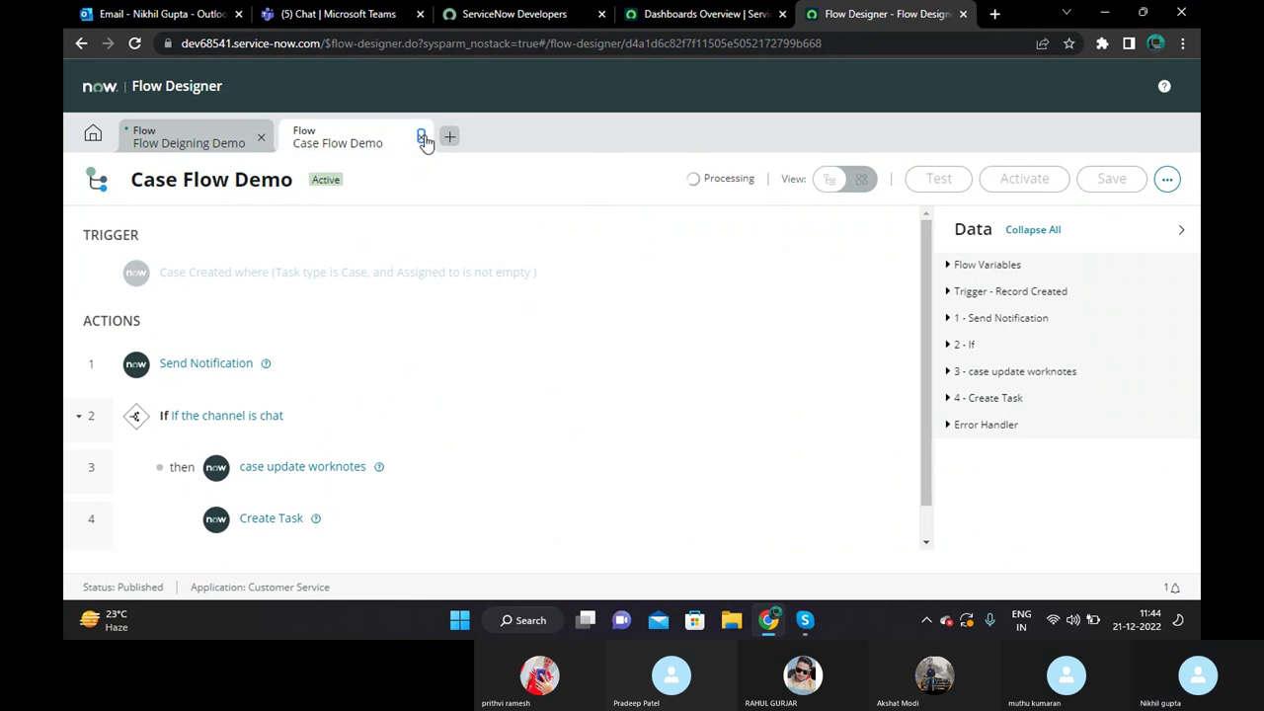
Close Case Flow Demo and delete the Record Created trigger from Flow Deigning Demo.
{"action": "left_click", "coordinate": [420, 138]}
{"action": "left_click", "coordinate": [649, 282]}
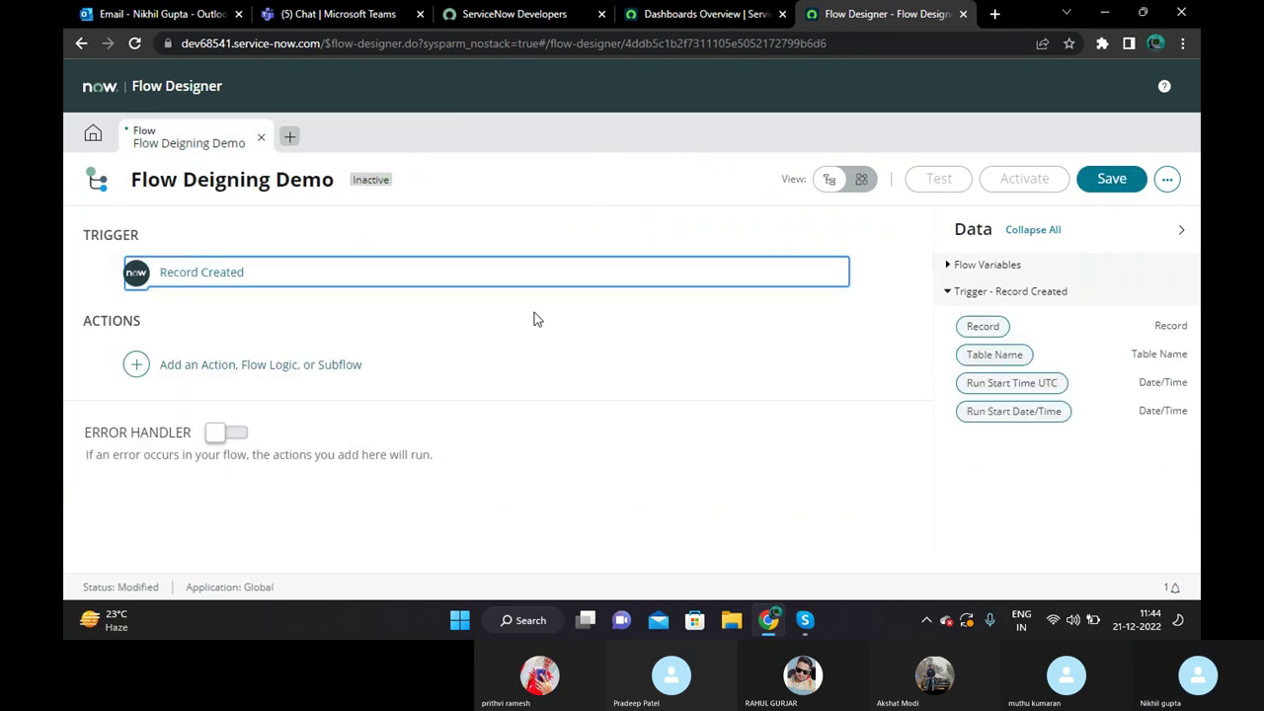
{"action": "left_click", "coordinate": [193, 272]}
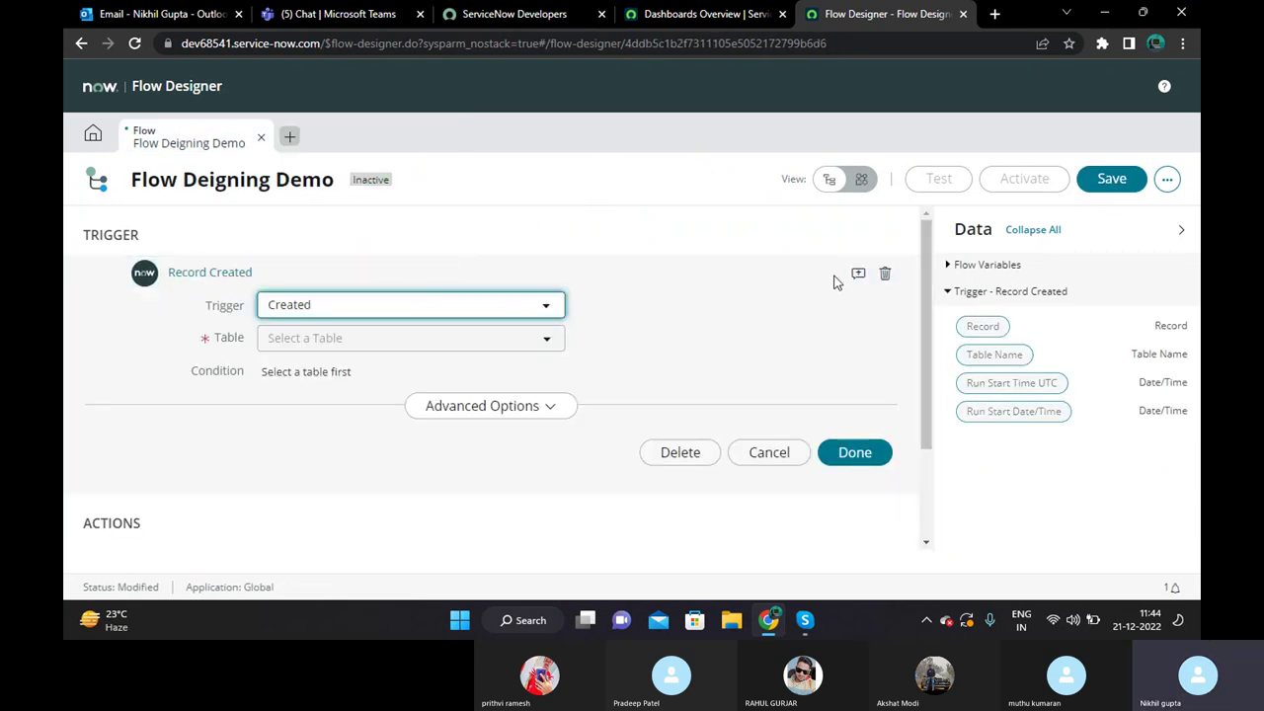
{"action": "left_click", "coordinate": [885, 274]}
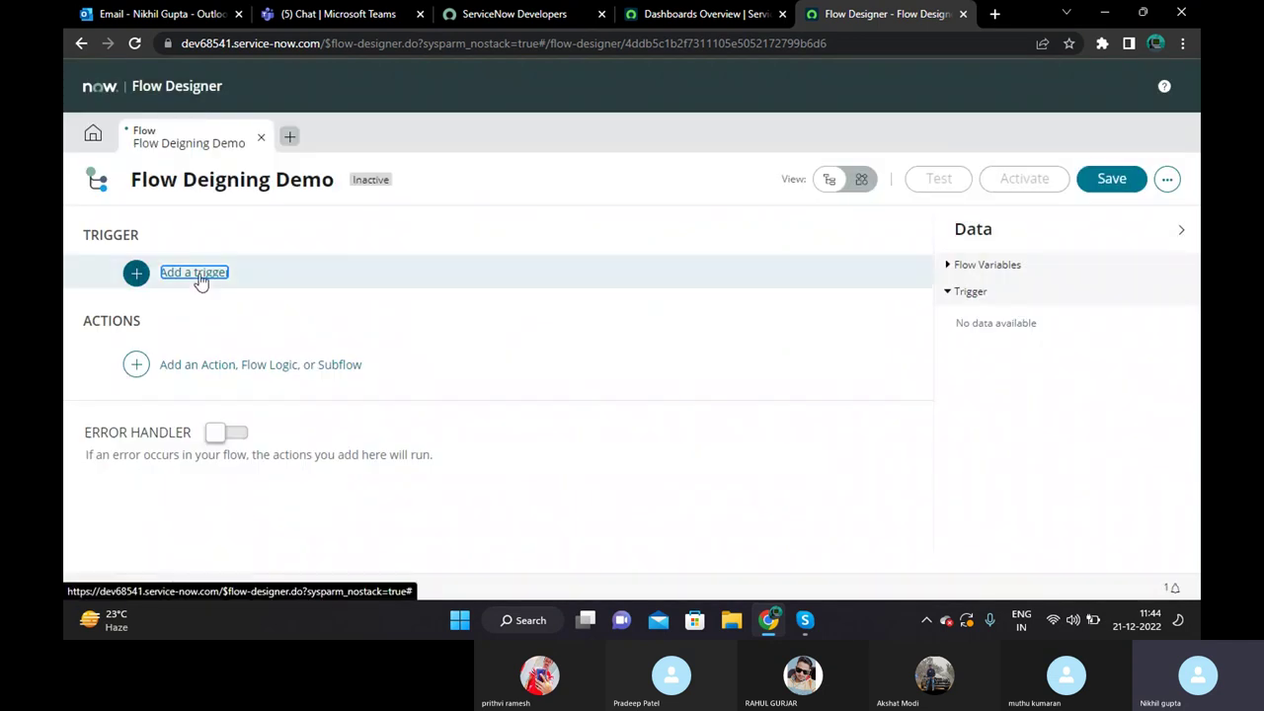
Add a REST API - Asynchronous trigger to Flow Deigning Demo.
{"action": "left_click", "coordinate": [200, 278]}
{"action": "scroll", "coordinate": [329, 395], "scroll_direction": "down", "scroll_amount": 1}
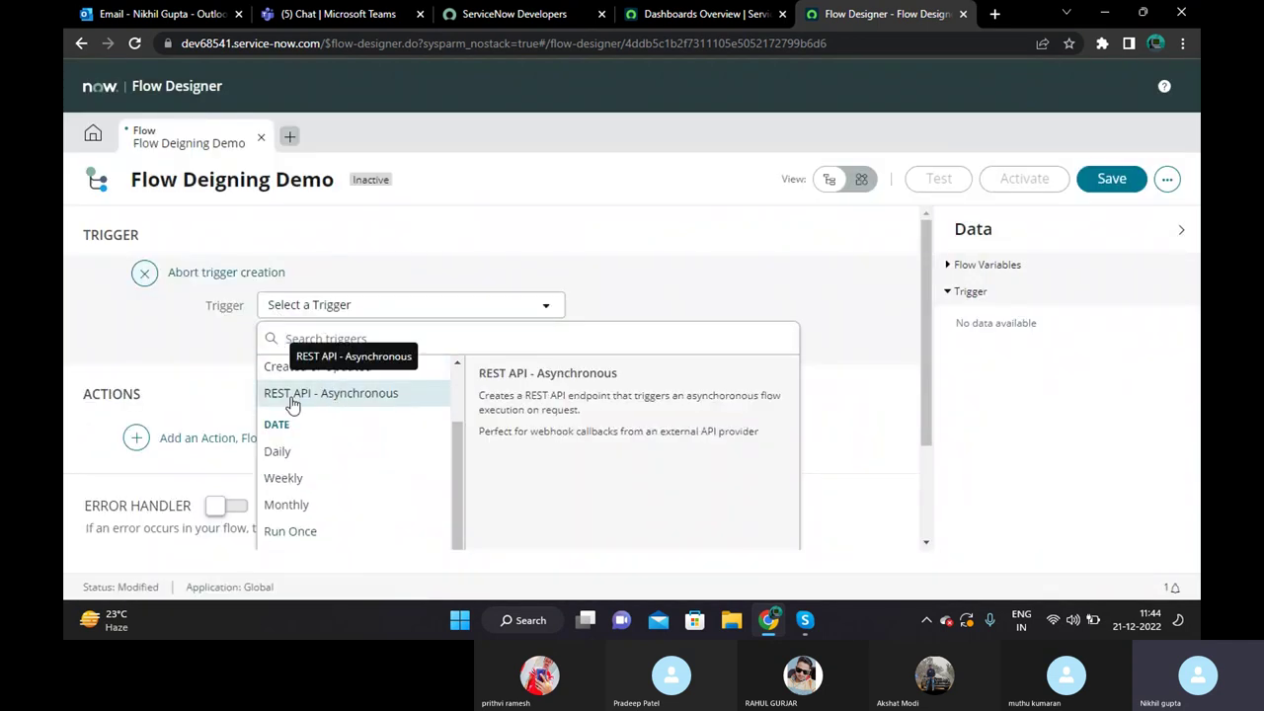
{"action": "left_click", "coordinate": [360, 403]}
Search the instance's activatable plugins on the ServiceNow Developers site for "Servicenow Integra" and close the plugin list.
{"action": "left_click", "coordinate": [669, 17]}
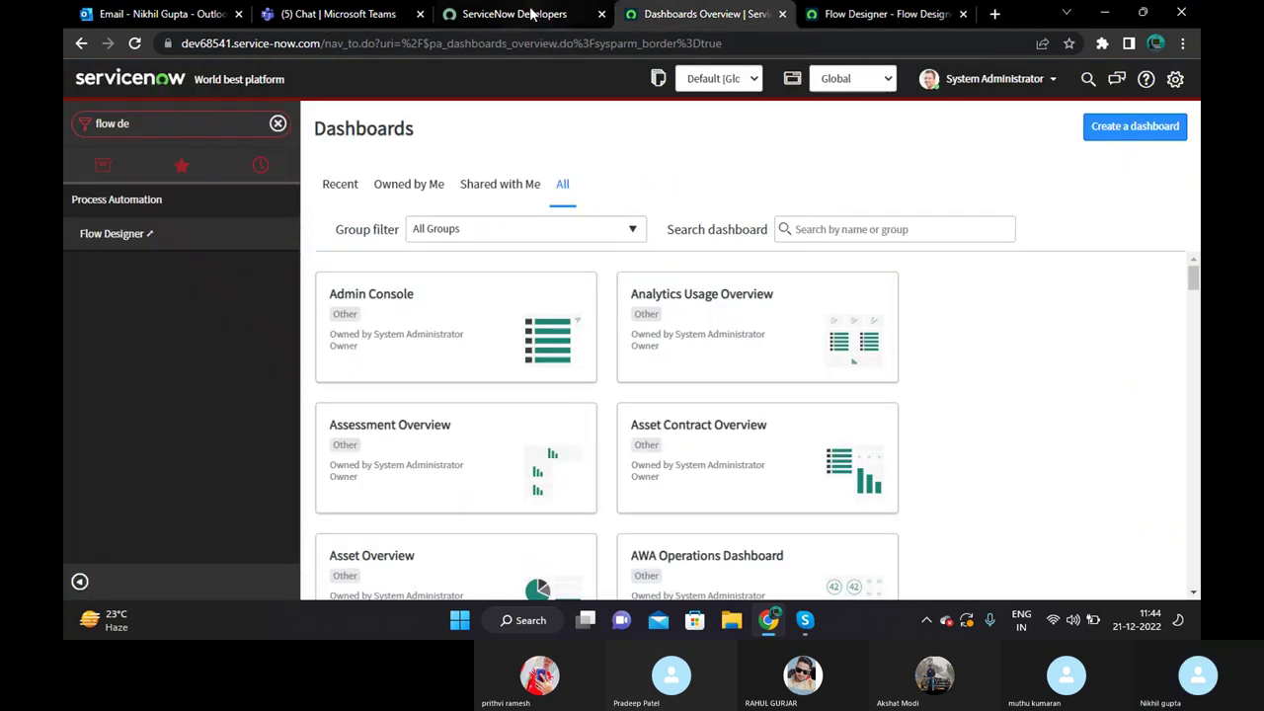
{"action": "left_click", "coordinate": [513, 13]}
{"action": "left_click", "coordinate": [1131, 96]}
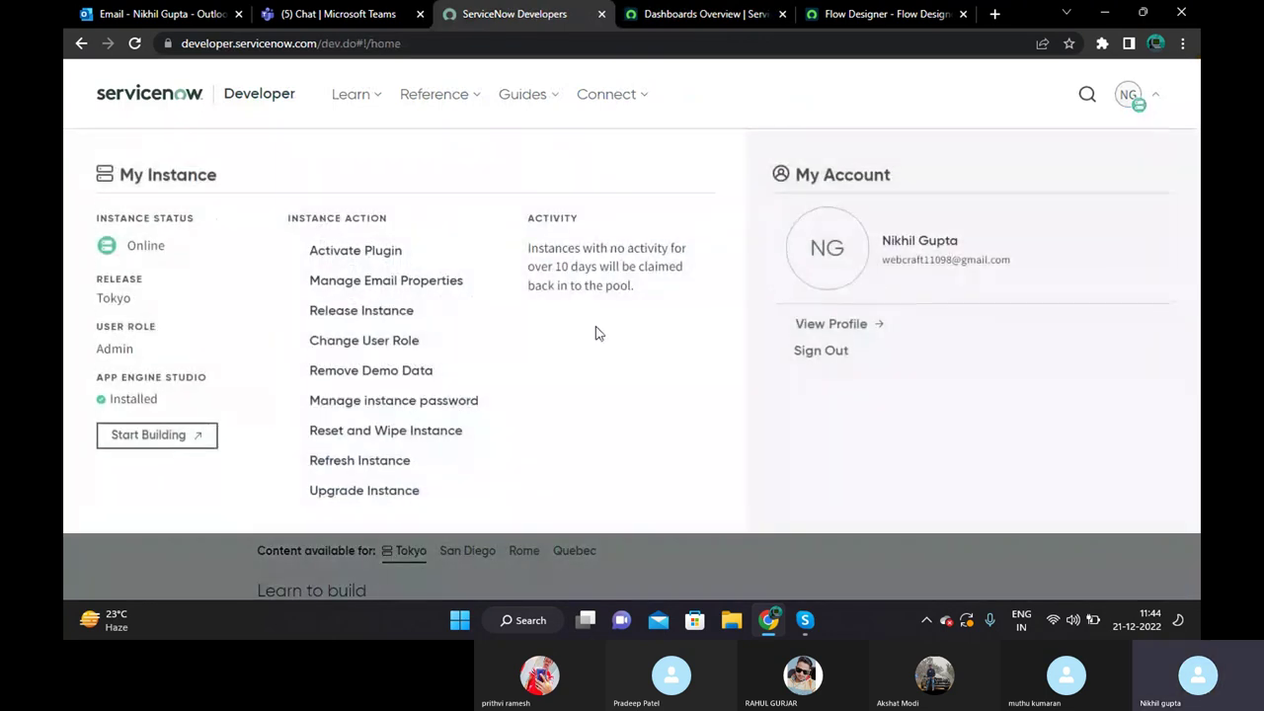
{"action": "left_click", "coordinate": [358, 253]}
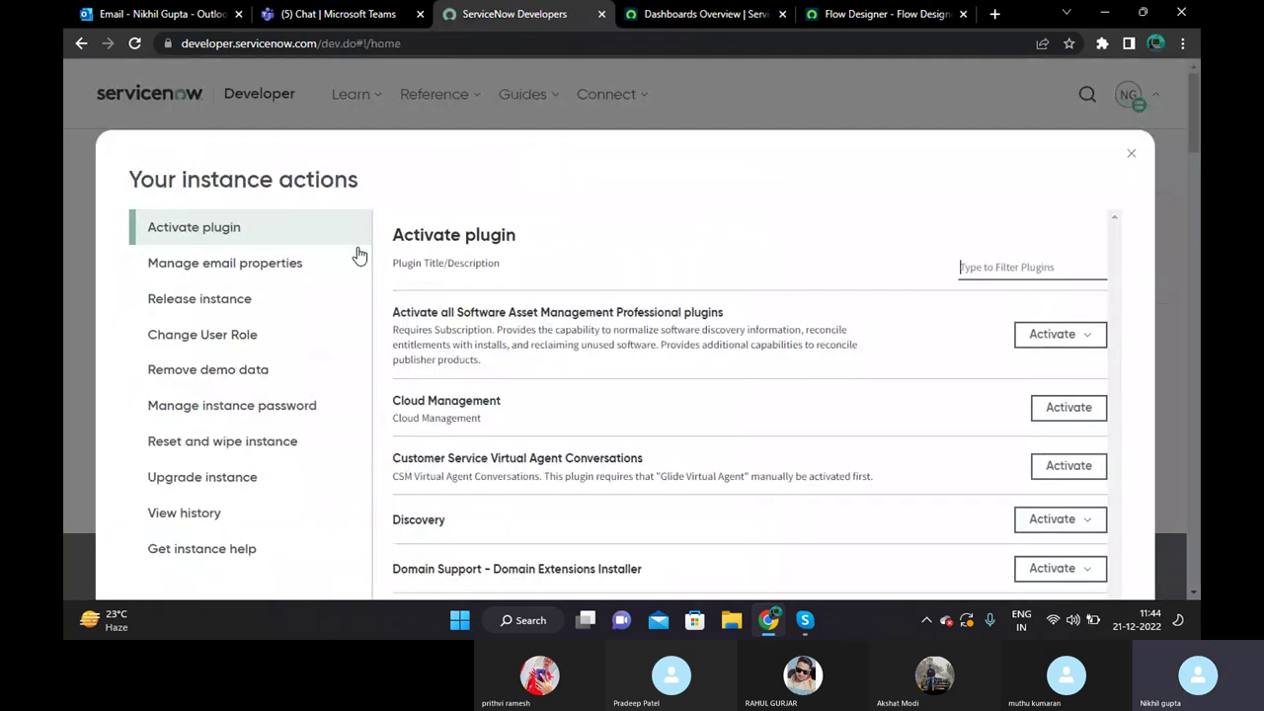
{"action": "type", "text": "Ser"}
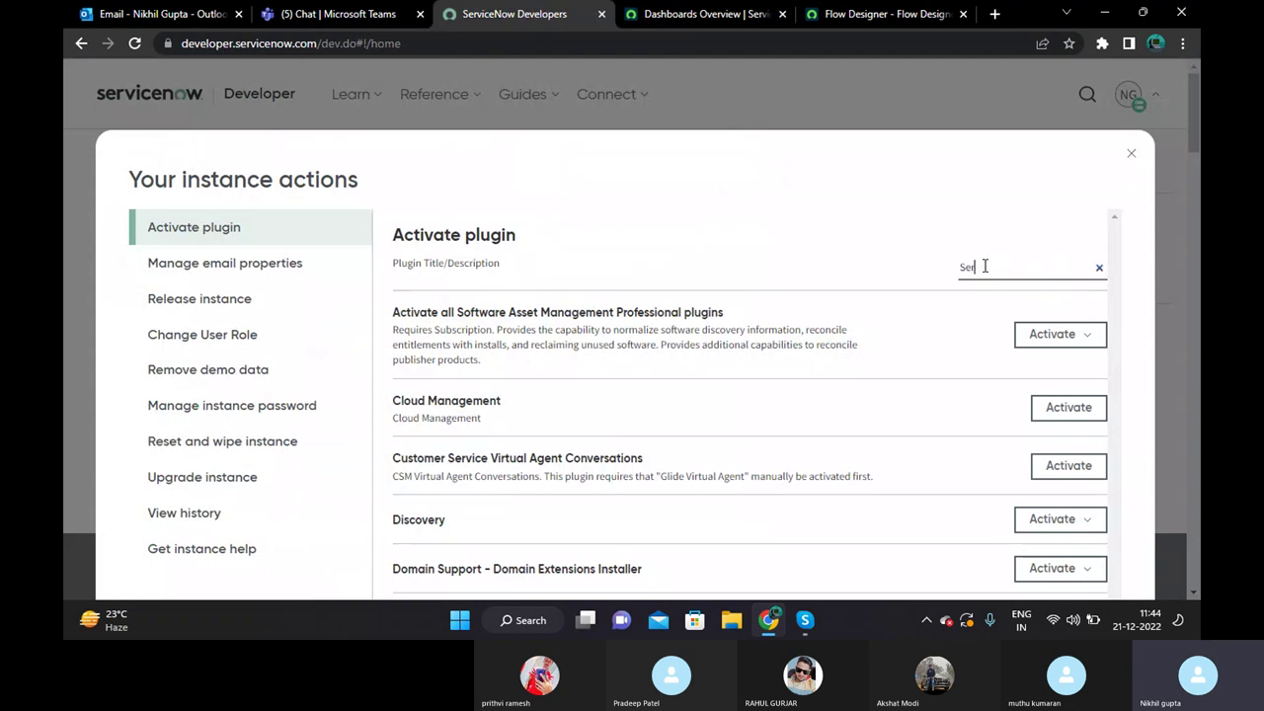
{"action": "type", "text": "vicenow Integra"}
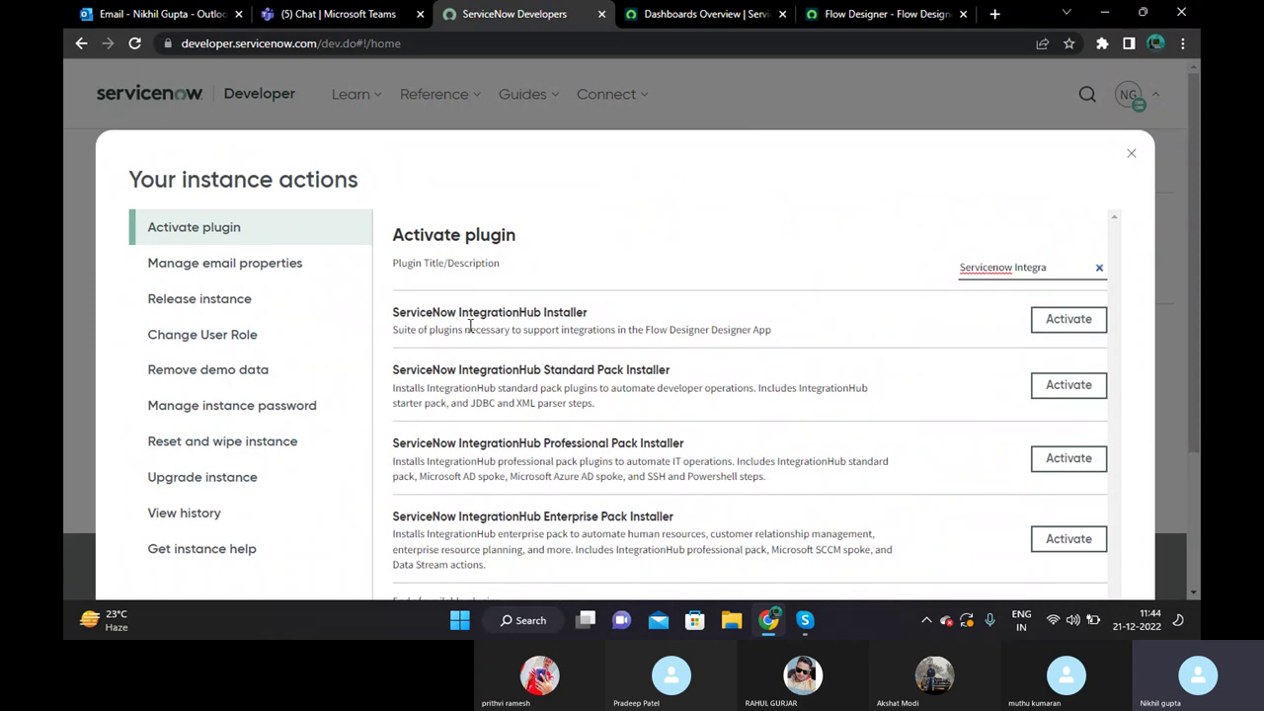
{"action": "left_click", "coordinate": [776, 77]}
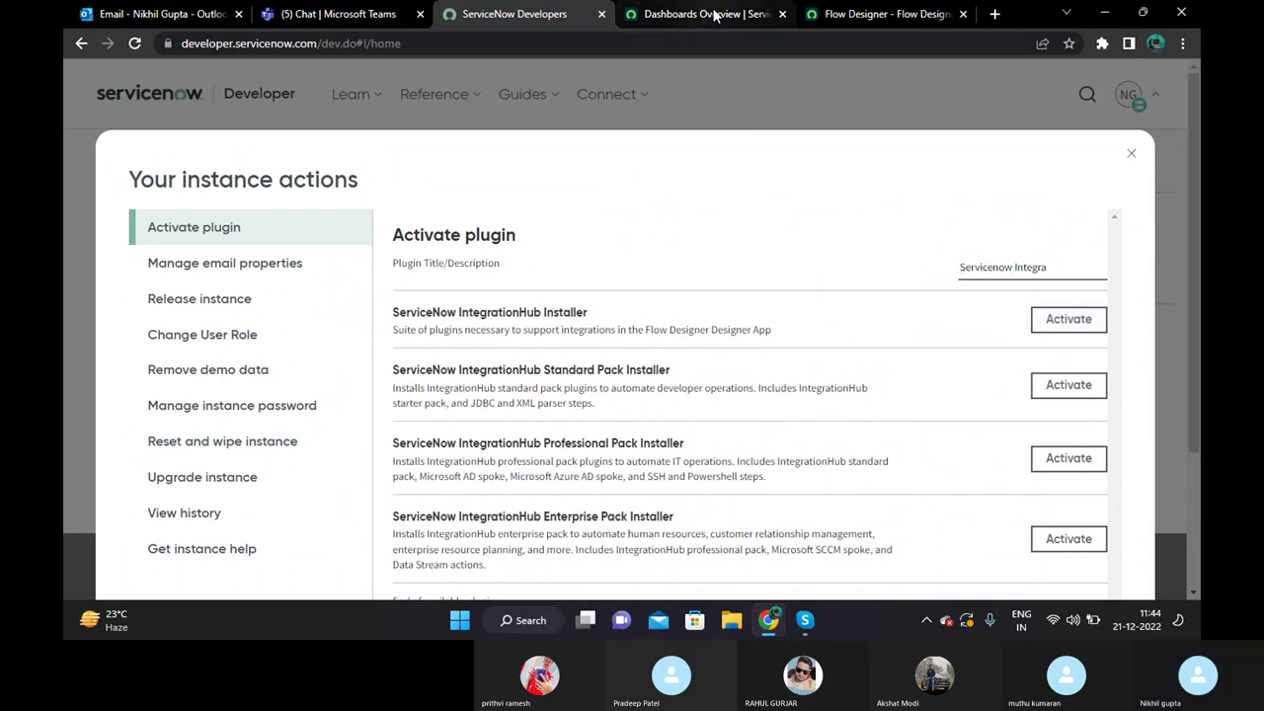
{"action": "left_click", "coordinate": [1132, 158]}
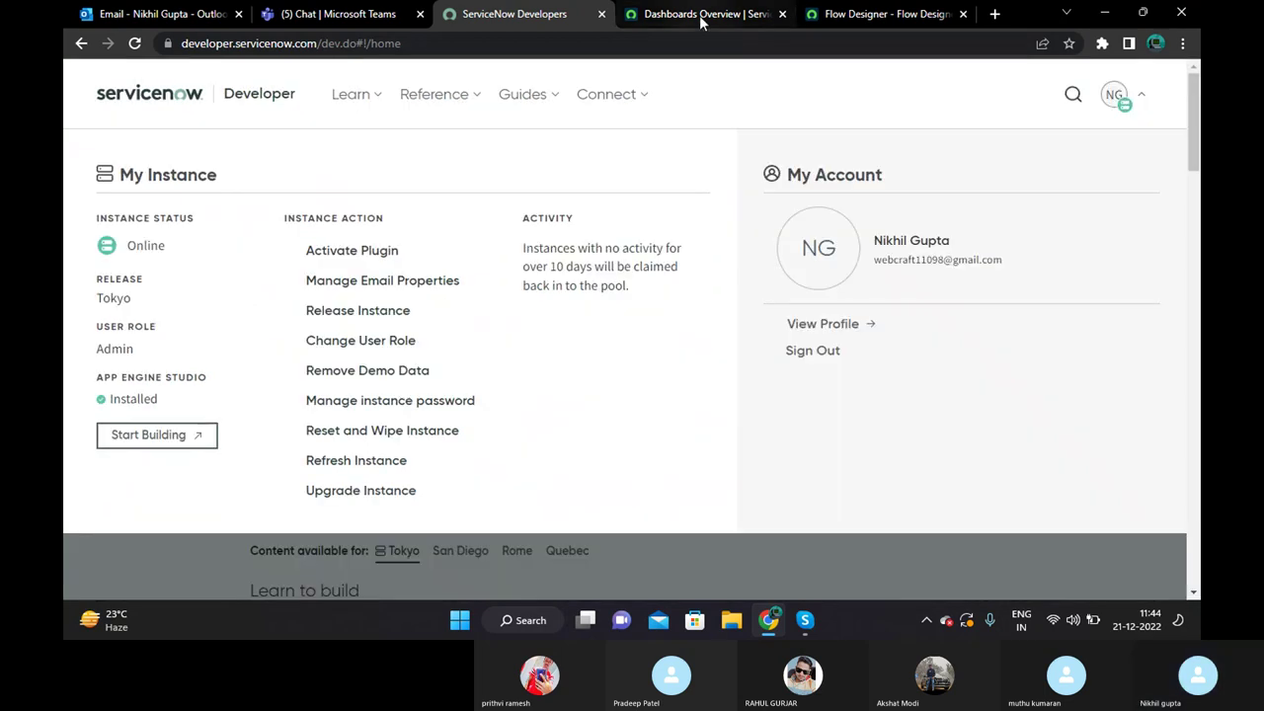
Go back to Flow Designer and look over the settings of the REST API - Asynchronous trigger.
{"action": "left_click", "coordinate": [705, 14]}
{"action": "left_click", "coordinate": [850, 20]}
{"action": "scroll", "coordinate": [543, 262], "scroll_direction": "down", "scroll_amount": 1}
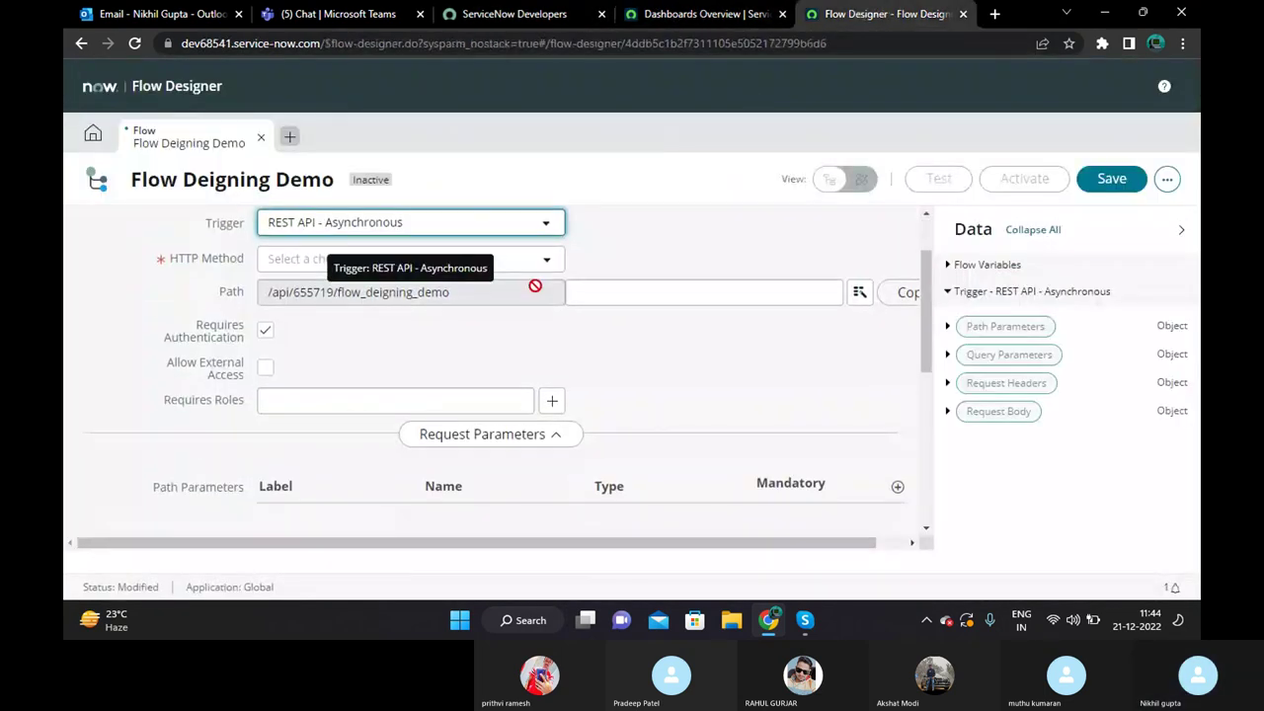
{"action": "scroll", "coordinate": [691, 261], "scroll_direction": "up", "scroll_amount": 1}
{"action": "left_click", "coordinate": [707, 260]}
{"action": "left_click", "coordinate": [169, 279]}
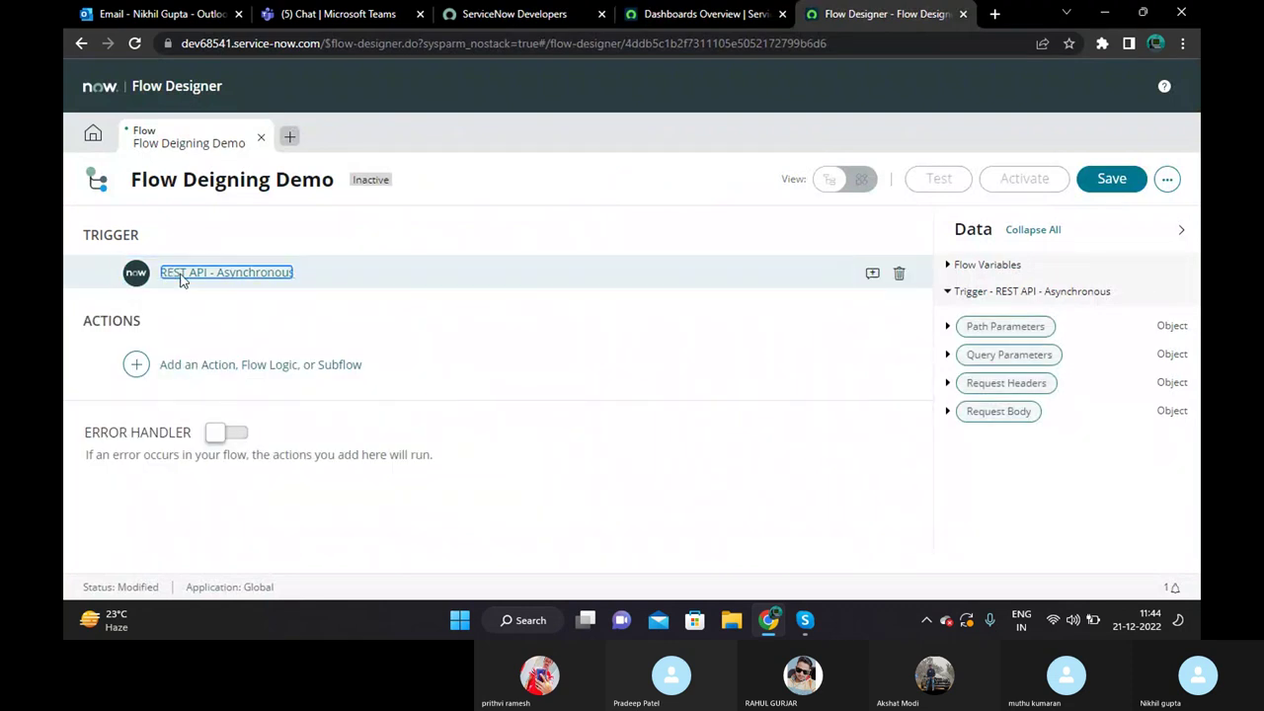
Check the application scope selector on the ServiceNow Dashboards page and return to Flow Designer.
{"action": "left_click", "coordinate": [665, 18]}
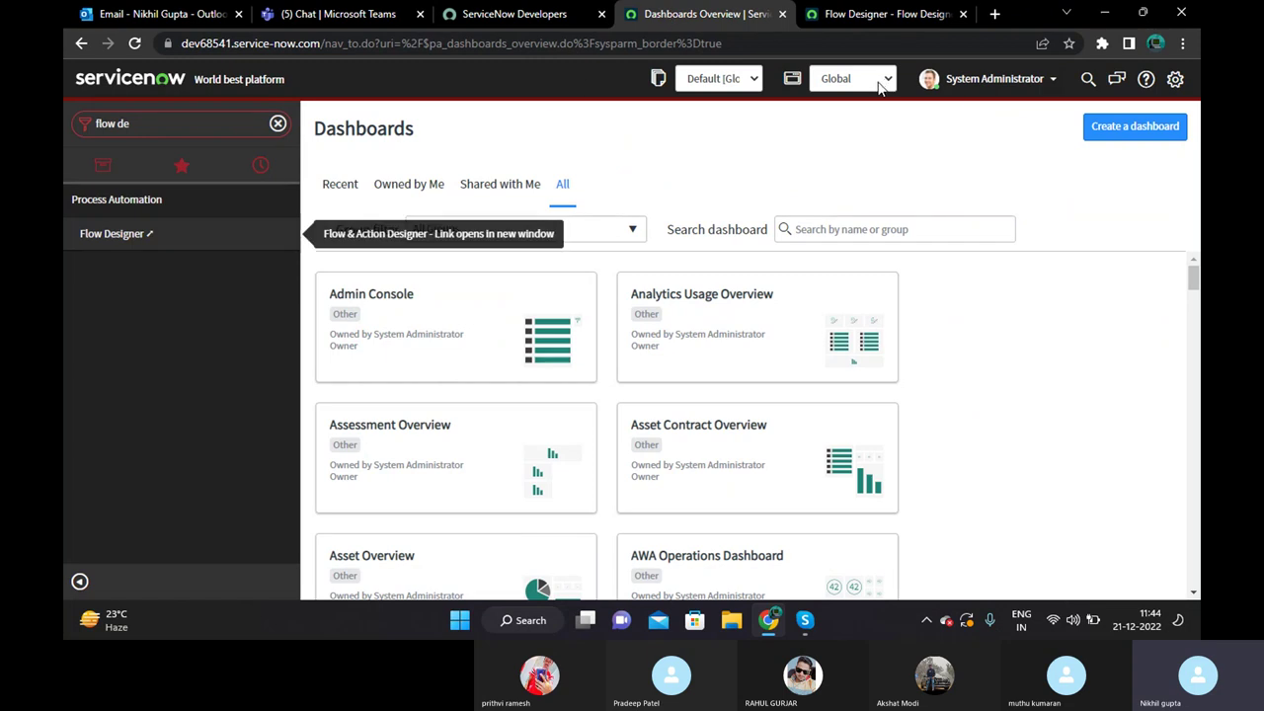
{"action": "left_click", "coordinate": [847, 77]}
{"action": "left_click", "coordinate": [964, 106]}
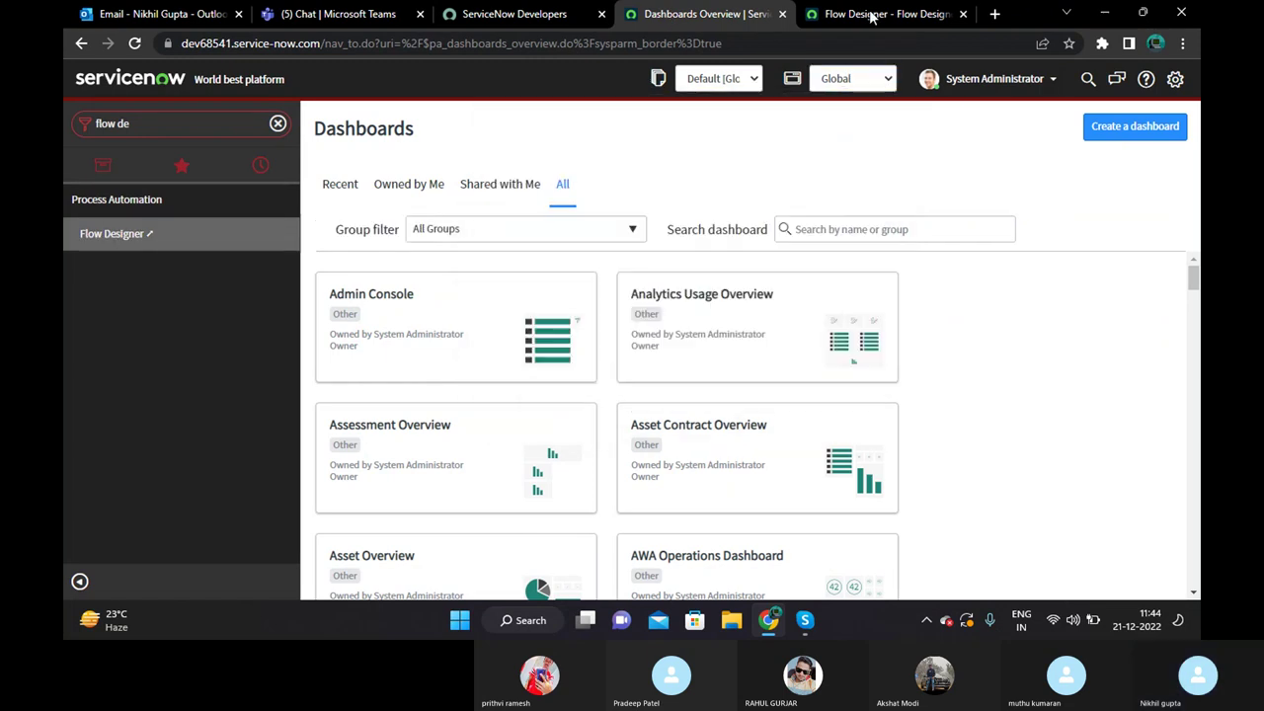
{"action": "left_click", "coordinate": [865, 16]}
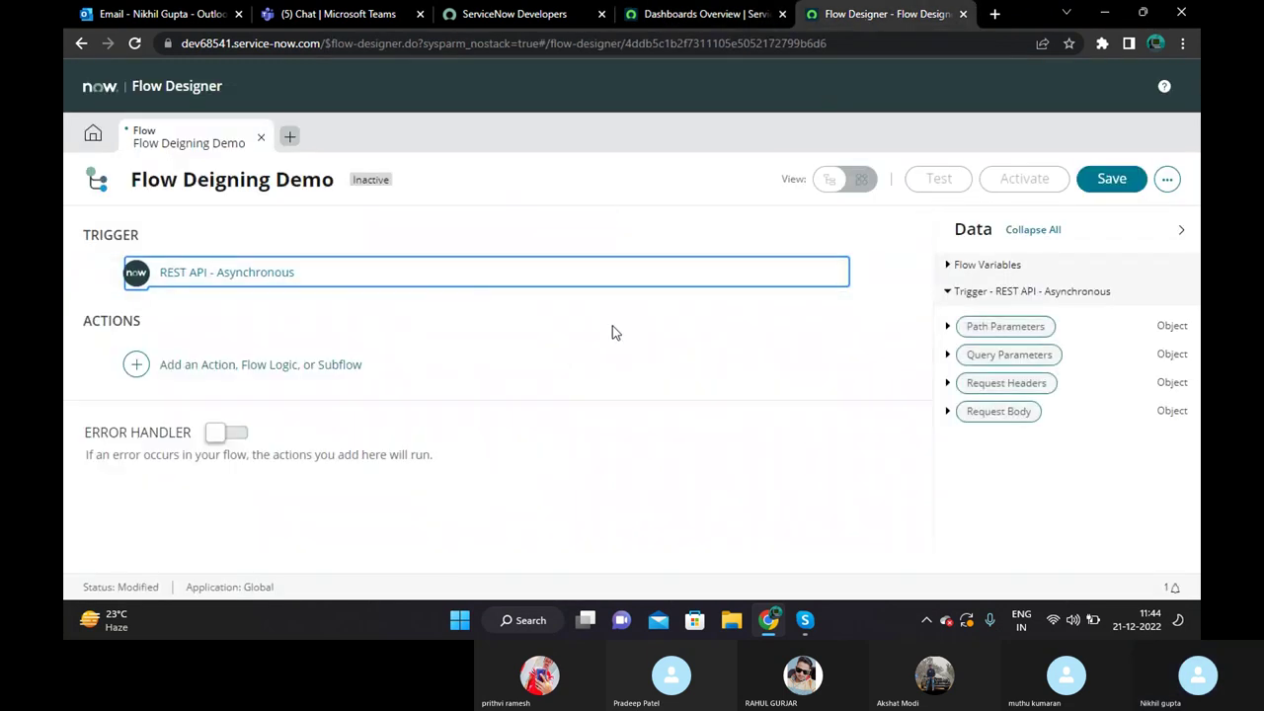
Set the HTTP method of the REST API - Asynchronous trigger to POST.
{"action": "left_click", "coordinate": [208, 280]}
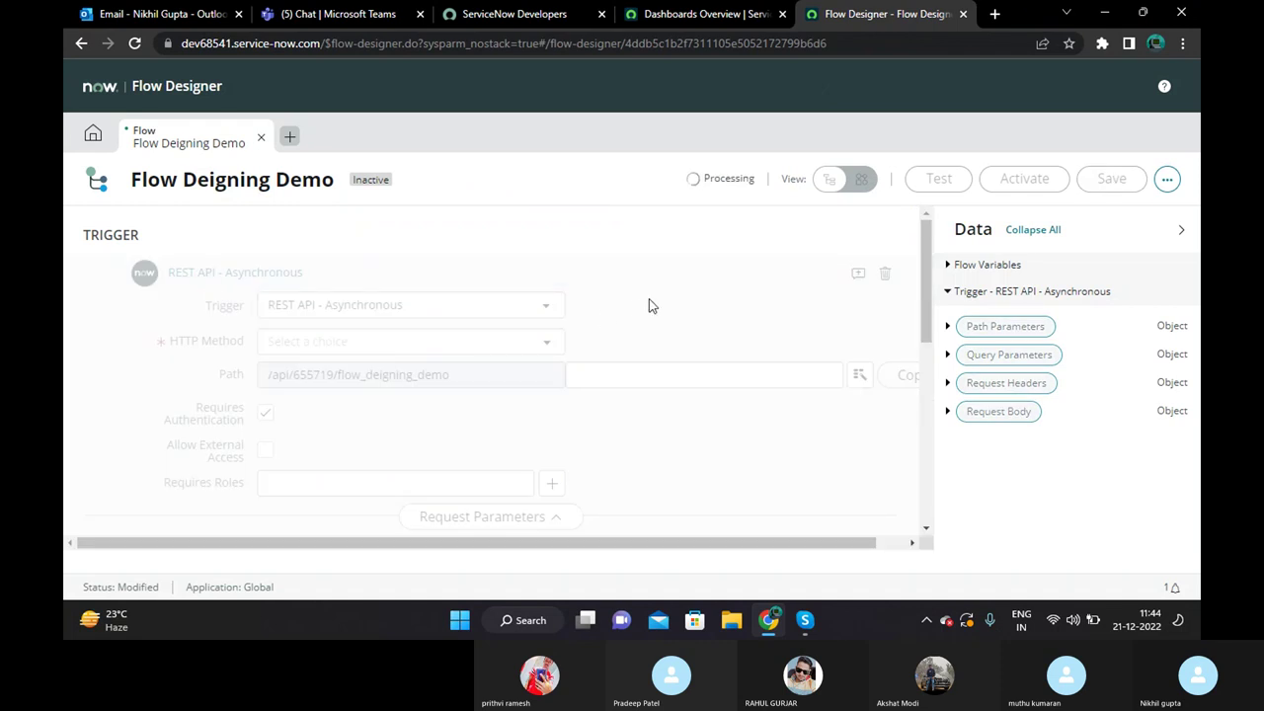
{"action": "left_click", "coordinate": [403, 346]}
{"action": "left_click", "coordinate": [296, 398]}
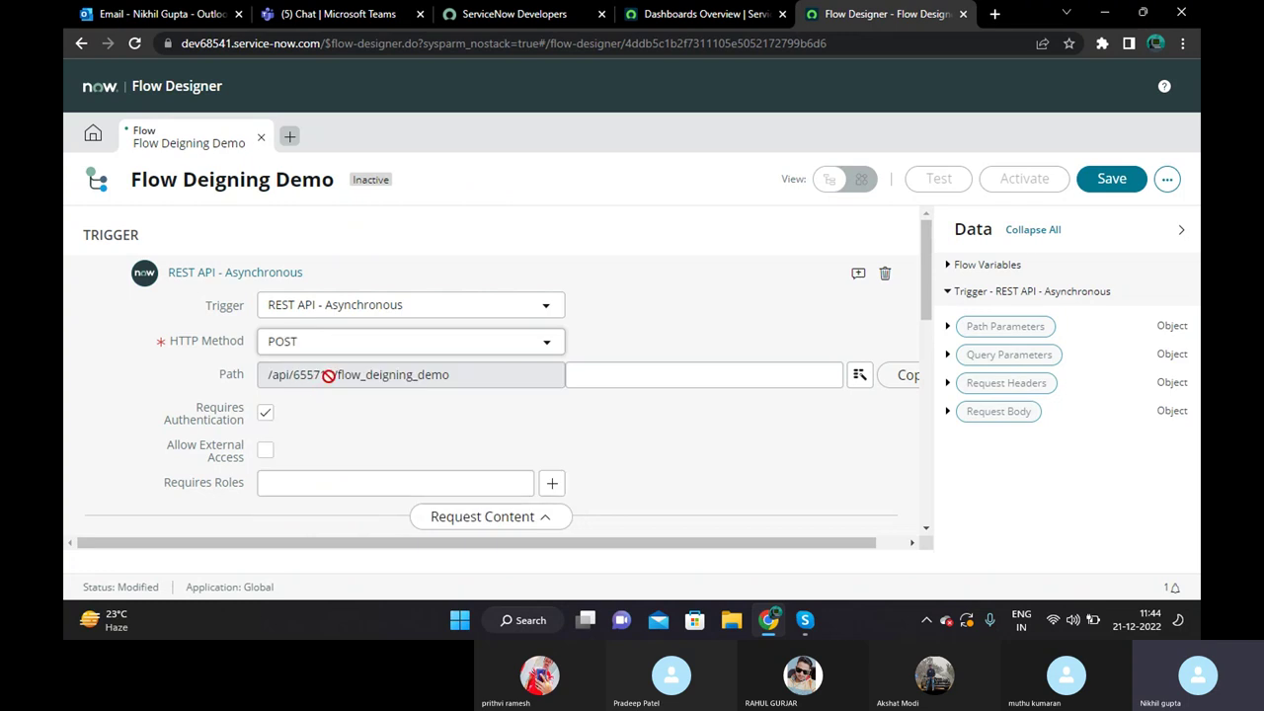
{"action": "scroll", "coordinate": [332, 334], "scroll_direction": "down", "scroll_amount": 1}
{"action": "scroll", "coordinate": [333, 334], "scroll_direction": "up", "scroll_amount": 1}
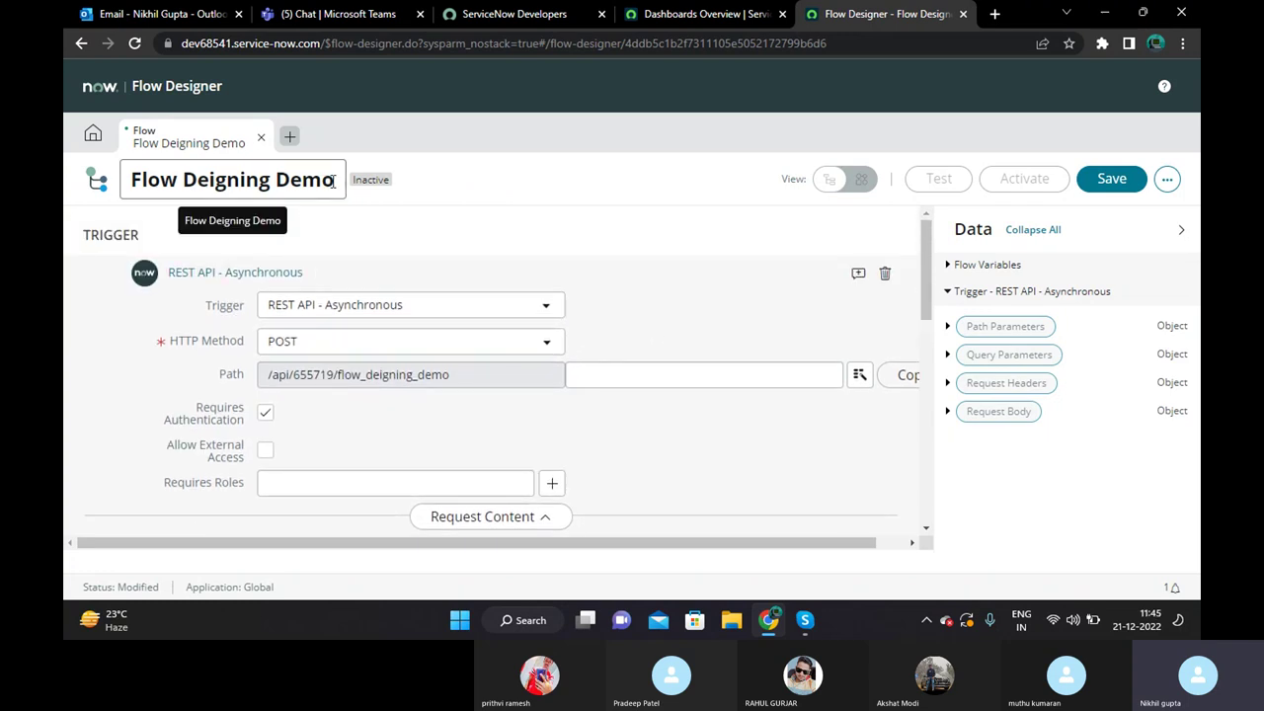
Rename the flow to flow_incident_api.
{"action": "left_click_drag", "start_coordinate": [335, 180], "coordinate": [182, 171]}
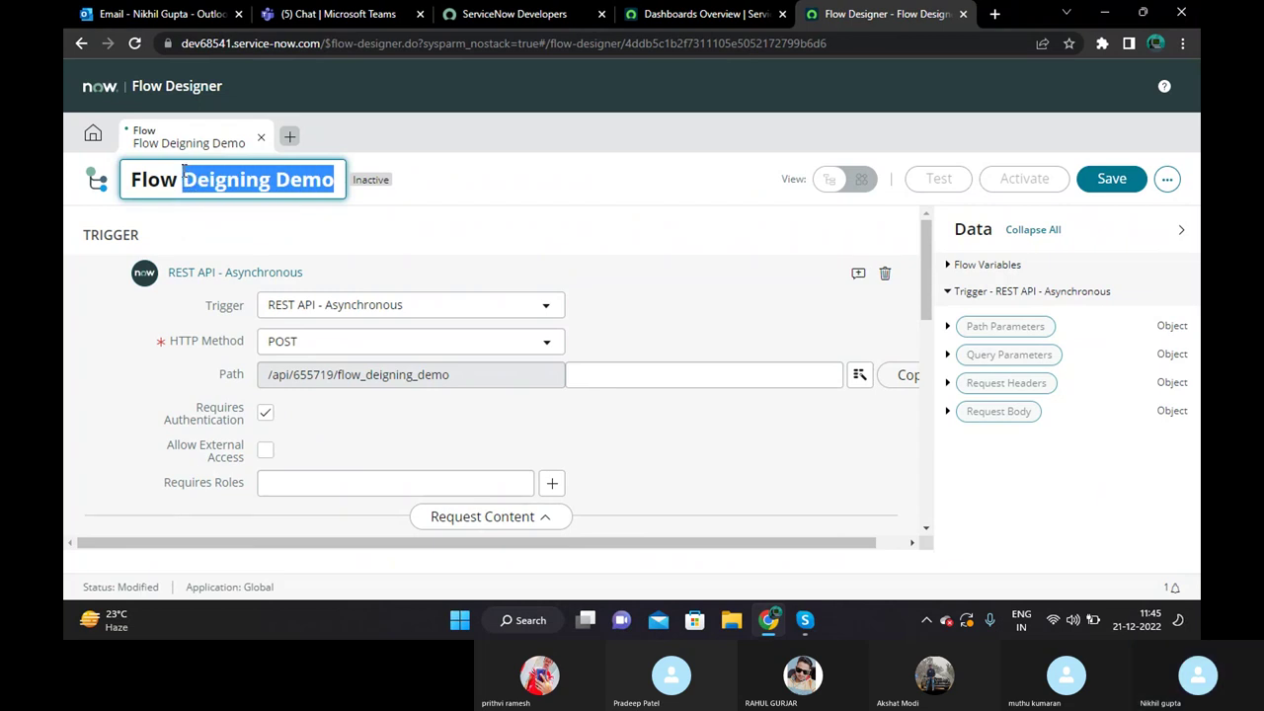
{"action": "key", "text": "BackSpace"}
{"action": "key", "text": "BackSpace"}
{"action": "key", "text": "BackSpace"}
{"action": "key", "text": "BackSpace"}
{"action": "key", "text": "BackSpace"}
{"action": "key", "text": "BackSpace"}
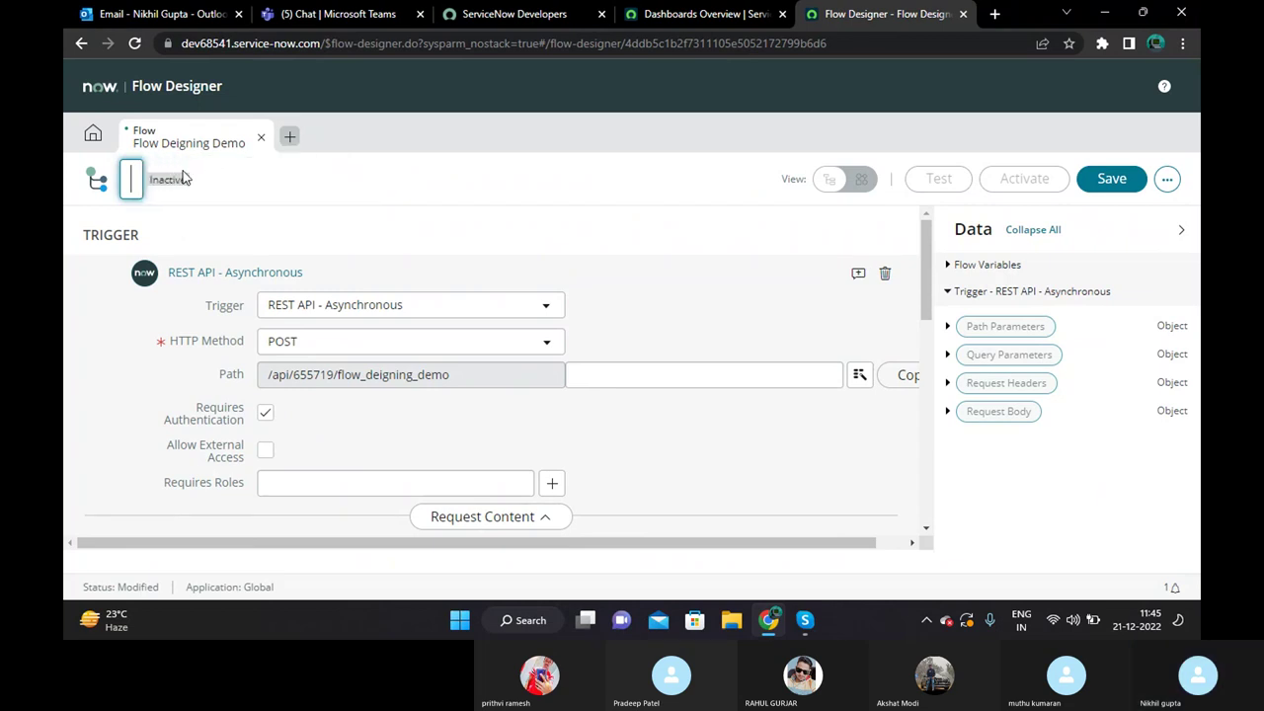
{"action": "type", "text": "flow"}
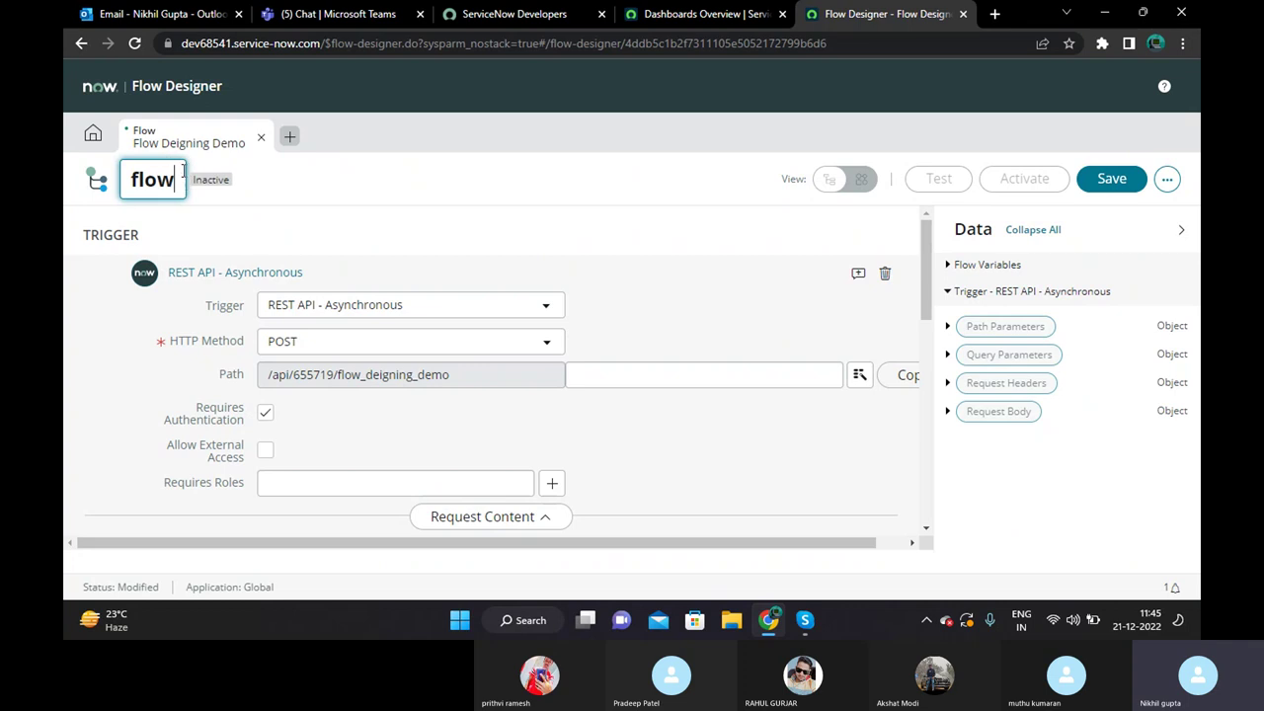
{"action": "type", "text": "_incide"}
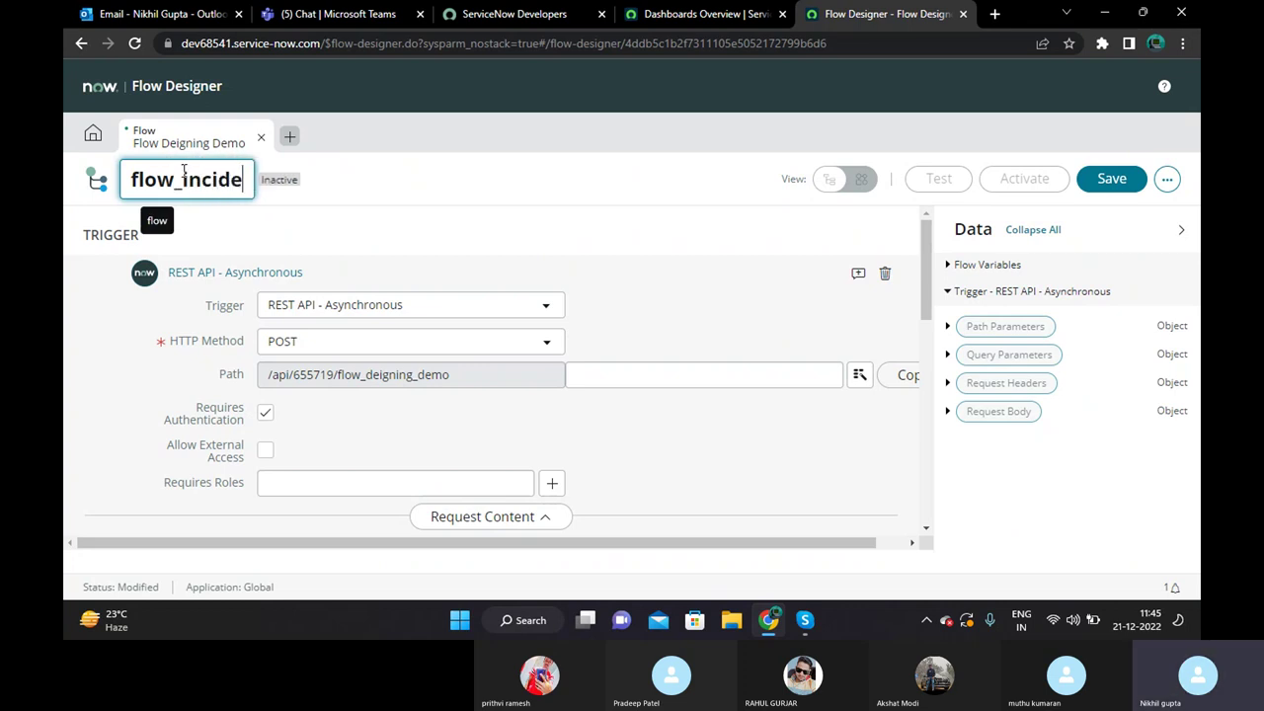
{"action": "type", "text": "nt_ap"}
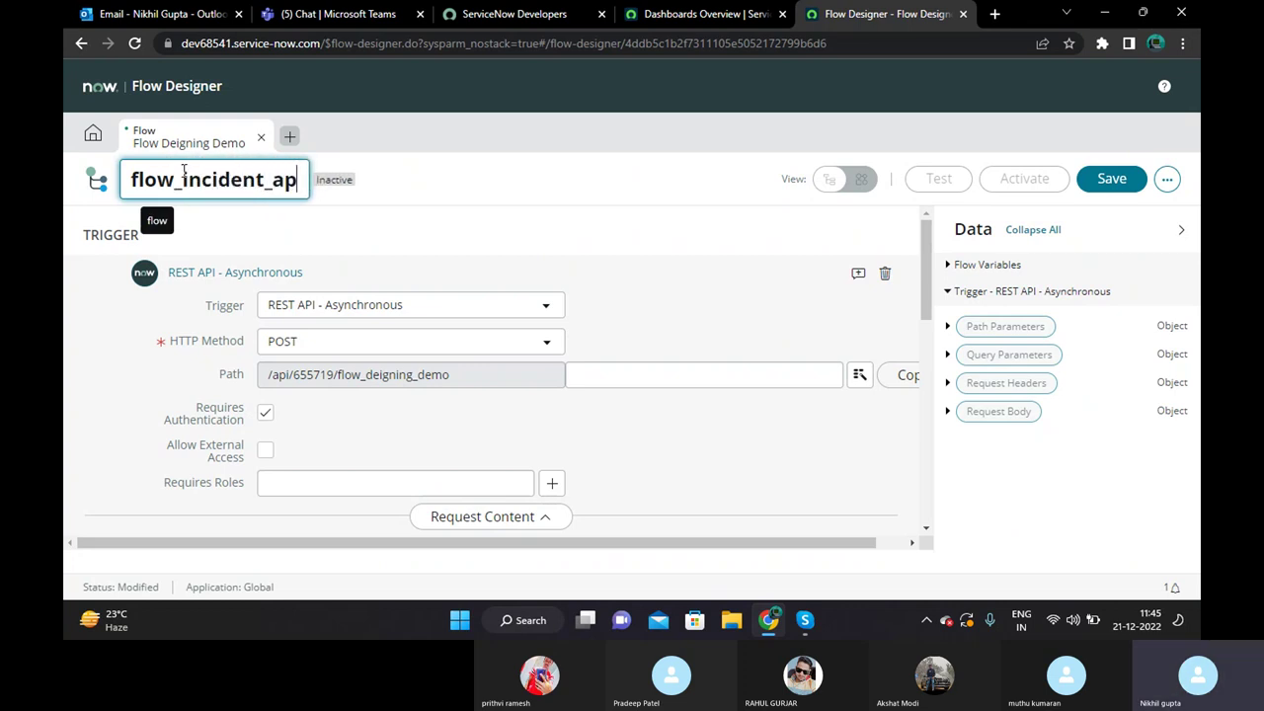
{"action": "type", "text": "i"}
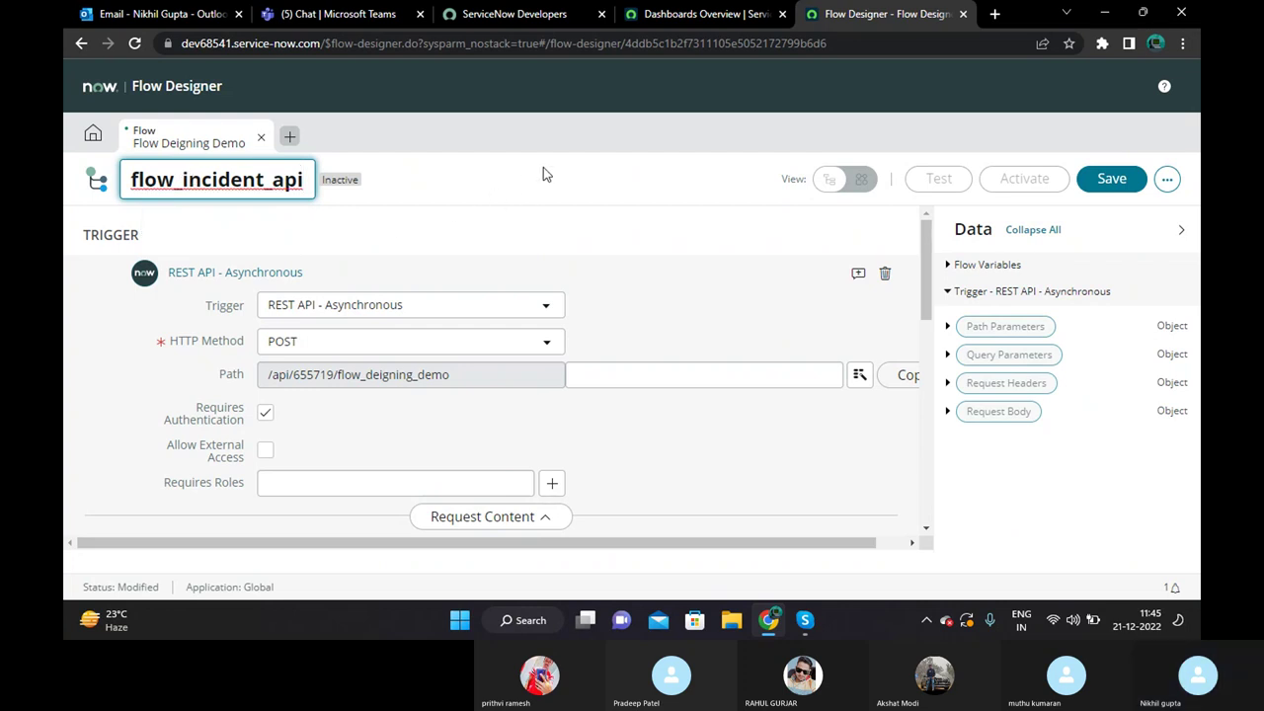
{"action": "key", "text": "Return"}
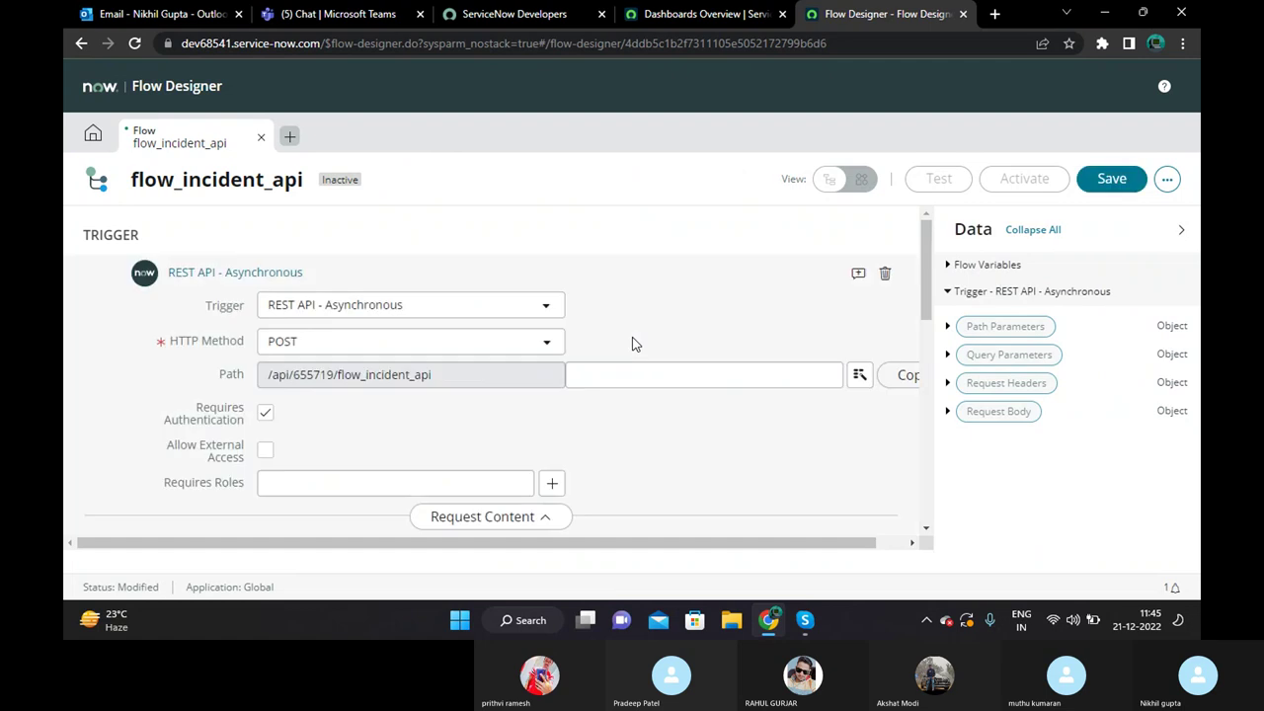
Look over the REST API trigger's path, authentication, external access and required roles settings.
{"action": "scroll", "coordinate": [632, 344], "scroll_direction": "down", "scroll_amount": 2}
{"action": "scroll", "coordinate": [632, 344], "scroll_direction": "up", "scroll_amount": 1}
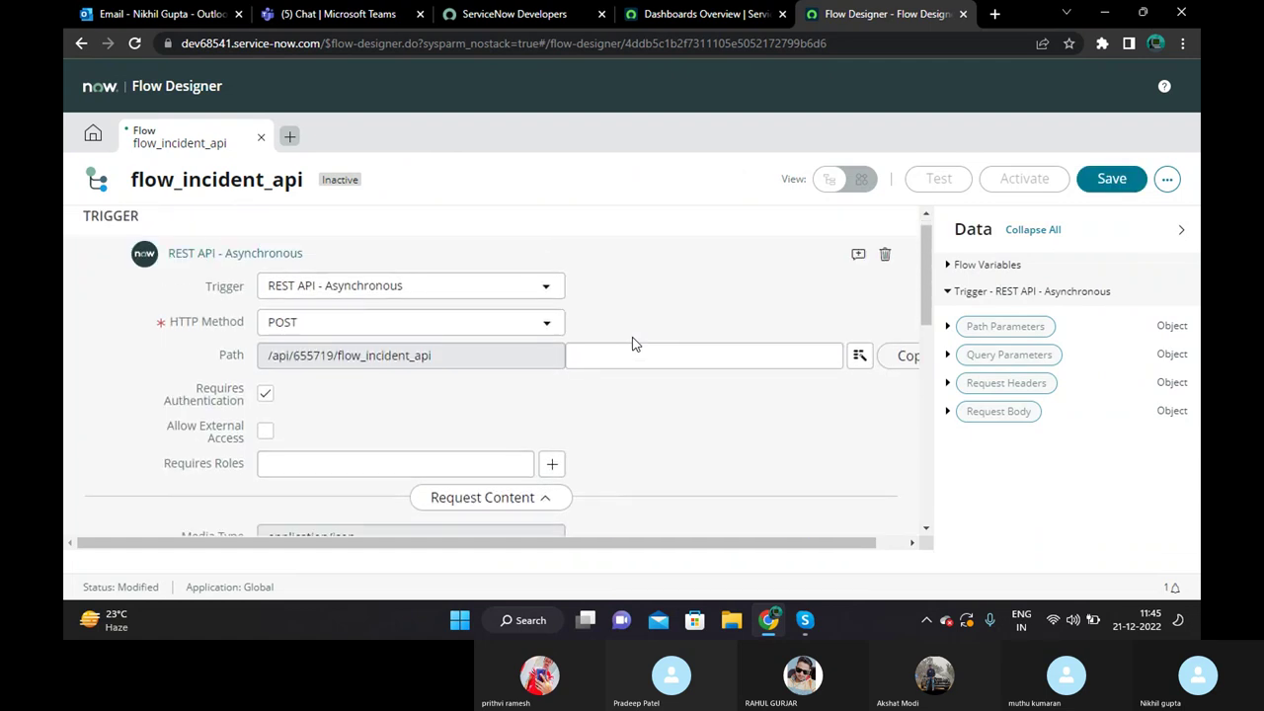
{"action": "scroll", "coordinate": [632, 342], "scroll_direction": "up", "scroll_amount": 1}
{"action": "scroll", "coordinate": [632, 342], "scroll_direction": "down", "scroll_amount": 2}
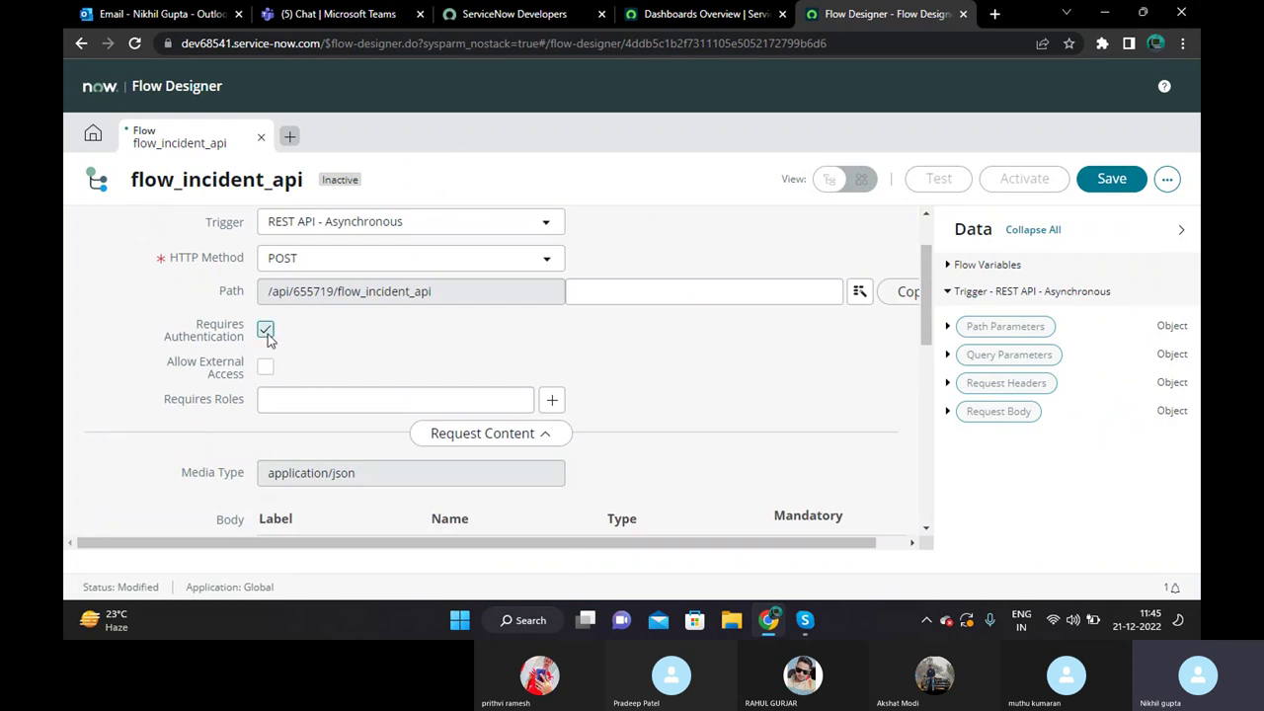
{"action": "scroll", "coordinate": [318, 340], "scroll_direction": "up", "scroll_amount": 2}
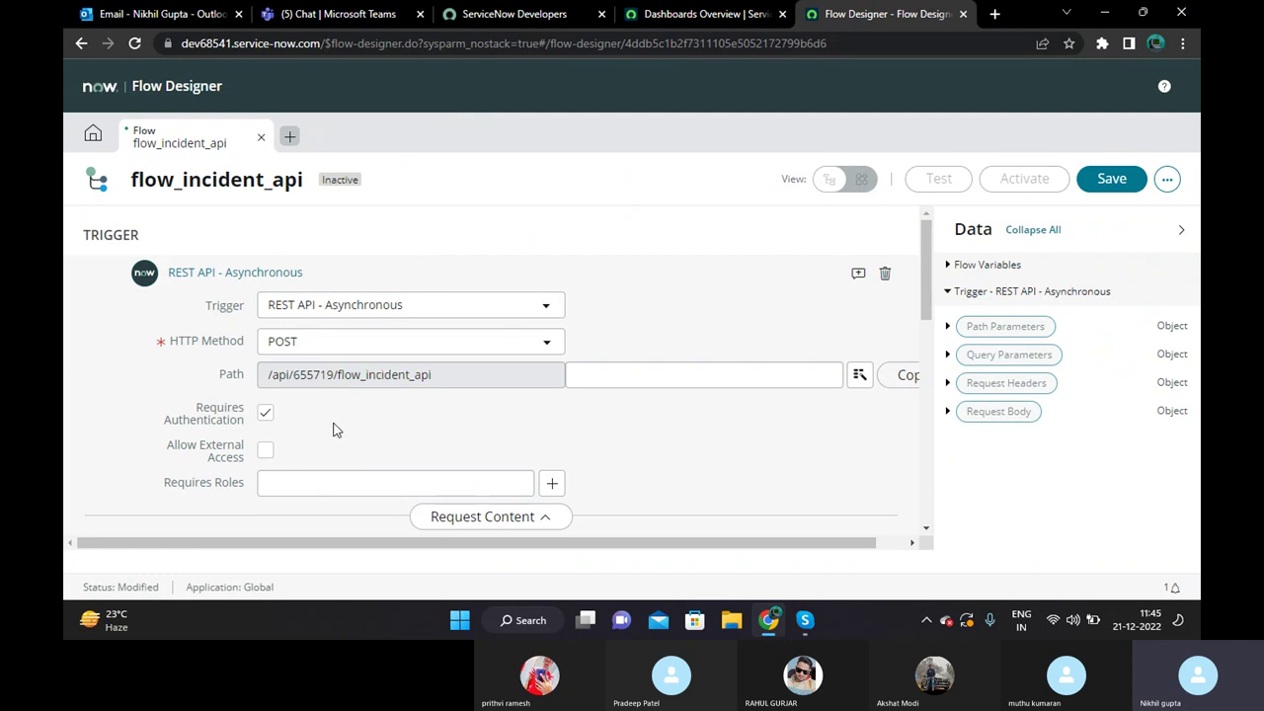
{"action": "scroll", "coordinate": [332, 435], "scroll_direction": "down", "scroll_amount": 2}
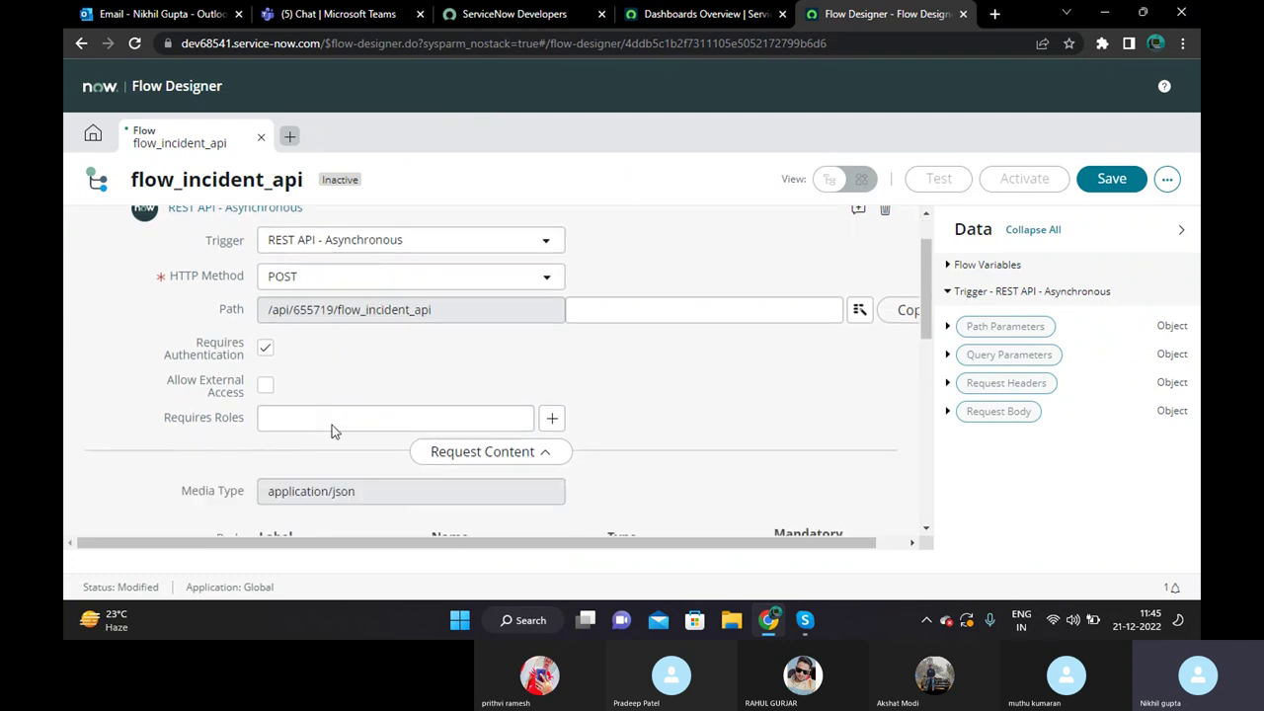
{"action": "left_click", "coordinate": [265, 366]}
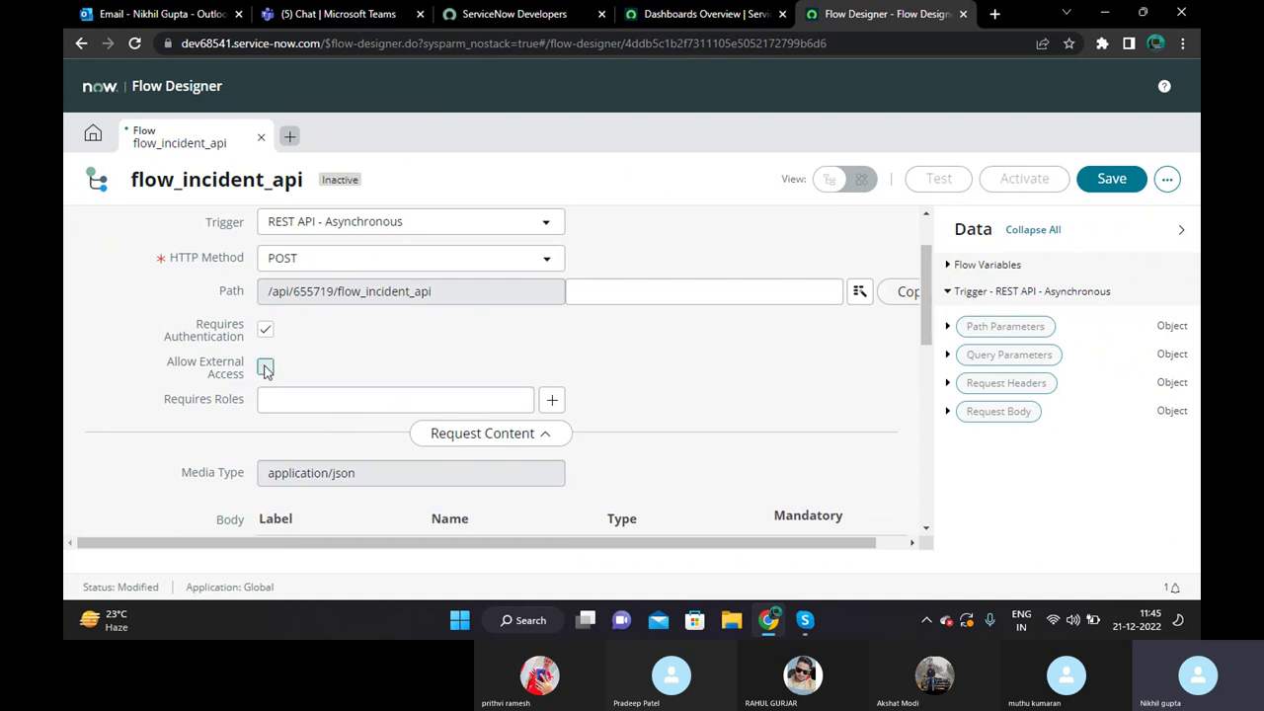
{"action": "left_click", "coordinate": [265, 367]}
{"action": "scroll", "coordinate": [599, 402], "scroll_direction": "up", "scroll_amount": 2}
{"action": "scroll", "coordinate": [600, 402], "scroll_direction": "down", "scroll_amount": 2}
{"action": "scroll", "coordinate": [341, 405], "scroll_direction": "up", "scroll_amount": 1}
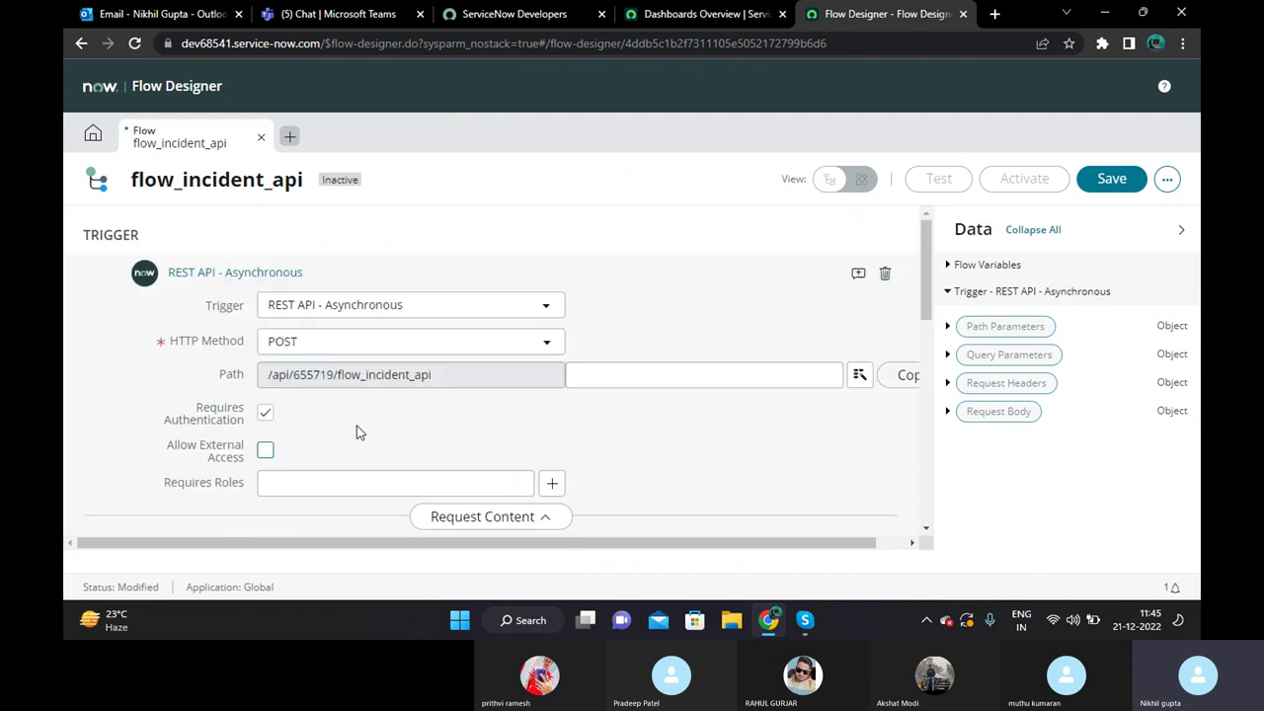
{"action": "scroll", "coordinate": [431, 457], "scroll_direction": "down", "scroll_amount": 2}
{"action": "left_click", "coordinate": [553, 321]}
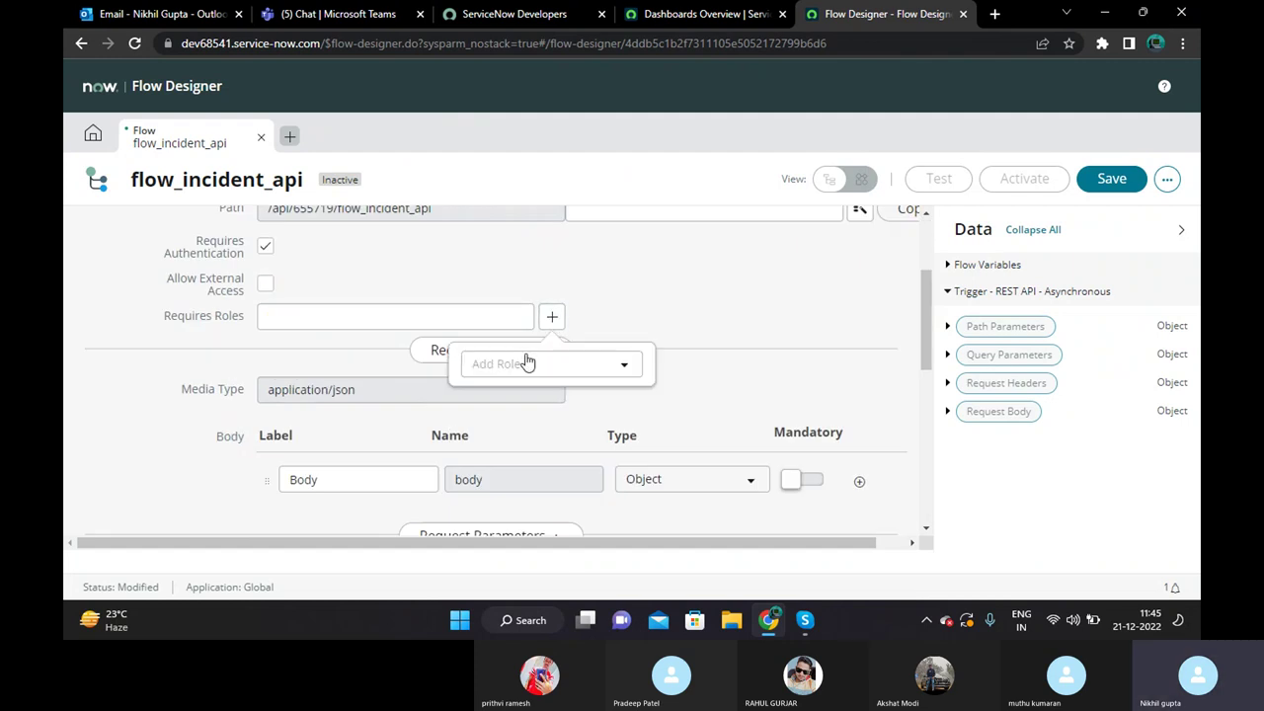
{"action": "left_click", "coordinate": [650, 287]}
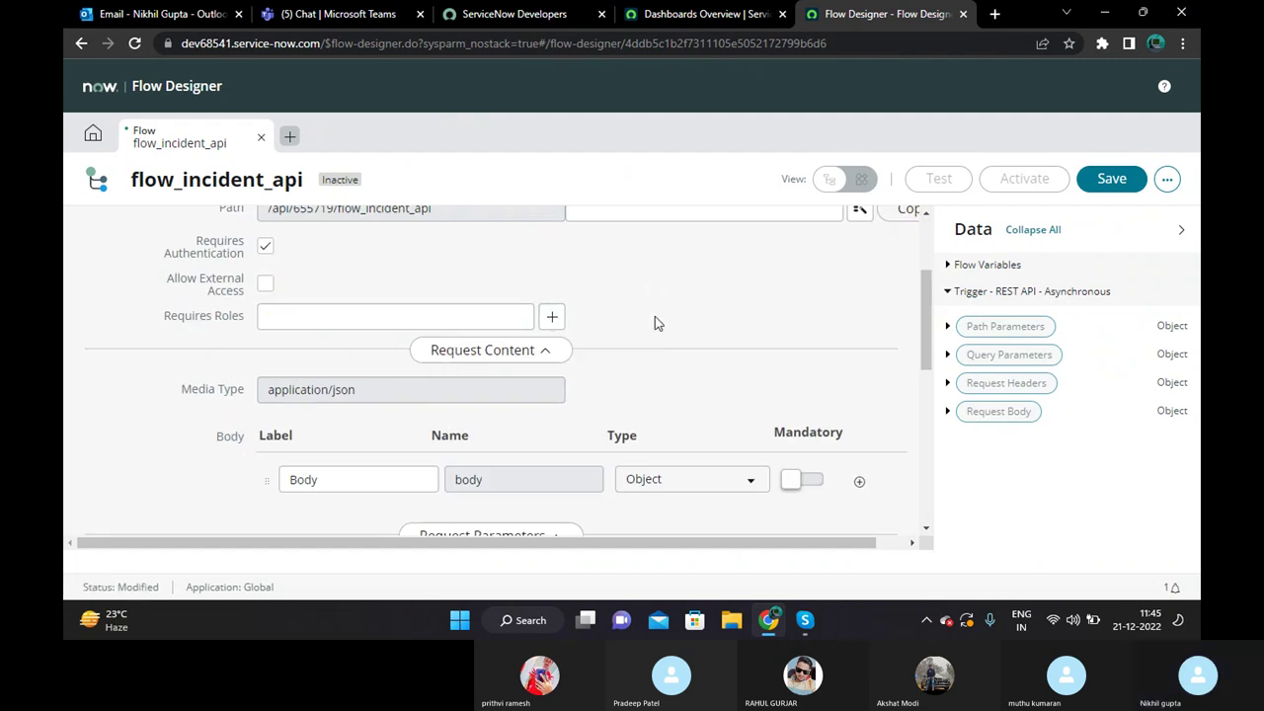
{"action": "scroll", "coordinate": [598, 389], "scroll_direction": "up", "scroll_amount": 1}
{"action": "scroll", "coordinate": [621, 366], "scroll_direction": "down", "scroll_amount": 1}
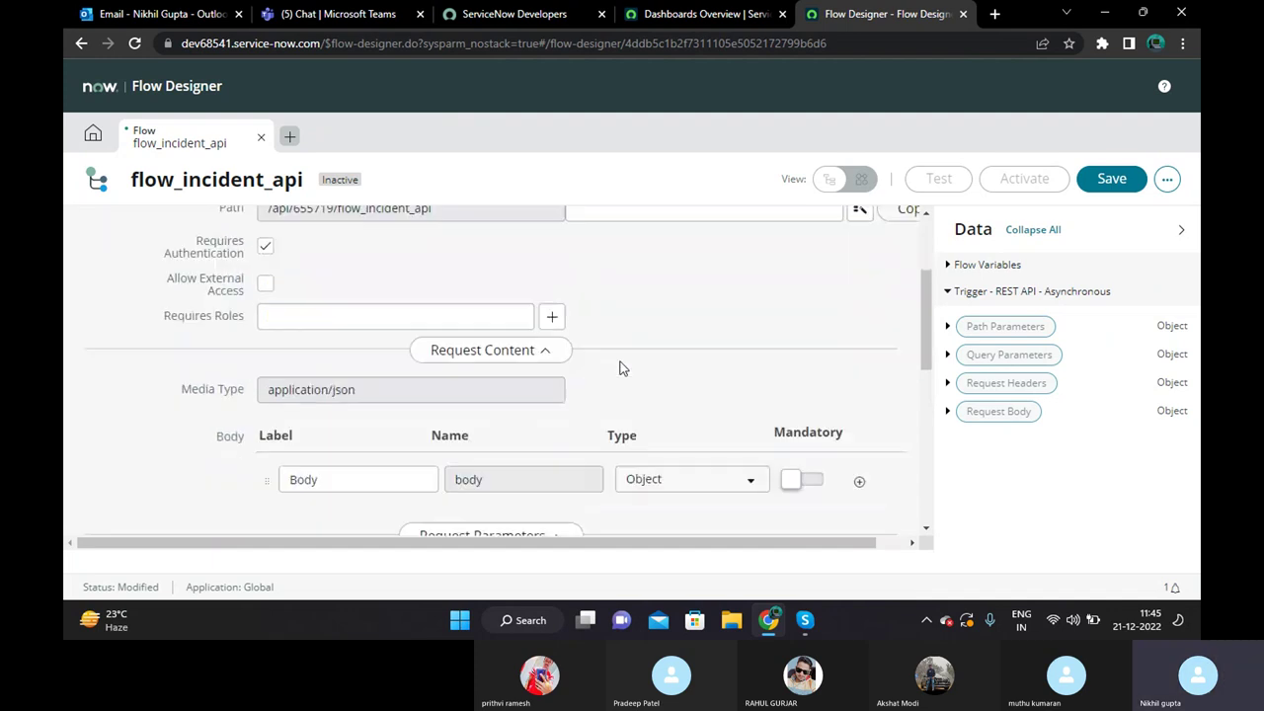
{"action": "scroll", "coordinate": [621, 366], "scroll_direction": "up", "scroll_amount": 1}
Add a child element under the request content's Body object and label it category.
{"action": "scroll", "coordinate": [618, 373], "scroll_direction": "down", "scroll_amount": 3}
{"action": "left_click", "coordinate": [858, 314]}
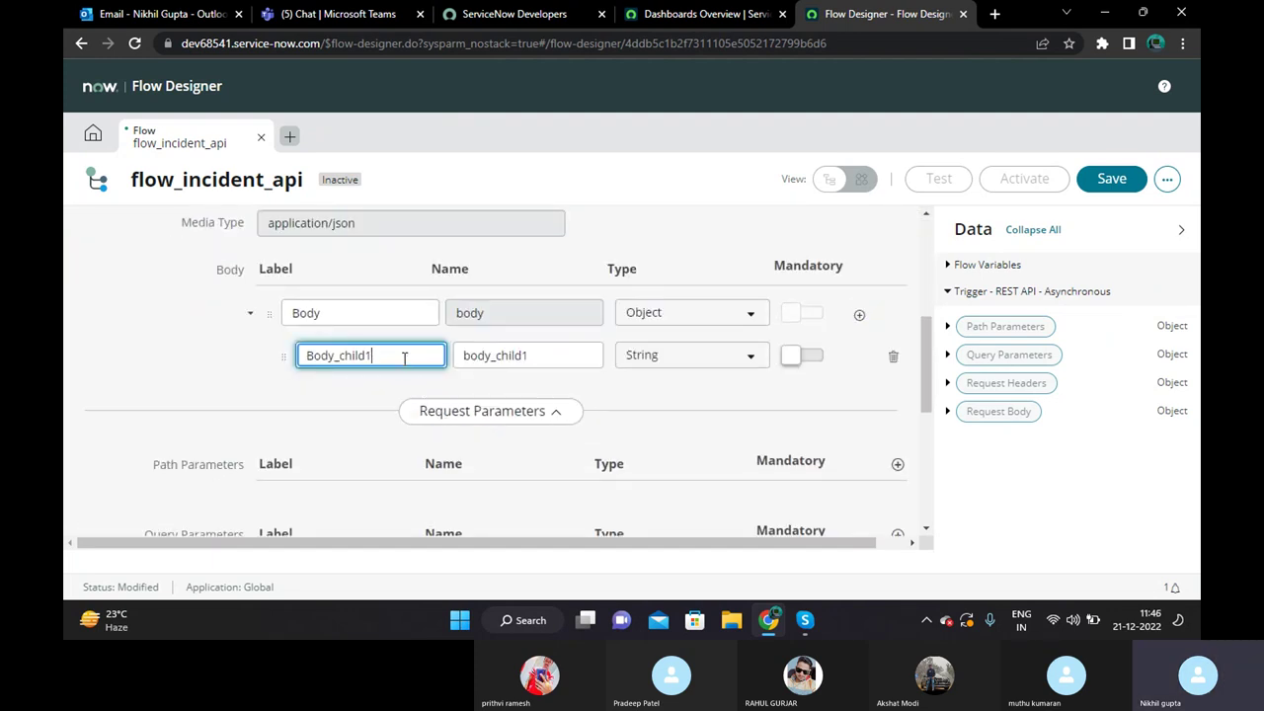
{"action": "key", "text": "BackSpace"}
{"action": "key", "text": "BackSpace"}
{"action": "key", "text": "BackSpace"}
{"action": "key", "text": "BackSpace"}
{"action": "key", "text": "BackSpace"}
{"action": "key", "text": "BackSpace"}
{"action": "key", "text": "BackSpace"}
{"action": "key", "text": "BackSpace"}
{"action": "key", "text": "BackSpace"}
{"action": "key", "text": "BackSpace"}
{"action": "scroll", "coordinate": [202, 413], "scroll_direction": "up", "scroll_amount": 5}
{"action": "scroll", "coordinate": [326, 365], "scroll_direction": "down", "scroll_amount": 5}
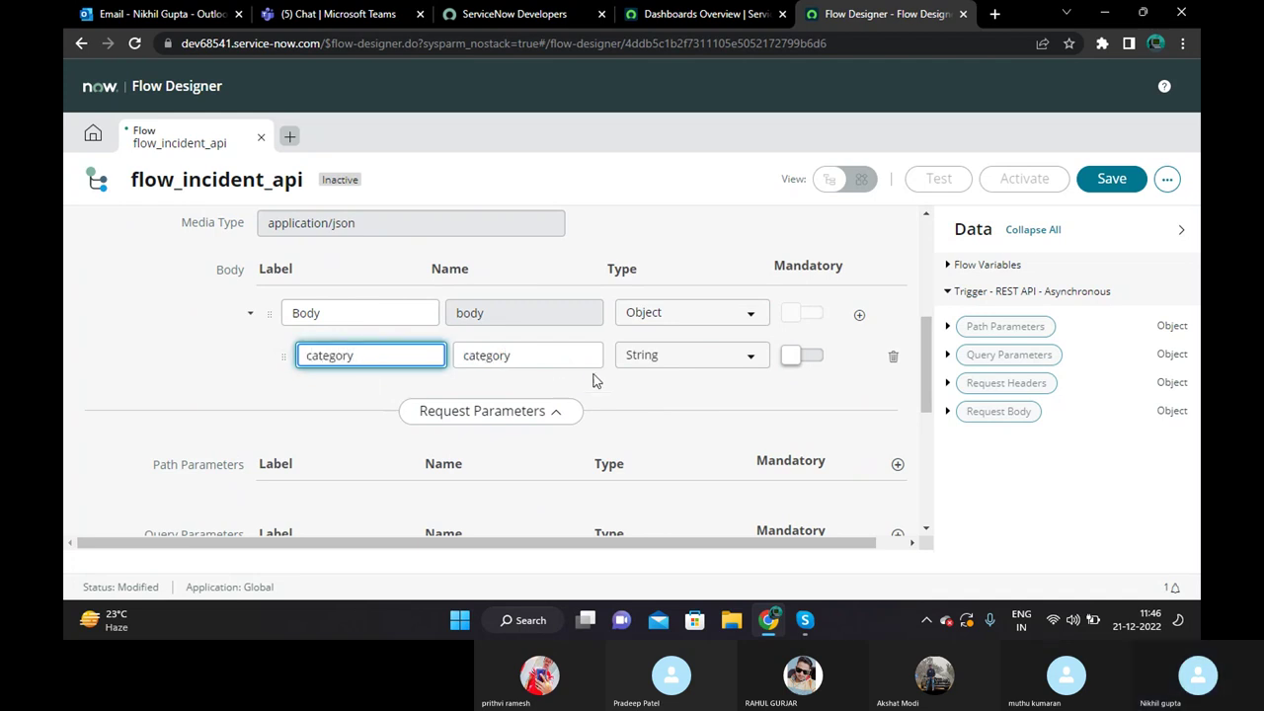
Add a second child element under the request content's Body object and label it short_description.
{"action": "scroll", "coordinate": [468, 381], "scroll_direction": "up", "scroll_amount": 5}
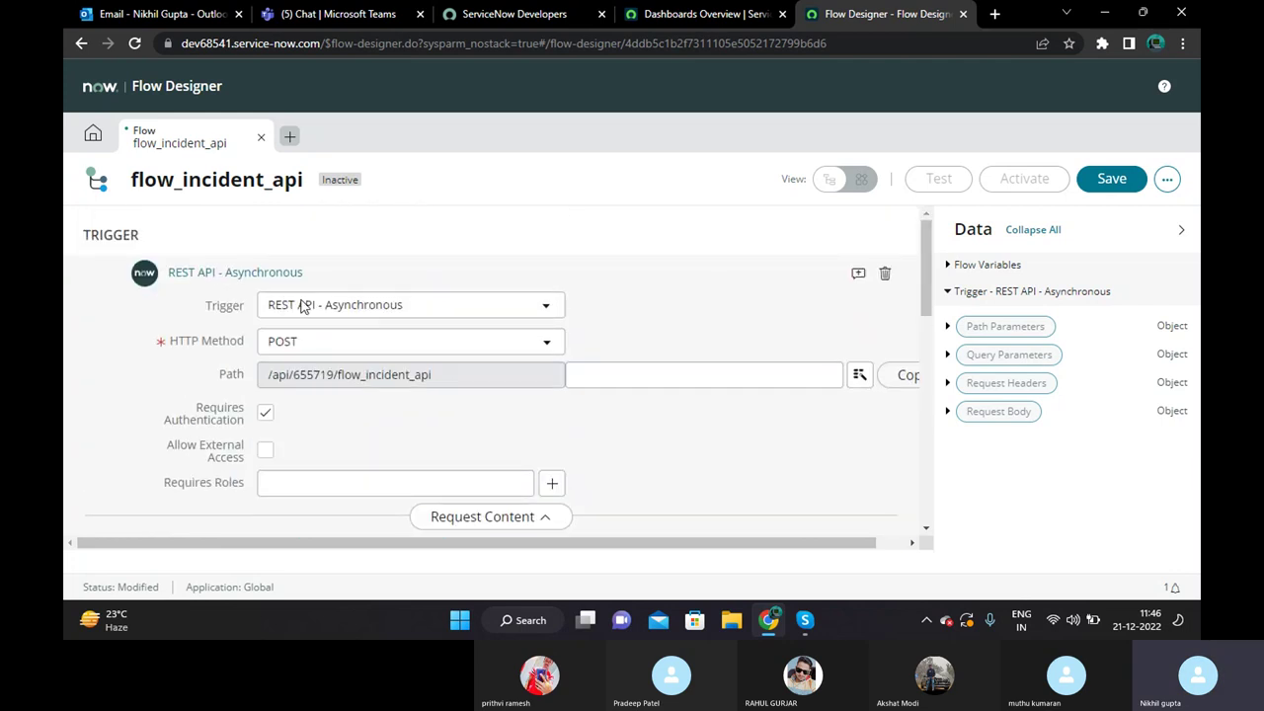
{"action": "scroll", "coordinate": [623, 306], "scroll_direction": "down", "scroll_amount": 5}
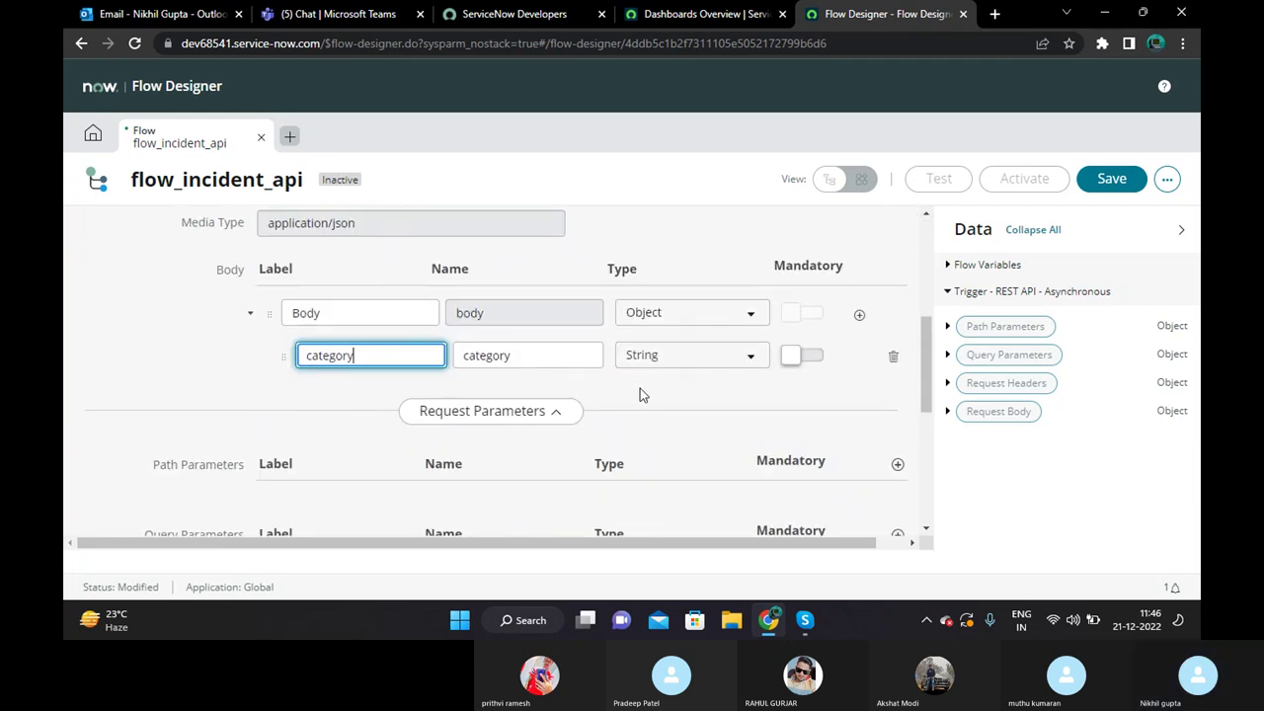
{"action": "left_click", "coordinate": [859, 314]}
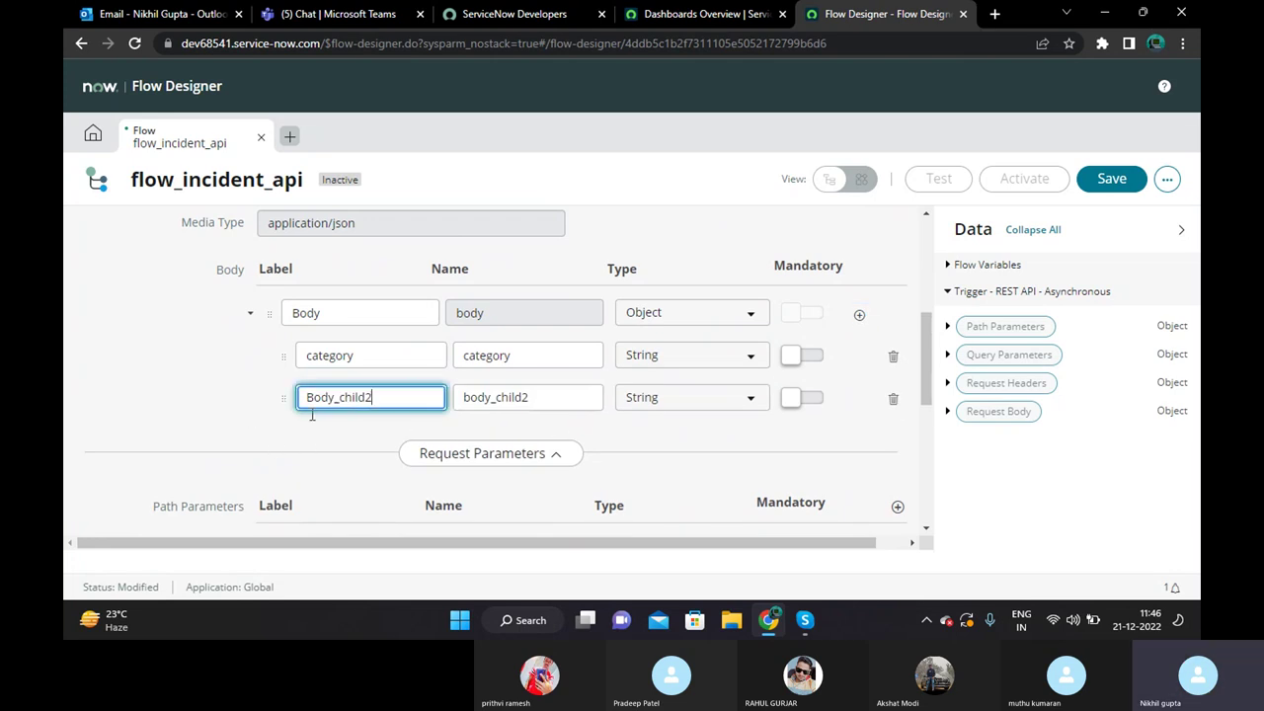
{"action": "scroll", "coordinate": [181, 430], "scroll_direction": "up", "scroll_amount": 1}
{"action": "scroll", "coordinate": [181, 431], "scroll_direction": "up", "scroll_amount": 2}
{"action": "scroll", "coordinate": [184, 428], "scroll_direction": "down", "scroll_amount": 2}
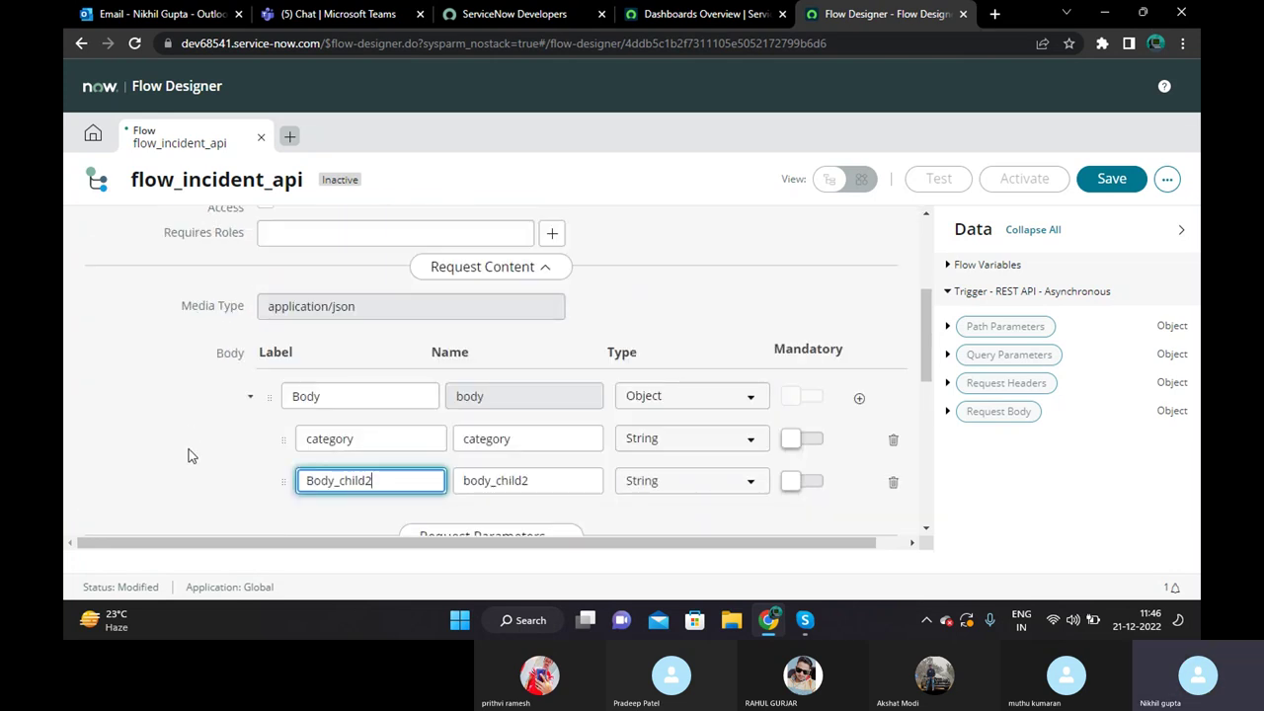
{"action": "scroll", "coordinate": [192, 454], "scroll_direction": "up", "scroll_amount": 1}
{"action": "scroll", "coordinate": [166, 459], "scroll_direction": "up", "scroll_amount": 4}
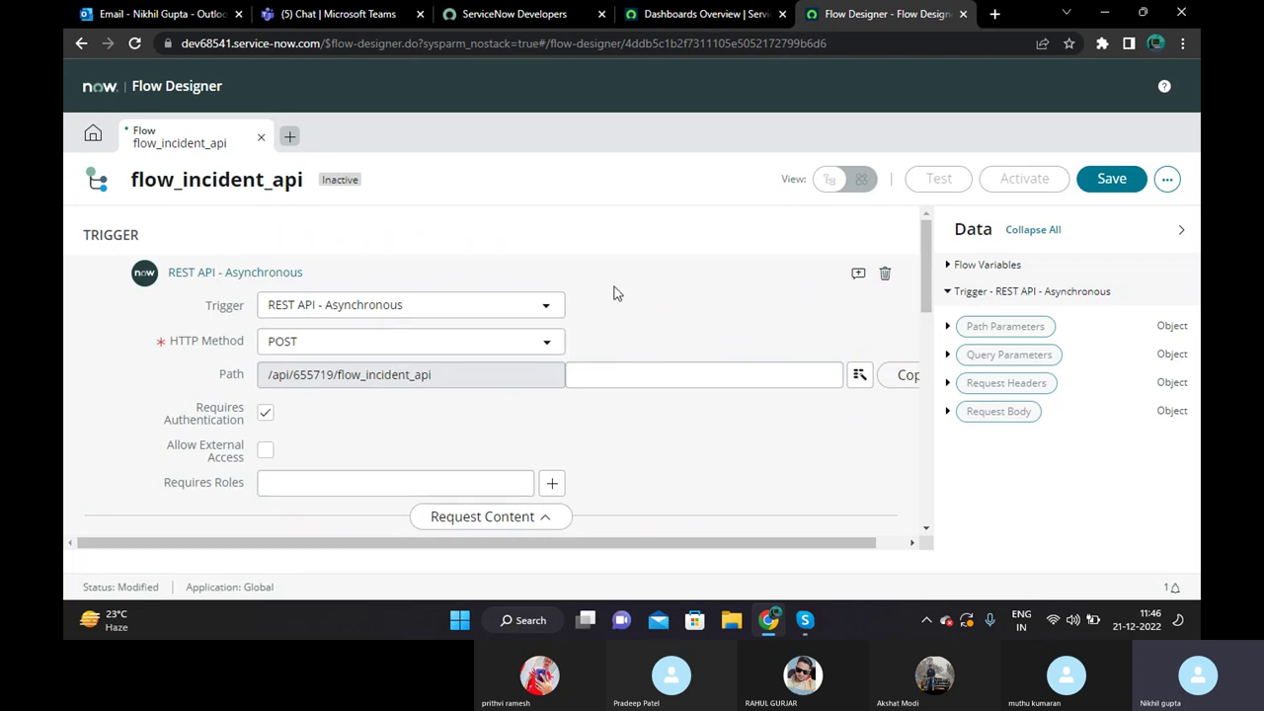
{"action": "scroll", "coordinate": [651, 306], "scroll_direction": "down", "scroll_amount": 5}
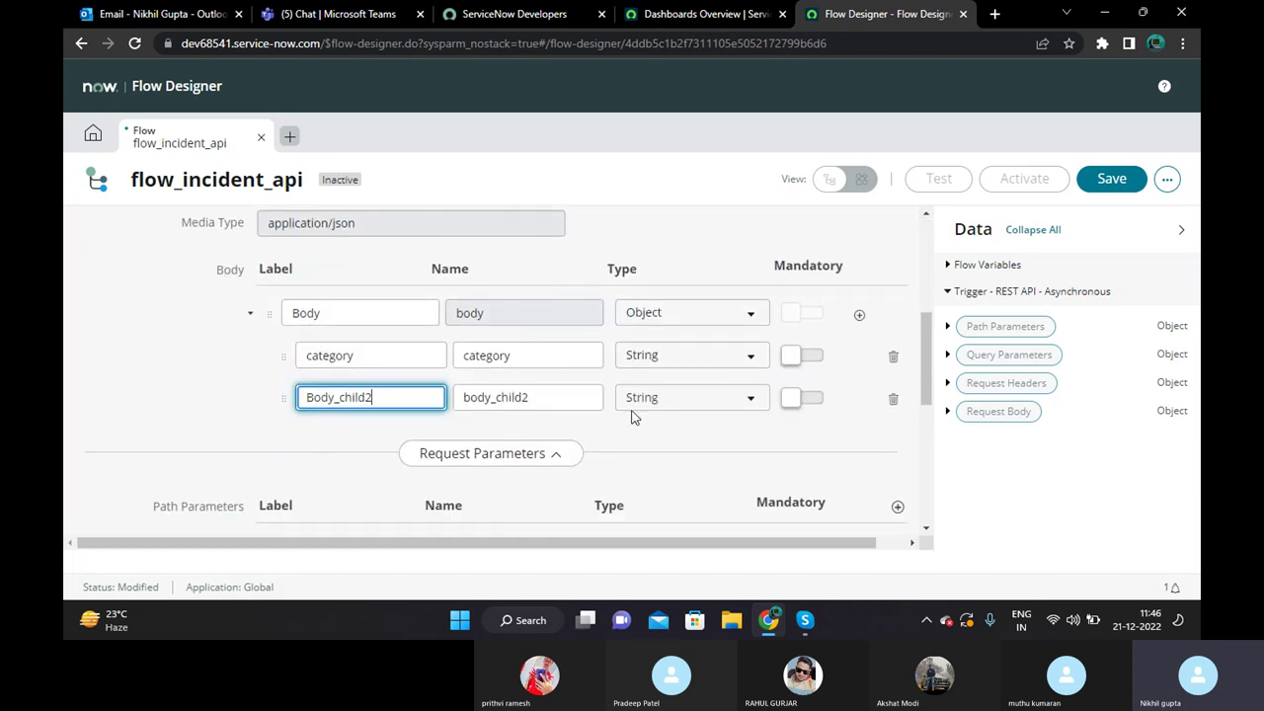
{"action": "key", "text": "BackSpace"}
{"action": "key", "text": "BackSpace"}
{"action": "key", "text": "BackSpace"}
{"action": "key", "text": "BackSpace"}
{"action": "key", "text": "BackSpace"}
{"action": "key", "text": "BackSpace"}
{"action": "key", "text": "BackSpace"}
{"action": "key", "text": "BackSpace"}
{"action": "key", "text": "BackSpace"}
{"action": "key", "text": "BackSpace"}
{"action": "key", "text": "BackSpace"}
{"action": "type", "text": "short_description"}
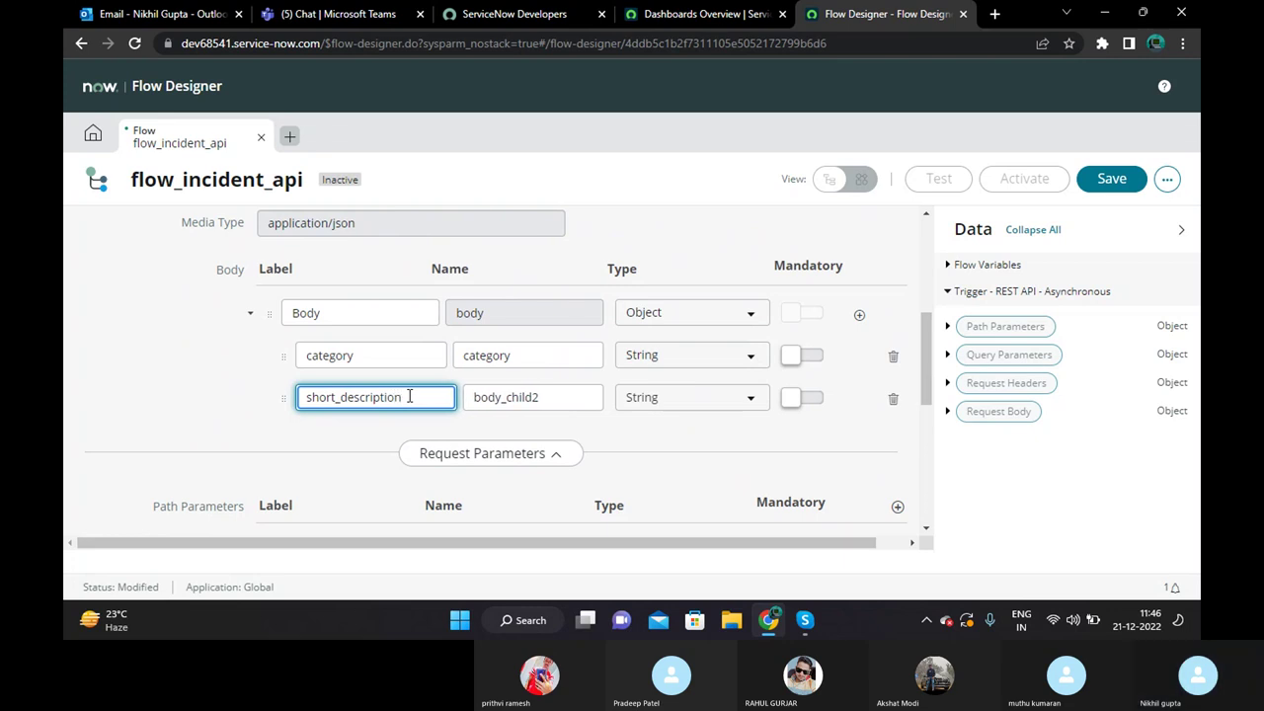
{"action": "left_click", "coordinate": [168, 392]}
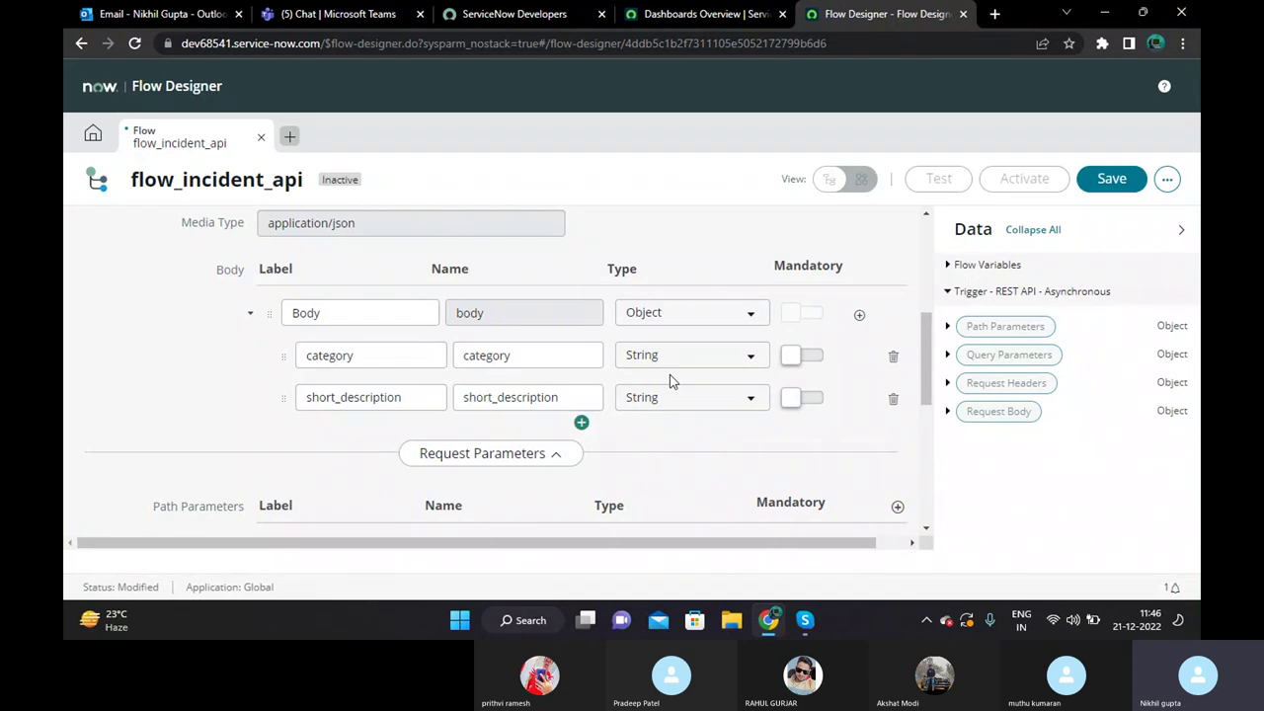
Try out adding a third child element under the Body object and deleting it, twice in a row.
{"action": "left_click", "coordinate": [859, 316]}
{"action": "left_click", "coordinate": [716, 471]}
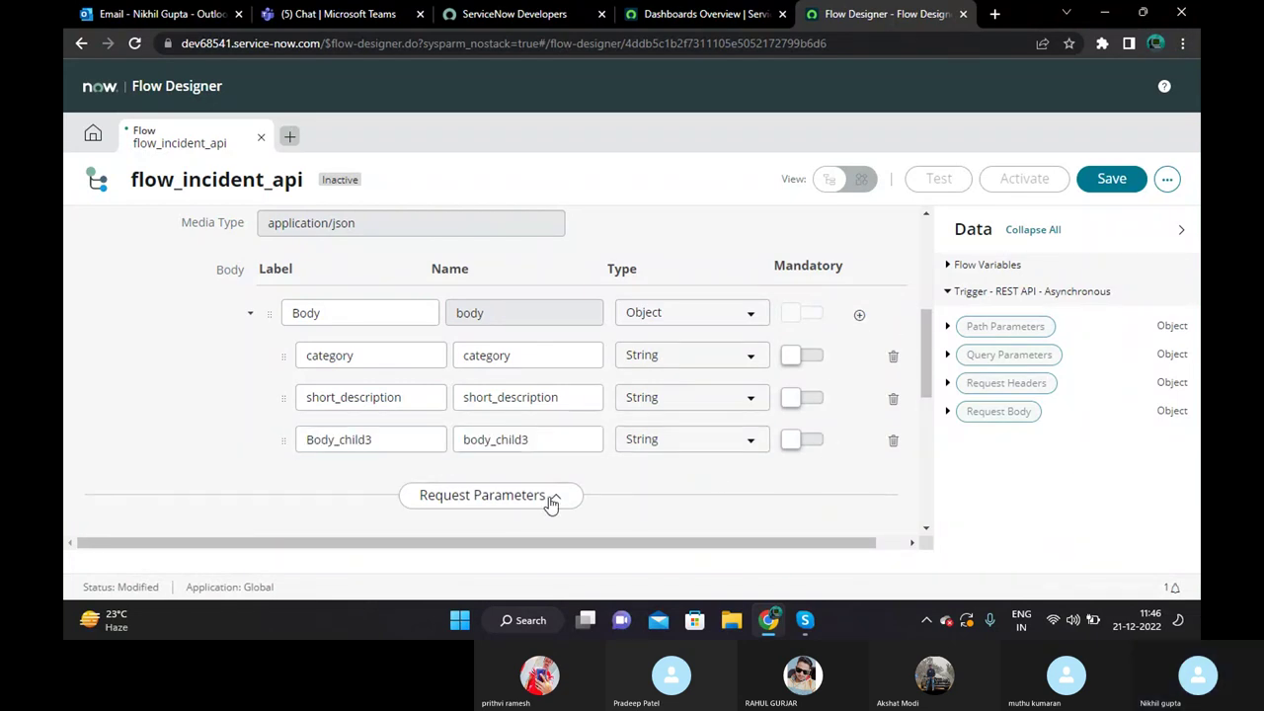
{"action": "left_click_drag", "start_coordinate": [395, 440], "coordinate": [316, 440]}
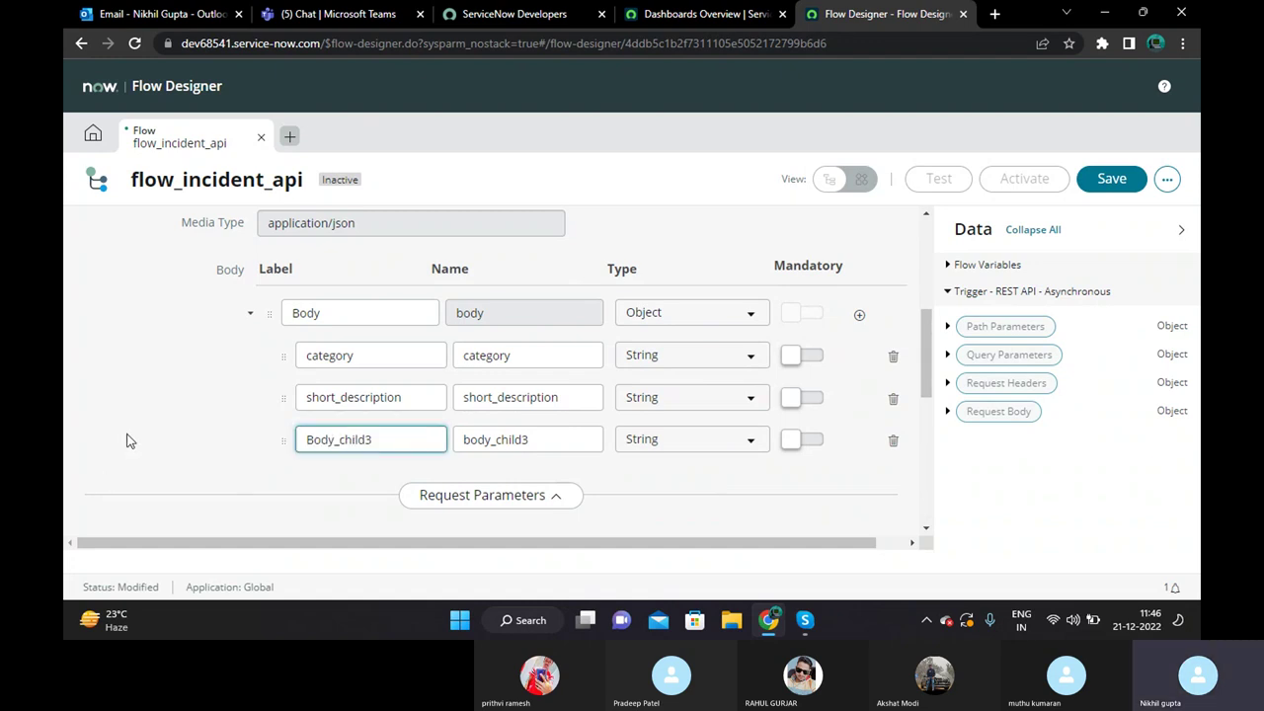
{"action": "left_click", "coordinate": [893, 443]}
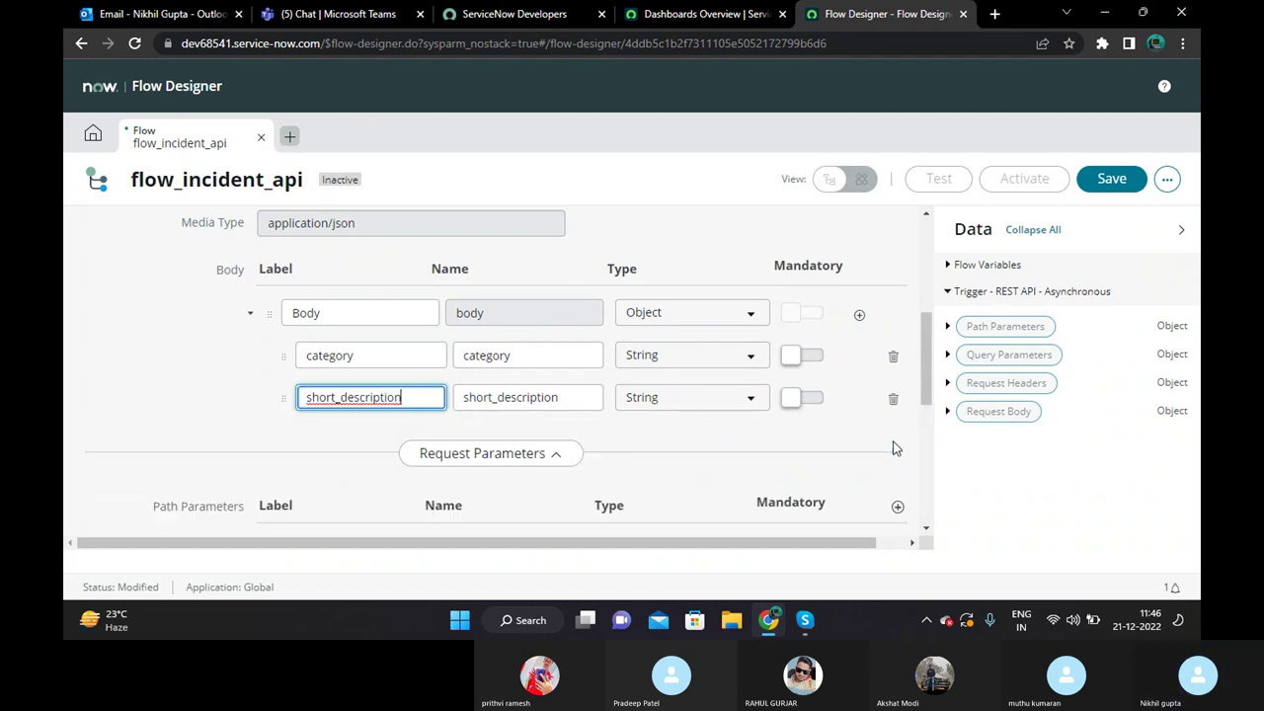
{"action": "left_click", "coordinate": [719, 456]}
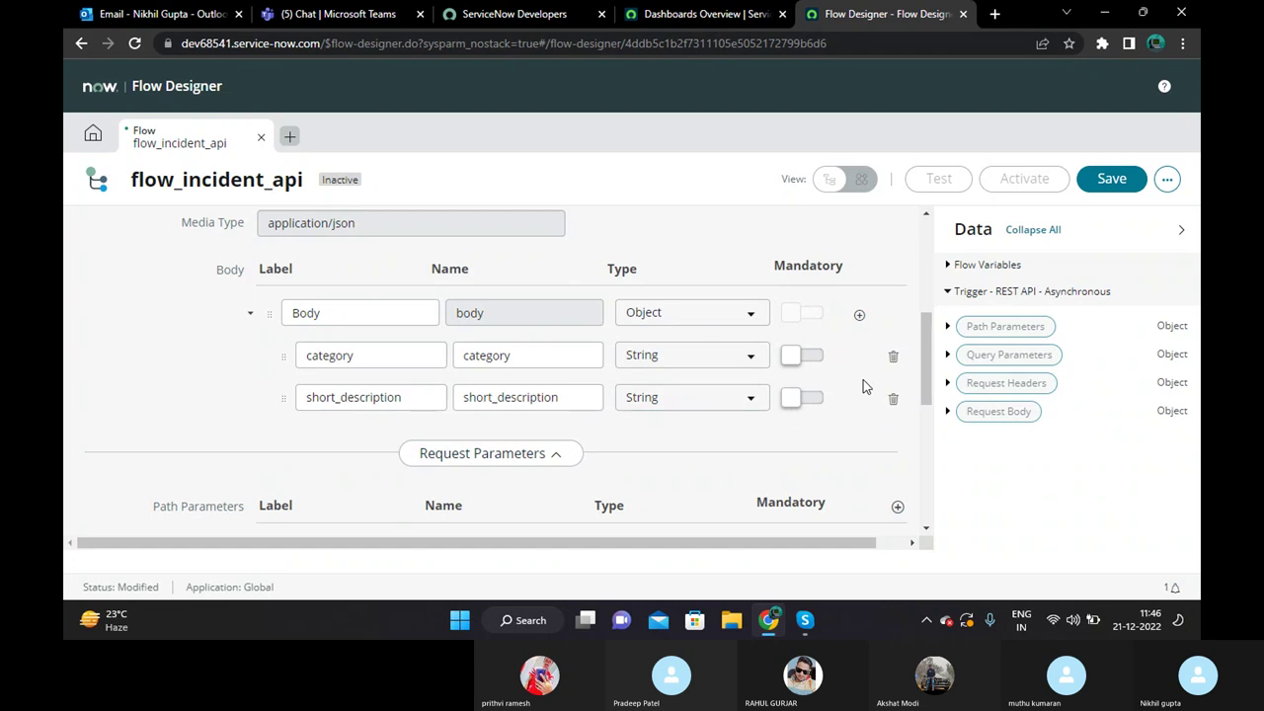
{"action": "left_click", "coordinate": [859, 314]}
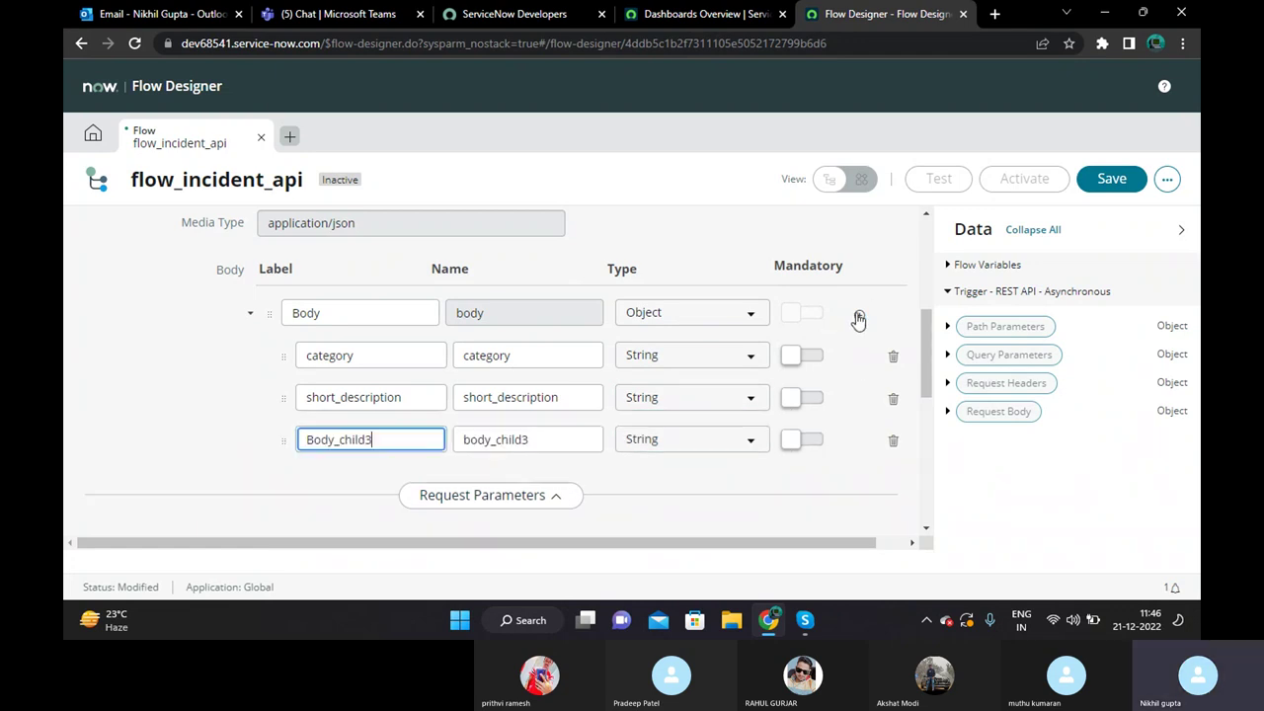
{"action": "left_click", "coordinate": [630, 449]}
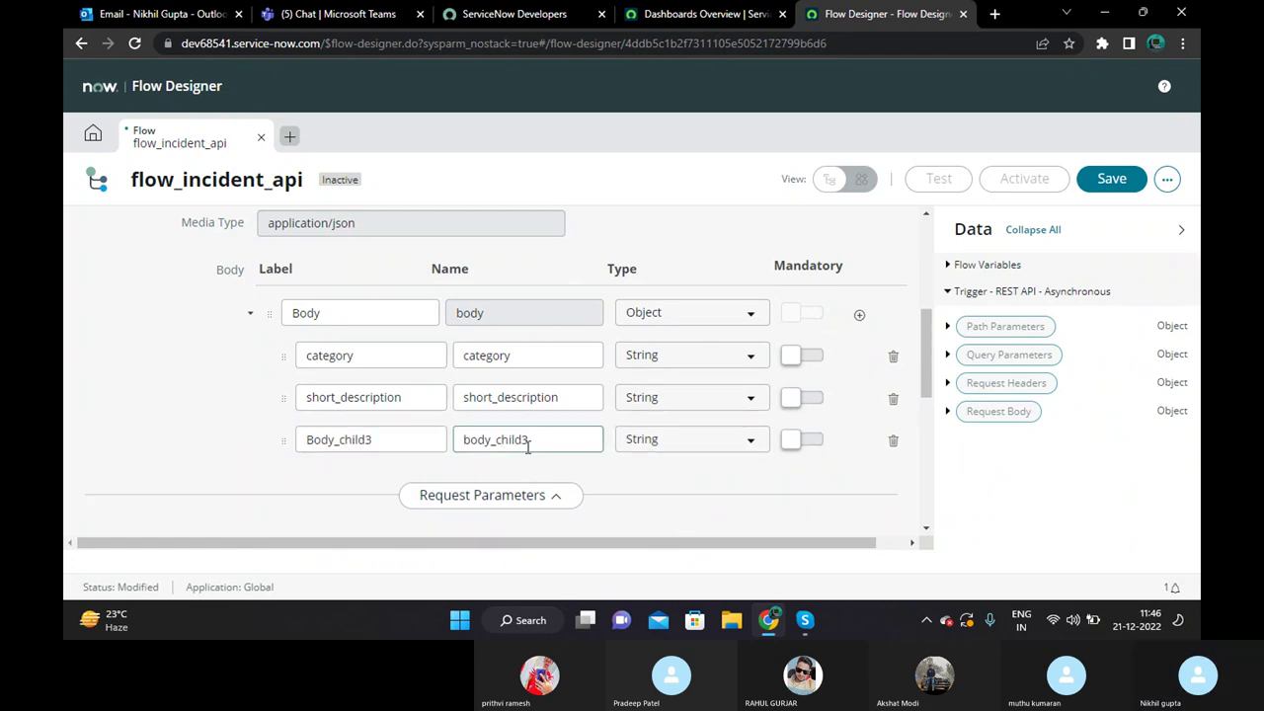
{"action": "left_click", "coordinate": [893, 440]}
{"action": "left_click", "coordinate": [649, 413]}
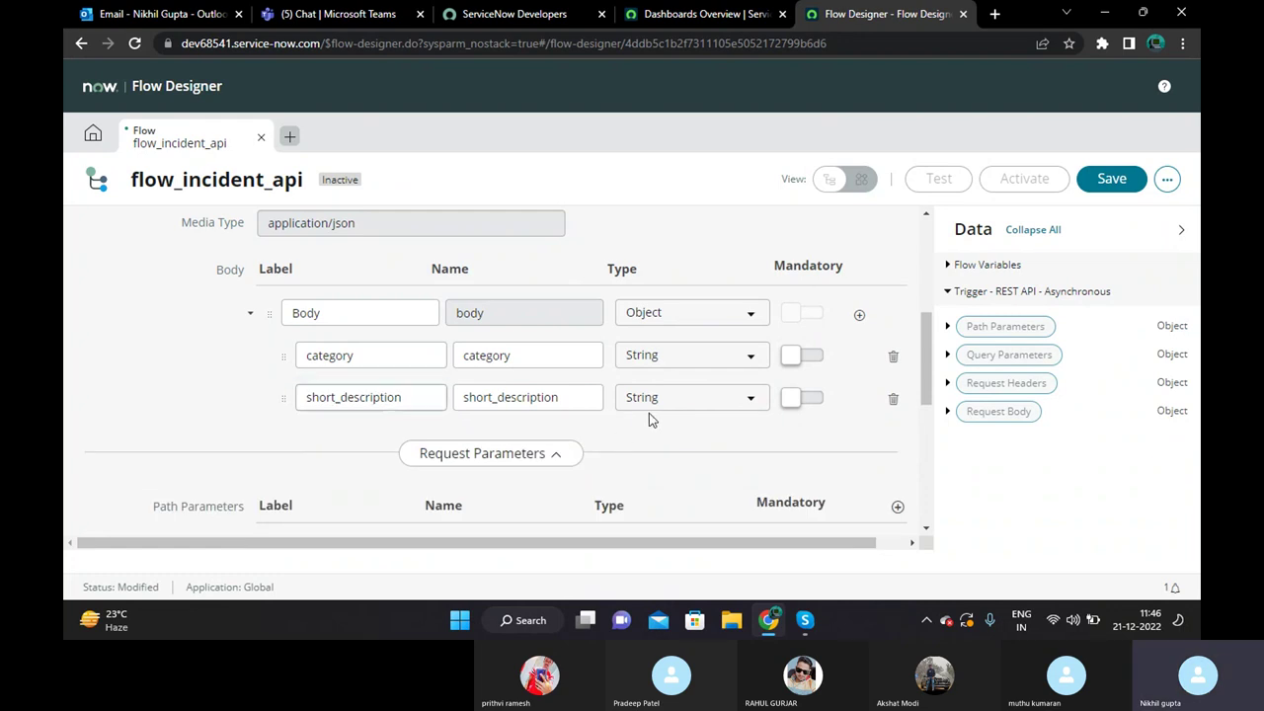
{"action": "scroll", "coordinate": [612, 441], "scroll_direction": "down", "scroll_amount": 3}
{"action": "scroll", "coordinate": [509, 466], "scroll_direction": "up", "scroll_amount": 3}
{"action": "scroll", "coordinate": [378, 432], "scroll_direction": "up", "scroll_amount": 2}
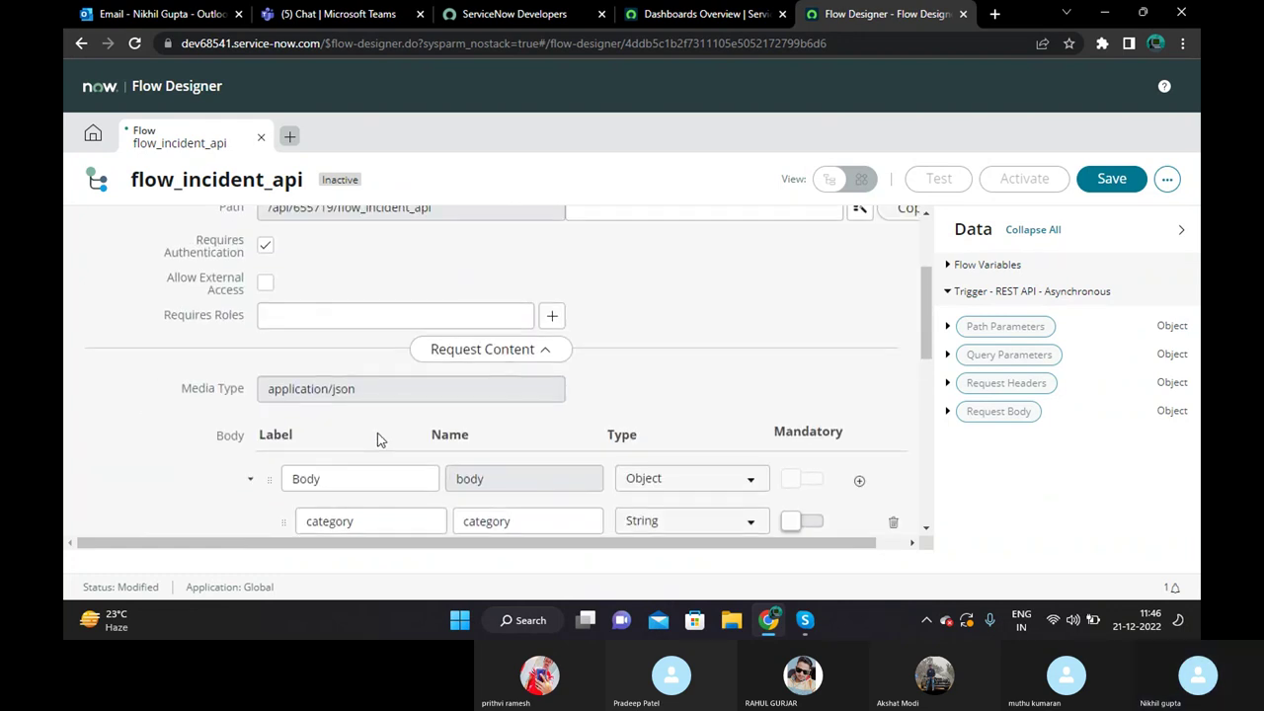
{"action": "scroll", "coordinate": [296, 425], "scroll_direction": "down", "scroll_amount": 2}
{"action": "scroll", "coordinate": [262, 418], "scroll_direction": "up", "scroll_amount": 1}
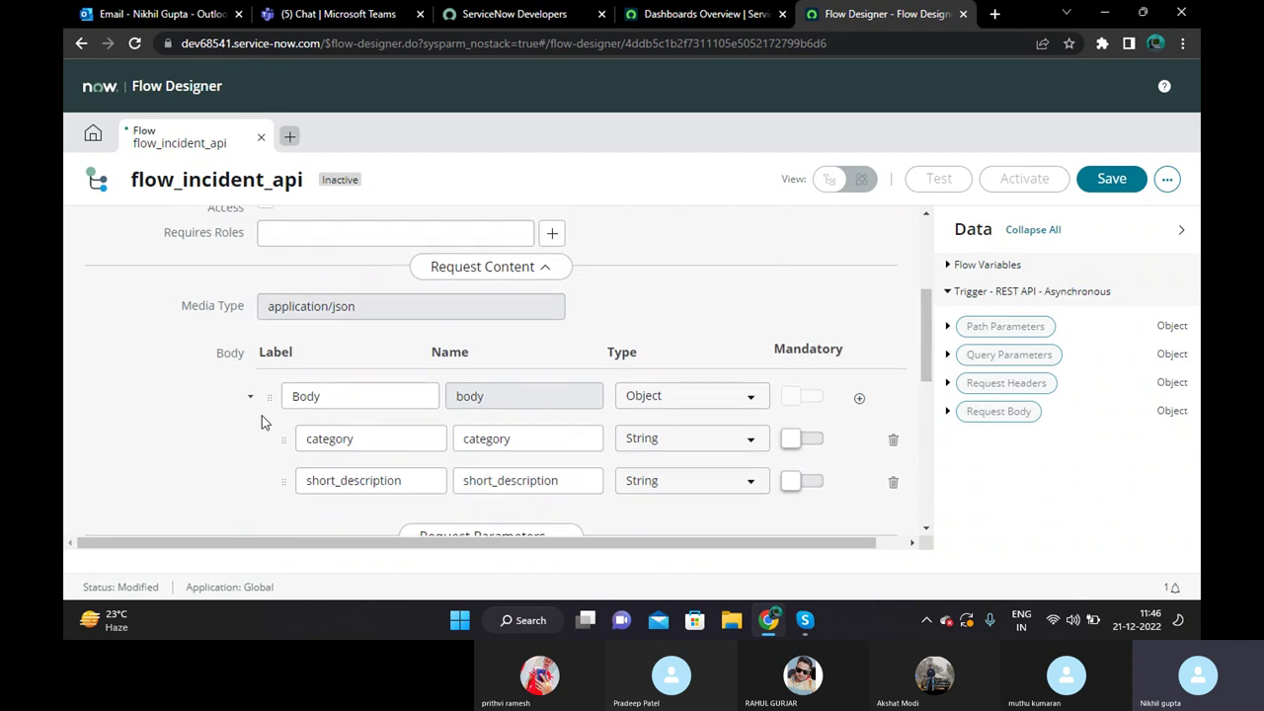
Review the Body's child elements and the path, query and header sections of the trigger's request parameters.
{"action": "scroll", "coordinate": [384, 409], "scroll_direction": "down", "scroll_amount": 1}
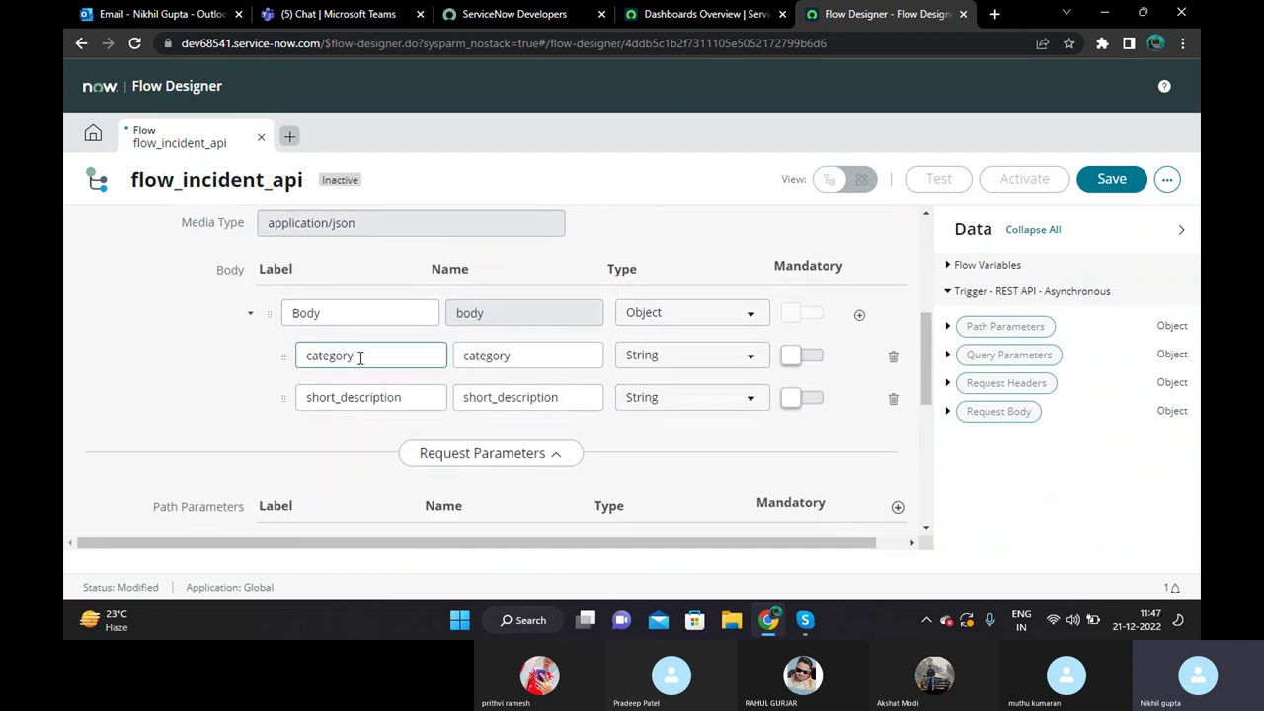
{"action": "scroll", "coordinate": [166, 427], "scroll_direction": "up", "scroll_amount": 4}
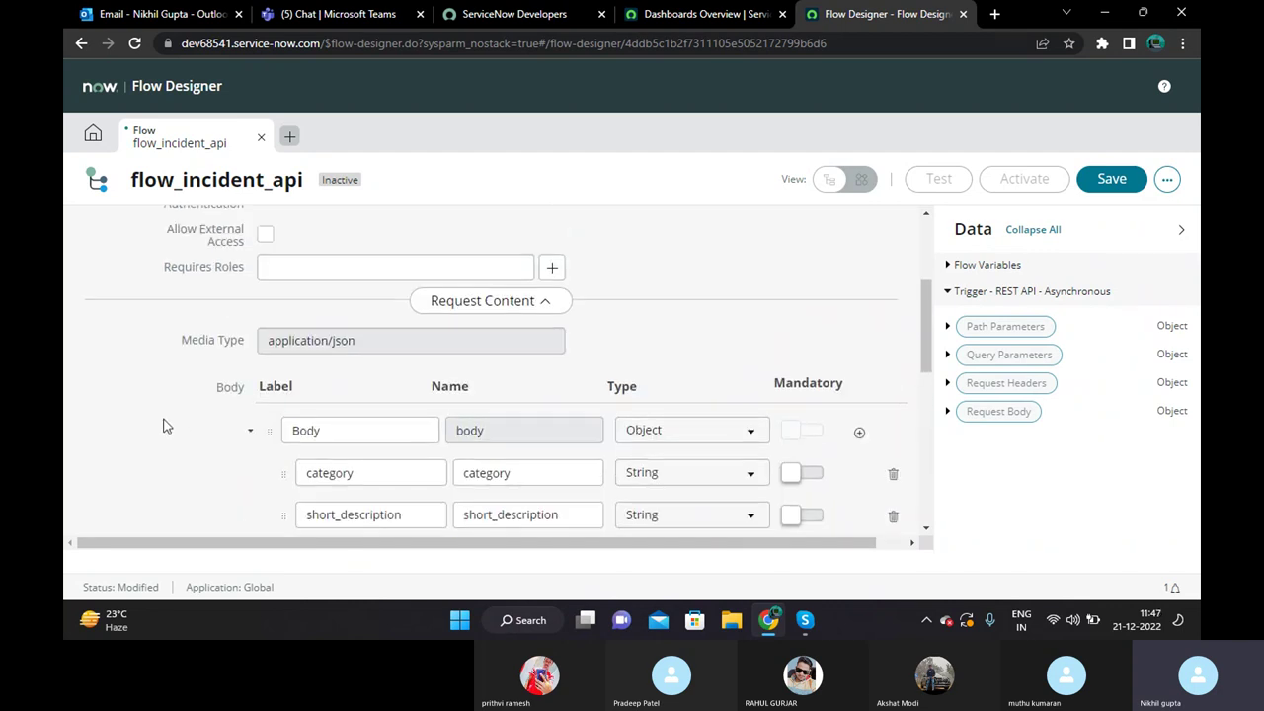
{"action": "scroll", "coordinate": [367, 398], "scroll_direction": "down", "scroll_amount": 1}
{"action": "scroll", "coordinate": [384, 398], "scroll_direction": "down", "scroll_amount": 2}
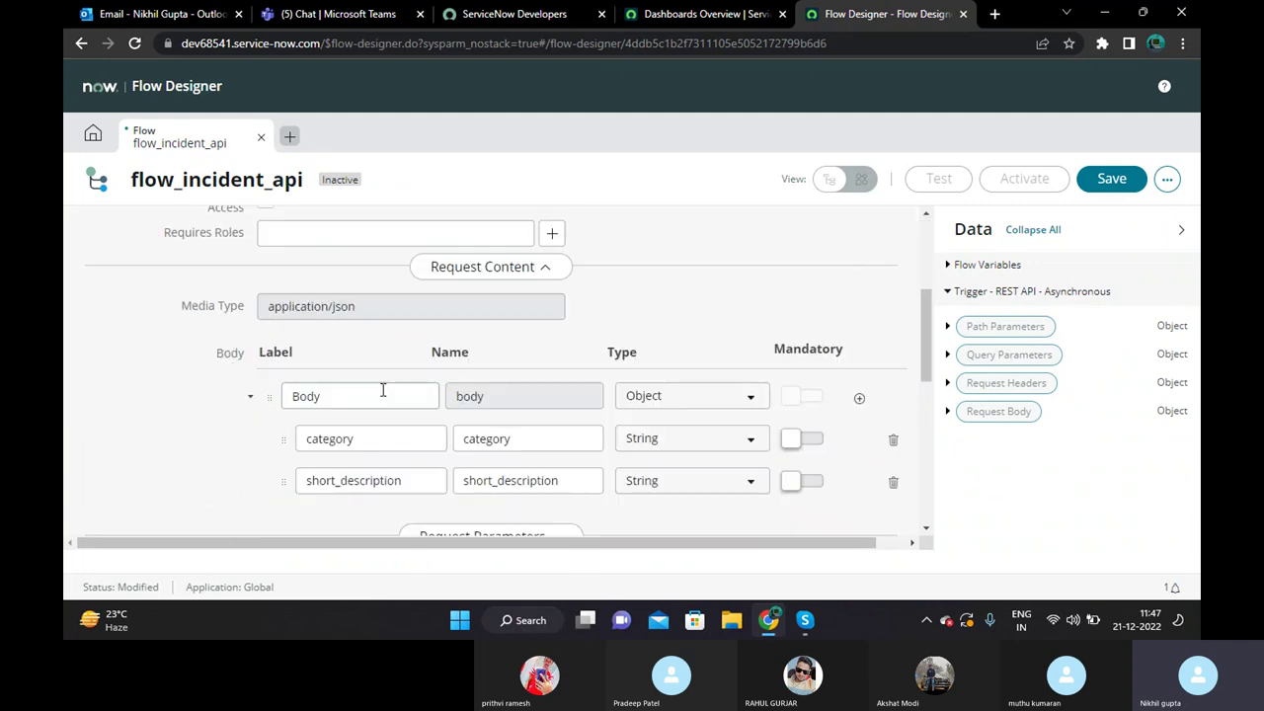
{"action": "scroll", "coordinate": [206, 471], "scroll_direction": "down", "scroll_amount": 3}
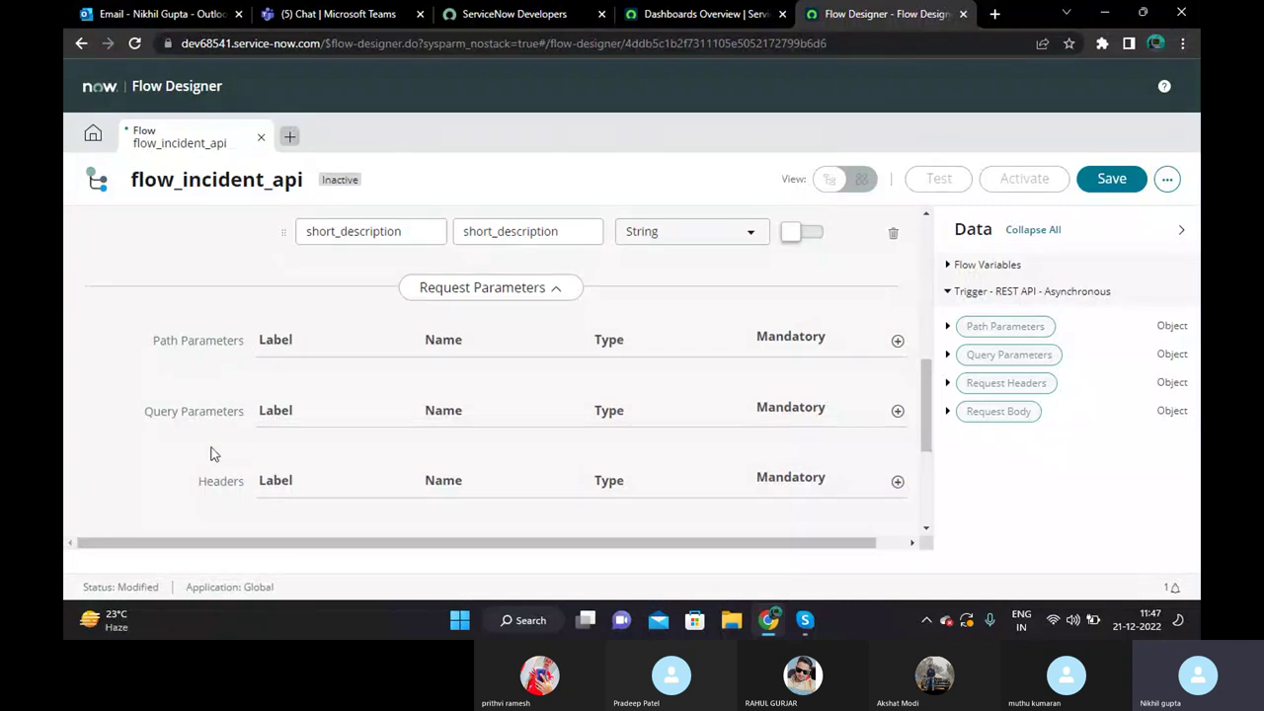
{"action": "scroll", "coordinate": [213, 444], "scroll_direction": "up", "scroll_amount": 1}
Switch to Paint with a blank canvas for sketching an explanation of the request parameters.
{"action": "left_click", "coordinate": [994, 14]}
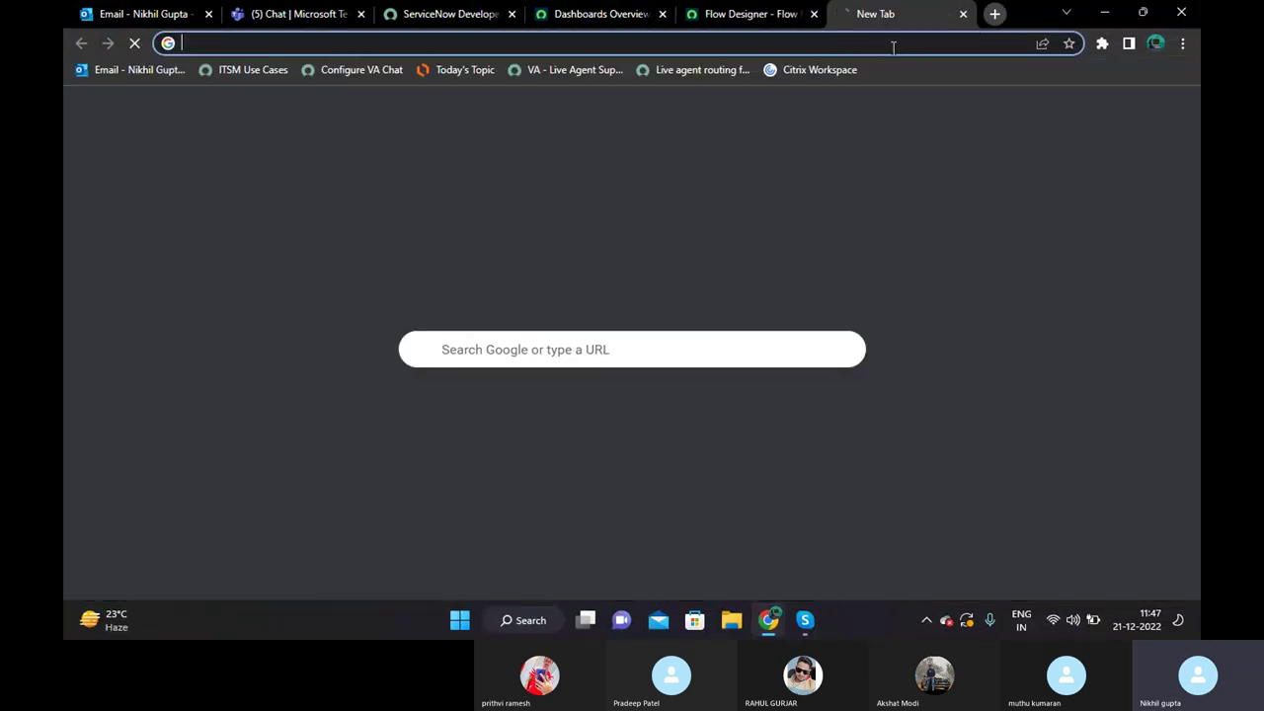
{"action": "left_click", "coordinate": [838, 43]}
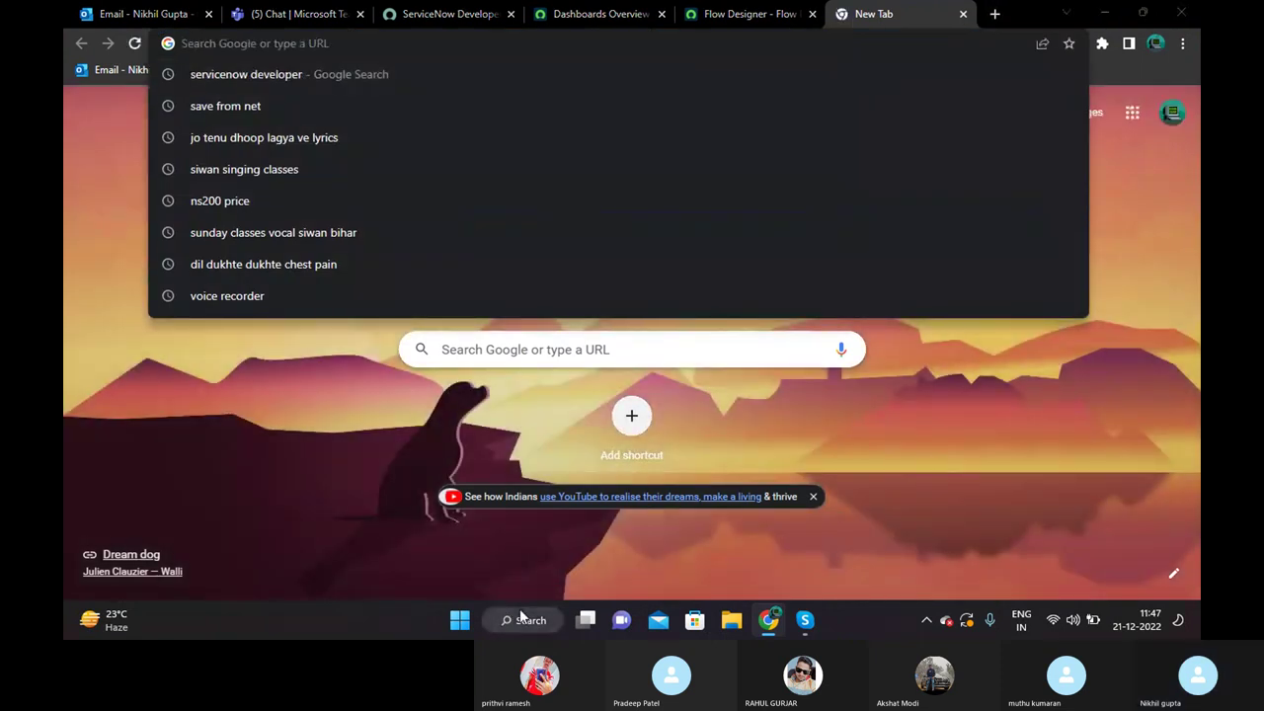
{"action": "left_click", "coordinate": [520, 613]}
{"action": "type", "text": "pai"}
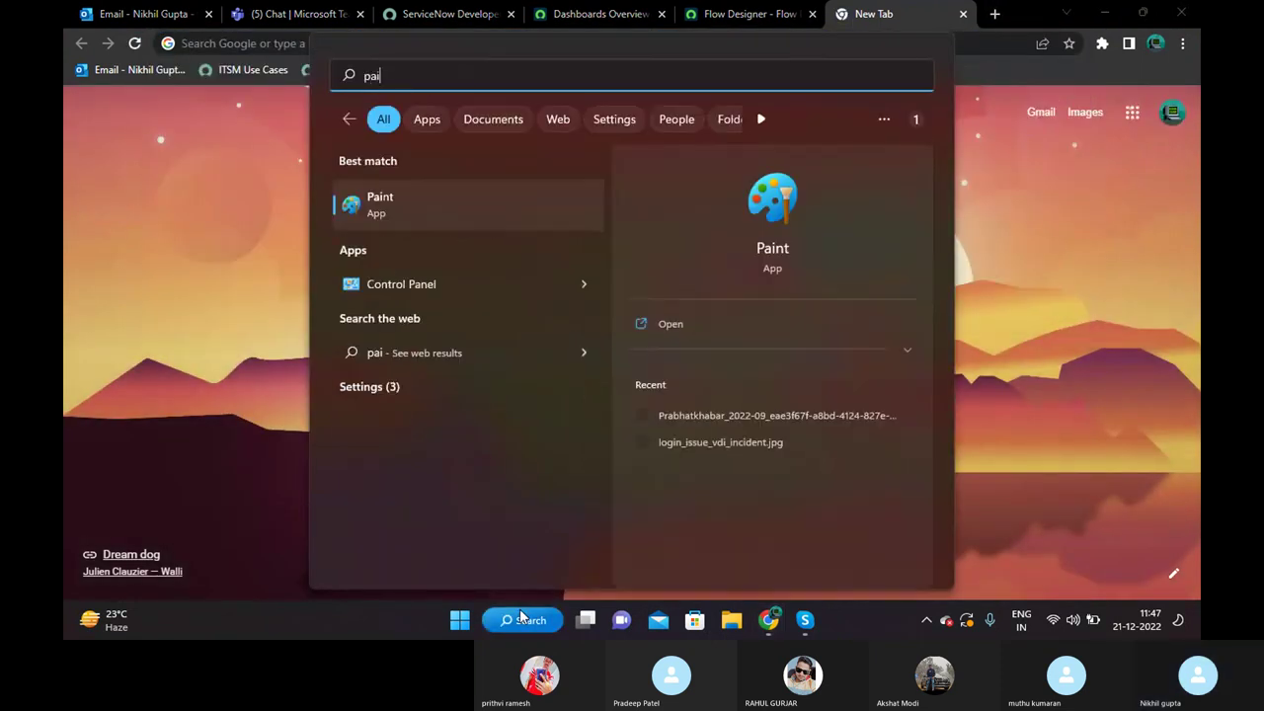
{"action": "left_click", "coordinate": [422, 206]}
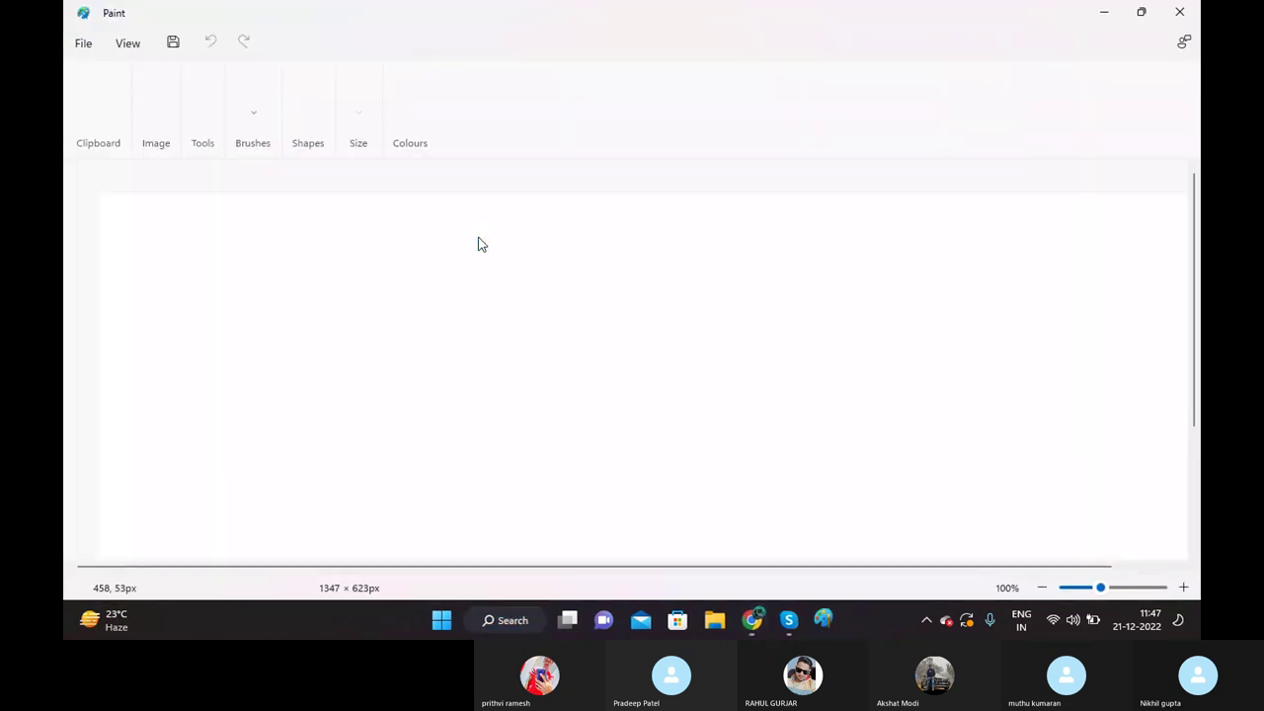
Write the text url_address in black on the upper part of the canvas with the Text tool.
{"action": "left_click", "coordinate": [301, 83]}
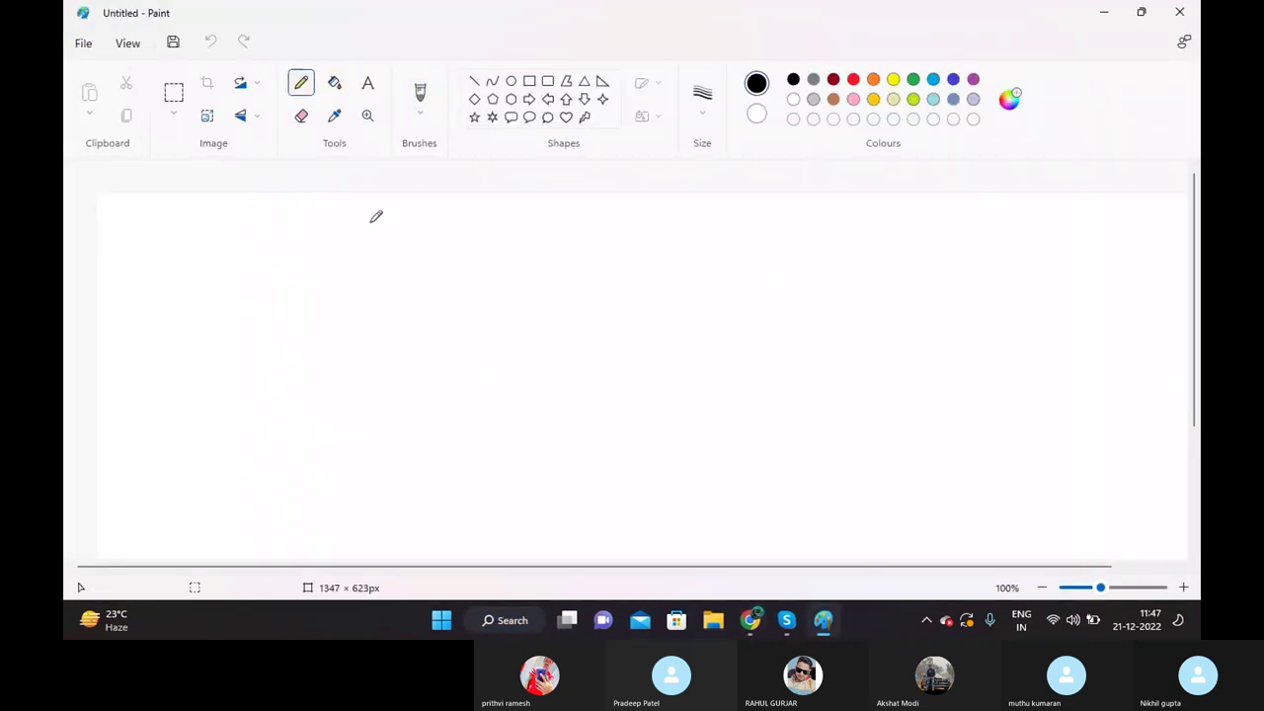
{"action": "left_click", "coordinate": [401, 294]}
{"action": "left_click", "coordinate": [318, 277]}
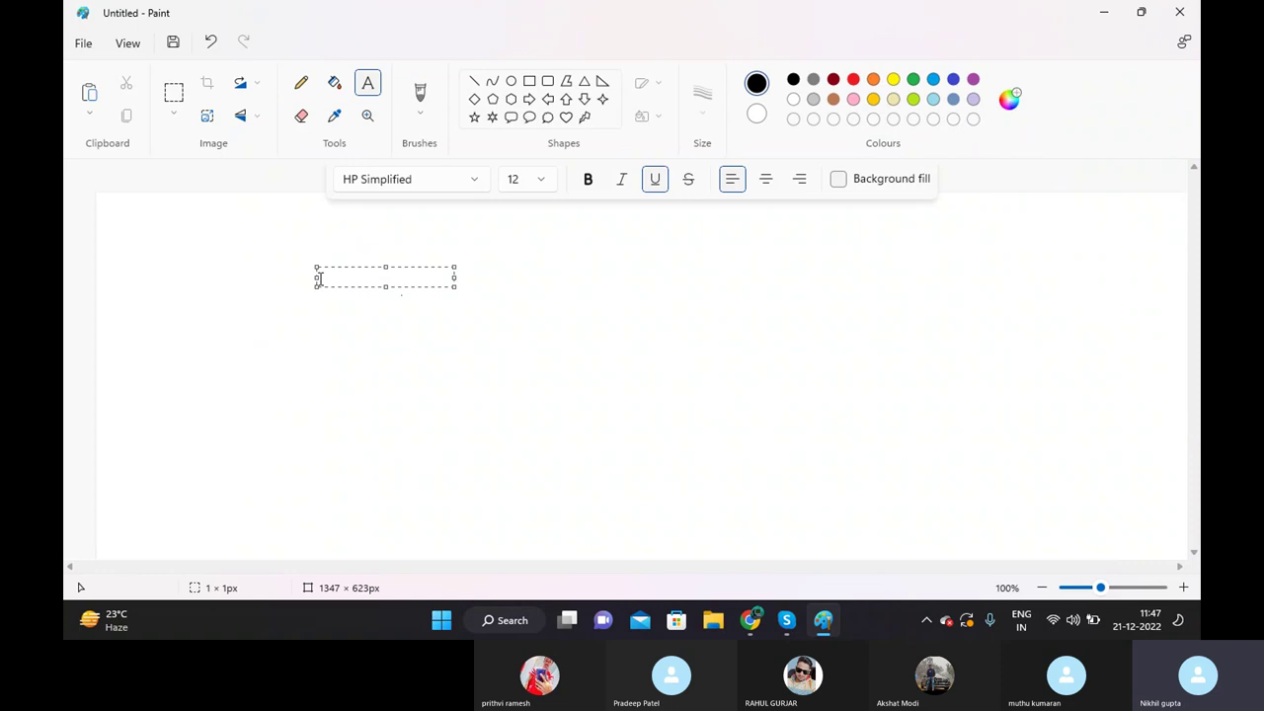
{"action": "type", "text": "url_address"}
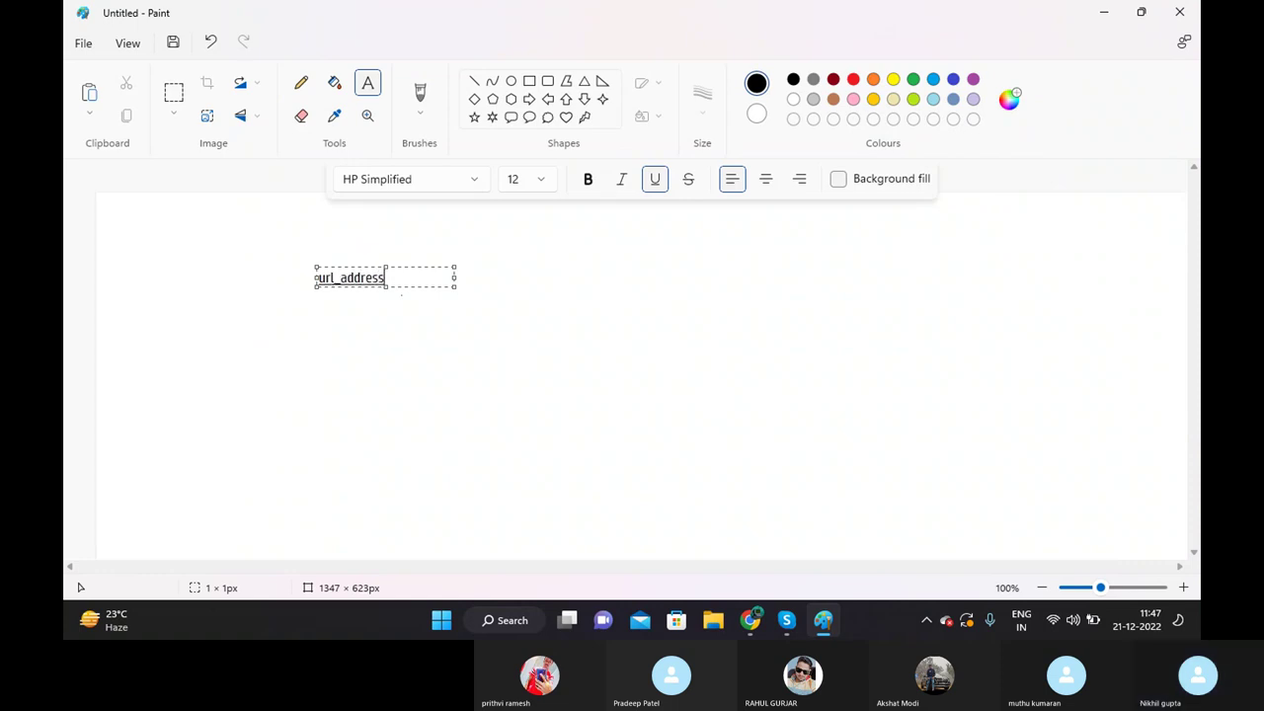
{"action": "left_click", "coordinate": [457, 287]}
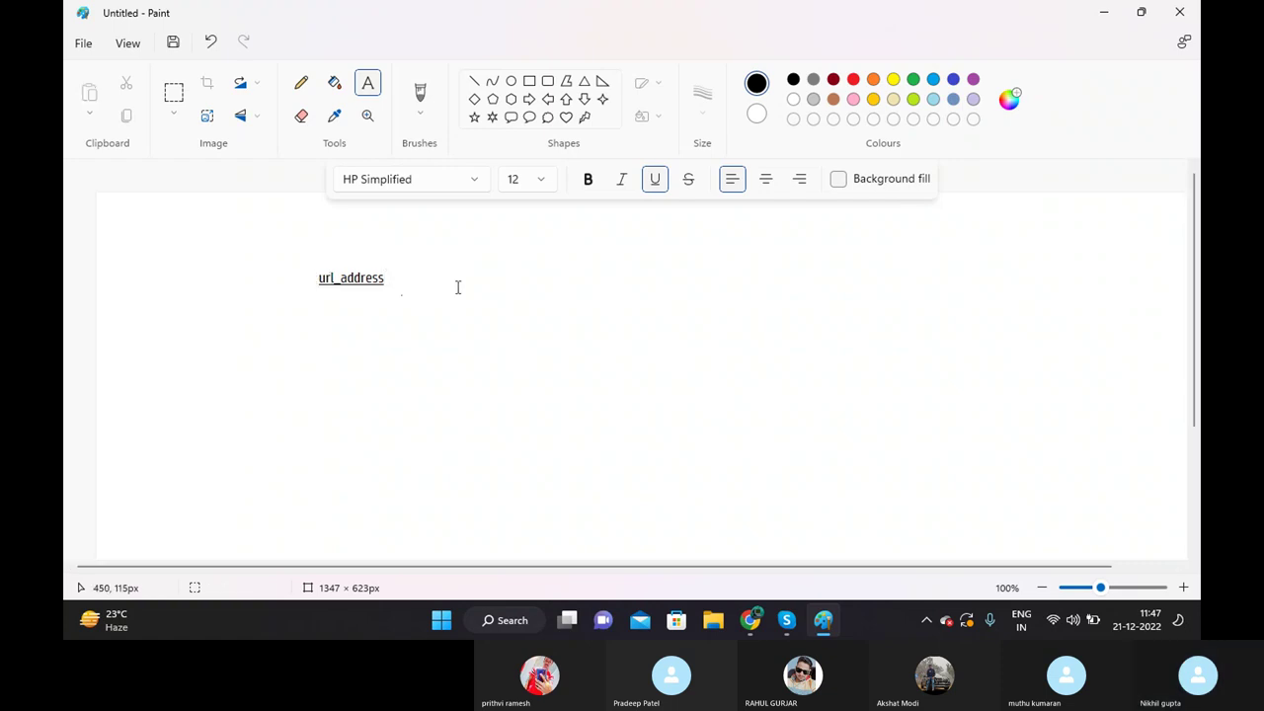
Add a slash directly after the url_address text.
{"action": "left_click", "coordinate": [392, 278]}
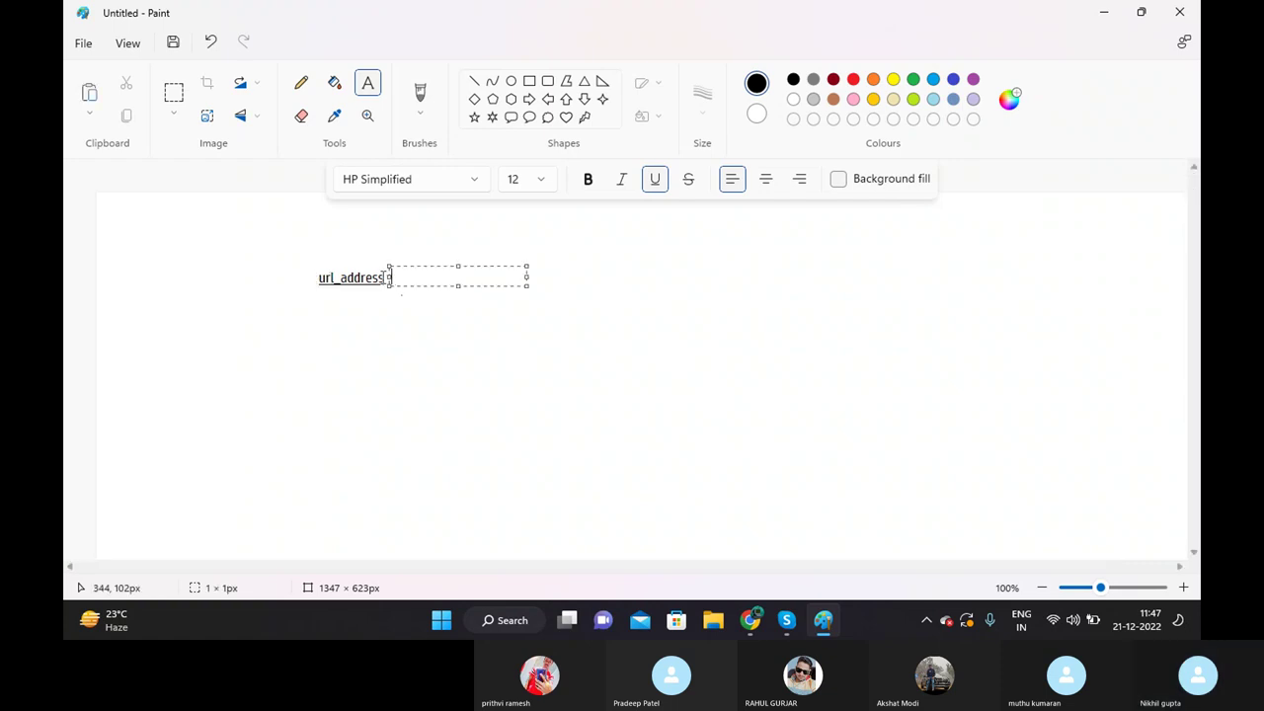
{"action": "left_click", "coordinate": [384, 277]}
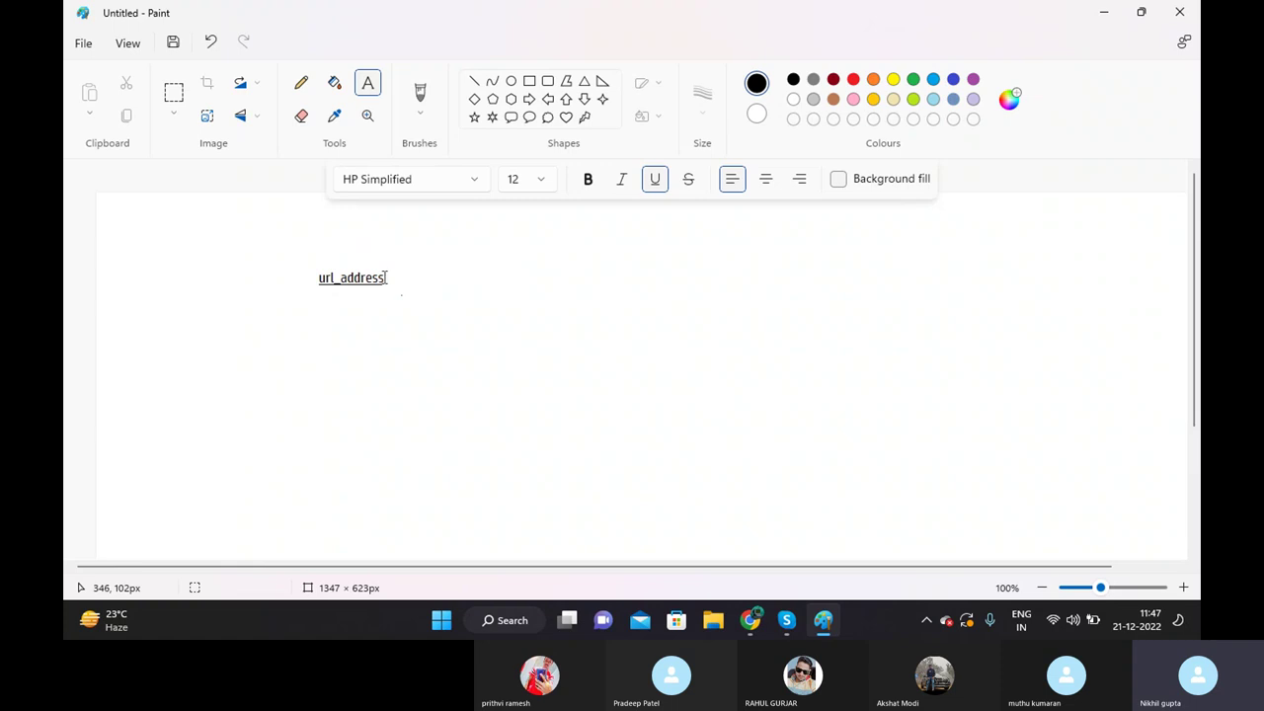
{"action": "left_click", "coordinate": [385, 278]}
{"action": "type", "text": "/"}
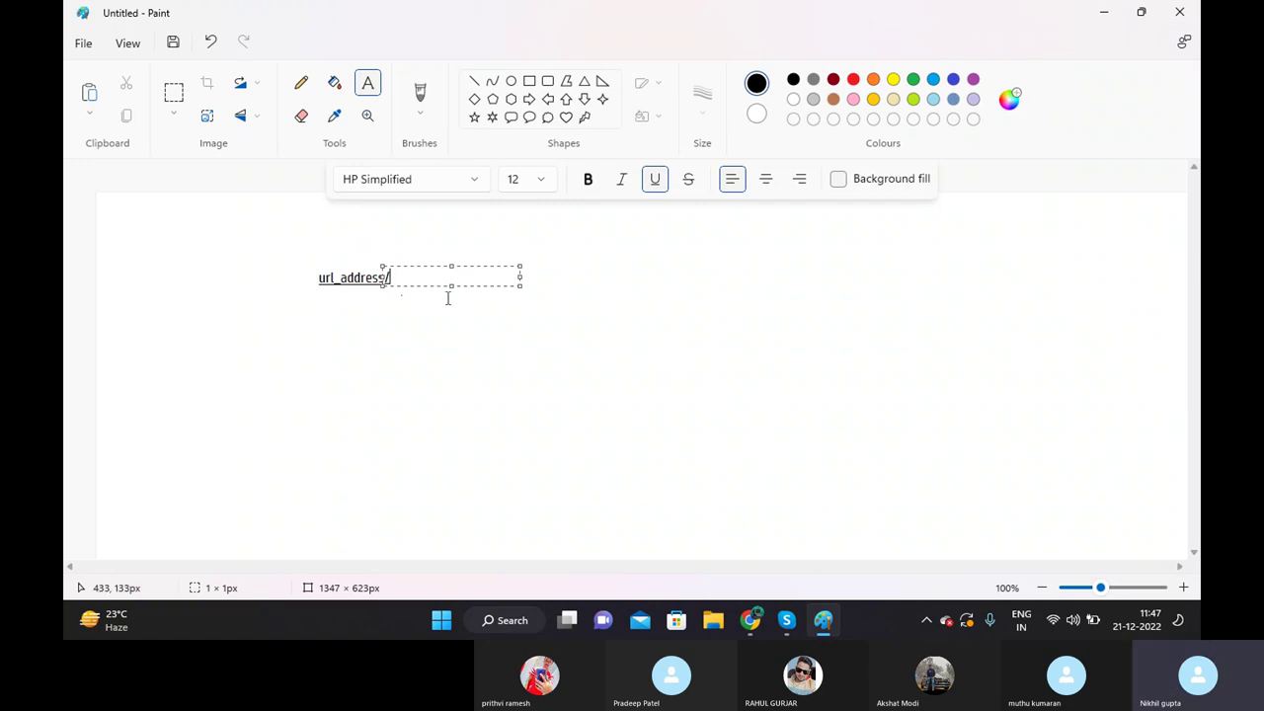
{"action": "left_click", "coordinate": [384, 317]}
Extend the sample URL after the slash with user_id/user_email.
{"action": "left_click", "coordinate": [398, 276]}
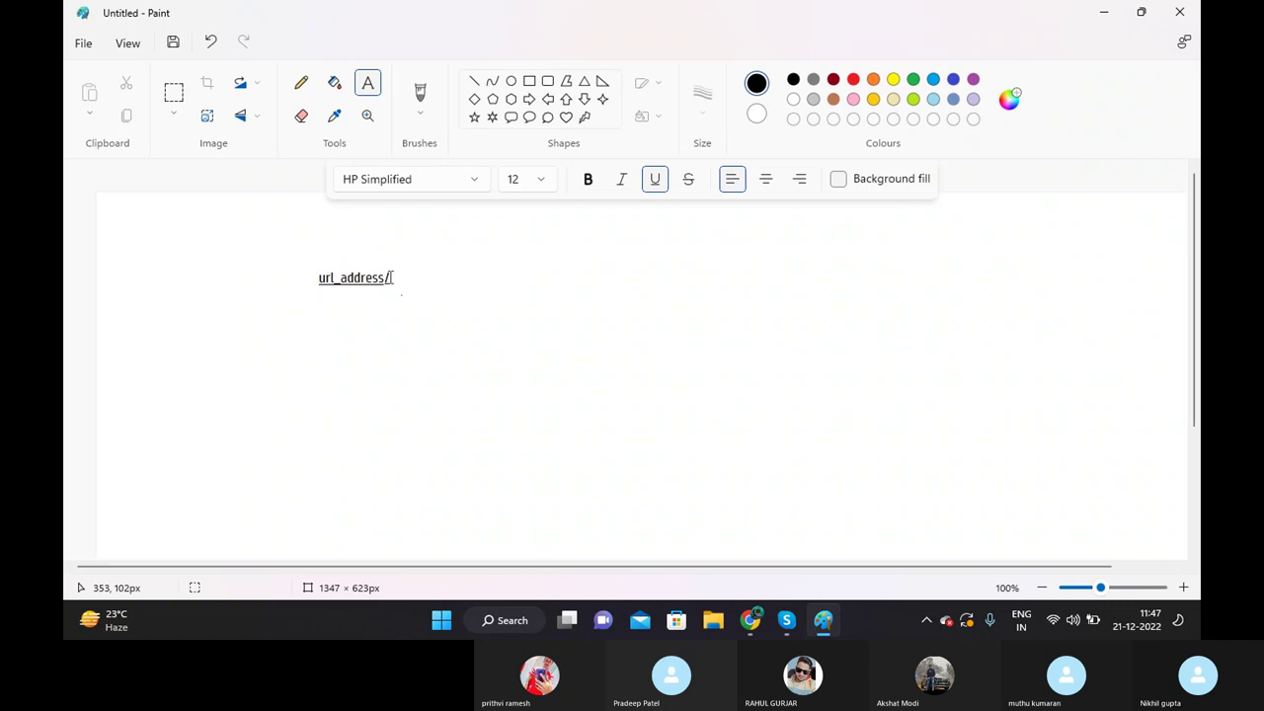
{"action": "key", "text": "BackSpace"}
{"action": "type", "text": "/use"}
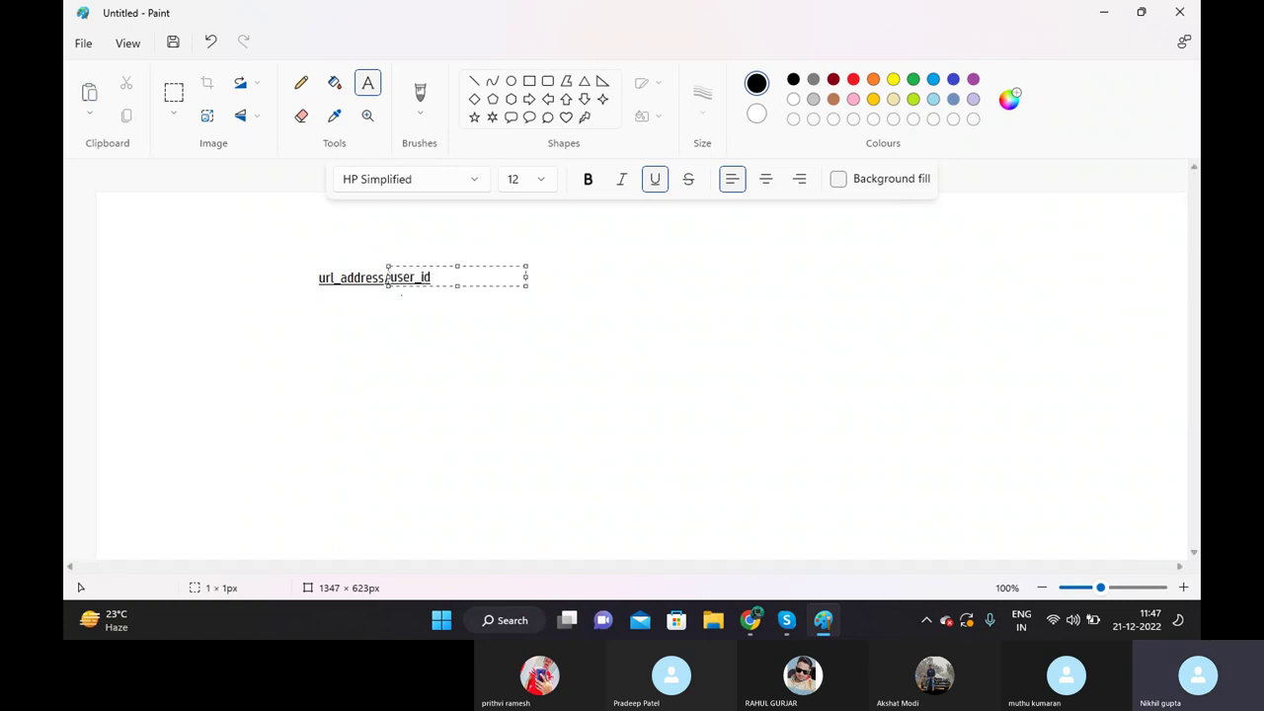
{"action": "type", "text": "r_id/"}
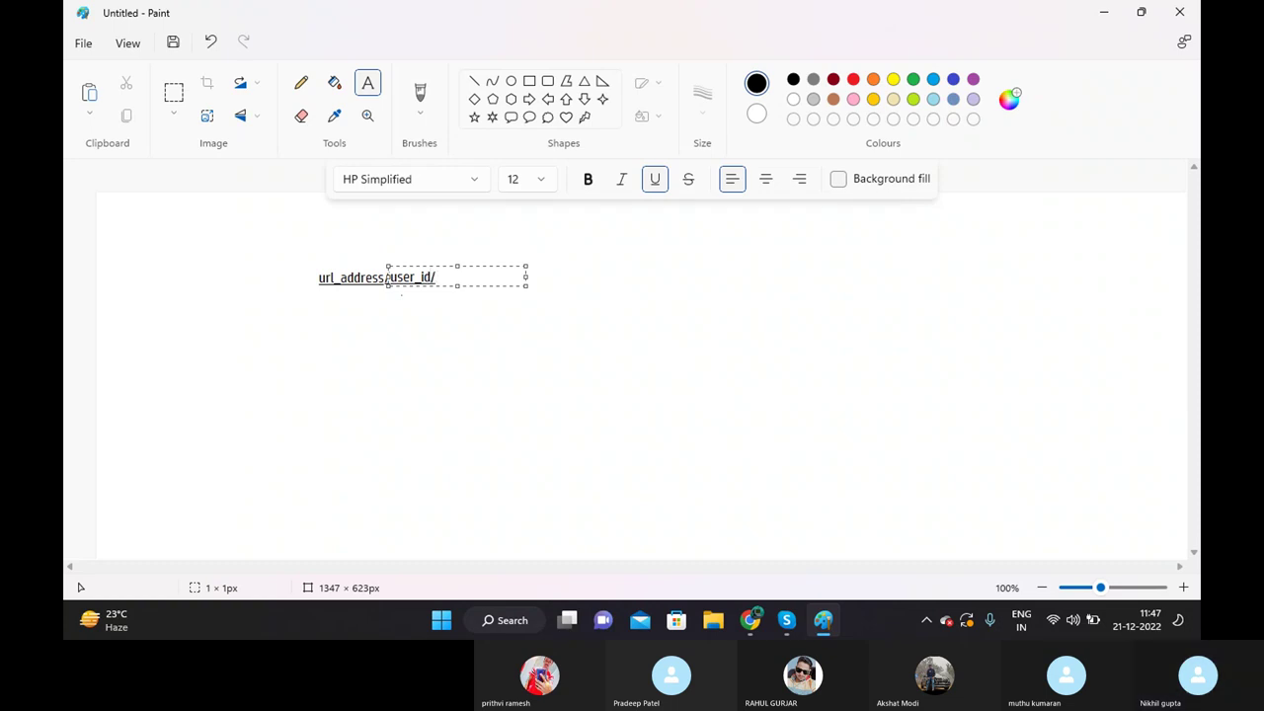
{"action": "type", "text": "user_em"}
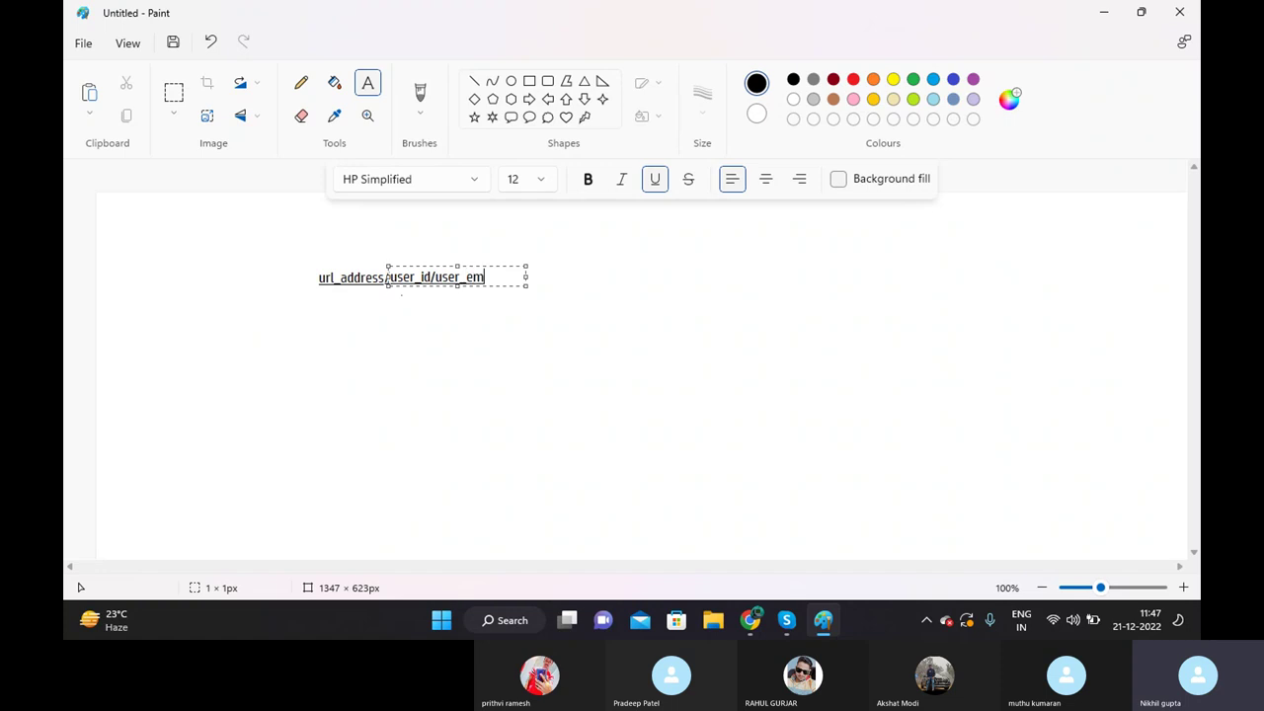
{"action": "type", "text": "ail"}
{"action": "left_click", "coordinate": [522, 276]}
{"action": "left_click", "coordinate": [522, 277]}
Draw dark red pencil lines from user_id and user_email that meet in one arrowhead beside the sample URL.
{"action": "left_click", "coordinate": [833, 79]}
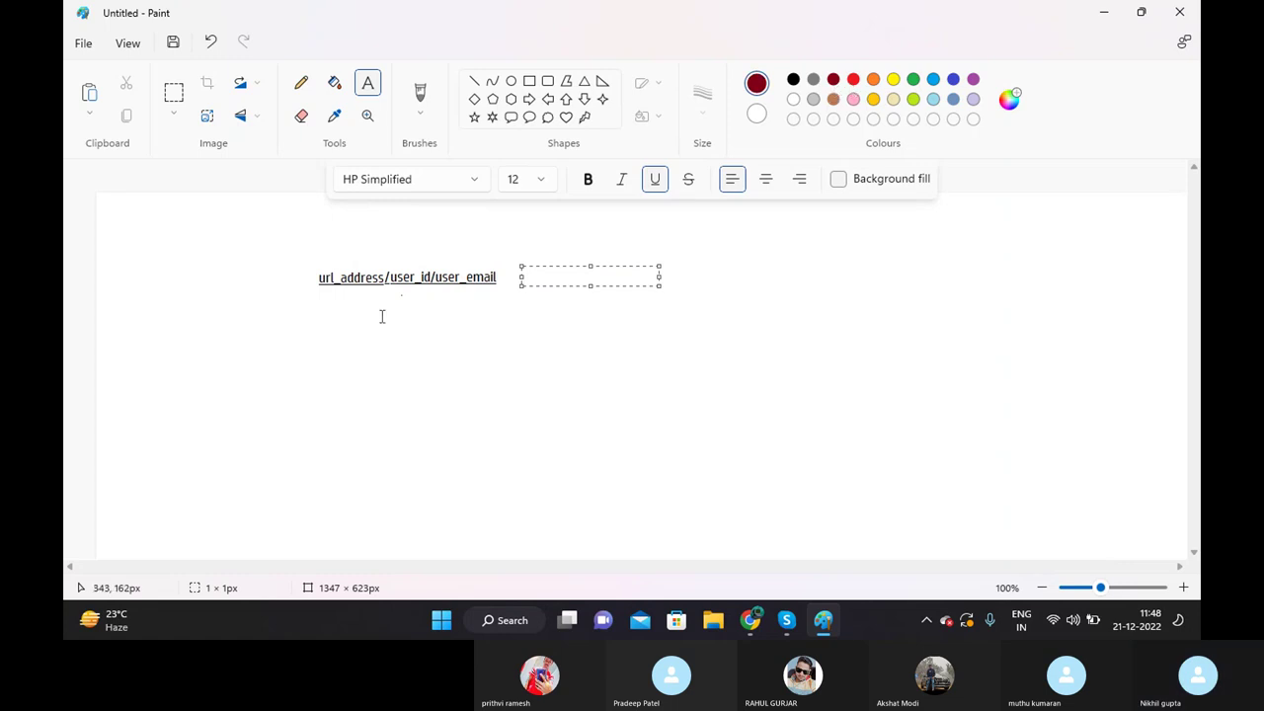
{"action": "left_click", "coordinate": [304, 87]}
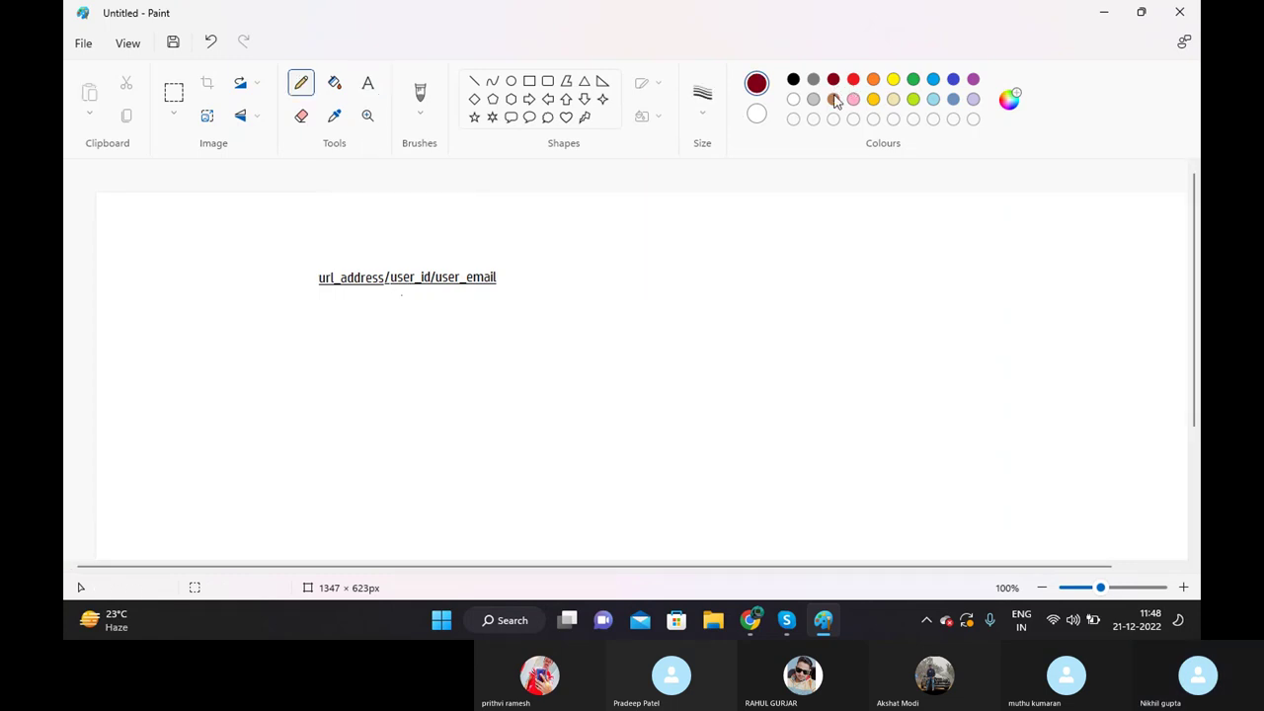
{"action": "left_click_drag", "start_coordinate": [410, 268], "coordinate": [680, 234]}
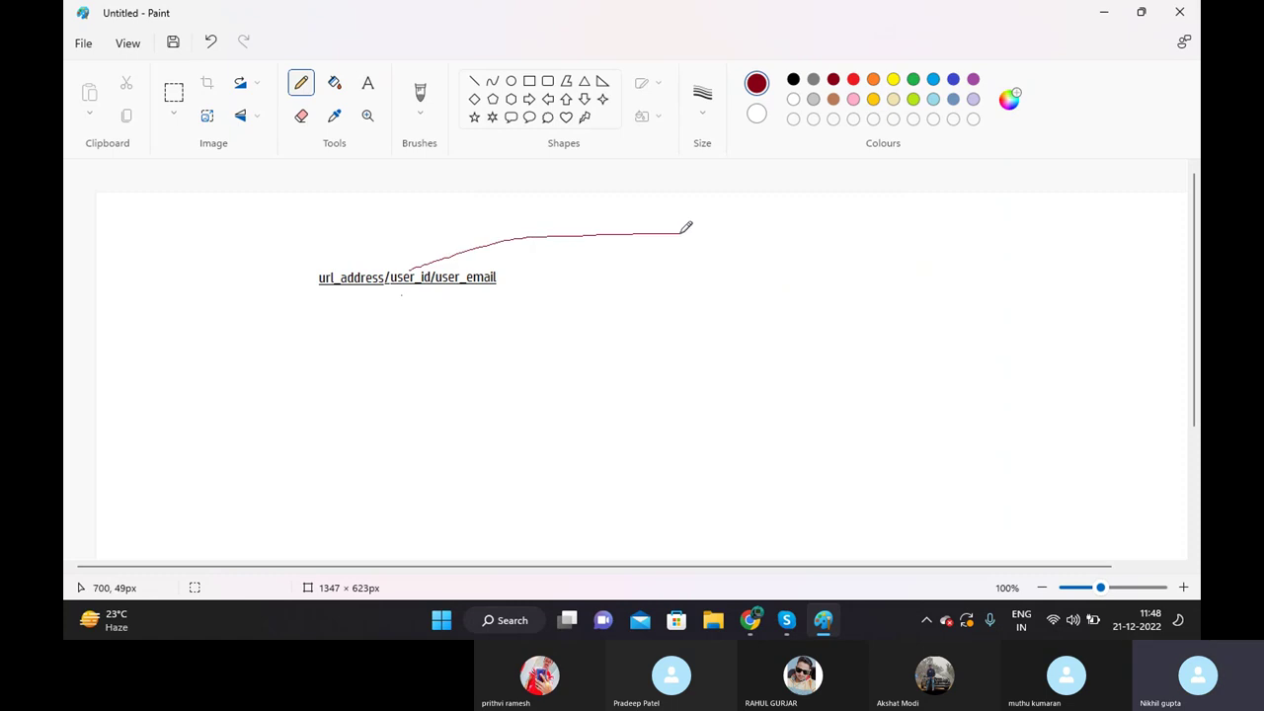
{"action": "mouse_move", "coordinate": [463, 268]}
{"action": "left_mouse_down"}
{"action": "mouse_move", "coordinate": [730, 235]}
{"action": "mouse_move", "coordinate": [724, 276]}
{"action": "left_mouse_up"}
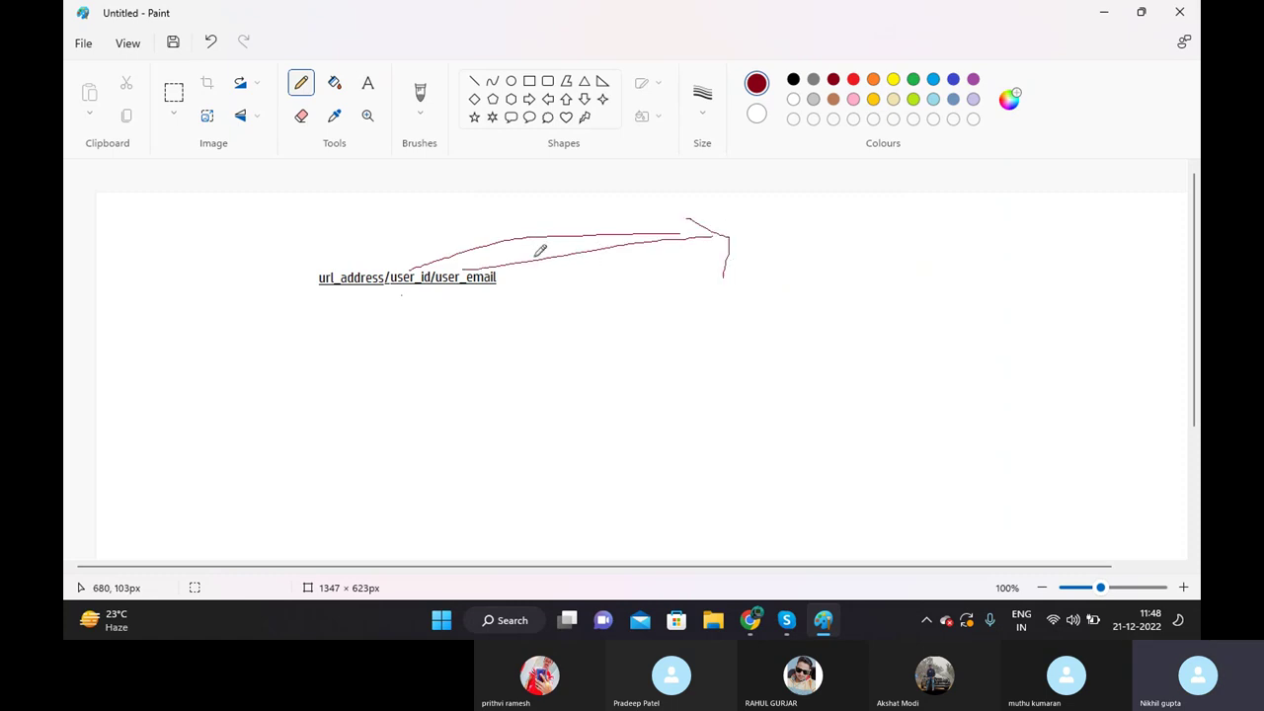
Label the tip of the dark red arrow with the text Path parameters.
{"action": "left_click", "coordinate": [749, 222]}
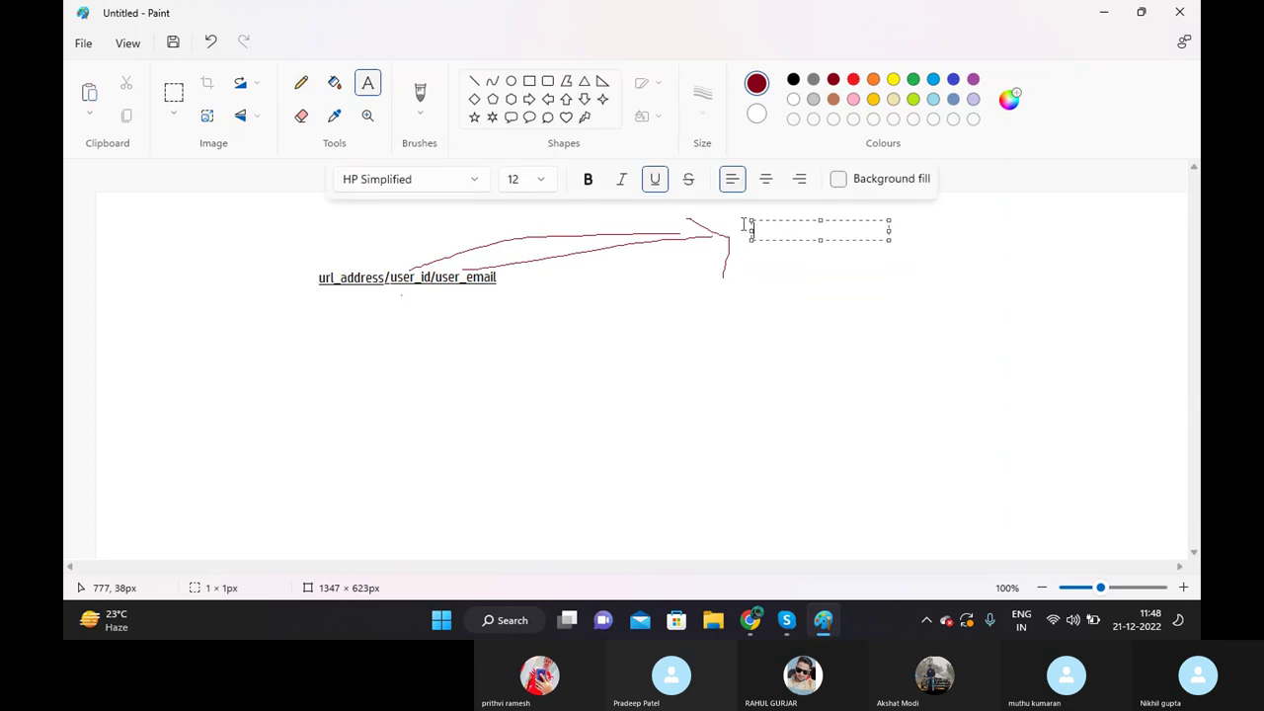
{"action": "type", "text": "Path pa"}
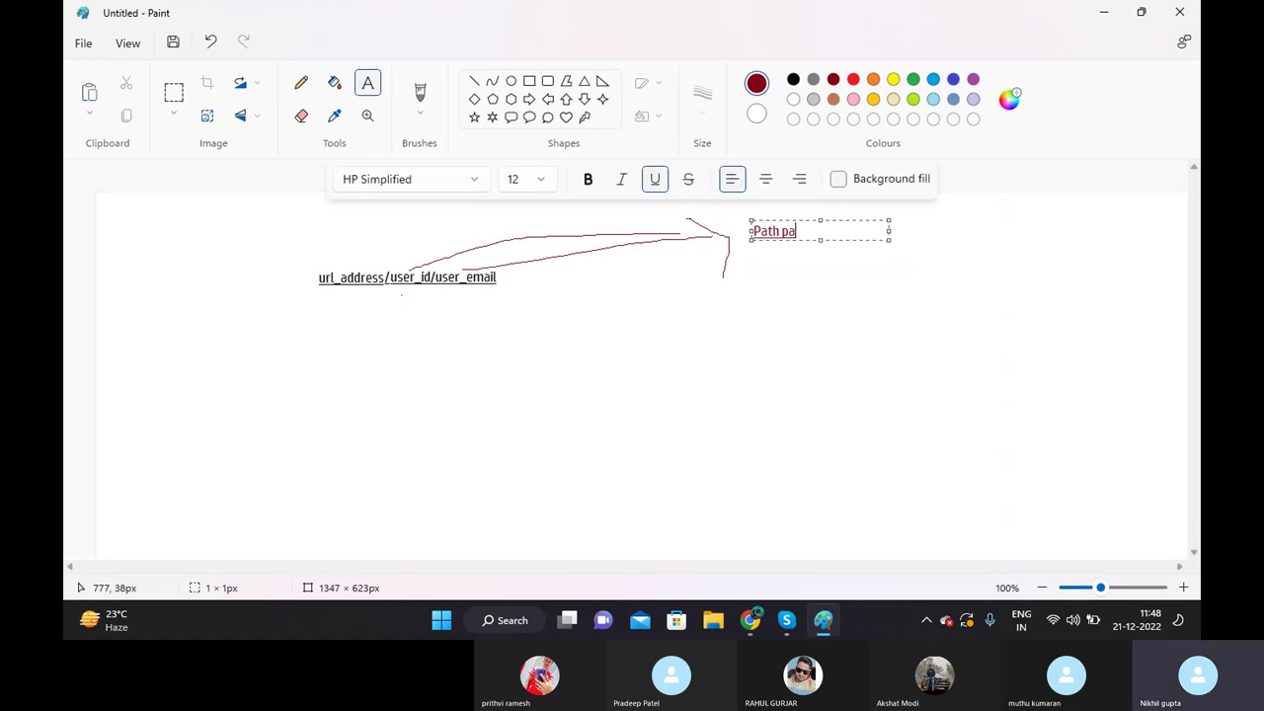
{"action": "type", "text": "rame"}
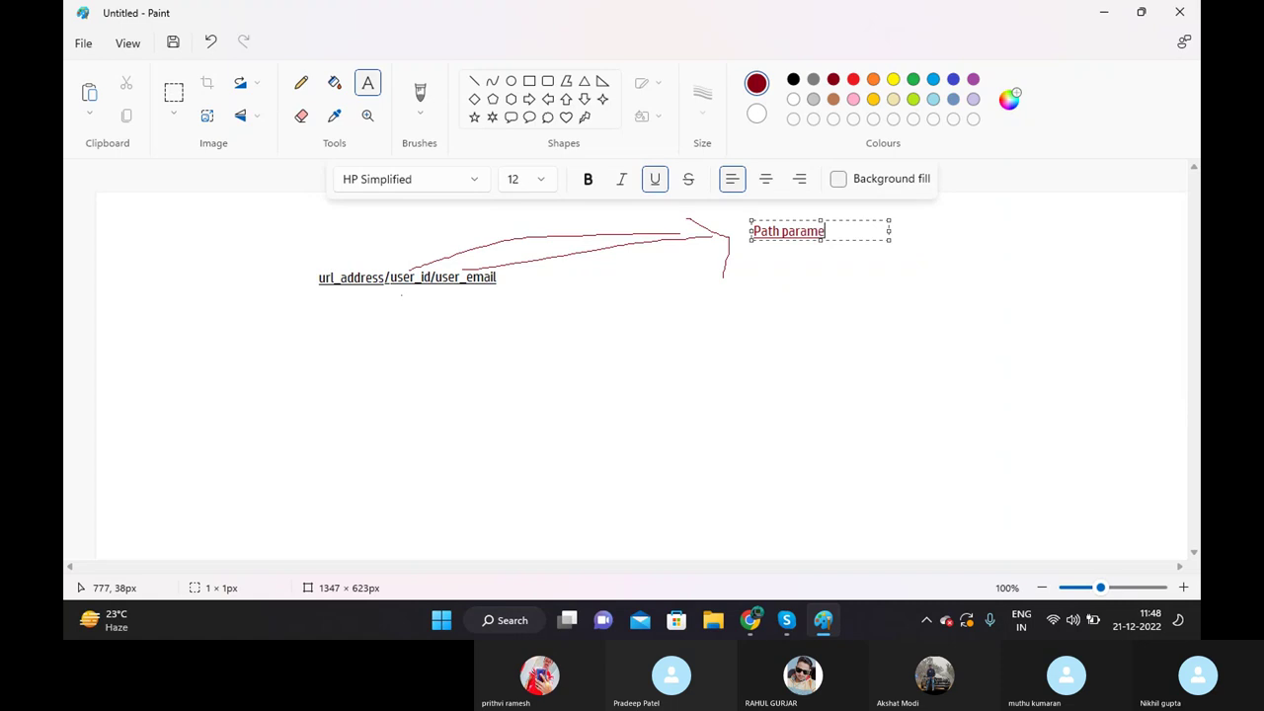
{"action": "type", "text": "ters"}
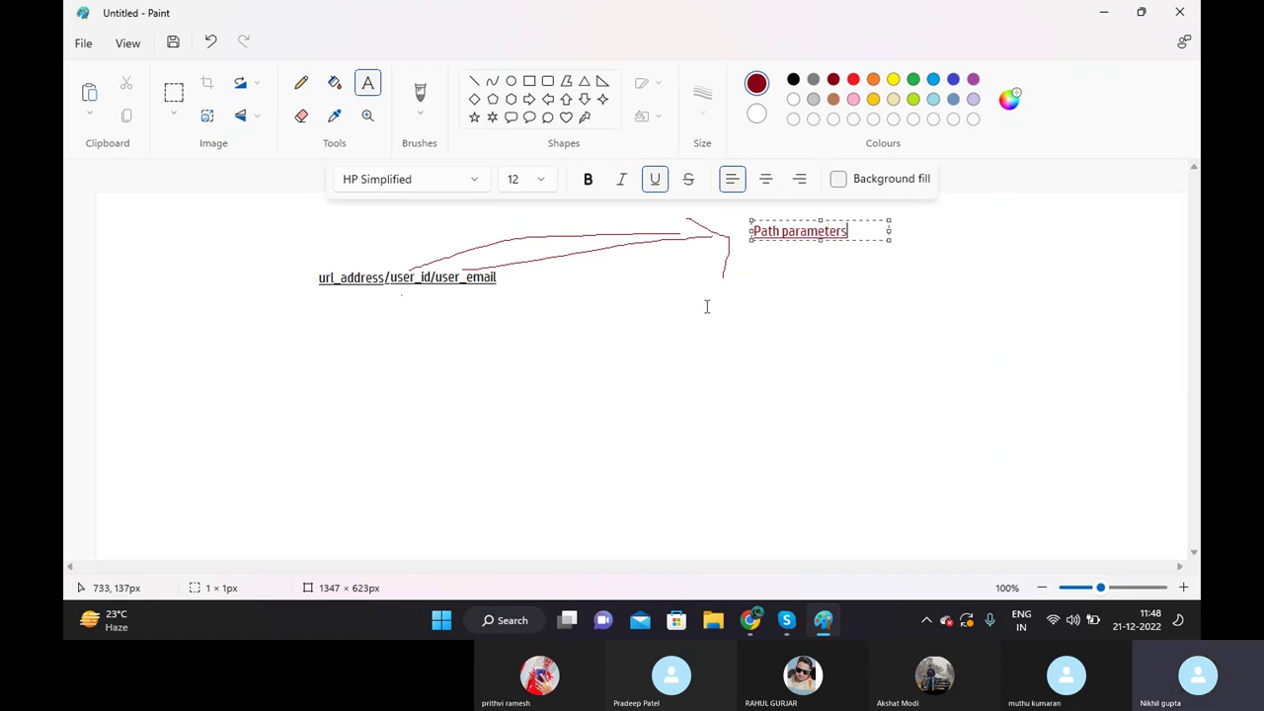
{"action": "left_click", "coordinate": [705, 305]}
Write a second sample URL, url_address?id=abc&, in dark red below the first one.
{"action": "left_click", "coordinate": [431, 367]}
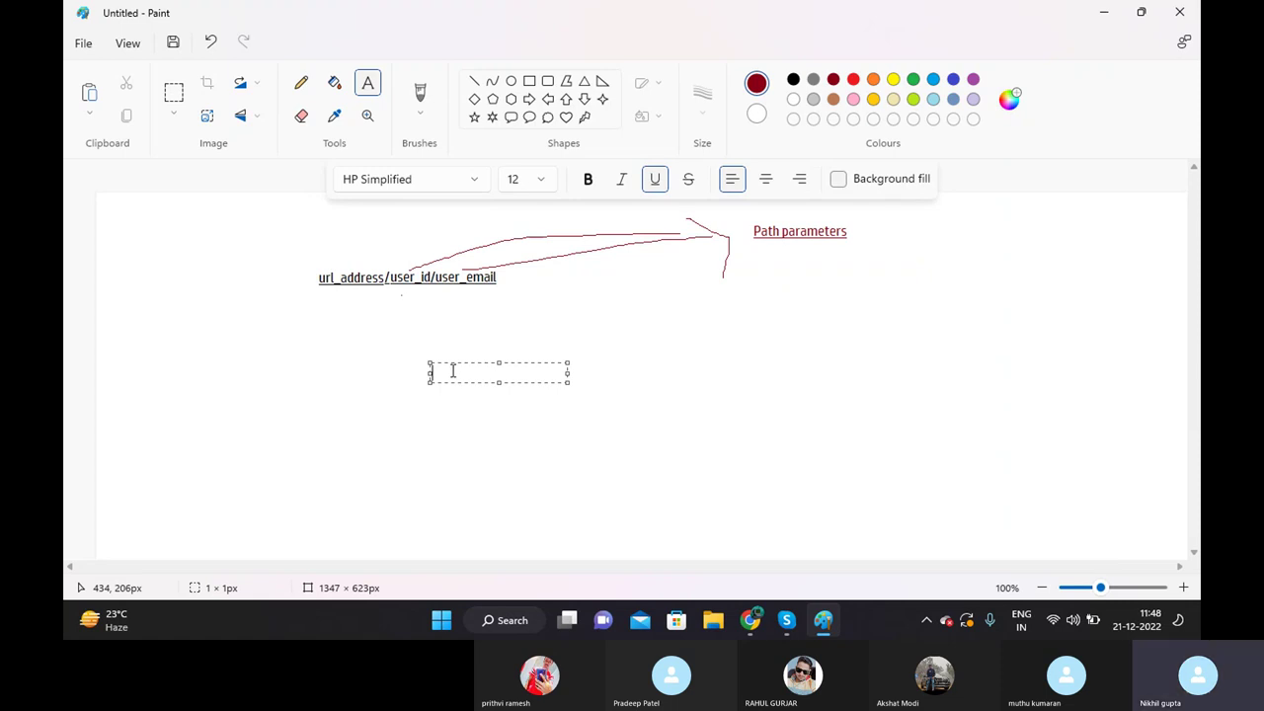
{"action": "type", "text": "url_address?id="}
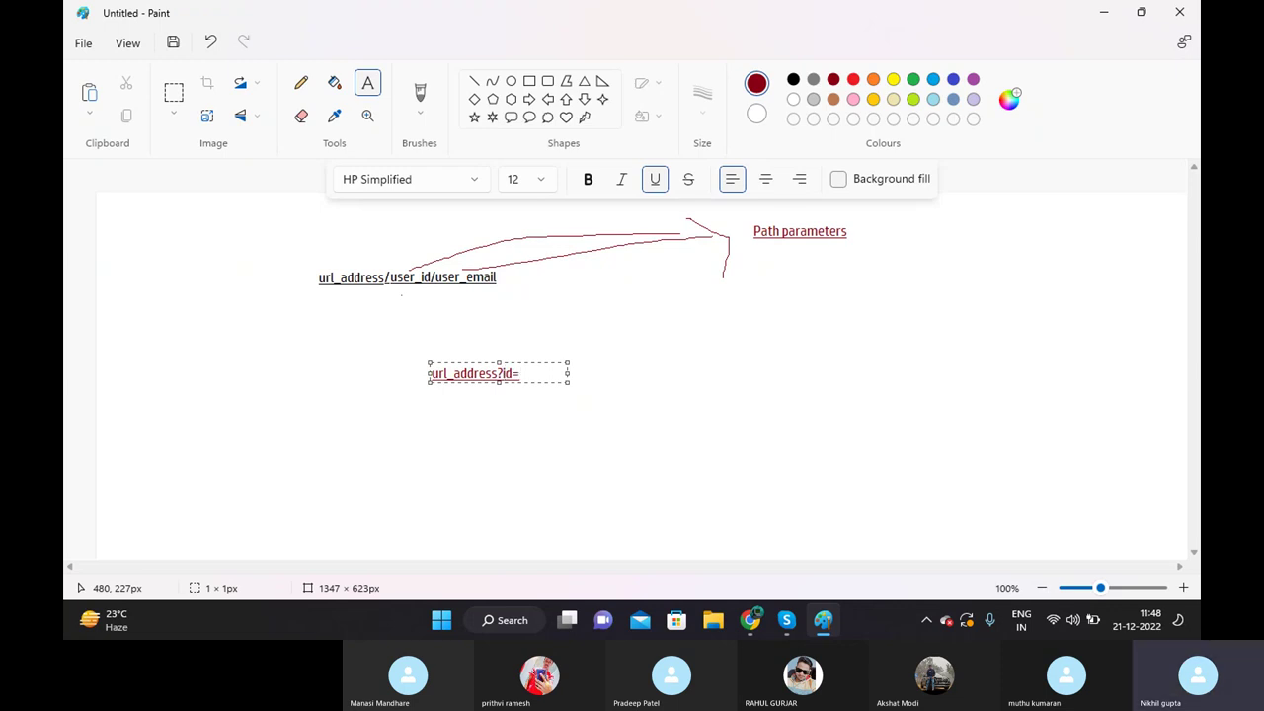
{"action": "type", "text": "bc&"}
{"action": "left_click", "coordinate": [514, 417]}
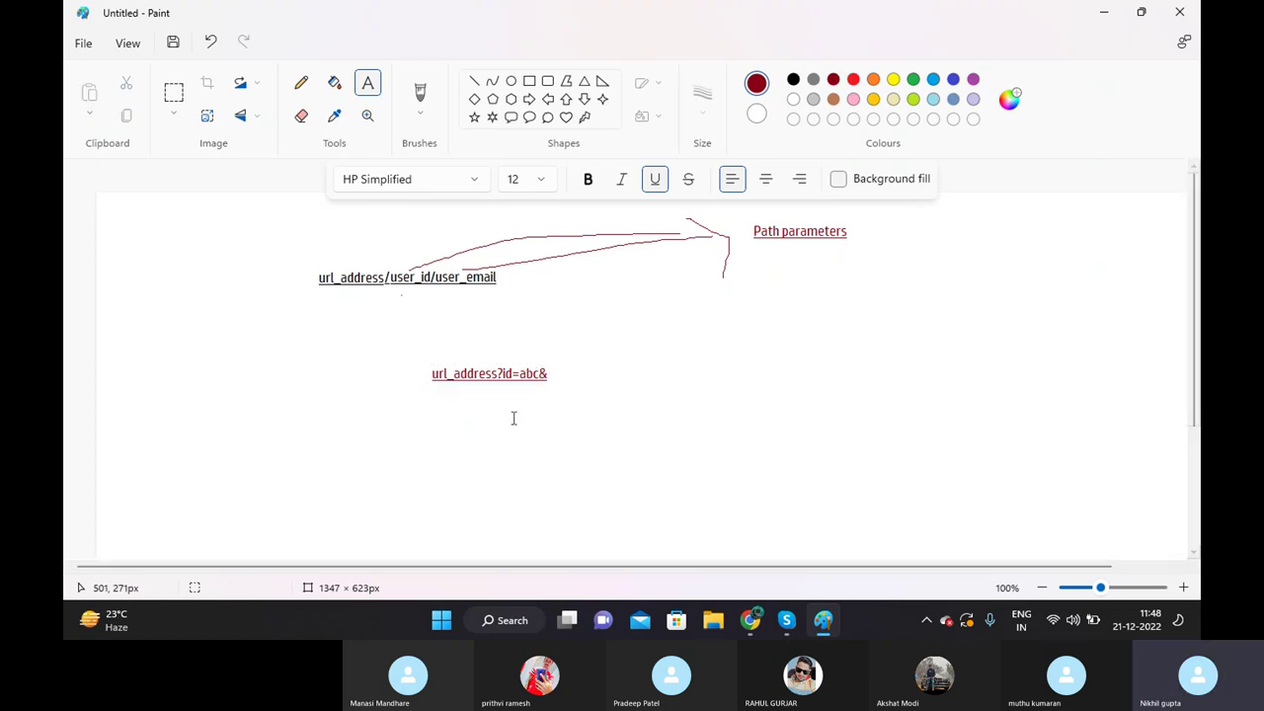
{"action": "left_click", "coordinate": [496, 361]}
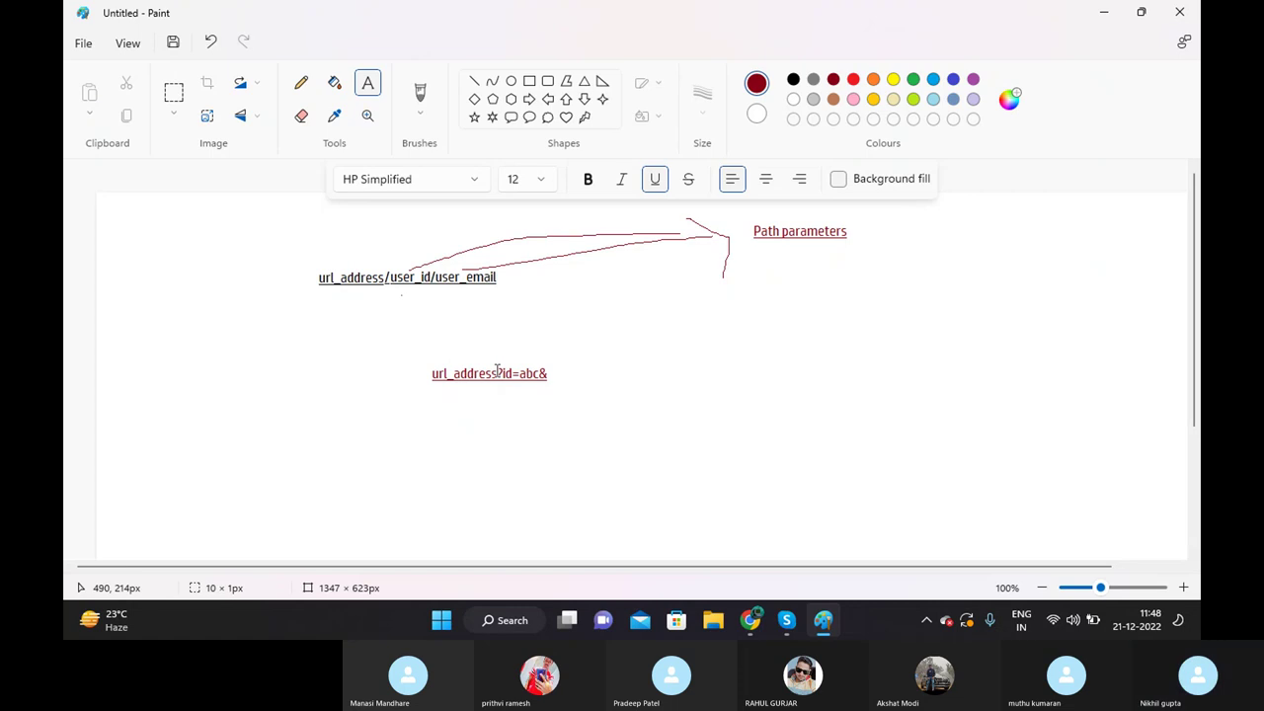
{"action": "left_click", "coordinate": [523, 393]}
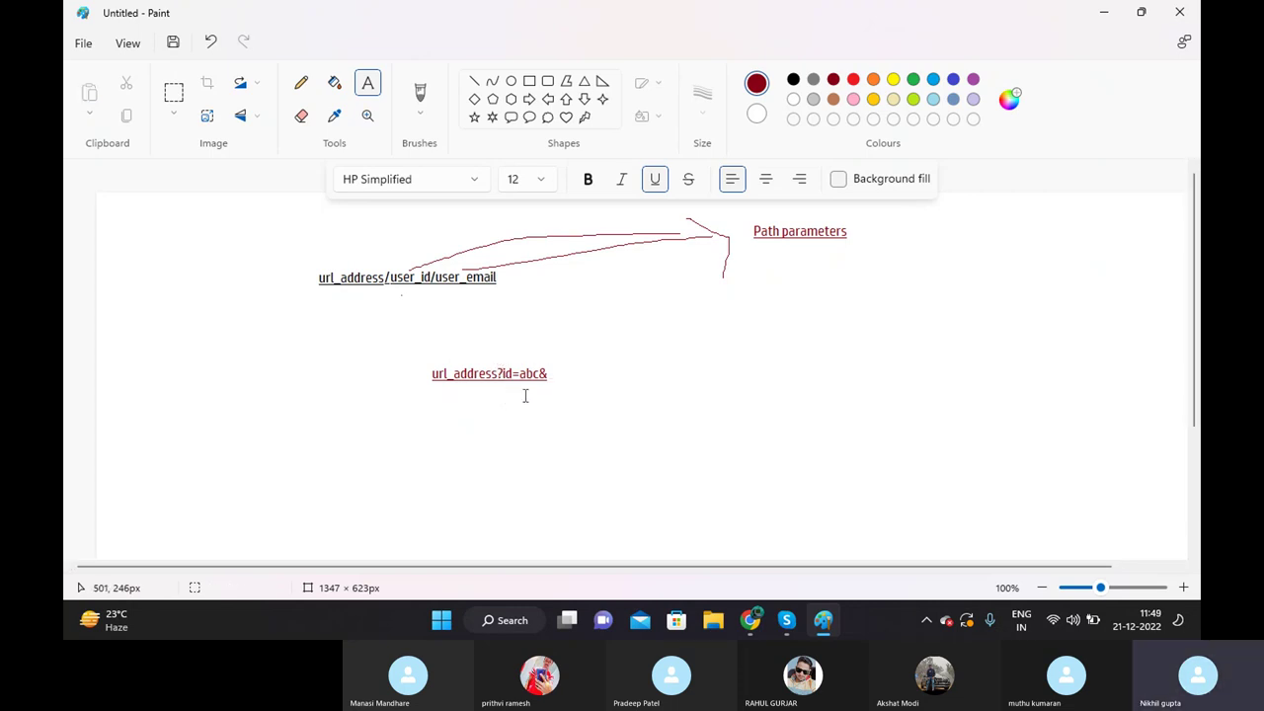
Circle the ?id=abc& part of the second URL in red pencil and draw an arrow leading away from it.
{"action": "left_click", "coordinate": [296, 85]}
{"action": "left_click", "coordinate": [854, 81]}
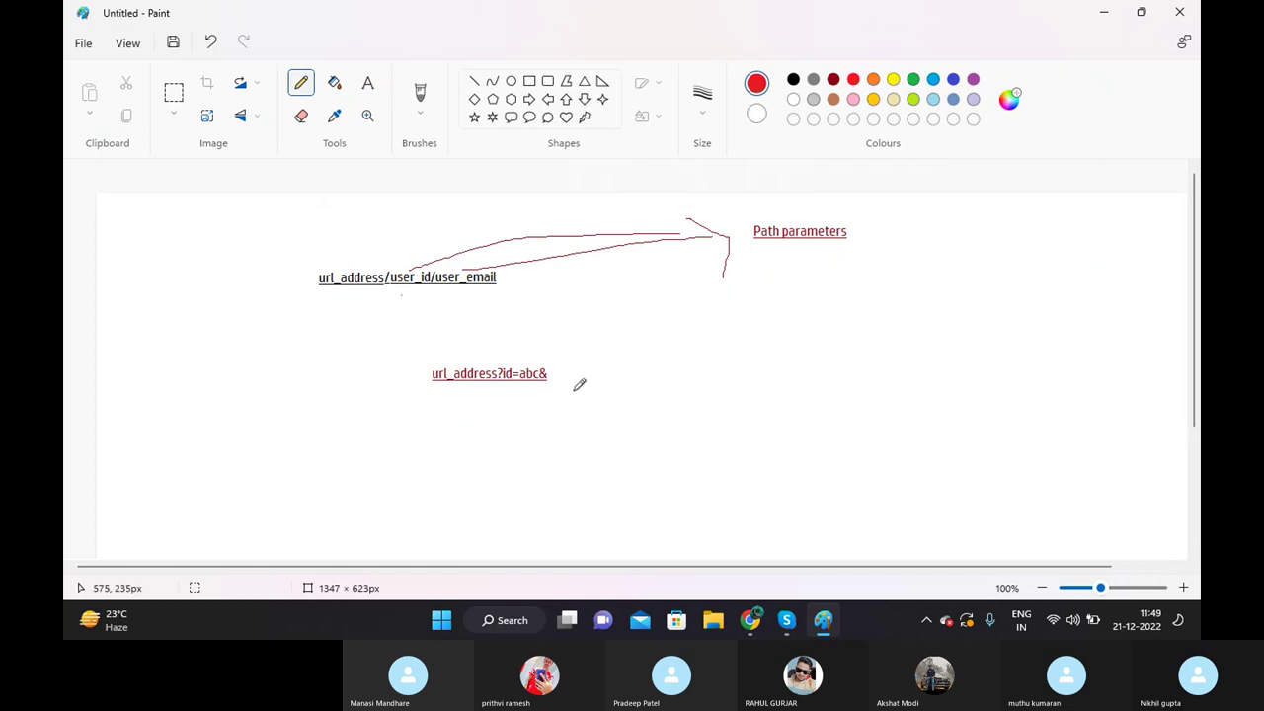
{"action": "mouse_move", "coordinate": [500, 361]}
{"action": "left_mouse_down"}
{"action": "mouse_move", "coordinate": [506, 393]}
{"action": "mouse_move", "coordinate": [516, 355]}
{"action": "mouse_move", "coordinate": [499, 359]}
{"action": "left_mouse_up"}
{"action": "mouse_move", "coordinate": [595, 379]}
{"action": "left_mouse_down"}
{"action": "mouse_move", "coordinate": [793, 297]}
{"action": "mouse_move", "coordinate": [785, 385]}
{"action": "left_mouse_up"}
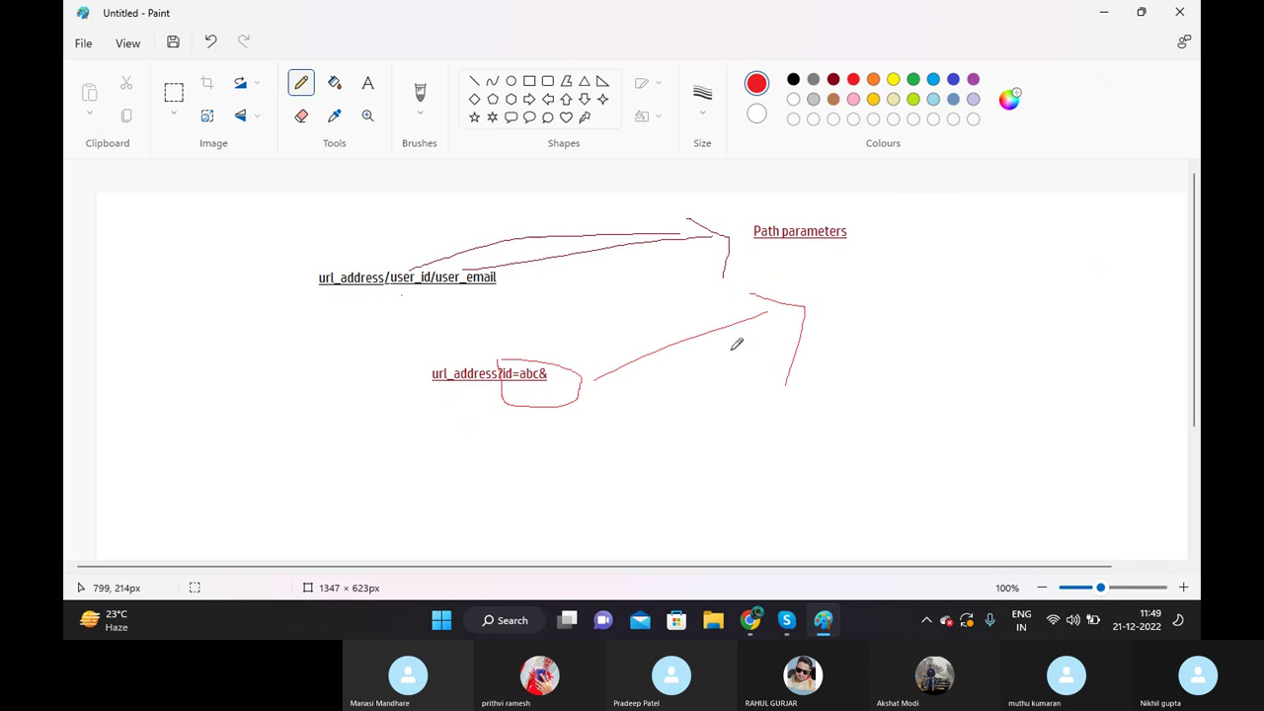
Label the tip of the red arrow from the second URL with the text Query parameters.
{"action": "left_click", "coordinate": [367, 85]}
{"action": "left_click", "coordinate": [808, 298]}
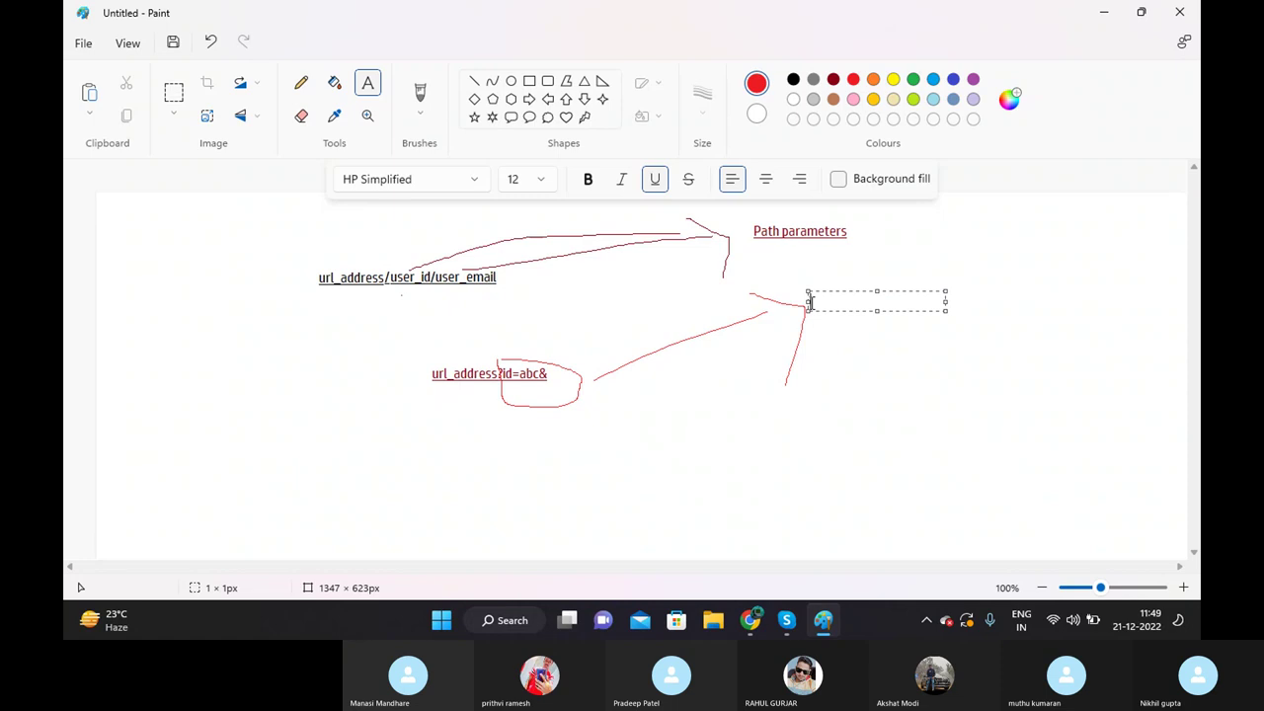
{"action": "type", "text": "uery"}
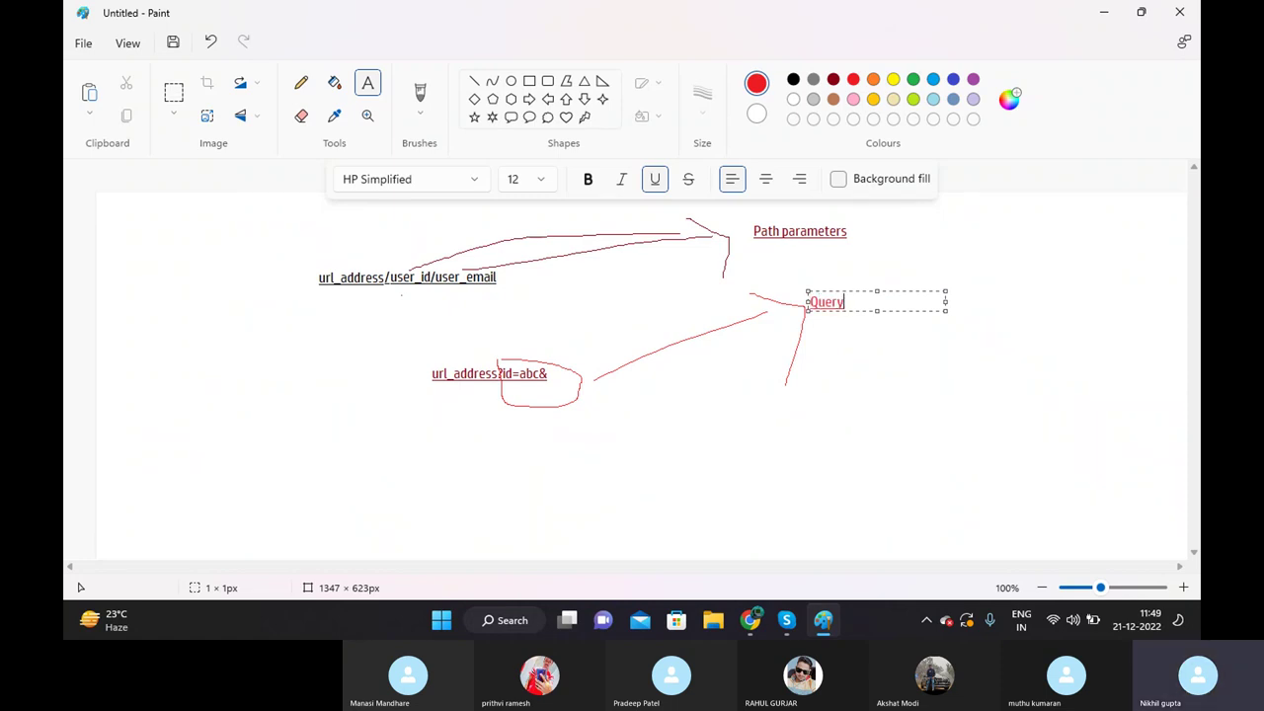
{"action": "type", "text": " paramet"}
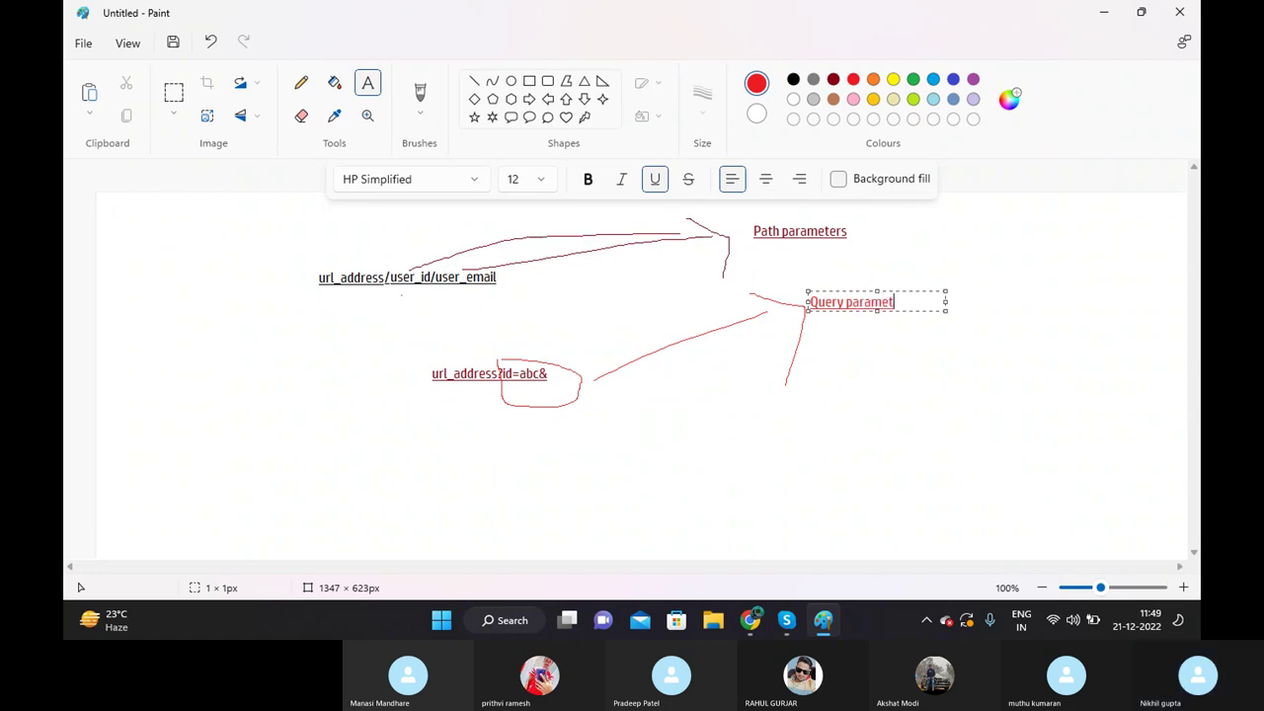
{"action": "type", "text": "ers"}
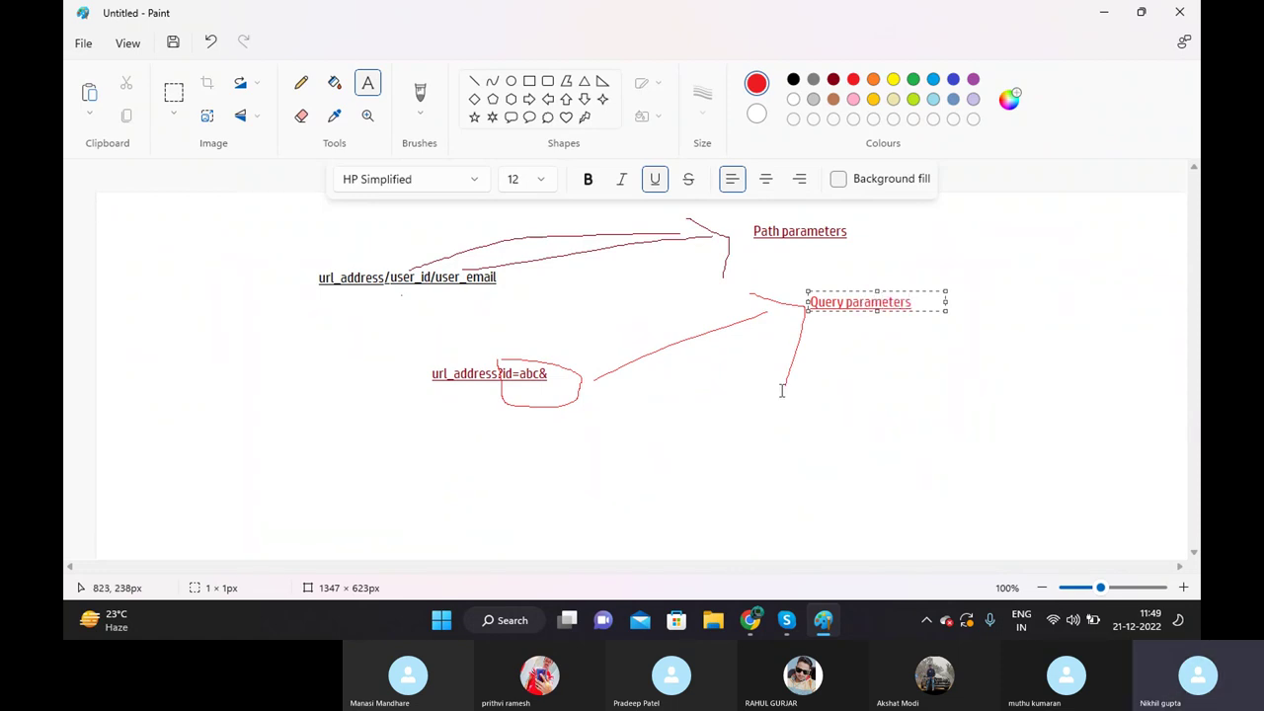
{"action": "left_click", "coordinate": [781, 386]}
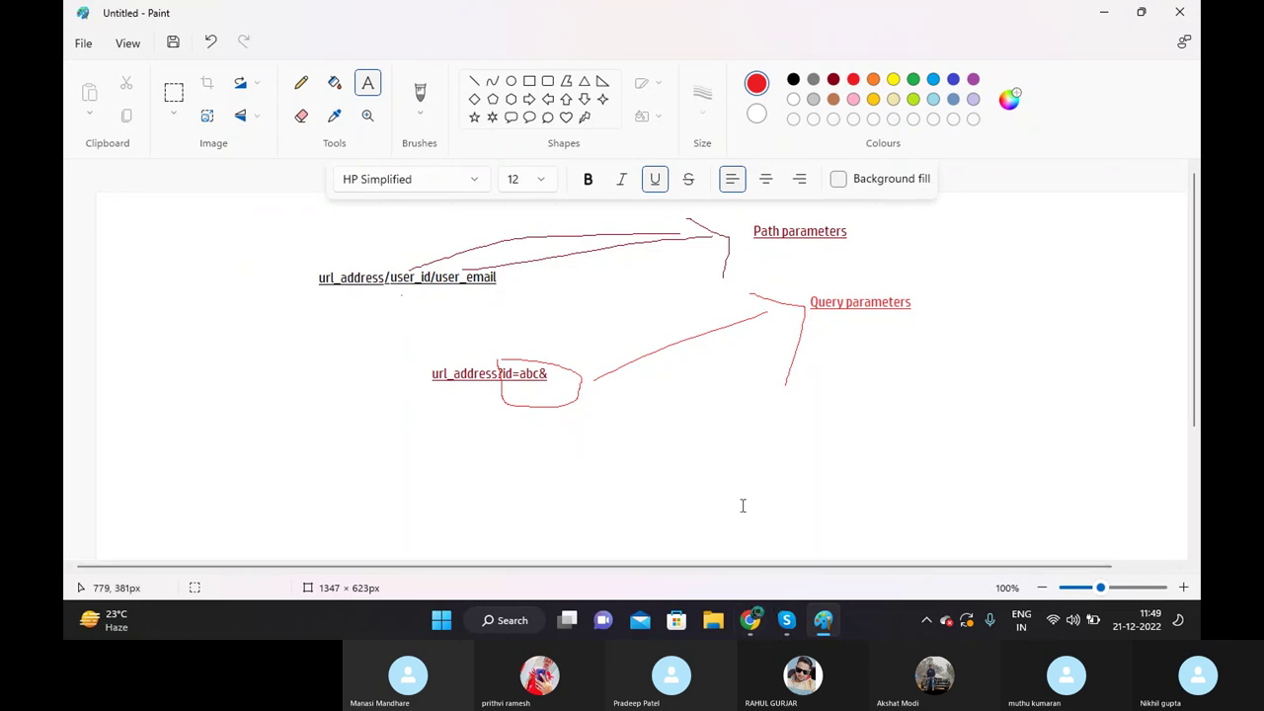
Switch to Flow Designer in Chrome and examine the trigger's path parameter, query parameter and header sections.
{"action": "left_click", "coordinate": [748, 620]}
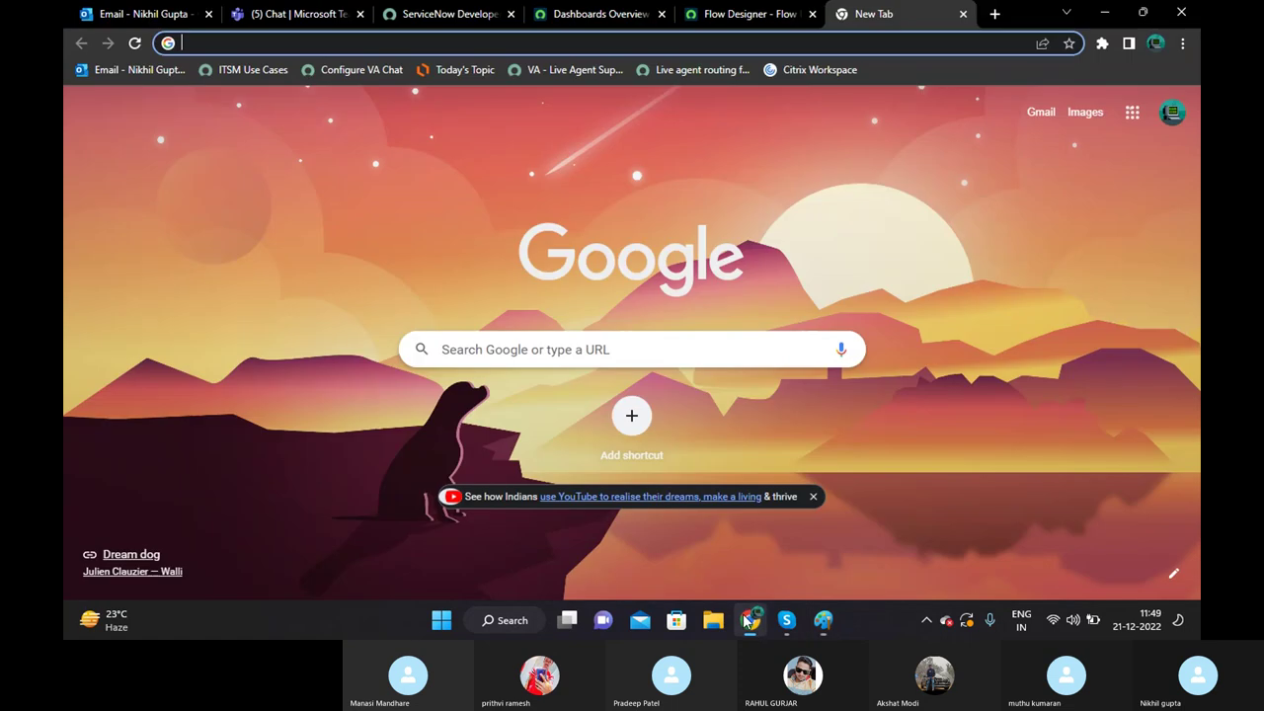
{"action": "left_click", "coordinate": [752, 15]}
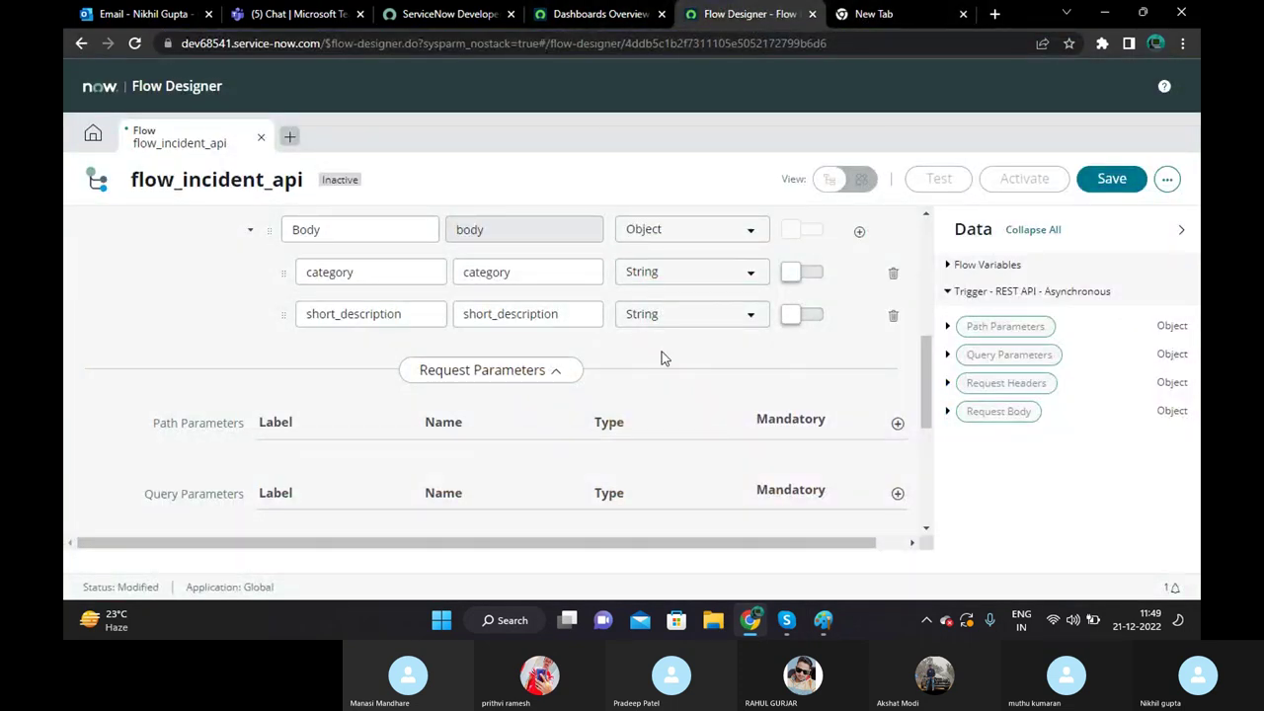
{"action": "scroll", "coordinate": [459, 439], "scroll_direction": "down", "scroll_amount": 3}
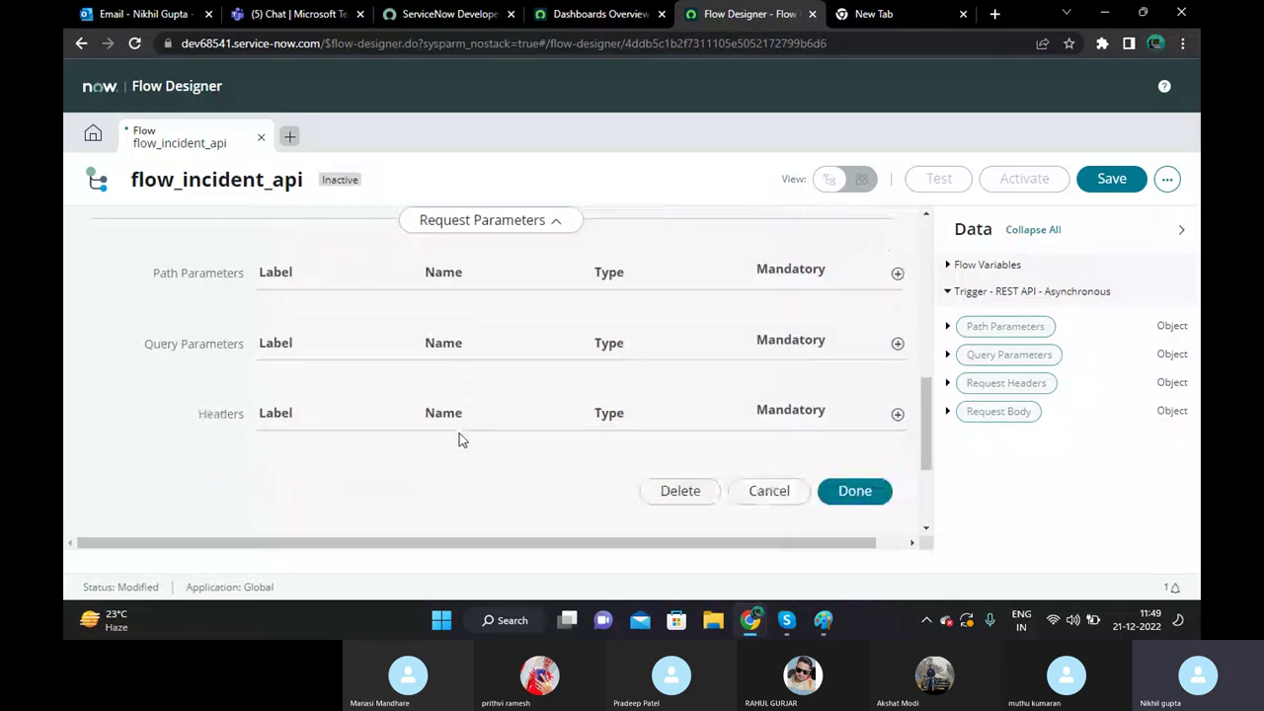
{"action": "scroll", "coordinate": [223, 296], "scroll_direction": "down", "scroll_amount": 1}
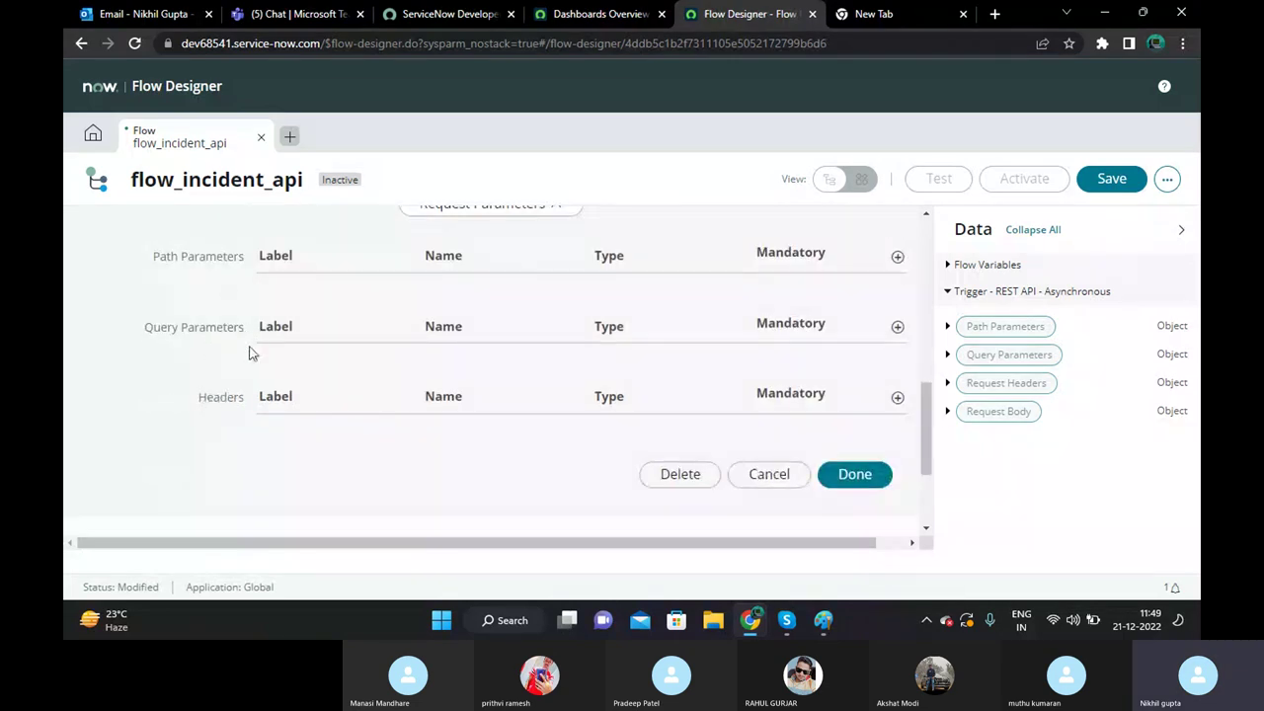
{"action": "scroll", "coordinate": [327, 438], "scroll_direction": "up", "scroll_amount": 1}
{"action": "scroll", "coordinate": [327, 438], "scroll_direction": "down", "scroll_amount": 1}
{"action": "scroll", "coordinate": [532, 466], "scroll_direction": "up", "scroll_amount": 1}
{"action": "scroll", "coordinate": [531, 466], "scroll_direction": "down", "scroll_amount": 4}
{"action": "scroll", "coordinate": [564, 471], "scroll_direction": "up", "scroll_amount": 6}
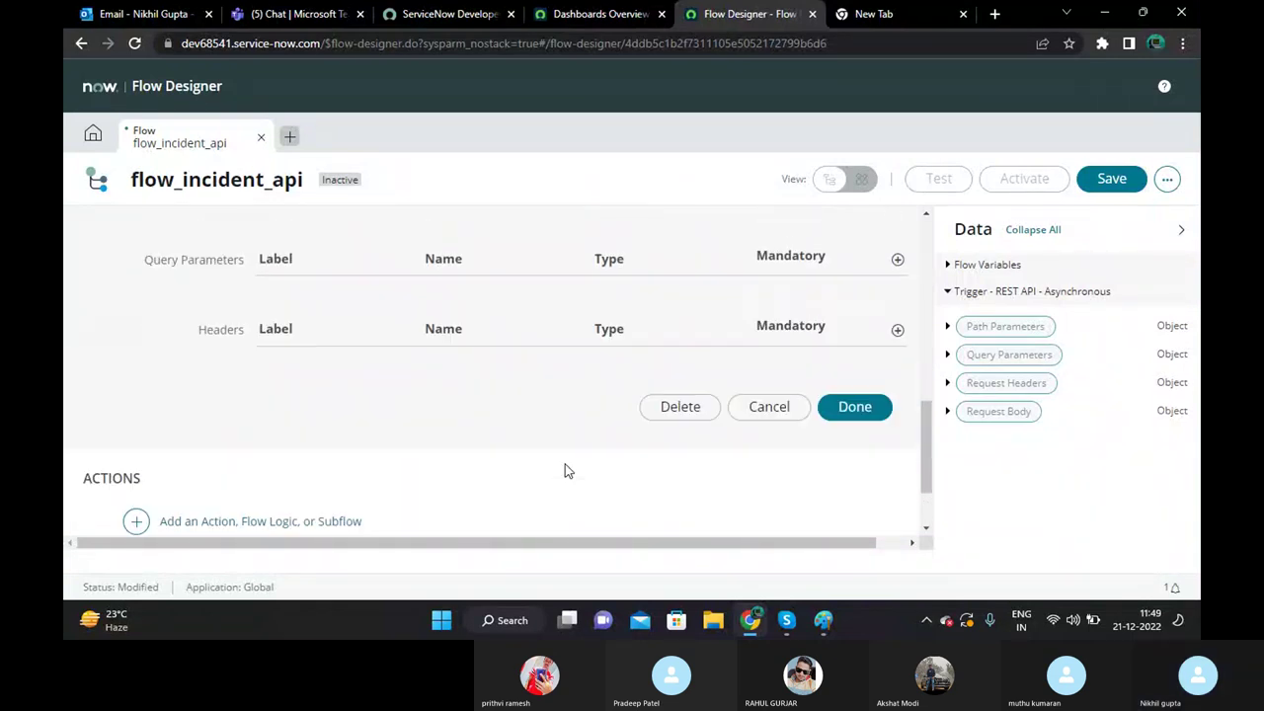
{"action": "scroll", "coordinate": [796, 390], "scroll_direction": "up", "scroll_amount": 2}
{"action": "scroll", "coordinate": [364, 480], "scroll_direction": "down", "scroll_amount": 5}
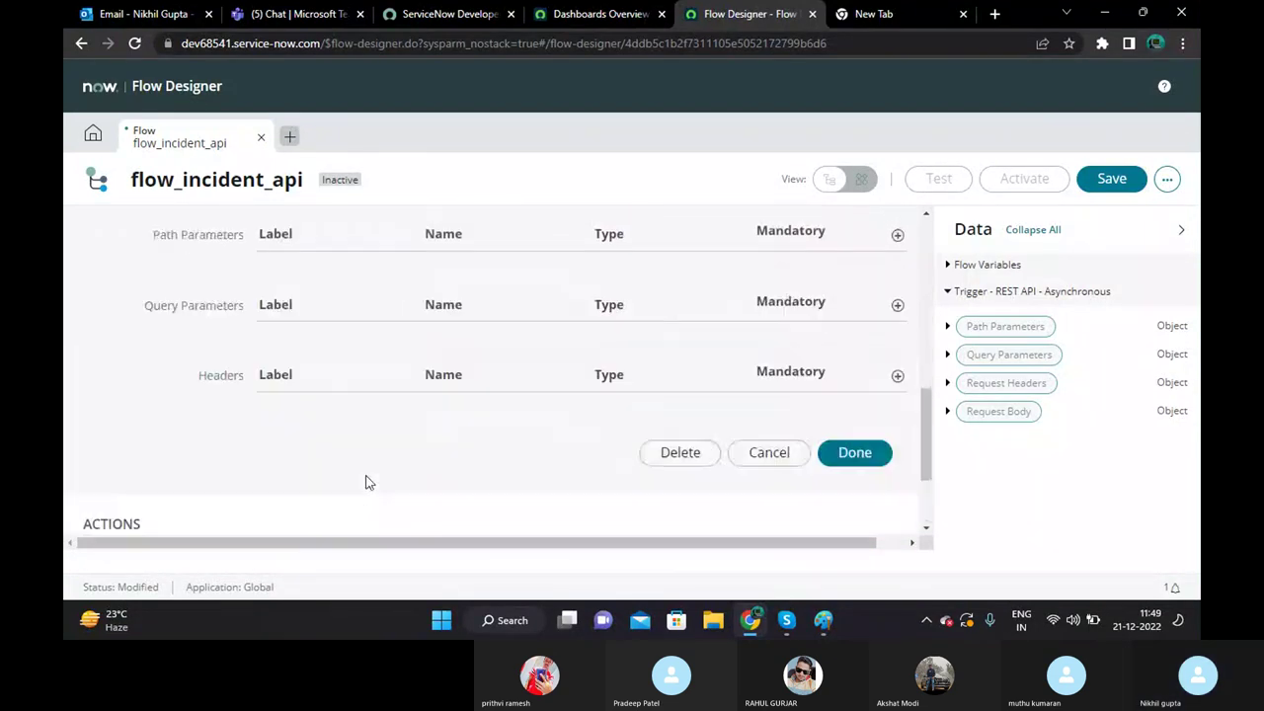
Finish configuring the asynchronous REST API trigger, leaving its request parameters empty.
{"action": "scroll", "coordinate": [293, 457], "scroll_direction": "up", "scroll_amount": 4}
{"action": "scroll", "coordinate": [437, 514], "scroll_direction": "down", "scroll_amount": 3}
{"action": "scroll", "coordinate": [438, 513], "scroll_direction": "down", "scroll_amount": 3}
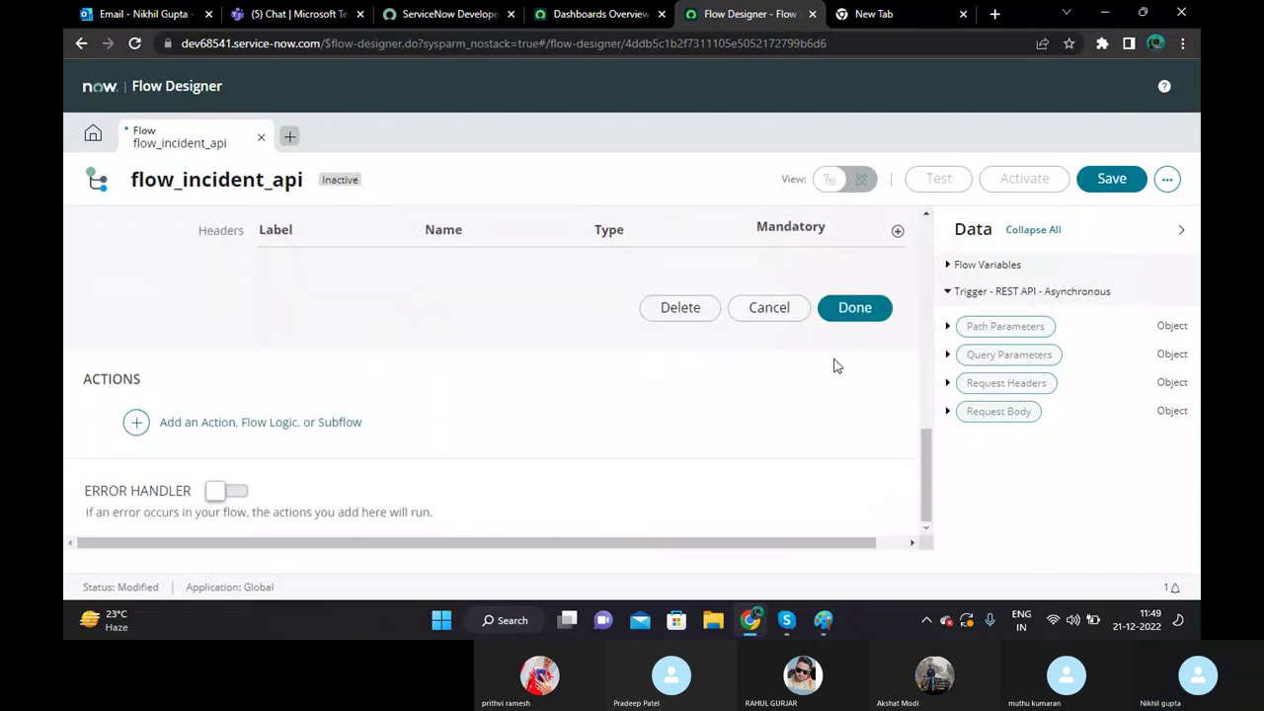
{"action": "left_click", "coordinate": [851, 312]}
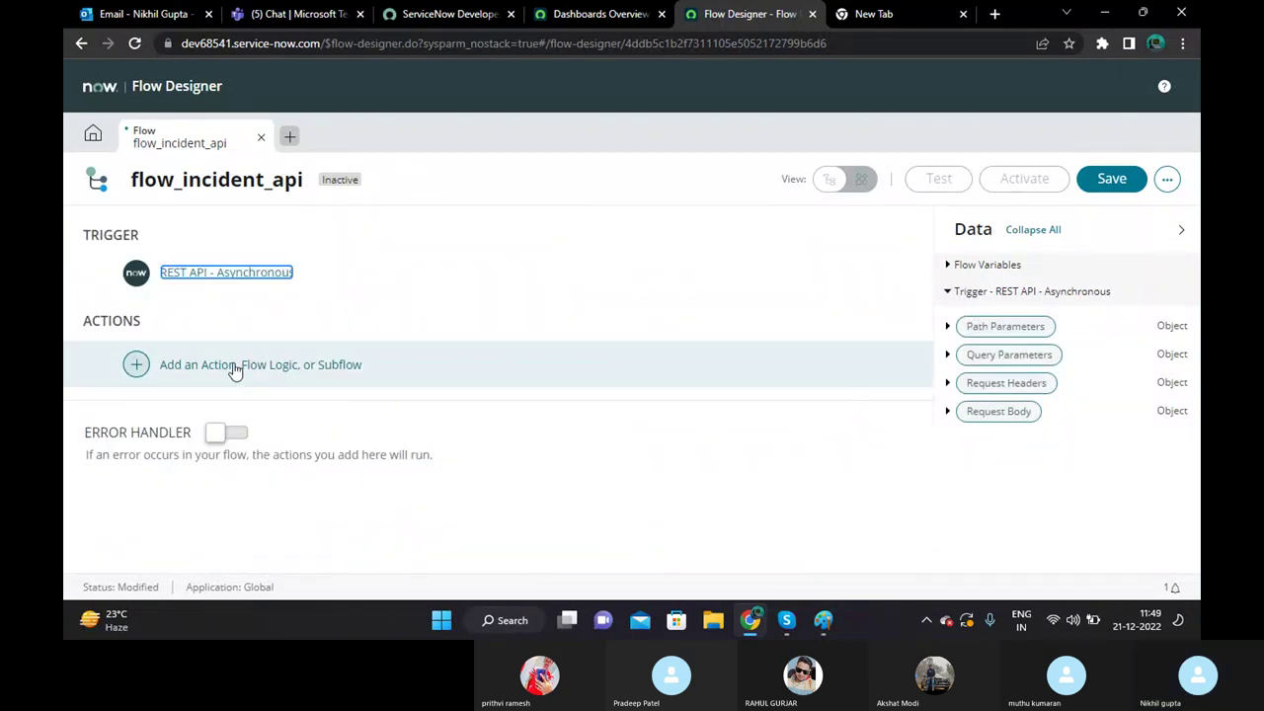
Reopen the asynchronous REST API trigger to review its request content and body fields, and close it again.
{"action": "left_click", "coordinate": [202, 281]}
{"action": "scroll", "coordinate": [542, 412], "scroll_direction": "down", "scroll_amount": 8}
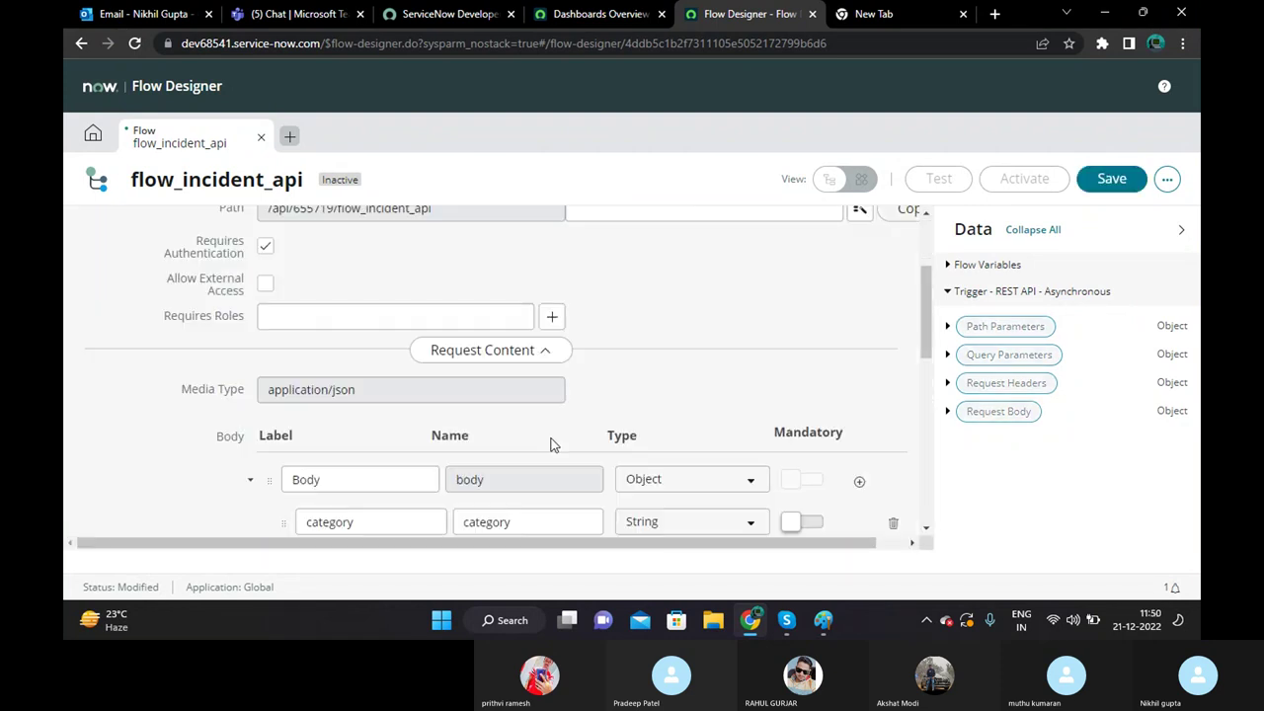
{"action": "scroll", "coordinate": [697, 471], "scroll_direction": "down", "scroll_amount": 5}
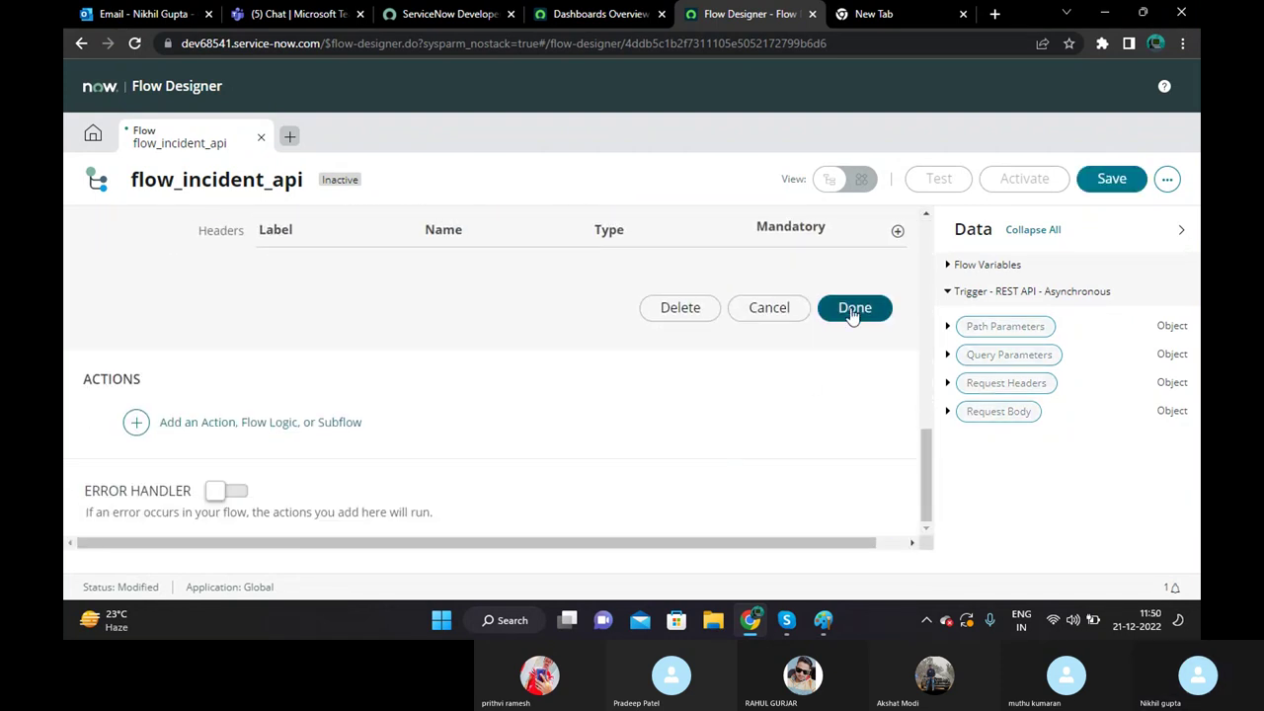
{"action": "left_click", "coordinate": [852, 310]}
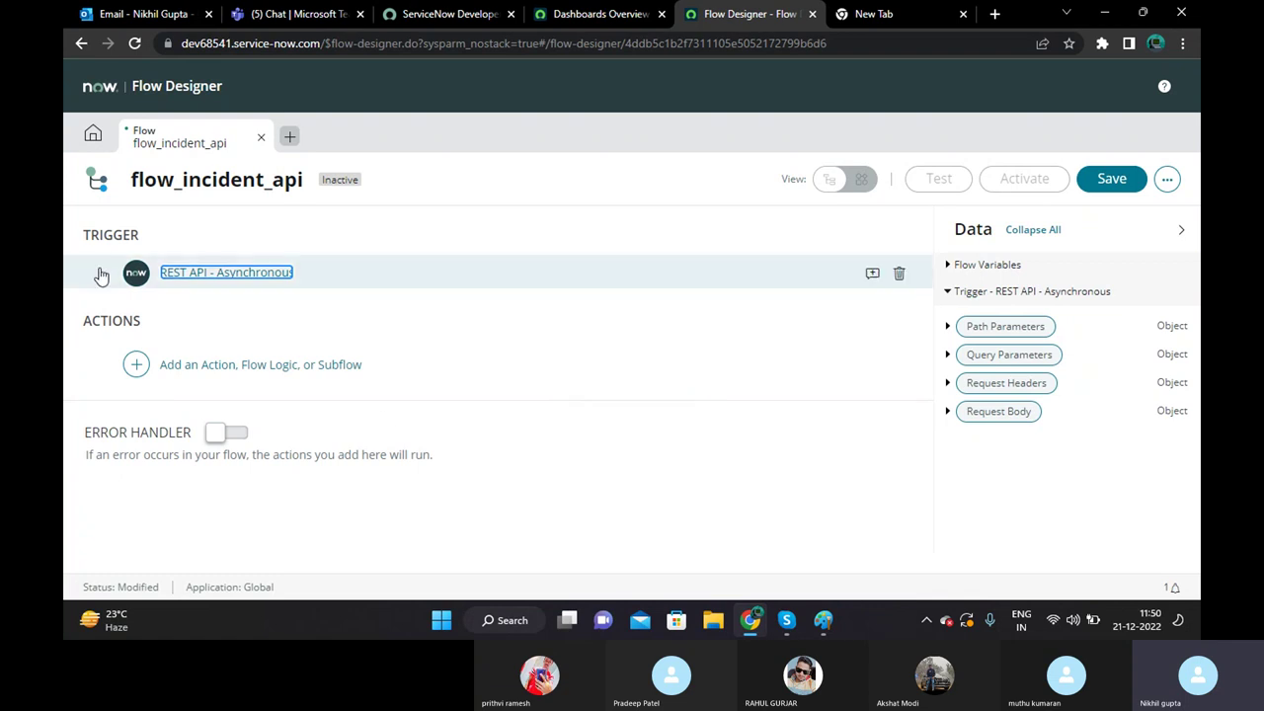
{"action": "left_click", "coordinate": [416, 534]}
{"action": "left_click", "coordinate": [193, 281]}
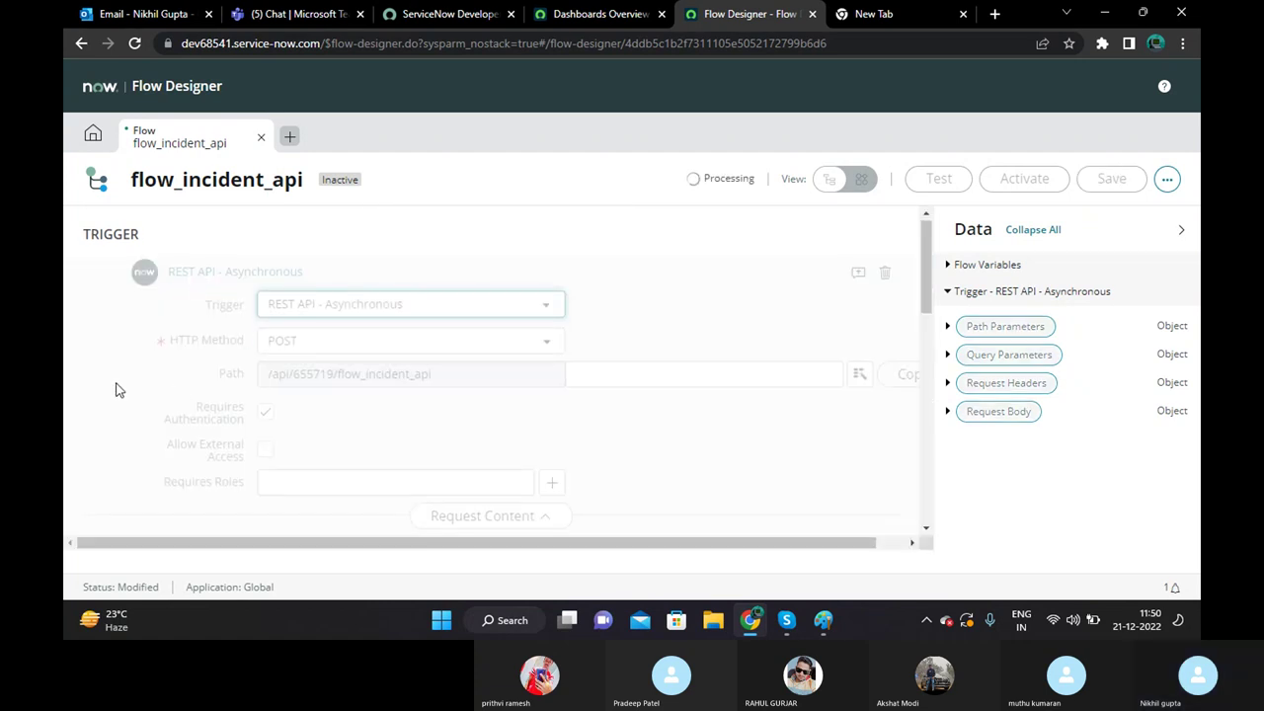
{"action": "scroll", "coordinate": [395, 344], "scroll_direction": "down", "scroll_amount": 10}
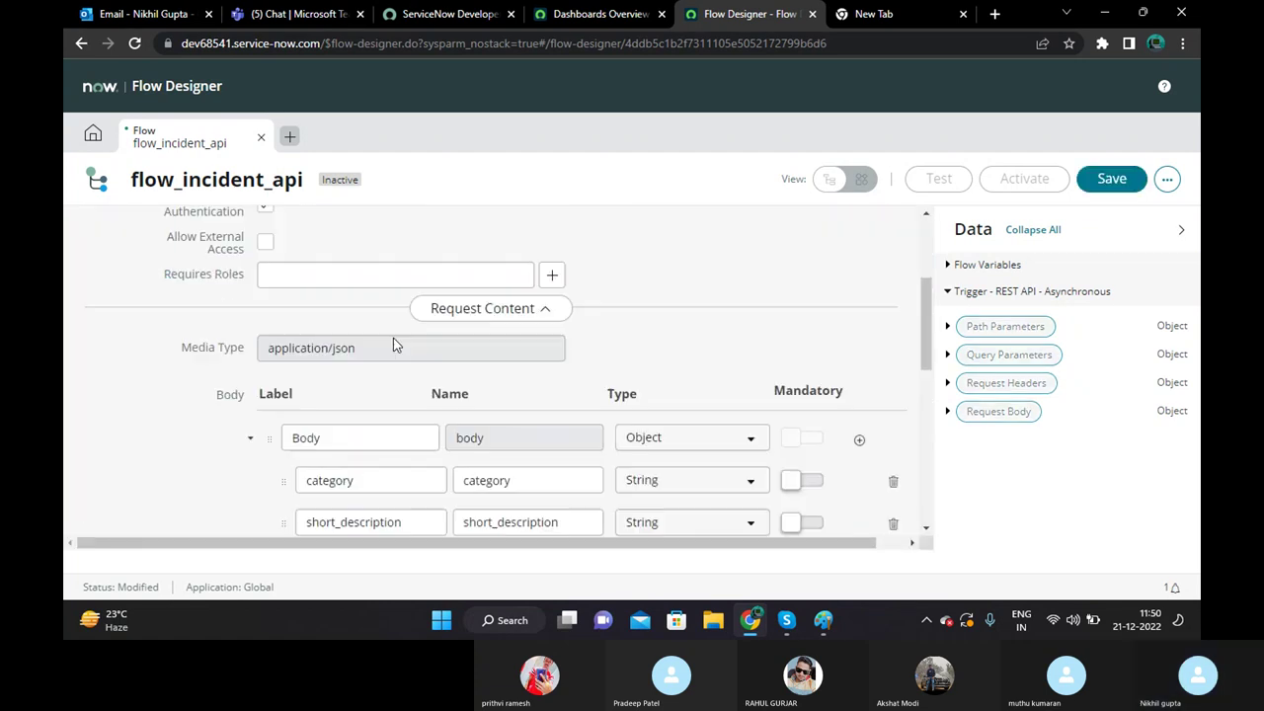
{"action": "left_click", "coordinate": [835, 392]}
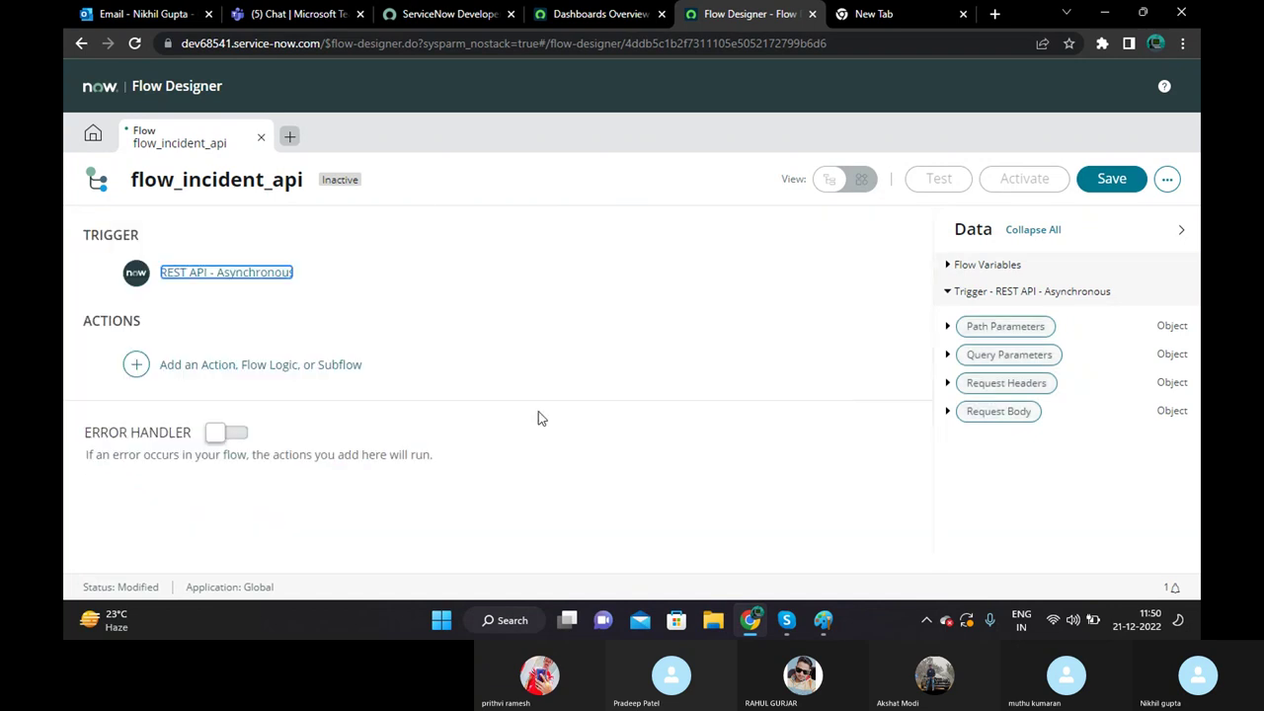
Start adding an action to the flow and bring up the list of available actions.
{"action": "left_click", "coordinate": [200, 373]}
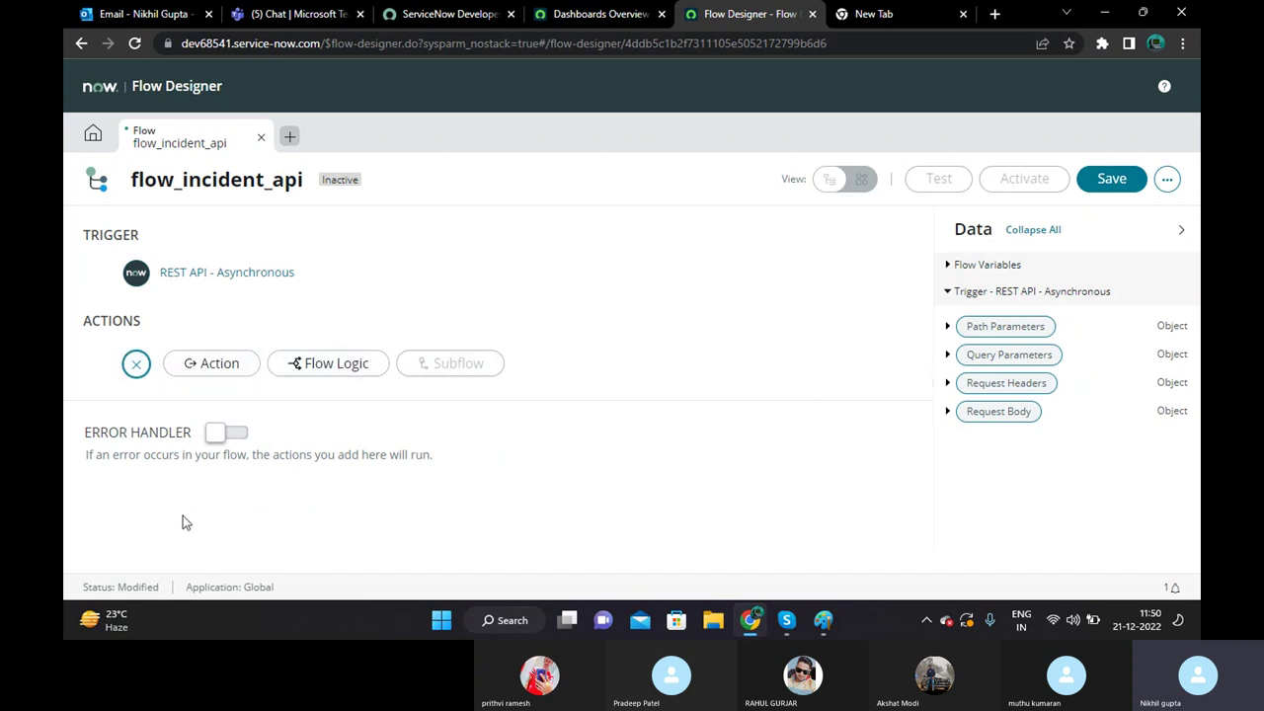
{"action": "double_click", "coordinate": [148, 326]}
{"action": "left_click", "coordinate": [109, 326]}
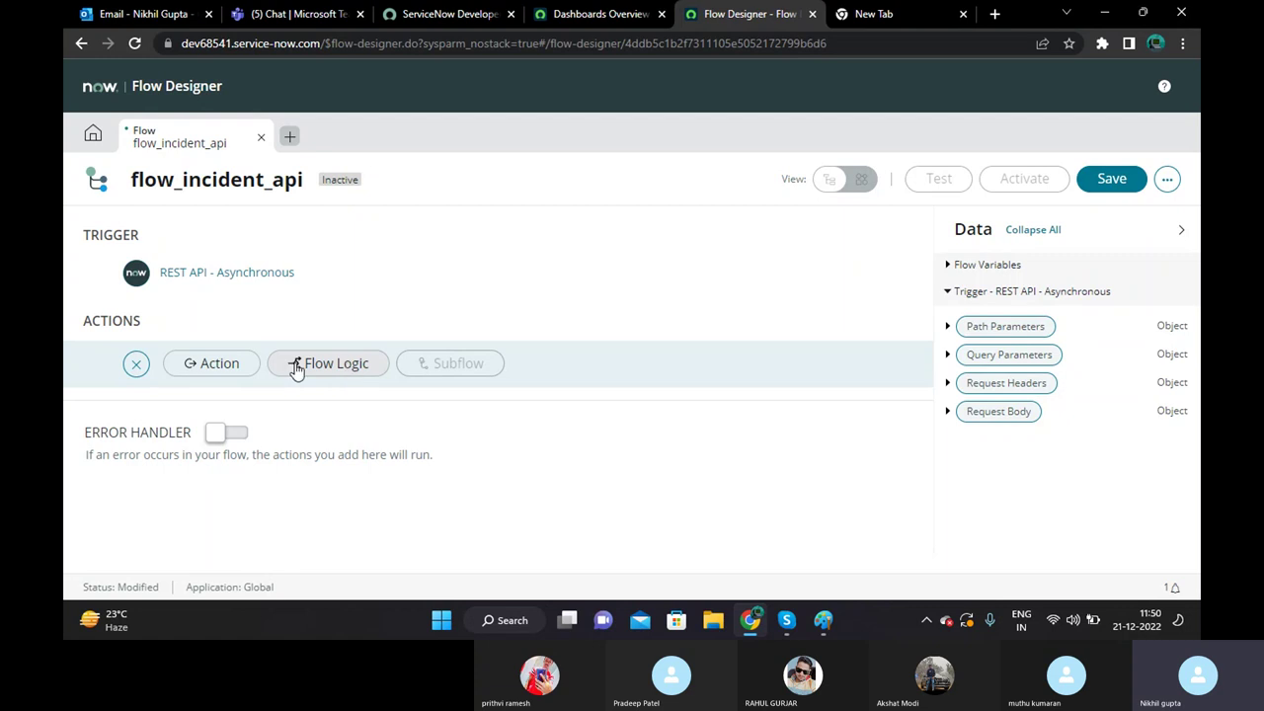
{"action": "left_click", "coordinate": [212, 368]}
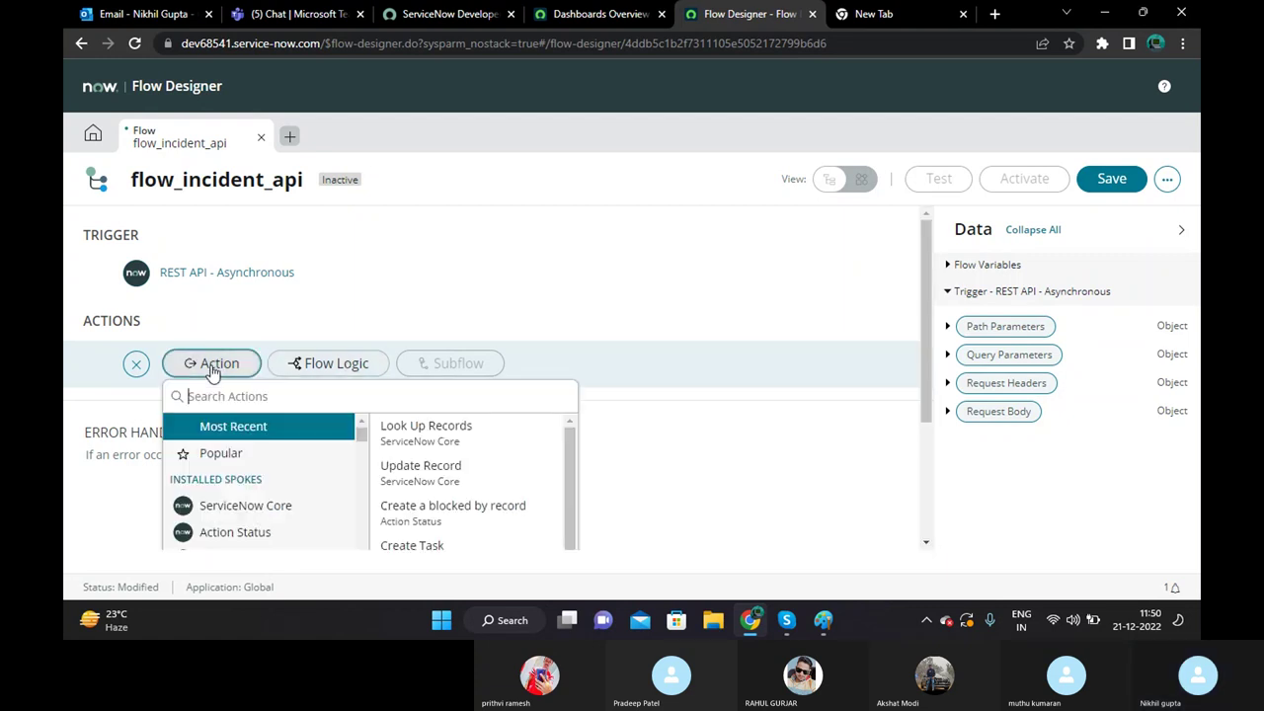
Add the Create Record action from ServiceNow Core as the flow's first action.
{"action": "scroll", "coordinate": [208, 366], "scroll_direction": "down", "scroll_amount": 1}
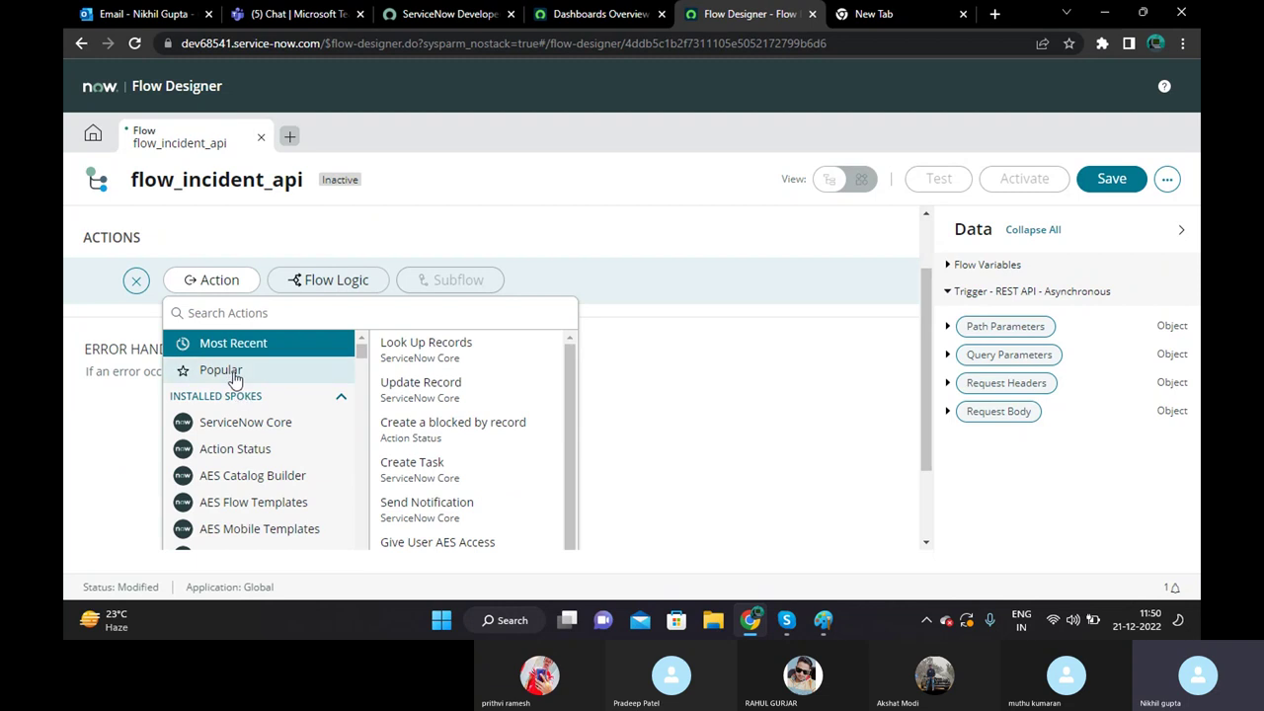
{"action": "scroll", "coordinate": [230, 378], "scroll_direction": "up", "scroll_amount": 1}
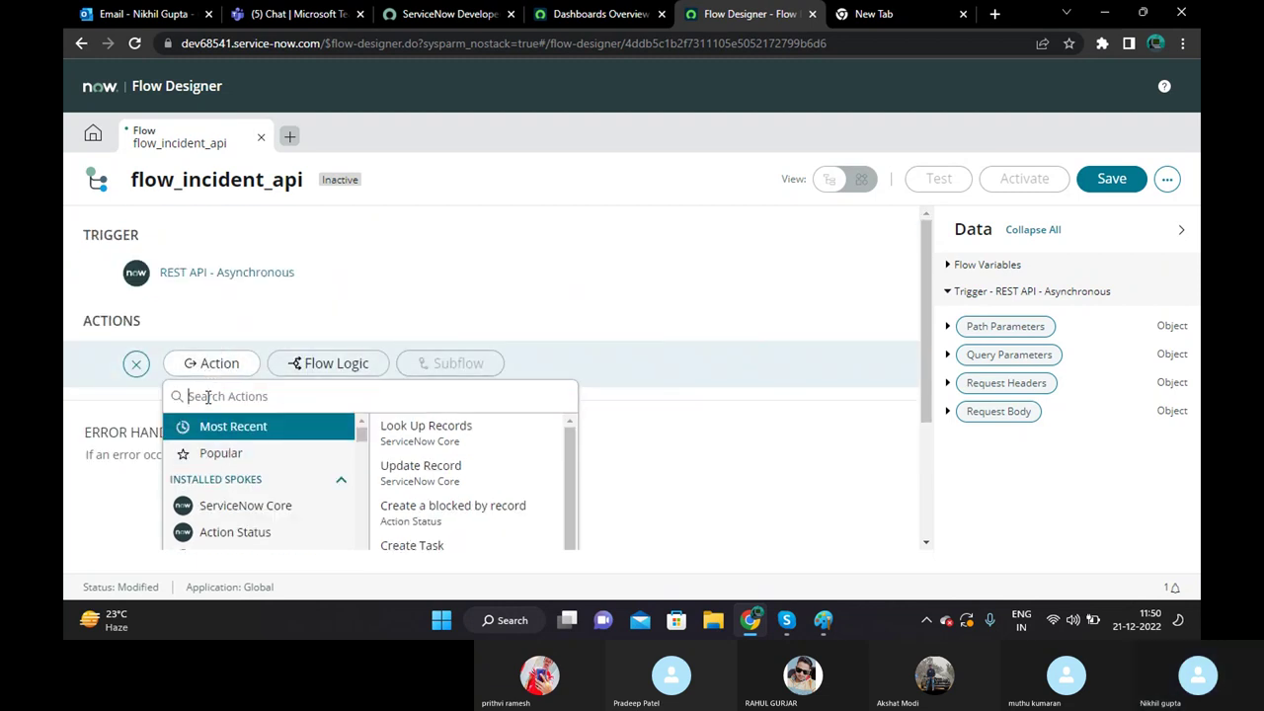
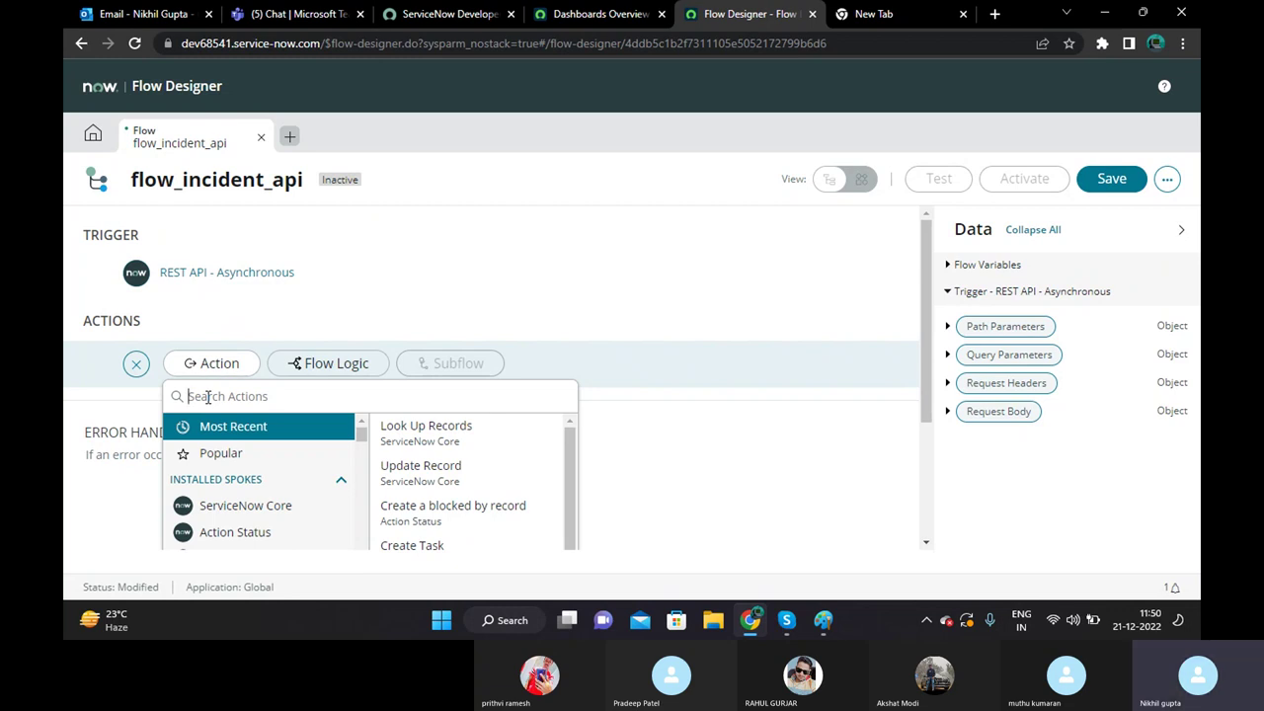
{"action": "left_click", "coordinate": [227, 513]}
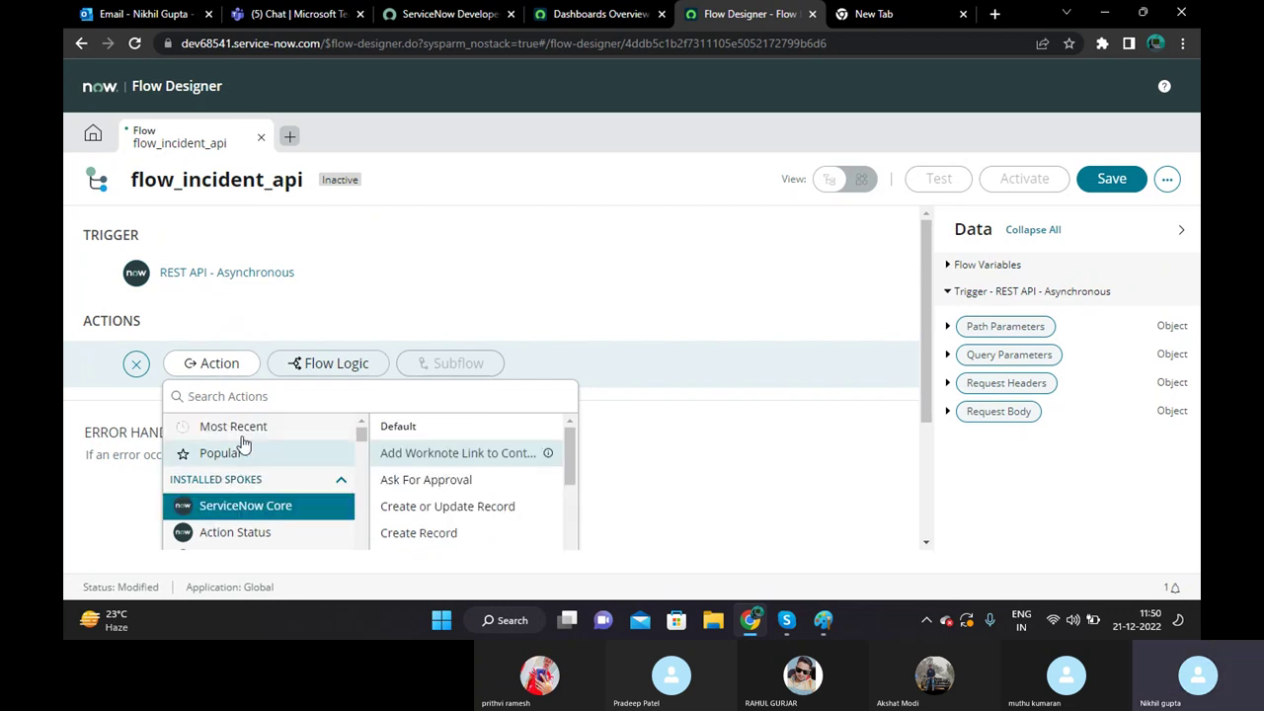
{"action": "scroll", "coordinate": [417, 464], "scroll_direction": "down", "scroll_amount": 2}
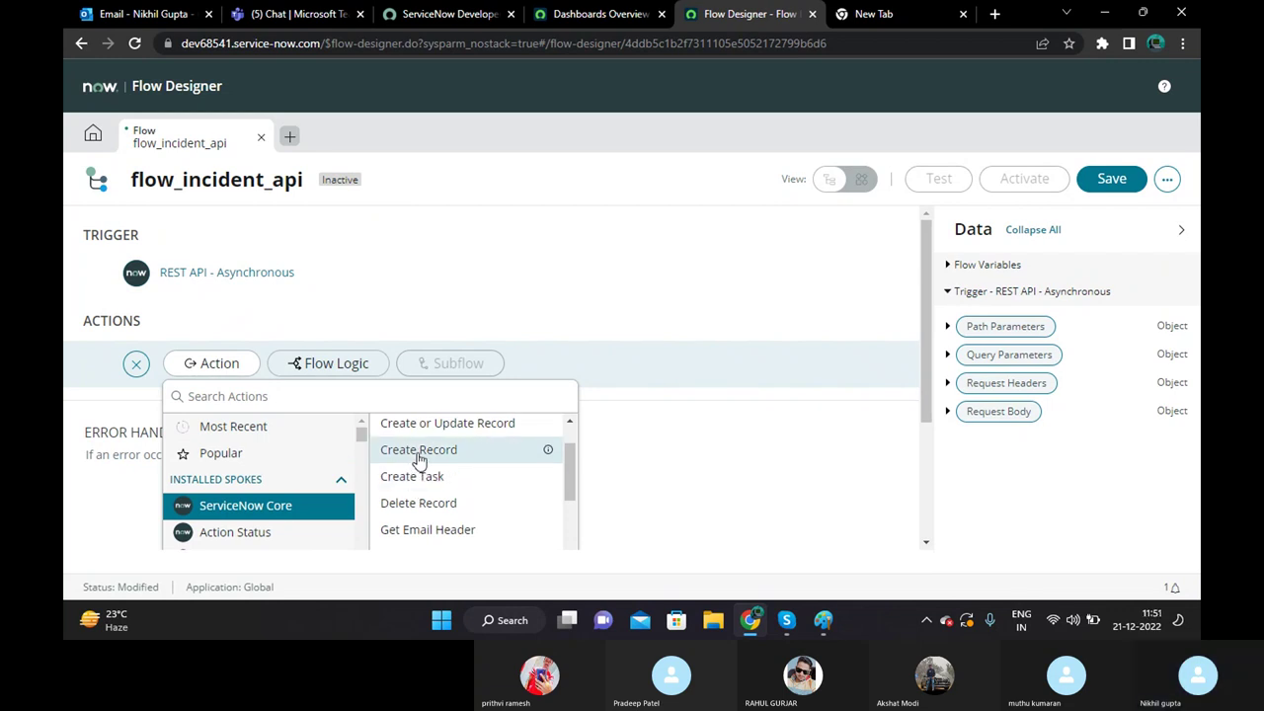
{"action": "left_click", "coordinate": [419, 453]}
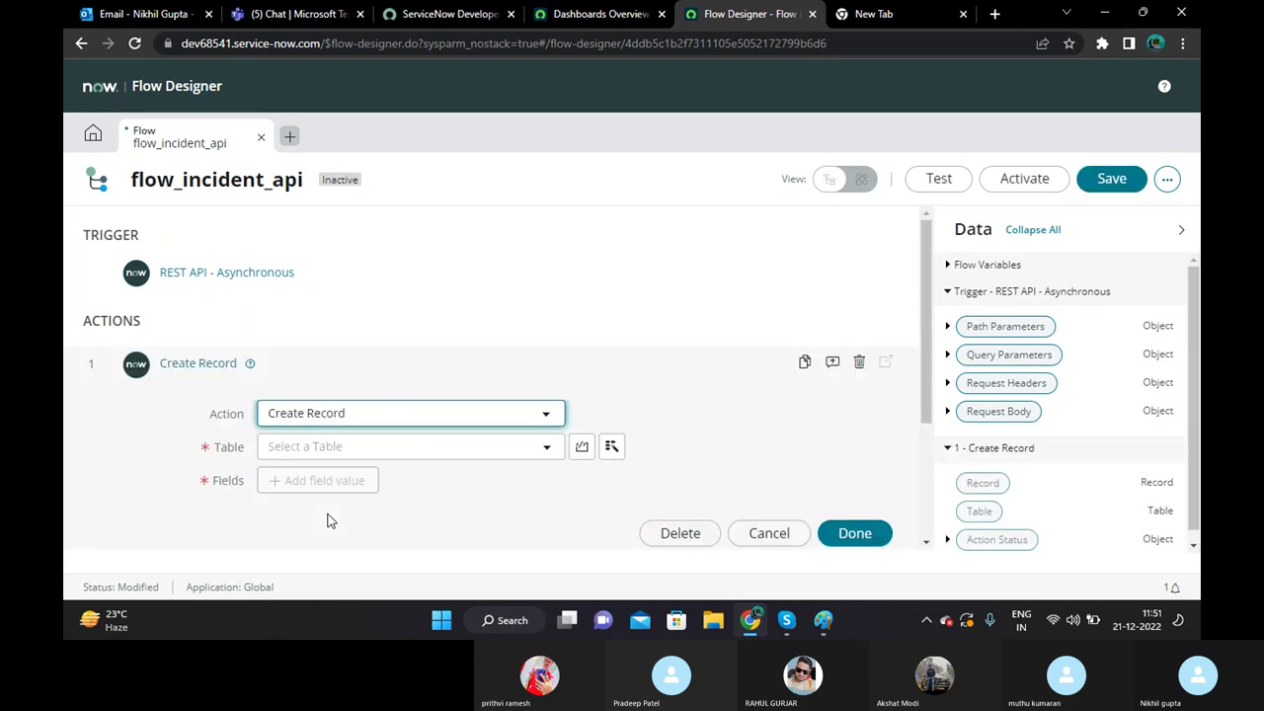
Set the Create Record action's table to Incident [incident] and add an empty field value row.
{"action": "scroll", "coordinate": [444, 440], "scroll_direction": "down", "scroll_amount": 1}
{"action": "left_click", "coordinate": [532, 373]}
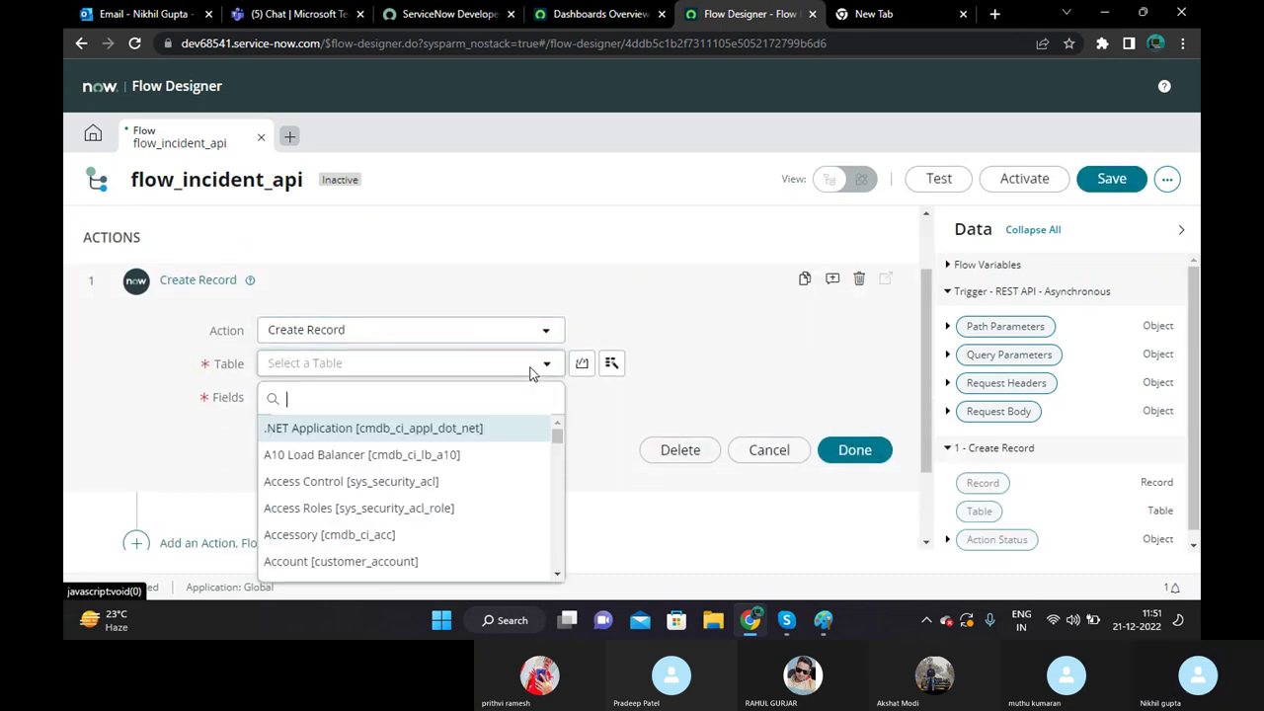
{"action": "type", "text": "incid"}
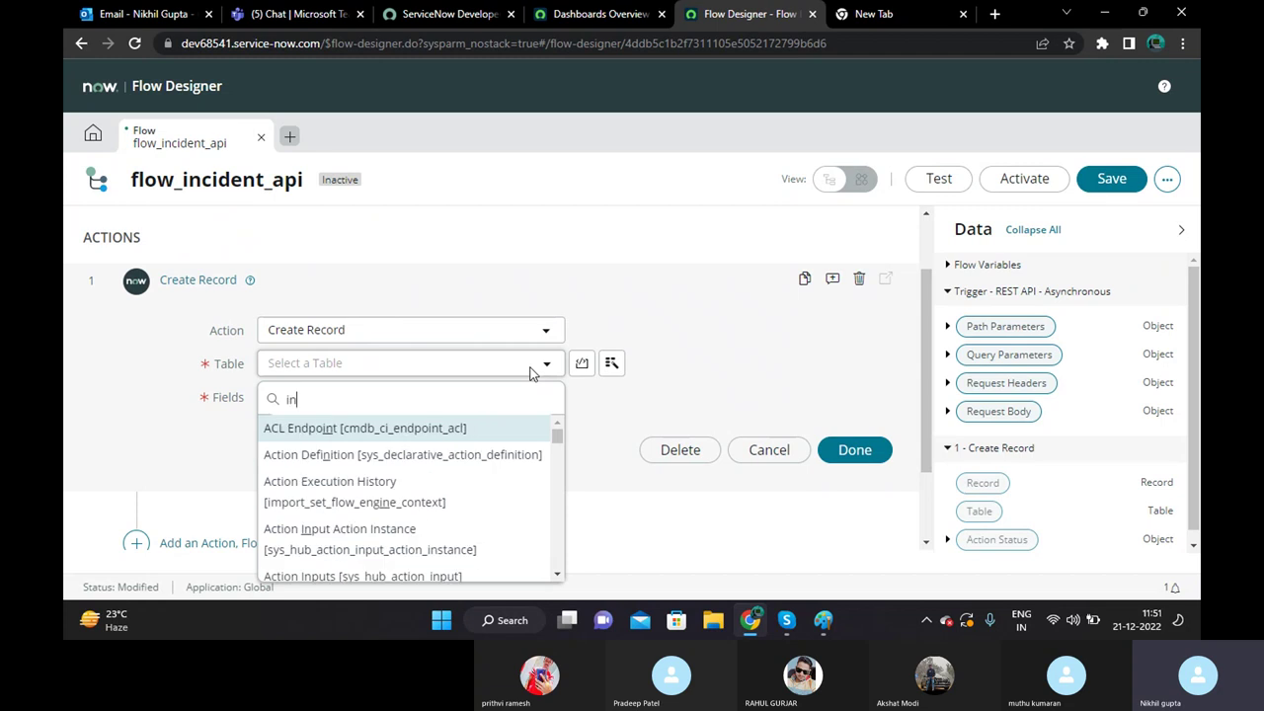
{"action": "left_click", "coordinate": [328, 430]}
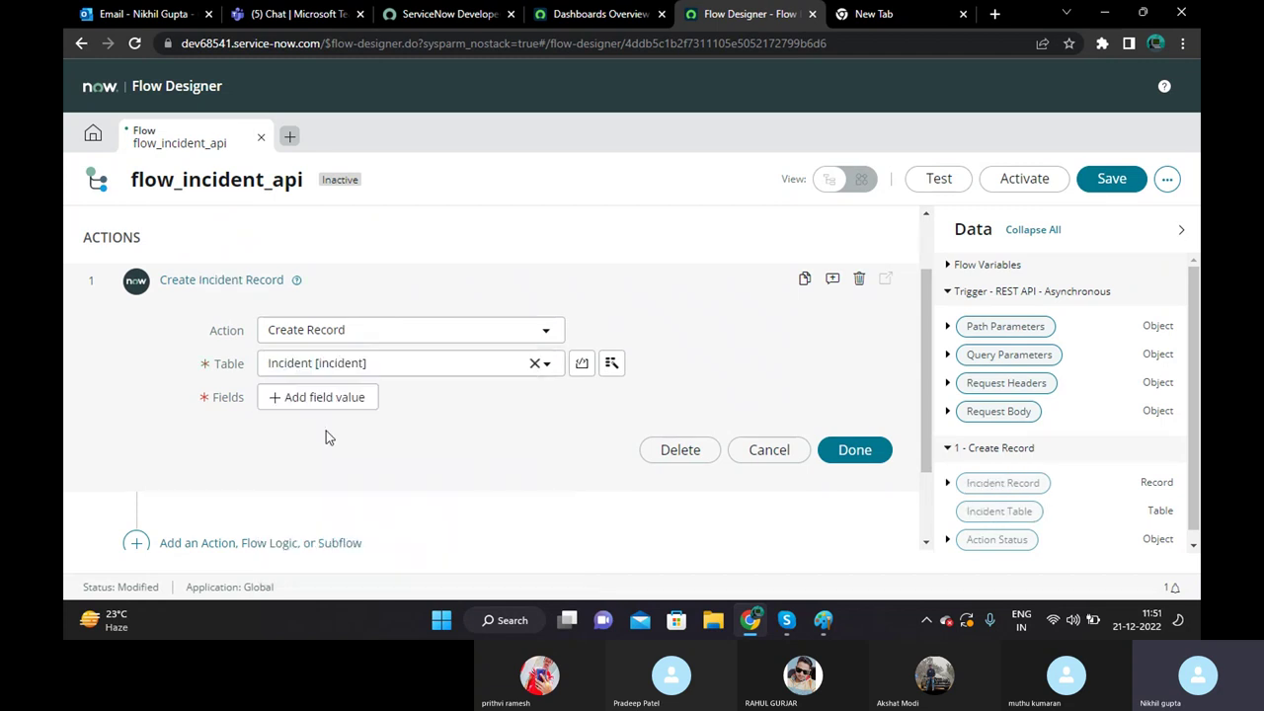
{"action": "left_click", "coordinate": [326, 397]}
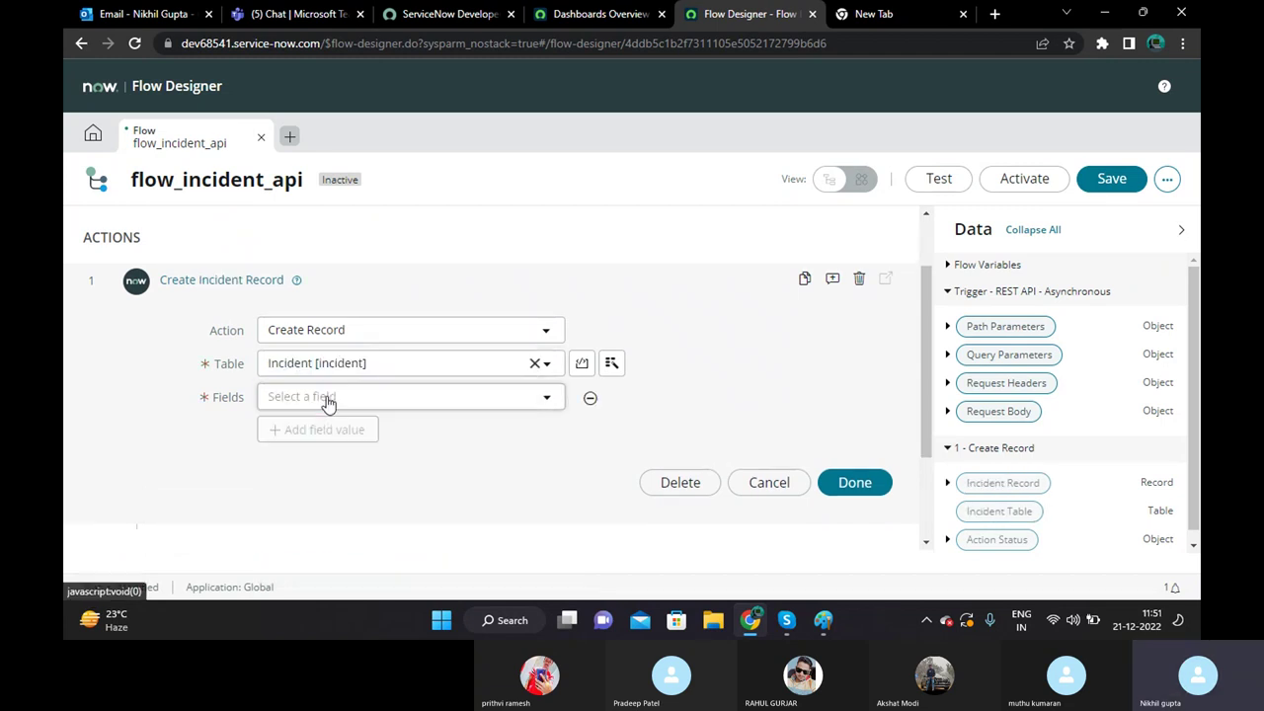
{"action": "left_click", "coordinate": [413, 398]}
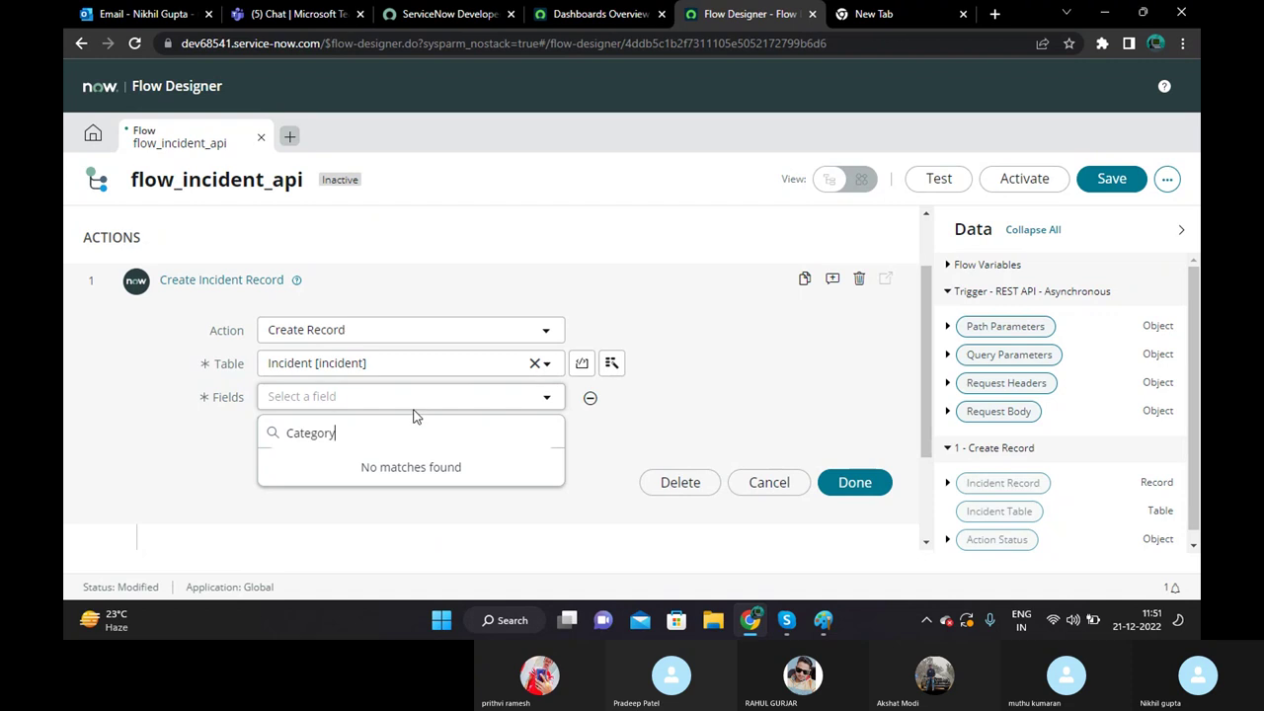
{"action": "left_click", "coordinate": [643, 432]}
{"action": "left_click", "coordinate": [411, 403]}
{"action": "left_click", "coordinate": [411, 403]}
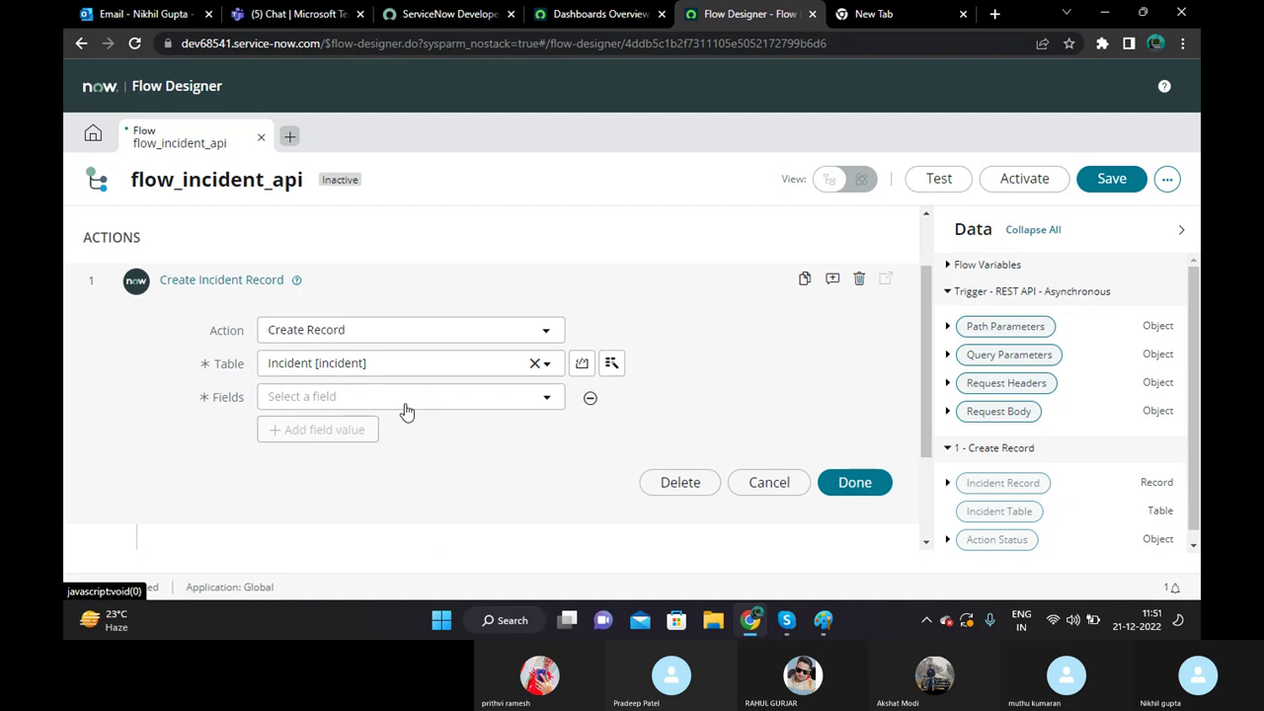
Choose Category as the first incident field to populate.
{"action": "left_click", "coordinate": [446, 403]}
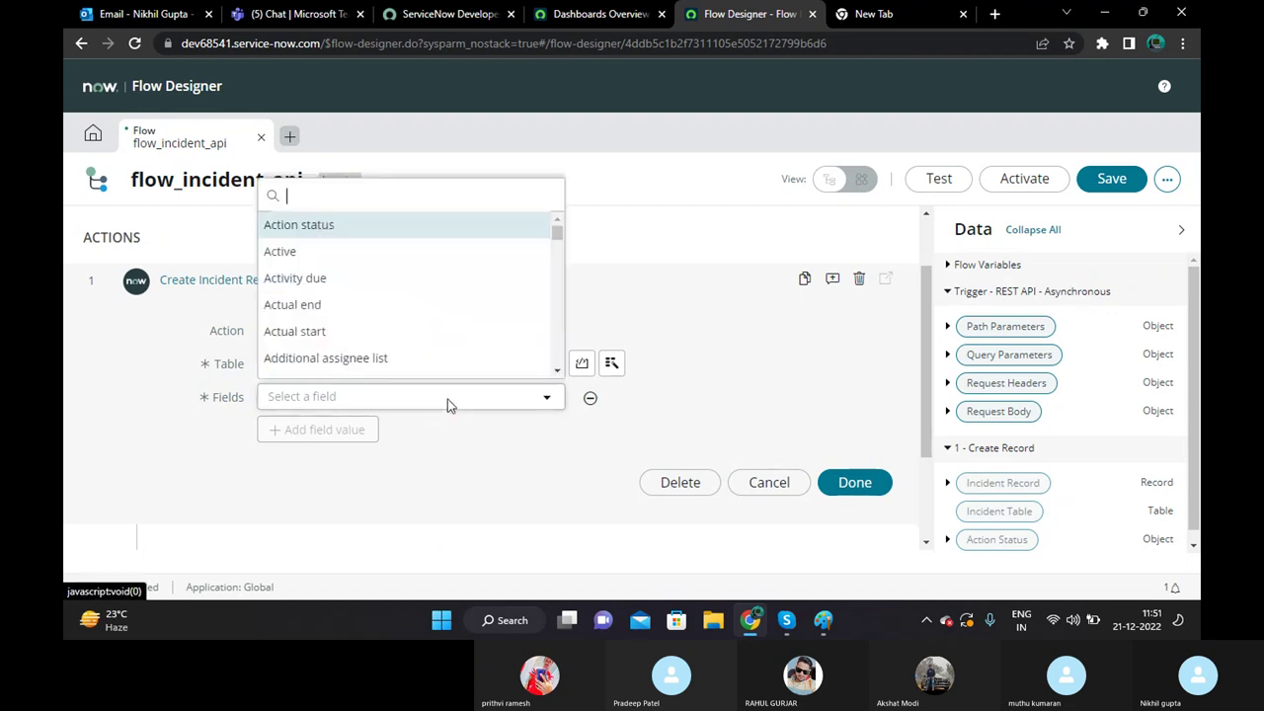
{"action": "type", "text": "category"}
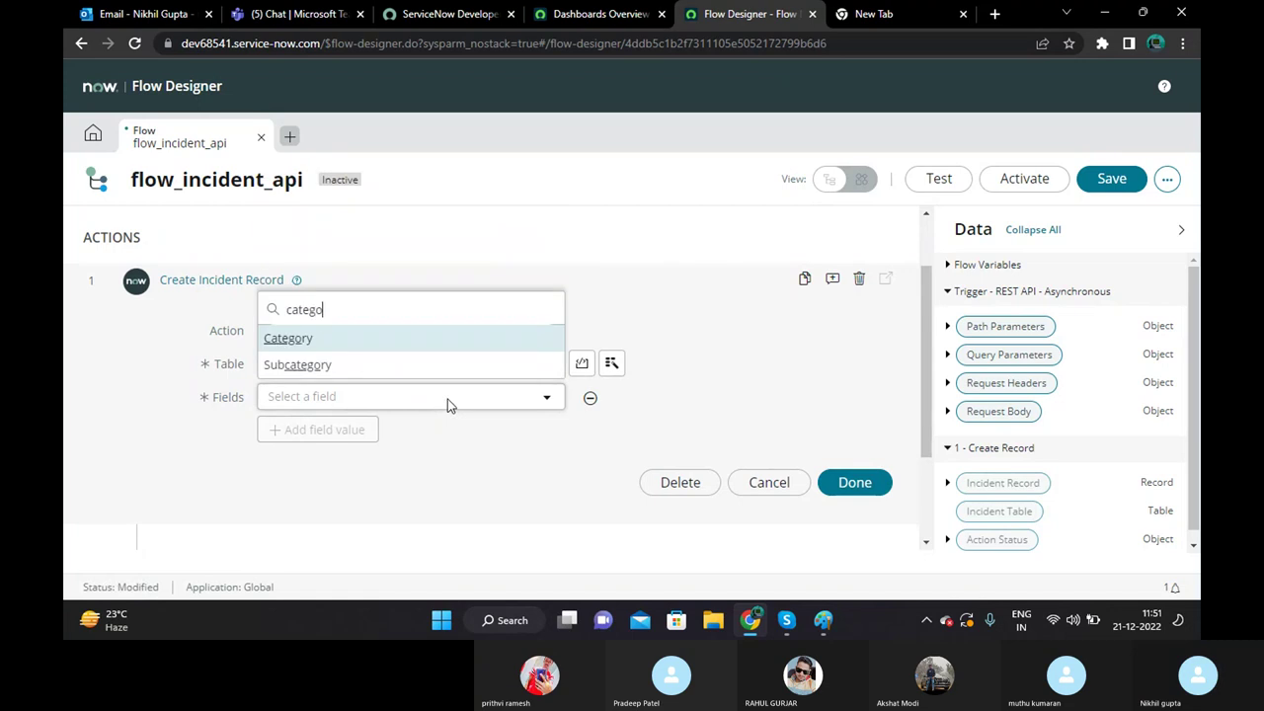
{"action": "left_click", "coordinate": [288, 338]}
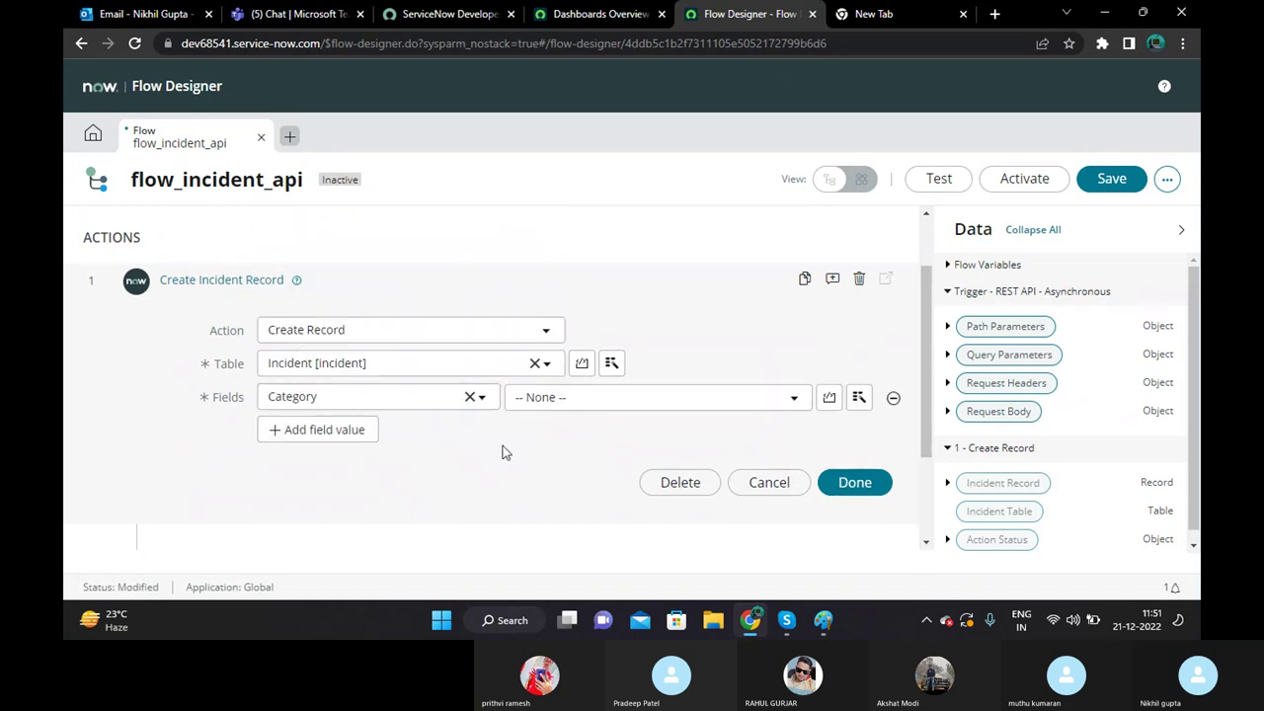
Map the Category field to the category value in the Request Body of the REST API - Asynchronous trigger.
{"action": "scroll", "coordinate": [499, 452], "scroll_direction": "down", "scroll_amount": 1}
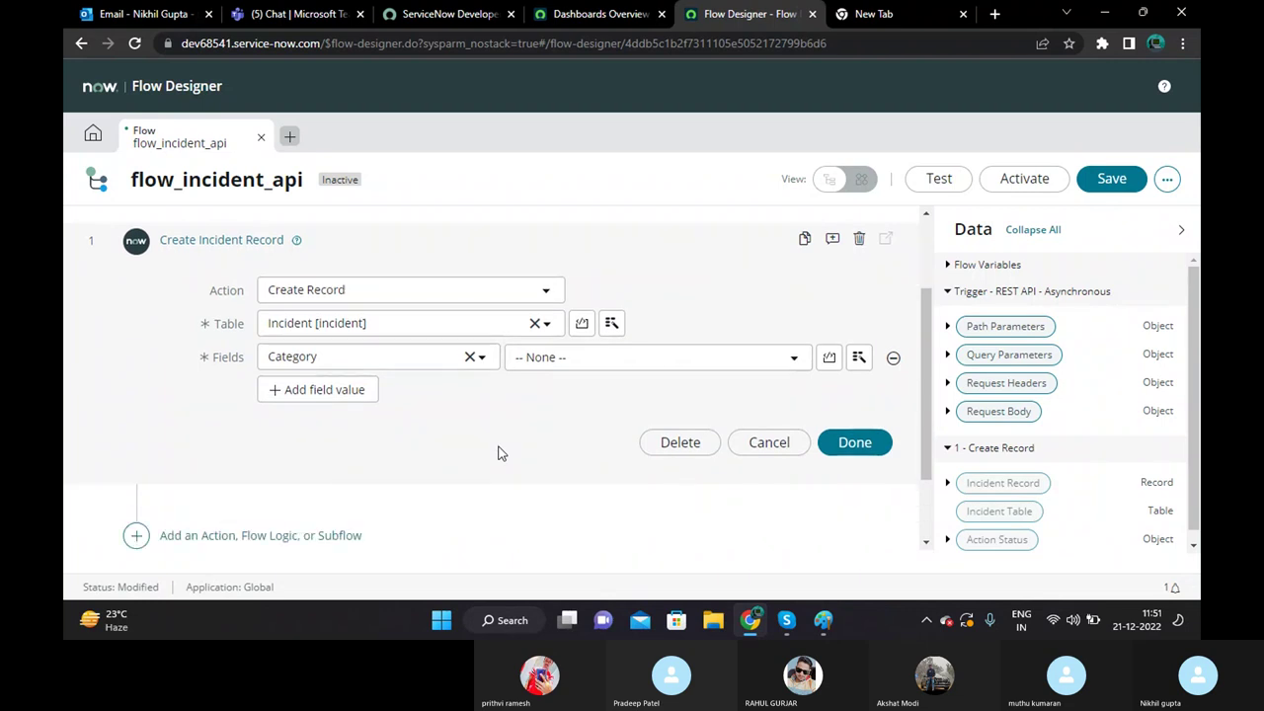
{"action": "scroll", "coordinate": [499, 452], "scroll_direction": "up", "scroll_amount": 3}
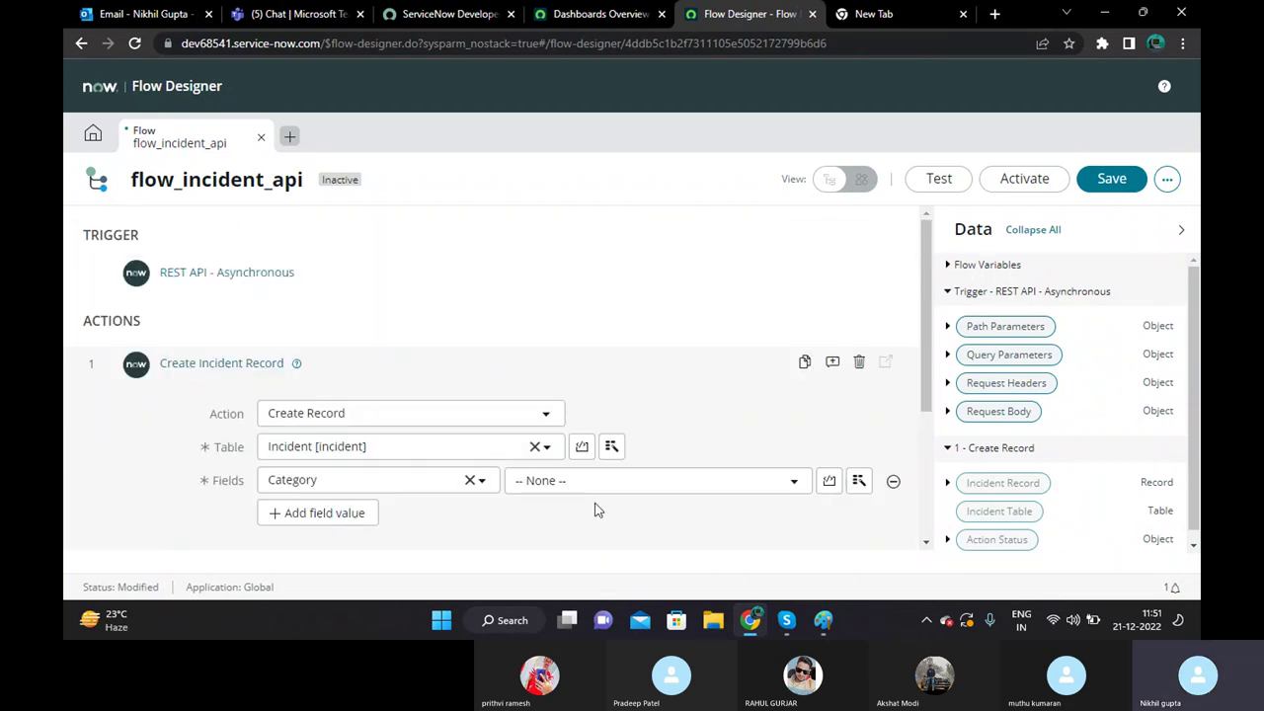
{"action": "scroll", "coordinate": [596, 510], "scroll_direction": "down", "scroll_amount": 3}
{"action": "scroll", "coordinate": [618, 448], "scroll_direction": "up", "scroll_amount": 3}
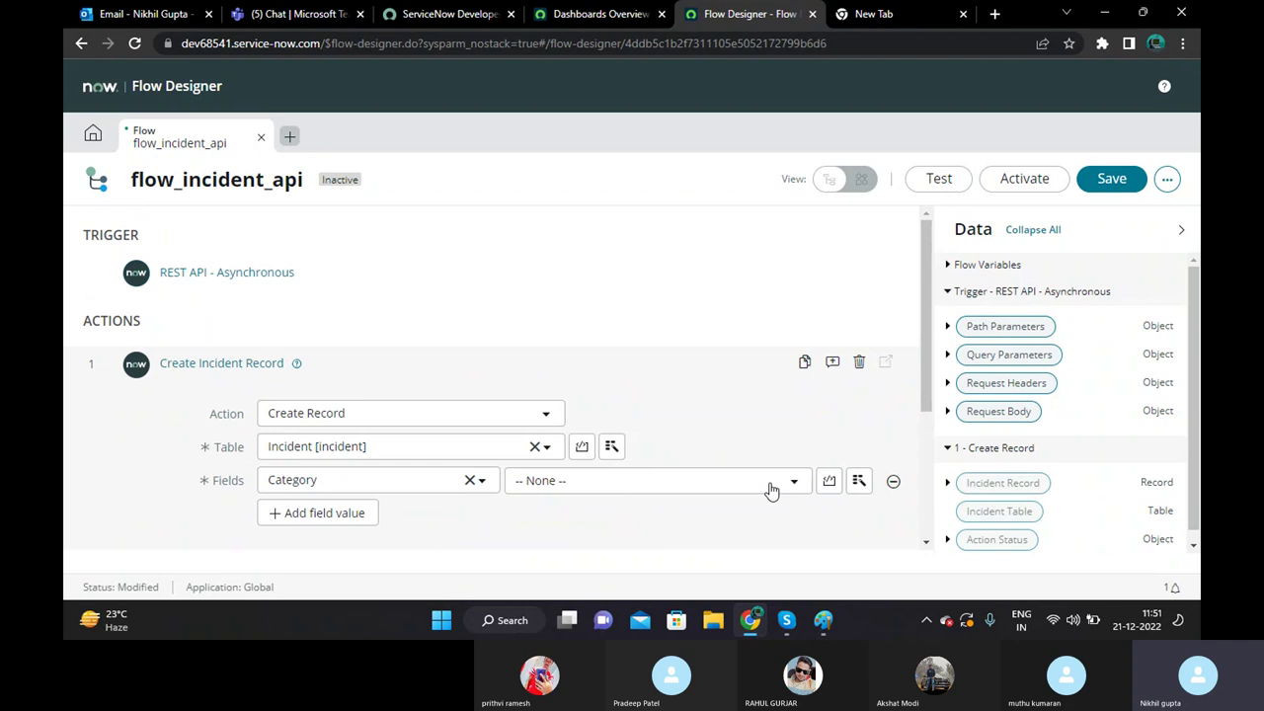
{"action": "left_click", "coordinate": [859, 481]}
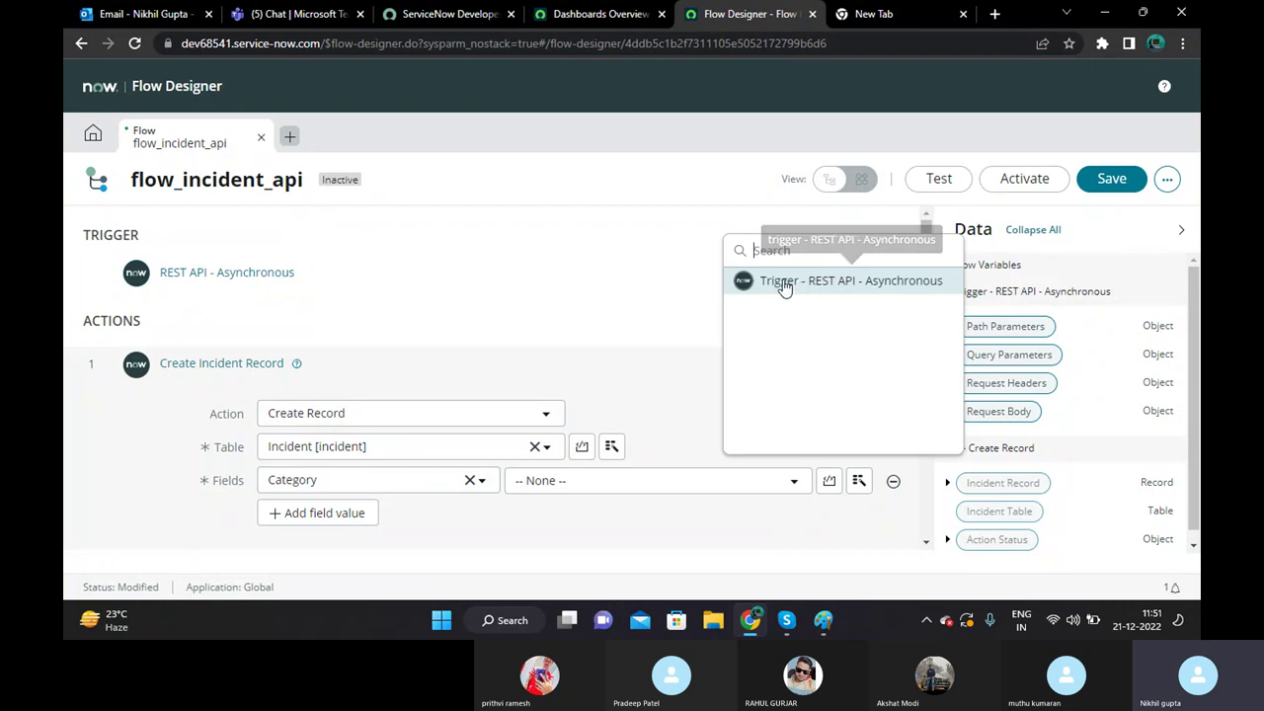
{"action": "left_click", "coordinate": [846, 283]}
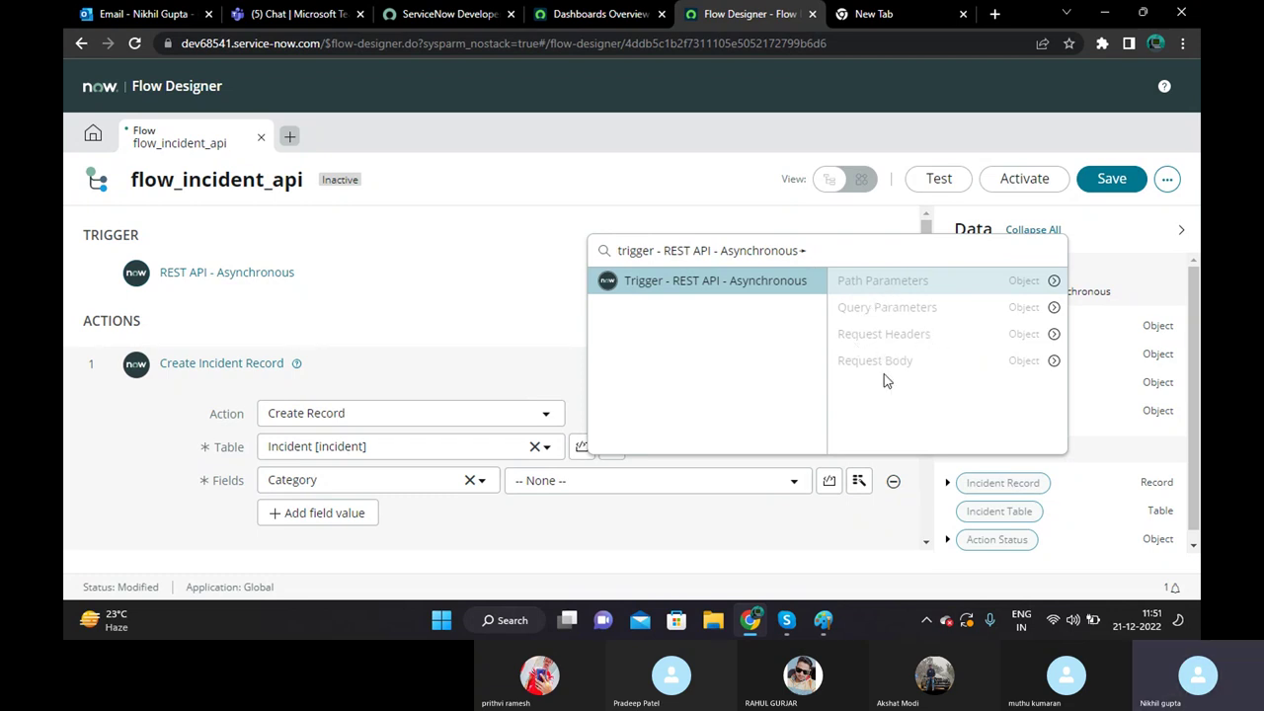
{"action": "left_click", "coordinate": [1051, 362]}
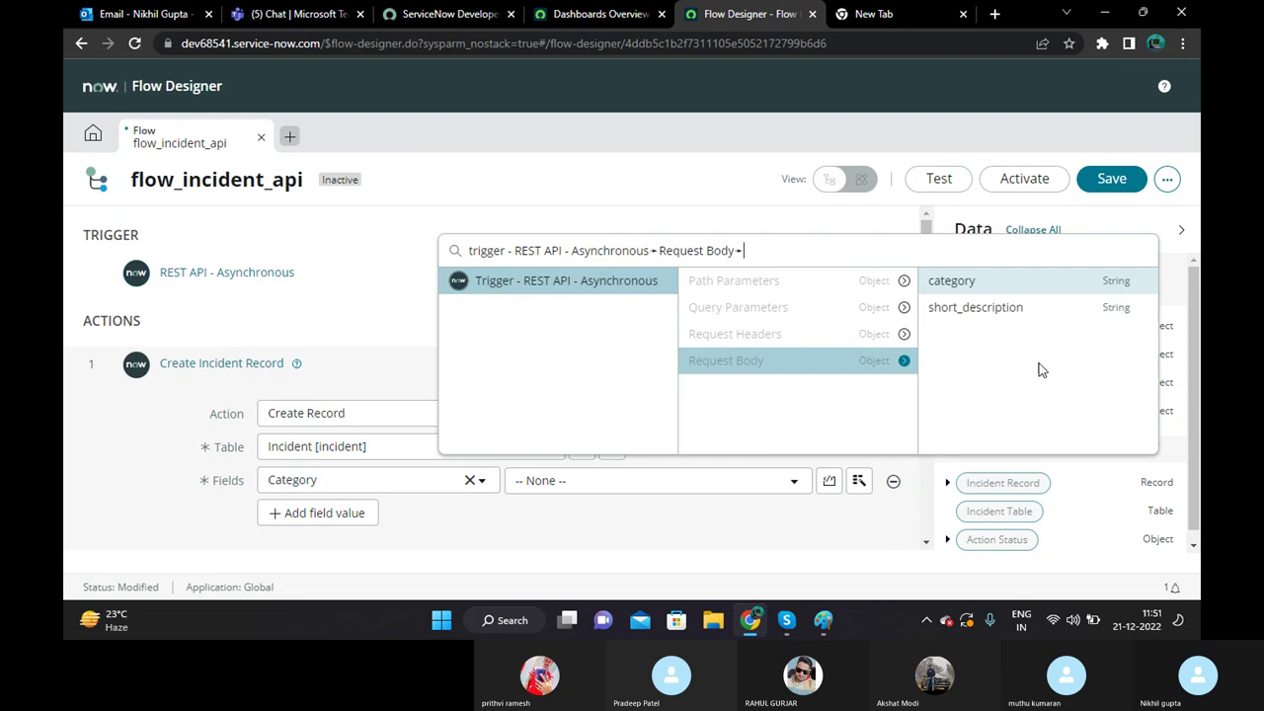
{"action": "left_click", "coordinate": [938, 285]}
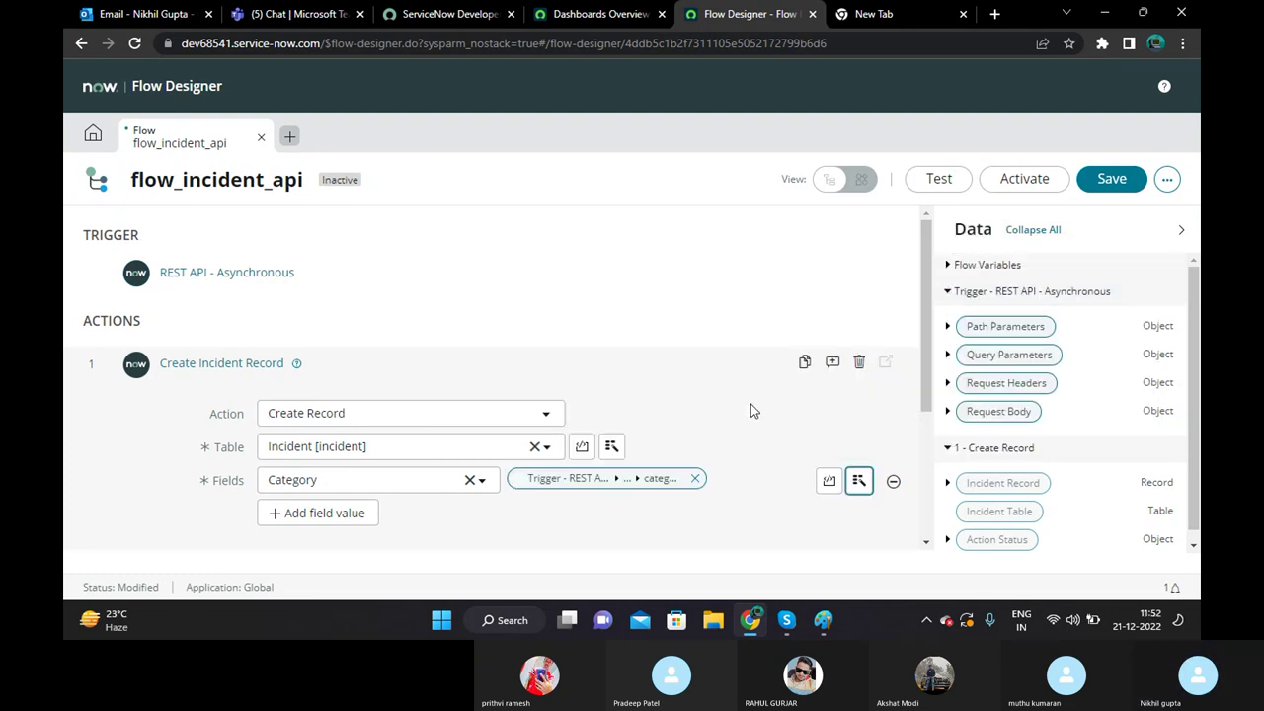
Add a second field value row for Short description to the Create Record action.
{"action": "scroll", "coordinate": [750, 403], "scroll_direction": "down", "scroll_amount": 2}
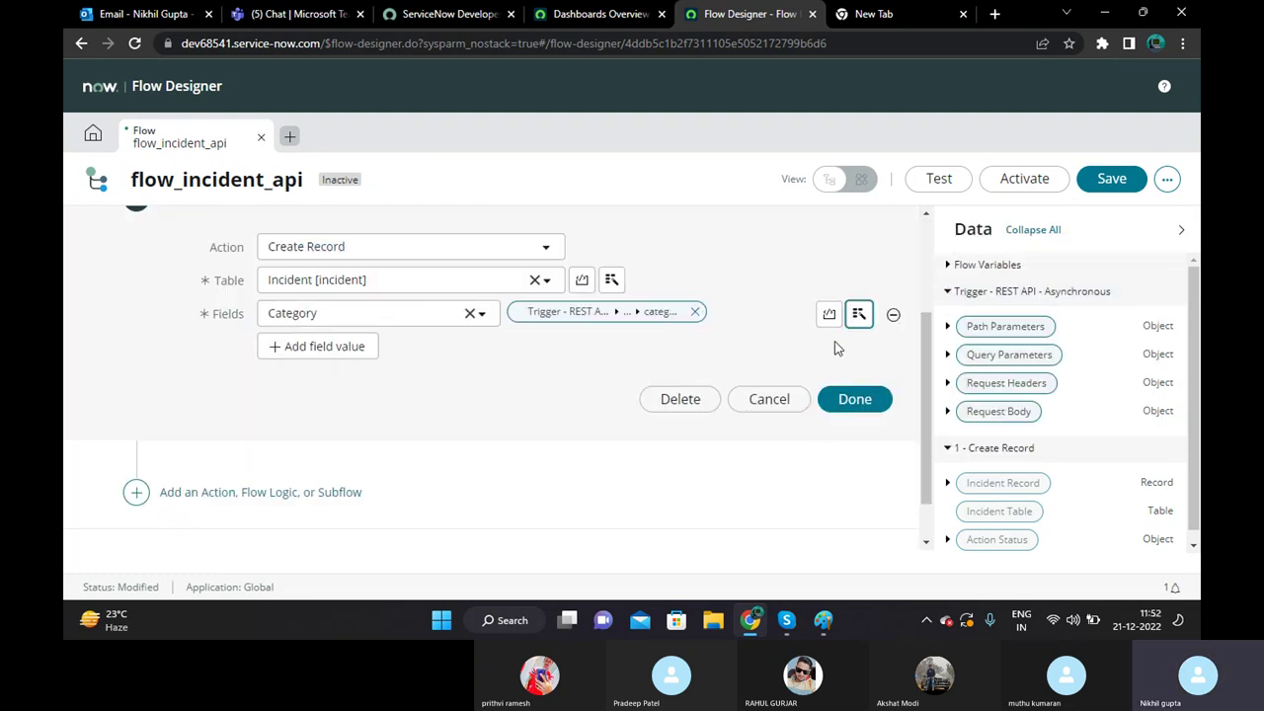
{"action": "left_click", "coordinate": [331, 351]}
{"action": "left_click", "coordinate": [422, 346]}
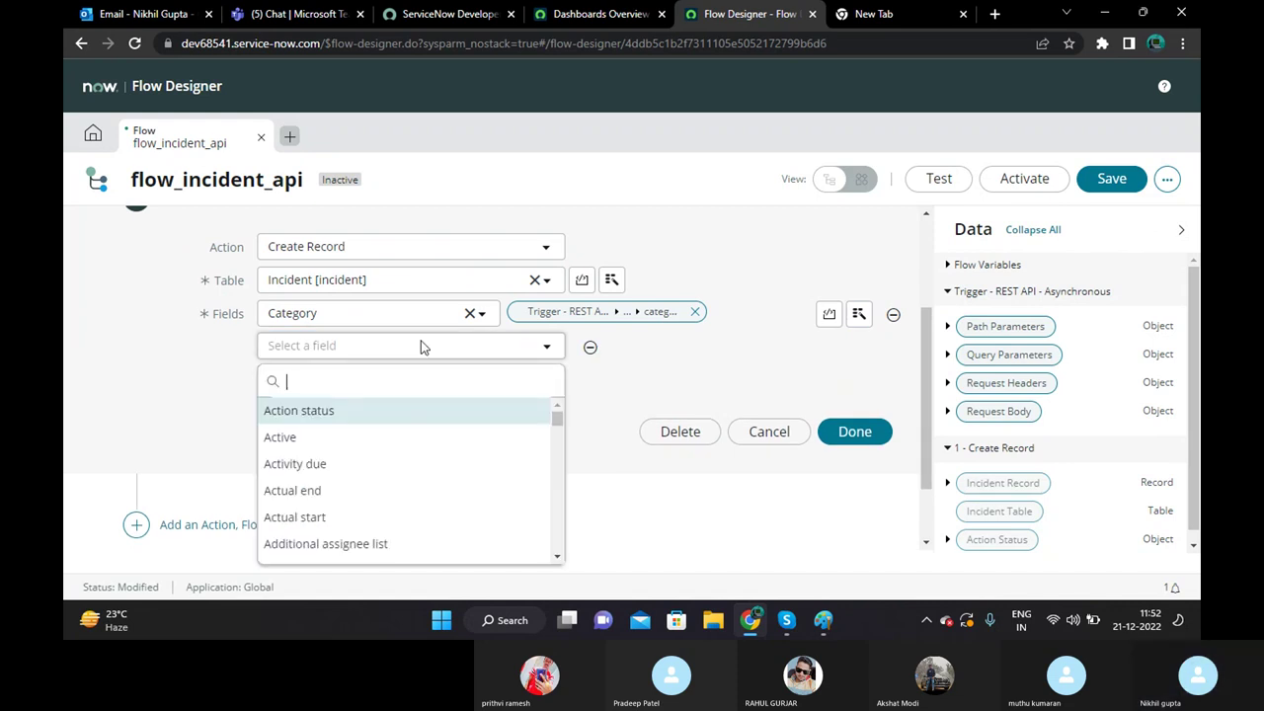
{"action": "type", "text": "sho"}
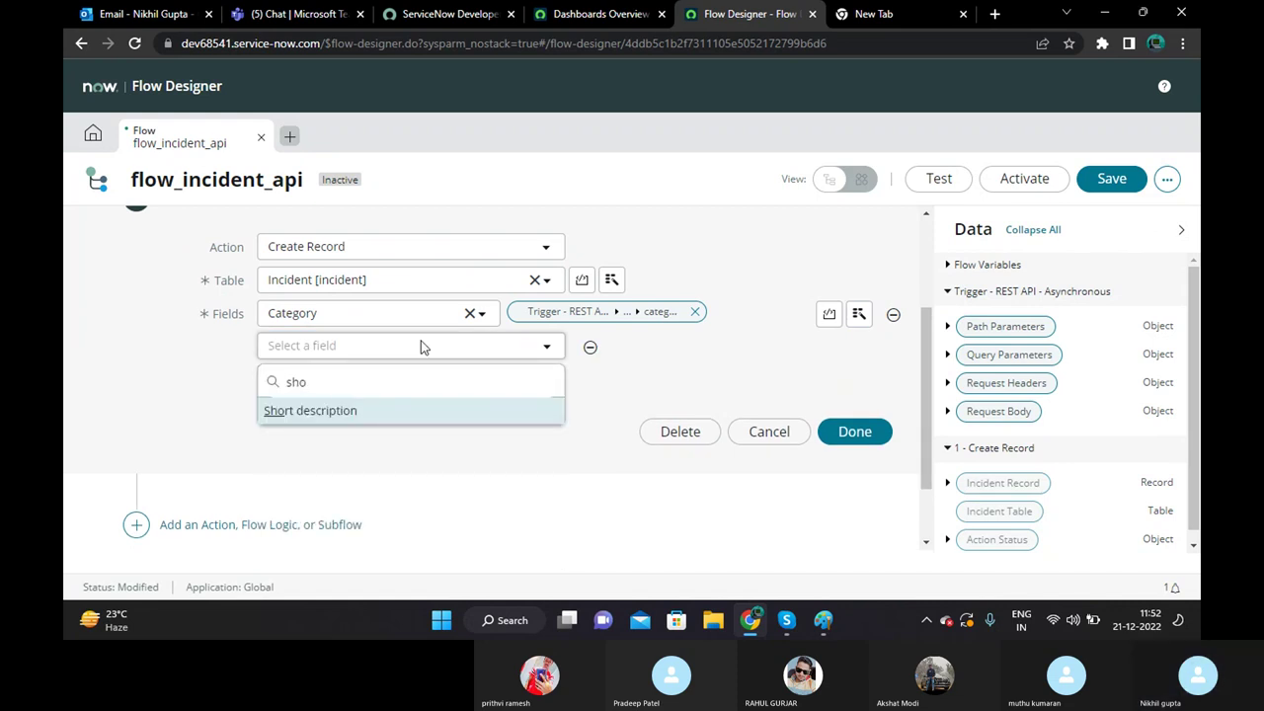
{"action": "left_click", "coordinate": [332, 411]}
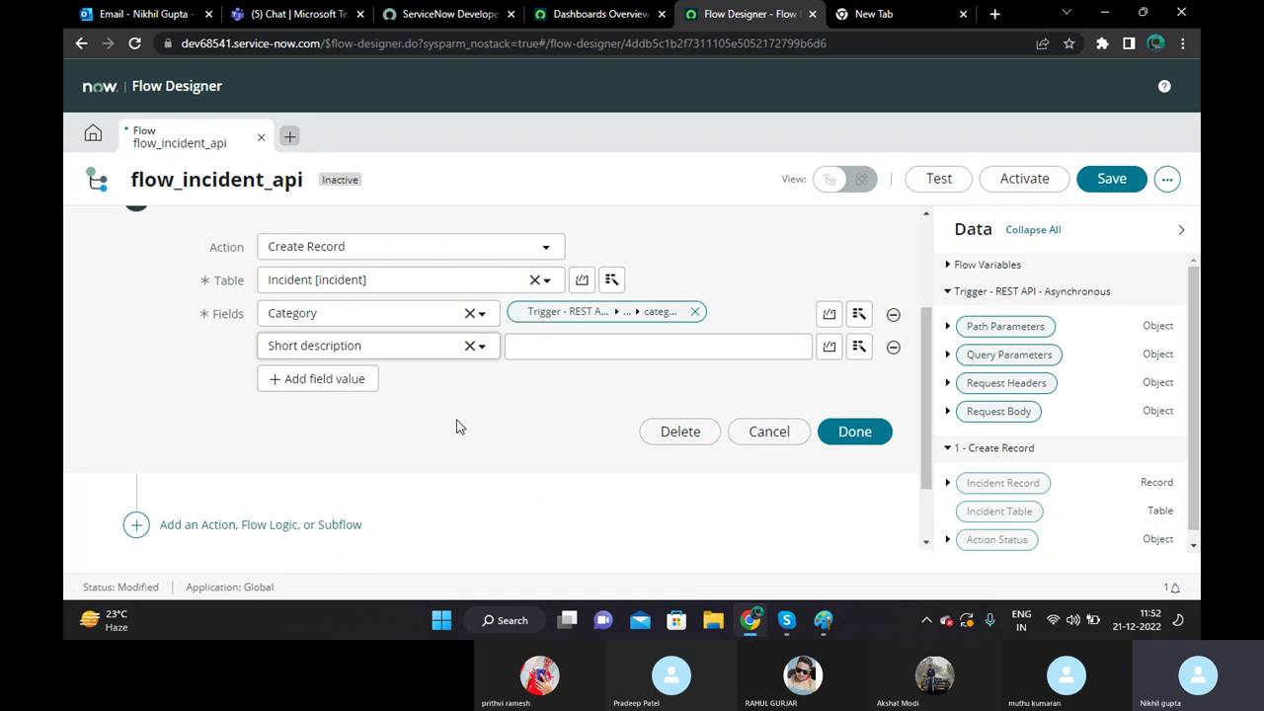
Map the Short description field to short_description from the trigger's Request Body and finish editing the Create Record action.
{"action": "scroll", "coordinate": [972, 400], "scroll_direction": "down", "scroll_amount": 1}
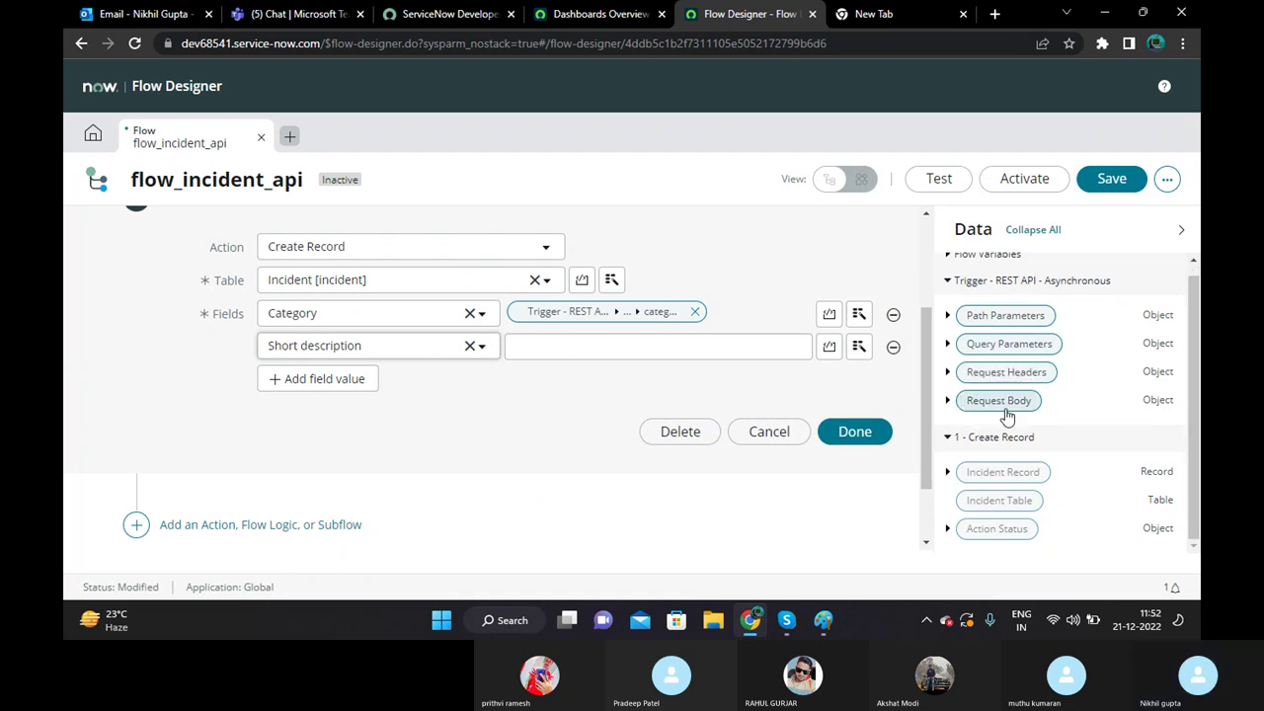
{"action": "scroll", "coordinate": [1007, 415], "scroll_direction": "up", "scroll_amount": 1}
{"action": "scroll", "coordinate": [1002, 413], "scroll_direction": "down", "scroll_amount": 1}
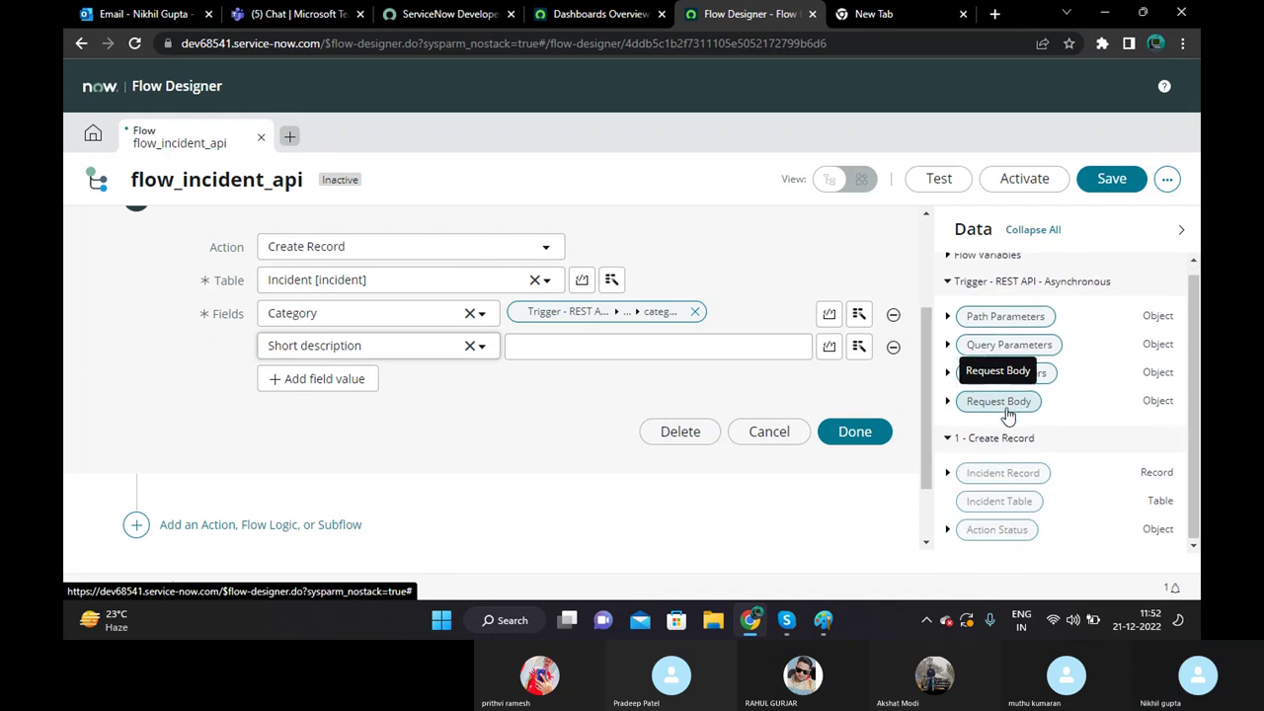
{"action": "left_click", "coordinate": [950, 400]}
{"action": "scroll", "coordinate": [1056, 356], "scroll_direction": "down", "scroll_amount": 2}
{"action": "left_click_drag", "start_coordinate": [1018, 398], "coordinate": [600, 352]}
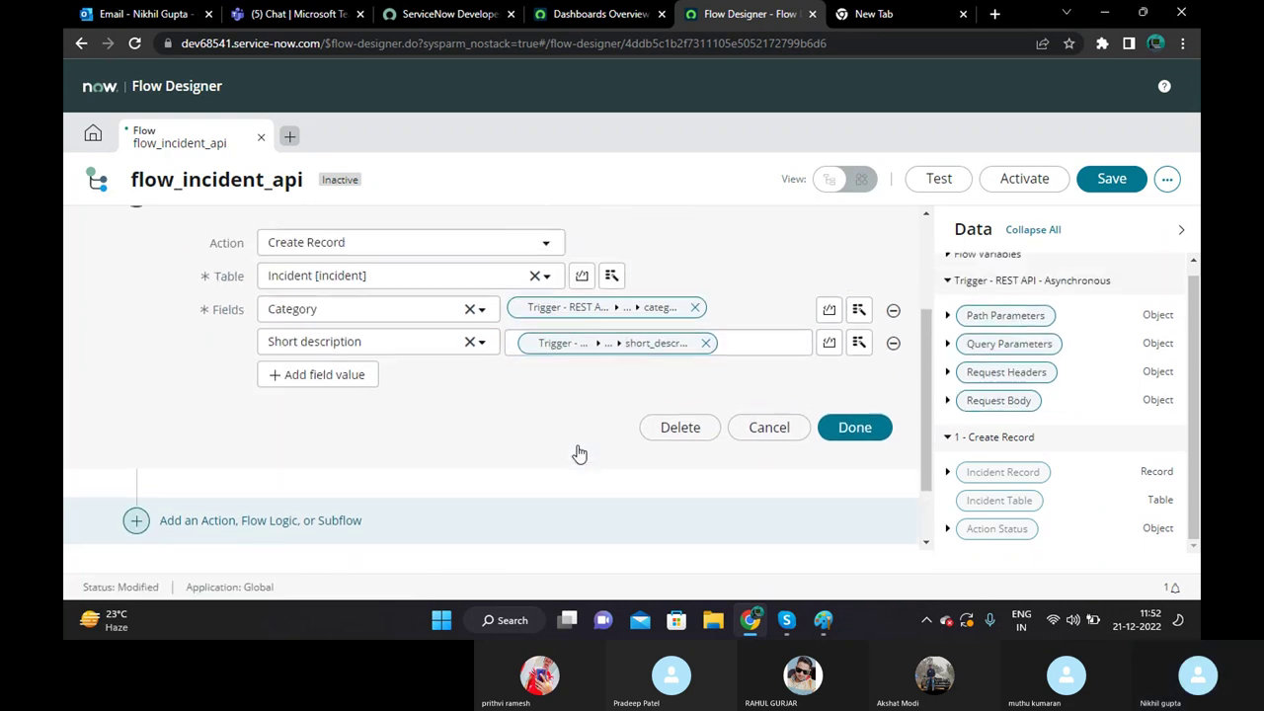
{"action": "scroll", "coordinate": [451, 446], "scroll_direction": "up", "scroll_amount": 3}
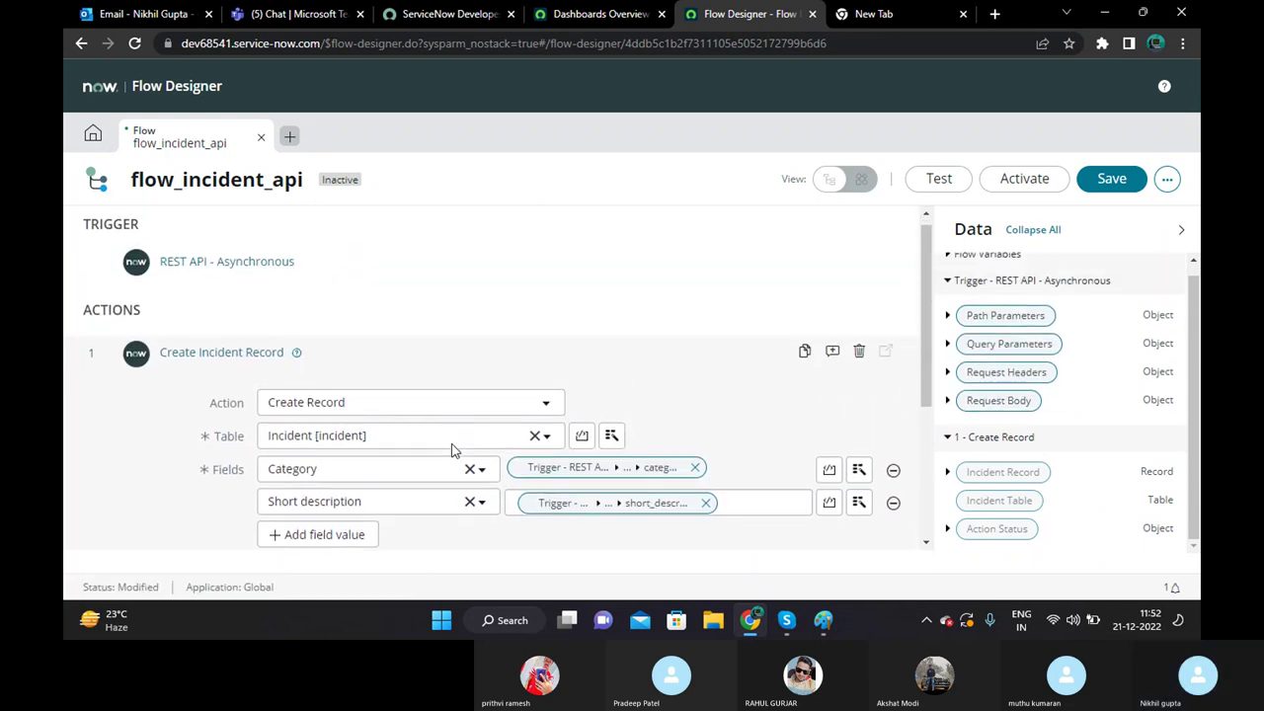
{"action": "scroll", "coordinate": [467, 493], "scroll_direction": "down", "scroll_amount": 3}
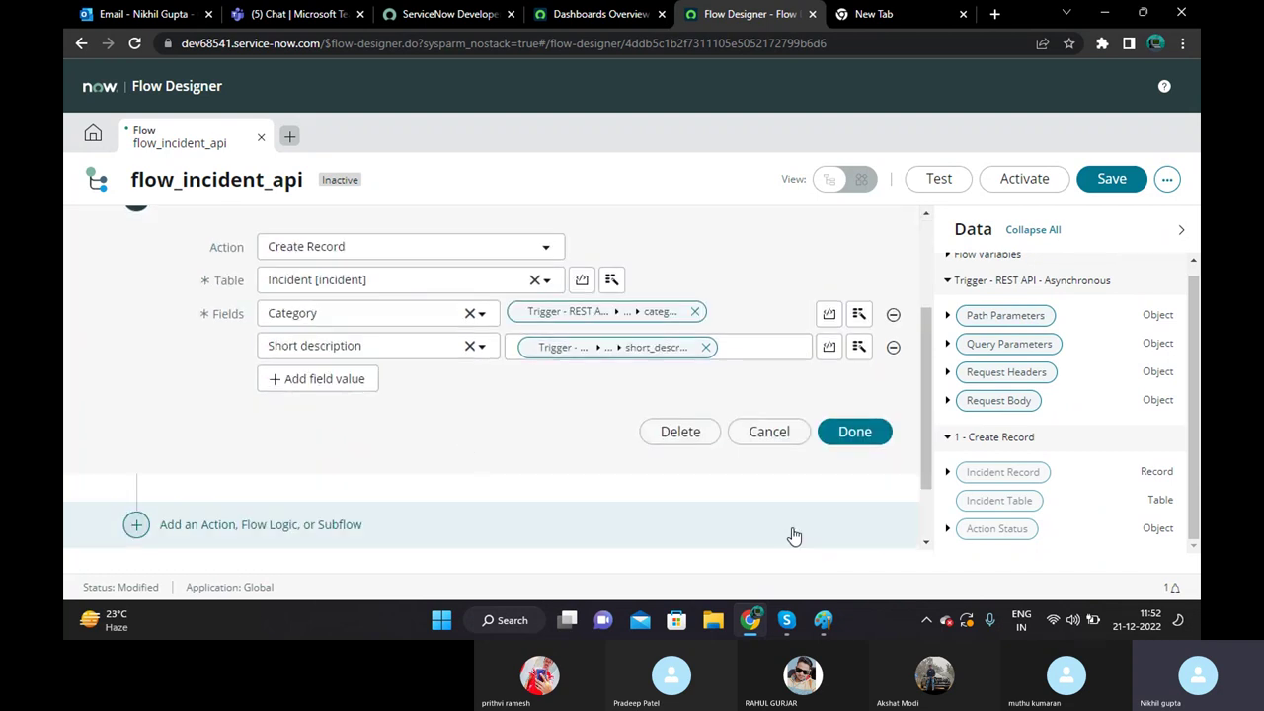
{"action": "left_click", "coordinate": [855, 441]}
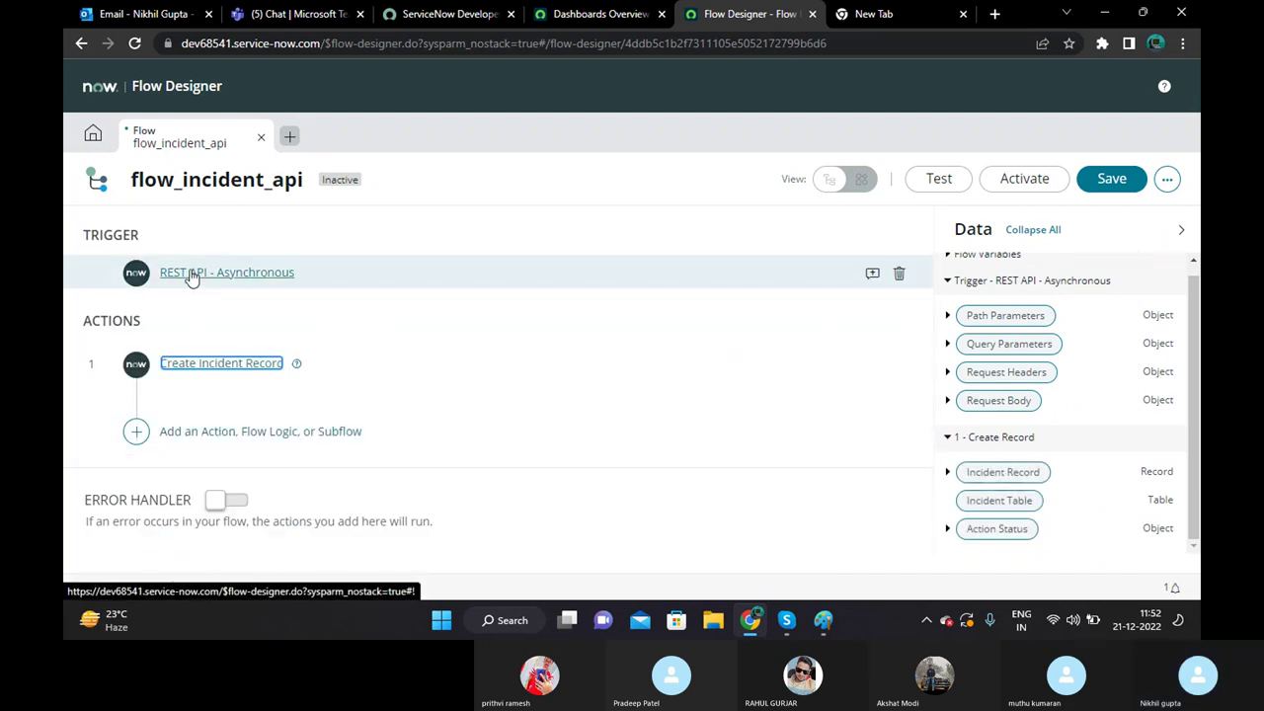
Open the REST API - Asynchronous trigger and review its request body fields and request parameters.
{"action": "left_click", "coordinate": [225, 272]}
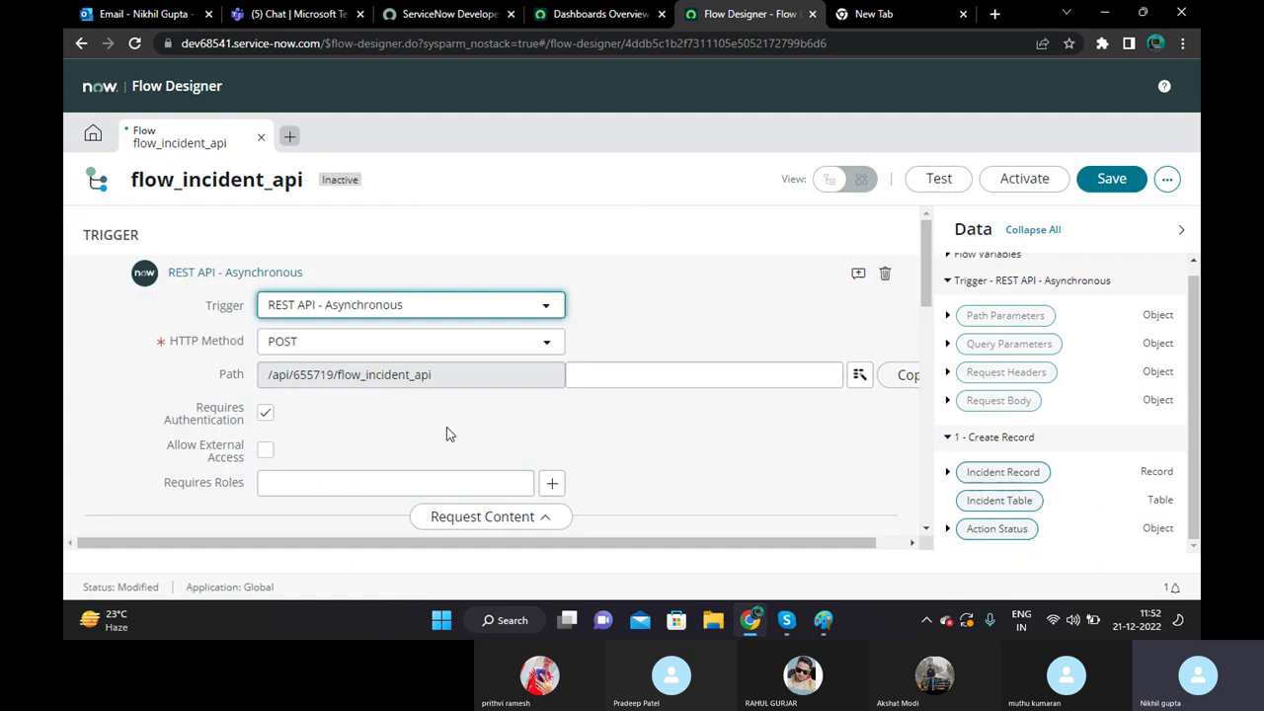
{"action": "scroll", "coordinate": [446, 427], "scroll_direction": "down", "scroll_amount": 1}
{"action": "left_click", "coordinate": [447, 438]}
{"action": "scroll", "coordinate": [375, 415], "scroll_direction": "down", "scroll_amount": 3}
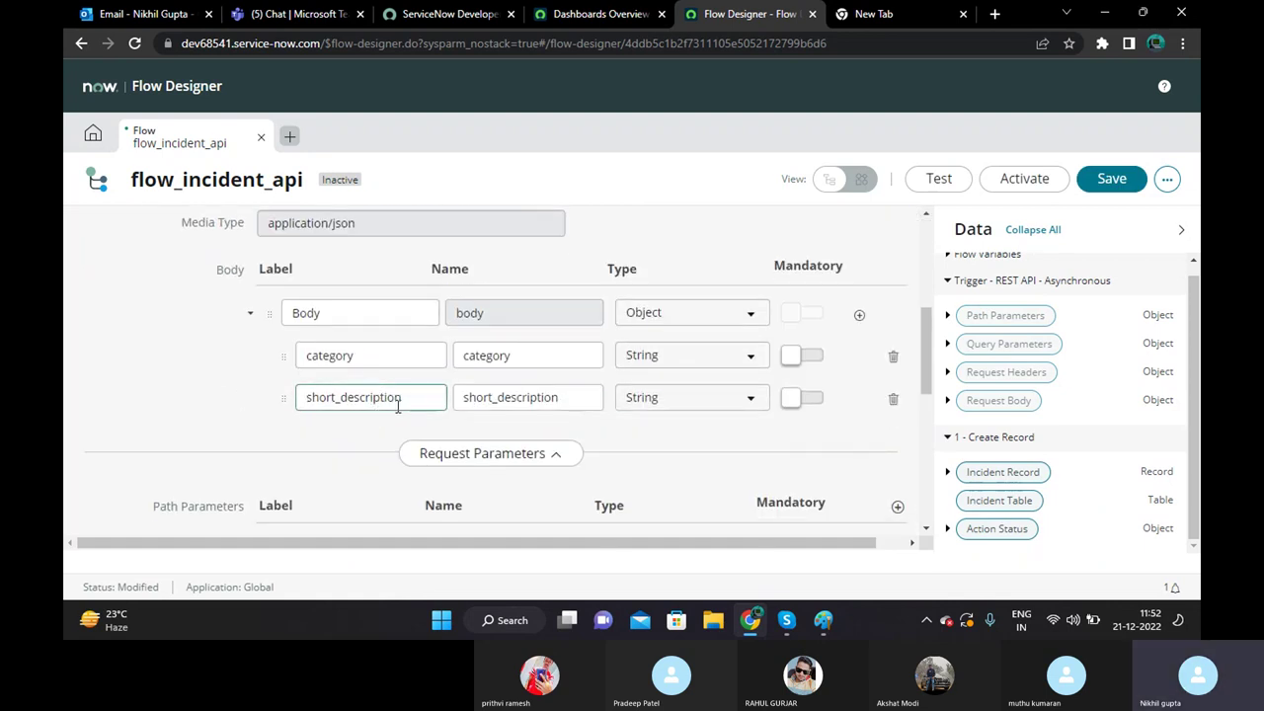
{"action": "left_click", "coordinate": [484, 402]}
{"action": "scroll", "coordinate": [587, 395], "scroll_direction": "up", "scroll_amount": 2}
{"action": "scroll", "coordinate": [596, 397], "scroll_direction": "down", "scroll_amount": 5}
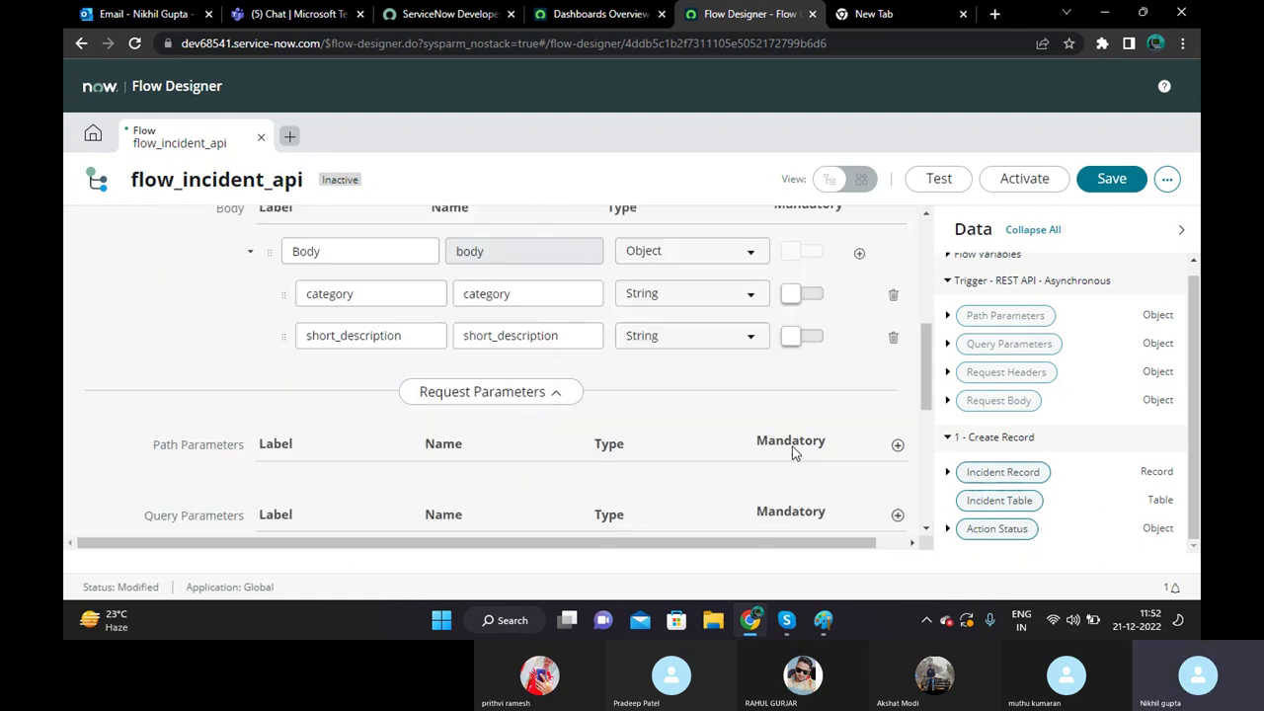
Close the trigger's settings and add a ServiceNow Core Send Email action after the Create Incident Record action.
{"action": "left_click", "coordinate": [853, 310]}
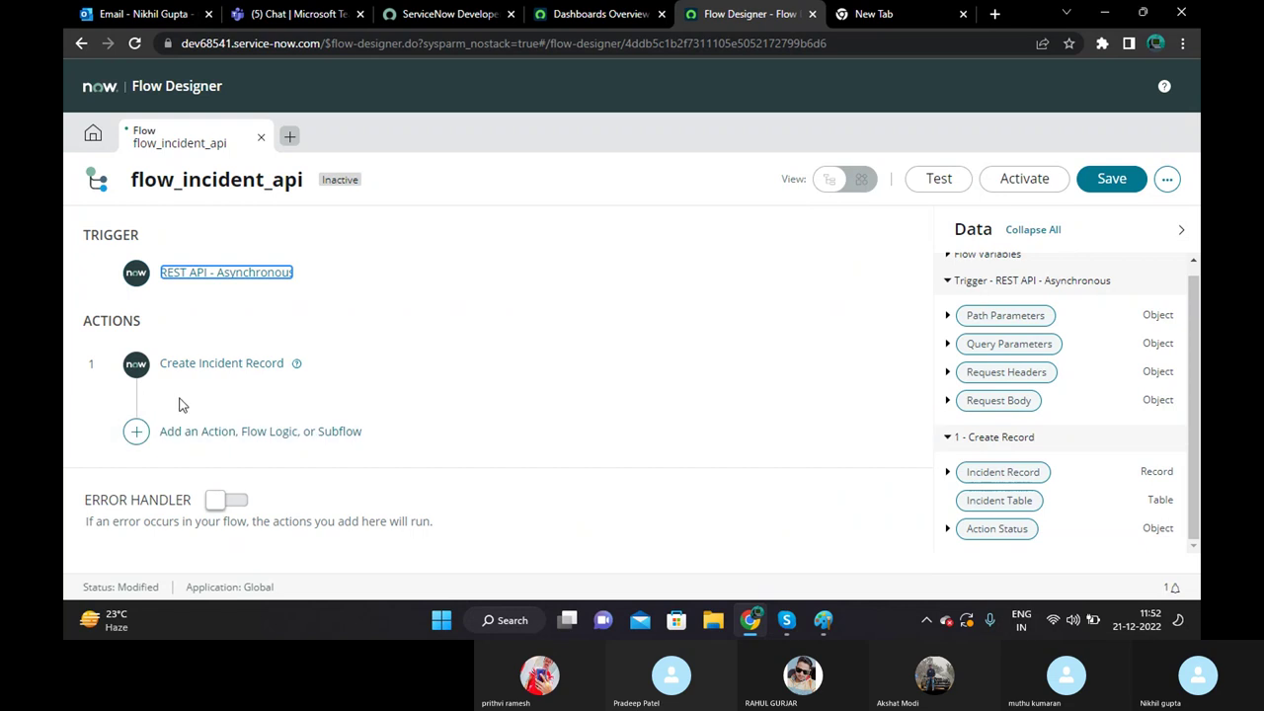
{"action": "left_click", "coordinate": [135, 434]}
{"action": "left_click", "coordinate": [219, 434]}
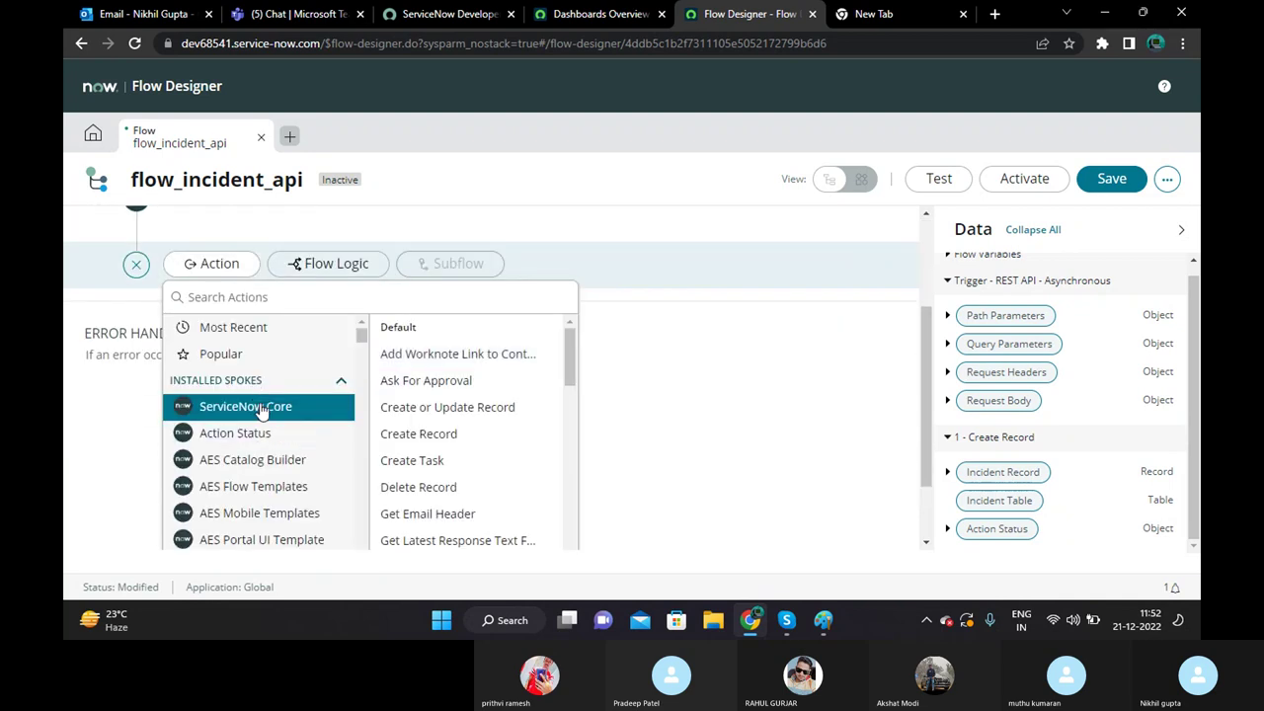
{"action": "scroll", "coordinate": [414, 395], "scroll_direction": "down", "scroll_amount": 3}
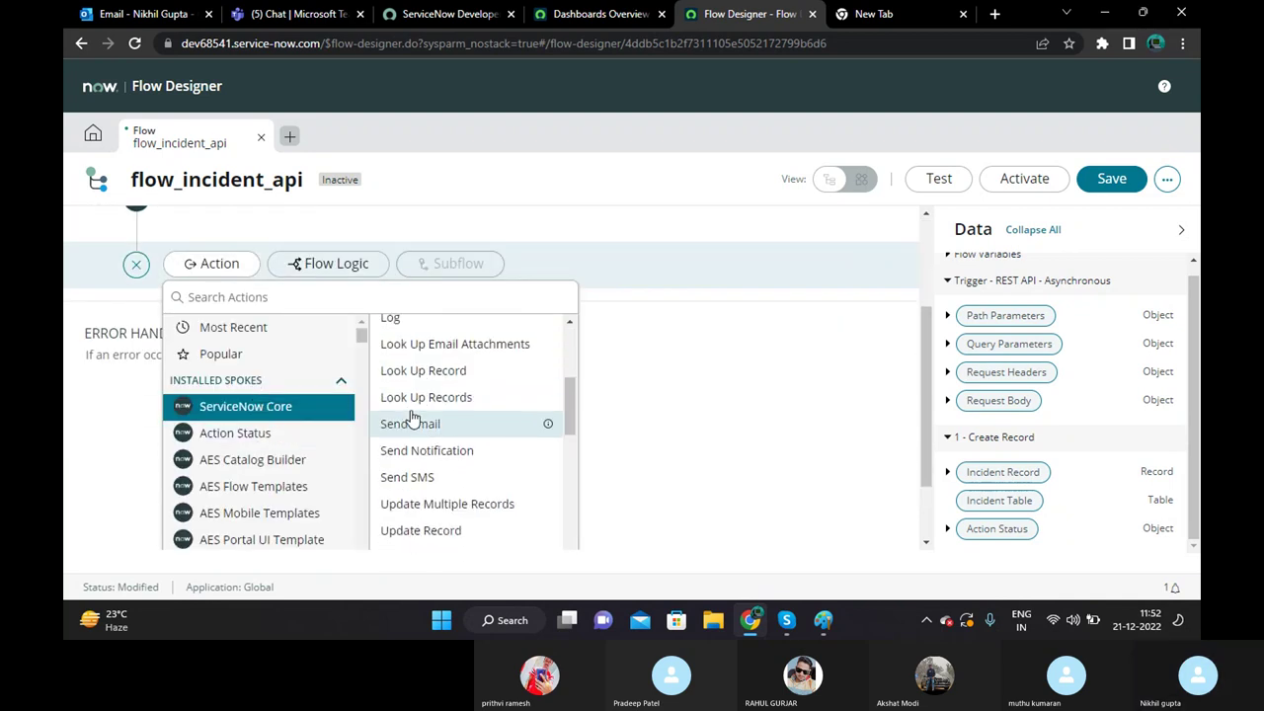
{"action": "scroll", "coordinate": [409, 395], "scroll_direction": "down", "scroll_amount": 2}
{"action": "left_click", "coordinate": [417, 340]}
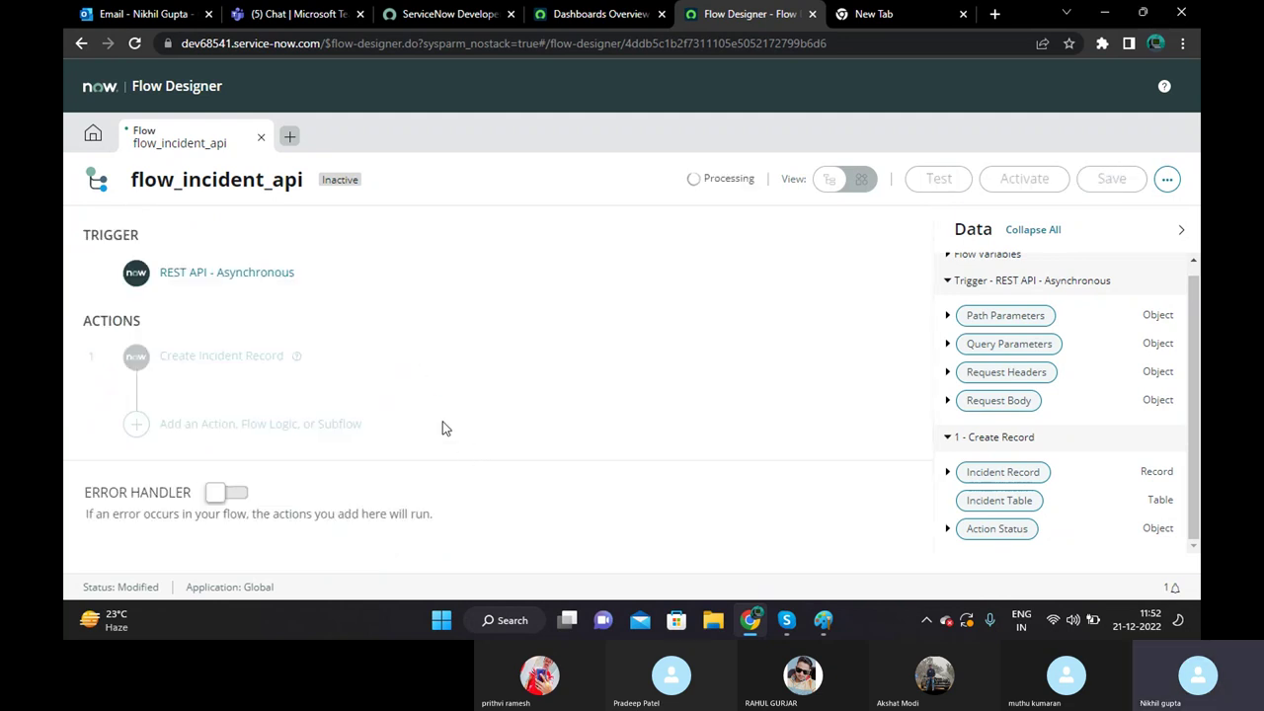
Set the Send Email action's Target Record to the Incident Record from 1 - Create Record.
{"action": "scroll", "coordinate": [427, 429], "scroll_direction": "down", "scroll_amount": 3}
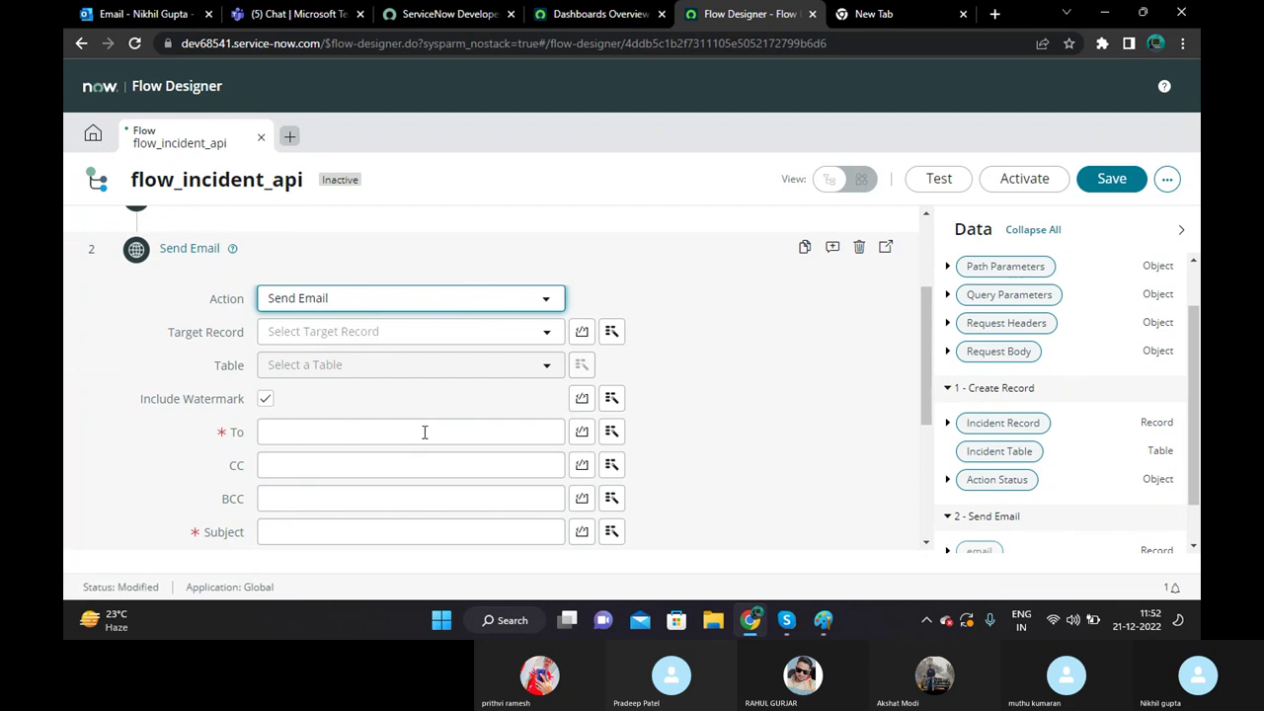
{"action": "scroll", "coordinate": [424, 432], "scroll_direction": "up", "scroll_amount": 1}
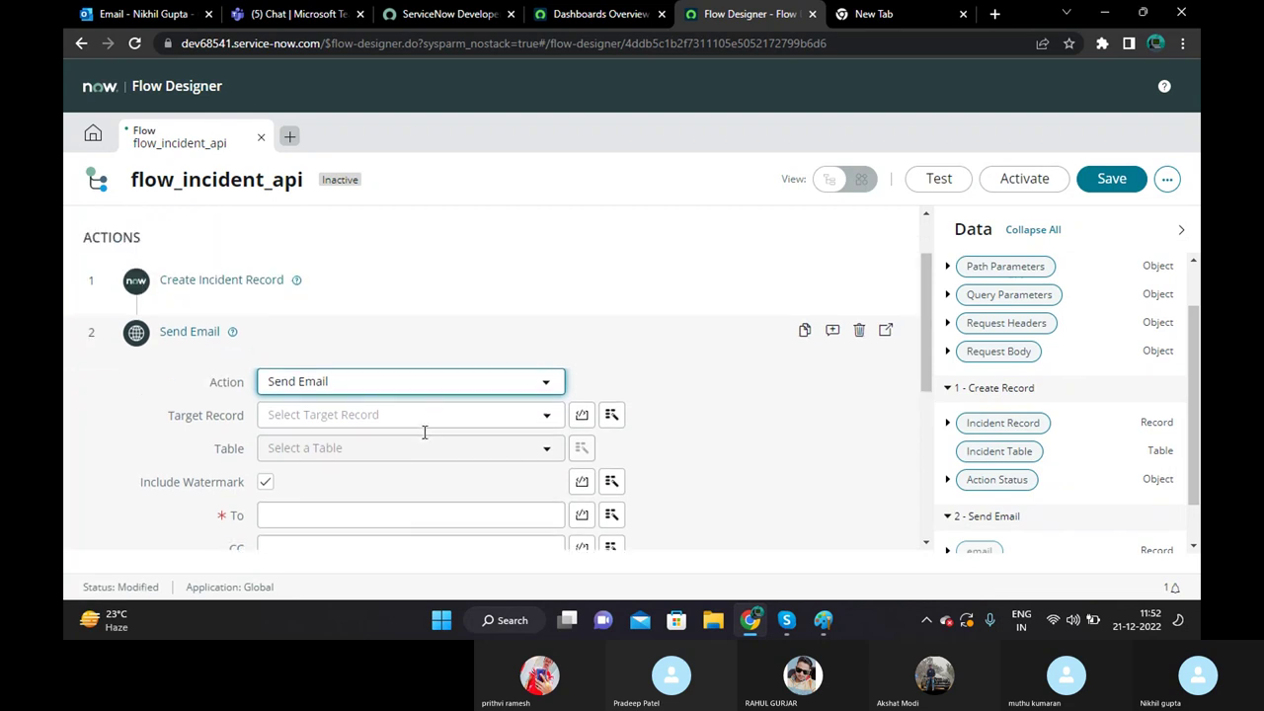
{"action": "left_click", "coordinate": [728, 429]}
{"action": "scroll", "coordinate": [493, 426], "scroll_direction": "down", "scroll_amount": 1}
{"action": "scroll", "coordinate": [494, 427], "scroll_direction": "down", "scroll_amount": 1}
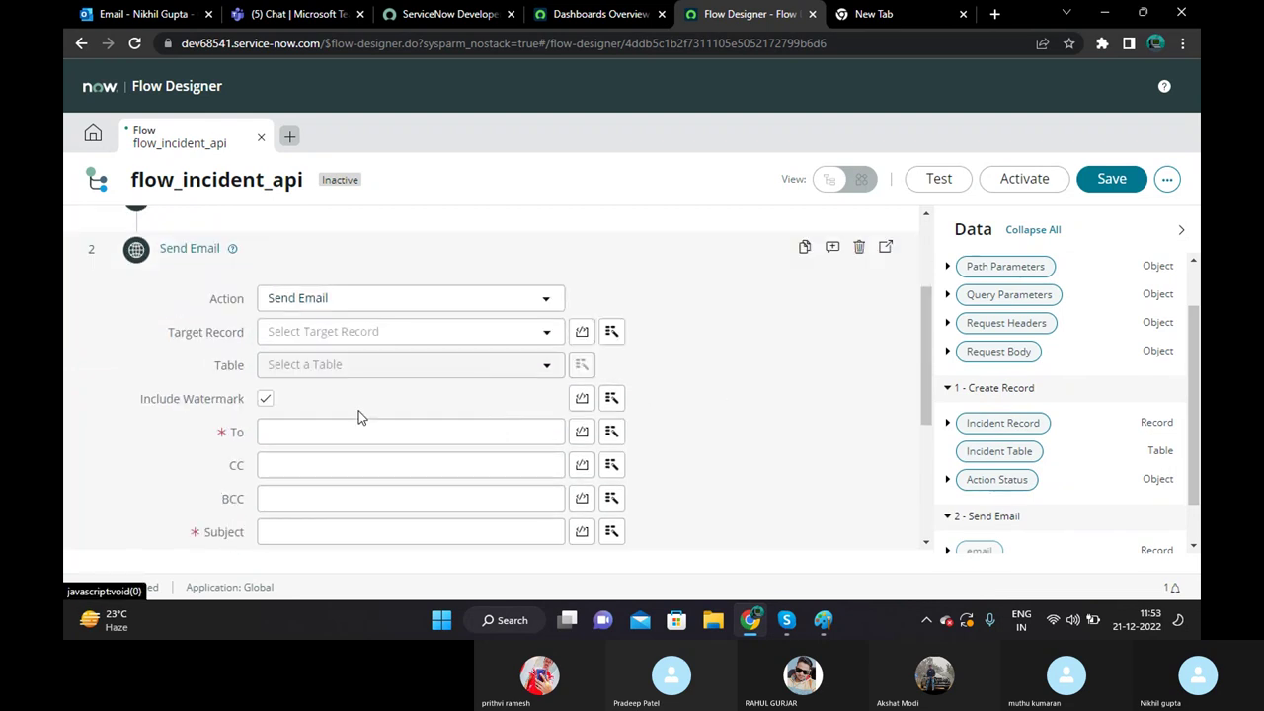
{"action": "left_click", "coordinate": [378, 334]}
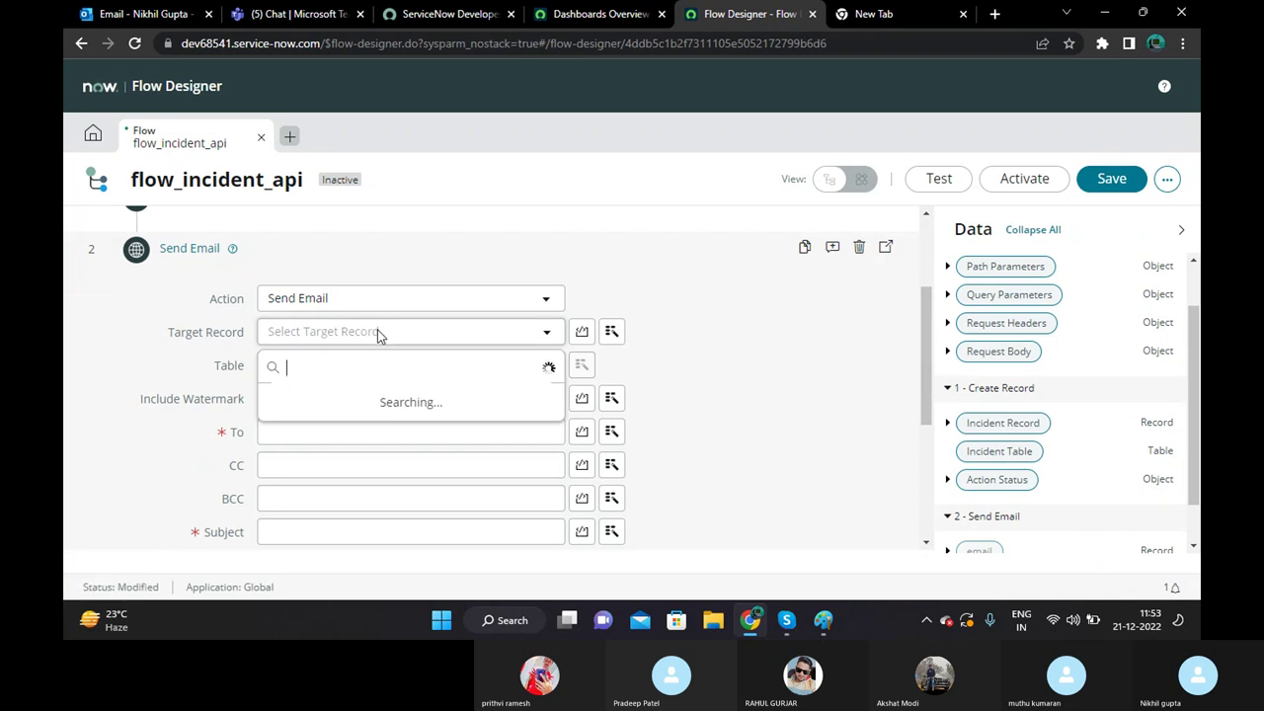
{"action": "left_click", "coordinate": [725, 346]}
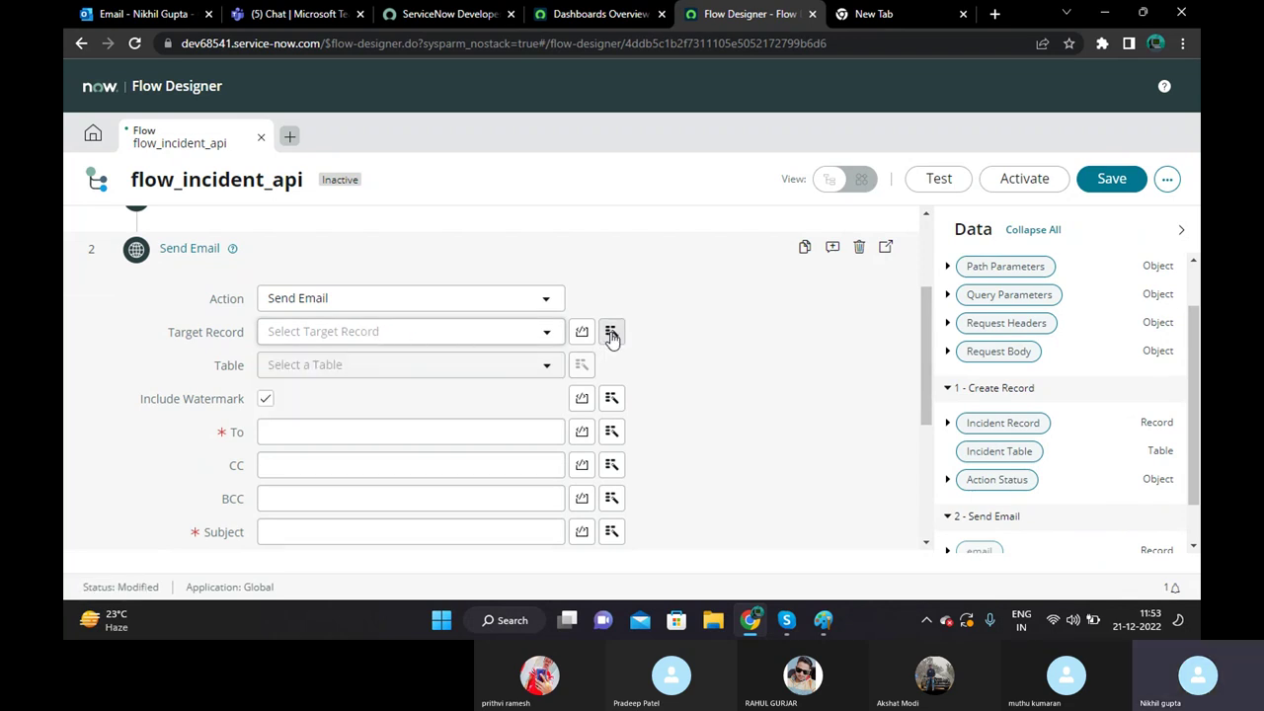
{"action": "left_click", "coordinate": [612, 331]}
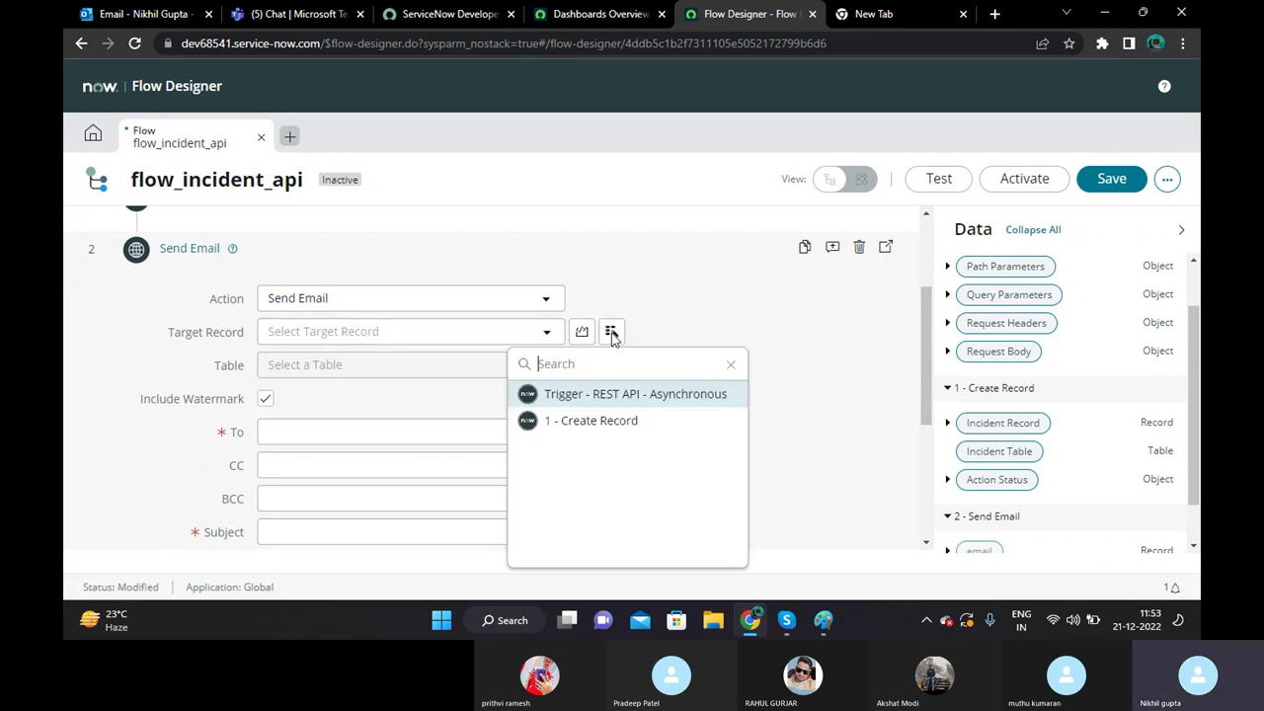
{"action": "left_click", "coordinate": [598, 421]}
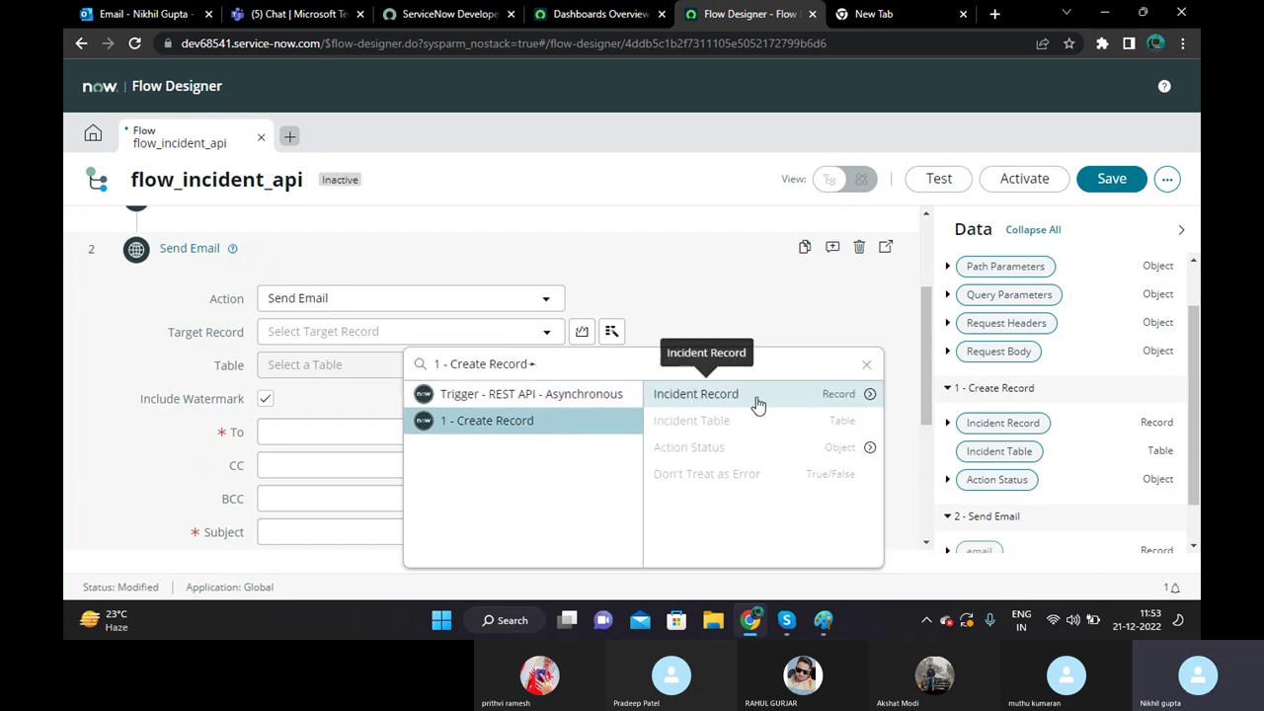
{"action": "left_click", "coordinate": [838, 397]}
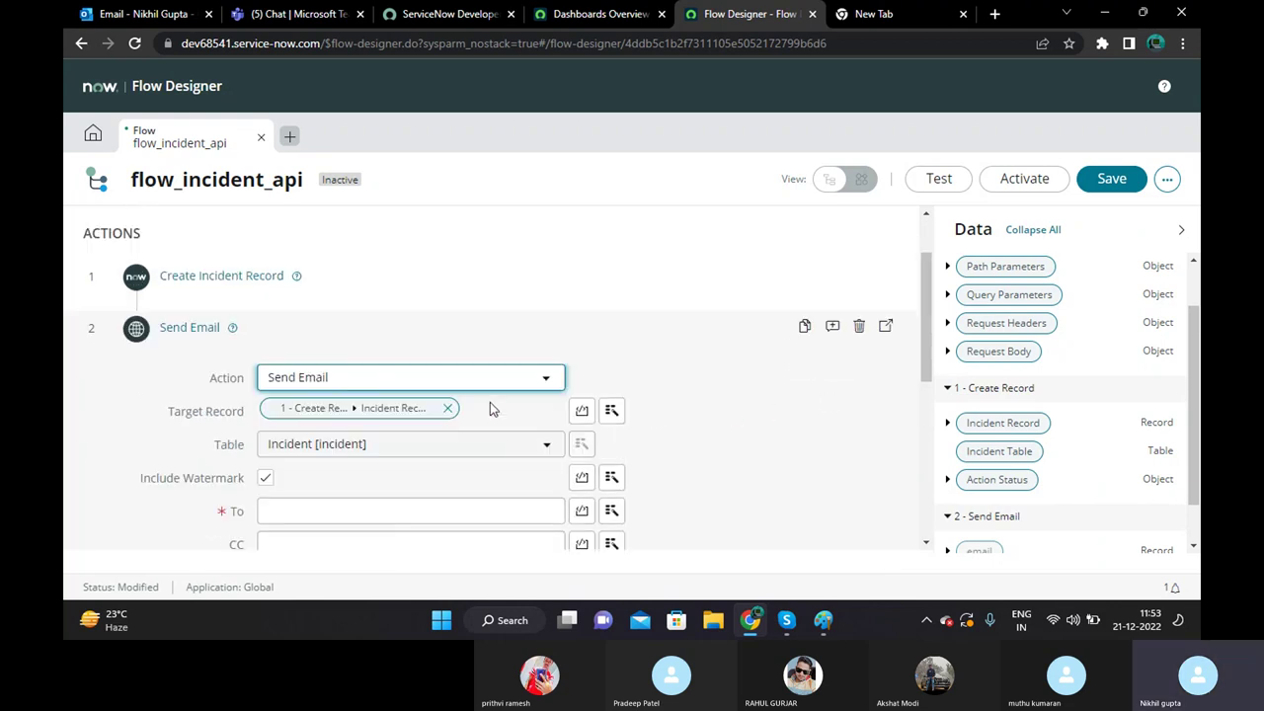
Examine the Send Email action's recipient, subject and body fields and the data sources offered for the To field.
{"action": "scroll", "coordinate": [703, 366], "scroll_direction": "down", "scroll_amount": 2}
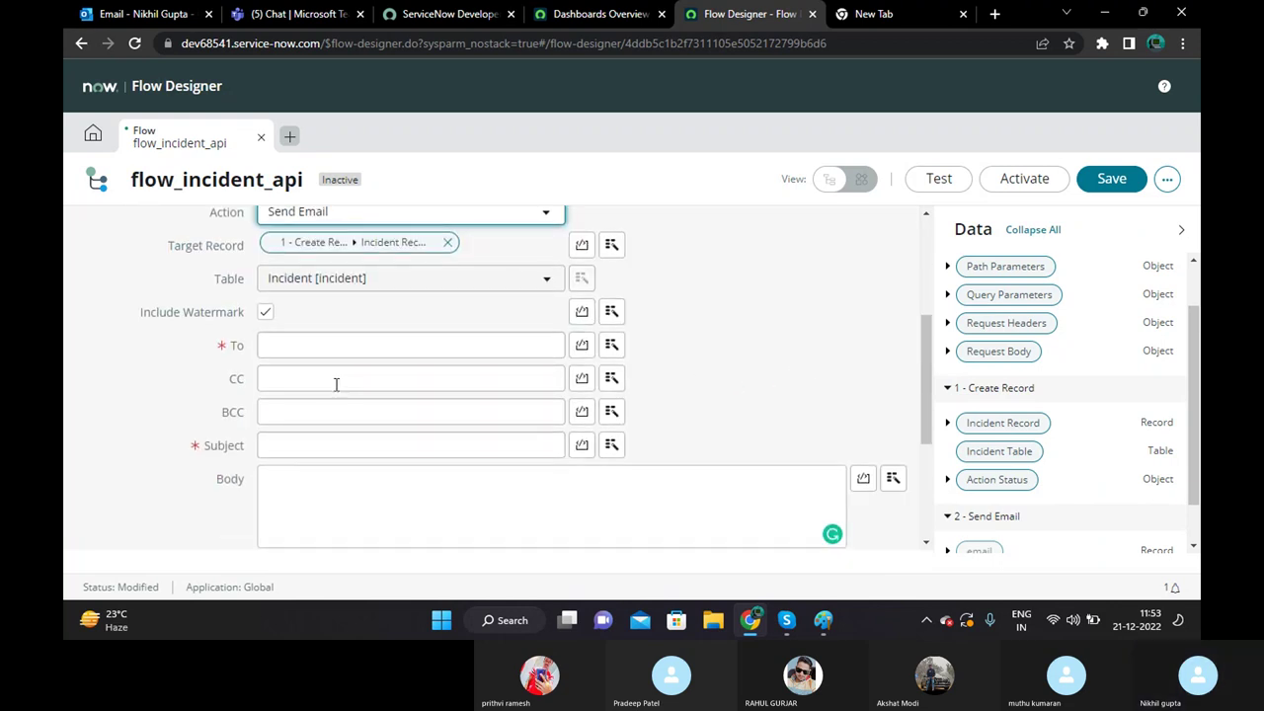
{"action": "scroll", "coordinate": [336, 384], "scroll_direction": "up", "scroll_amount": 1}
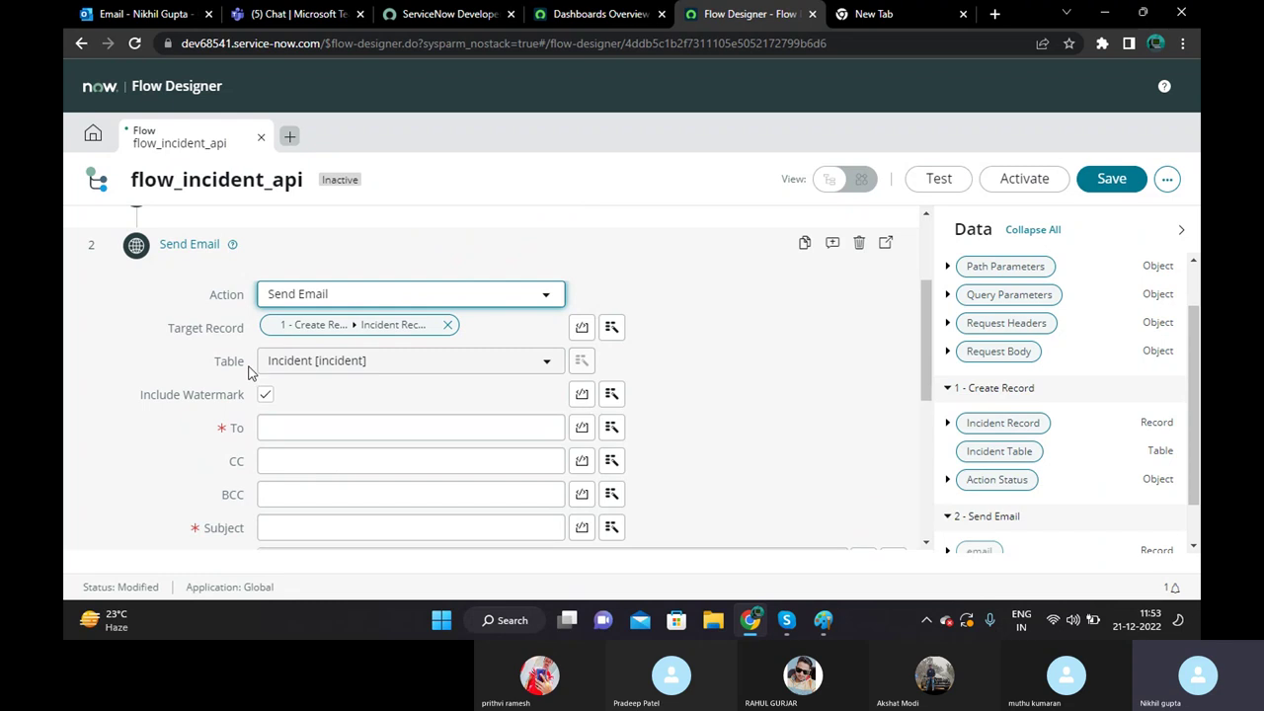
{"action": "scroll", "coordinate": [346, 361], "scroll_direction": "down", "scroll_amount": 1}
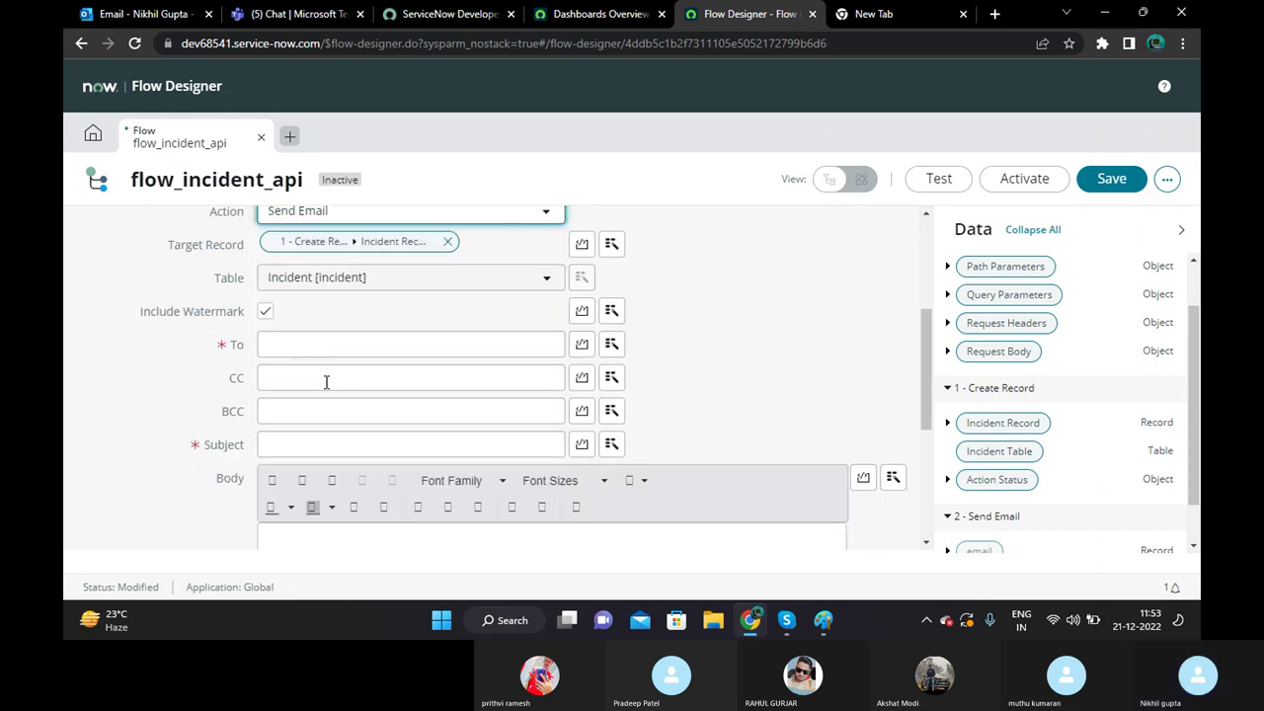
{"action": "left_click", "coordinate": [290, 352]}
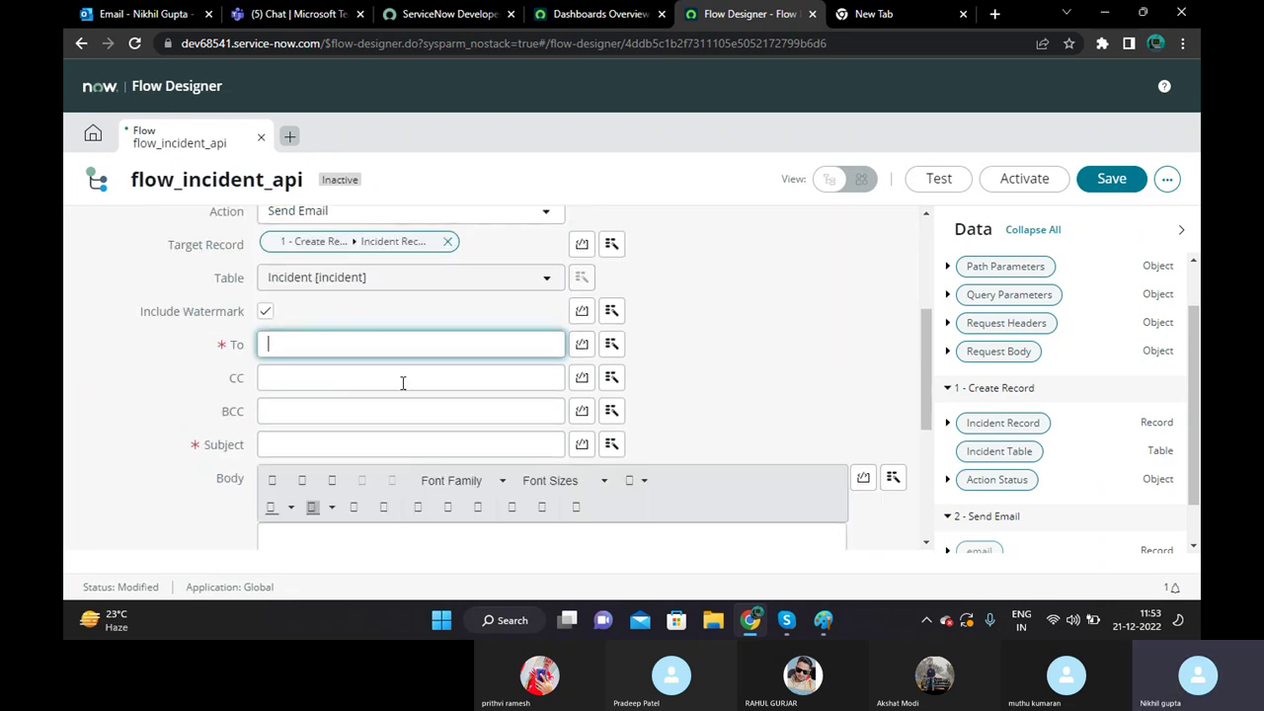
{"action": "scroll", "coordinate": [247, 404], "scroll_direction": "up", "scroll_amount": 1}
{"action": "scroll", "coordinate": [257, 405], "scroll_direction": "down", "scroll_amount": 1}
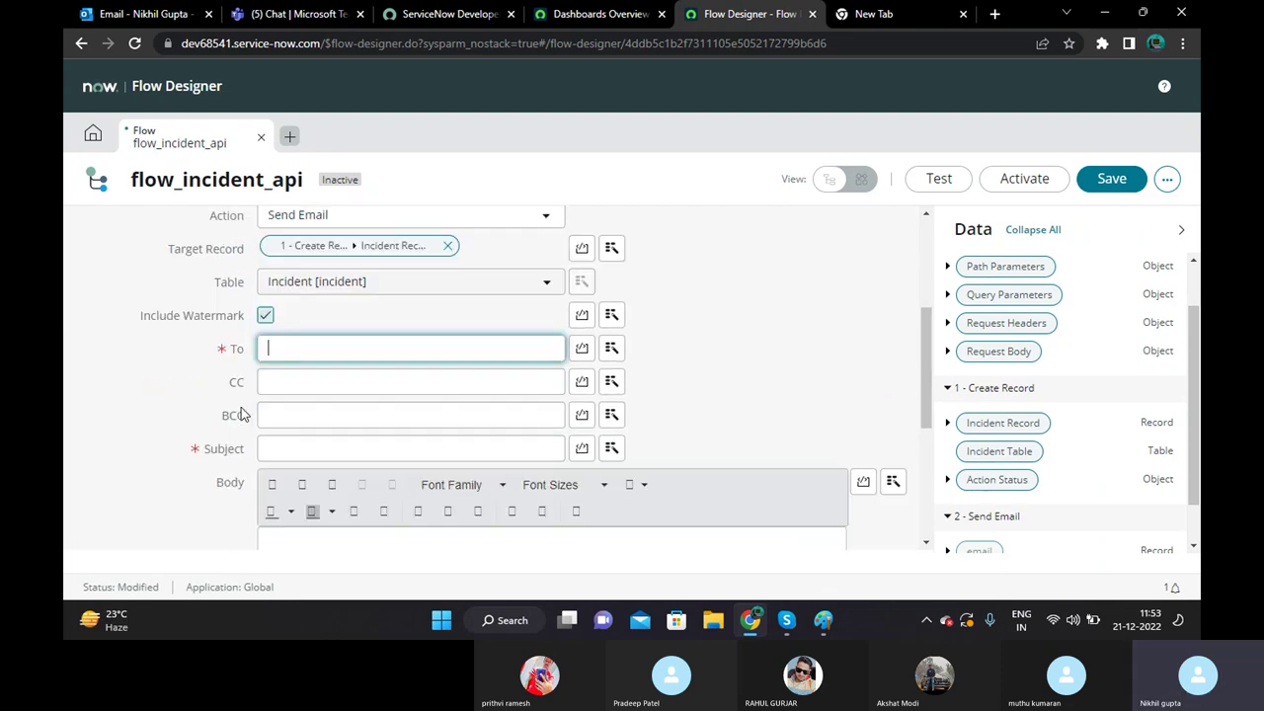
{"action": "left_click", "coordinate": [681, 387]}
{"action": "scroll", "coordinate": [322, 403], "scroll_direction": "up", "scroll_amount": 2}
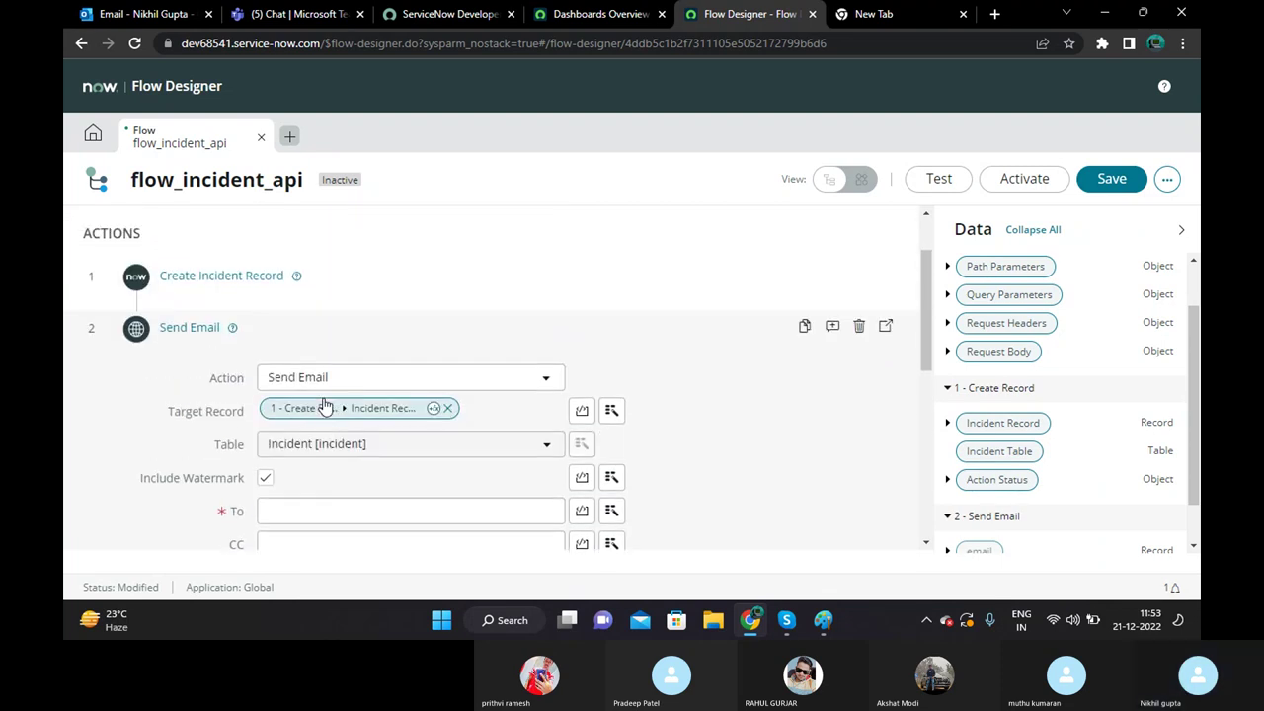
{"action": "scroll", "coordinate": [325, 405], "scroll_direction": "down", "scroll_amount": 1}
{"action": "left_click", "coordinate": [302, 426]}
{"action": "scroll", "coordinate": [376, 407], "scroll_direction": "down", "scroll_amount": 1}
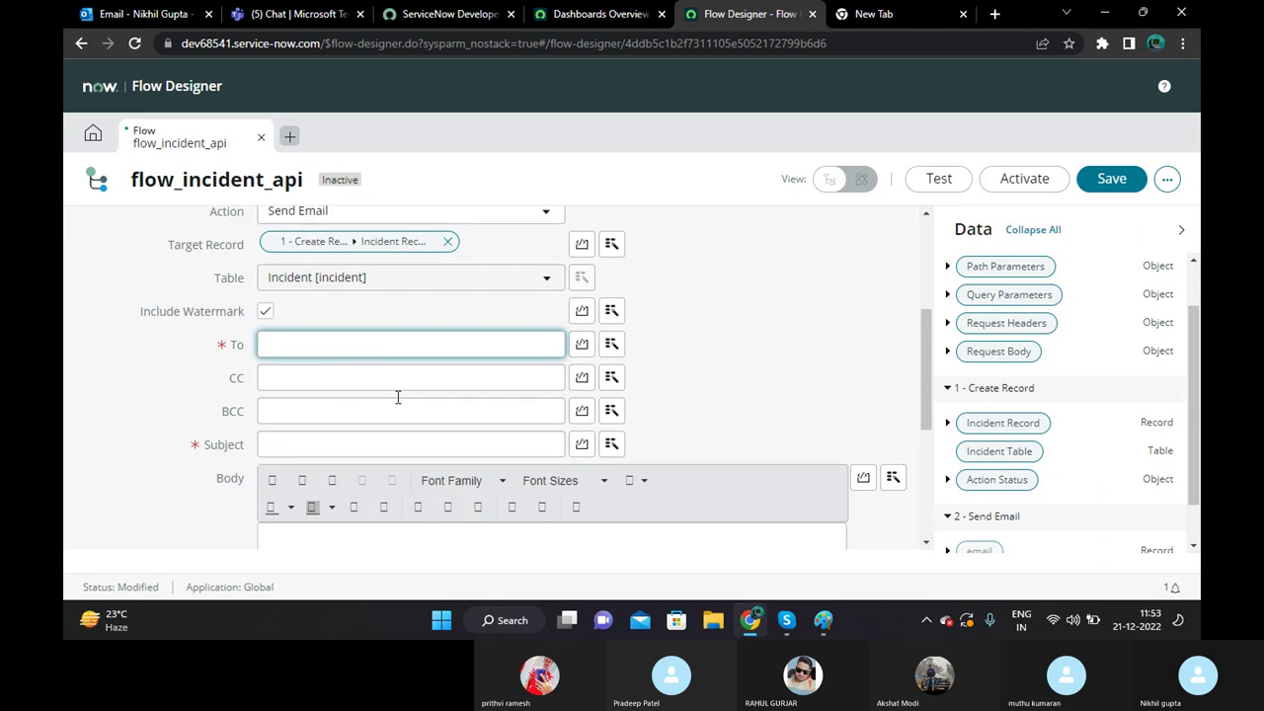
{"action": "left_click", "coordinate": [611, 343]}
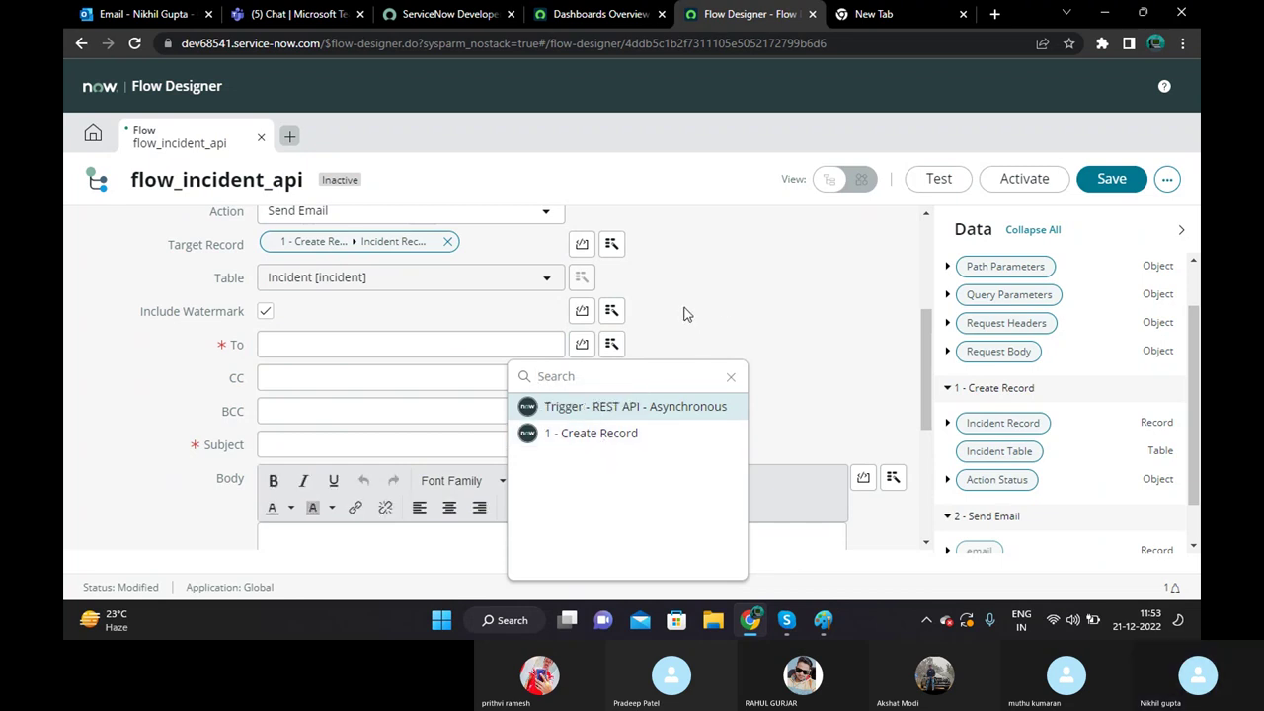
{"action": "left_click", "coordinate": [403, 344]}
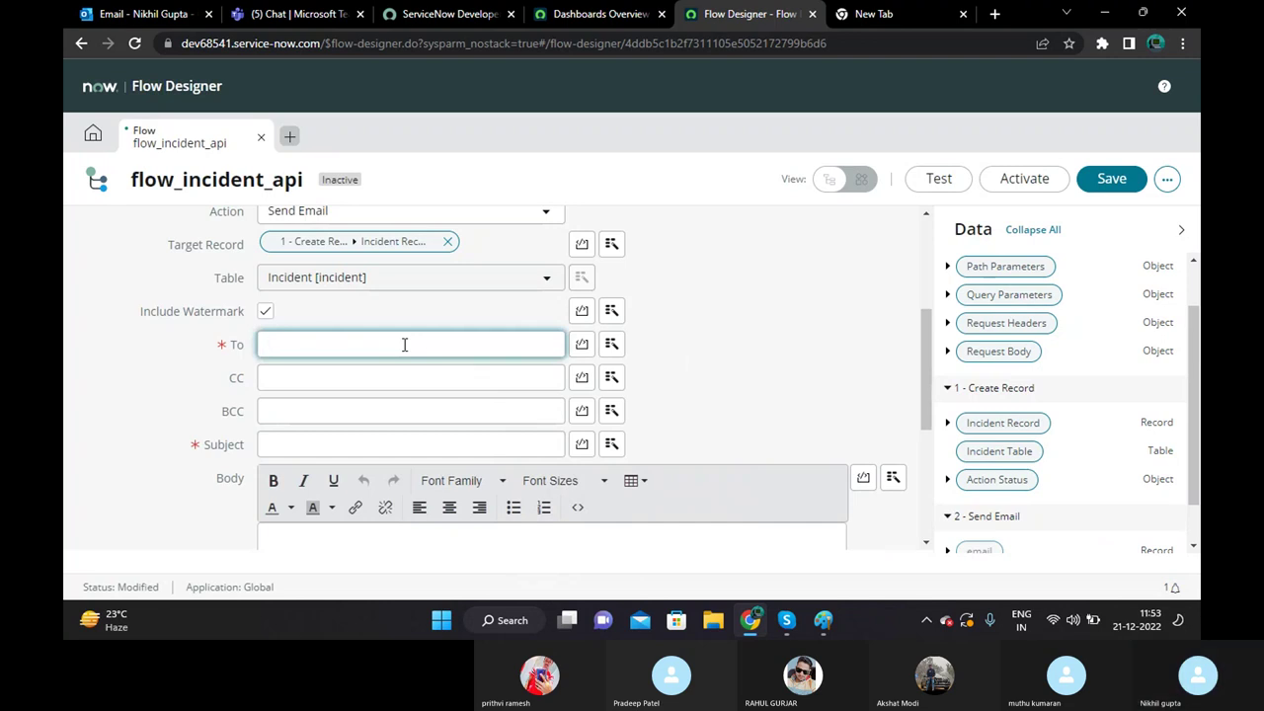
Reopen the Create Incident Record action and add a Caller field value row below Short description.
{"action": "scroll", "coordinate": [404, 345], "scroll_direction": "up", "scroll_amount": 2}
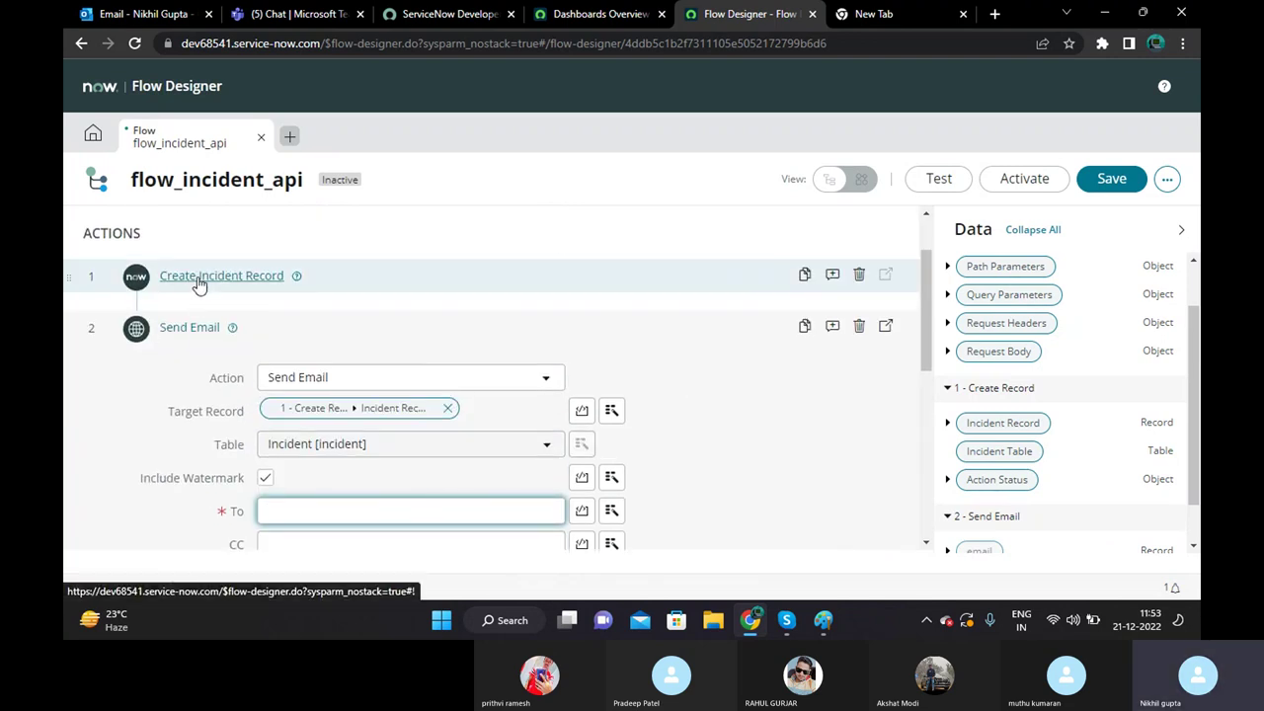
{"action": "scroll", "coordinate": [197, 284], "scroll_direction": "up", "scroll_amount": 1}
{"action": "scroll", "coordinate": [200, 286], "scroll_direction": "up", "scroll_amount": 1}
{"action": "scroll", "coordinate": [203, 359], "scroll_direction": "down", "scroll_amount": 3}
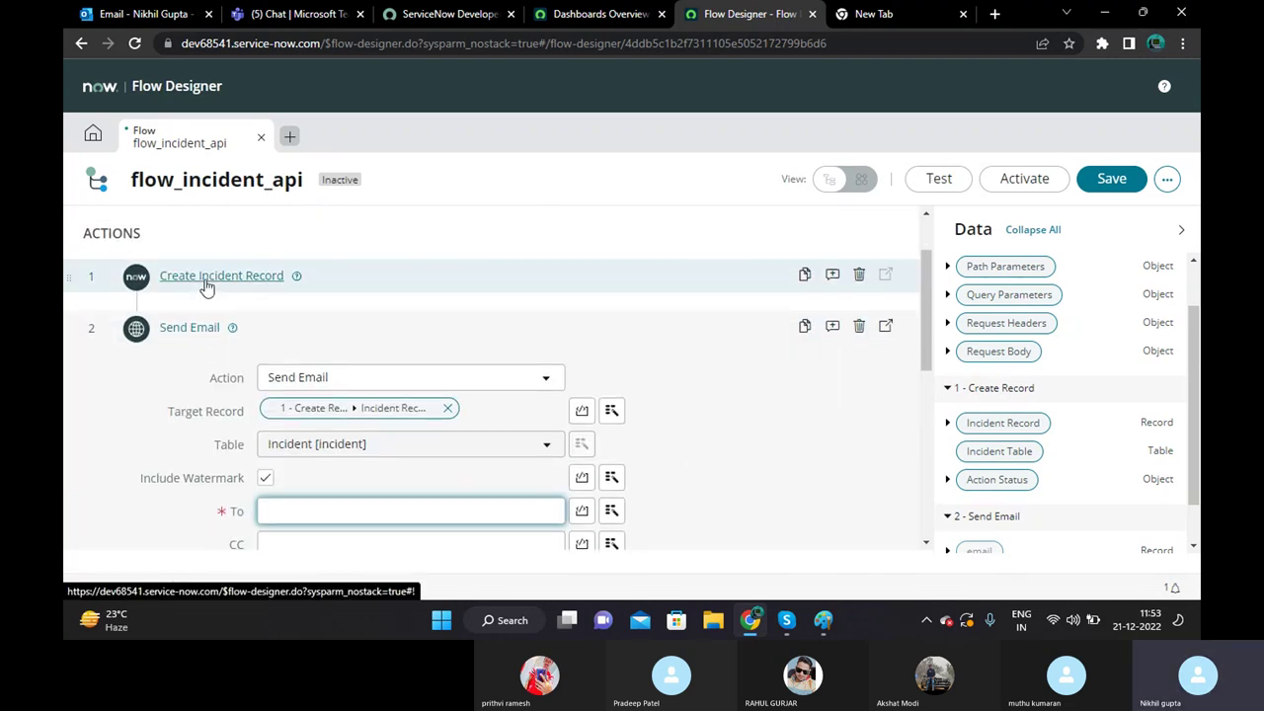
{"action": "scroll", "coordinate": [202, 348], "scroll_direction": "up", "scroll_amount": 3}
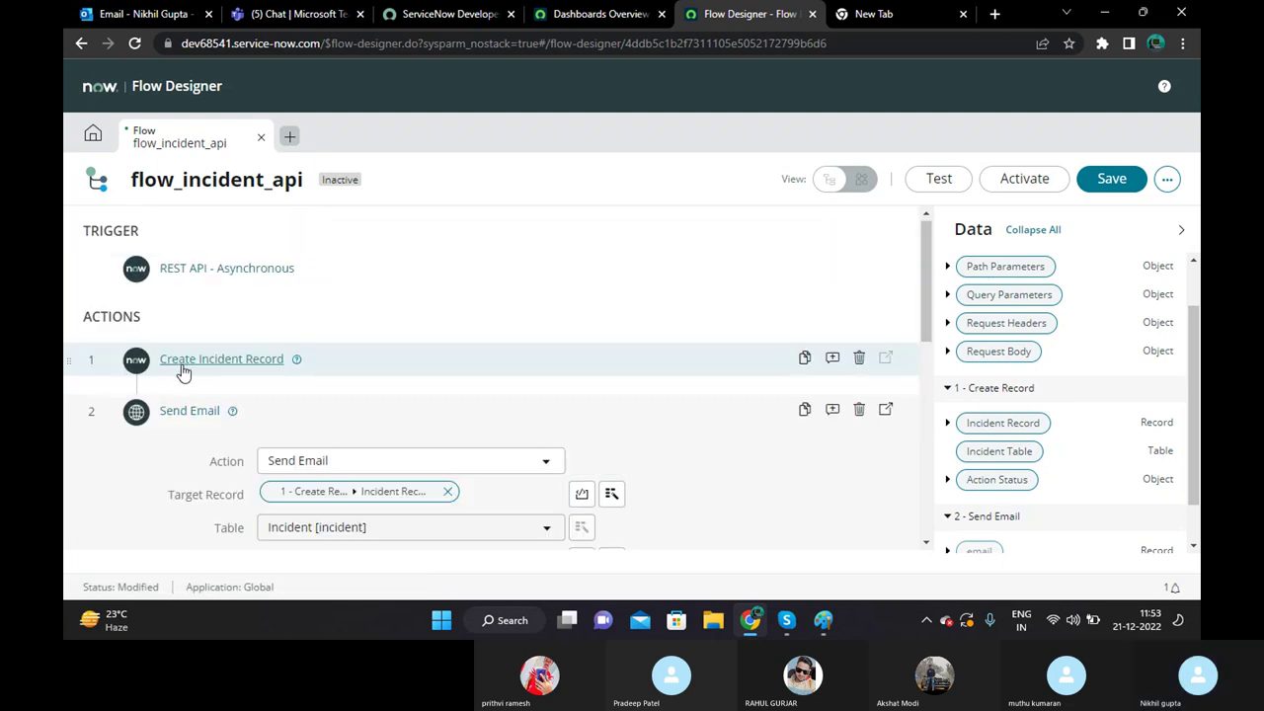
{"action": "left_click", "coordinate": [184, 361]}
{"action": "scroll", "coordinate": [456, 336], "scroll_direction": "down", "scroll_amount": 3}
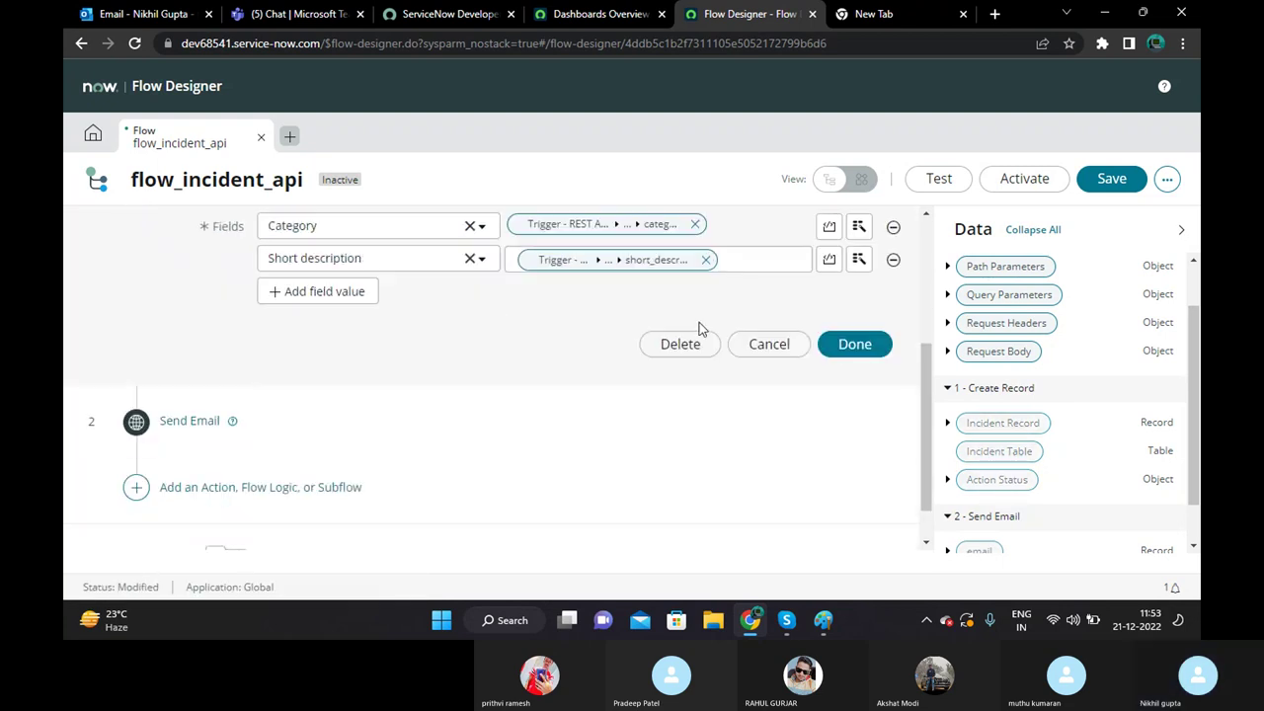
{"action": "left_click", "coordinate": [358, 296]}
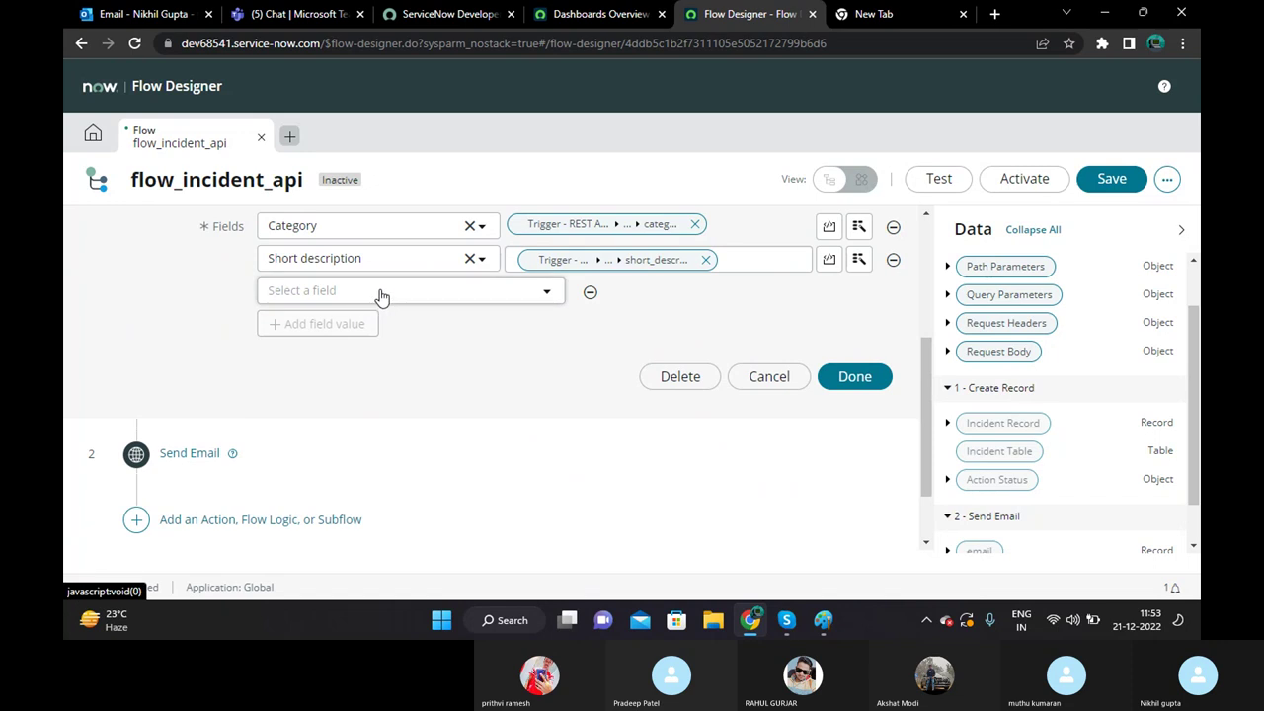
{"action": "left_click", "coordinate": [382, 293]}
{"action": "type", "text": "caller"}
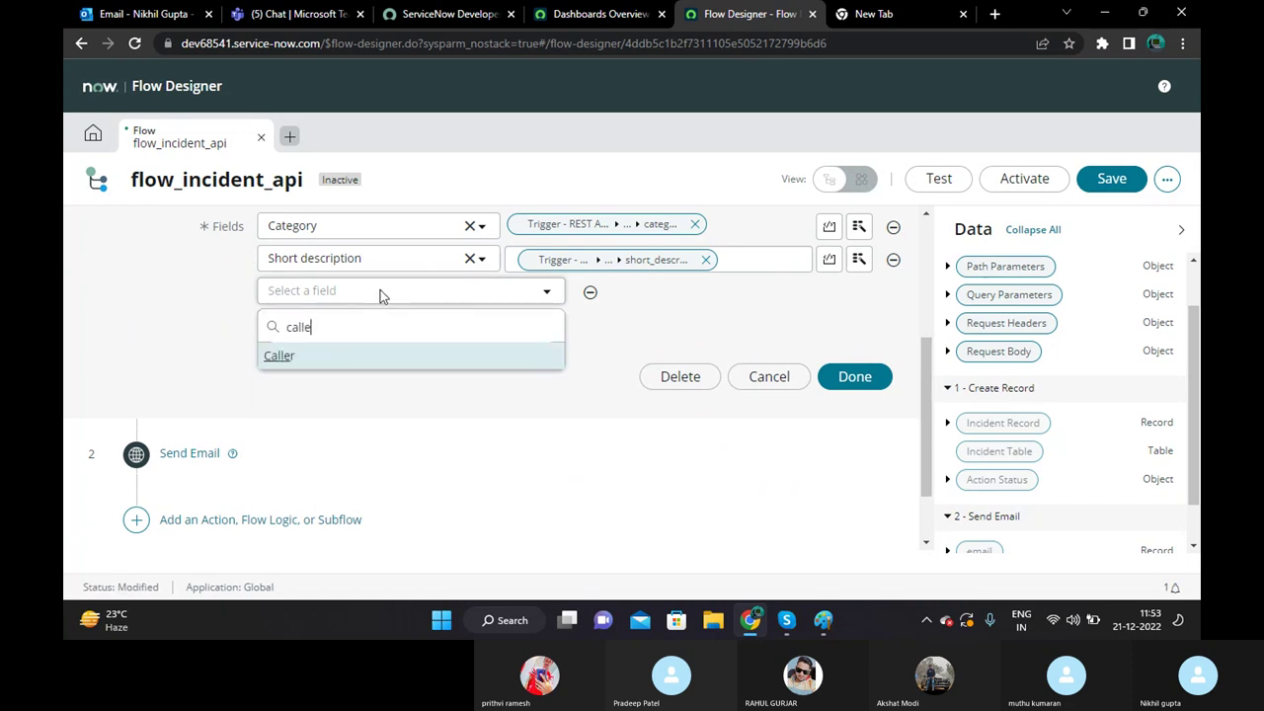
{"action": "left_click", "coordinate": [277, 358]}
{"action": "scroll", "coordinate": [407, 376], "scroll_direction": "up", "scroll_amount": 2}
{"action": "scroll", "coordinate": [434, 409], "scroll_direction": "down", "scroll_amount": 1}
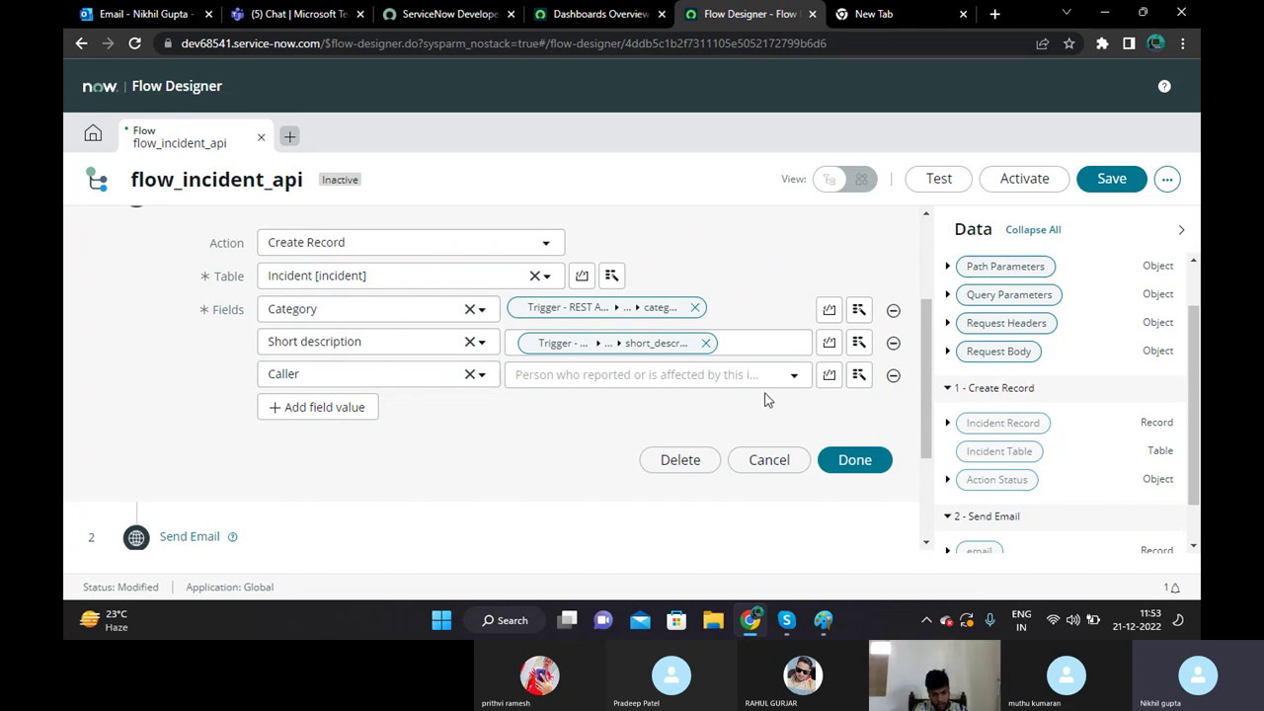
Switch the Caller field value to an inline script and add the line return ''; below the comment block.
{"action": "left_click", "coordinate": [829, 375]}
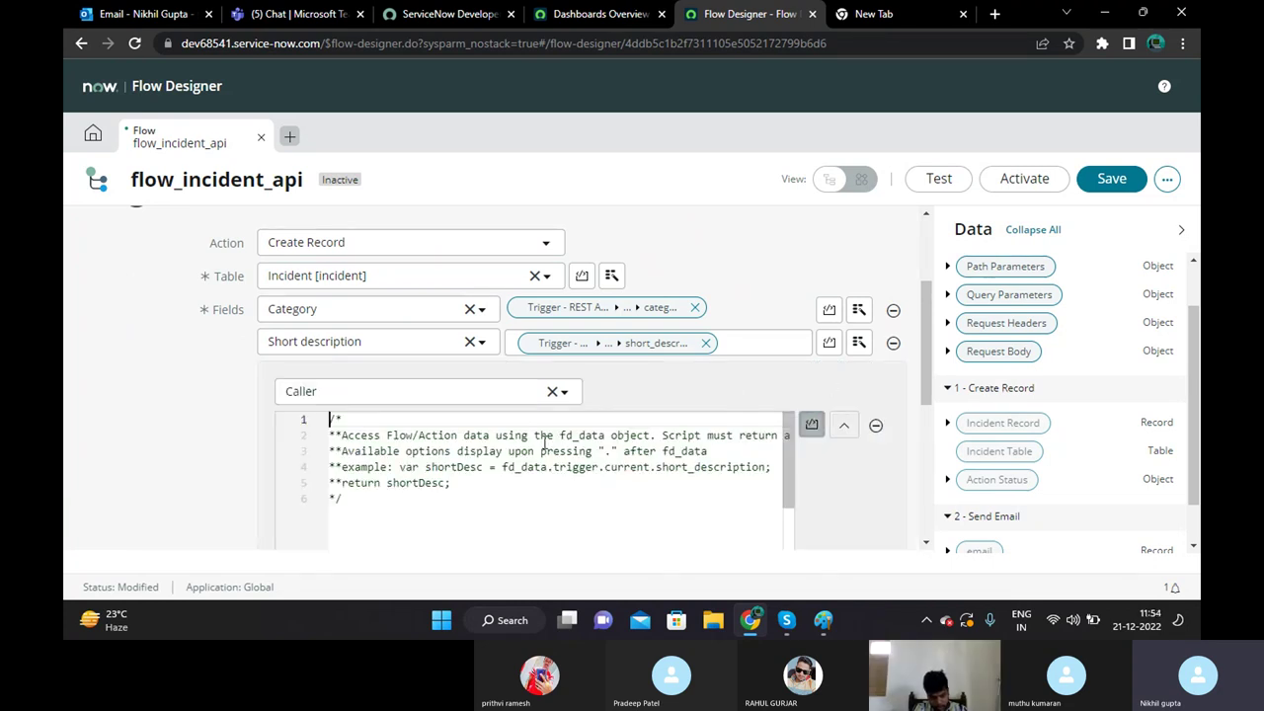
{"action": "scroll", "coordinate": [155, 467], "scroll_direction": "up", "scroll_amount": 1}
{"action": "scroll", "coordinate": [153, 467], "scroll_direction": "down", "scroll_amount": 2}
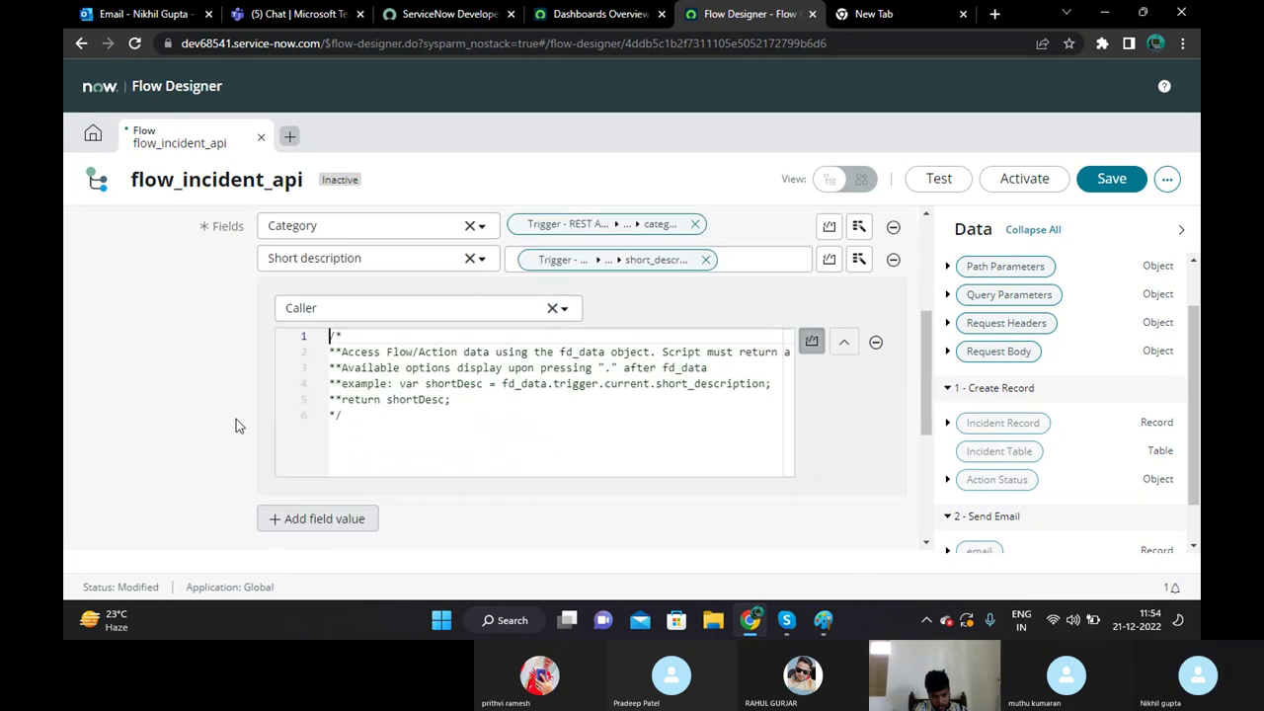
{"action": "left_click", "coordinate": [369, 420]}
{"action": "scroll", "coordinate": [368, 417], "scroll_direction": "down", "scroll_amount": 1}
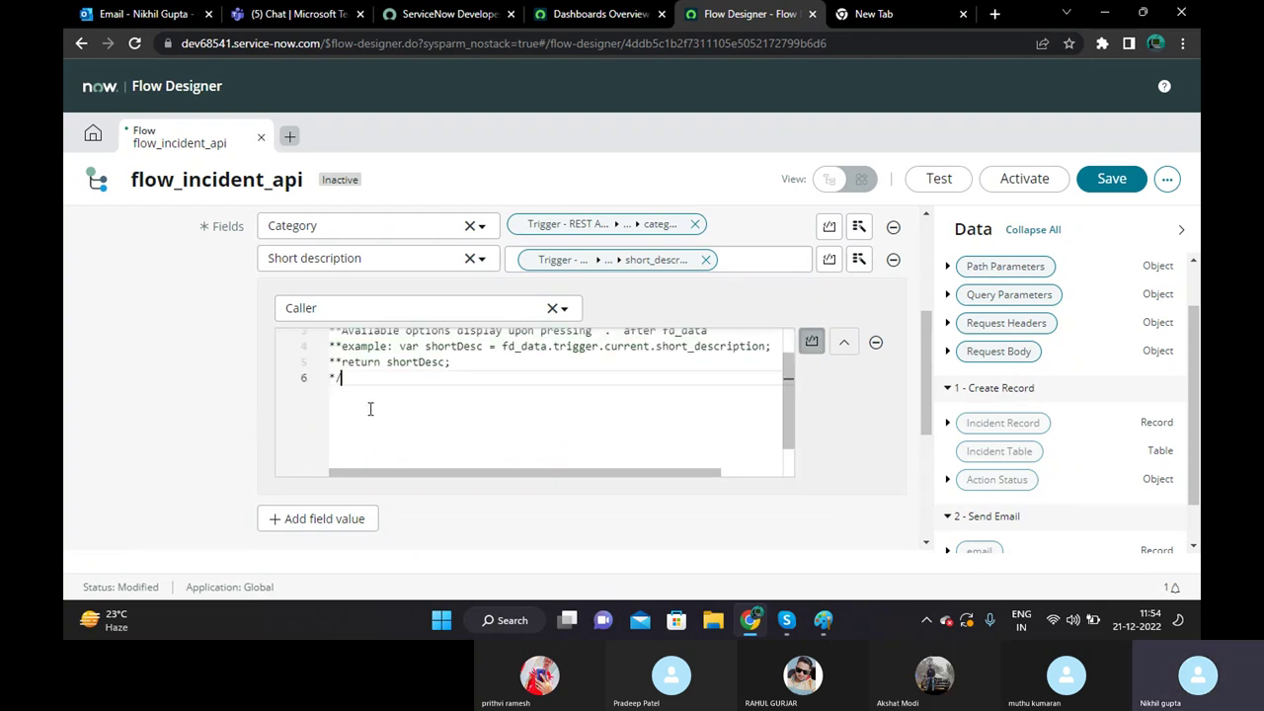
{"action": "key", "text": "Return"}
{"action": "key", "text": "Return"}
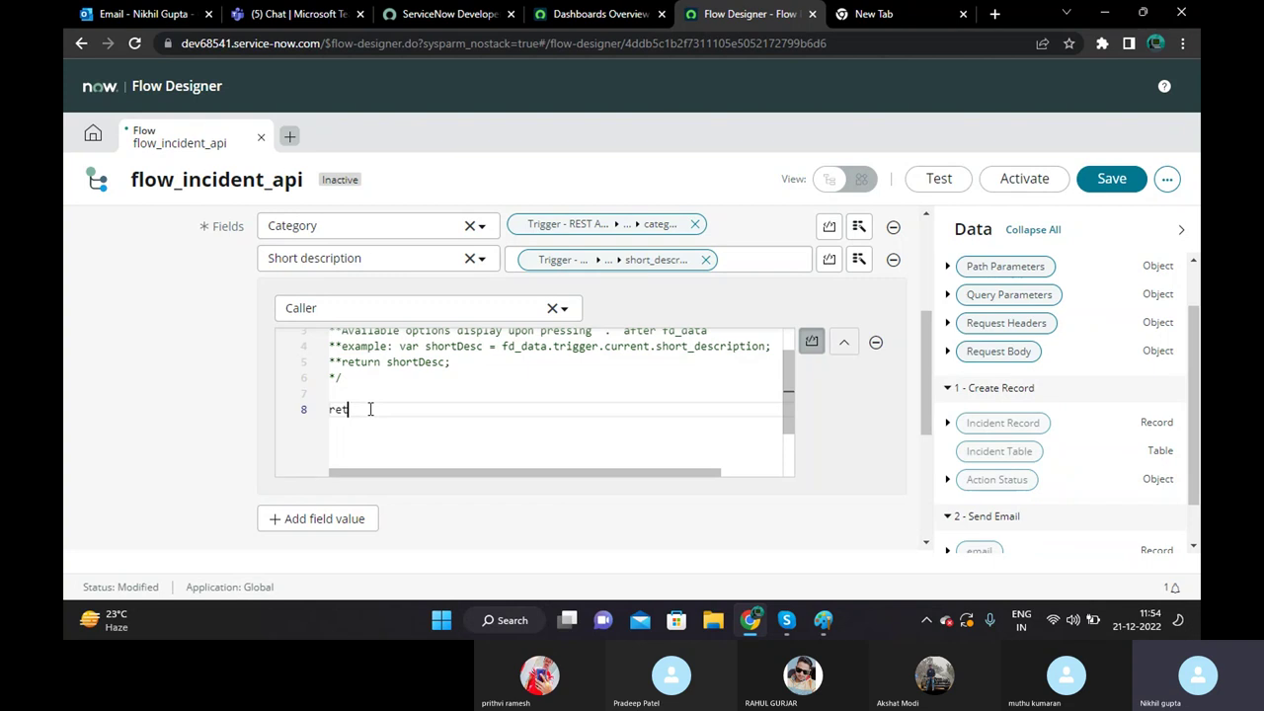
{"action": "type", "text": "return"}
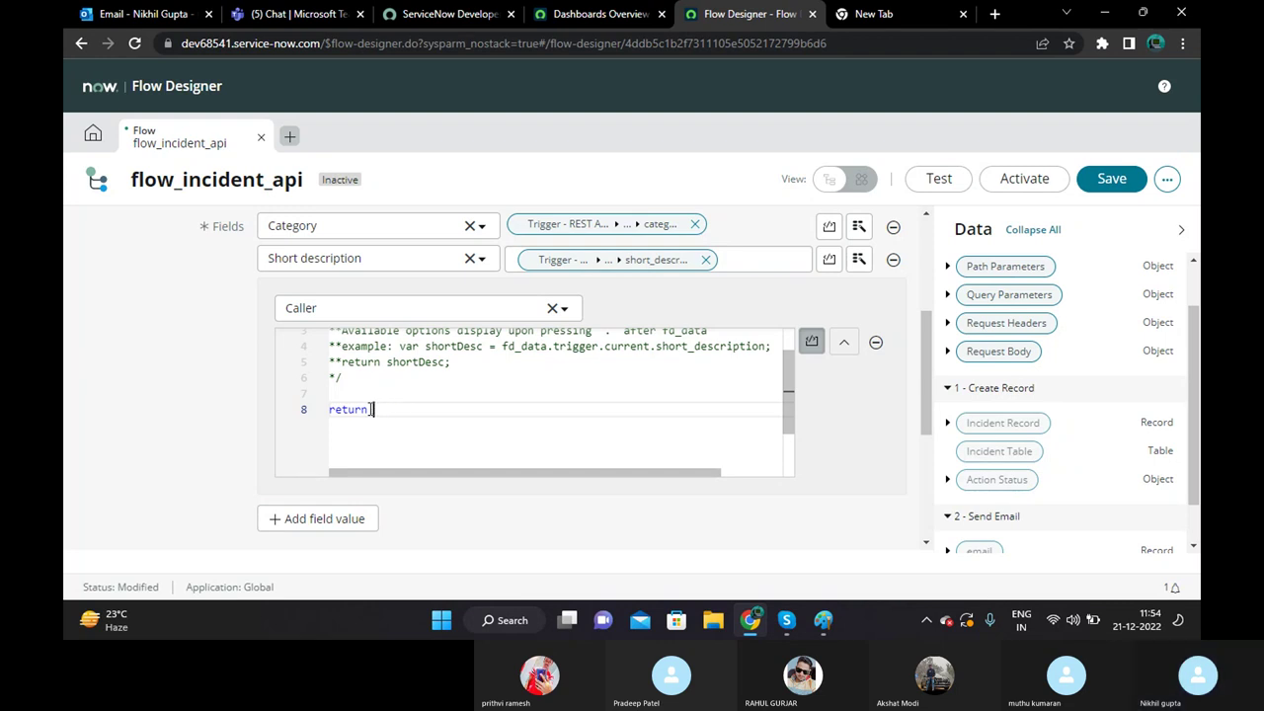
{"action": "type", "text": "'';"}
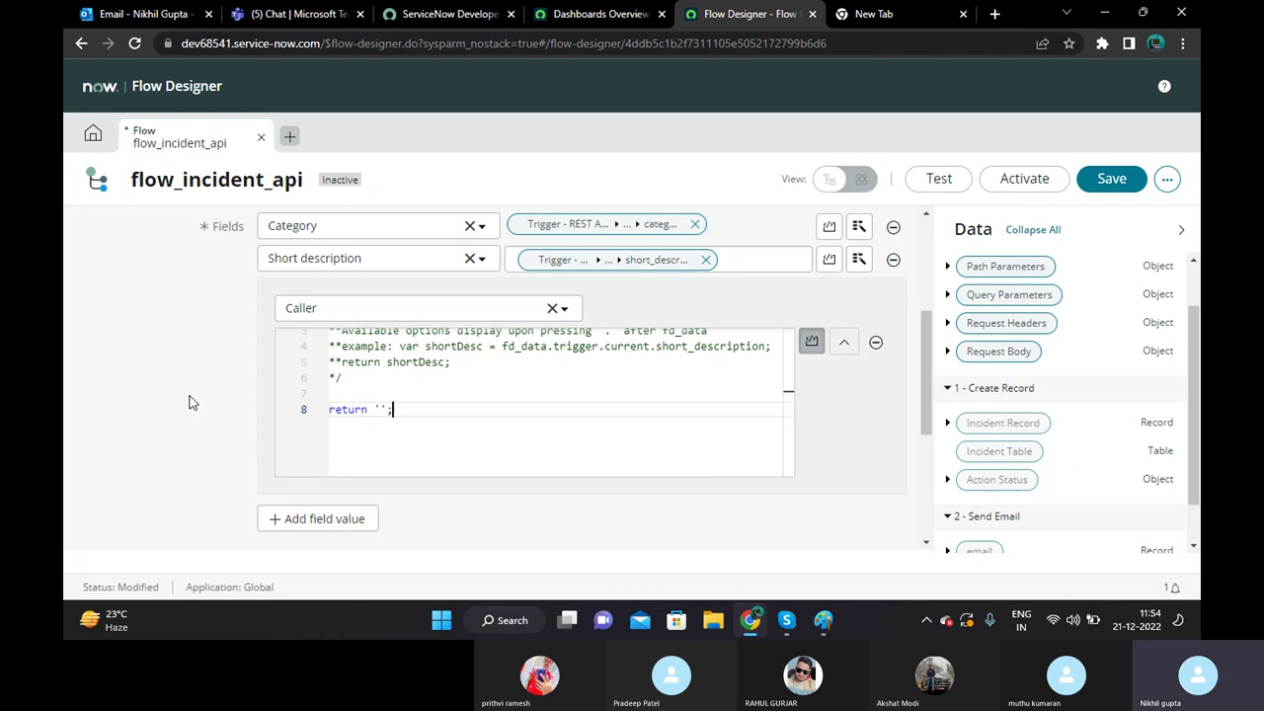
{"action": "left_click", "coordinate": [404, 407]}
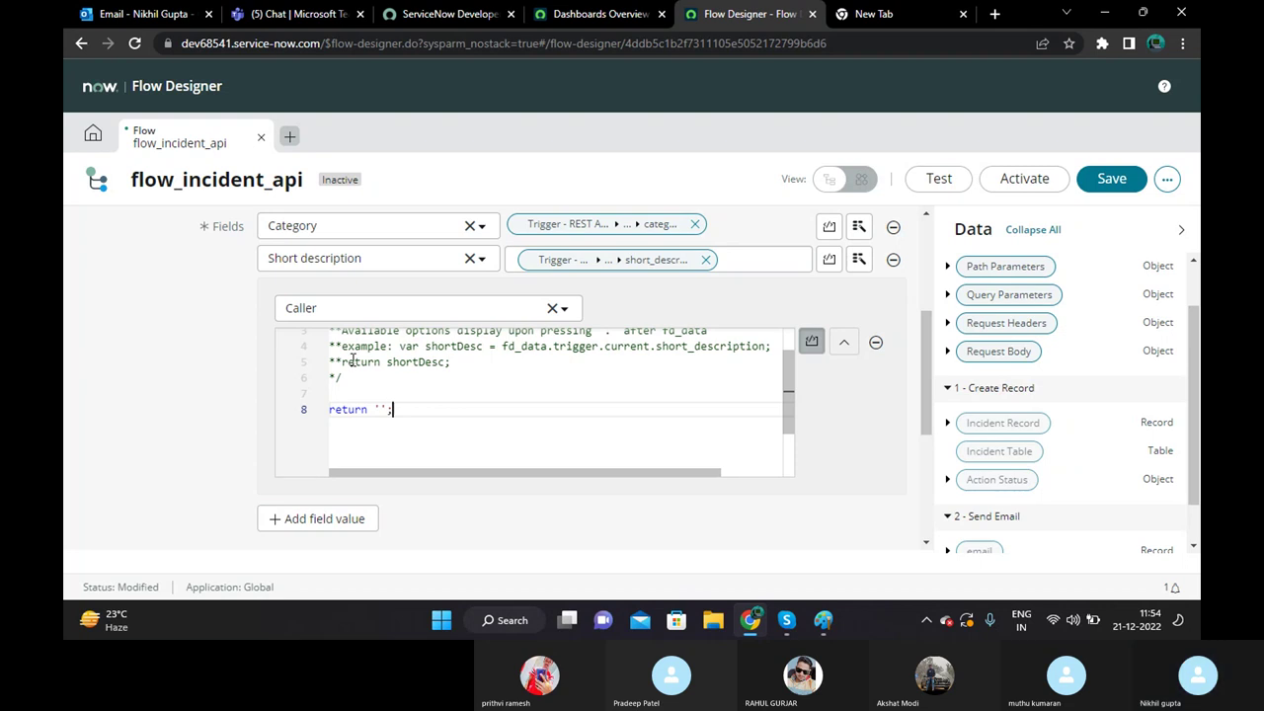
Switch to the instance's Dashboards page, filter the navigator for Incident and open the list of all incidents.
{"action": "left_click", "coordinate": [449, 14]}
{"action": "left_click", "coordinate": [296, 13]}
{"action": "left_click", "coordinate": [449, 13]}
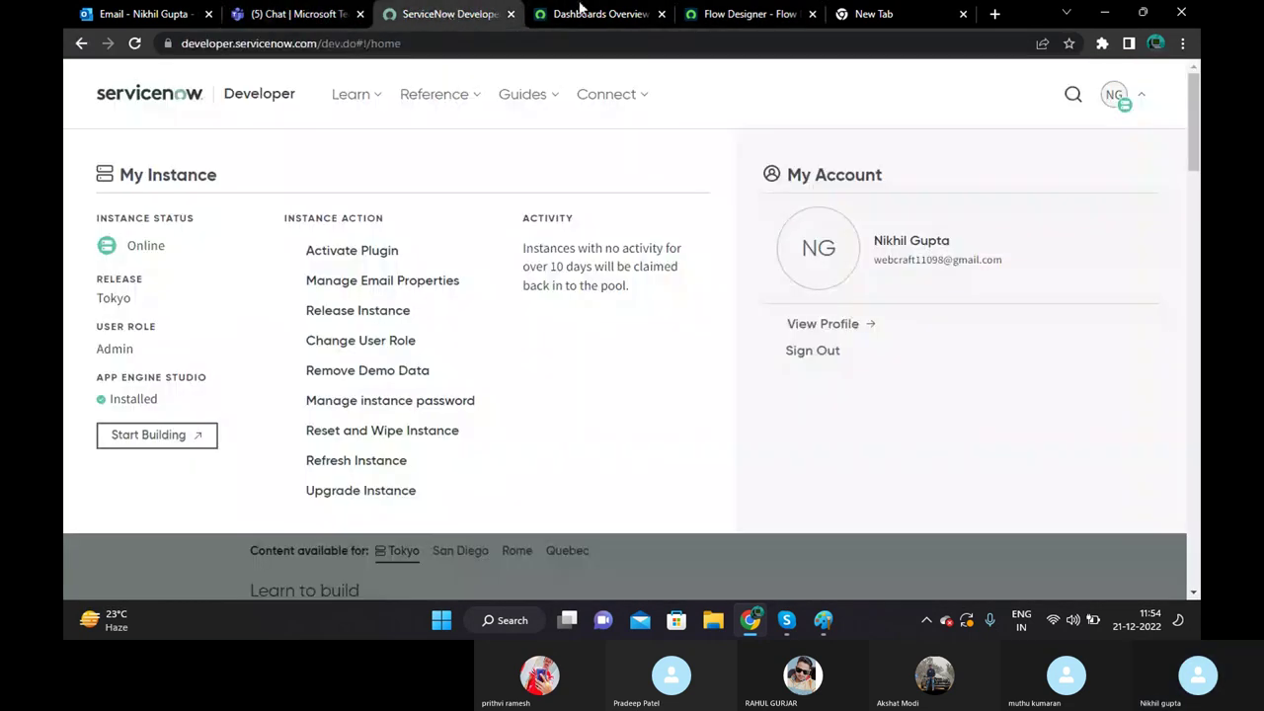
{"action": "left_click", "coordinate": [589, 13]}
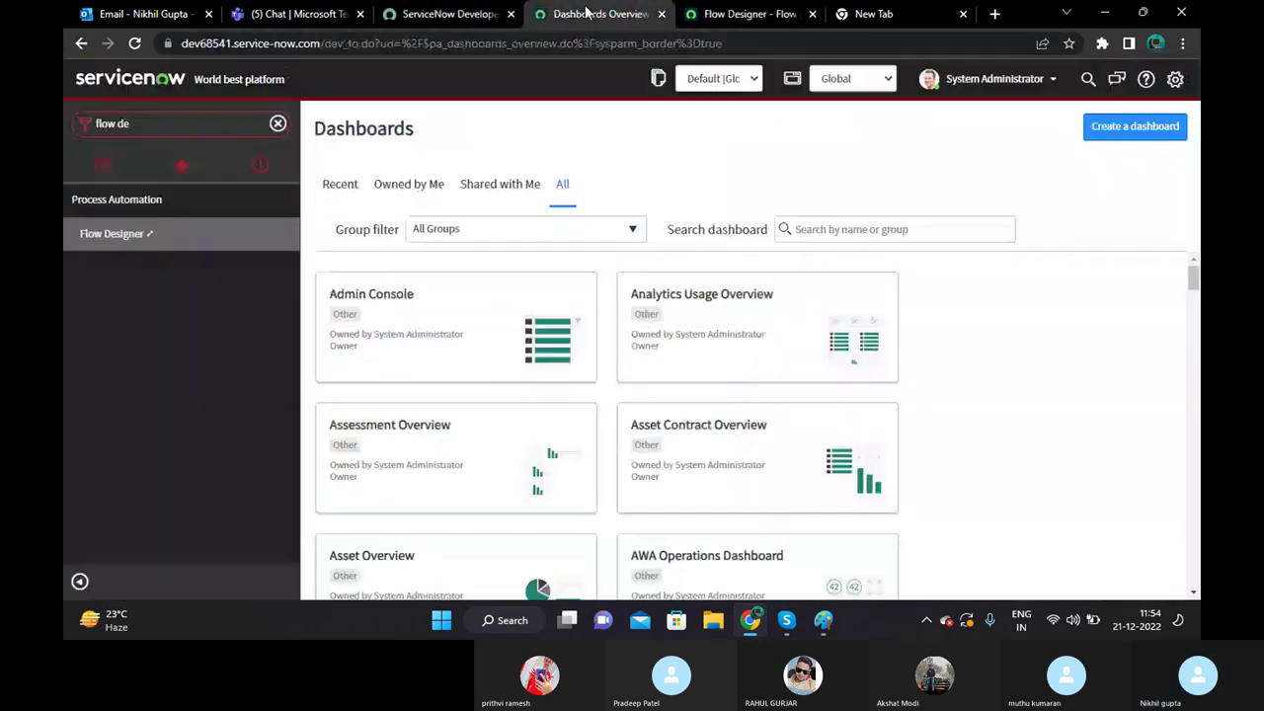
{"action": "left_click", "coordinate": [277, 124]}
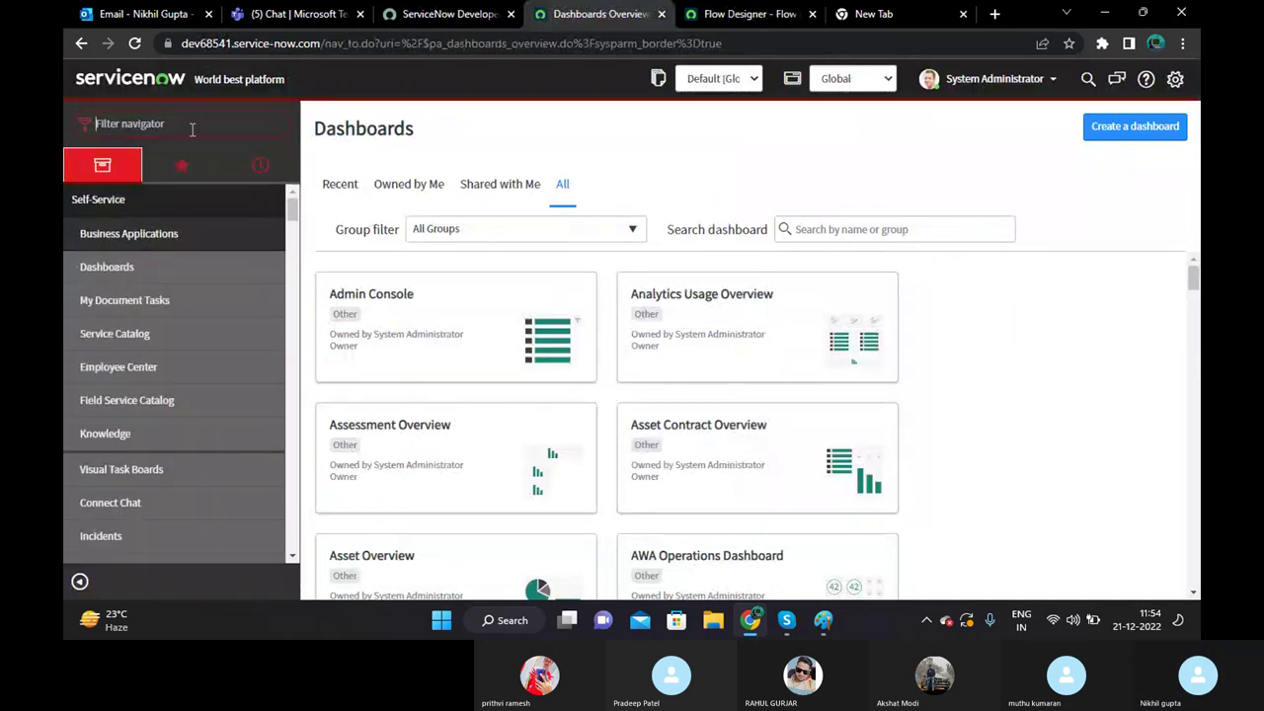
{"action": "type", "text": "use"}
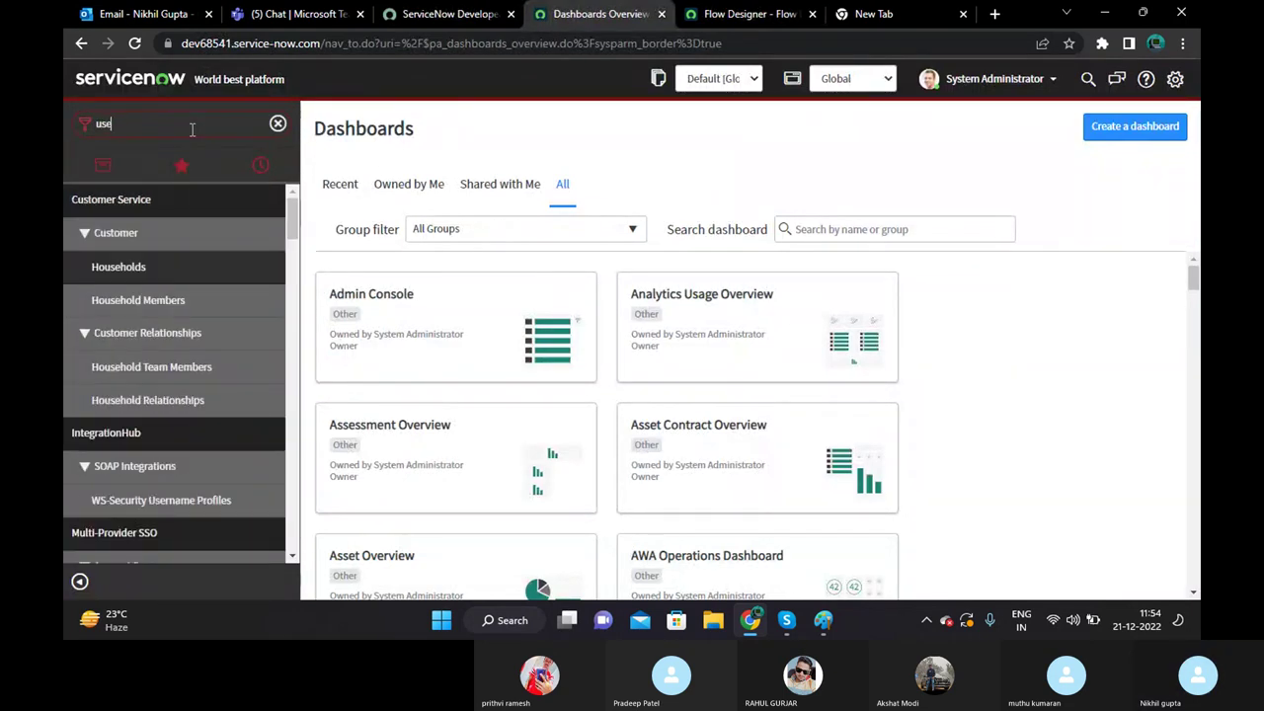
{"action": "key", "text": "BackSpace"}
{"action": "key", "text": "BackSpace"}
{"action": "key", "text": "BackSpace"}
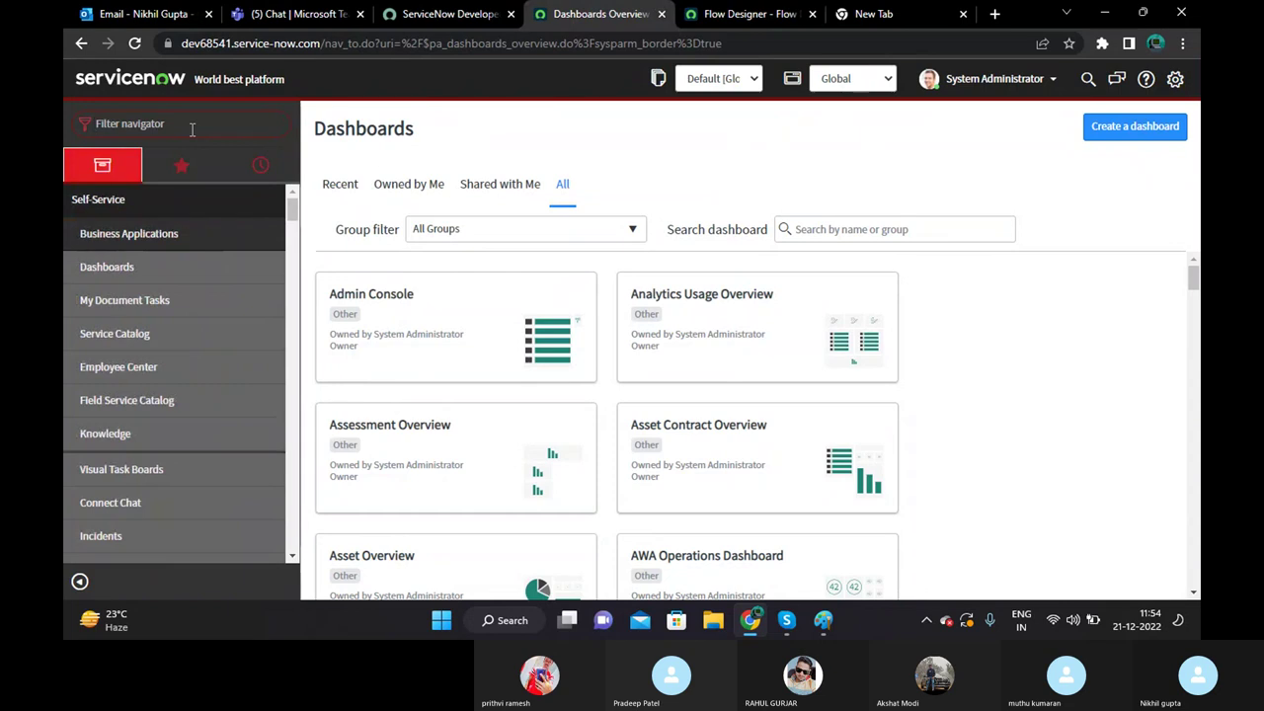
{"action": "type", "text": "lncident"}
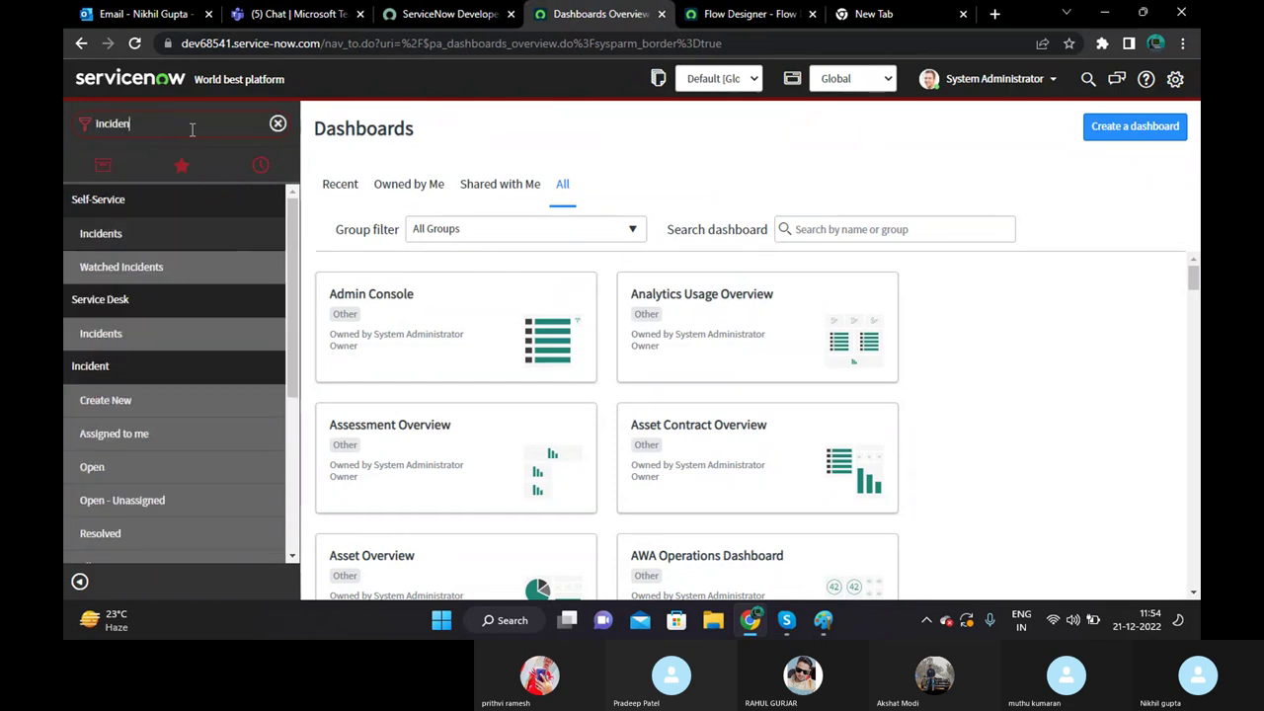
{"action": "scroll", "coordinate": [175, 344], "scroll_direction": "down", "scroll_amount": 3}
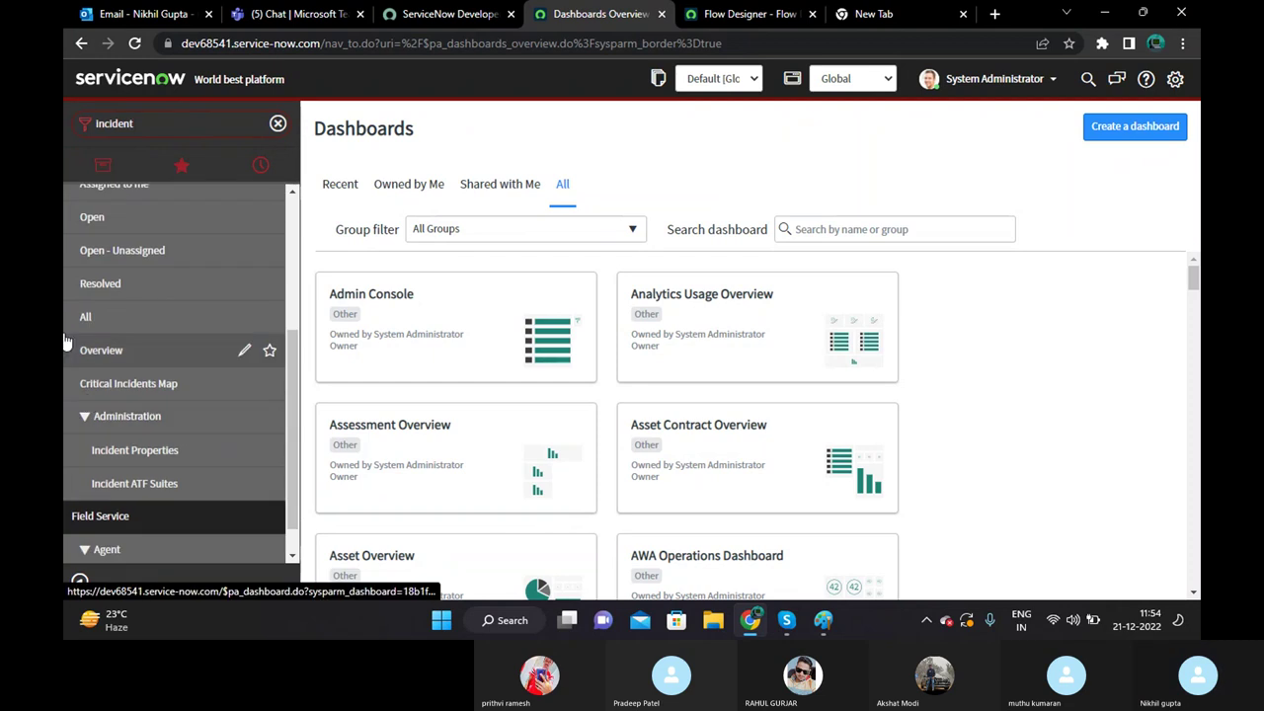
{"action": "left_click", "coordinate": [84, 326]}
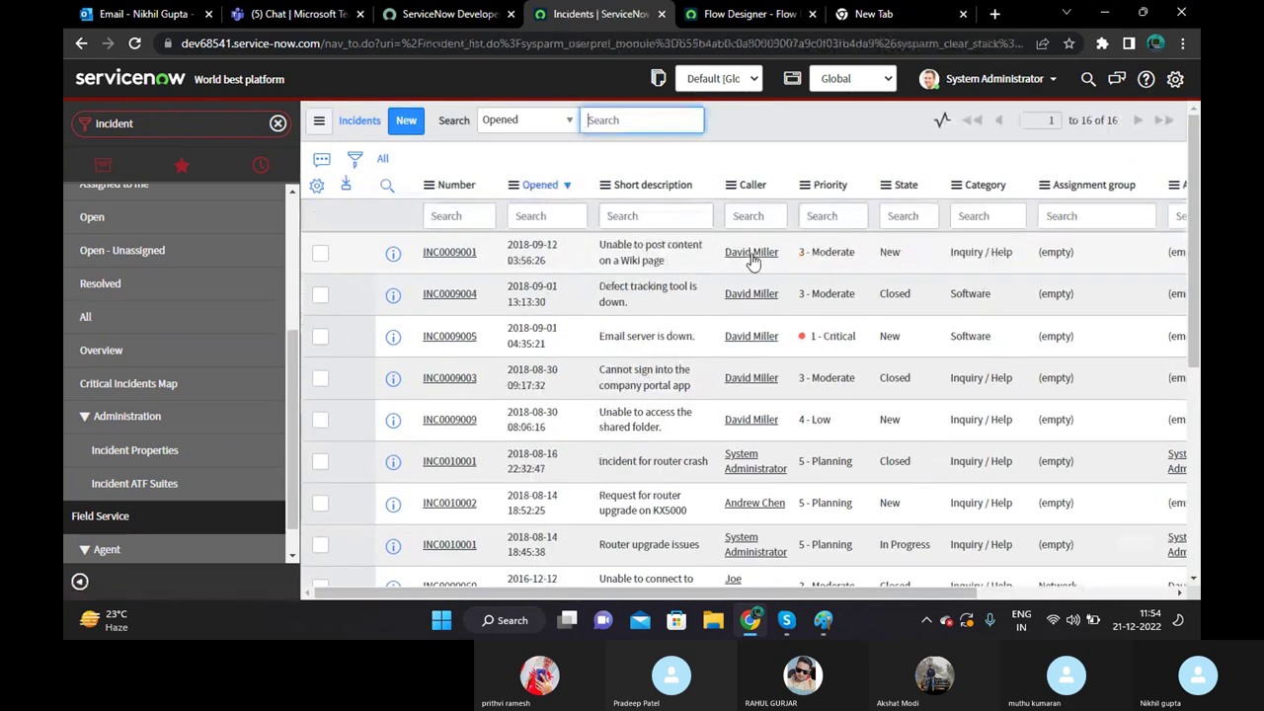
Try to get the record options from the header of incident INC0009001's caller record, and return to the incident list.
{"action": "left_click", "coordinate": [753, 255]}
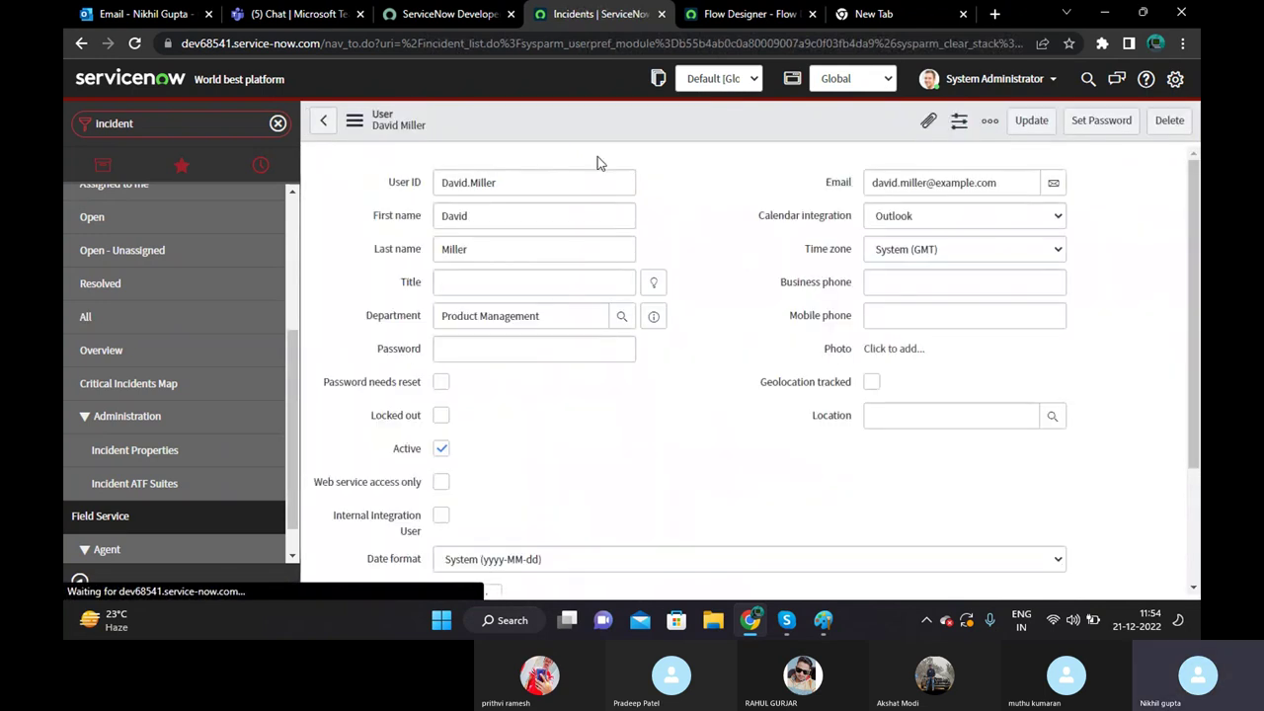
{"action": "right_click", "coordinate": [585, 130]}
{"action": "left_click", "coordinate": [632, 120]}
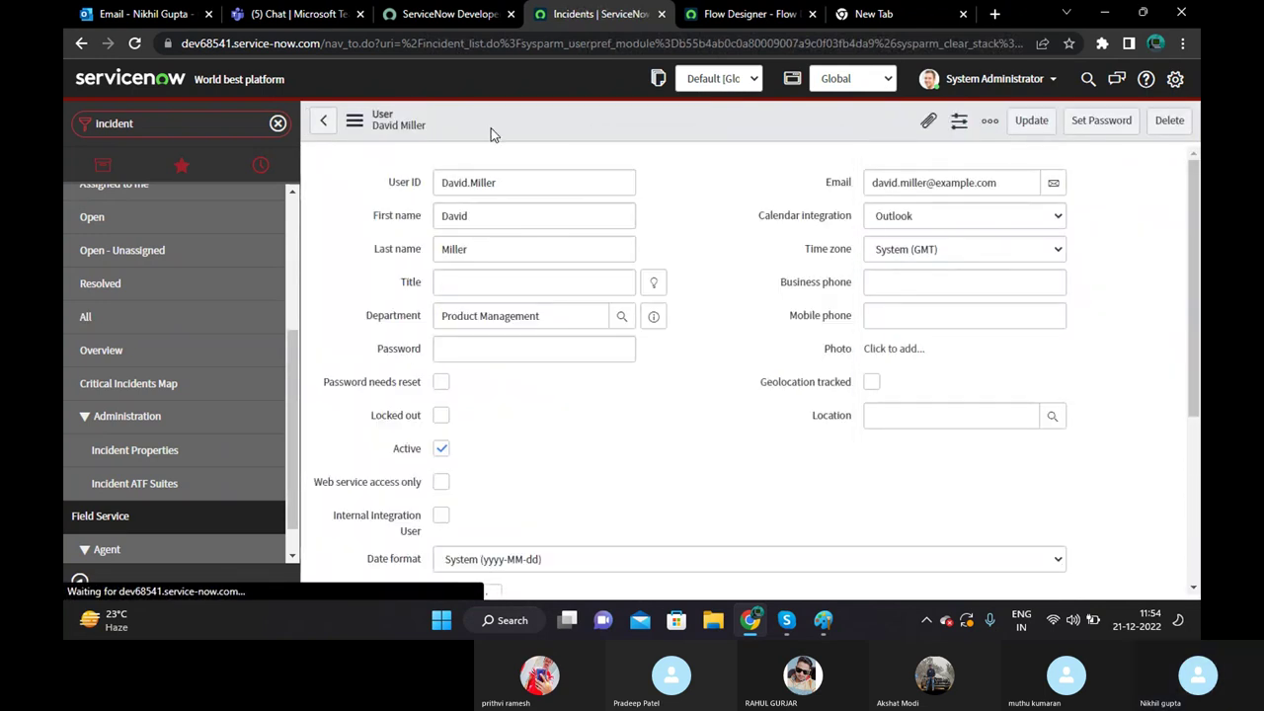
{"action": "right_click", "coordinate": [632, 120]}
{"action": "left_click", "coordinate": [585, 171]}
{"action": "scroll", "coordinate": [704, 275], "scroll_direction": "down", "scroll_amount": 3}
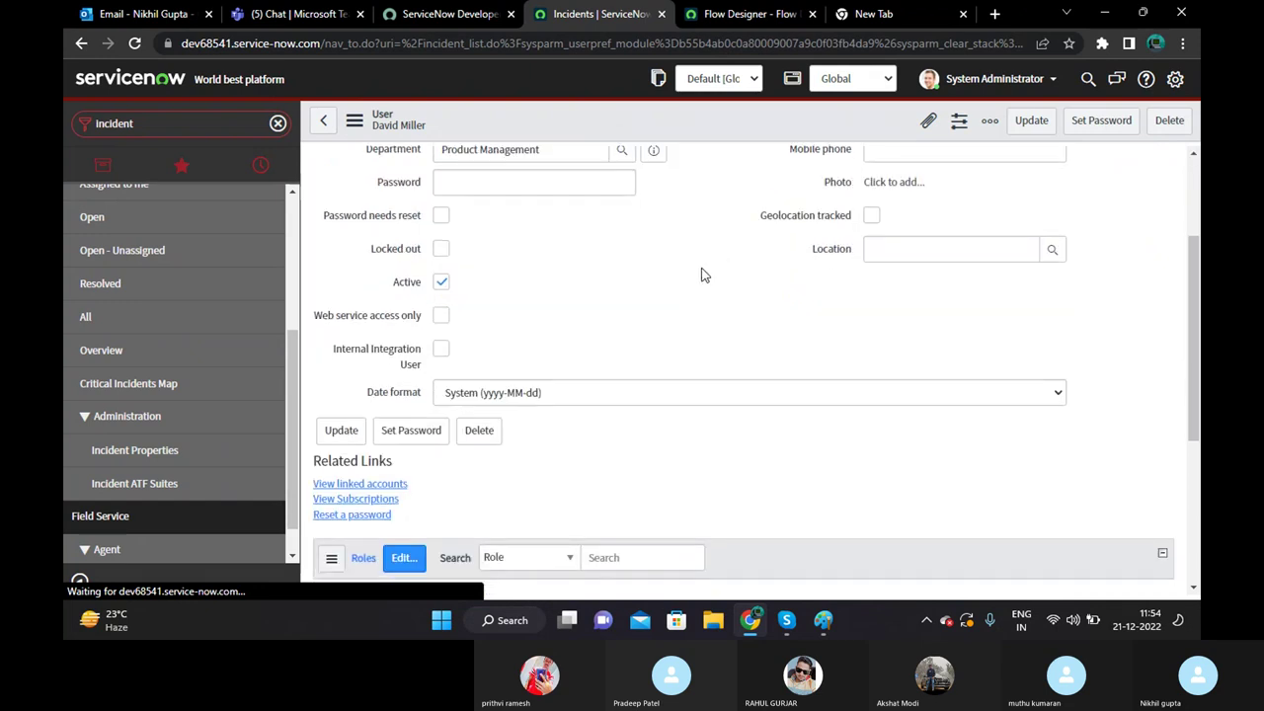
{"action": "scroll", "coordinate": [711, 257], "scroll_direction": "up", "scroll_amount": 3}
{"action": "right_click", "coordinate": [660, 116]}
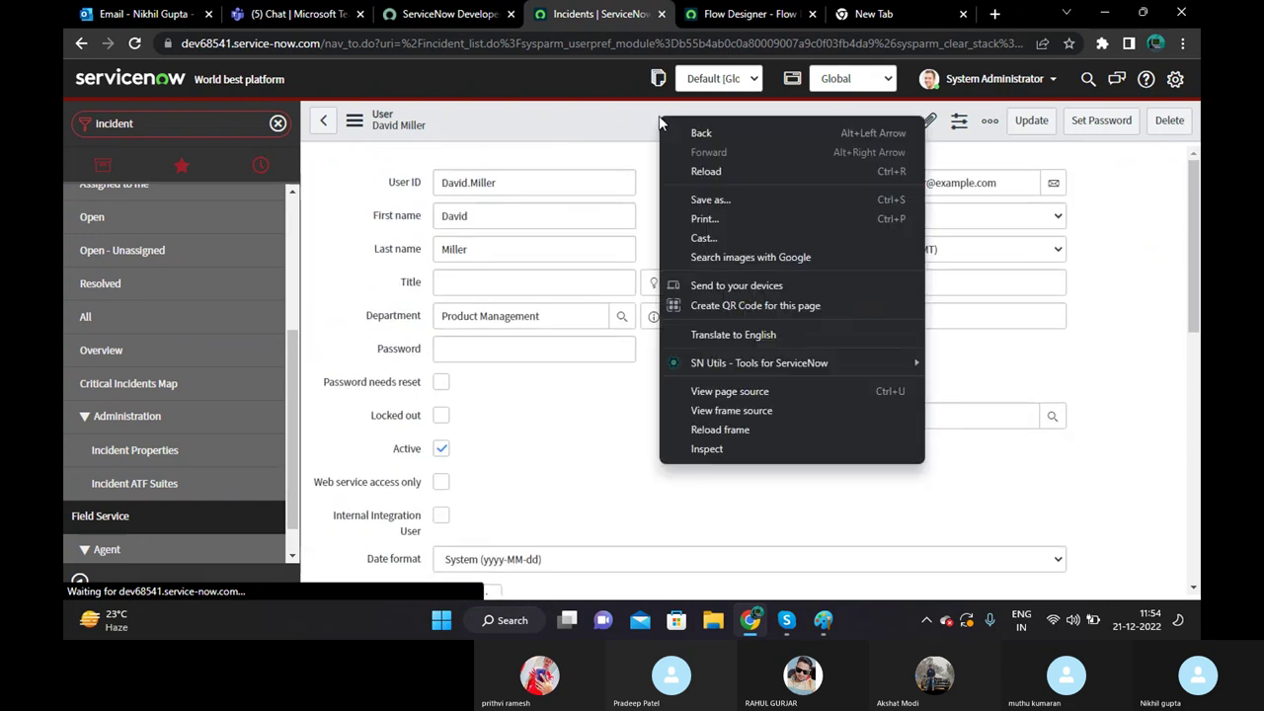
{"action": "left_click", "coordinate": [632, 129]}
{"action": "scroll", "coordinate": [385, 198], "scroll_direction": "down", "scroll_amount": 7}
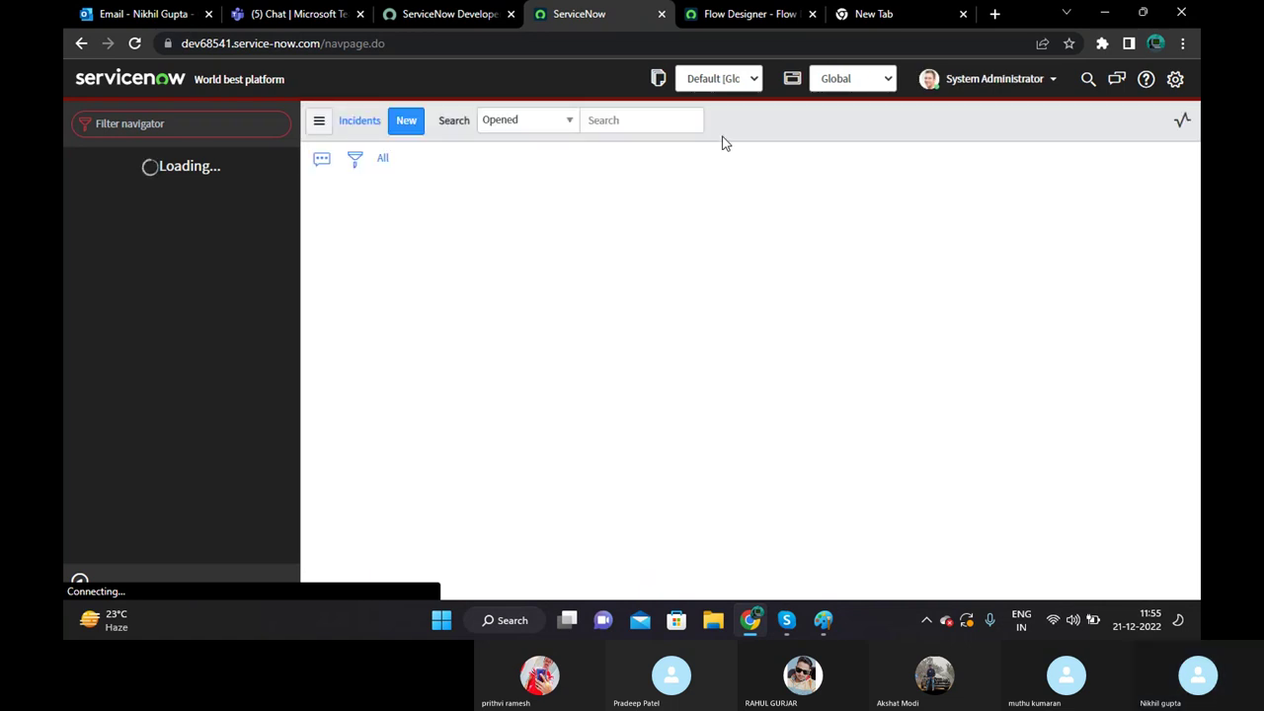
{"action": "right_click", "coordinate": [724, 116]}
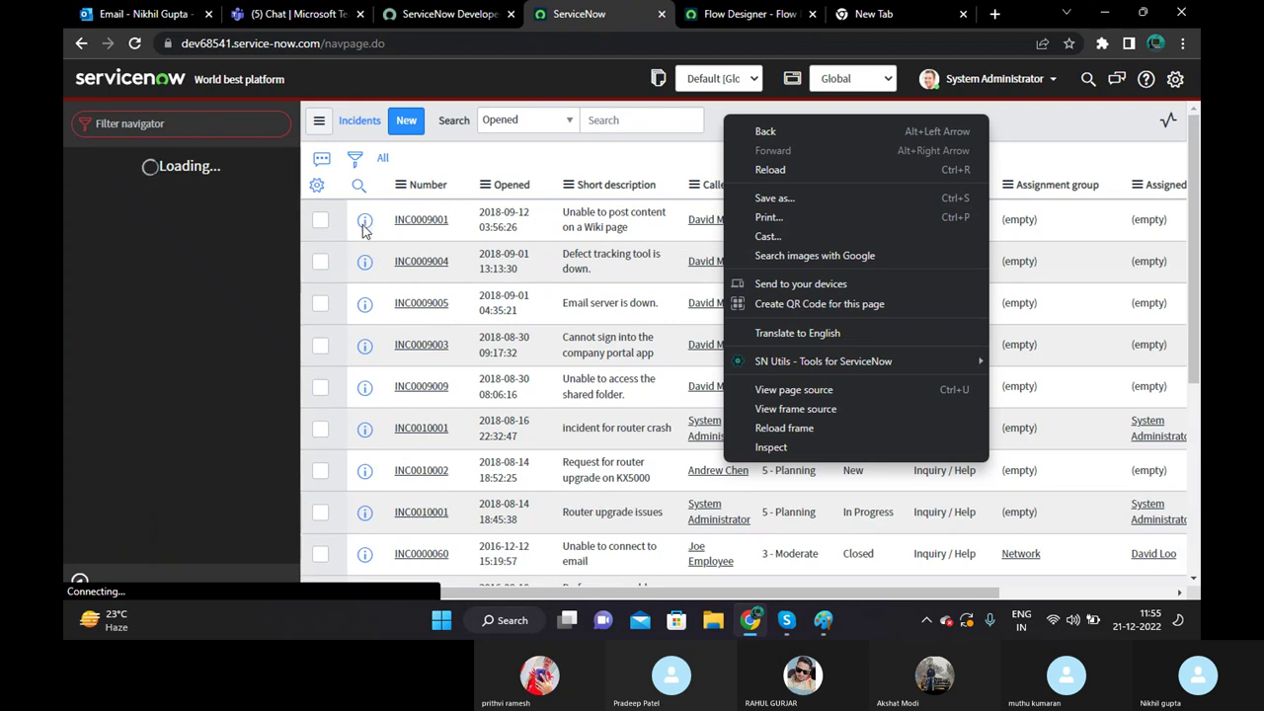
{"action": "left_click", "coordinate": [574, 153]}
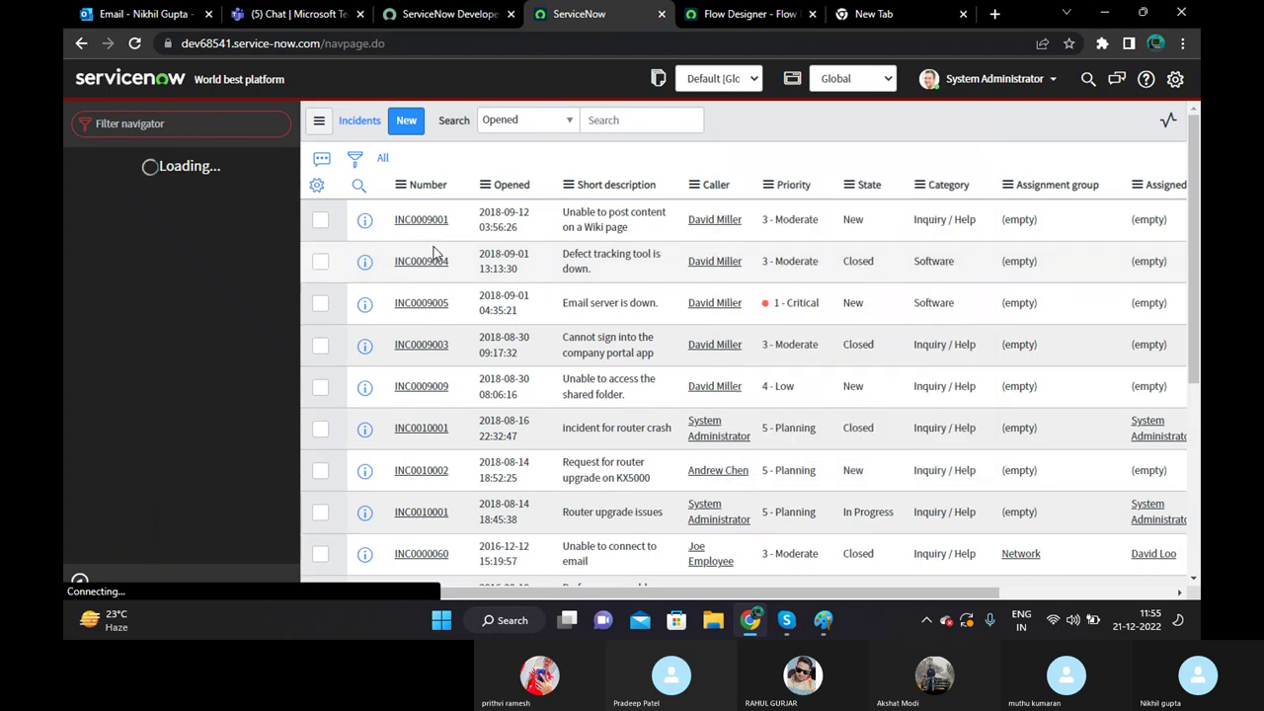
Open incident INC0009001 in a separate browser tab and preview its caller's user record.
{"action": "right_click", "coordinate": [361, 225]}
{"action": "left_click", "coordinate": [388, 229]}
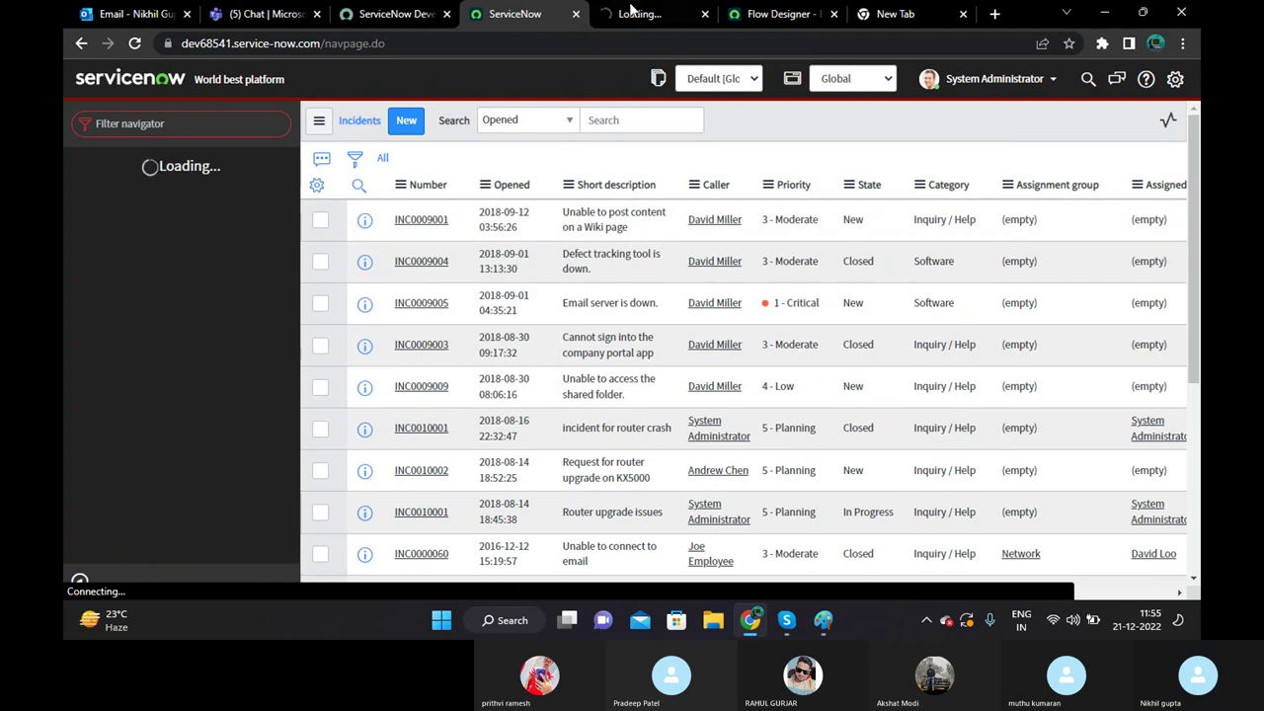
{"action": "left_click", "coordinate": [640, 13]}
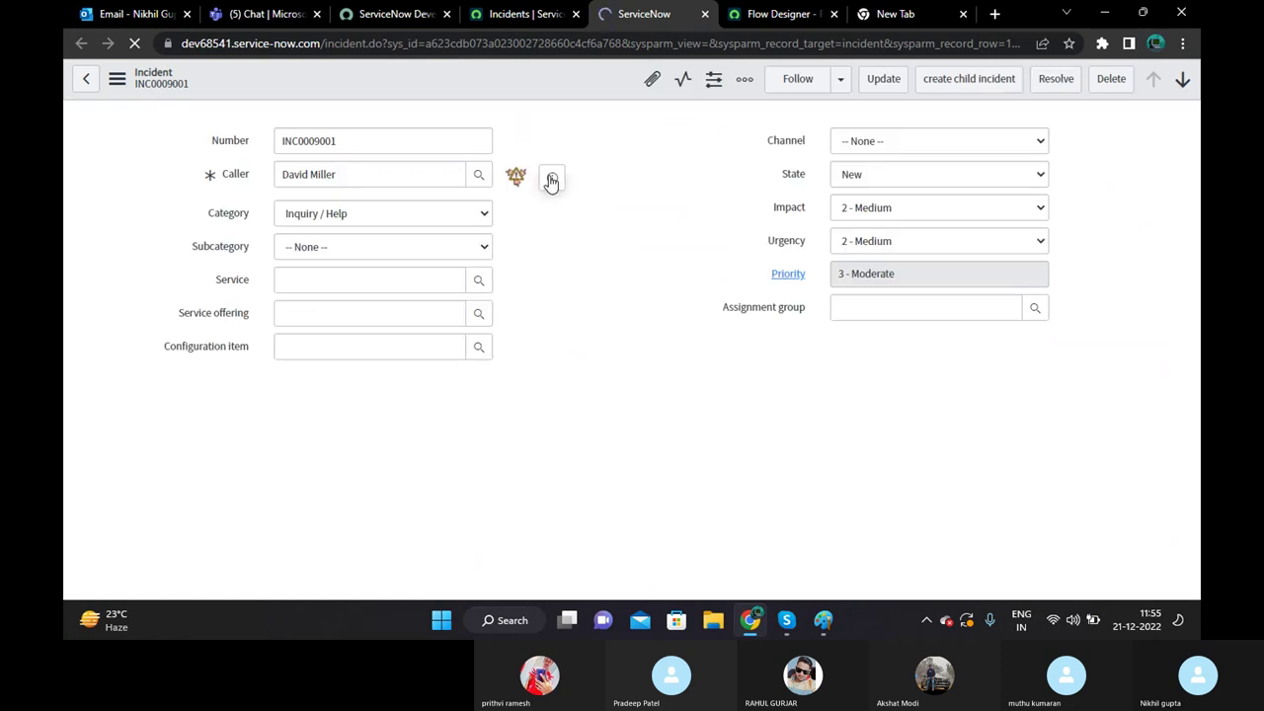
{"action": "left_click", "coordinate": [551, 178]}
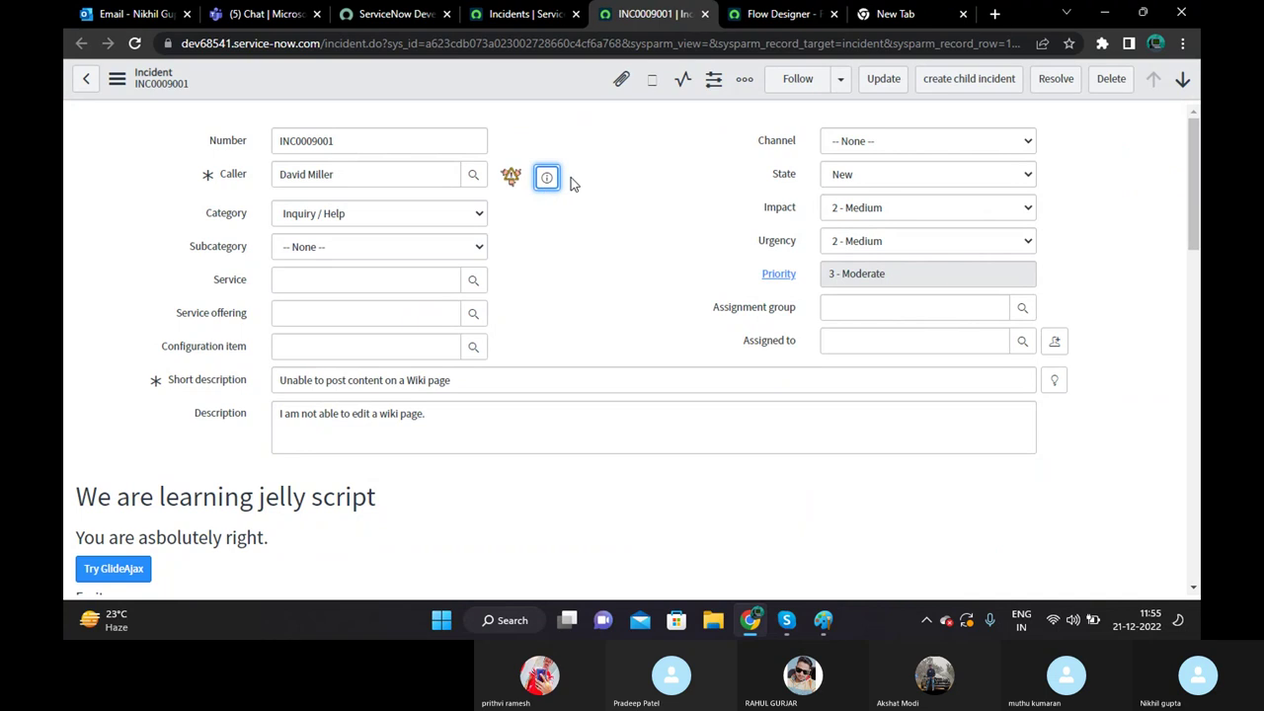
{"action": "left_click", "coordinate": [548, 179]}
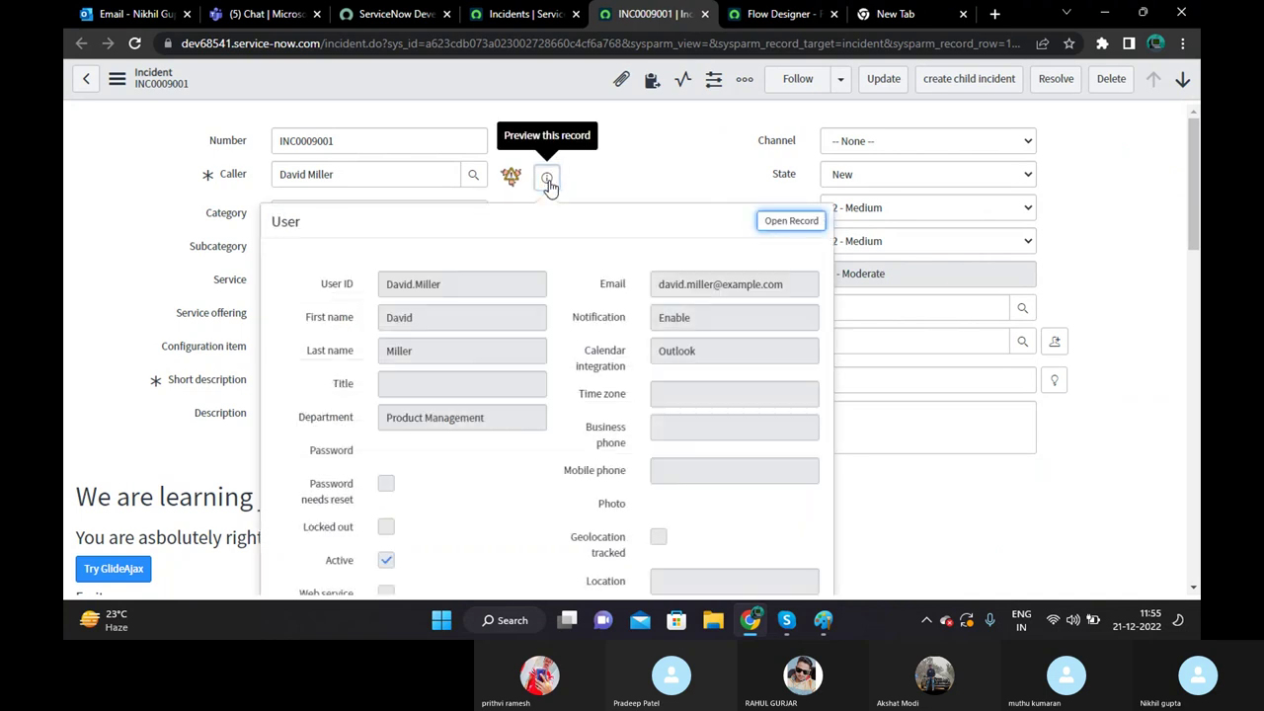
Open the caller's full user record in a new browser tab and copy its sys_id from the page address.
{"action": "right_click", "coordinate": [780, 219]}
{"action": "left_click", "coordinate": [810, 225]}
{"action": "left_click", "coordinate": [677, 22]}
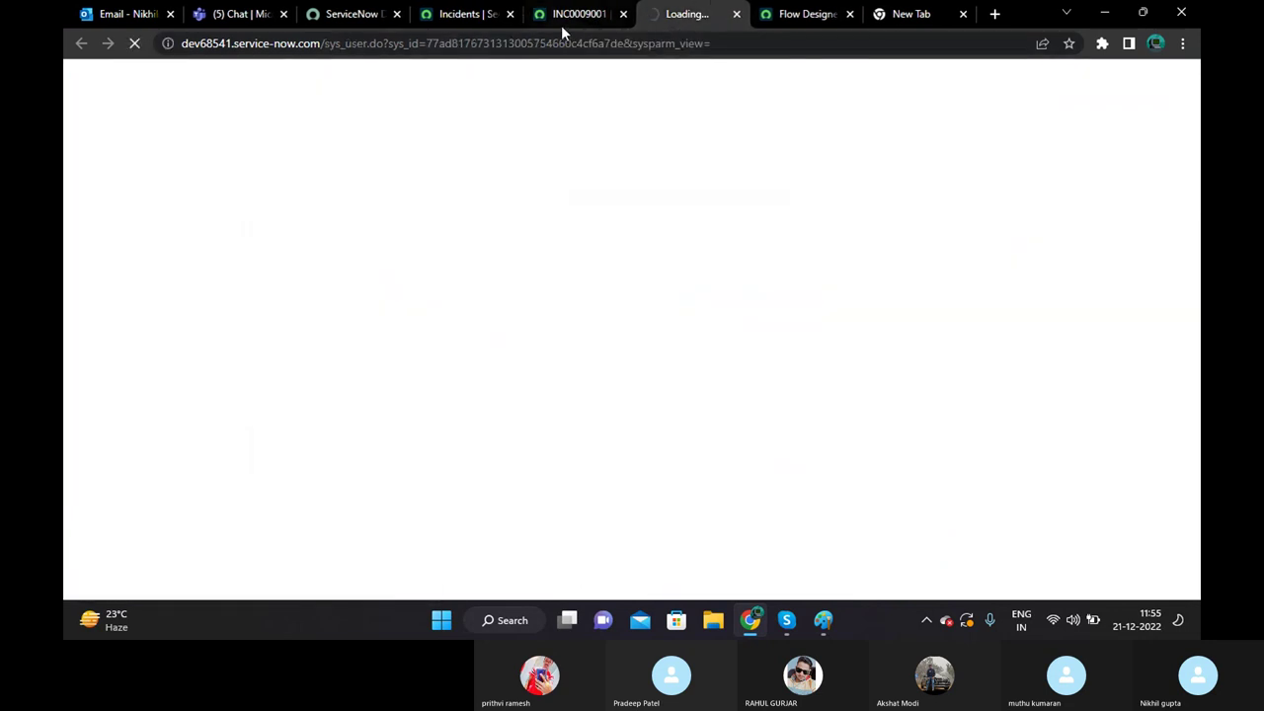
{"action": "left_click", "coordinate": [561, 24]}
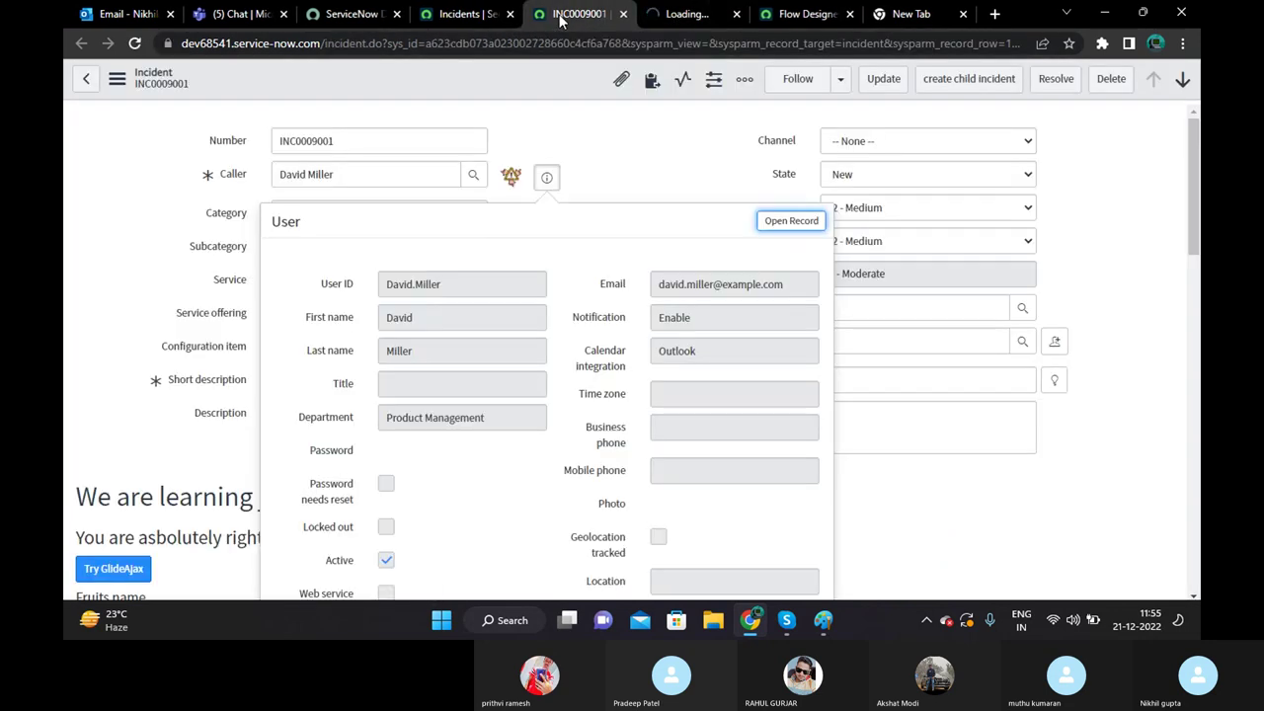
{"action": "left_click", "coordinate": [686, 14]}
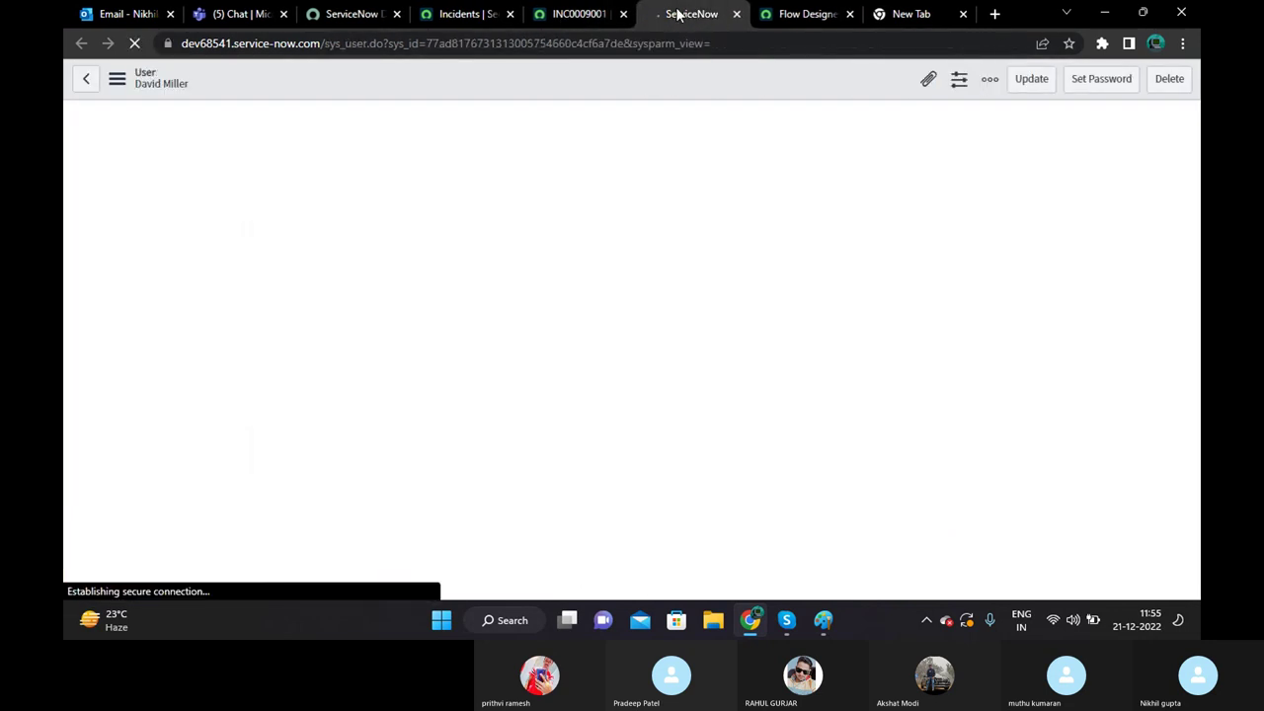
{"action": "double_click", "coordinate": [526, 46]}
{"action": "key", "text": "ctrl+c"}
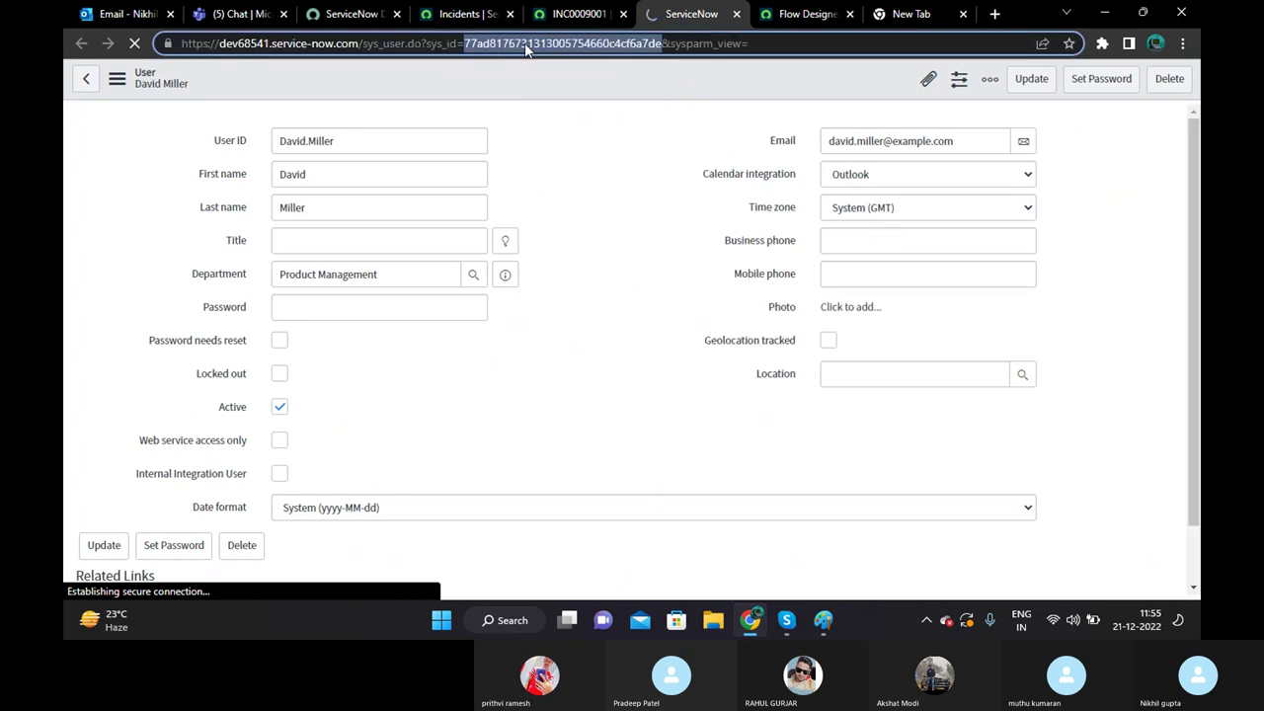
Return to Flow Designer, paste the copied user sys_id between the quotes of the Caller script's return statement and review the script.
{"action": "left_click", "coordinate": [792, 13]}
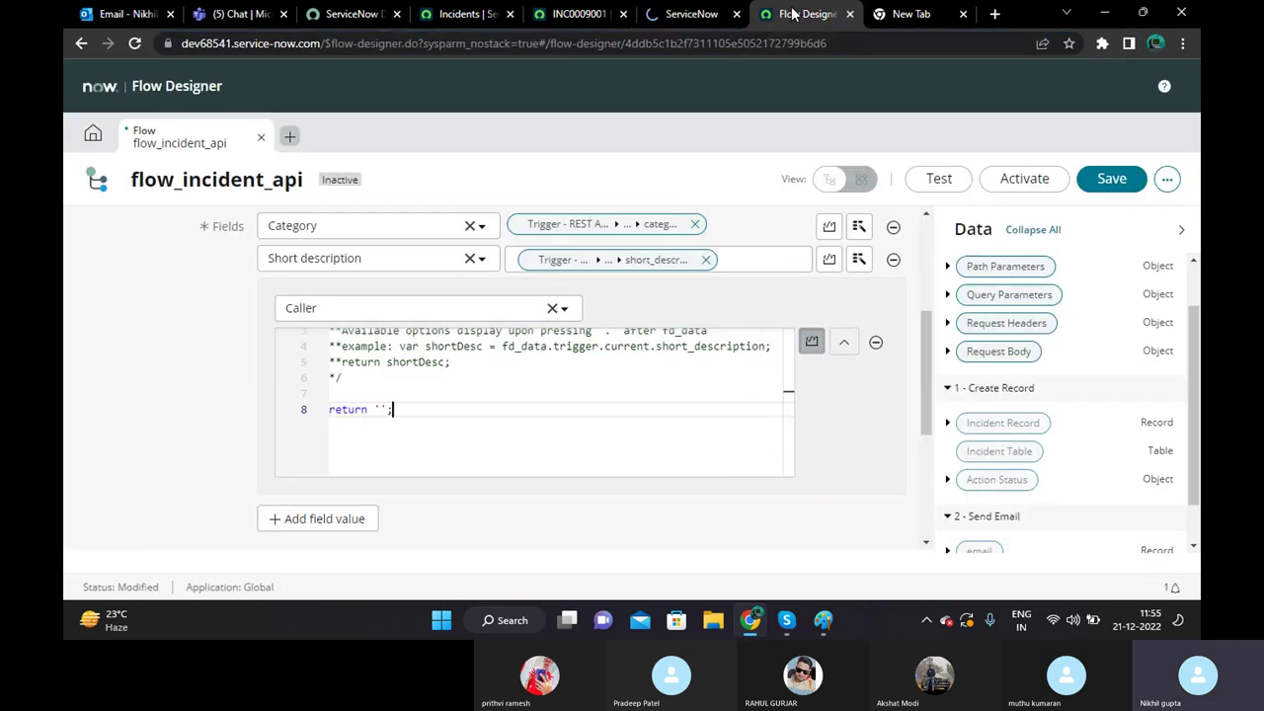
{"action": "left_click", "coordinate": [380, 408]}
{"action": "key", "text": "ctrl+v"}
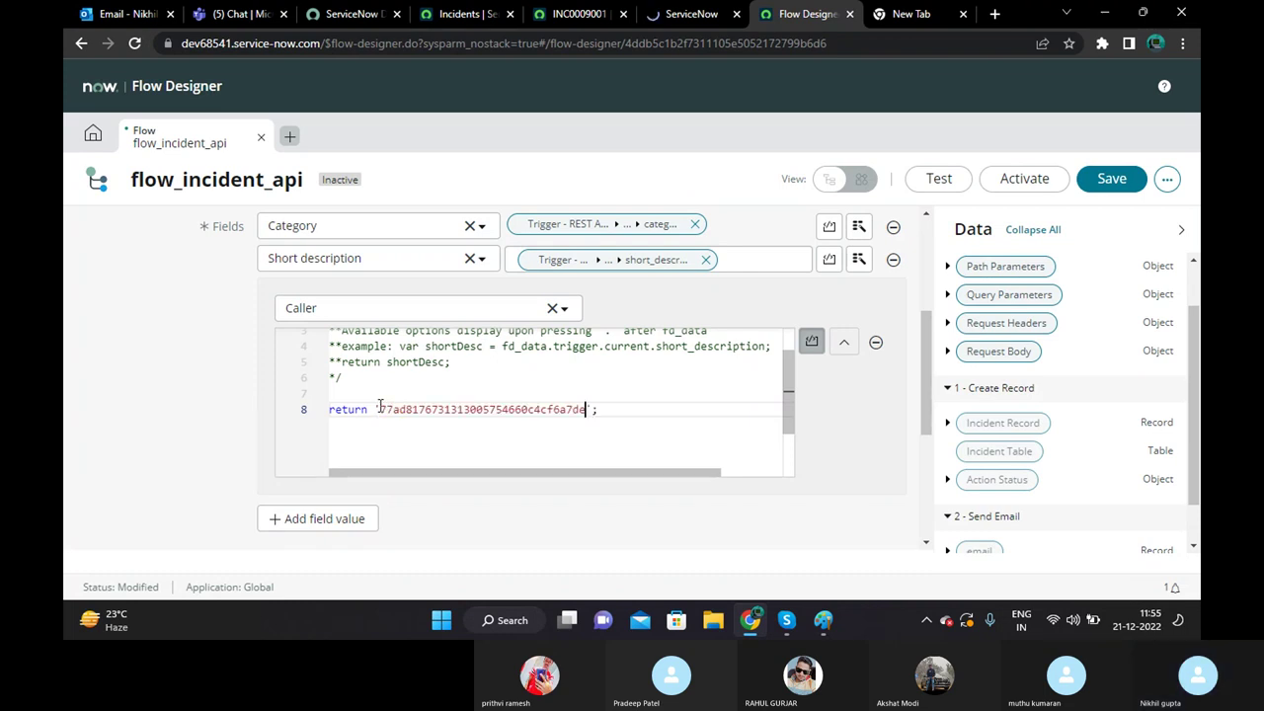
{"action": "scroll", "coordinate": [691, 424], "scroll_direction": "down", "scroll_amount": 1}
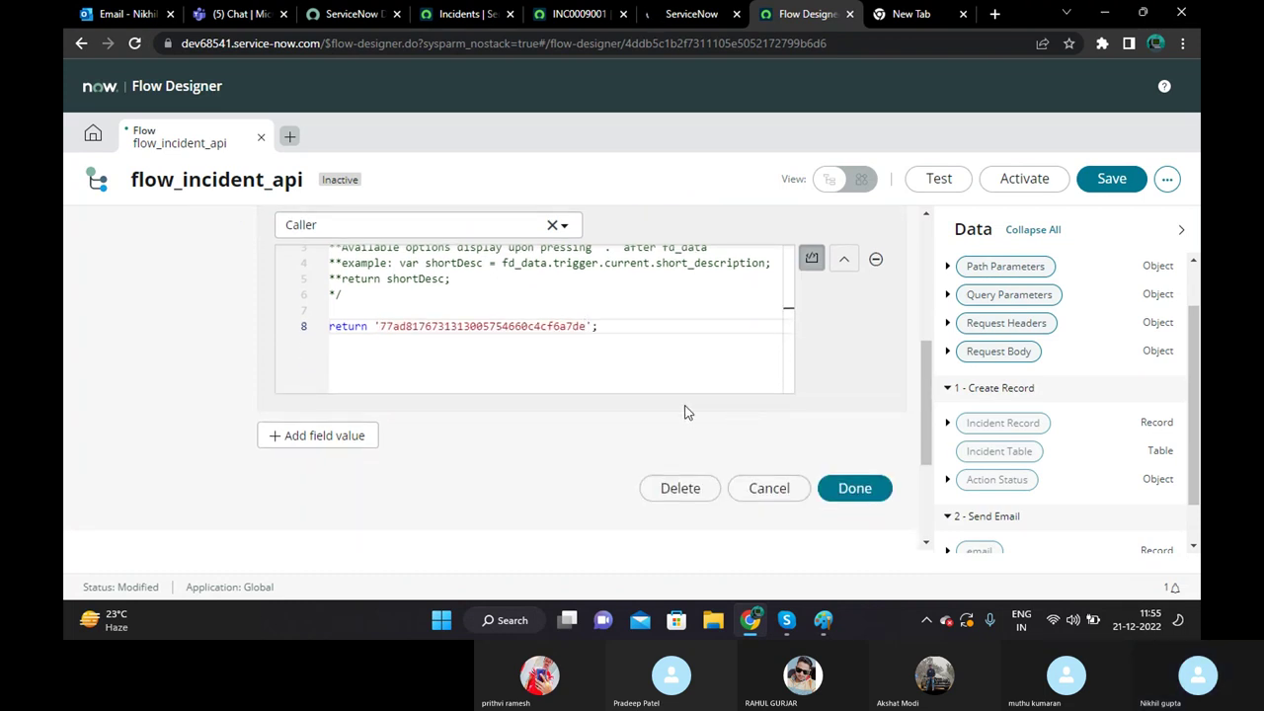
{"action": "scroll", "coordinate": [682, 412], "scroll_direction": "up", "scroll_amount": 1}
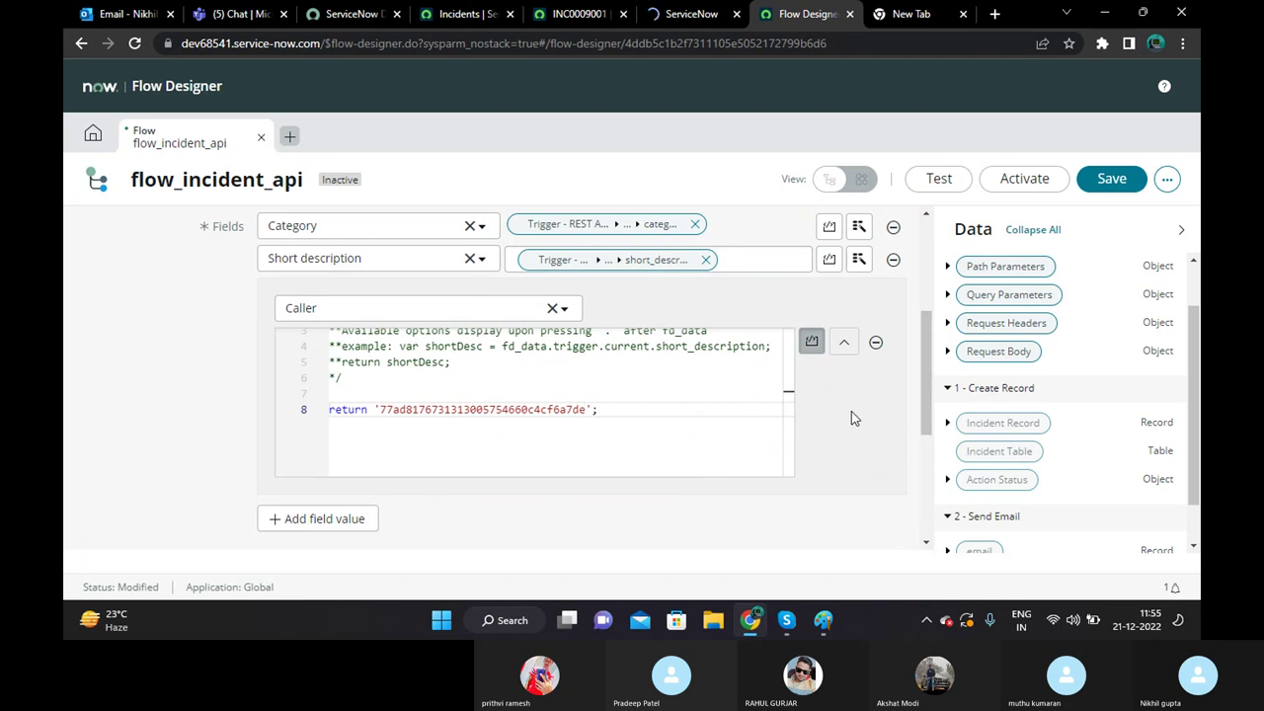
{"action": "scroll", "coordinate": [700, 432], "scroll_direction": "up", "scroll_amount": 3}
{"action": "scroll", "coordinate": [682, 430], "scroll_direction": "down", "scroll_amount": 2}
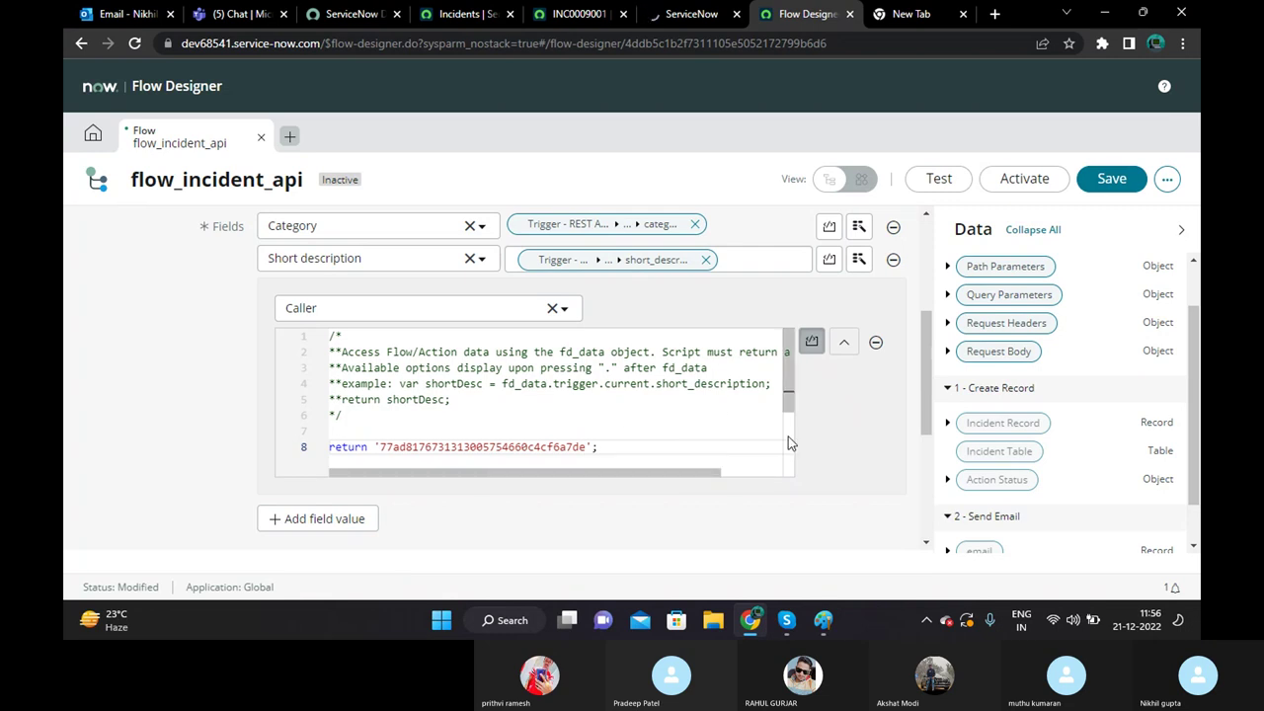
Finish editing the Create Incident Record action and open the Send Email action's settings.
{"action": "scroll", "coordinate": [788, 443], "scroll_direction": "down", "scroll_amount": 3}
{"action": "left_click", "coordinate": [852, 403]}
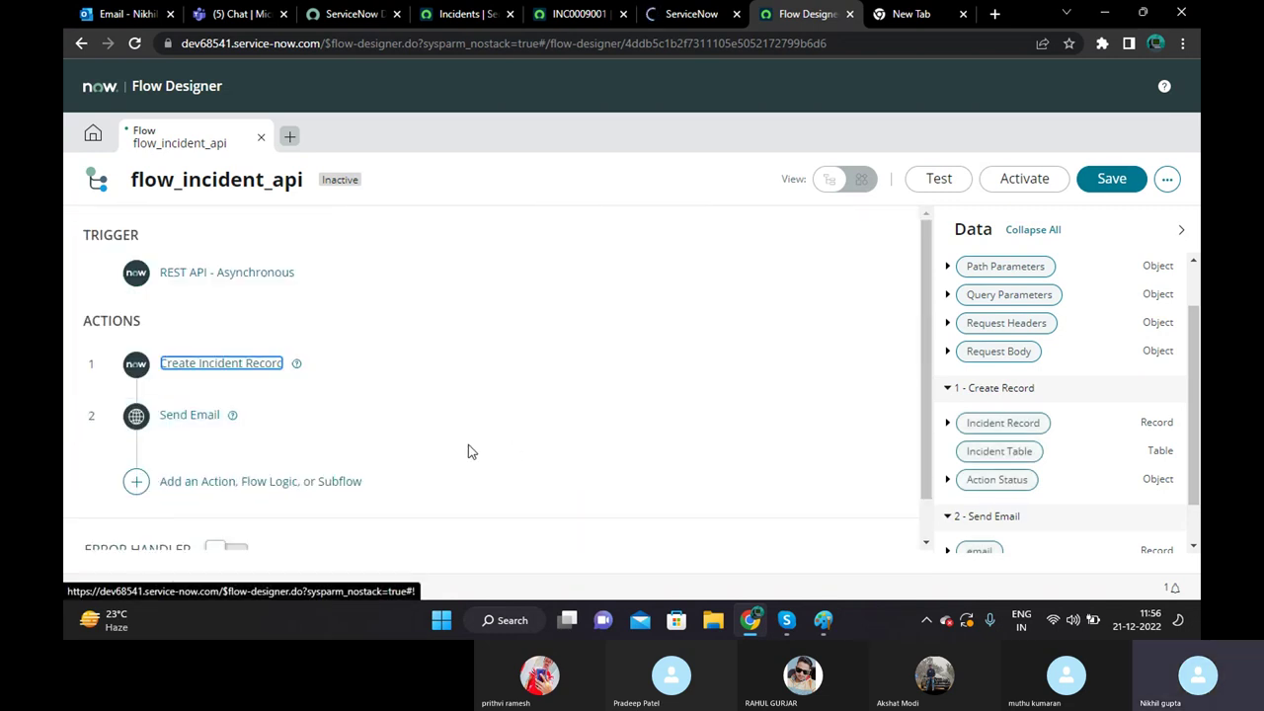
{"action": "scroll", "coordinate": [462, 440], "scroll_direction": "down", "scroll_amount": 2}
{"action": "left_click", "coordinate": [185, 368]}
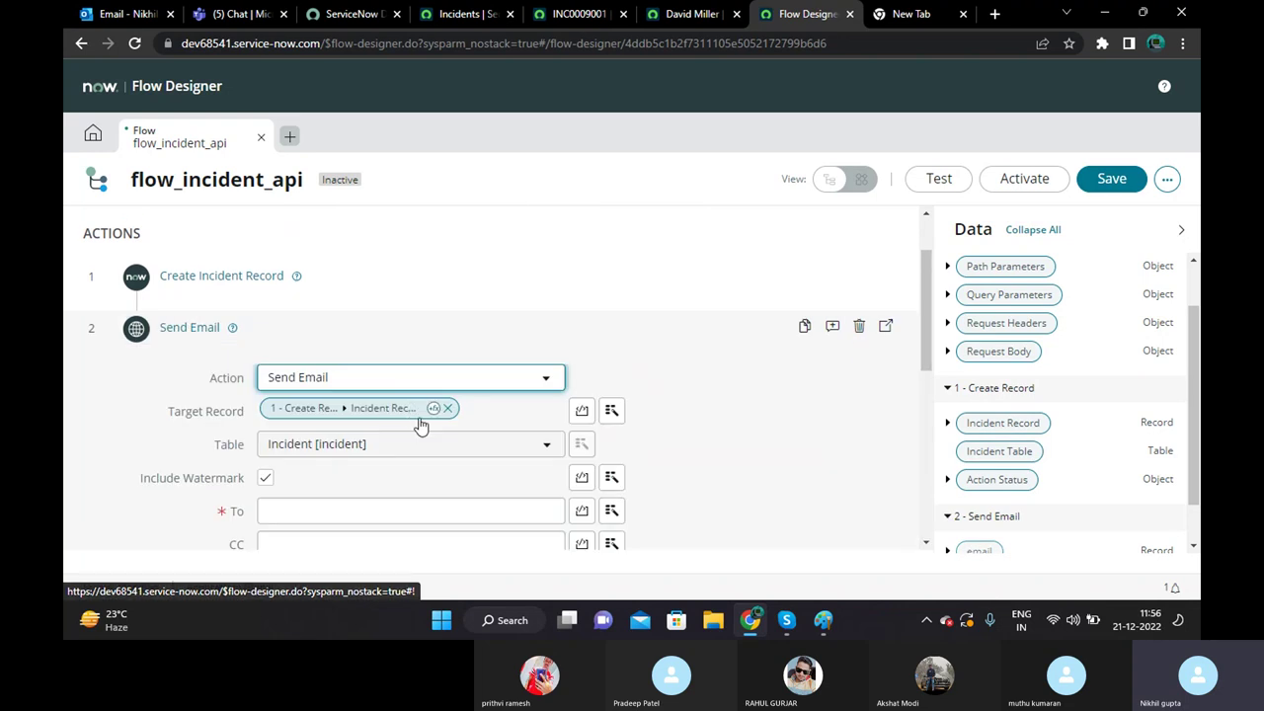
Set the Send Email action's To field to the Email of the Caller from the Create Record step's Incident Record.
{"action": "scroll", "coordinate": [421, 424], "scroll_direction": "down", "scroll_amount": 3}
{"action": "scroll", "coordinate": [556, 366], "scroll_direction": "up", "scroll_amount": 1}
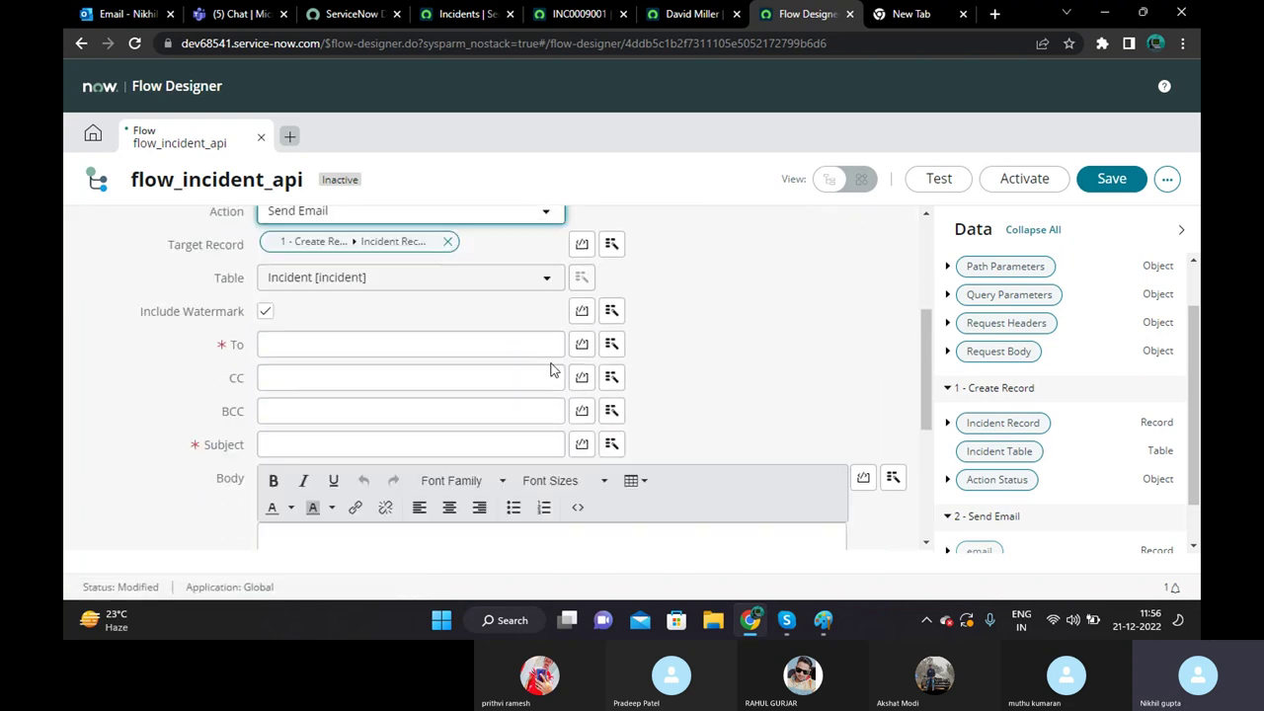
{"action": "left_click", "coordinate": [612, 344]}
{"action": "left_click", "coordinate": [621, 435]}
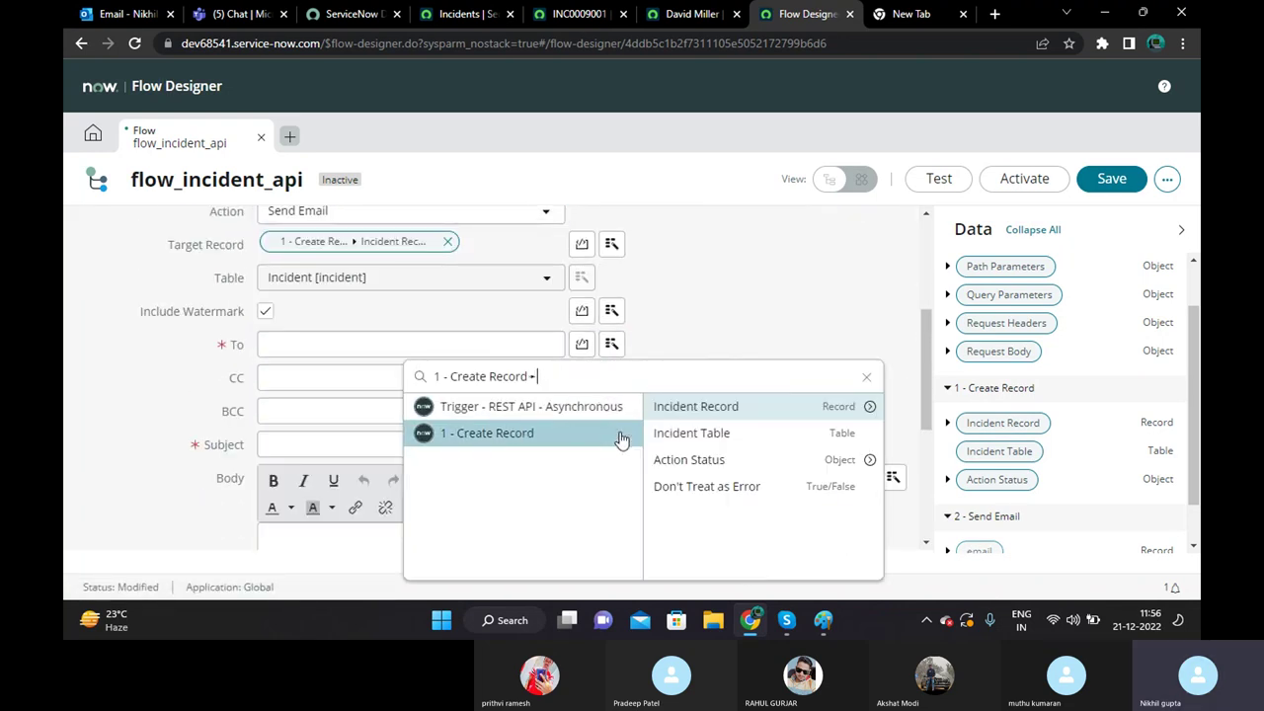
{"action": "left_click", "coordinate": [869, 406]}
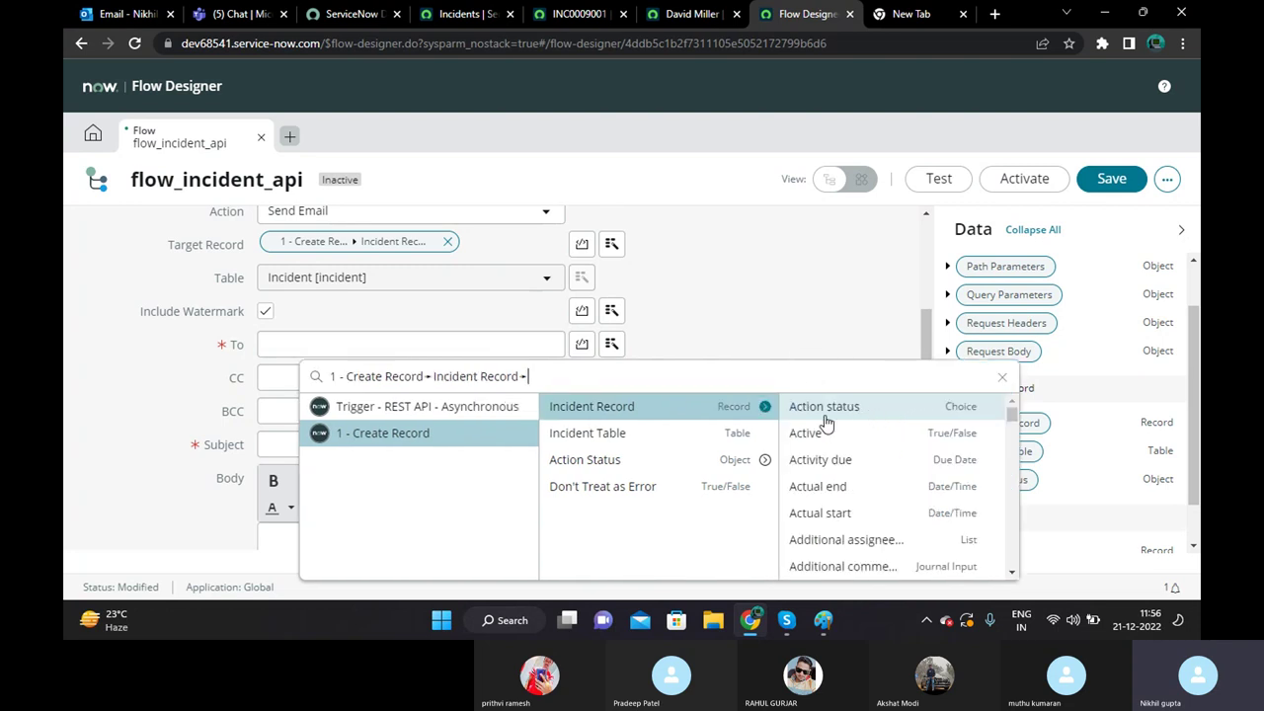
{"action": "scroll", "coordinate": [823, 427], "scroll_direction": "down", "scroll_amount": 3}
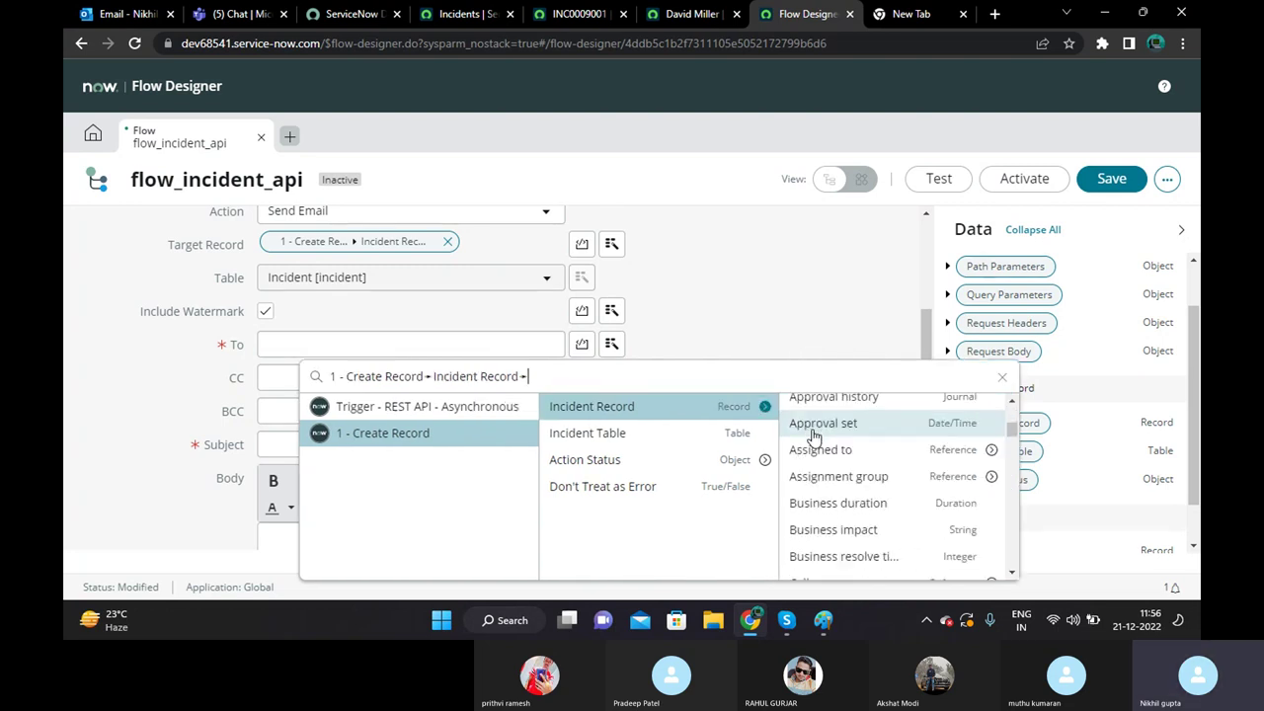
{"action": "type", "text": "ca"}
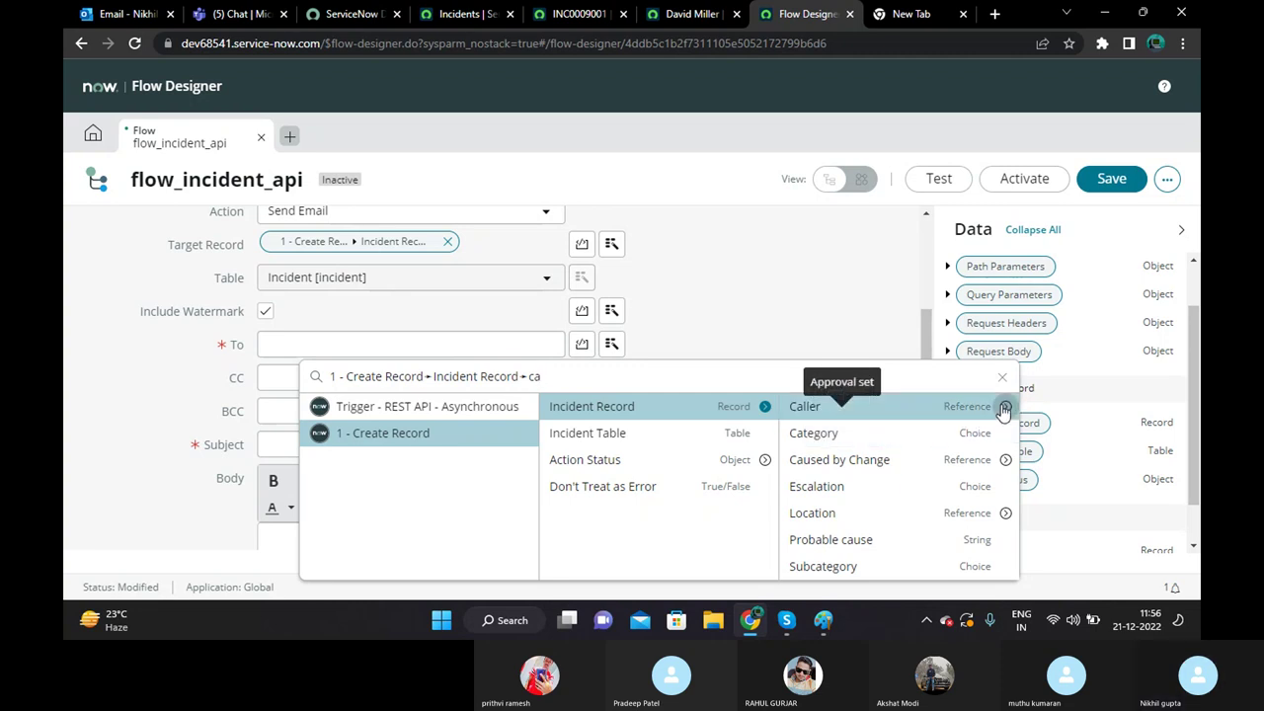
{"action": "left_click", "coordinate": [889, 407]}
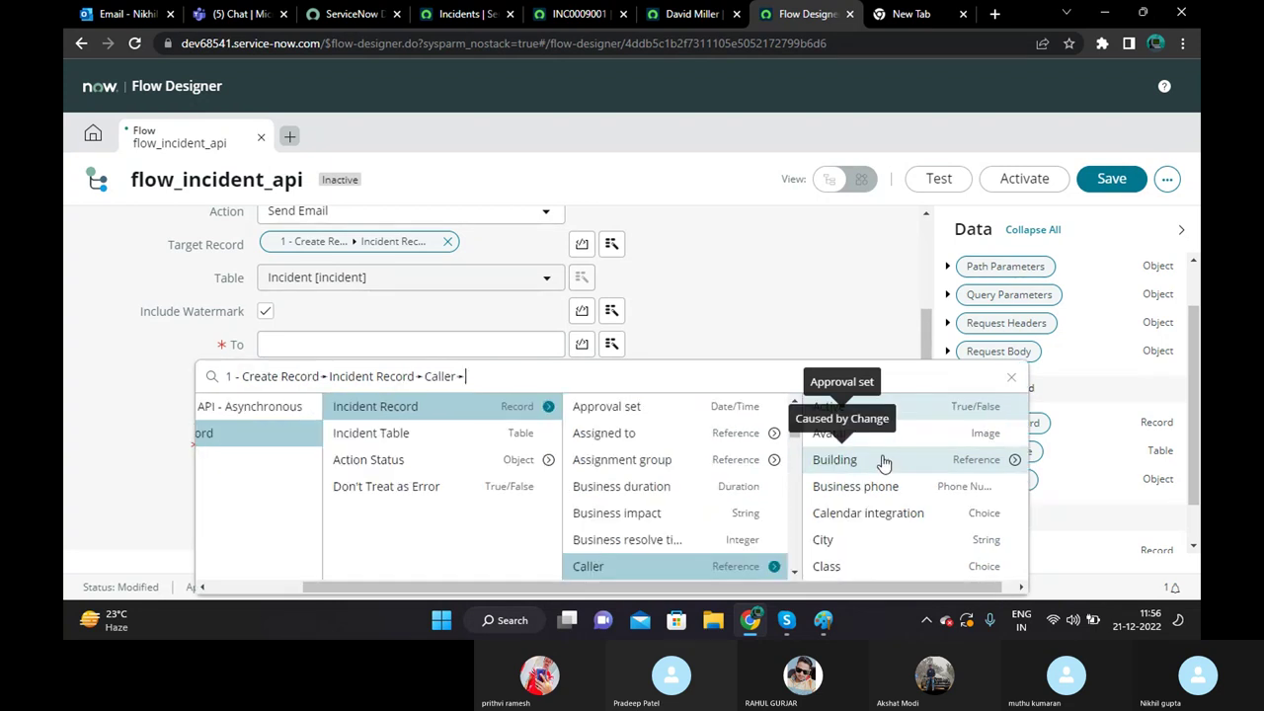
{"action": "scroll", "coordinate": [900, 487], "scroll_direction": "down", "scroll_amount": 3}
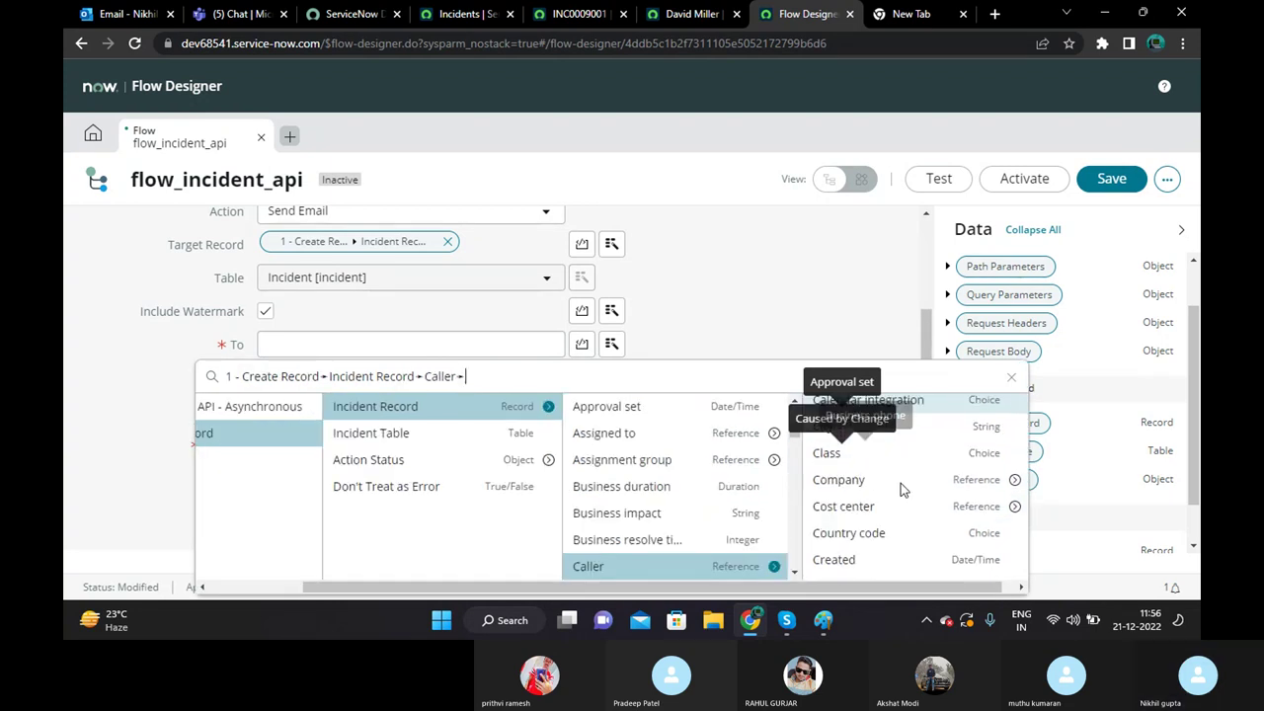
{"action": "scroll", "coordinate": [901, 488], "scroll_direction": "up", "scroll_amount": 3}
{"action": "type", "text": "em"}
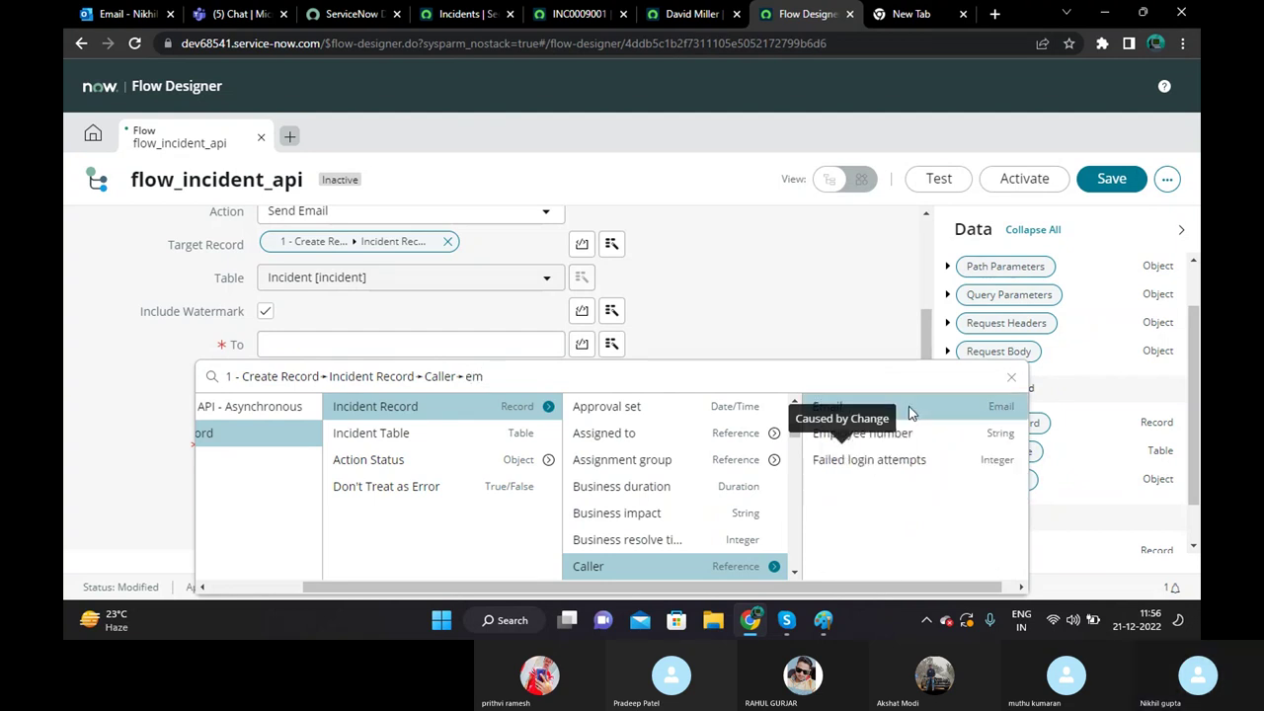
{"action": "left_click", "coordinate": [849, 408]}
Enter "Incident is created for you" as the email subject.
{"action": "scroll", "coordinate": [495, 432], "scroll_direction": "down", "scroll_amount": 2}
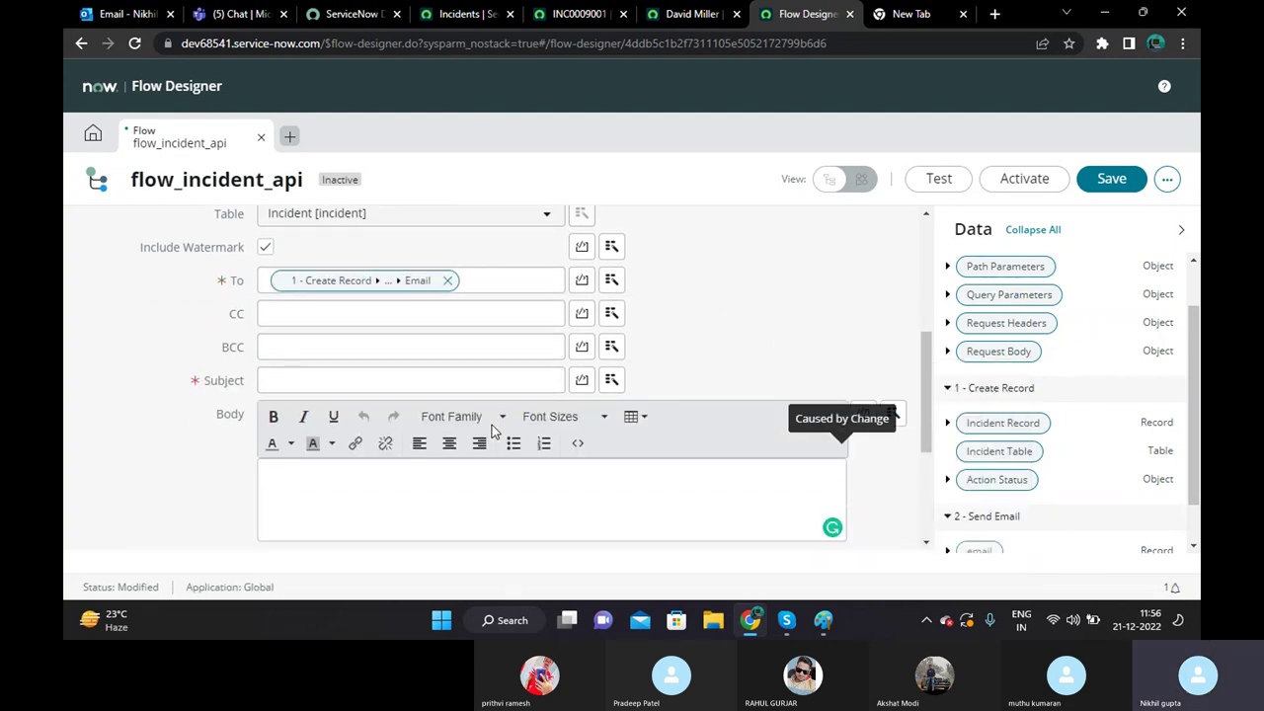
{"action": "left_click", "coordinate": [433, 361]}
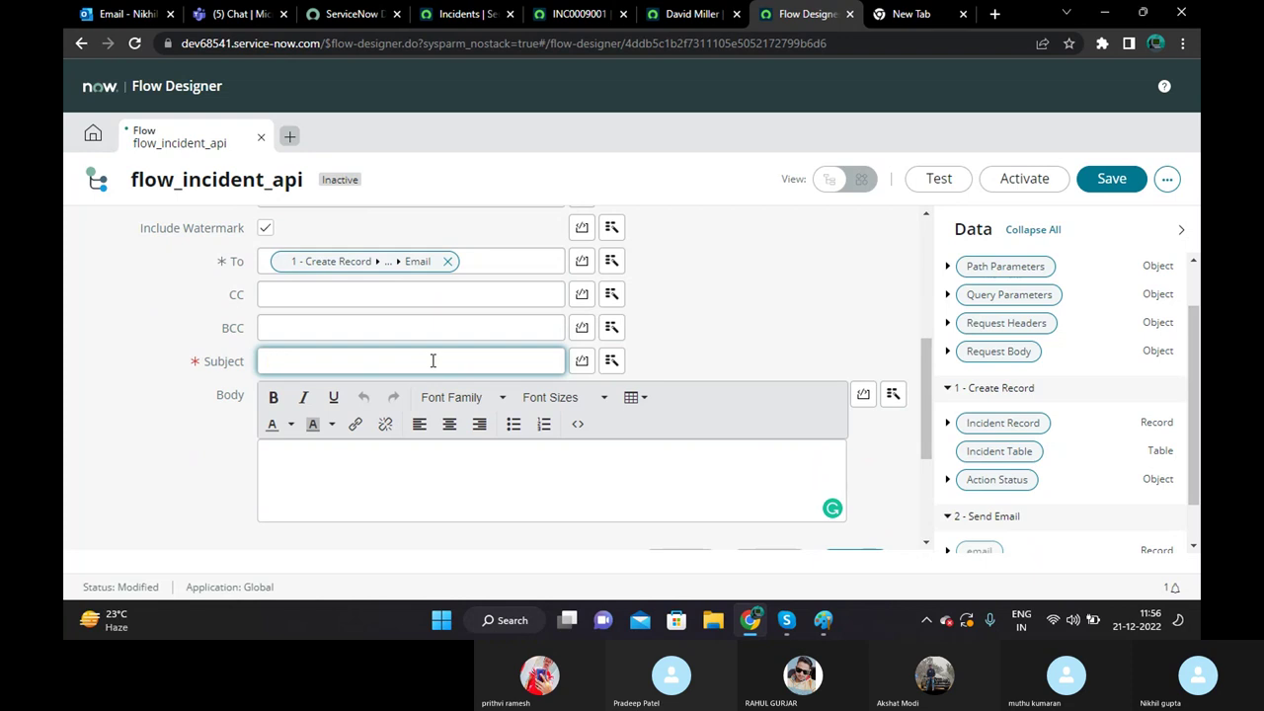
{"action": "type", "text": "Incident"}
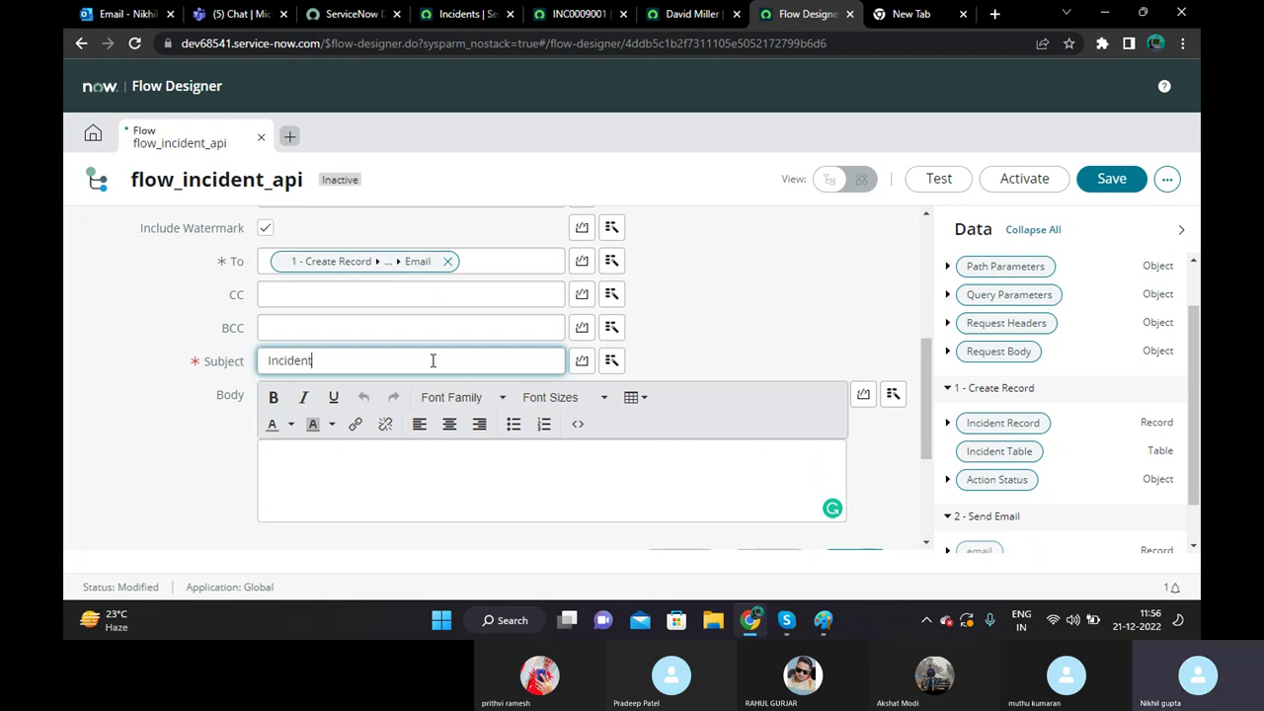
{"action": "type", "text": " is created for you"}
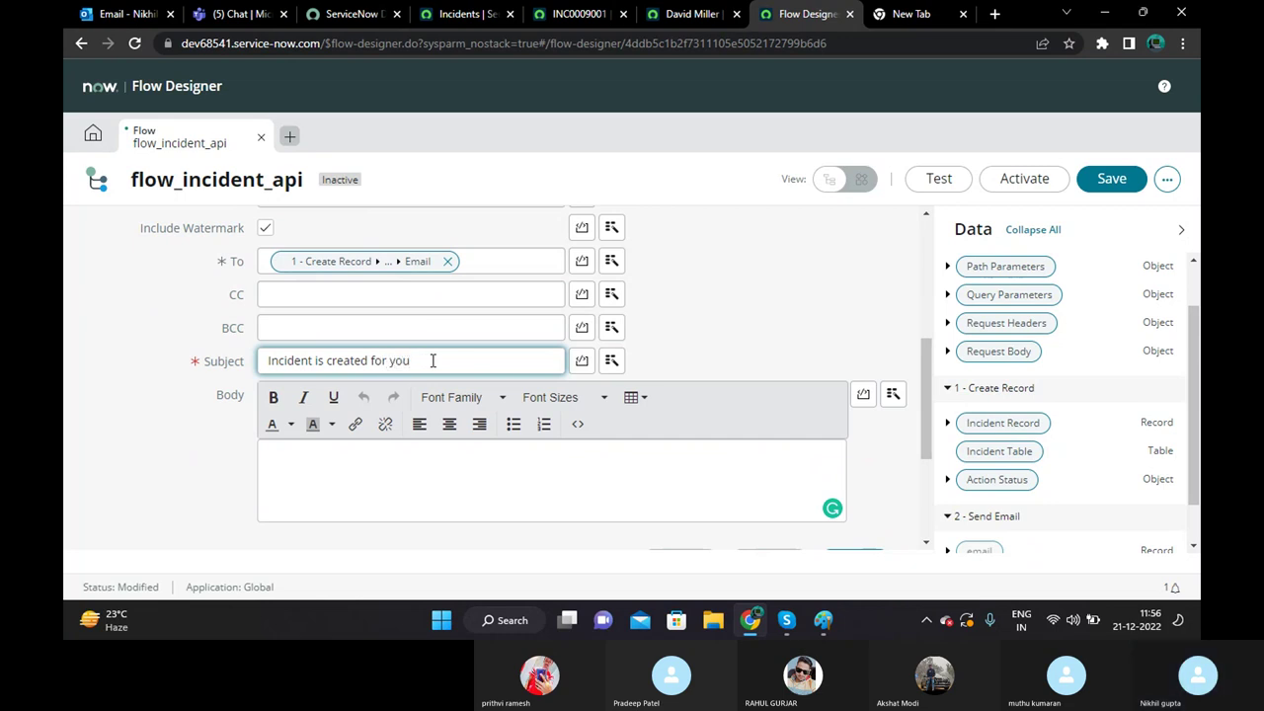
Append the Number of the Create Record step's Incident Record to the email subject as a data pill.
{"action": "left_click", "coordinate": [611, 360]}
{"action": "left_click", "coordinate": [629, 455]}
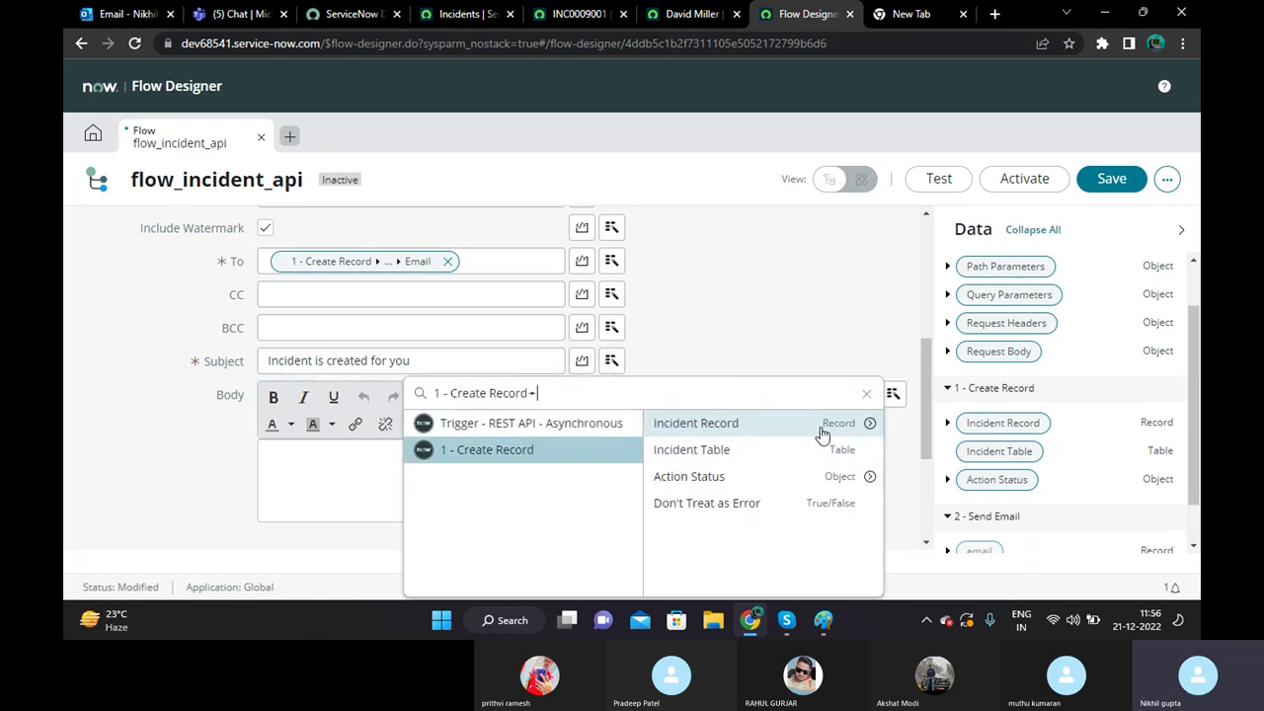
{"action": "left_click", "coordinate": [869, 422]}
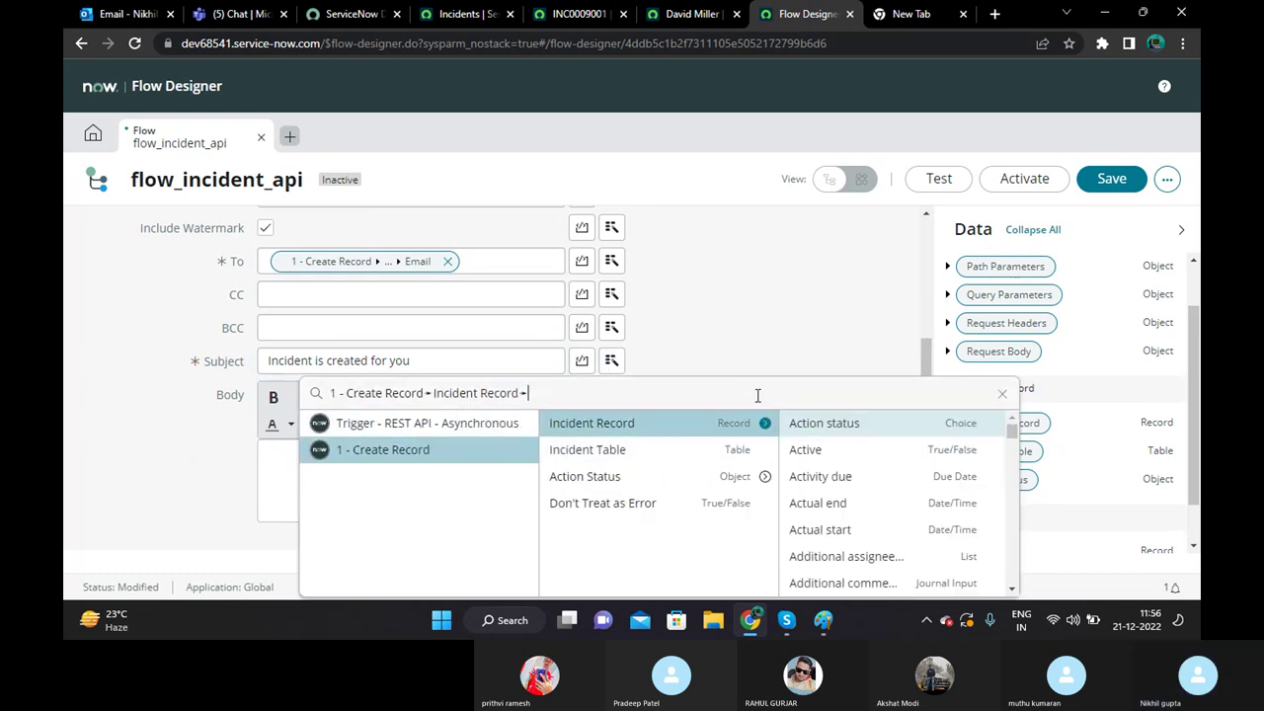
{"action": "type", "text": "number"}
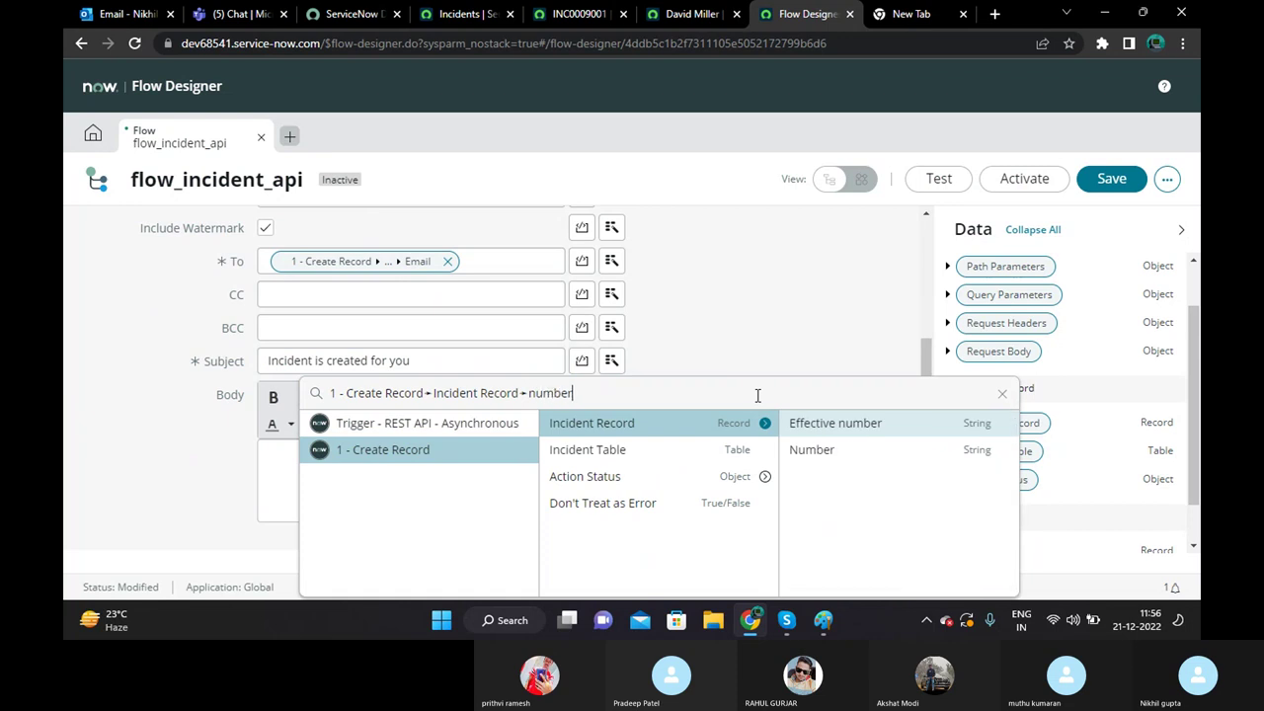
{"action": "key", "text": "Down"}
{"action": "key", "text": "Return"}
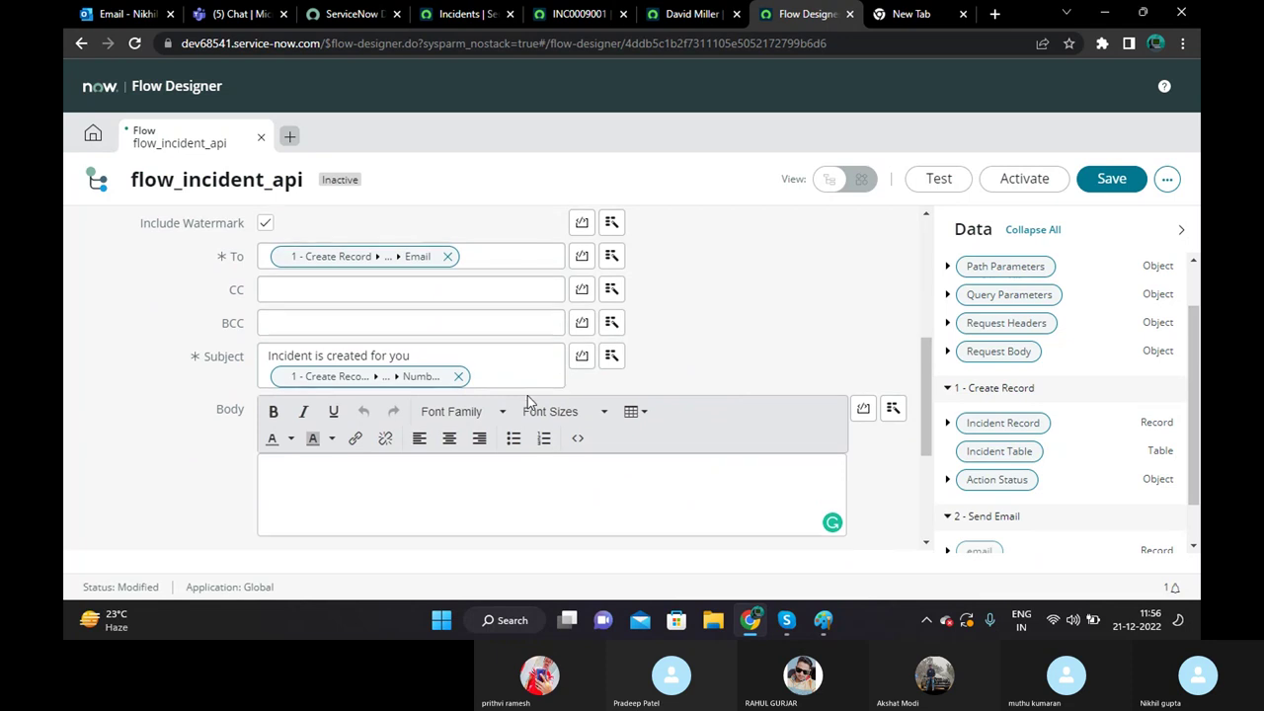
Enter "Flow testing" in the email body and close the Send Email action.
{"action": "scroll", "coordinate": [471, 406], "scroll_direction": "down", "scroll_amount": 2}
{"action": "left_click", "coordinate": [340, 330]}
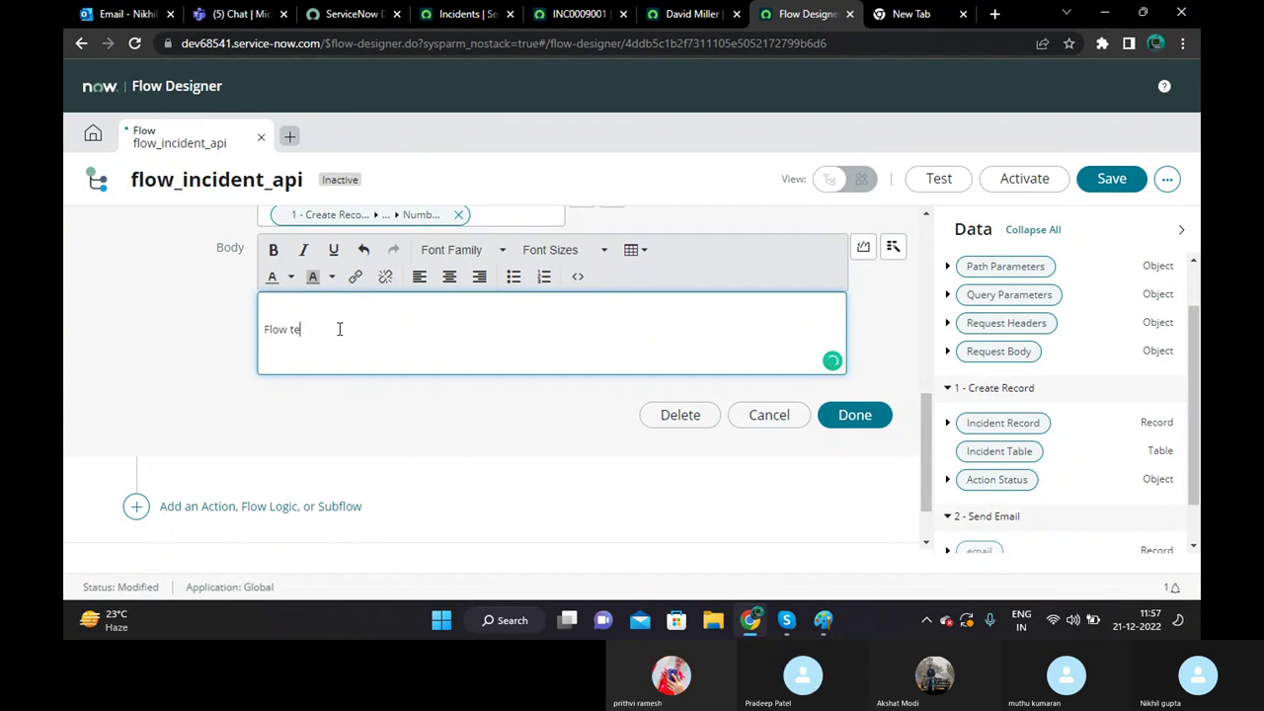
{"action": "type", "text": "Flow testing"}
{"action": "left_click", "coordinate": [155, 412]}
{"action": "scroll", "coordinate": [155, 411], "scroll_direction": "down", "scroll_amount": 1}
{"action": "scroll", "coordinate": [415, 437], "scroll_direction": "up", "scroll_amount": 4}
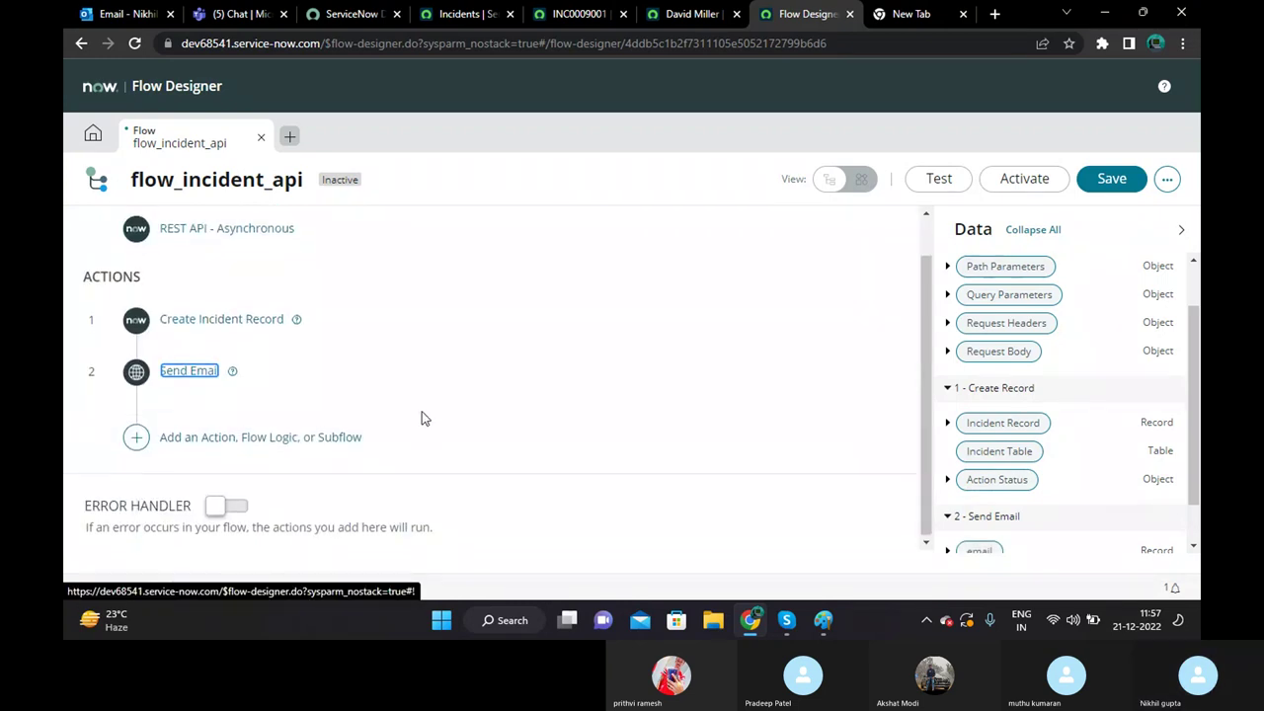
Reopen the Send Email action to review its target record, recipient and subject, and close it again.
{"action": "left_click", "coordinate": [177, 371]}
{"action": "scroll", "coordinate": [385, 375], "scroll_direction": "down", "scroll_amount": 3}
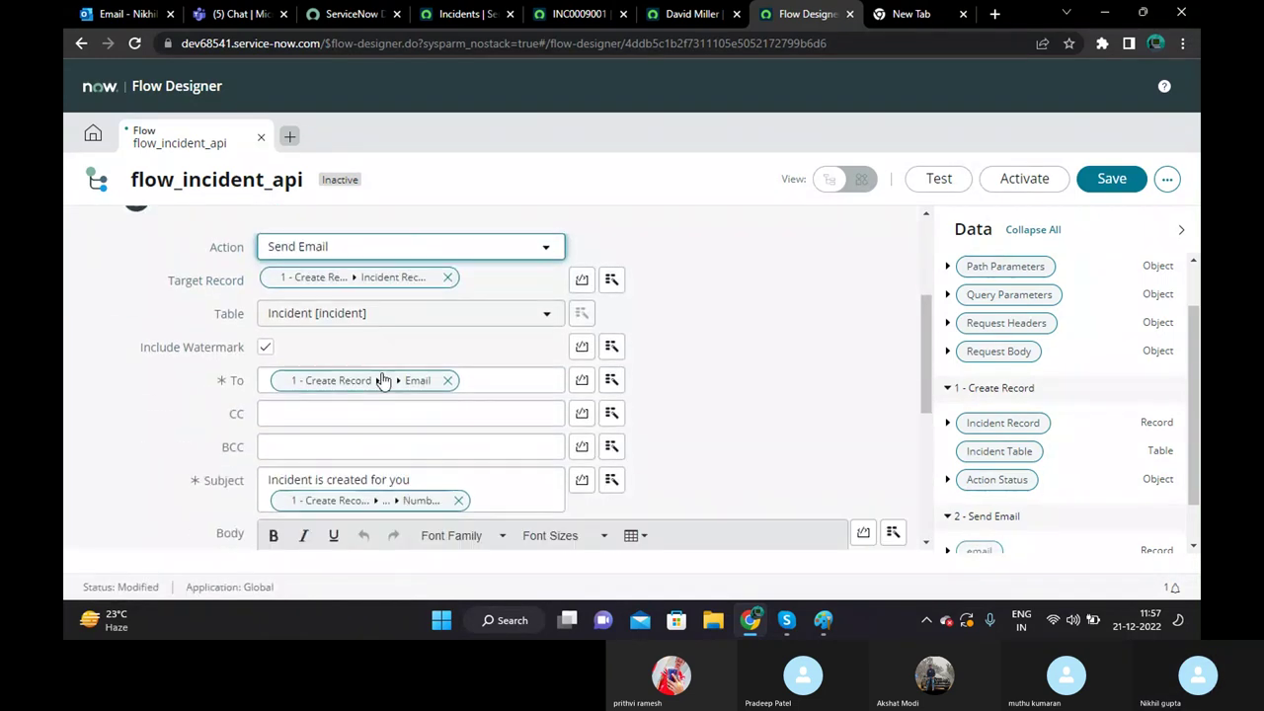
{"action": "scroll", "coordinate": [161, 464], "scroll_direction": "up", "scroll_amount": 1}
{"action": "scroll", "coordinate": [160, 459], "scroll_direction": "up", "scroll_amount": 1}
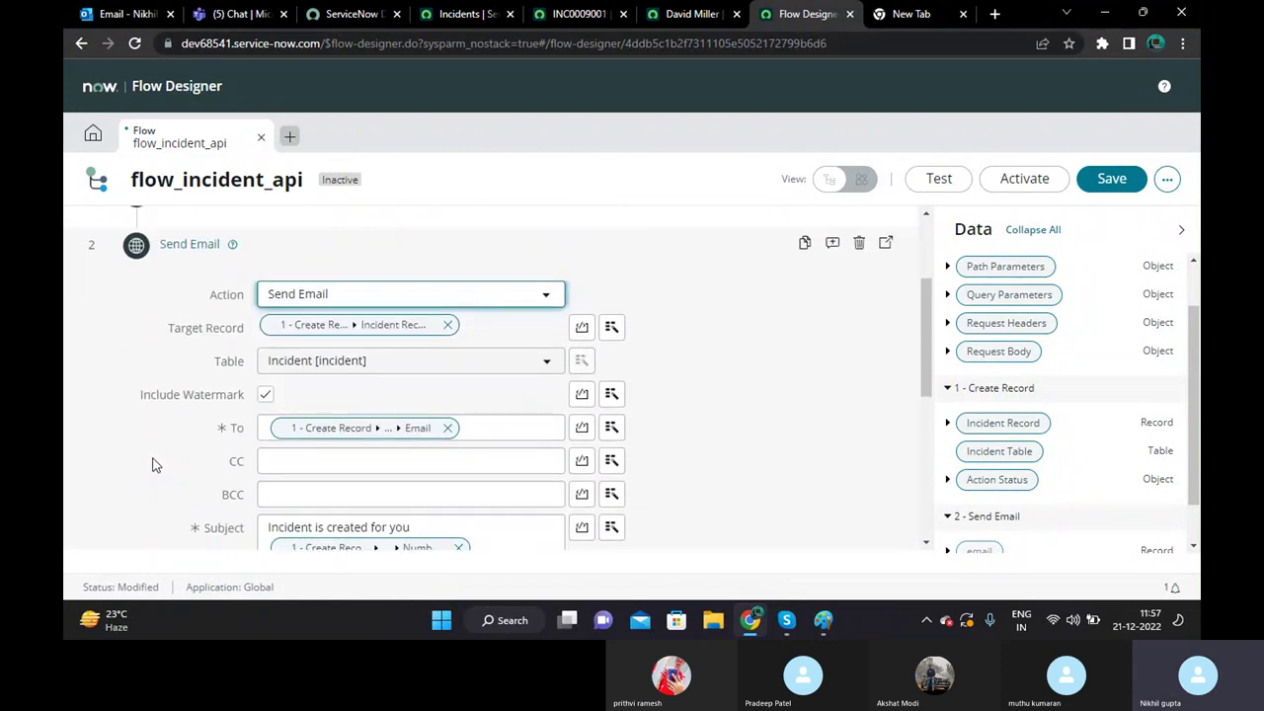
{"action": "scroll", "coordinate": [156, 464], "scroll_direction": "down", "scroll_amount": 6}
{"action": "left_click", "coordinate": [851, 415]}
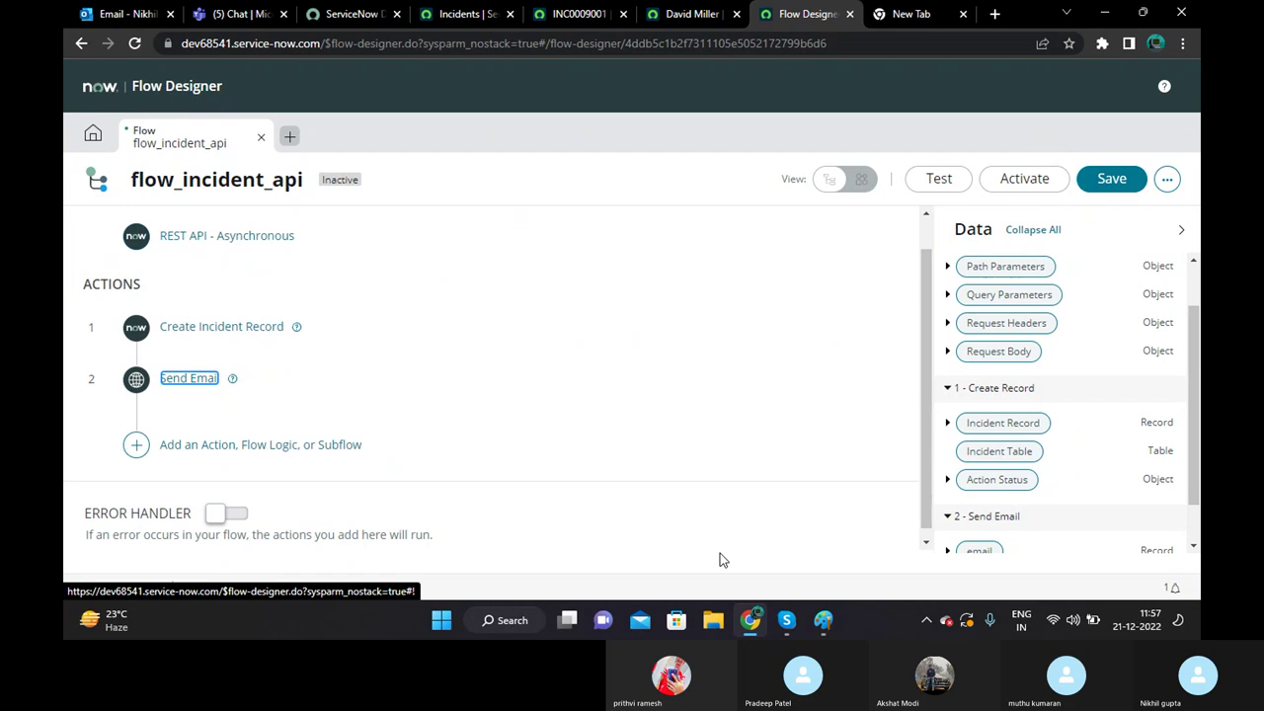
Save the flow_incident_api flow and activate it.
{"action": "left_click", "coordinate": [1109, 183]}
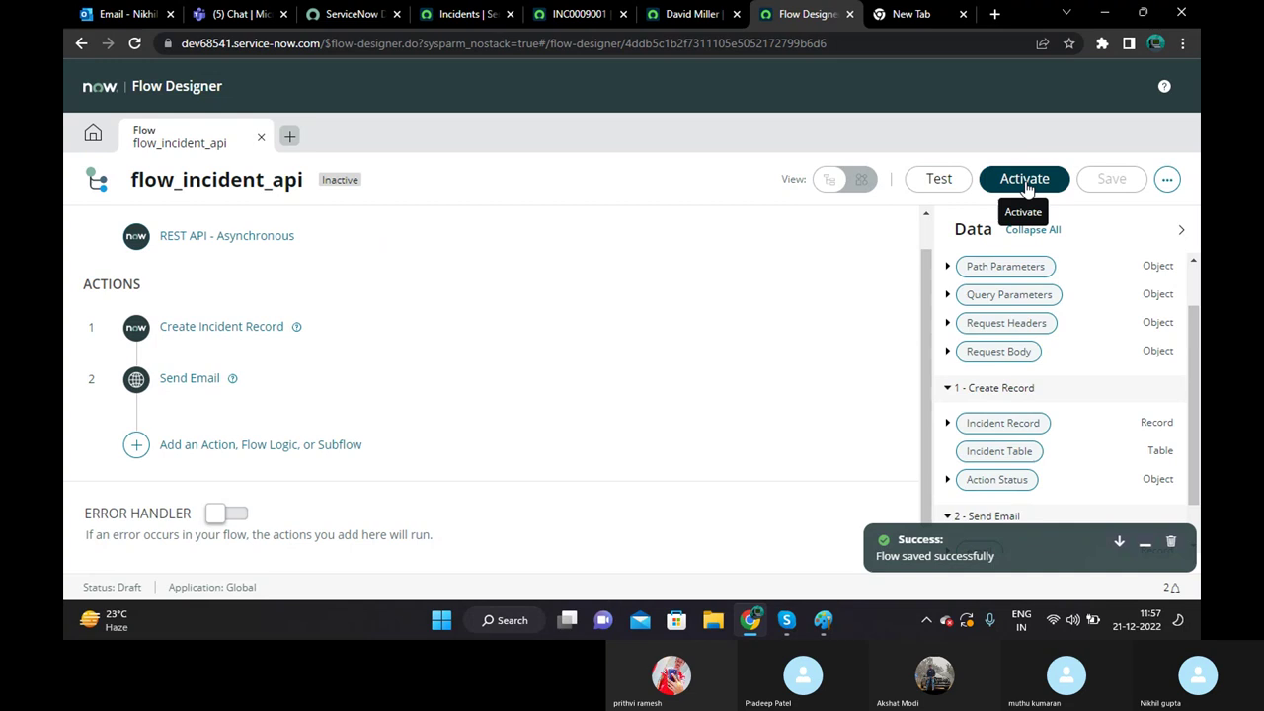
{"action": "left_click", "coordinate": [1024, 182]}
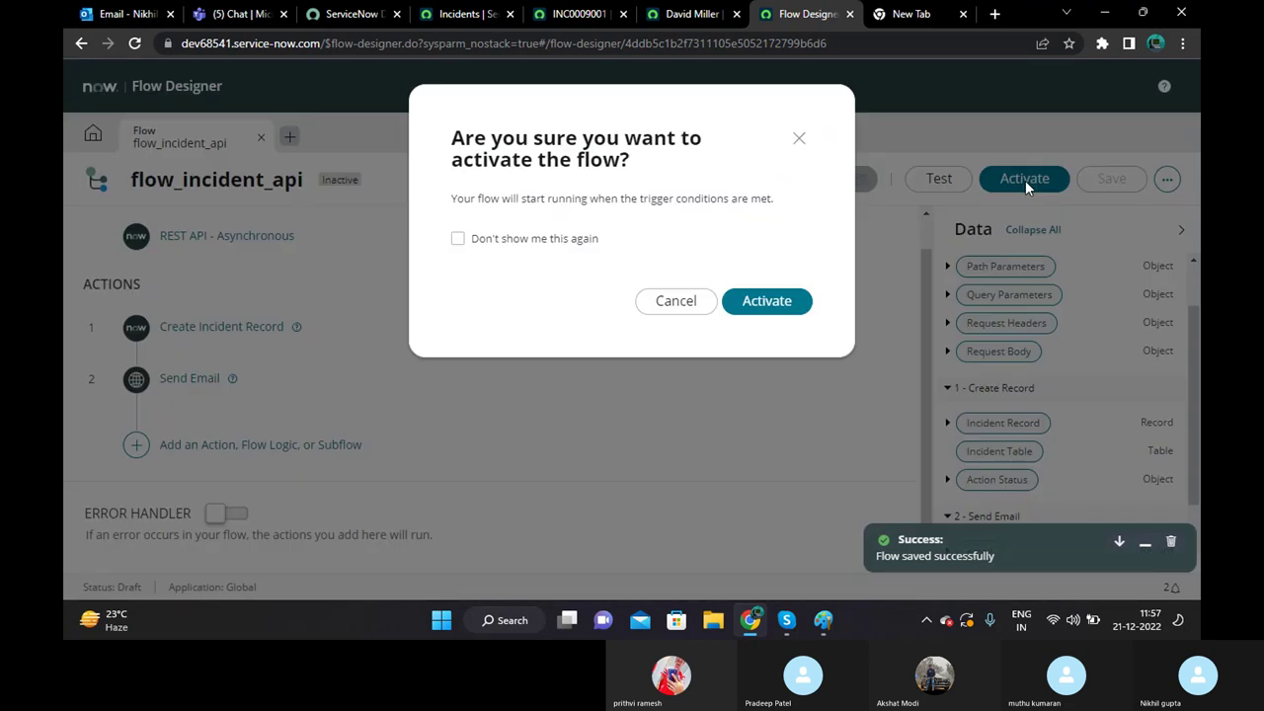
{"action": "left_click", "coordinate": [755, 302]}
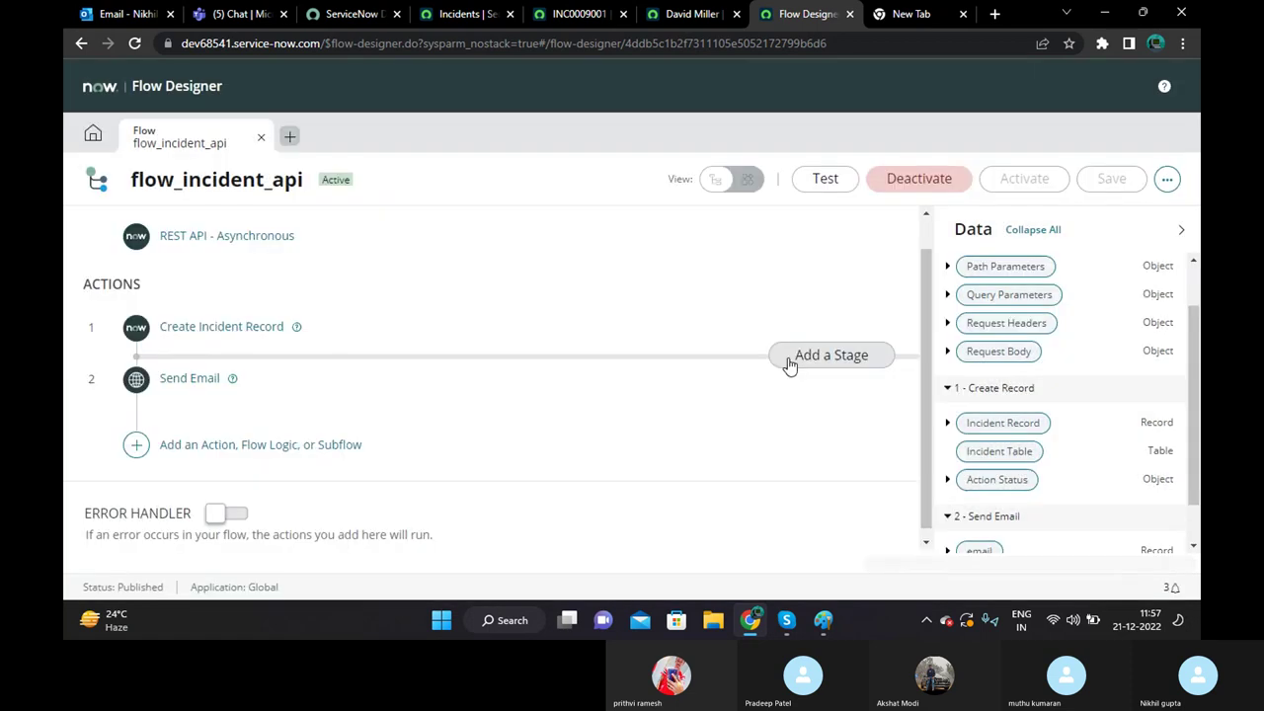
{"action": "left_click", "coordinate": [671, 14]}
{"action": "left_click", "coordinate": [561, 16]}
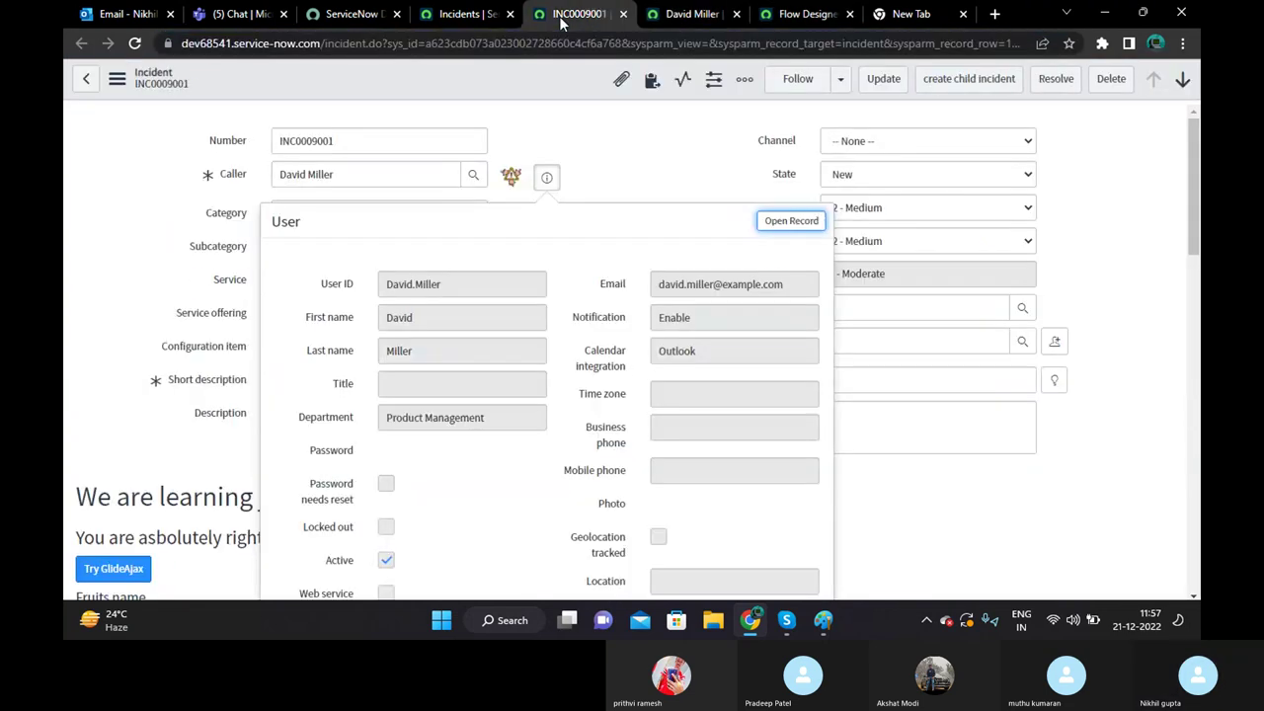
{"action": "left_click", "coordinate": [440, 15]}
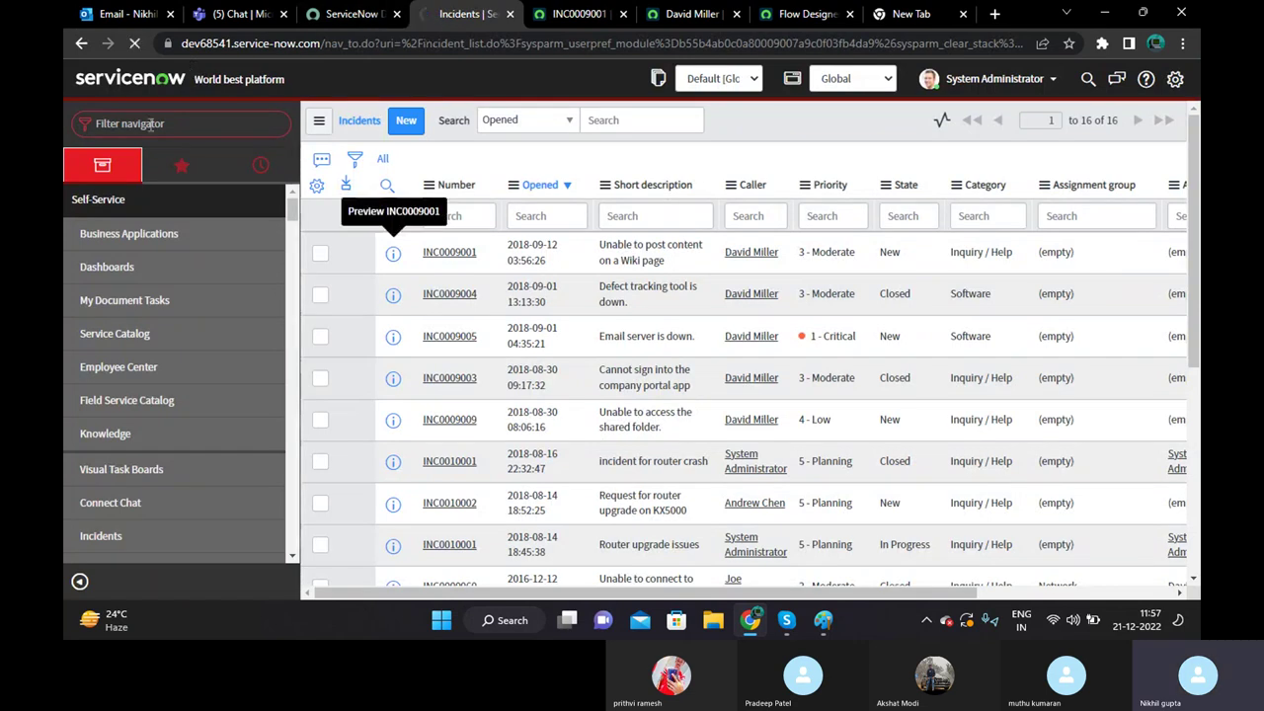
{"action": "left_click", "coordinate": [790, 16]}
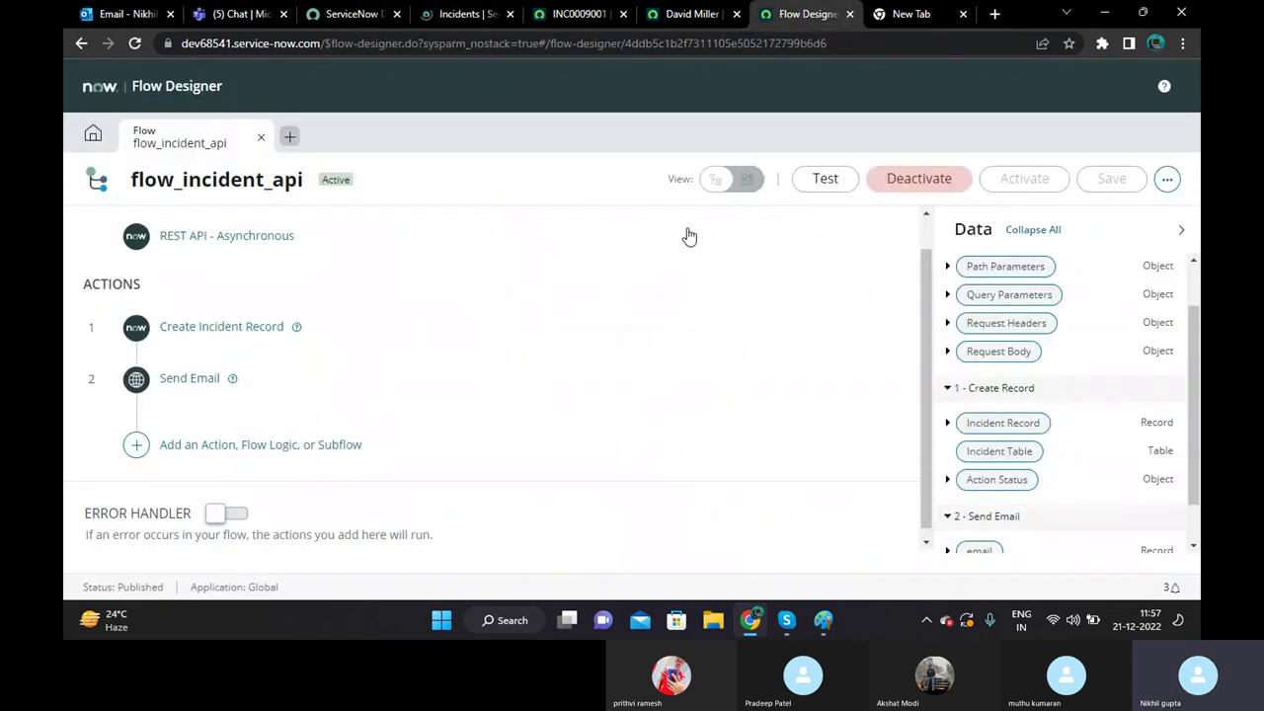
{"action": "left_click", "coordinate": [464, 14]}
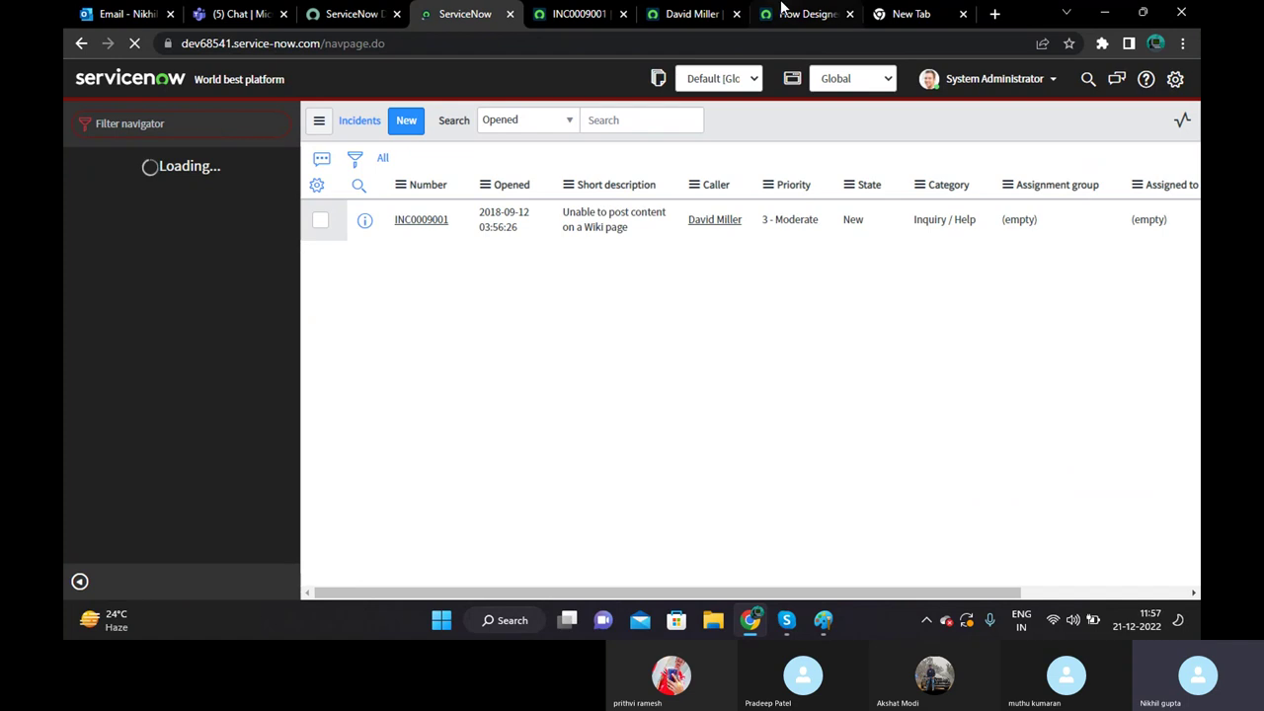
{"action": "left_click", "coordinate": [781, 12]}
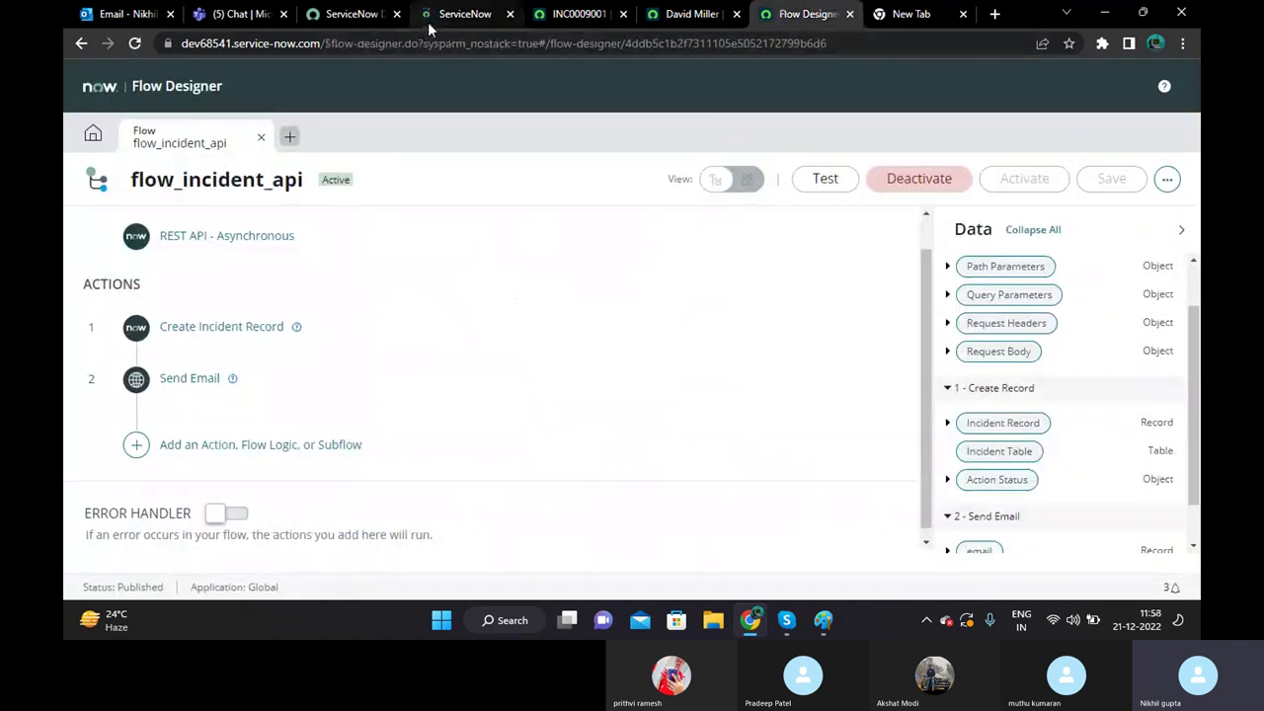
Filter the ServiceNow navigator by "Rest" and open REST API Explorer under System Web Services.
{"action": "left_click", "coordinate": [435, 14]}
{"action": "left_click", "coordinate": [199, 123]}
{"action": "type", "text": "Res"}
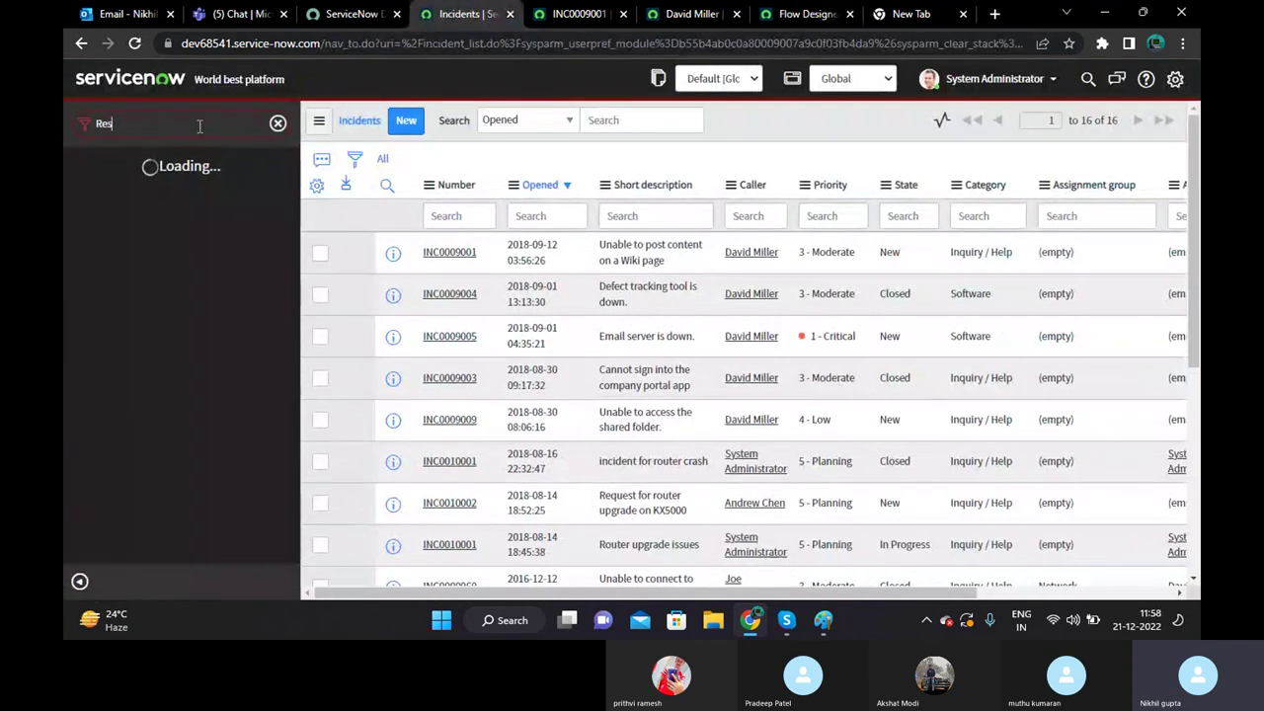
{"action": "type", "text": "t explorer"}
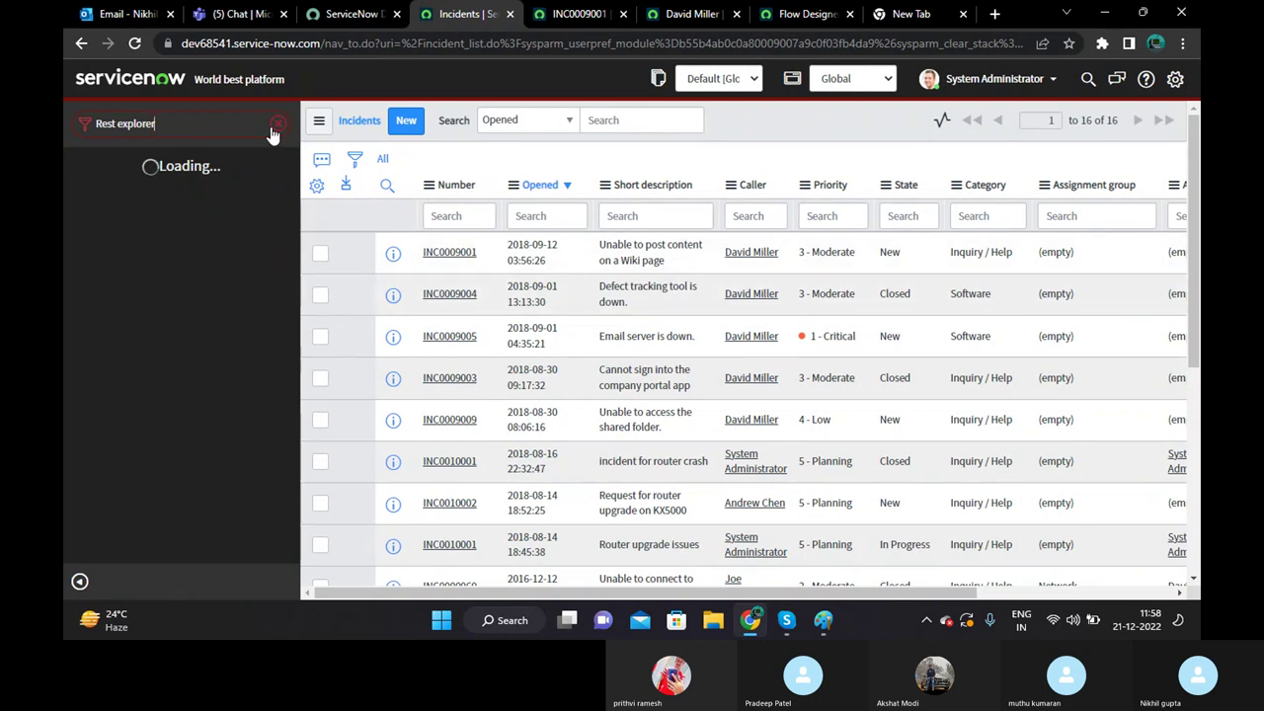
{"action": "left_click", "coordinate": [276, 124]}
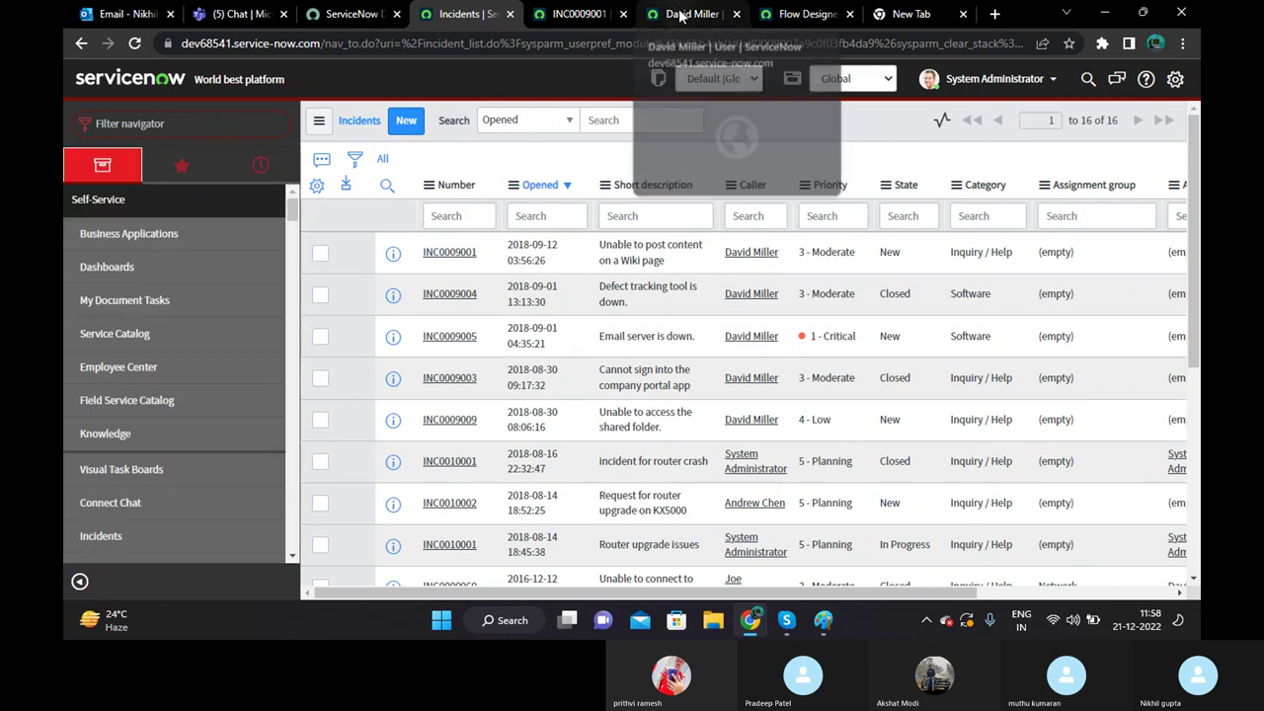
{"action": "type", "text": "Rest"}
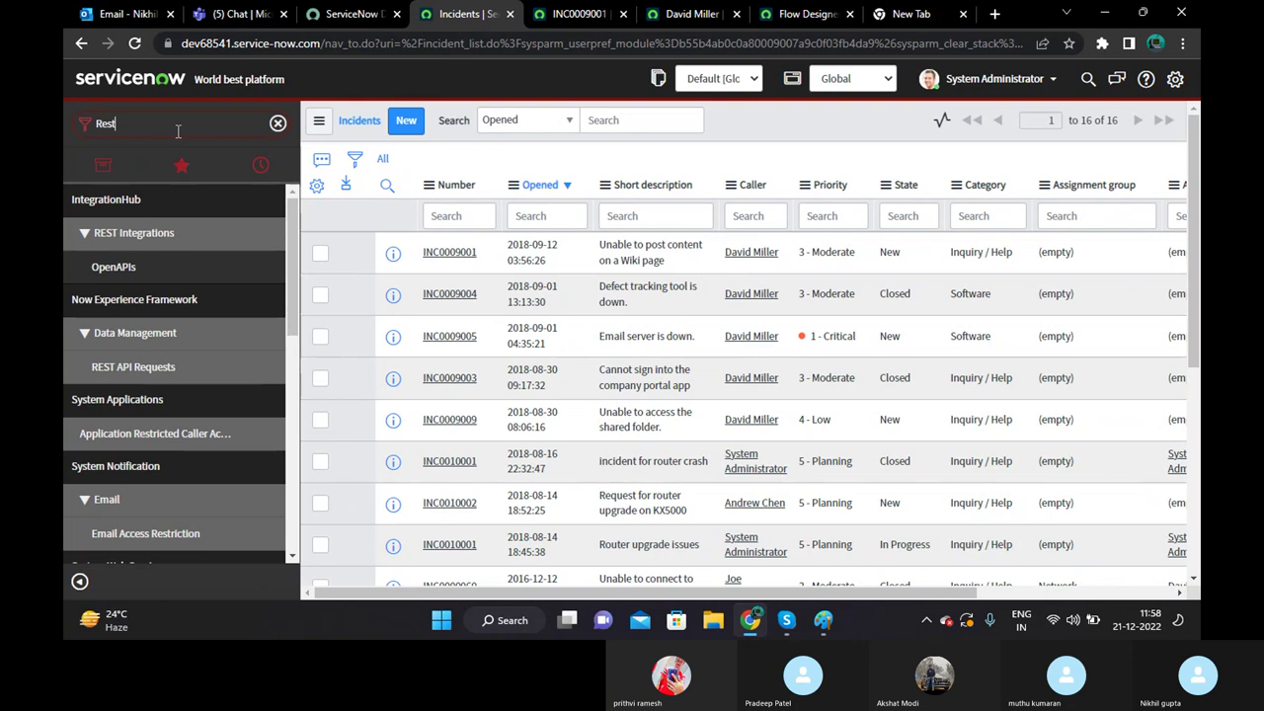
{"action": "scroll", "coordinate": [160, 403], "scroll_direction": "down", "scroll_amount": 5}
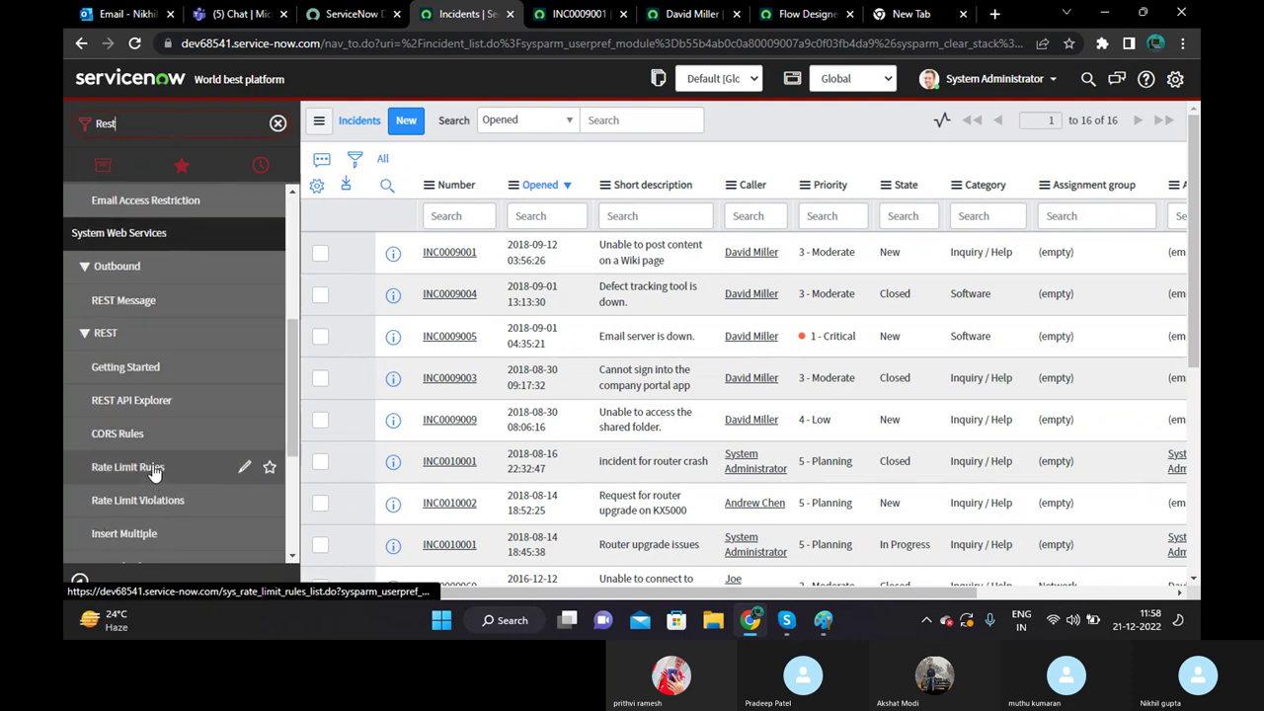
{"action": "left_click", "coordinate": [147, 401]}
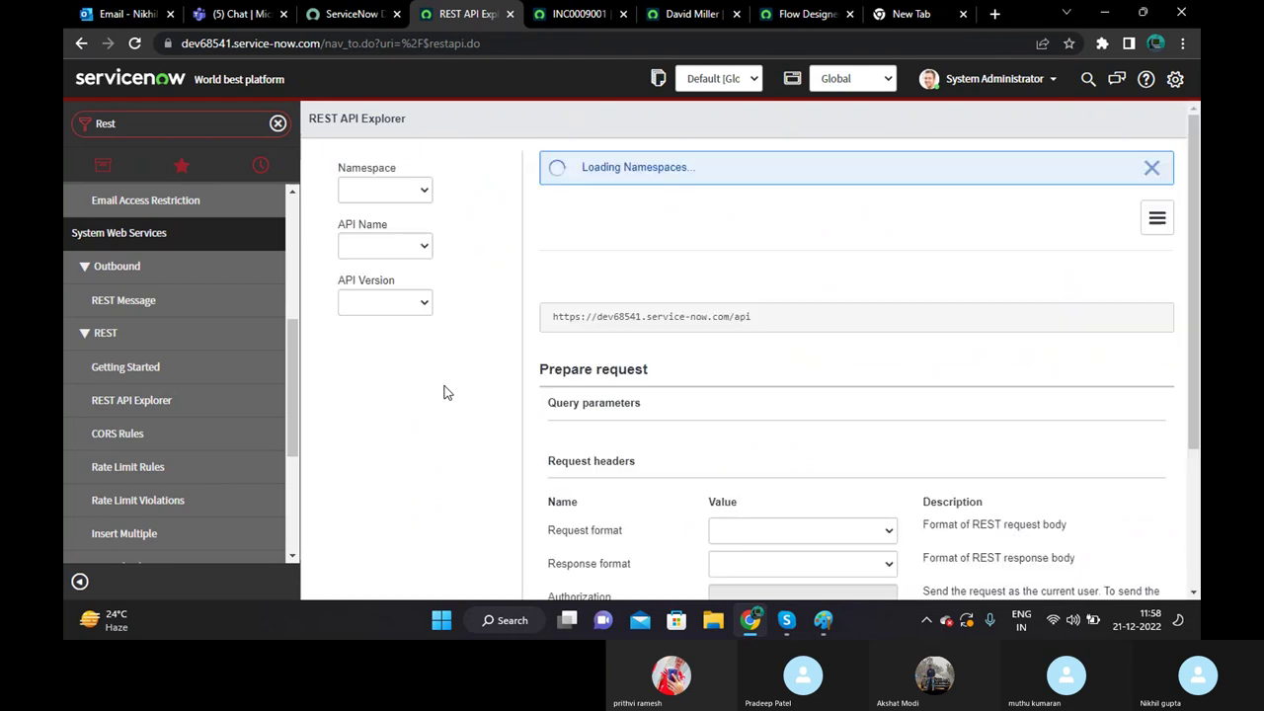
Select namespace 655719 in REST API Explorer and look over its incident_integration API.
{"action": "left_click", "coordinate": [428, 189]}
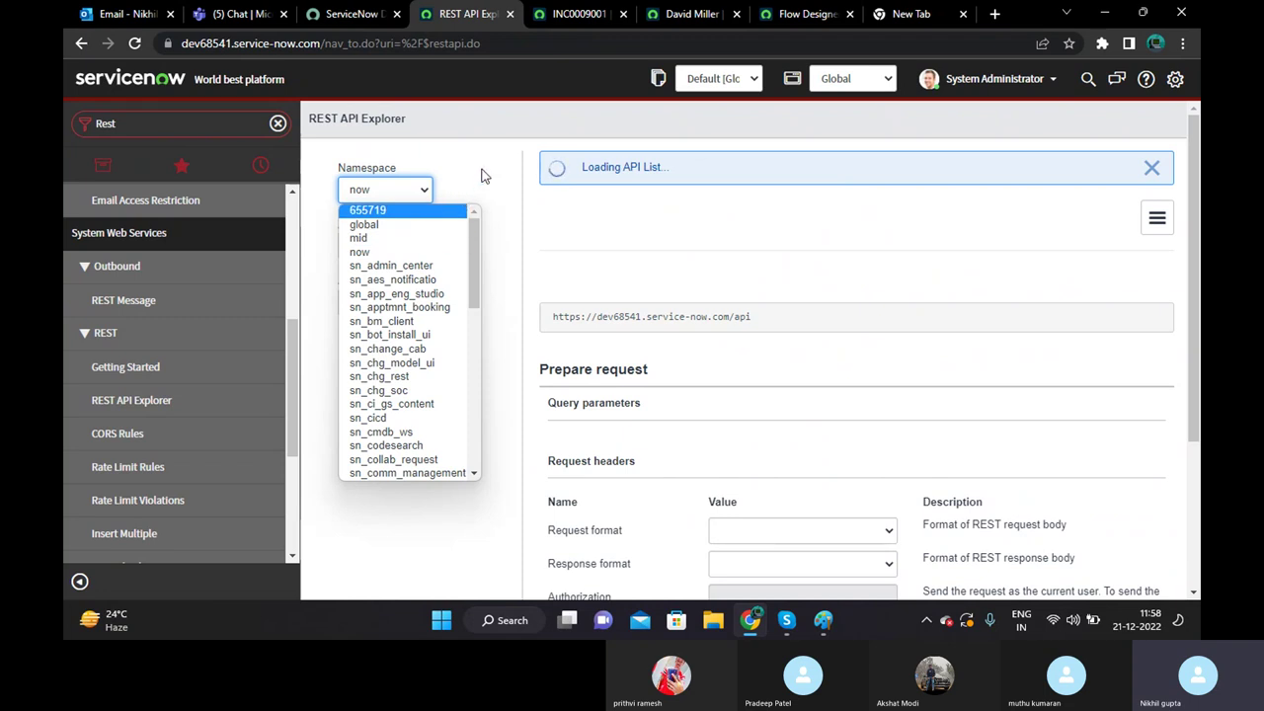
{"action": "left_click", "coordinate": [464, 180]}
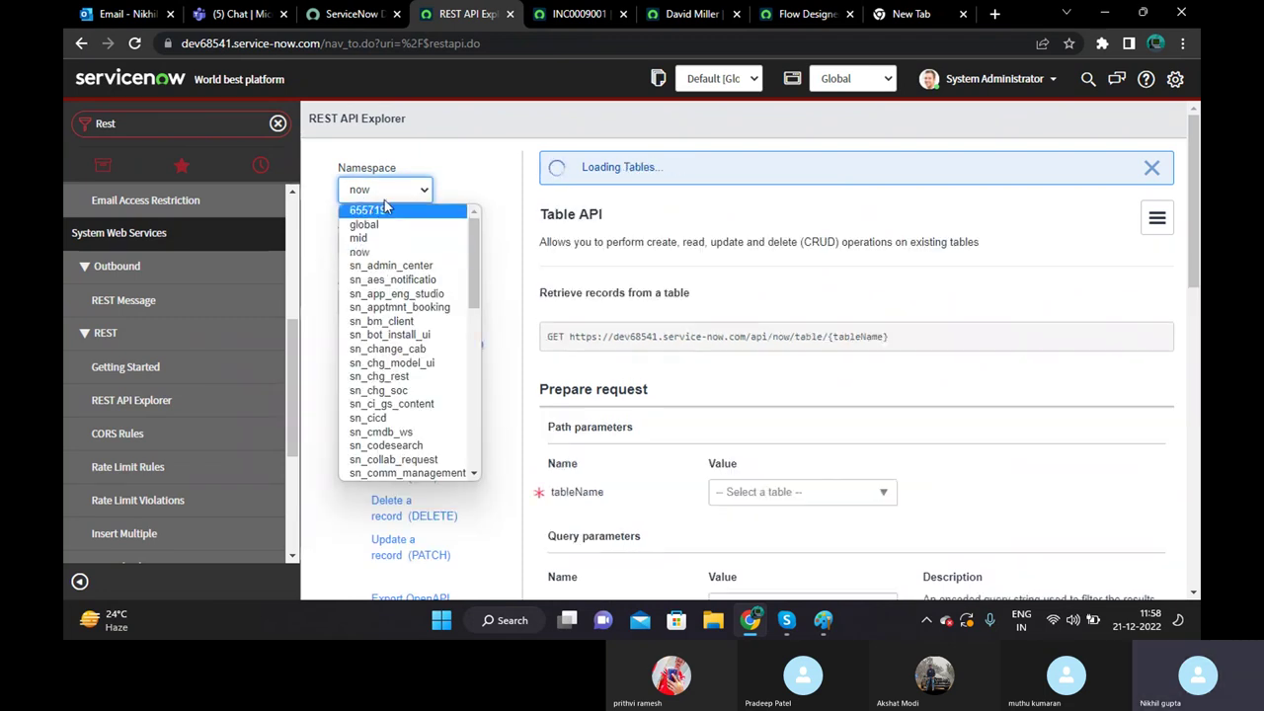
{"action": "left_click", "coordinate": [805, 14]}
{"action": "scroll", "coordinate": [273, 251], "scroll_direction": "up", "scroll_amount": 2}
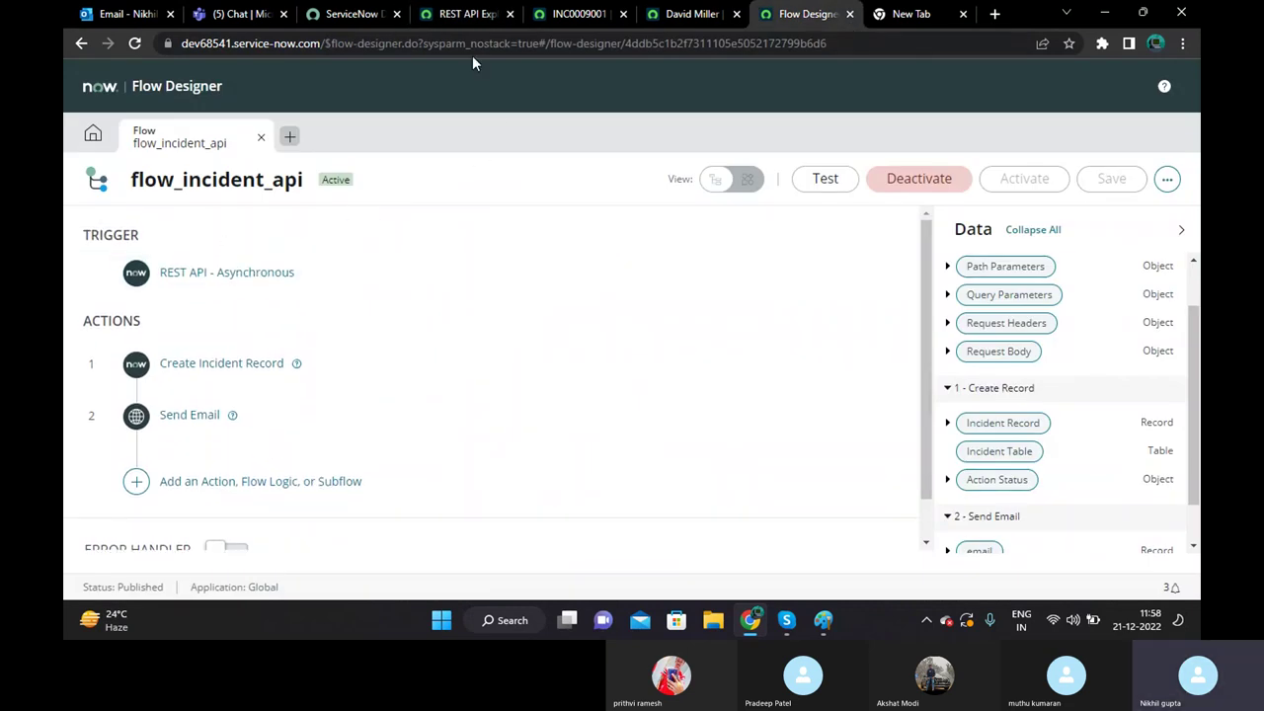
{"action": "left_click", "coordinate": [464, 14]}
{"action": "left_click", "coordinate": [385, 190]}
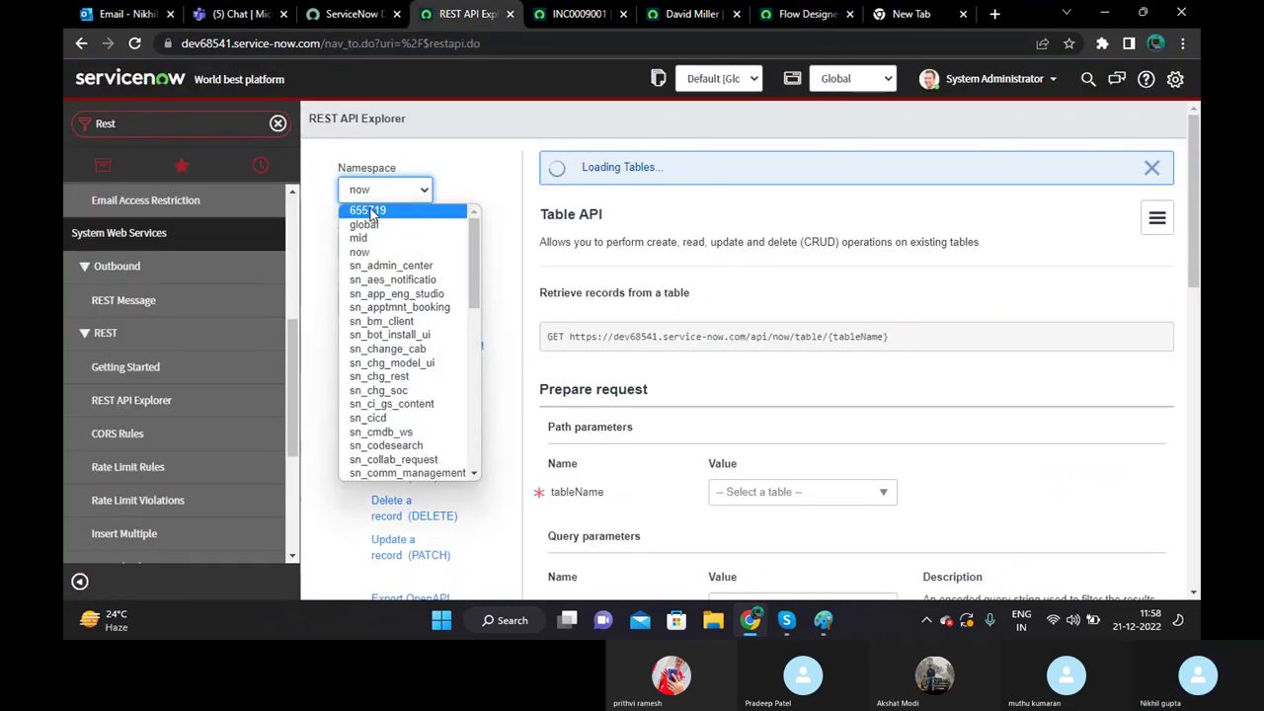
{"action": "left_click", "coordinate": [409, 208]}
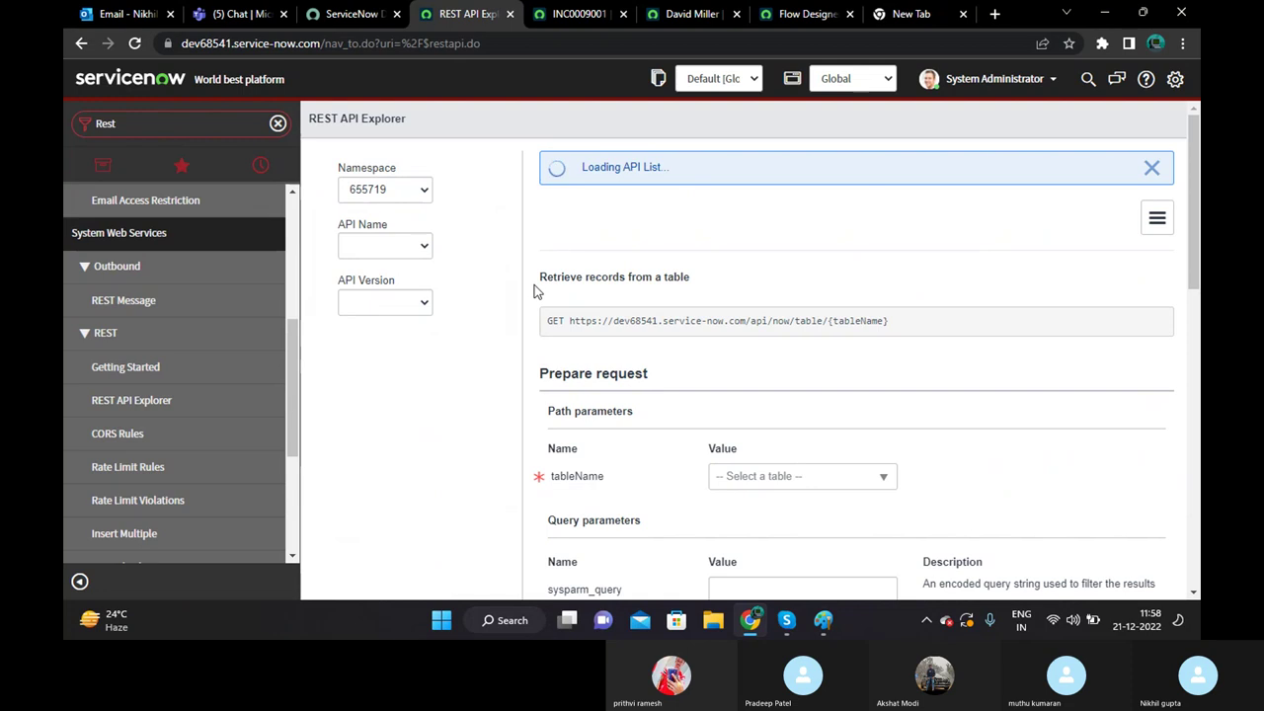
{"action": "scroll", "coordinate": [533, 287], "scroll_direction": "down", "scroll_amount": 2}
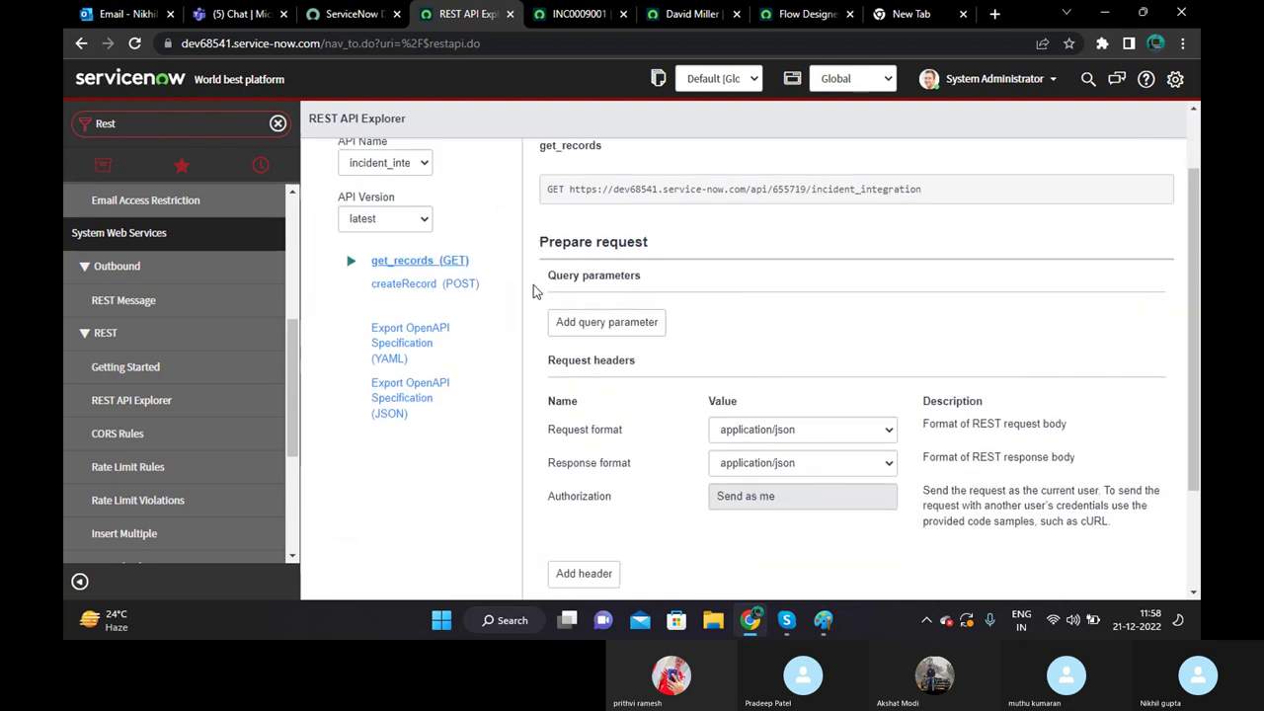
{"action": "scroll", "coordinate": [841, 220], "scroll_direction": "up", "scroll_amount": 2}
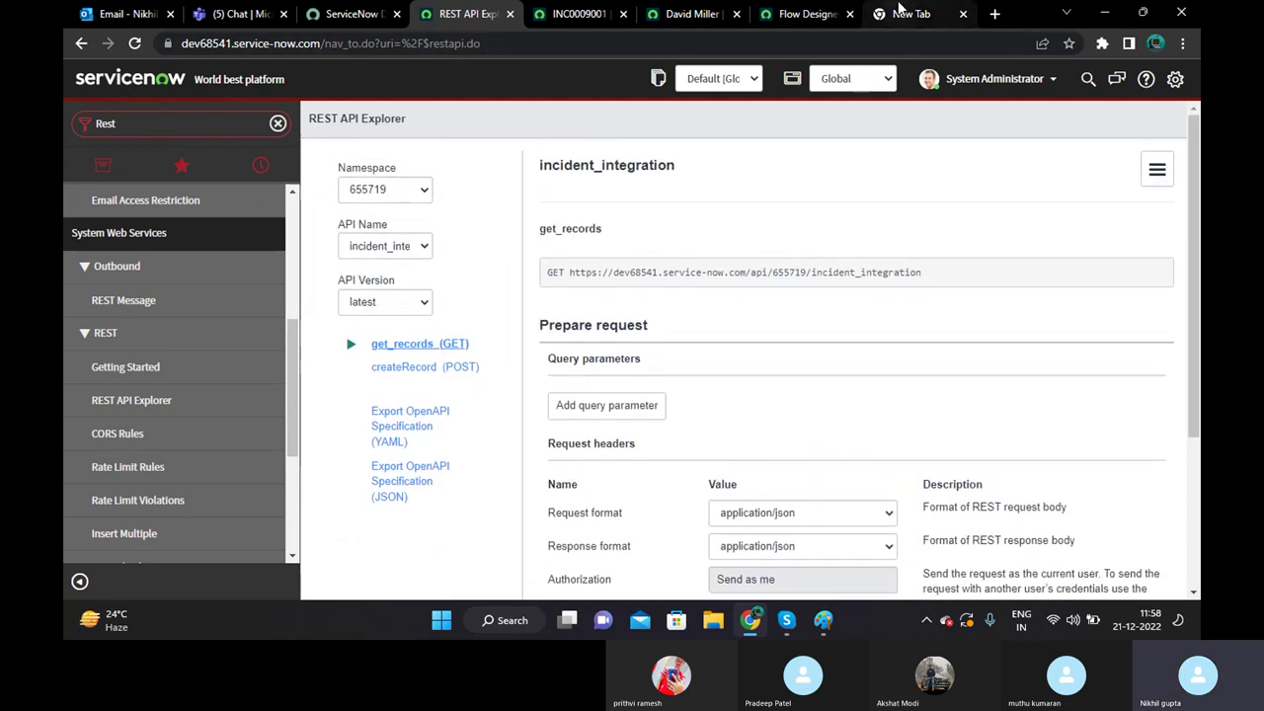
Switch the namespace to global and look through the namespace list for the flow's API.
{"action": "left_click", "coordinate": [899, 12]}
{"action": "left_click", "coordinate": [805, 14]}
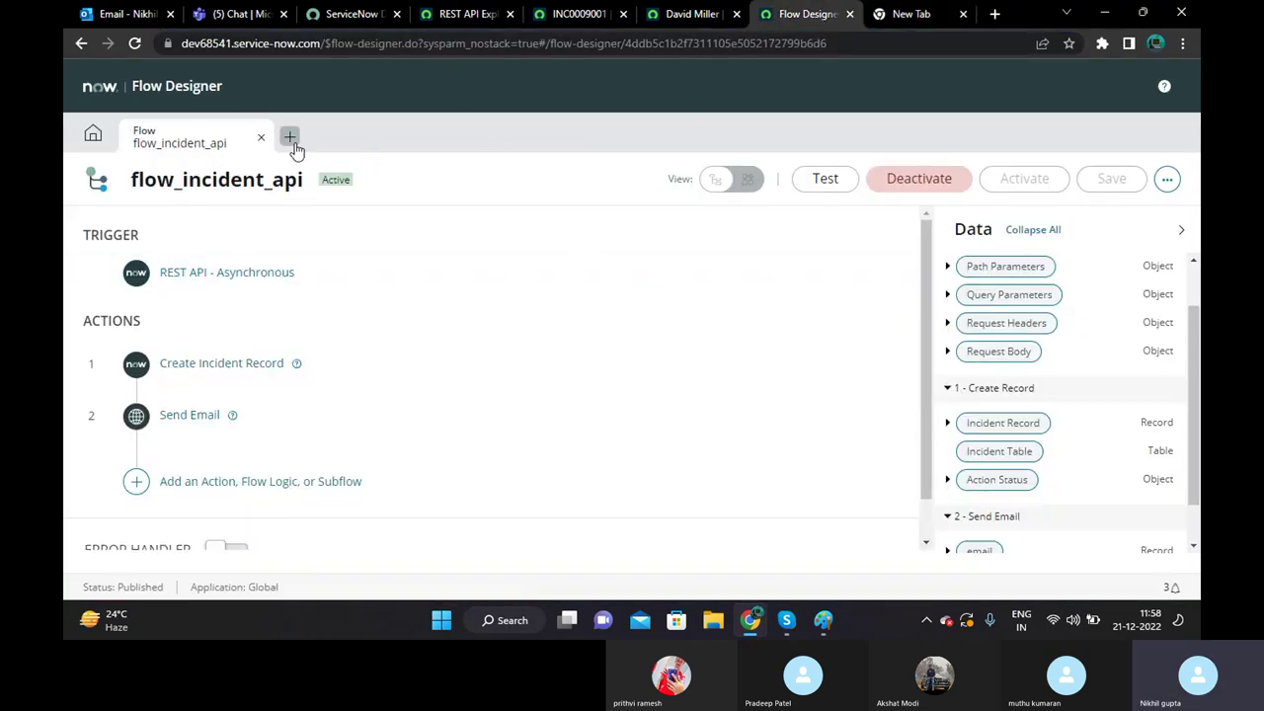
{"action": "left_click", "coordinate": [464, 14]}
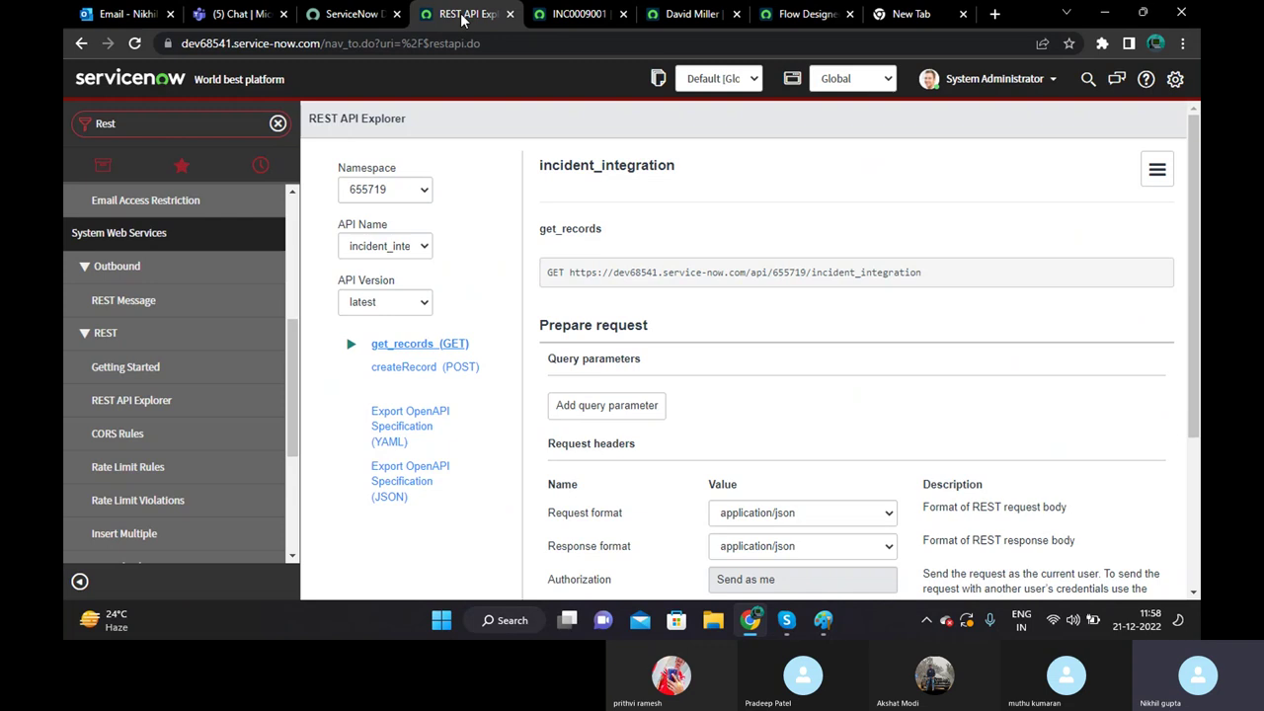
{"action": "left_click", "coordinate": [409, 186]}
{"action": "left_click", "coordinate": [402, 225]}
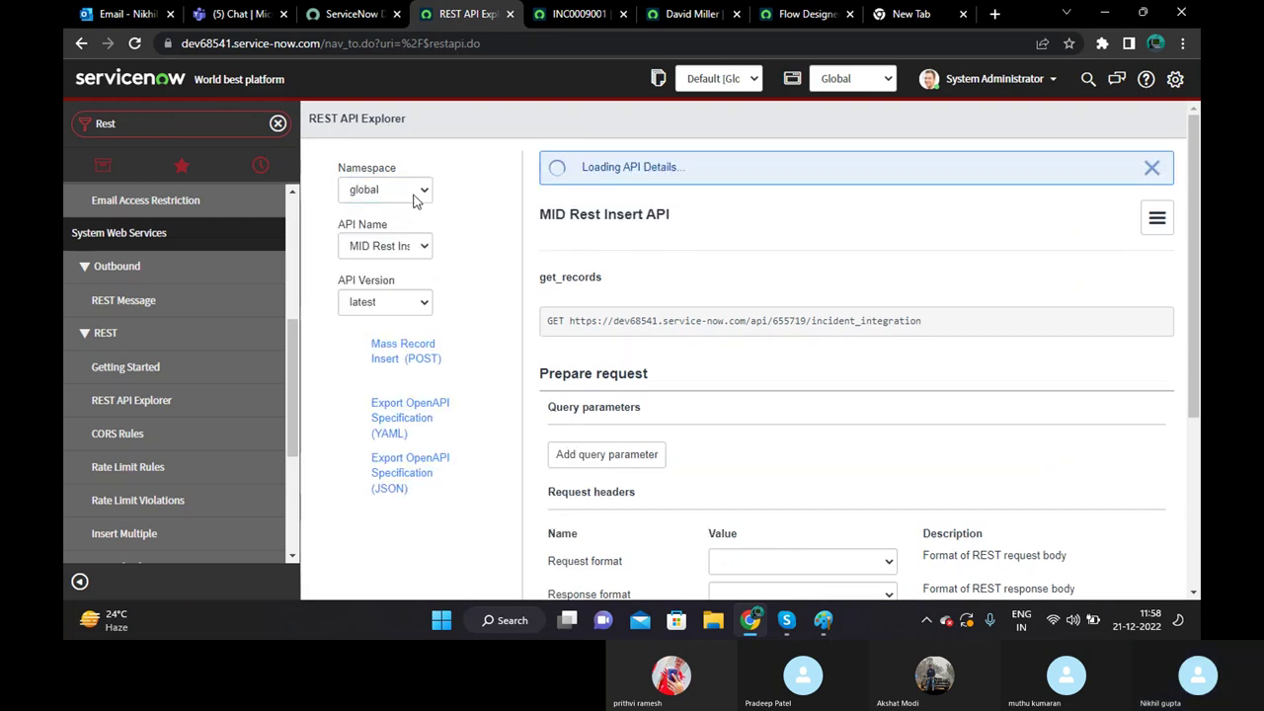
{"action": "left_click", "coordinate": [414, 192]}
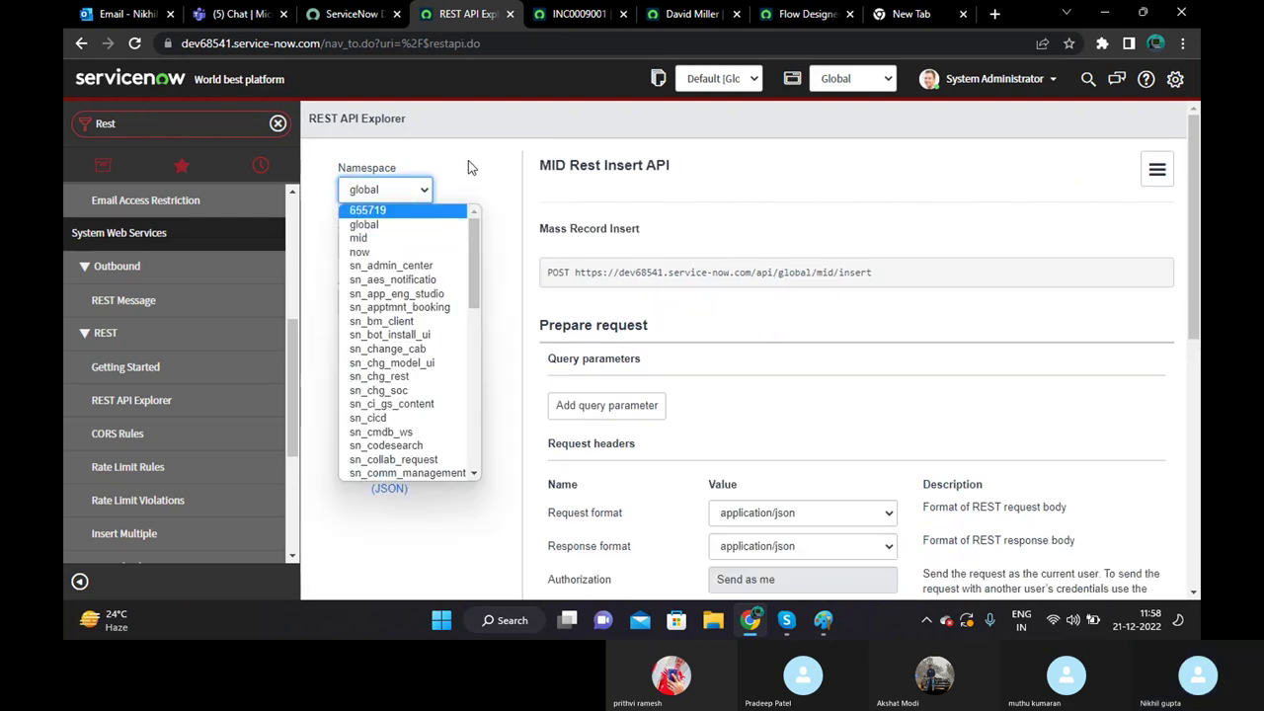
{"action": "scroll", "coordinate": [426, 321], "scroll_direction": "down", "scroll_amount": 5}
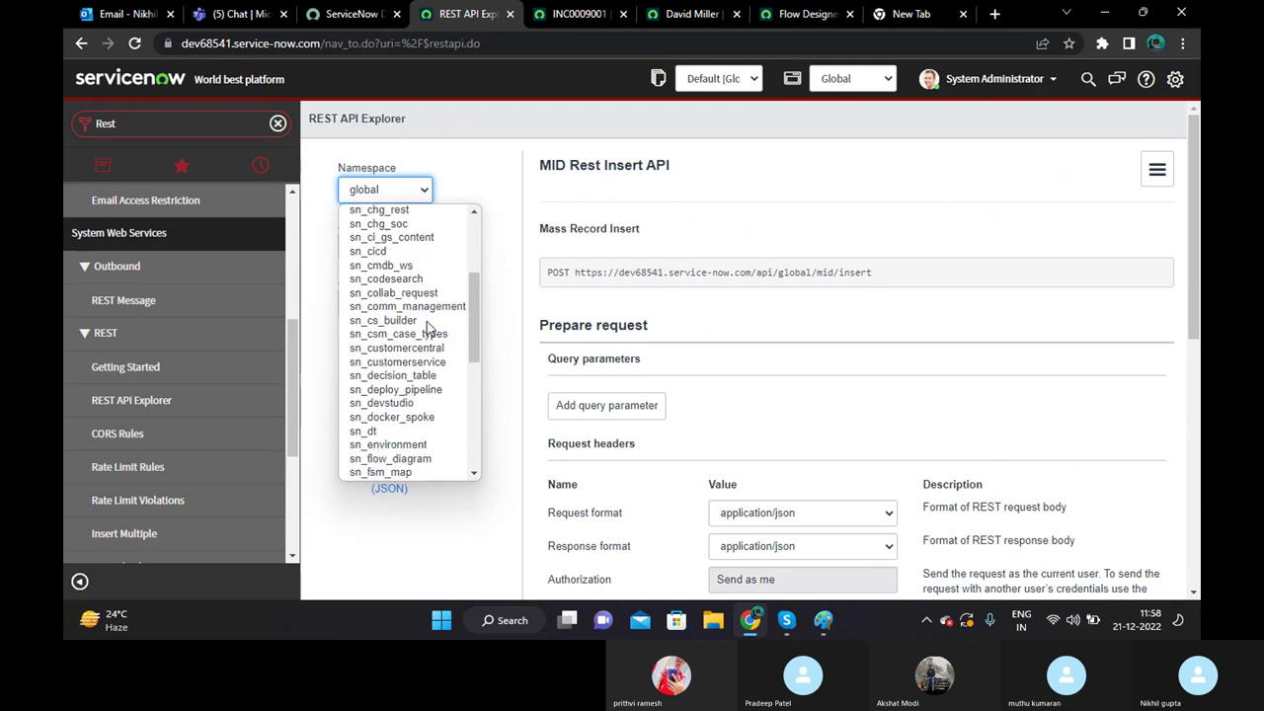
{"action": "scroll", "coordinate": [426, 316], "scroll_direction": "up", "scroll_amount": 5}
{"action": "left_click", "coordinate": [468, 168]}
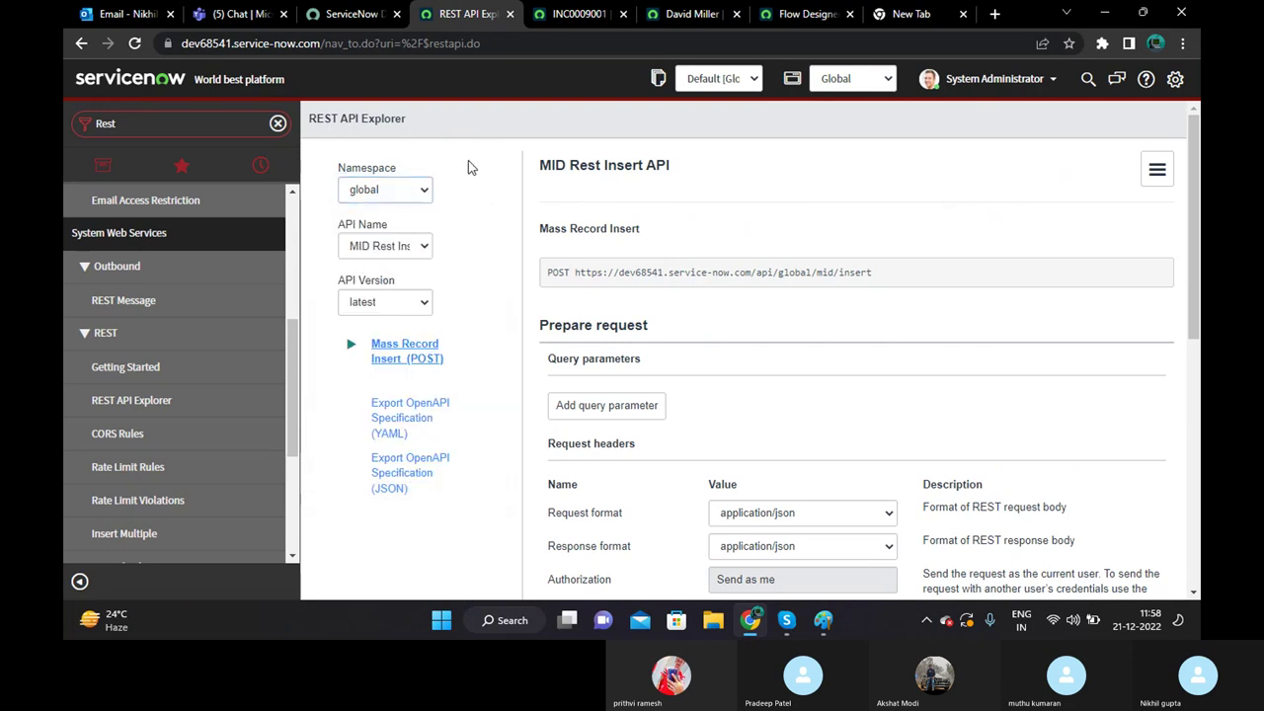
Reload REST API Explorer, select namespace 655719 with the "Rest trigger for flow" API, and check the flow_incident_api endpoint.
{"action": "left_click", "coordinate": [134, 43]}
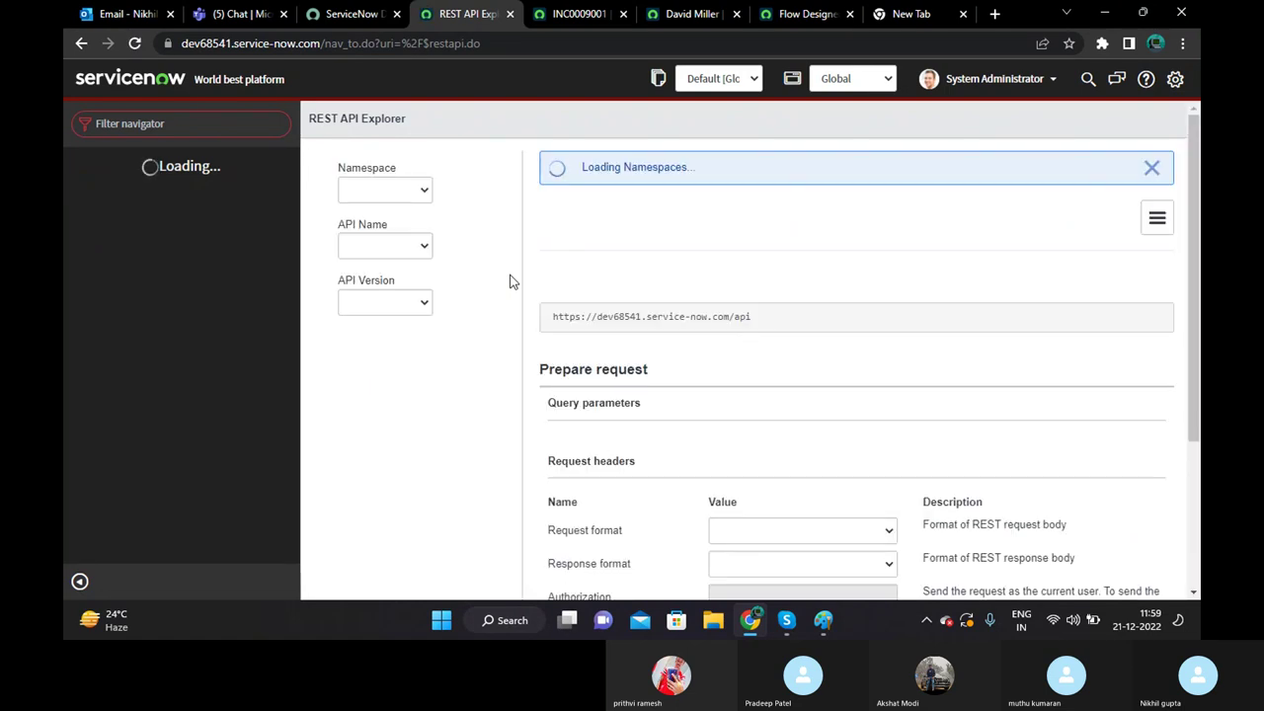
{"action": "left_click", "coordinate": [413, 191]}
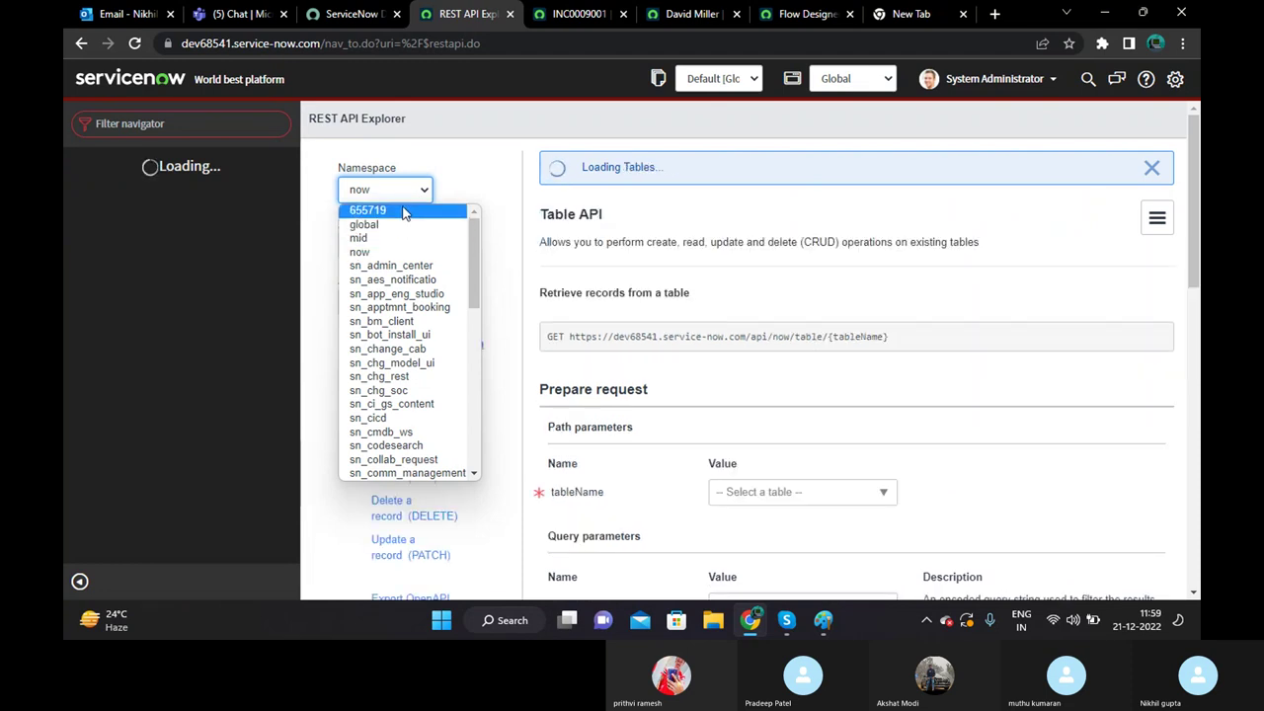
{"action": "left_click", "coordinate": [403, 212]}
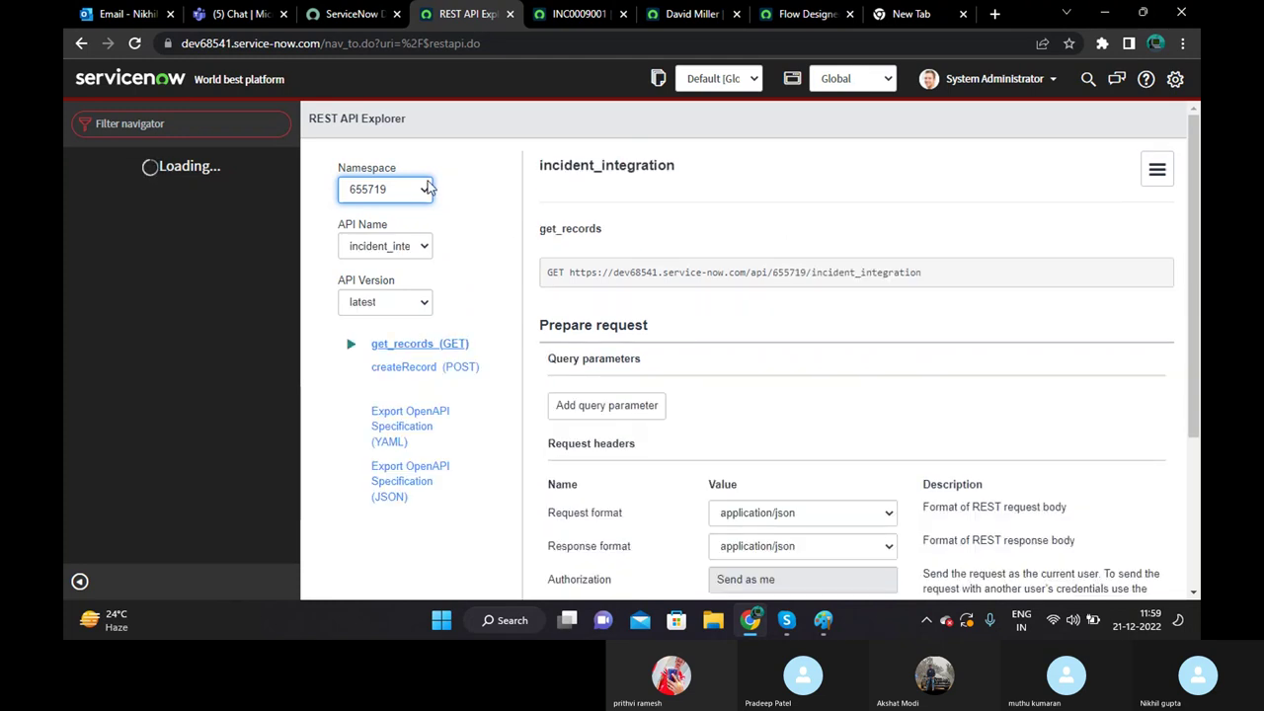
{"action": "left_click", "coordinate": [425, 247]}
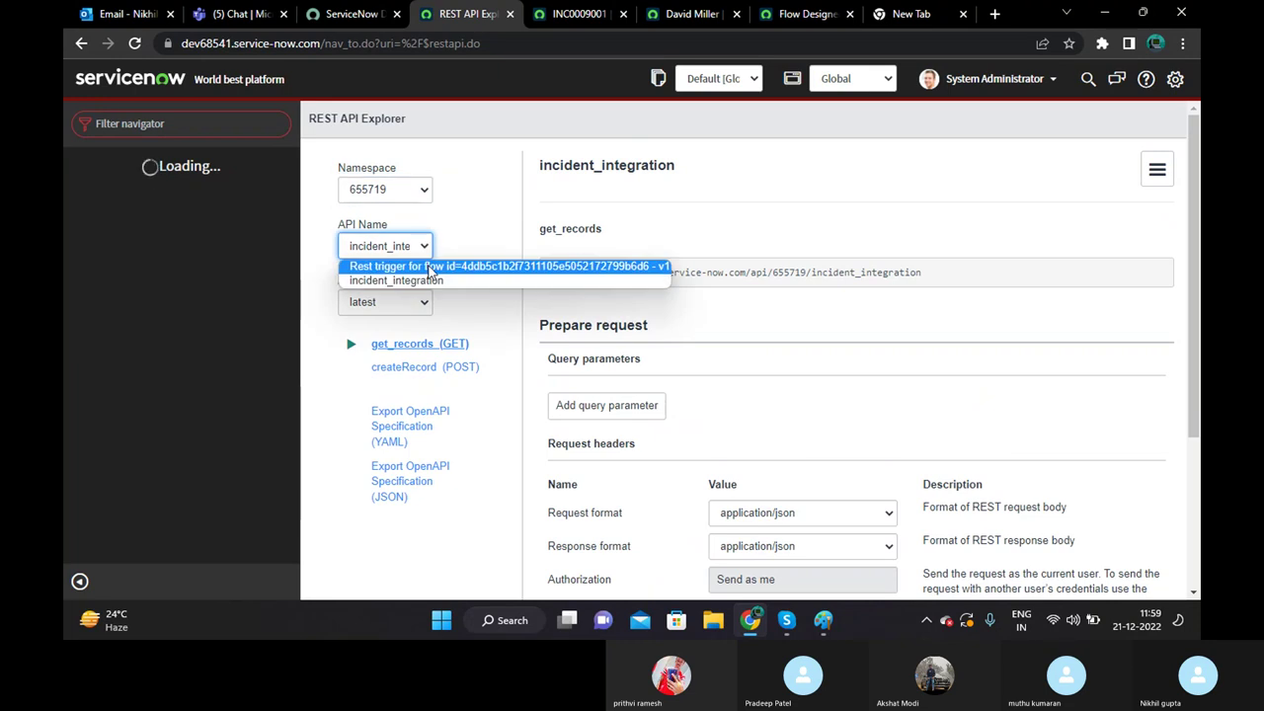
{"action": "left_click", "coordinate": [431, 267]}
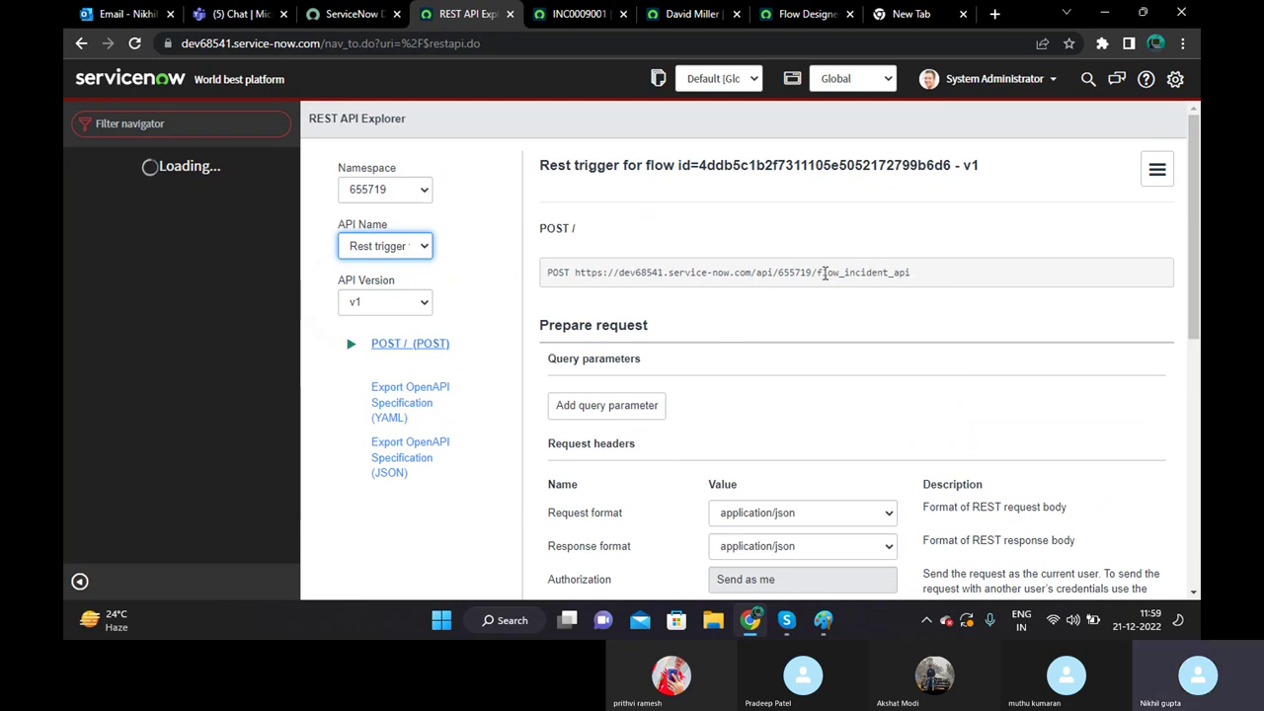
{"action": "left_click_drag", "start_coordinate": [822, 272], "coordinate": [910, 272]}
Add a category field with the value Software to the POST request body.
{"action": "scroll", "coordinate": [691, 287], "scroll_direction": "down", "scroll_amount": 1}
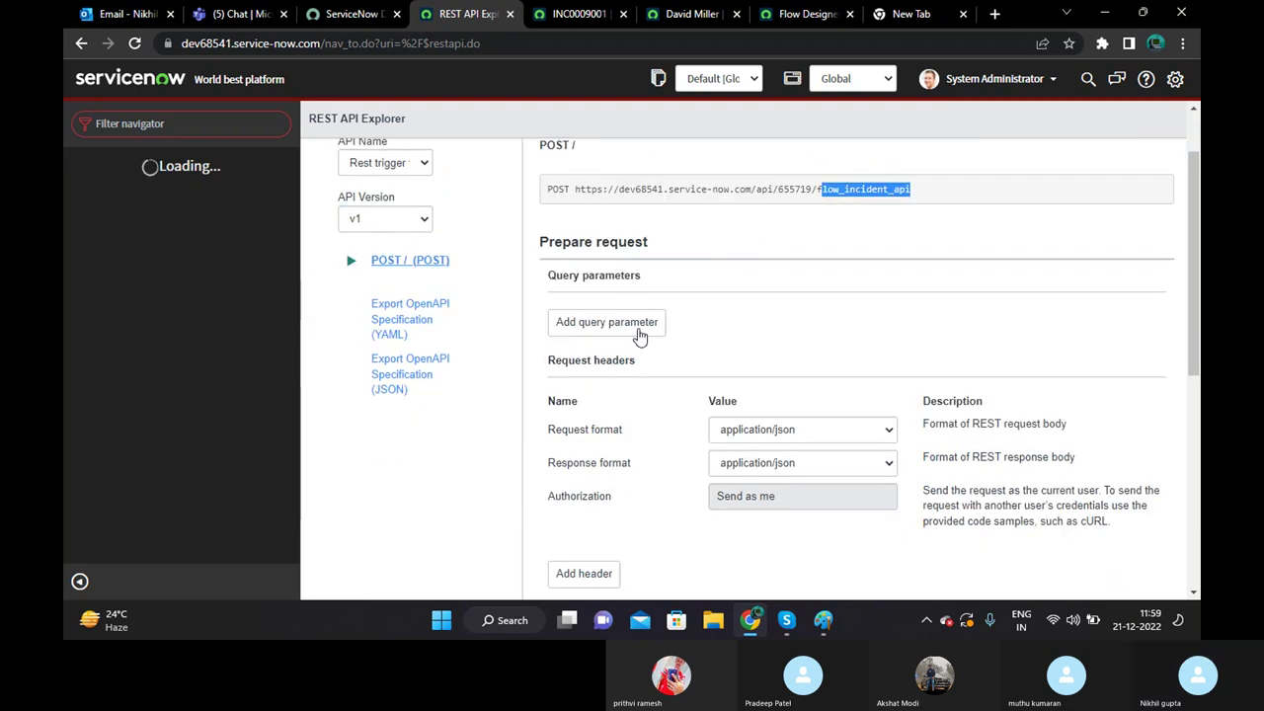
{"action": "left_click", "coordinate": [422, 451]}
{"action": "scroll", "coordinate": [458, 417], "scroll_direction": "down", "scroll_amount": 2}
{"action": "scroll", "coordinate": [461, 418], "scroll_direction": "down", "scroll_amount": 2}
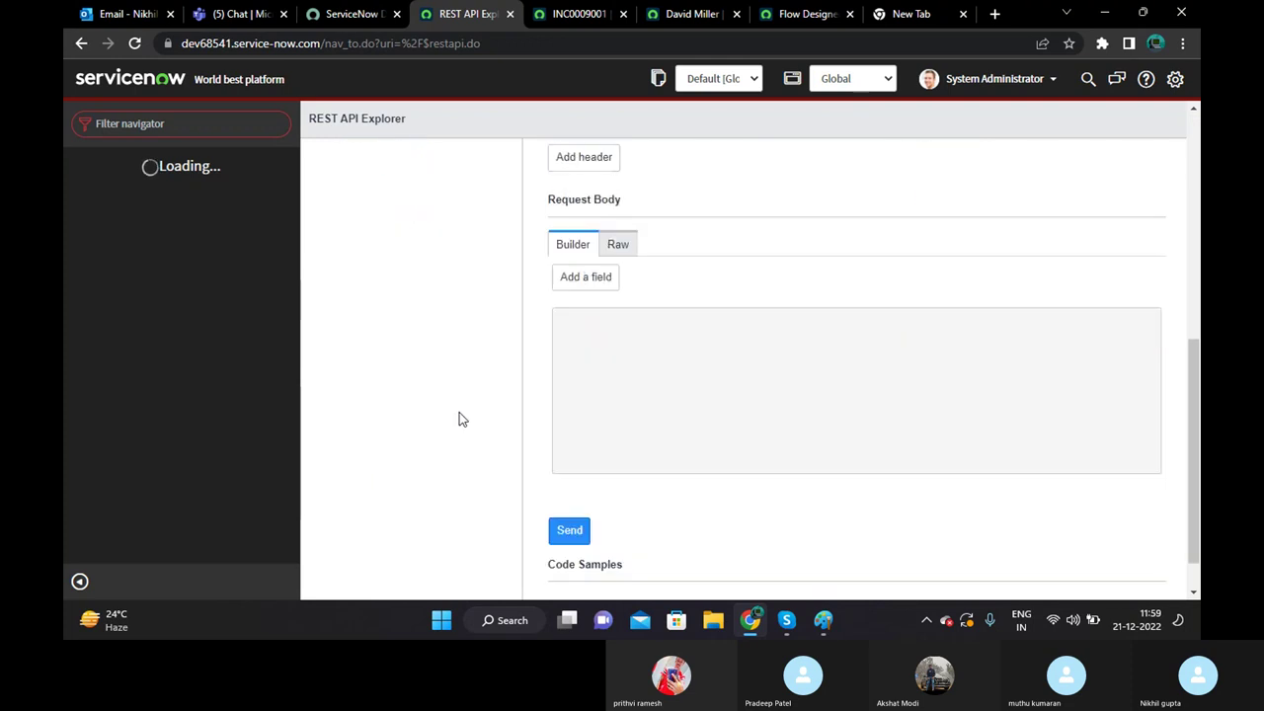
{"action": "scroll", "coordinate": [460, 418], "scroll_direction": "up", "scroll_amount": 2}
{"action": "scroll", "coordinate": [488, 429], "scroll_direction": "down", "scroll_amount": 2}
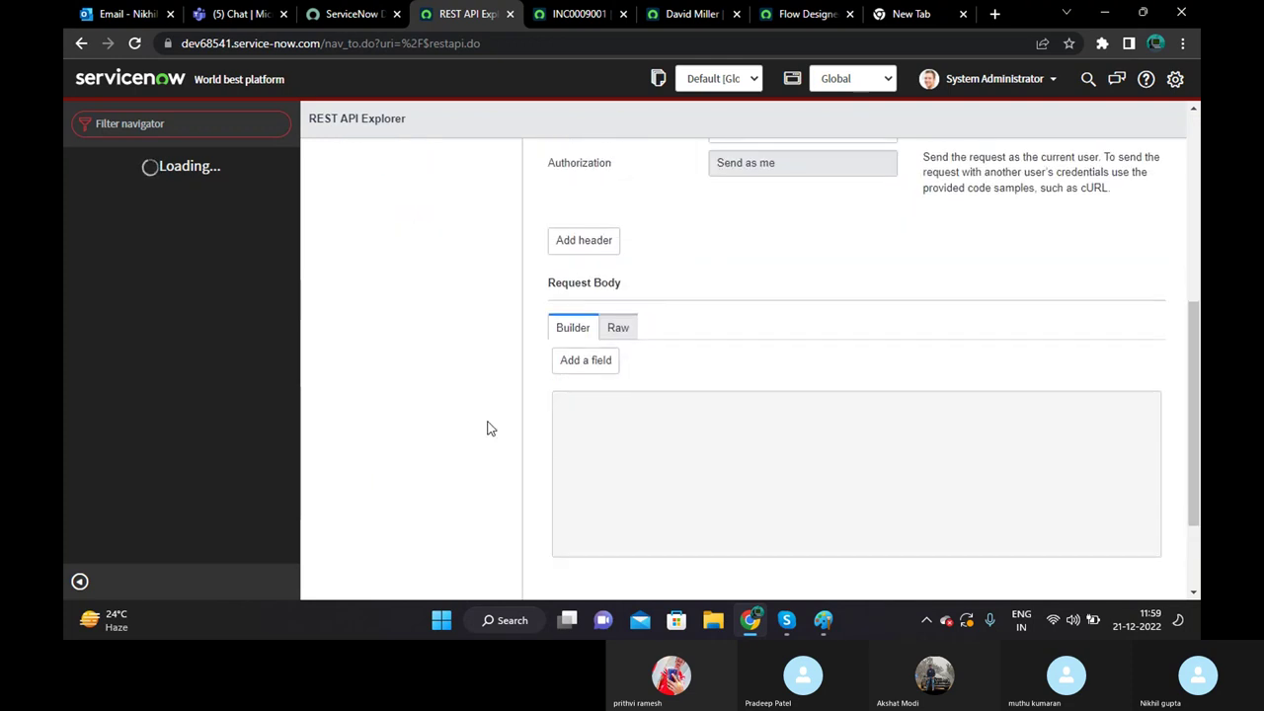
{"action": "left_click", "coordinate": [602, 229]}
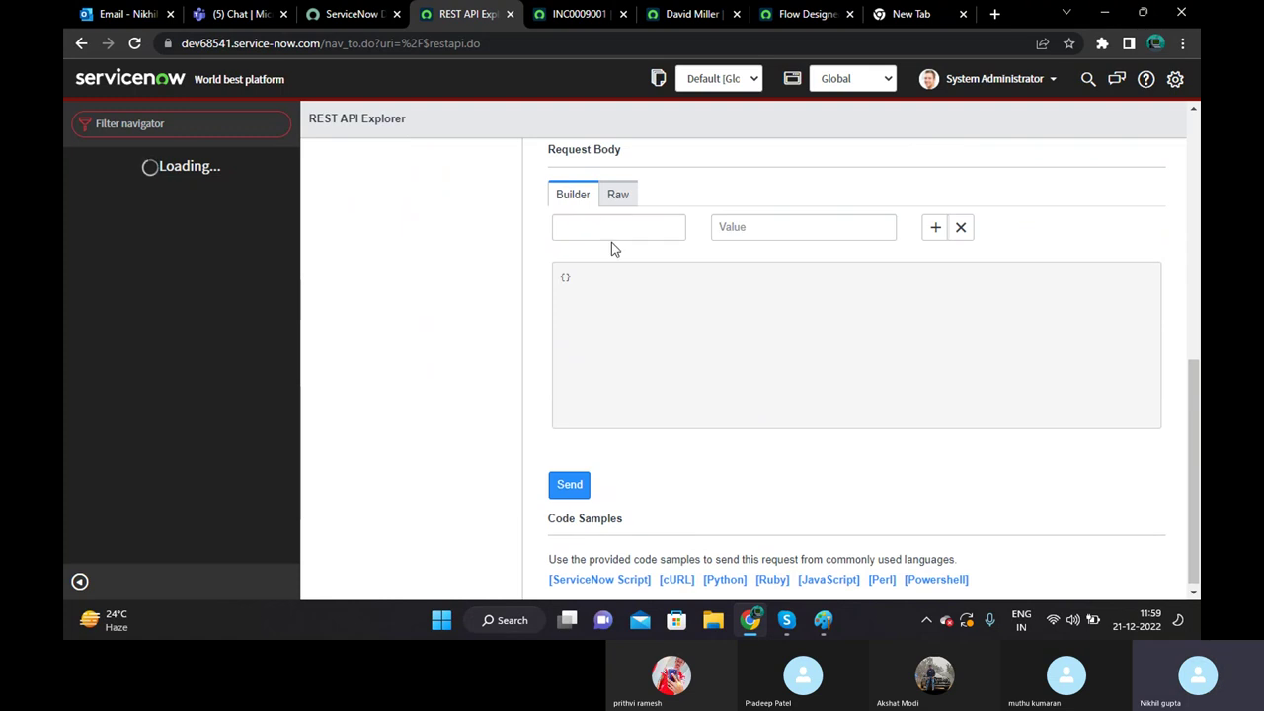
{"action": "left_click", "coordinate": [623, 231]}
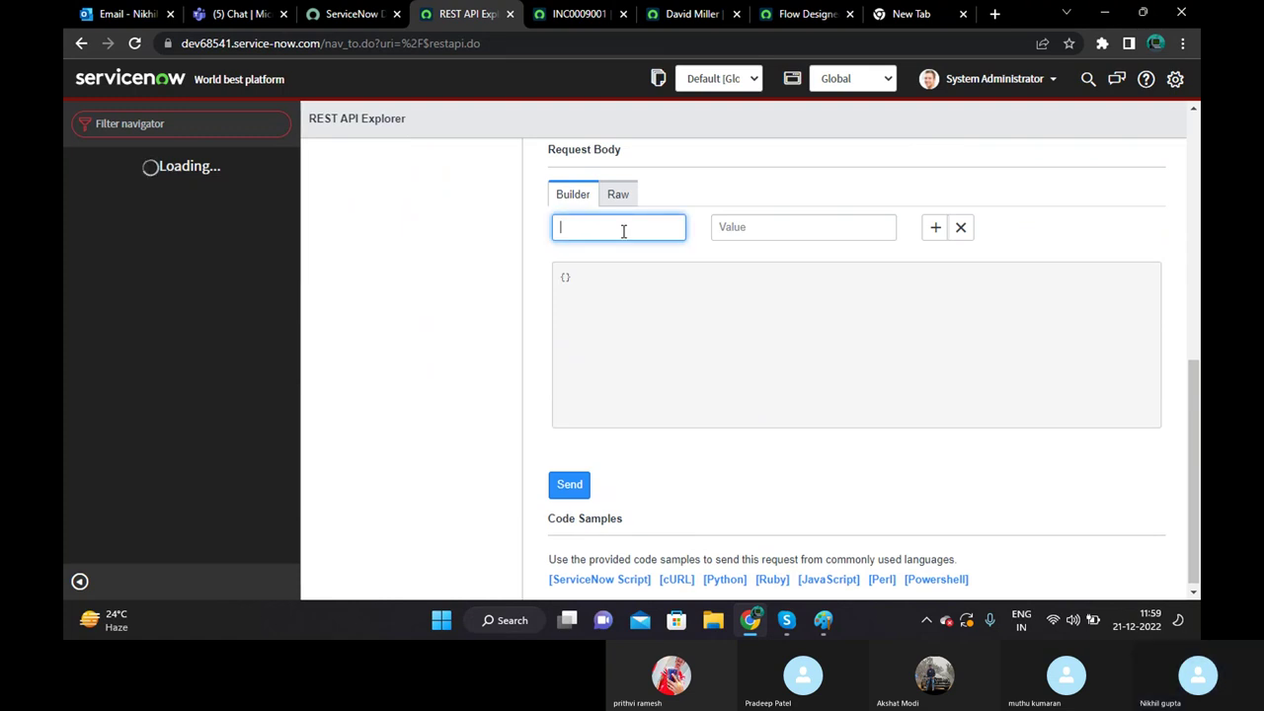
{"action": "type", "text": "ca"}
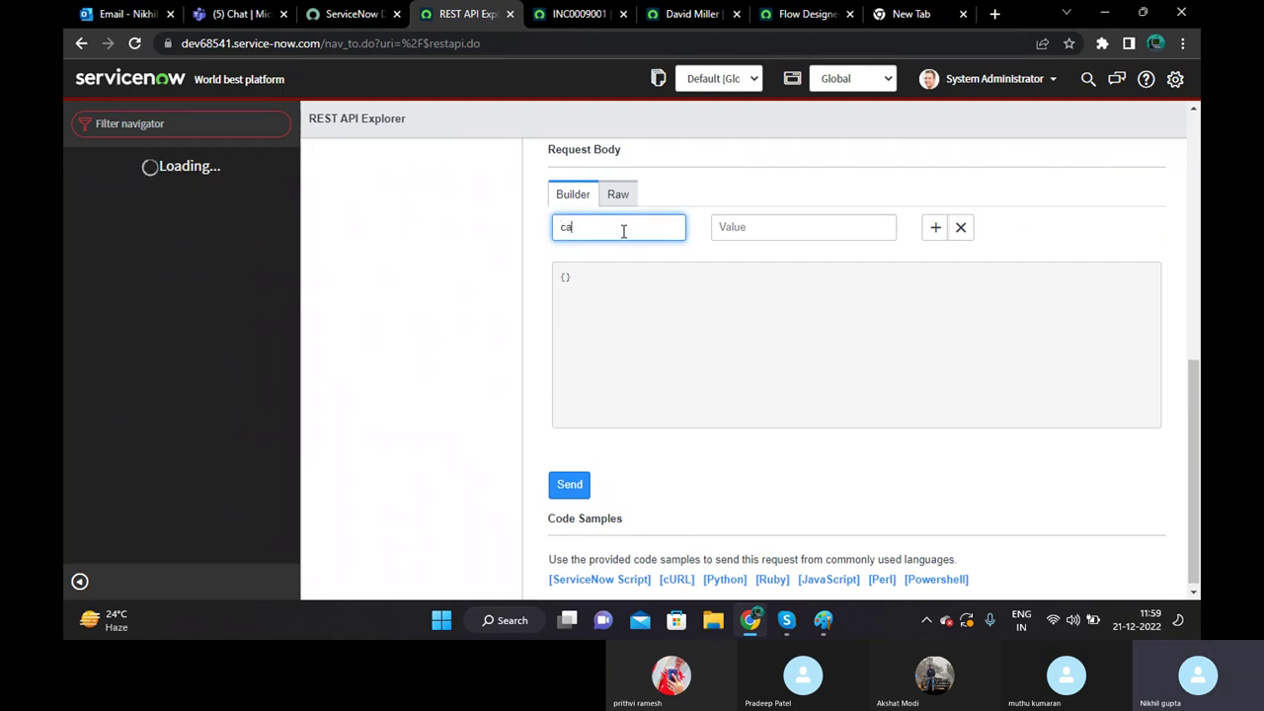
{"action": "type", "text": "tegoryu"}
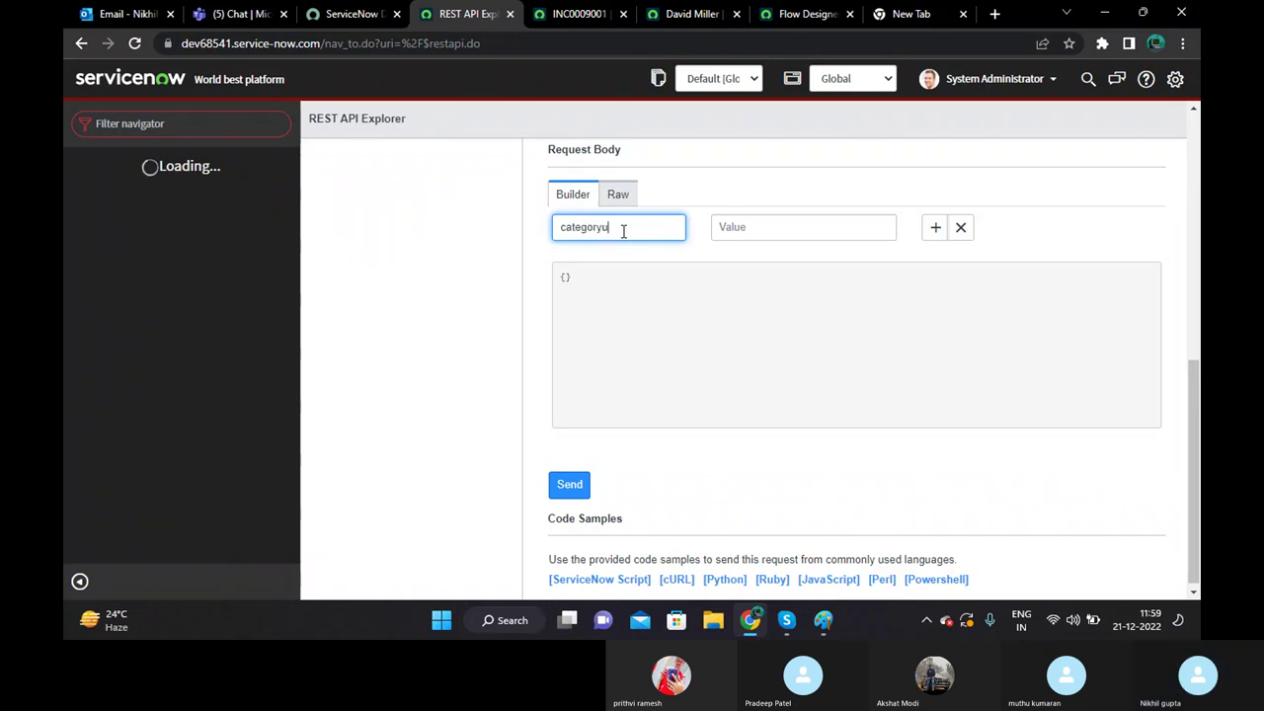
{"action": "key", "text": "BackSpace"}
{"action": "left_click", "coordinate": [740, 221]}
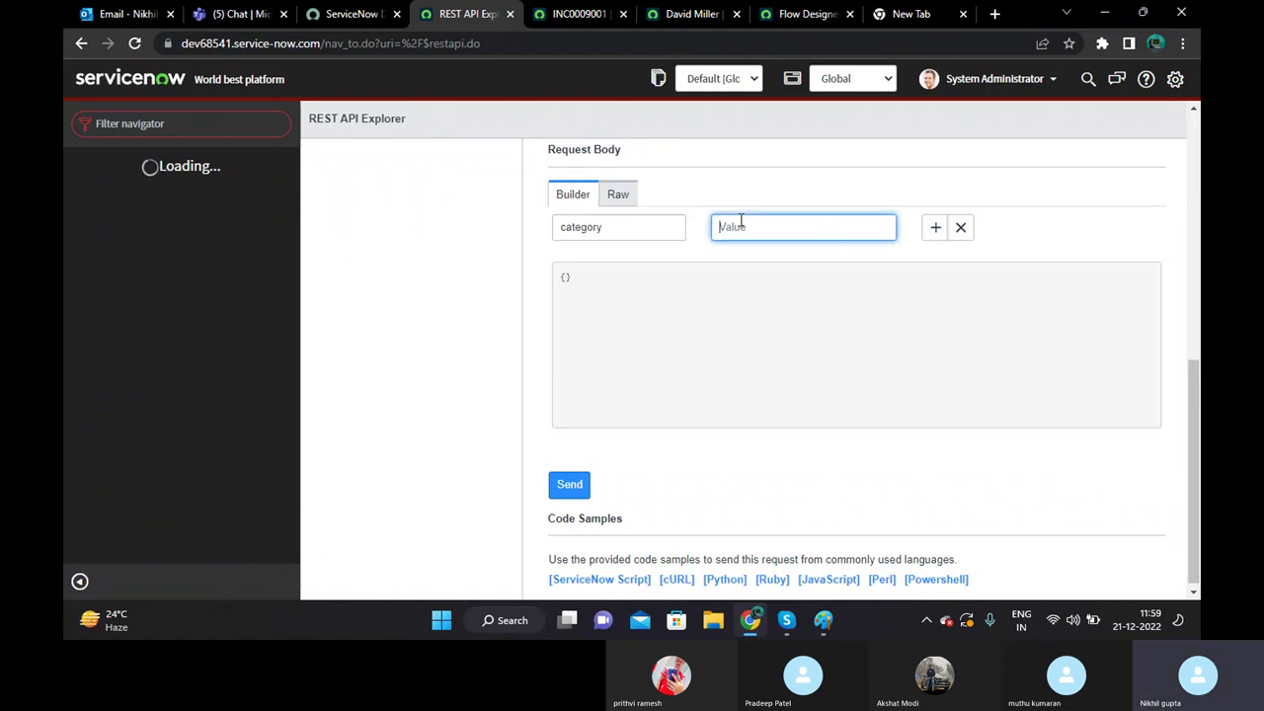
{"action": "type", "text": "Software"}
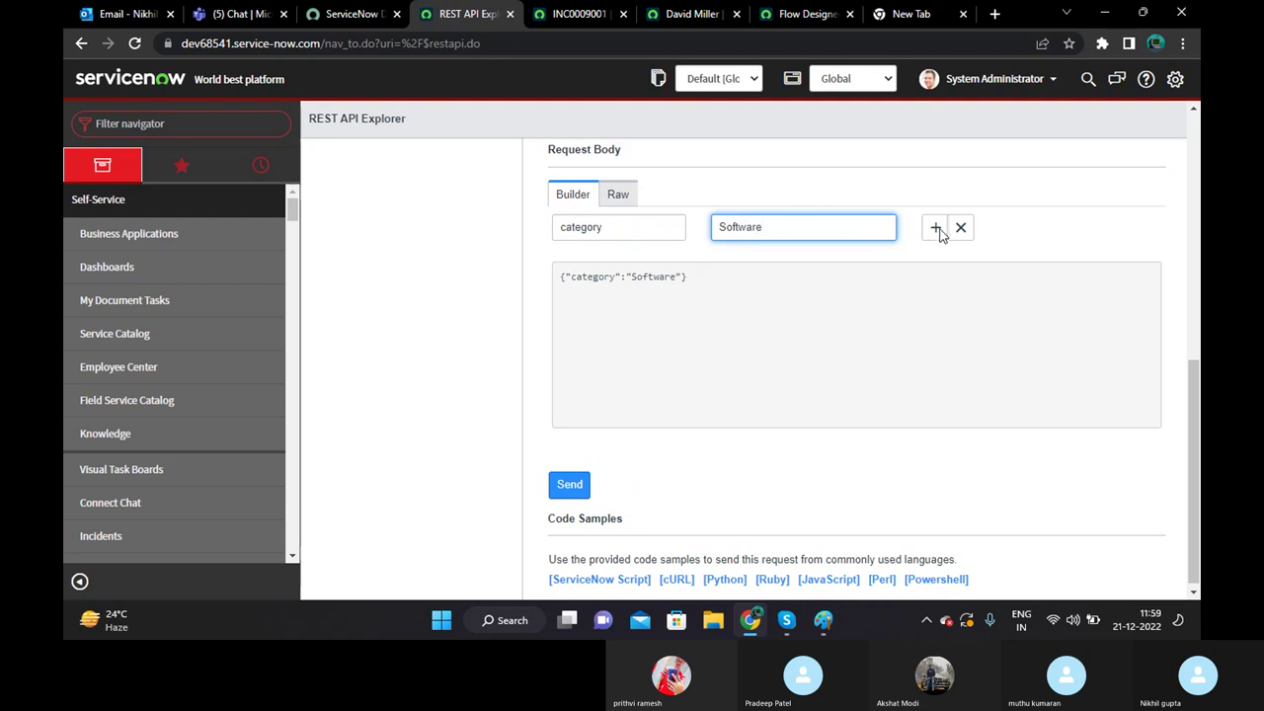
Add a short_description field with the value "flow designer testing" to the POST request body.
{"action": "left_click", "coordinate": [742, 270]}
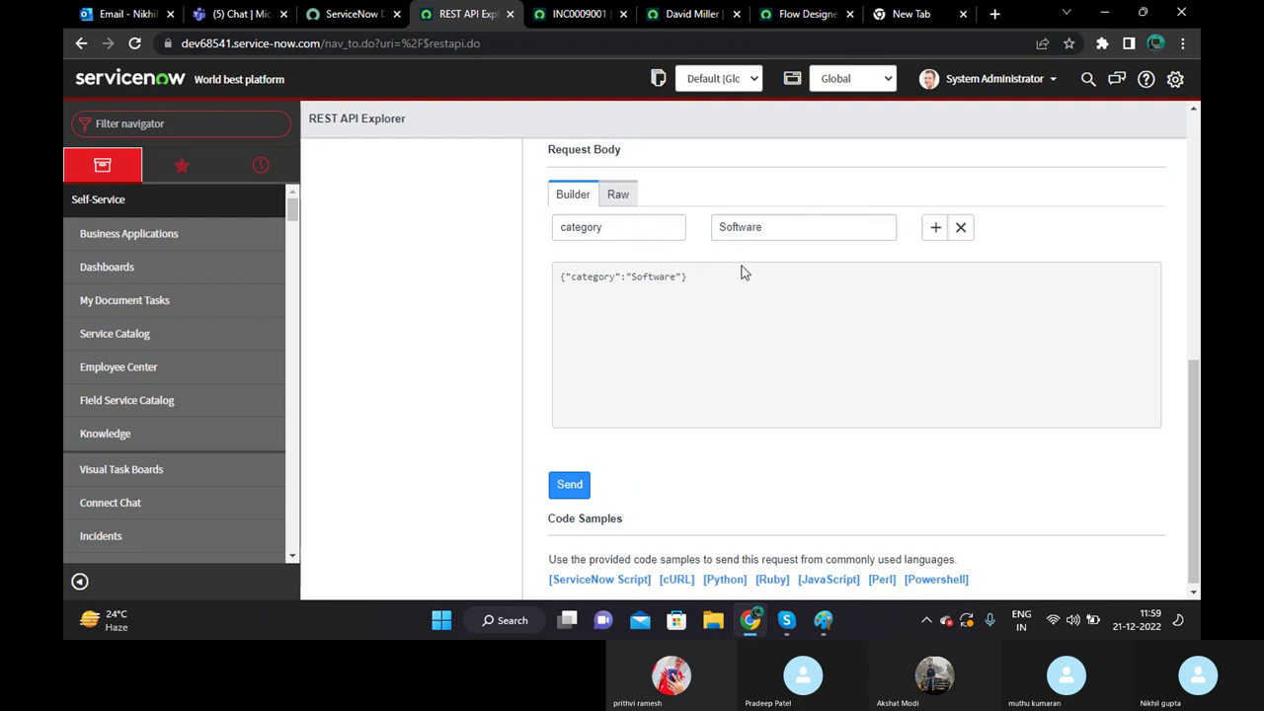
{"action": "left_click", "coordinate": [933, 231]}
{"action": "left_click", "coordinate": [640, 262]}
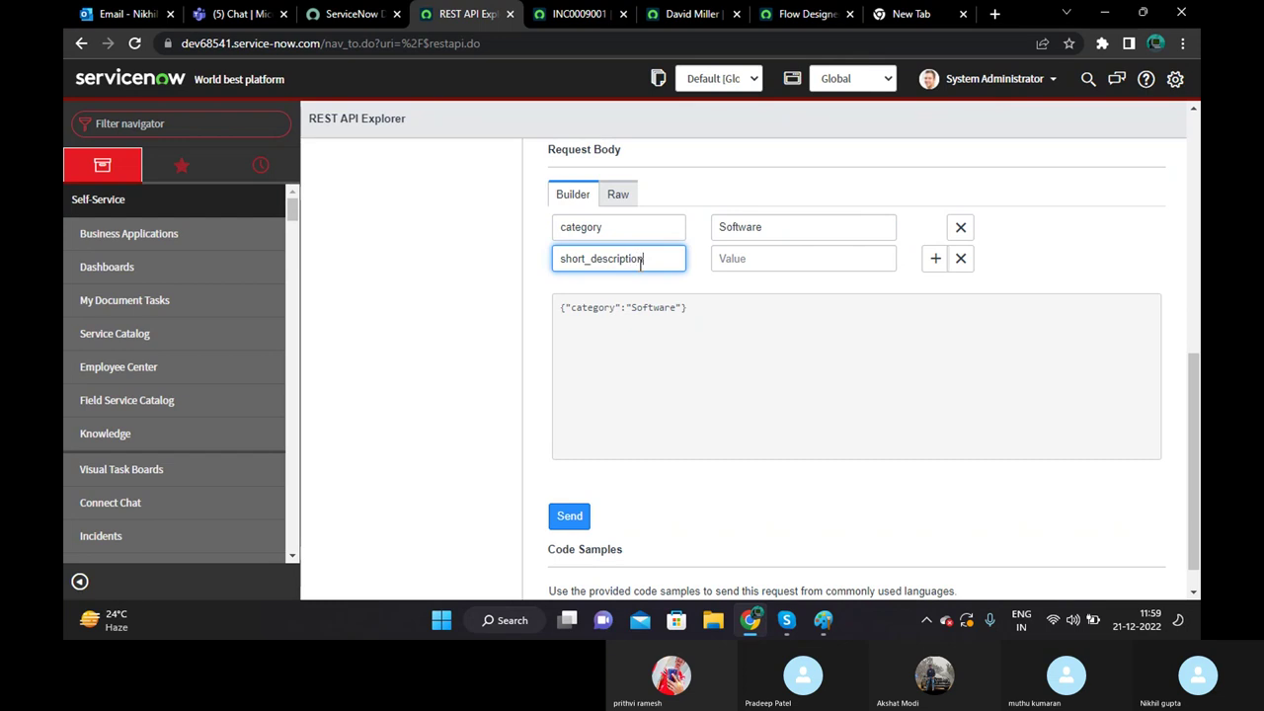
{"action": "left_click", "coordinate": [745, 259]}
{"action": "type", "text": "fl"}
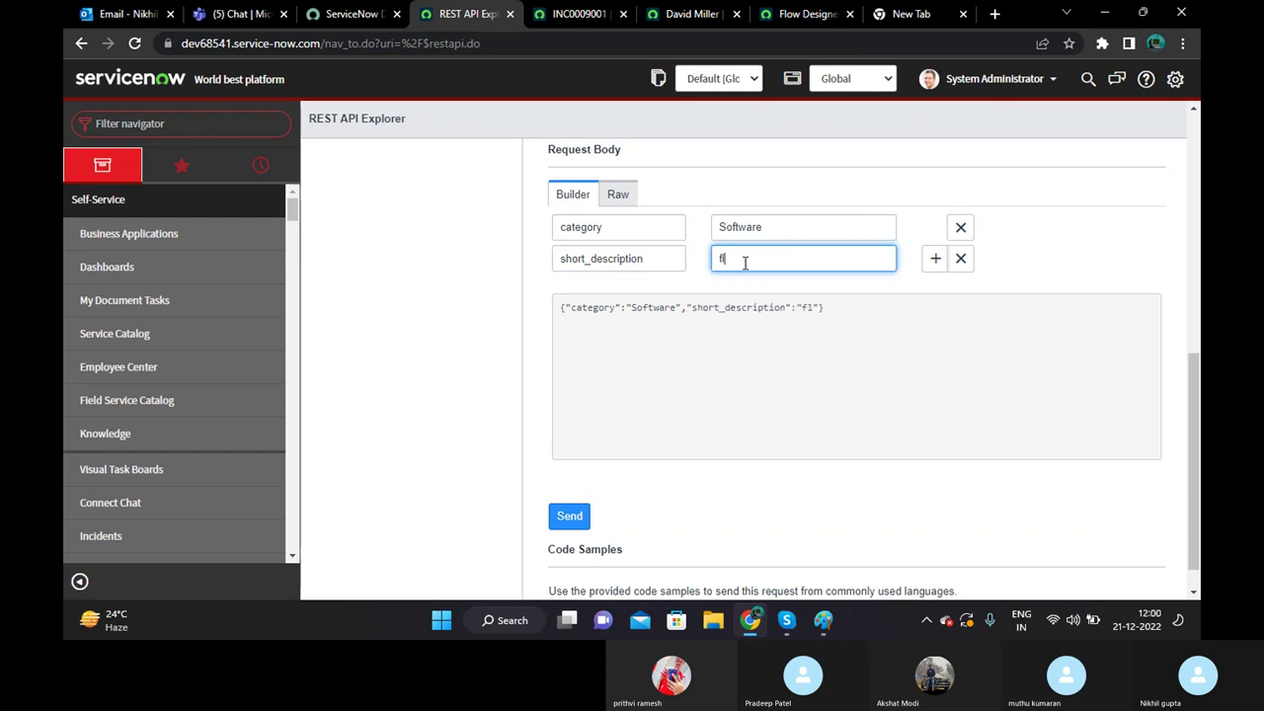
{"action": "type", "text": "ow desui"}
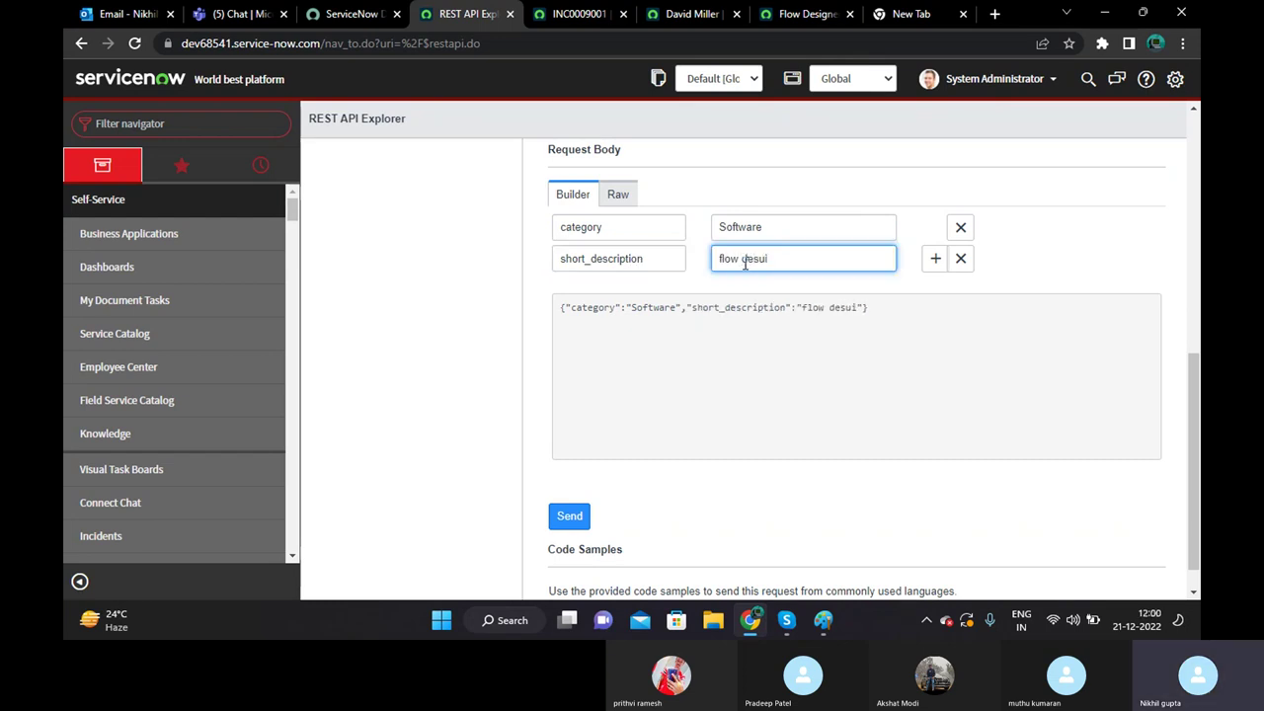
{"action": "key", "text": "BackSpace"}
{"action": "key", "text": "BackSpace"}
{"action": "type", "text": "igne"}
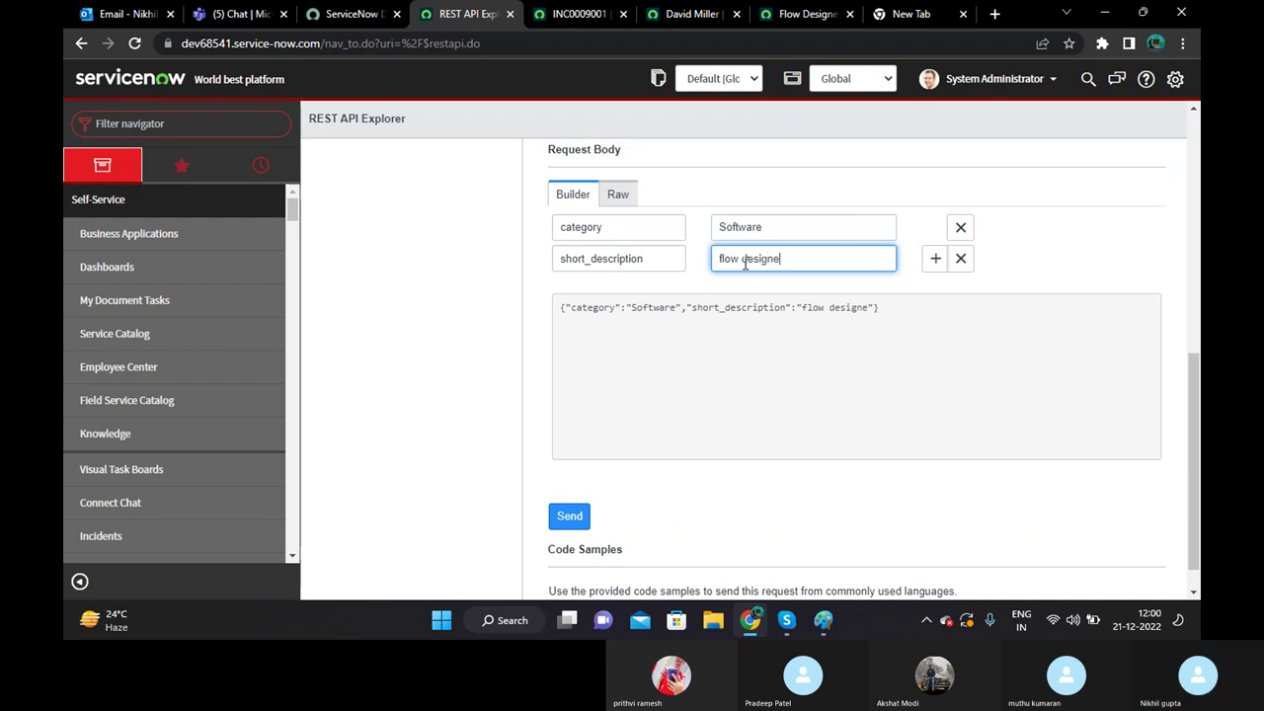
{"action": "type", "text": "r testing"}
{"action": "left_click", "coordinate": [431, 296]}
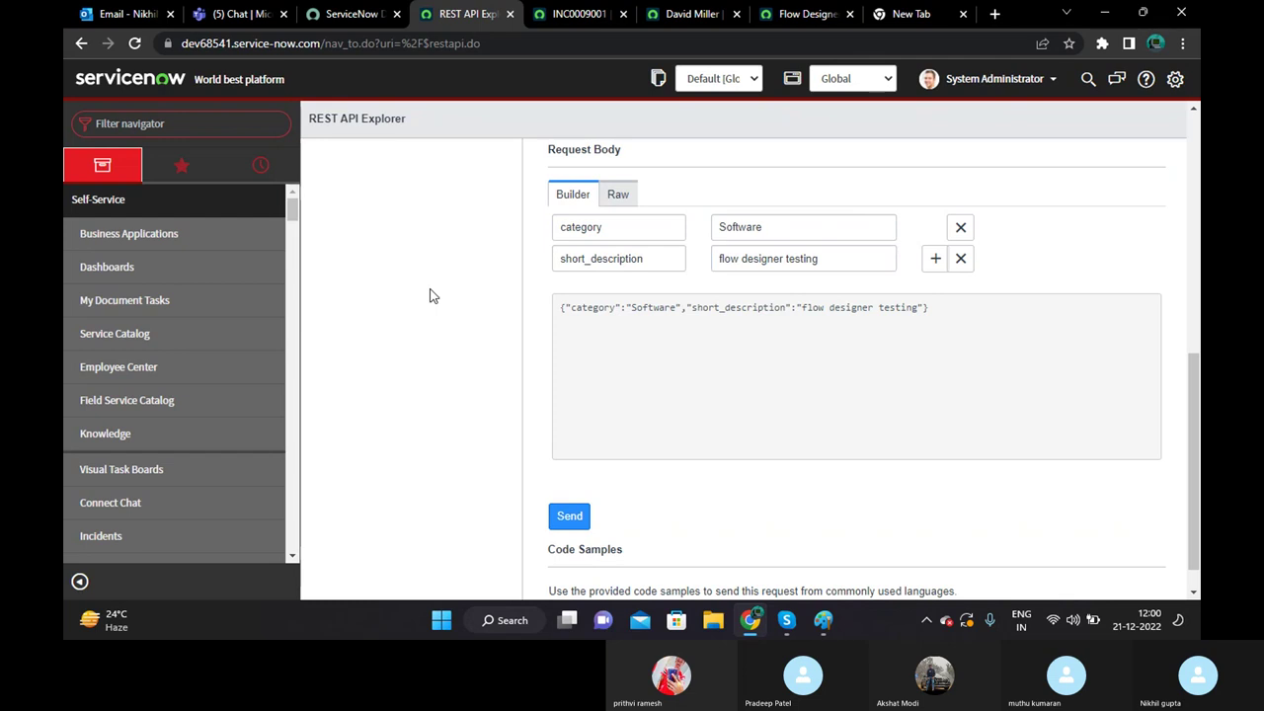
Send the POST request to flow_incident_api, confirm the data modification, and check the response status code.
{"action": "scroll", "coordinate": [431, 345], "scroll_direction": "up", "scroll_amount": 3}
{"action": "scroll", "coordinate": [431, 341], "scroll_direction": "down", "scroll_amount": 3}
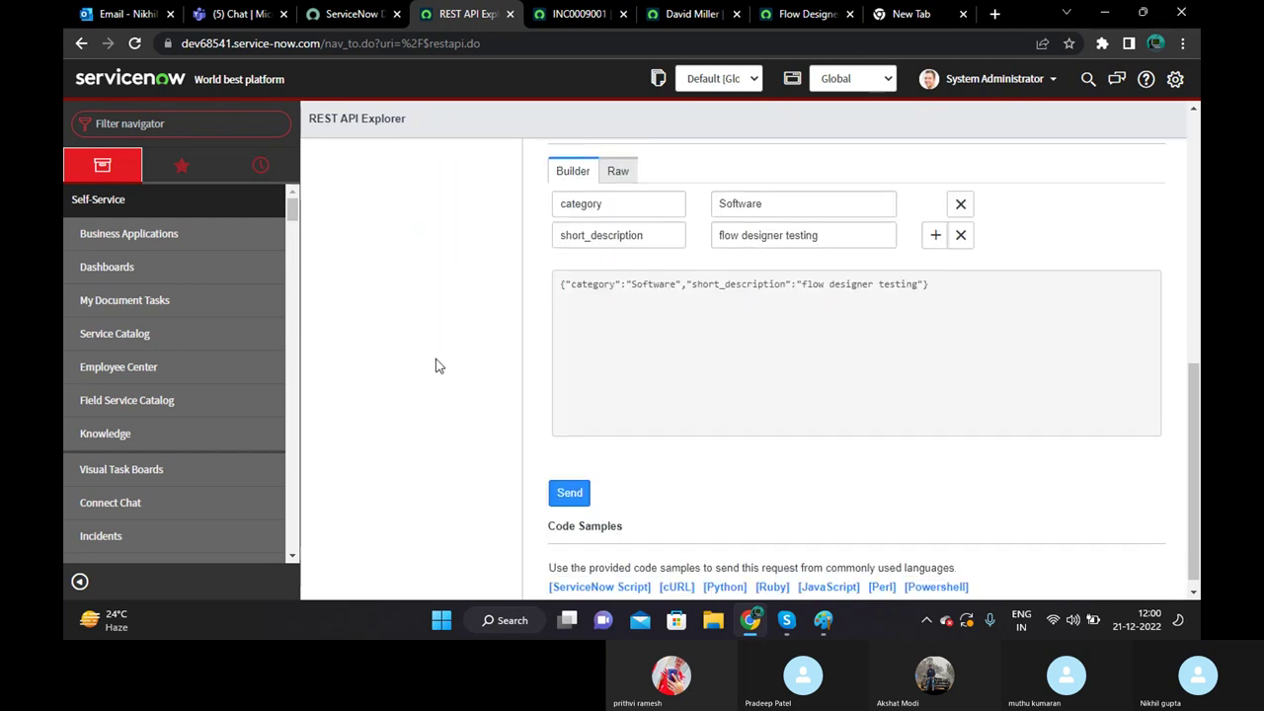
{"action": "left_click", "coordinate": [569, 480]}
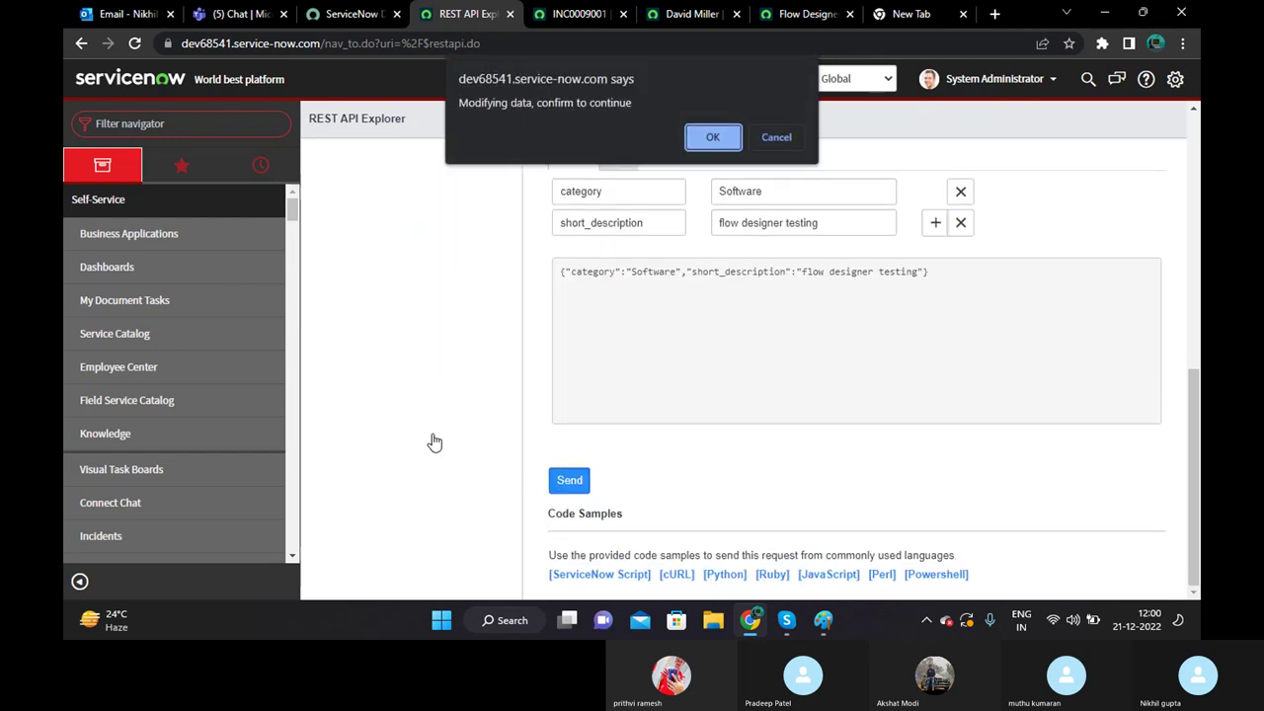
{"action": "key", "text": "Return"}
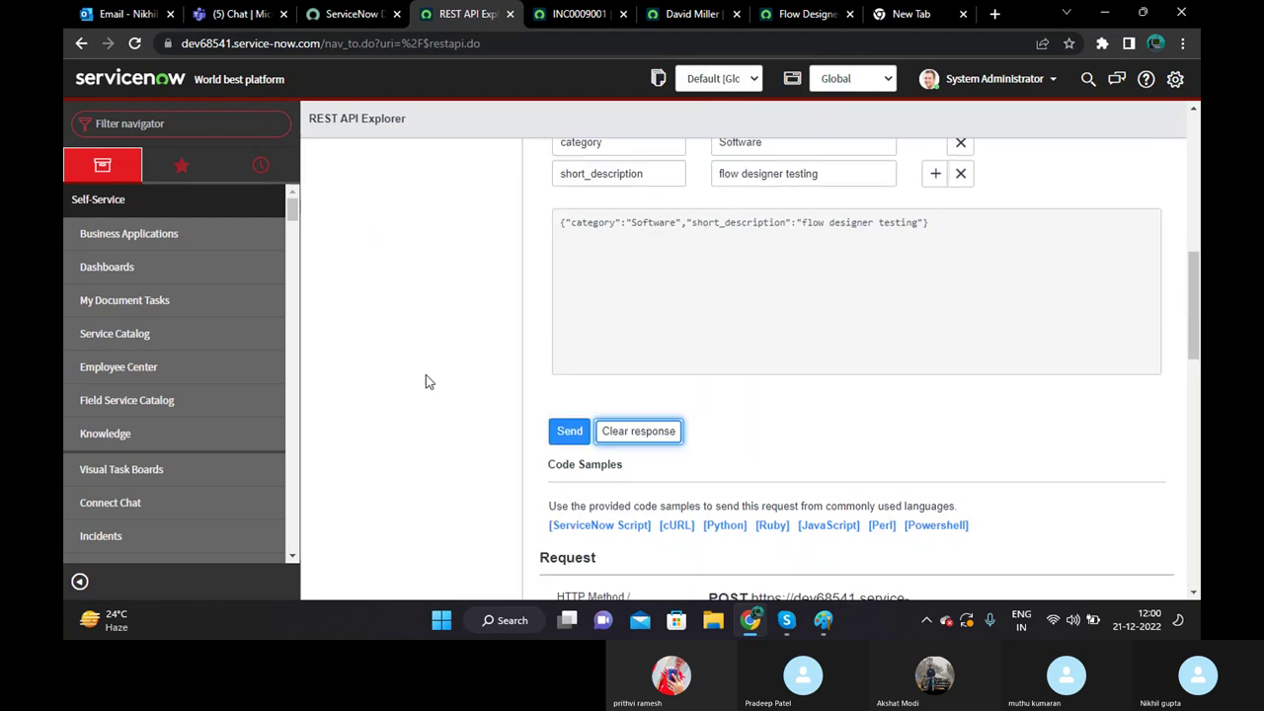
{"action": "scroll", "coordinate": [425, 380], "scroll_direction": "down", "scroll_amount": 3}
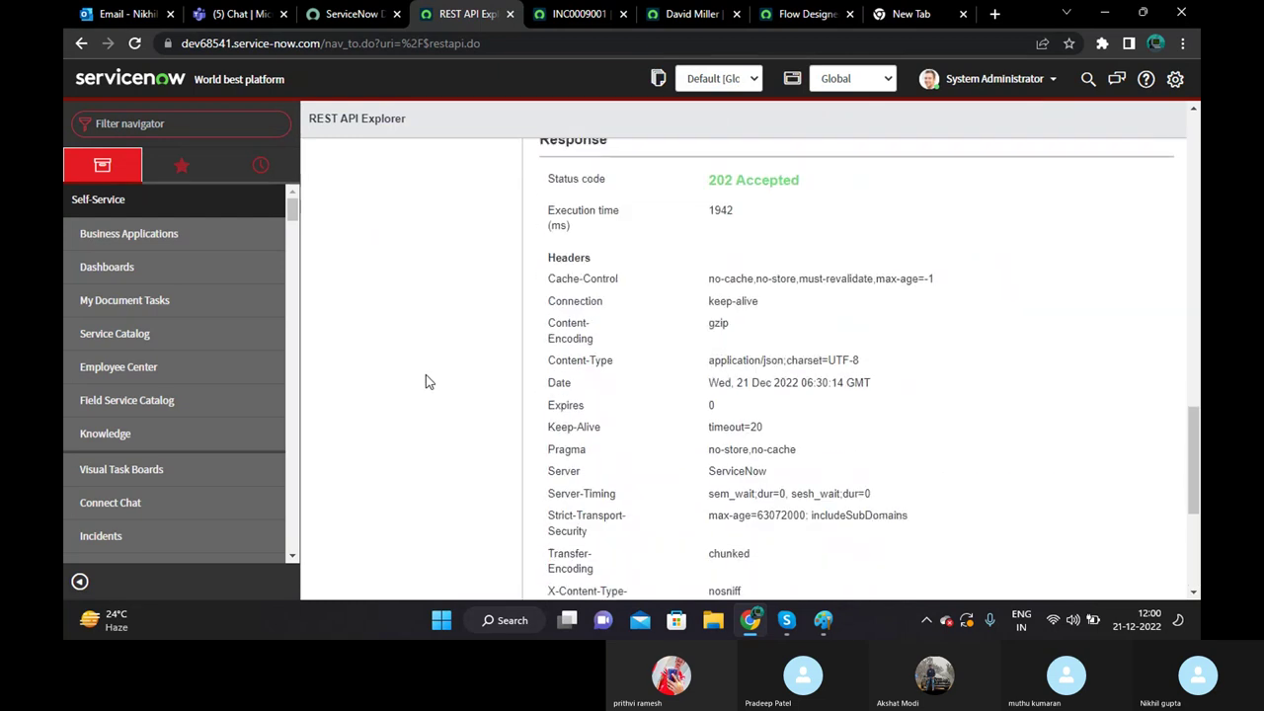
{"action": "scroll", "coordinate": [448, 370], "scroll_direction": "up", "scroll_amount": 3}
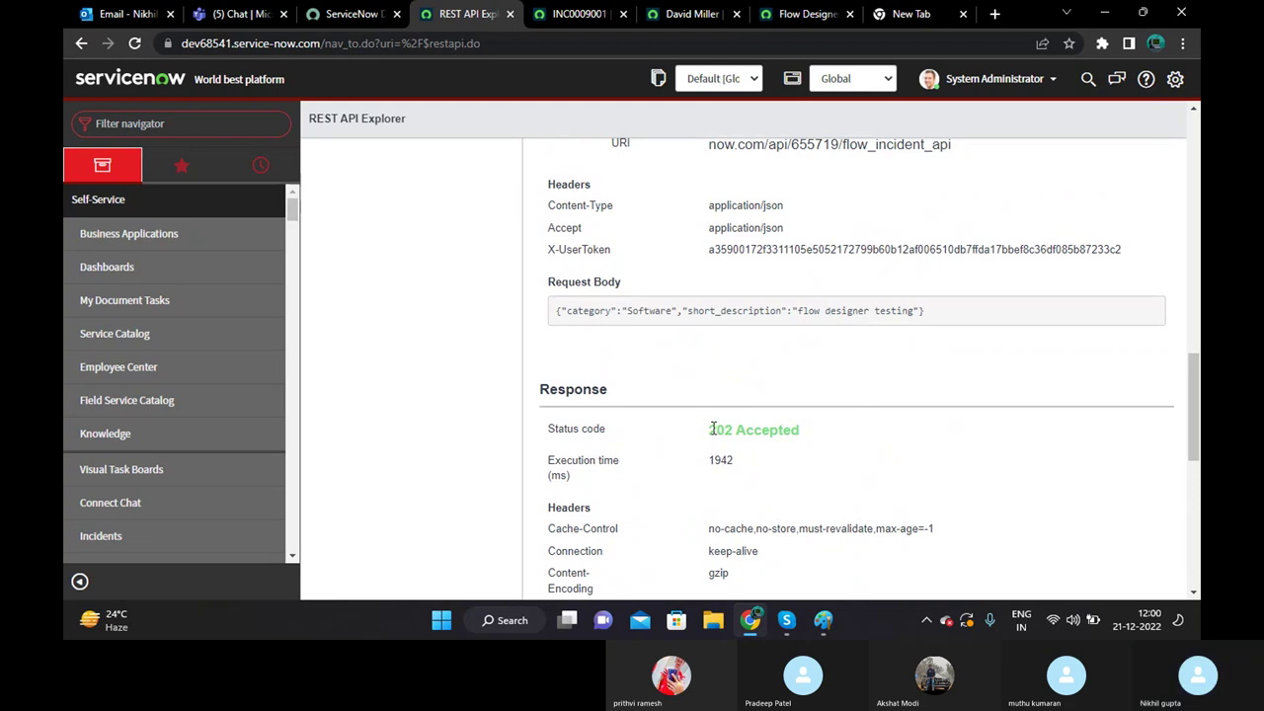
{"action": "left_click_drag", "start_coordinate": [708, 431], "coordinate": [776, 426]}
{"action": "left_click", "coordinate": [328, 383]}
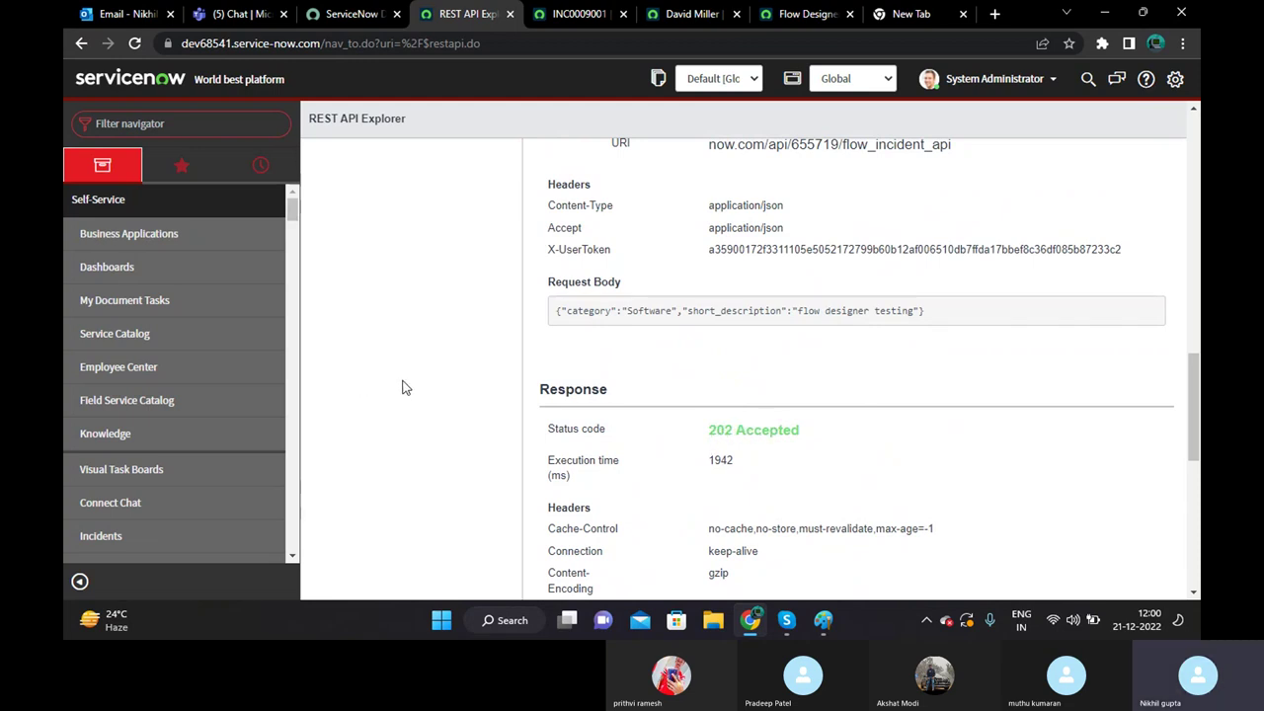
Find the Incident modules in the navigator and open the list of all incidents in a new tab.
{"action": "scroll", "coordinate": [403, 388], "scroll_direction": "up", "scroll_amount": 3}
{"action": "left_click", "coordinate": [168, 123]}
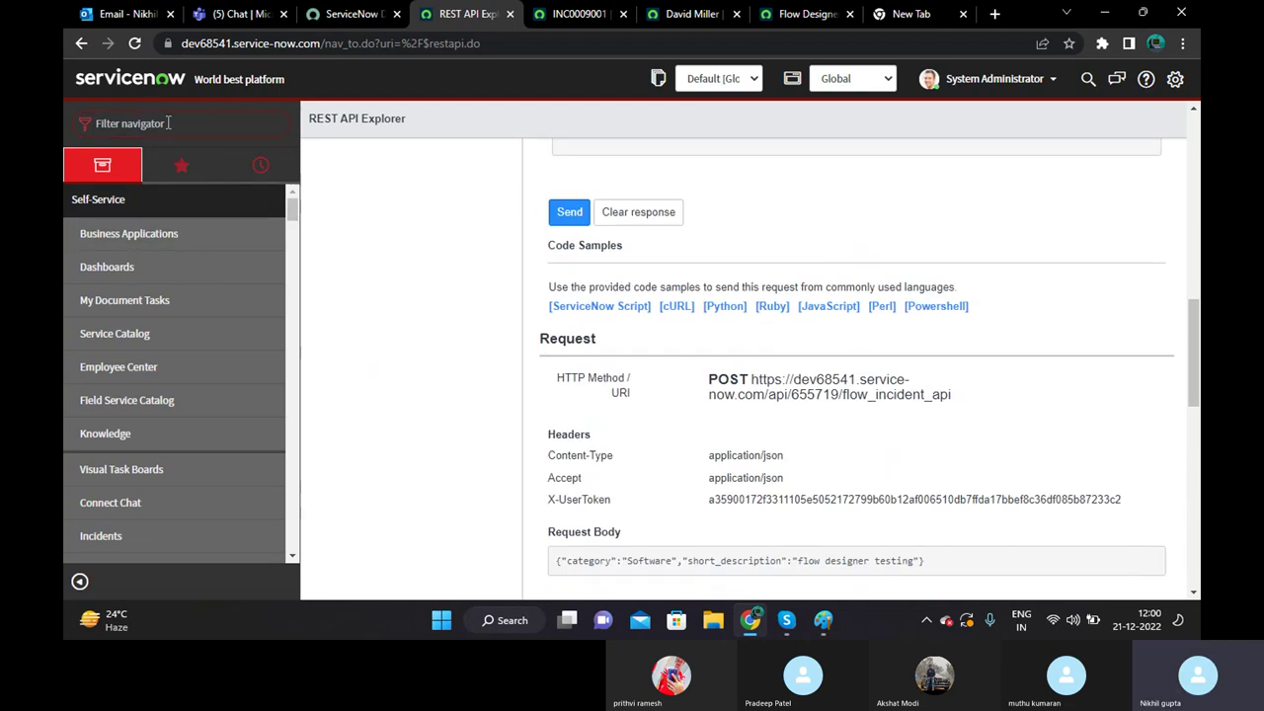
{"action": "type", "text": "Incident"}
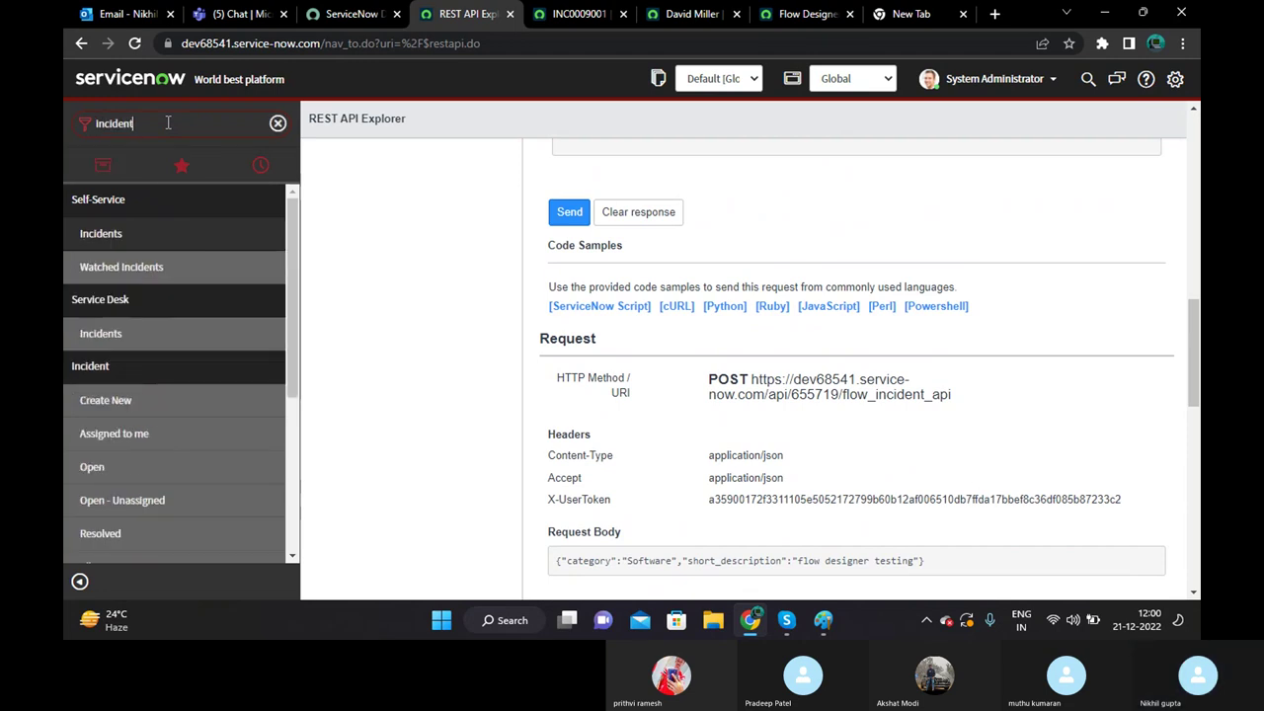
{"action": "scroll", "coordinate": [168, 395], "scroll_direction": "down", "scroll_amount": 2}
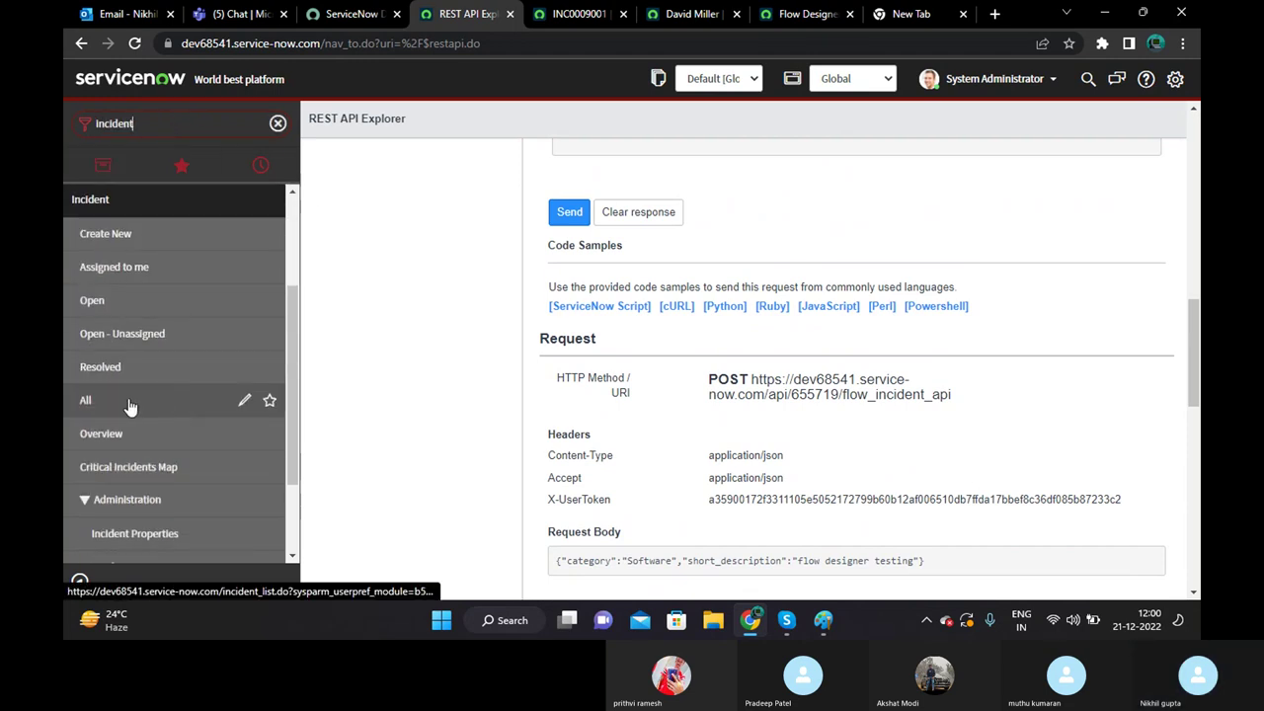
{"action": "right_click", "coordinate": [163, 400]}
{"action": "left_click", "coordinate": [227, 228]}
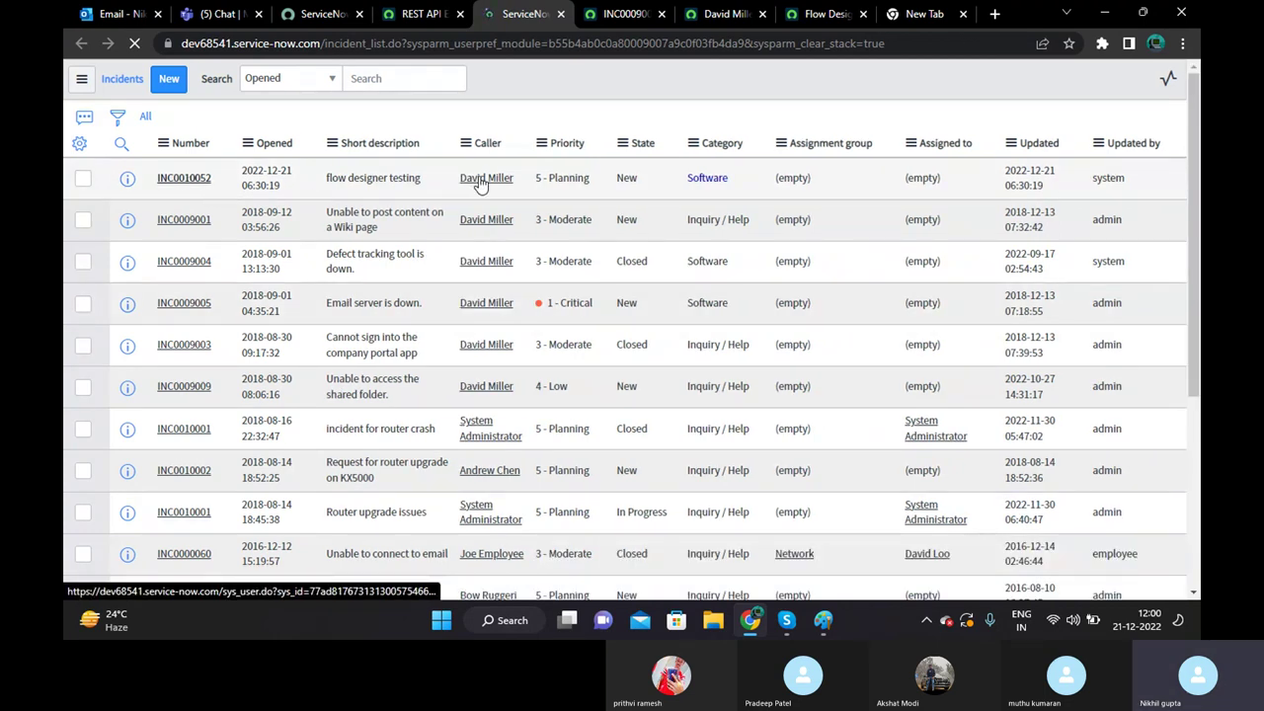
Open the "flow designer testing" incident and examine its fields, activity and related lists, including Task SLAs and Customer Cases.
{"action": "left_click", "coordinate": [482, 188]}
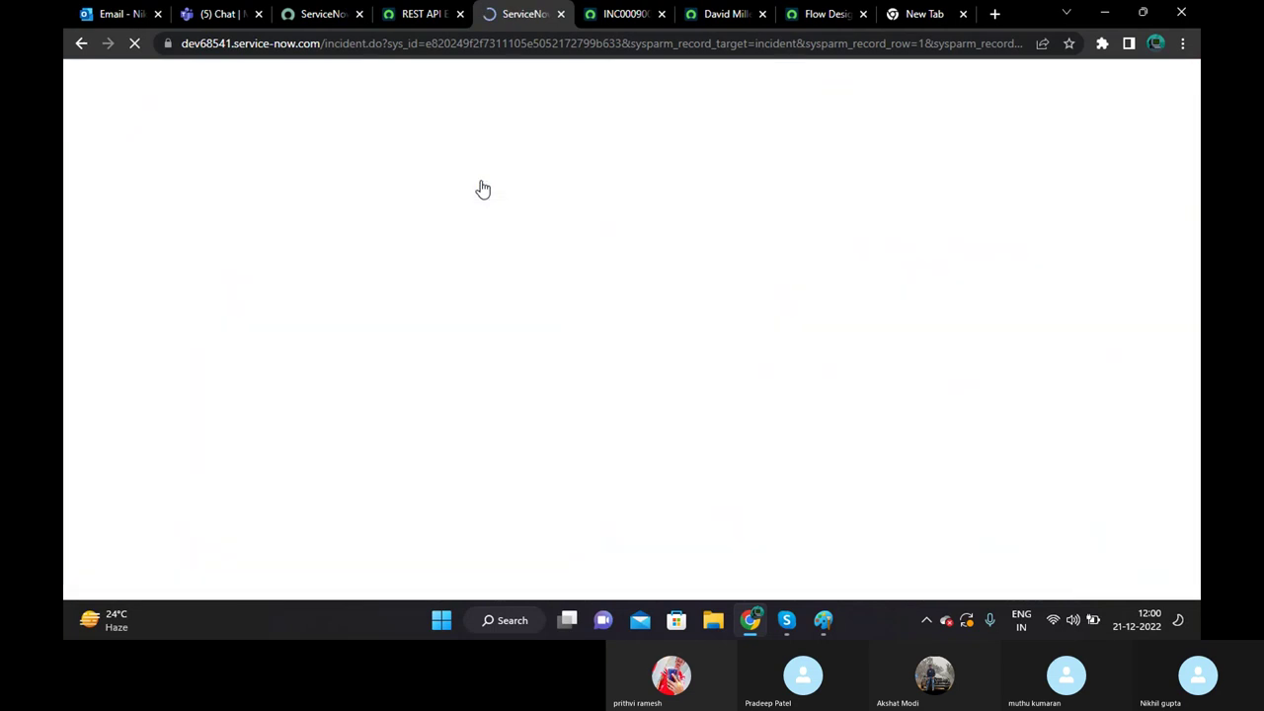
{"action": "scroll", "coordinate": [543, 272], "scroll_direction": "down", "scroll_amount": 2}
{"action": "scroll", "coordinate": [552, 275], "scroll_direction": "up", "scroll_amount": 2}
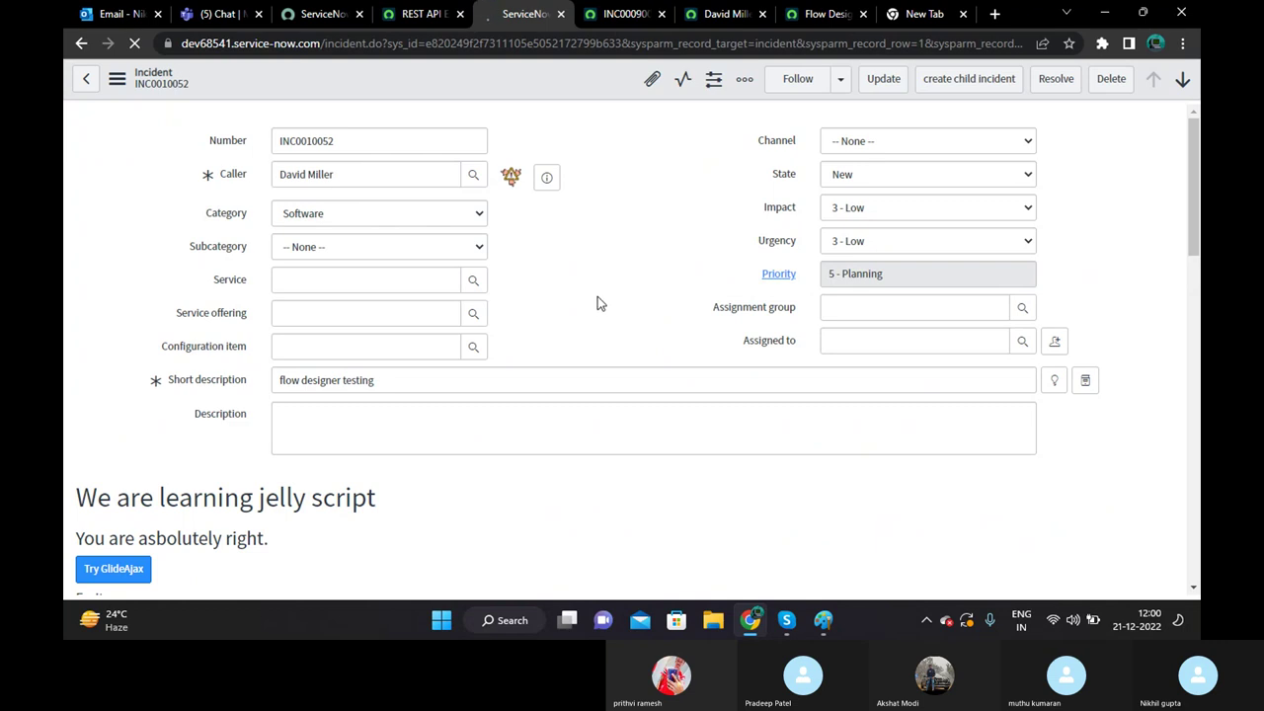
{"action": "scroll", "coordinate": [598, 296], "scroll_direction": "down", "scroll_amount": 15}
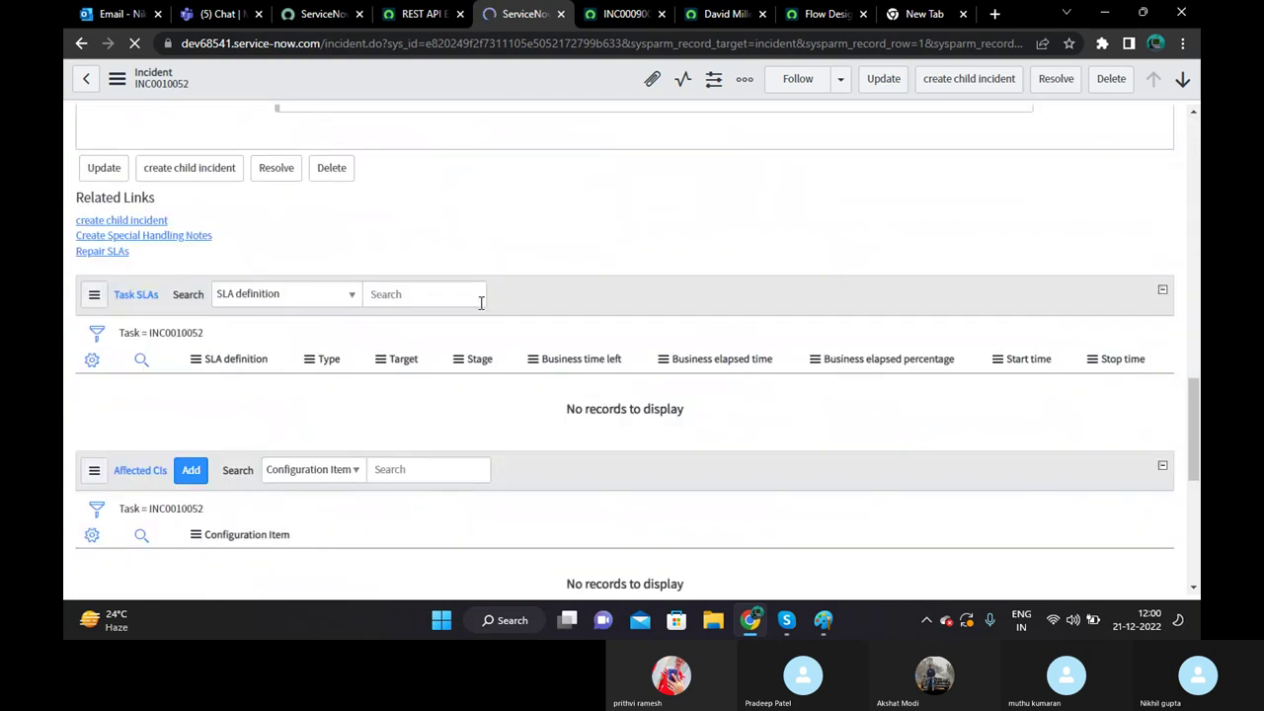
{"action": "scroll", "coordinate": [341, 324], "scroll_direction": "down", "scroll_amount": 3}
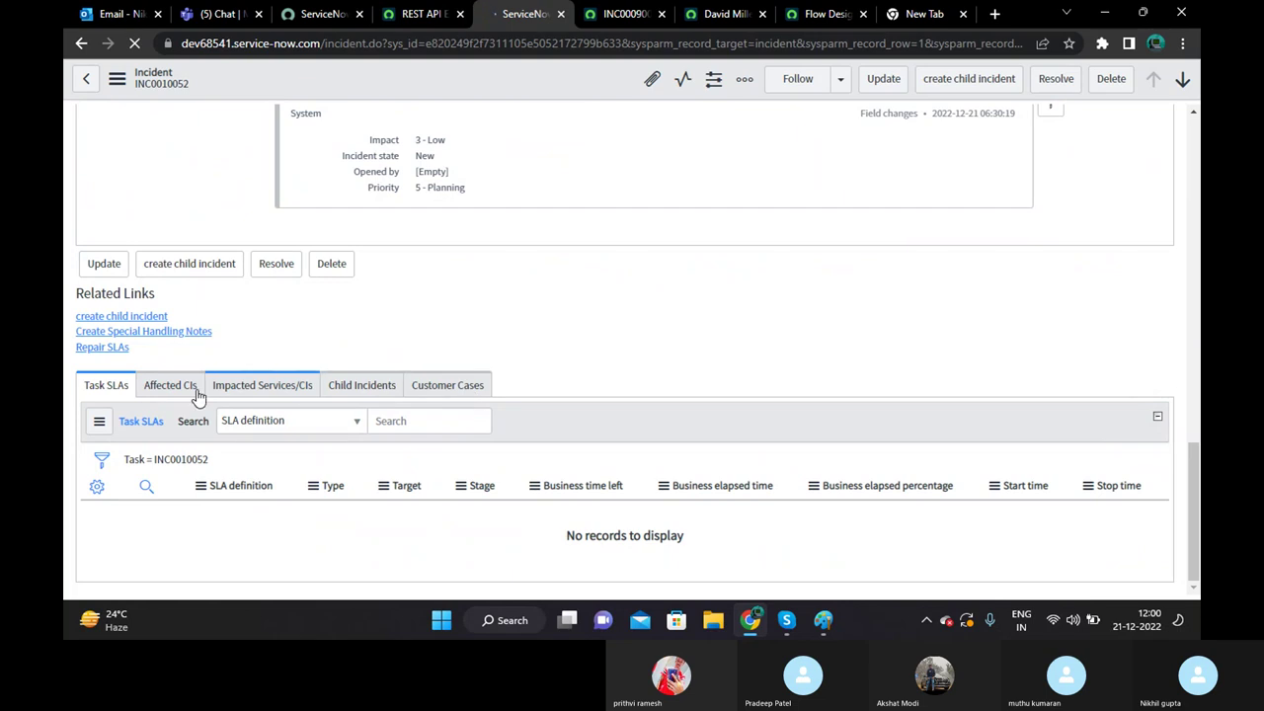
{"action": "scroll", "coordinate": [631, 315], "scroll_direction": "down", "scroll_amount": 12}
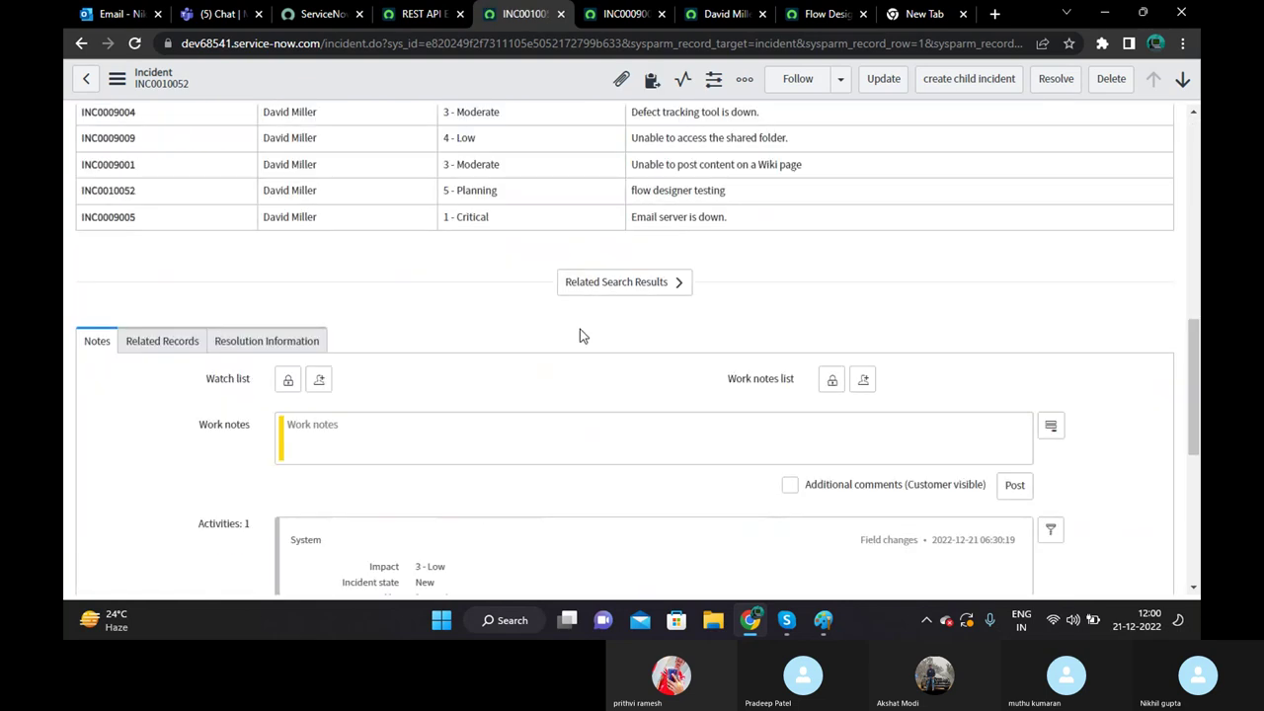
{"action": "scroll", "coordinate": [573, 331], "scroll_direction": "down", "scroll_amount": 5}
{"action": "left_click", "coordinate": [415, 362]}
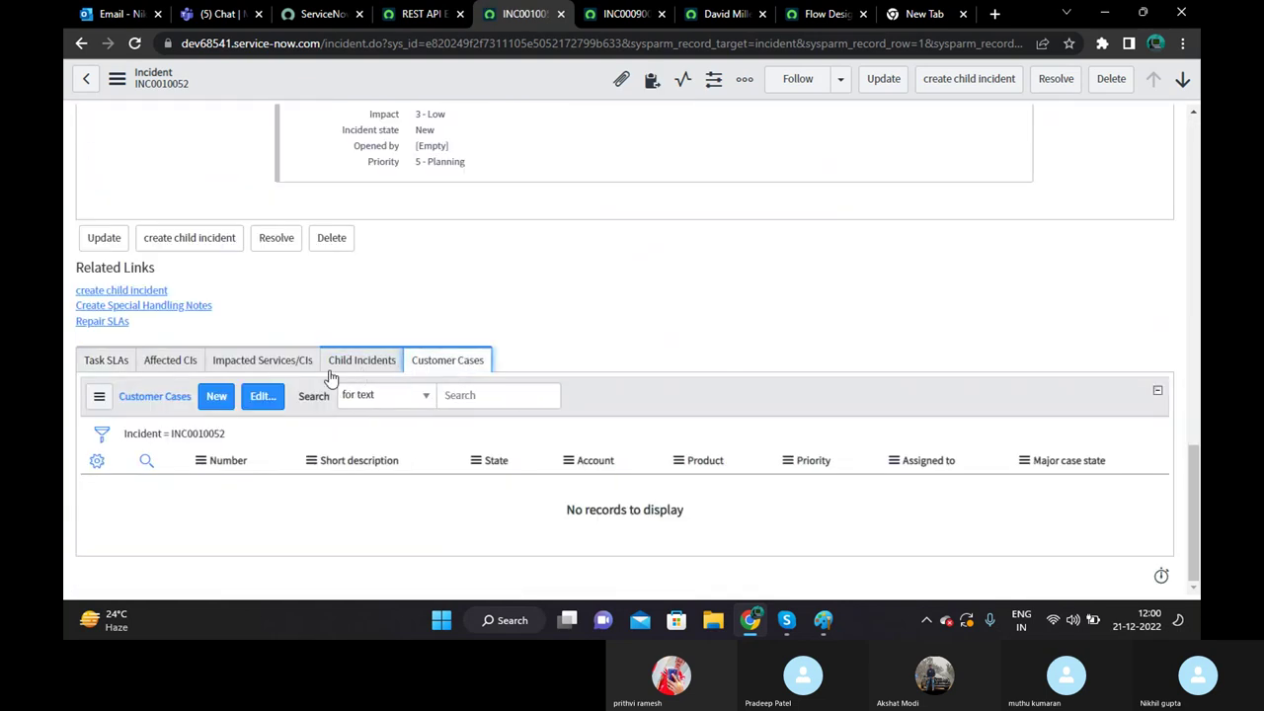
{"action": "left_click", "coordinate": [268, 369]}
{"action": "left_click", "coordinate": [104, 369]}
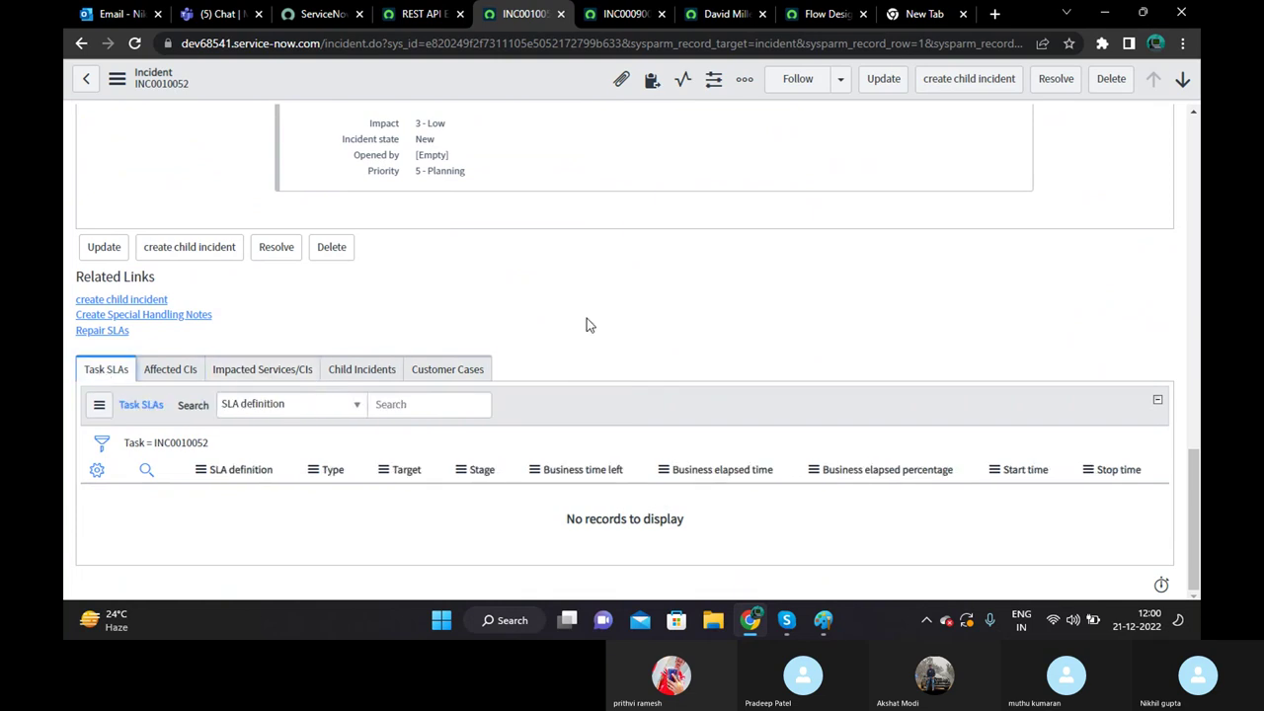
{"action": "left_click", "coordinate": [444, 376]}
Open the related lists configuration for the Incident form.
{"action": "right_click", "coordinate": [536, 62]}
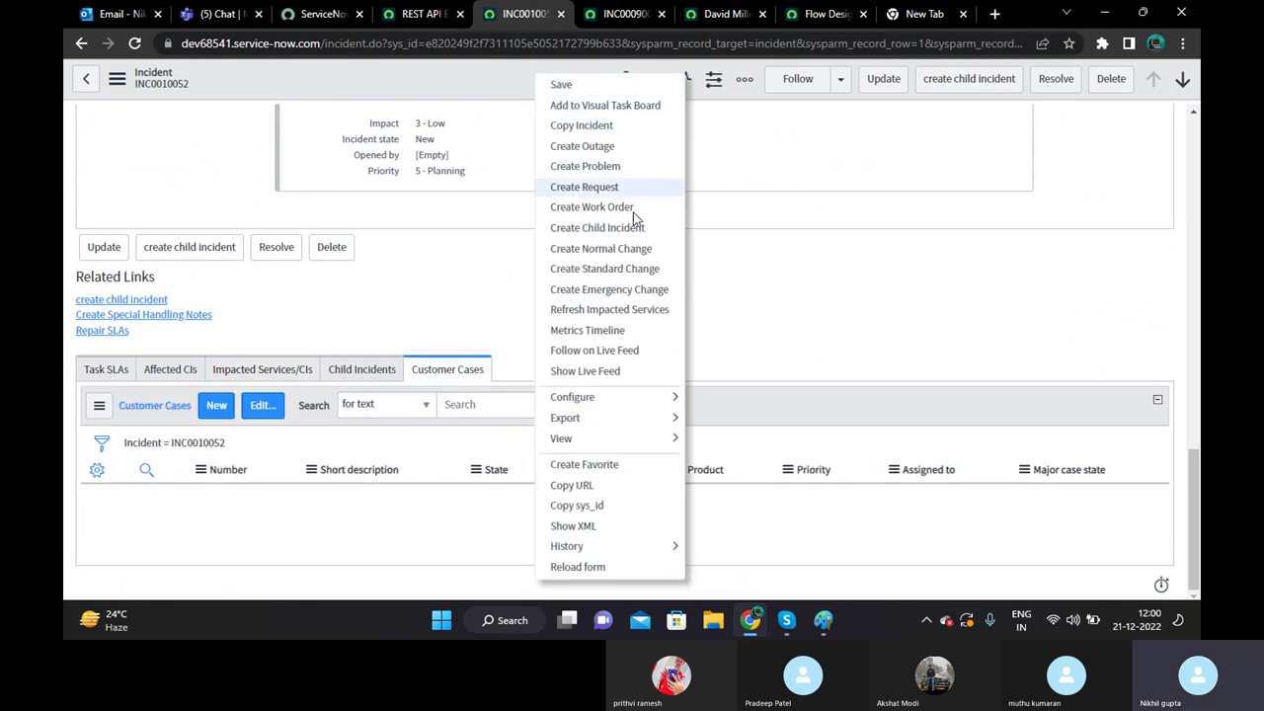
{"action": "mouse_move", "coordinate": [678, 405]}
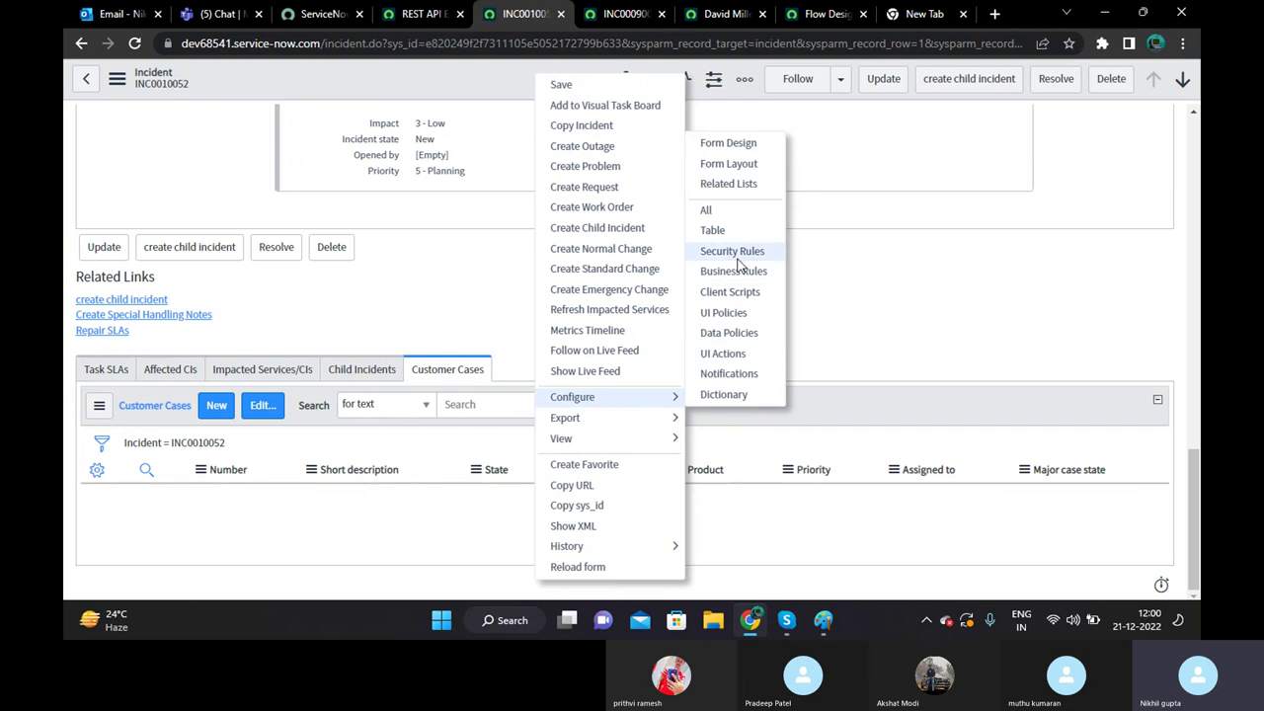
{"action": "left_click", "coordinate": [730, 185]}
{"action": "scroll", "coordinate": [662, 284], "scroll_direction": "up", "scroll_amount": 3}
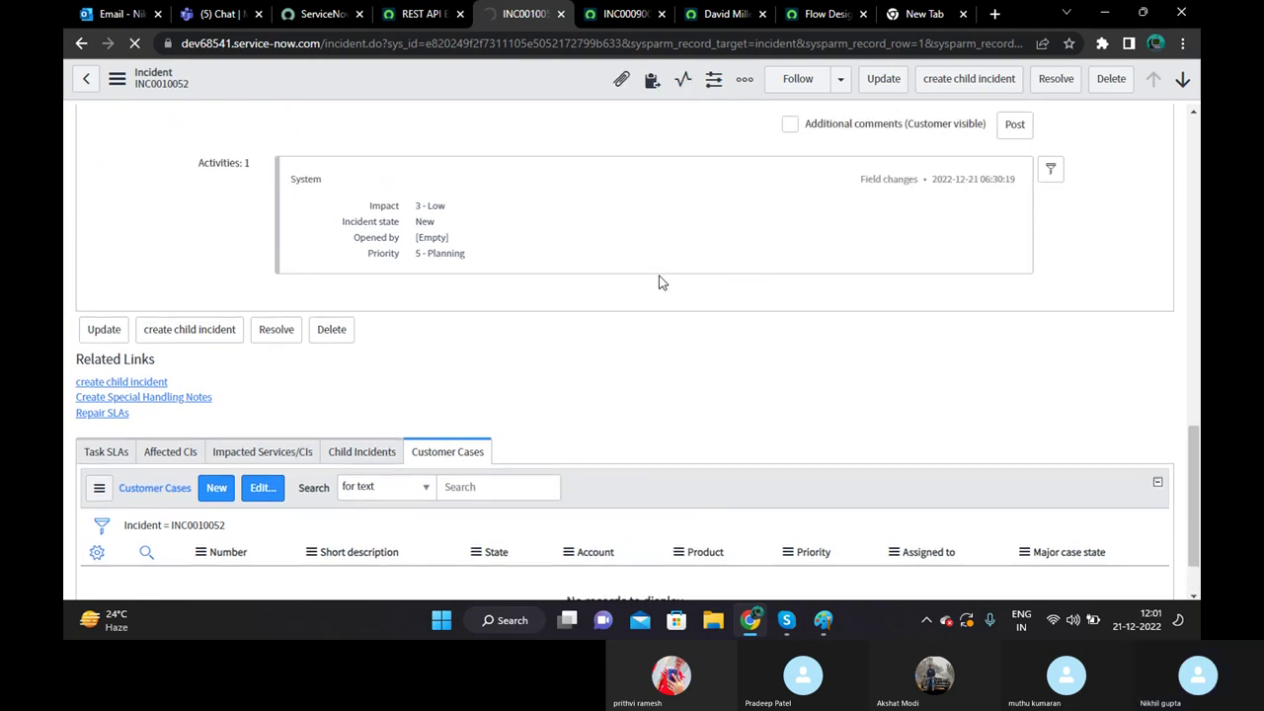
{"action": "scroll", "coordinate": [660, 281], "scroll_direction": "up", "scroll_amount": 3}
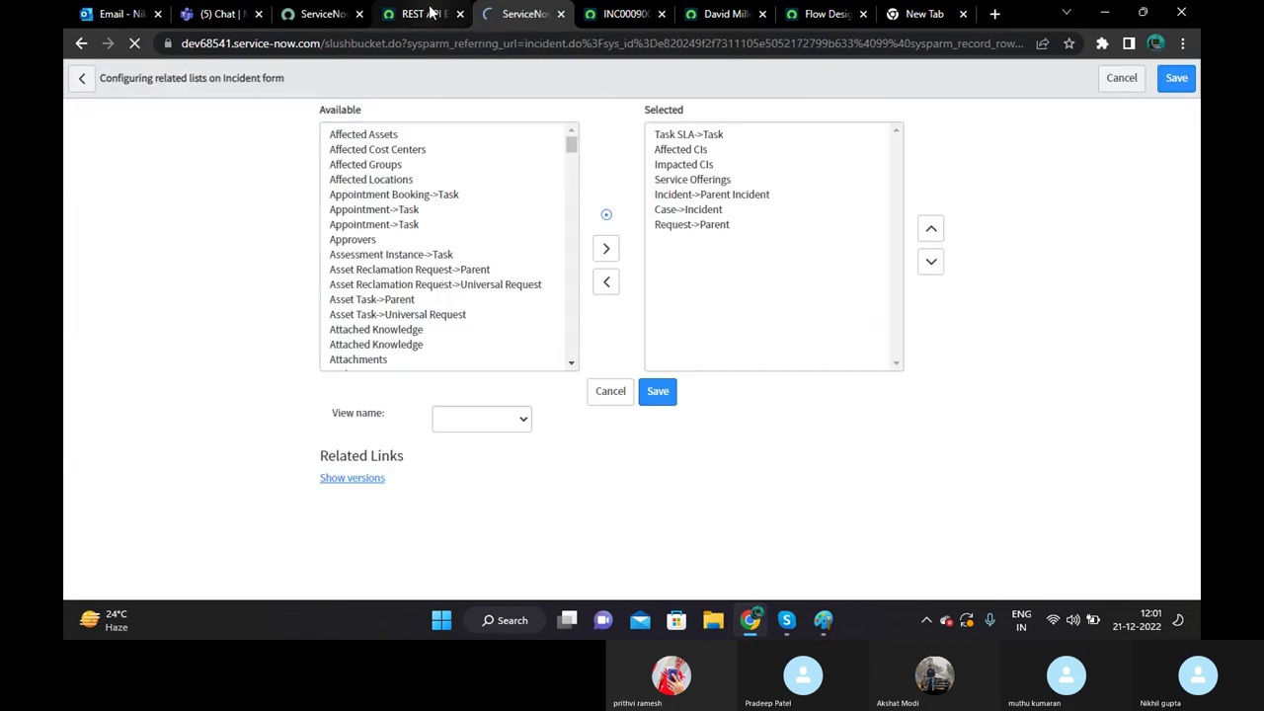
Return to the REST API Explorer tab, open the Emails system log, and check the subject of the "Incident is created for you" email.
{"action": "key", "text": "ctrl+shift+Tab"}
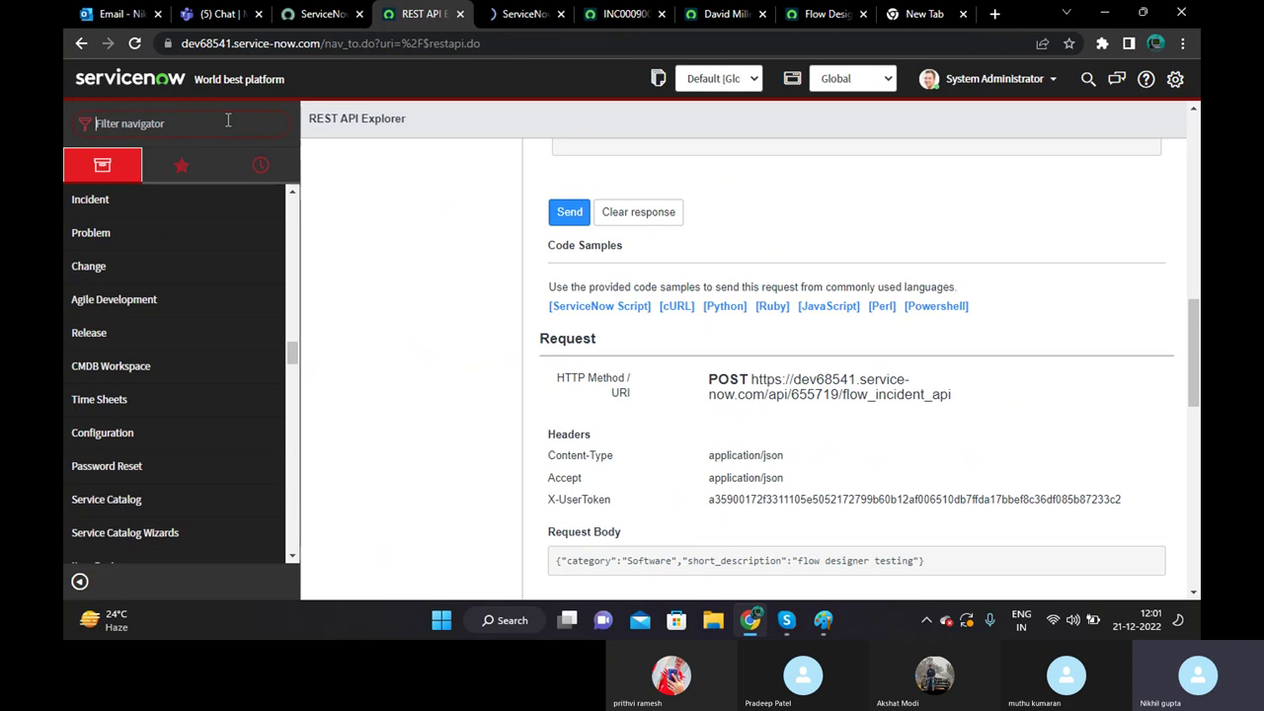
{"action": "type", "text": "emails"}
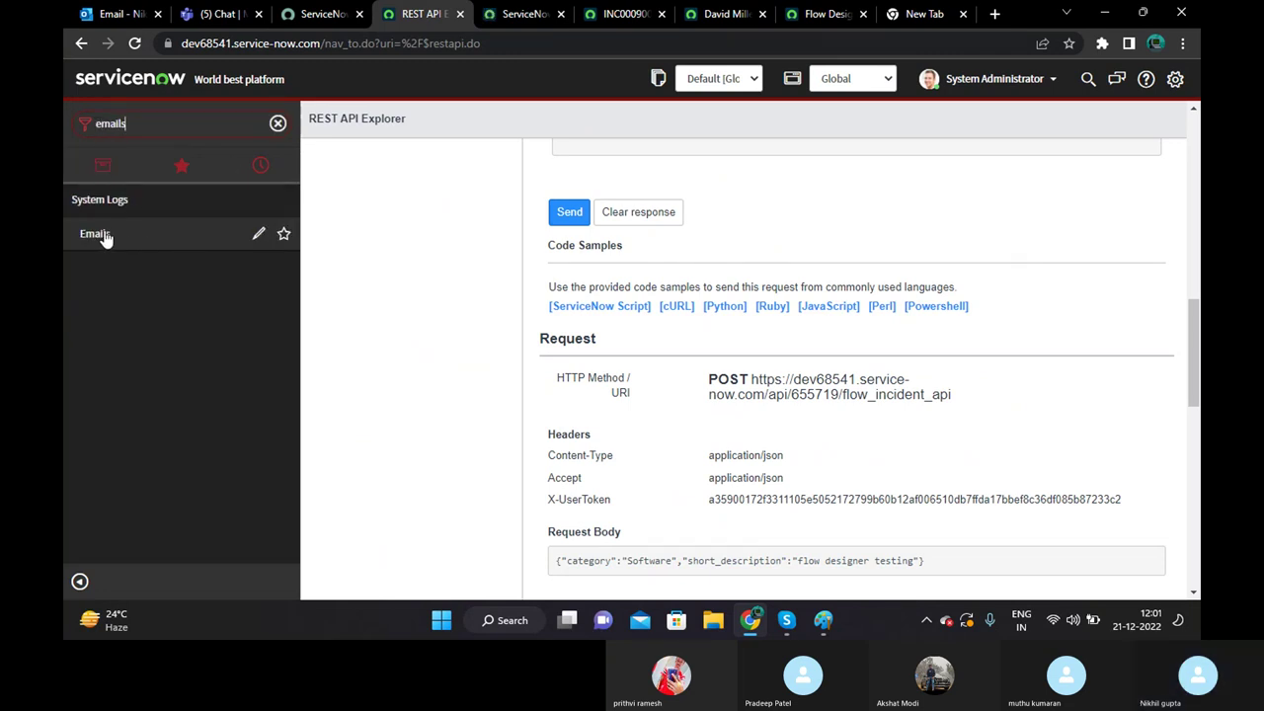
{"action": "left_click", "coordinate": [100, 233]}
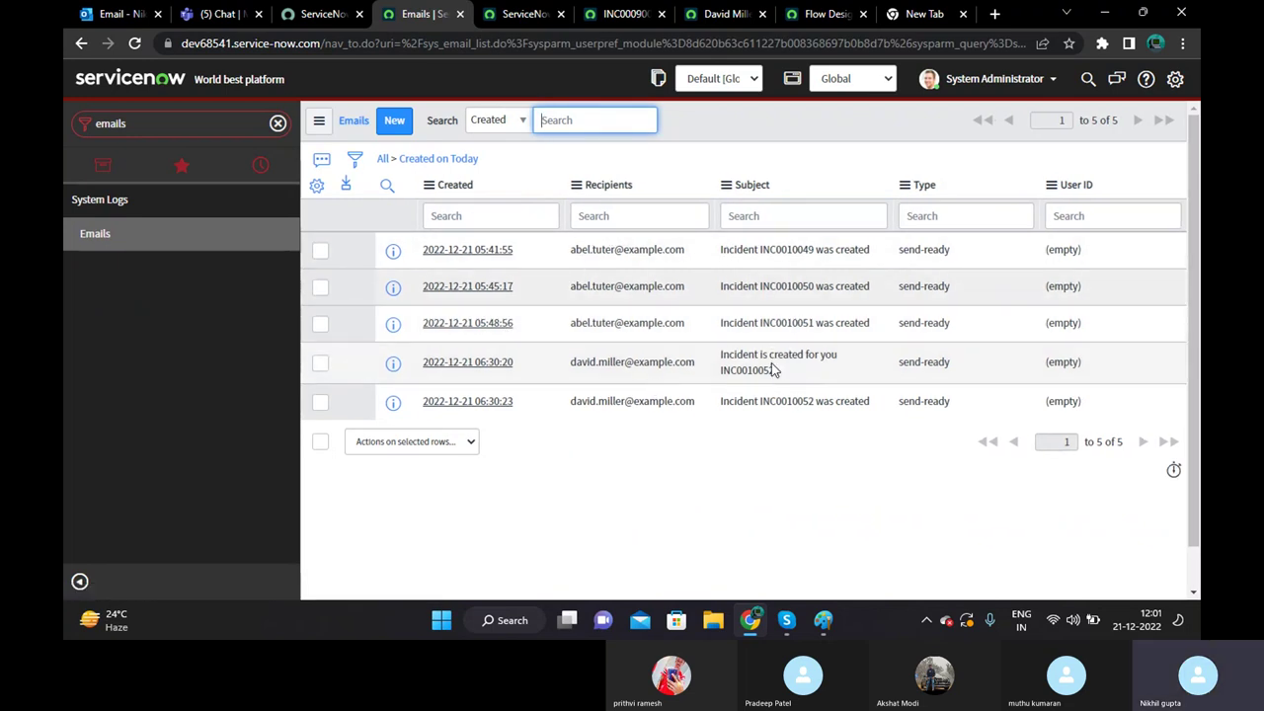
{"action": "left_click_drag", "start_coordinate": [790, 380], "coordinate": [713, 378]}
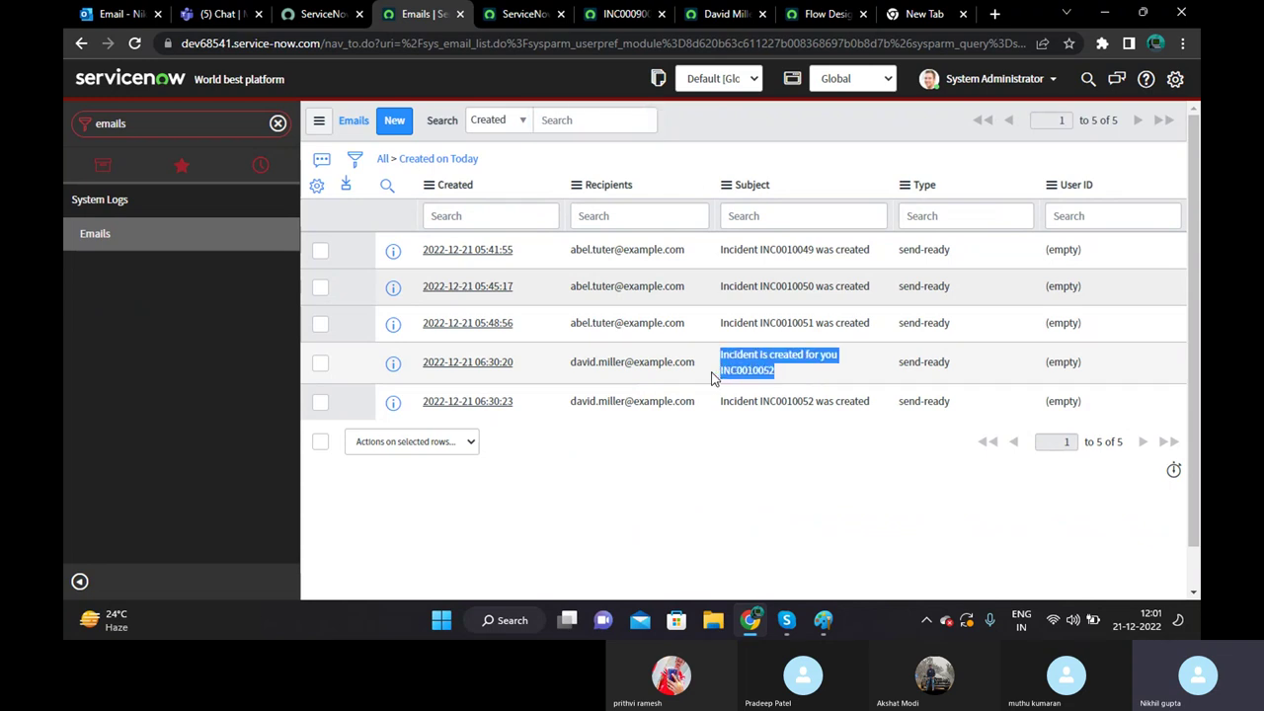
{"action": "double_click", "coordinate": [731, 368]}
{"action": "left_click_drag", "start_coordinate": [789, 383], "coordinate": [721, 384]}
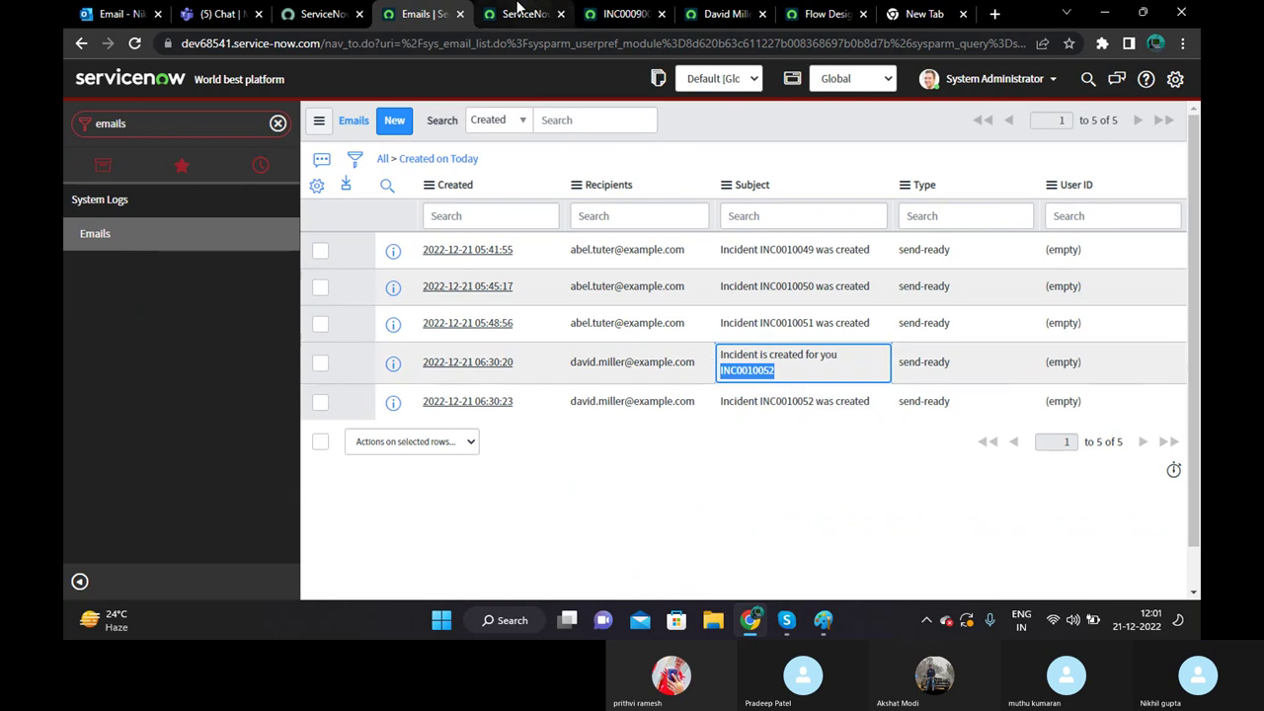
Switch to the open "Unable to post content on a Wiki page" incident, close its caller preview, and return to the Emails log.
{"action": "left_click", "coordinate": [620, 13]}
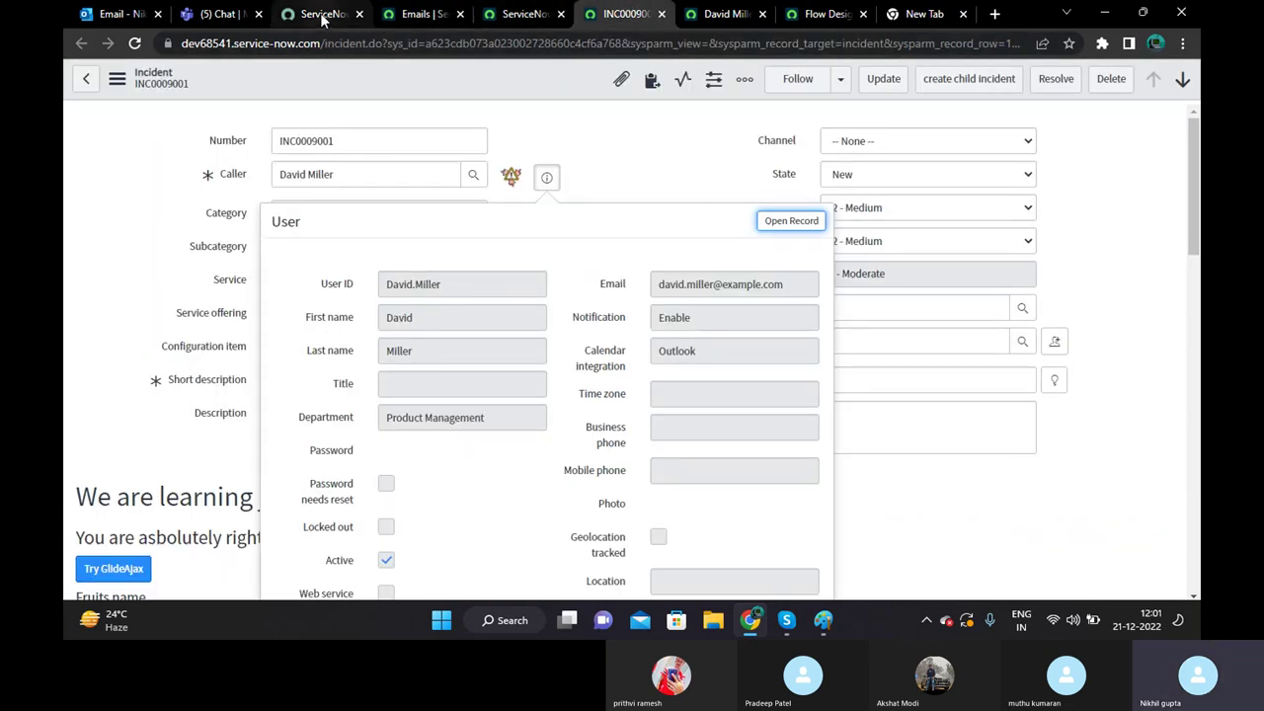
{"action": "left_click", "coordinate": [546, 177]}
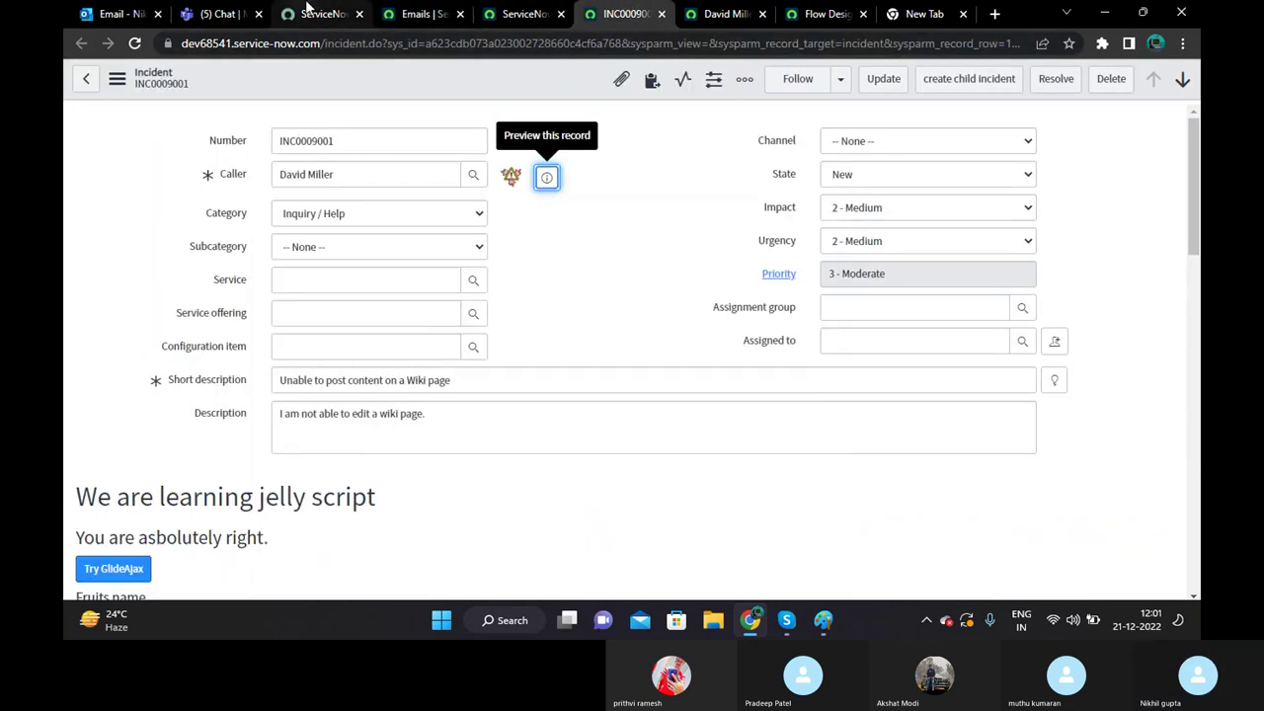
{"action": "left_click", "coordinate": [306, 8]}
{"action": "left_click", "coordinate": [419, 14]}
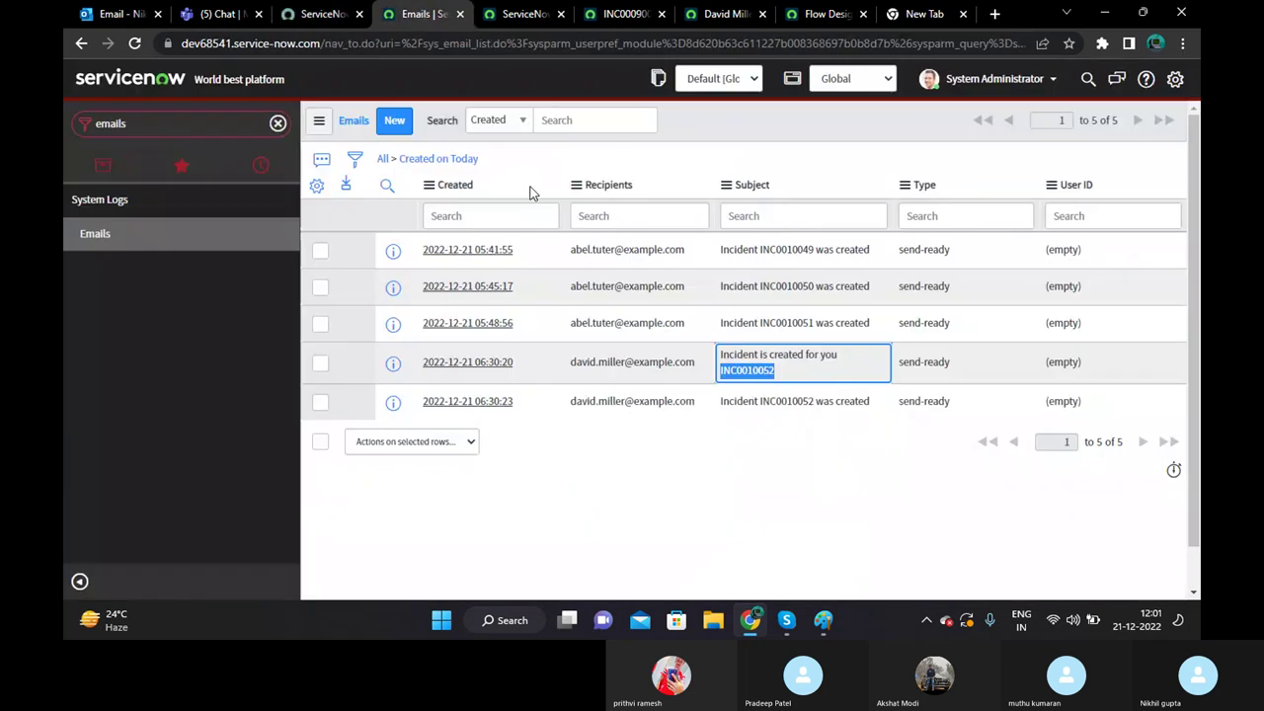
Check the incident number in the subject of the "Incident is created for you" email in the Emails log.
{"action": "left_click", "coordinate": [760, 451]}
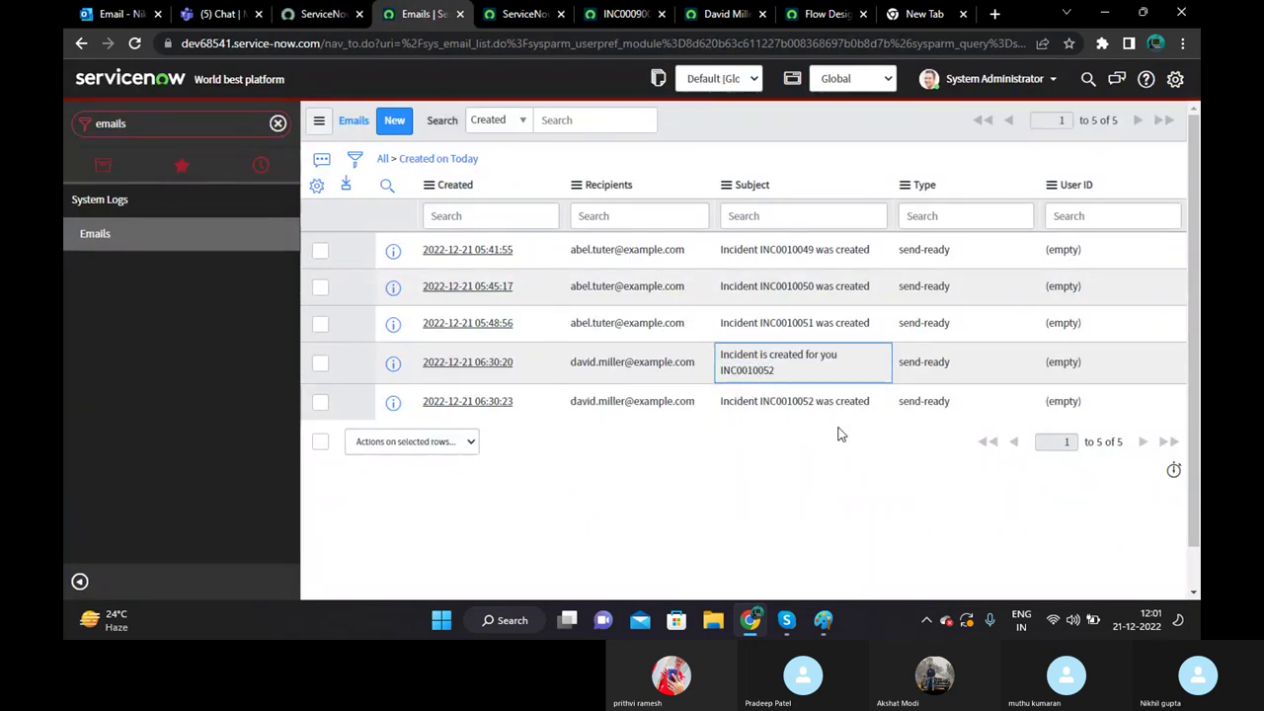
{"action": "left_click_drag", "start_coordinate": [777, 370], "coordinate": [722, 372]}
{"action": "left_click", "coordinate": [747, 499]}
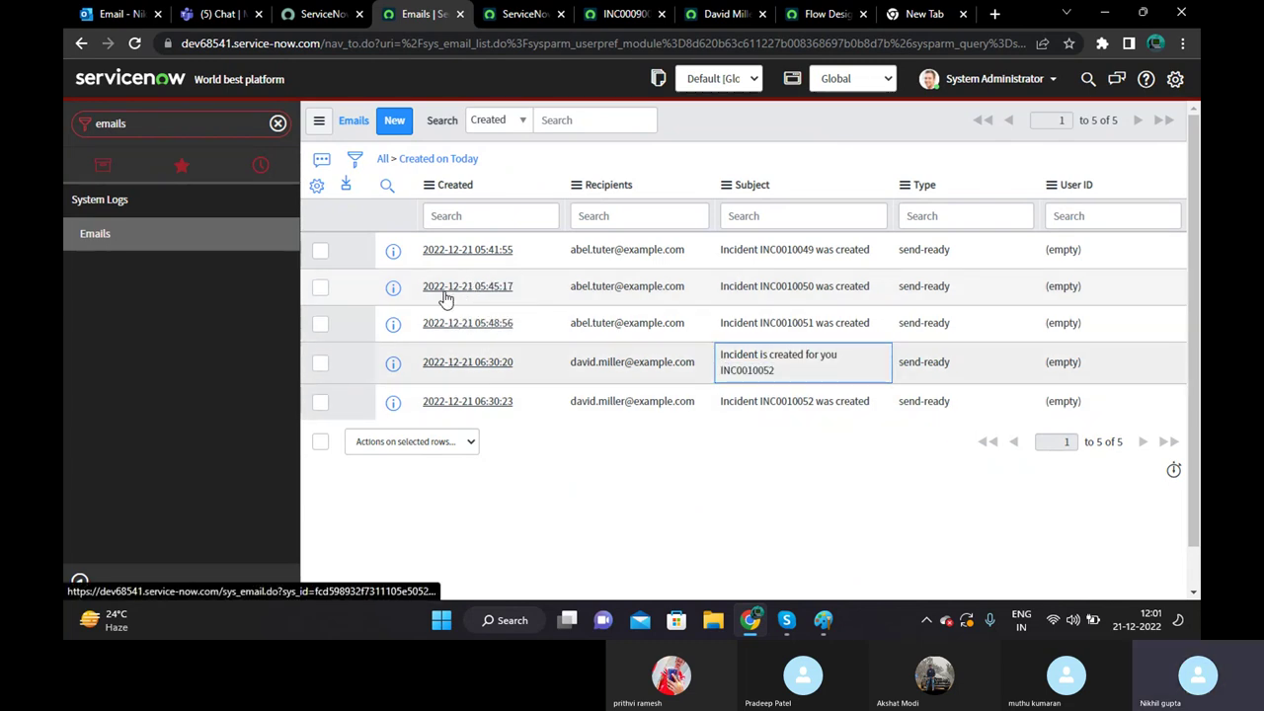
Glance through the open record tabs, then preview the body of the "Incident is created for you" email in the Emails log and close the preview.
{"action": "right_click", "coordinate": [446, 369]}
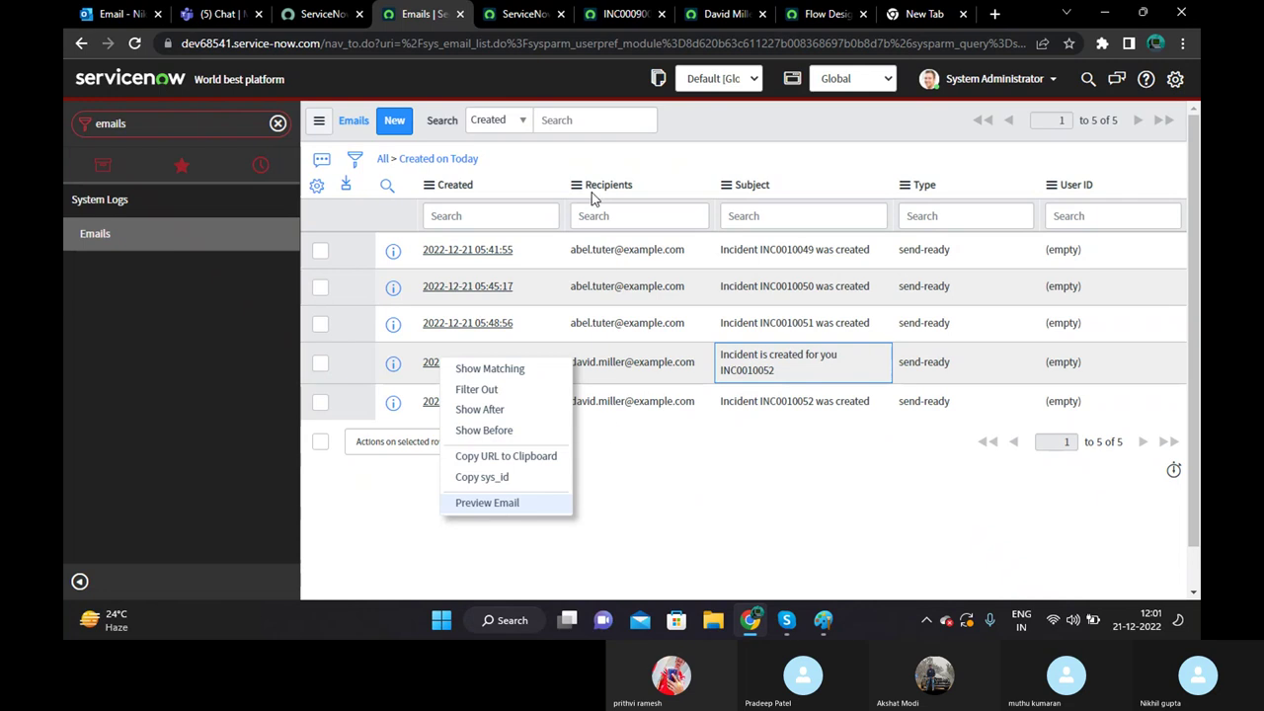
{"action": "left_click", "coordinate": [608, 15]}
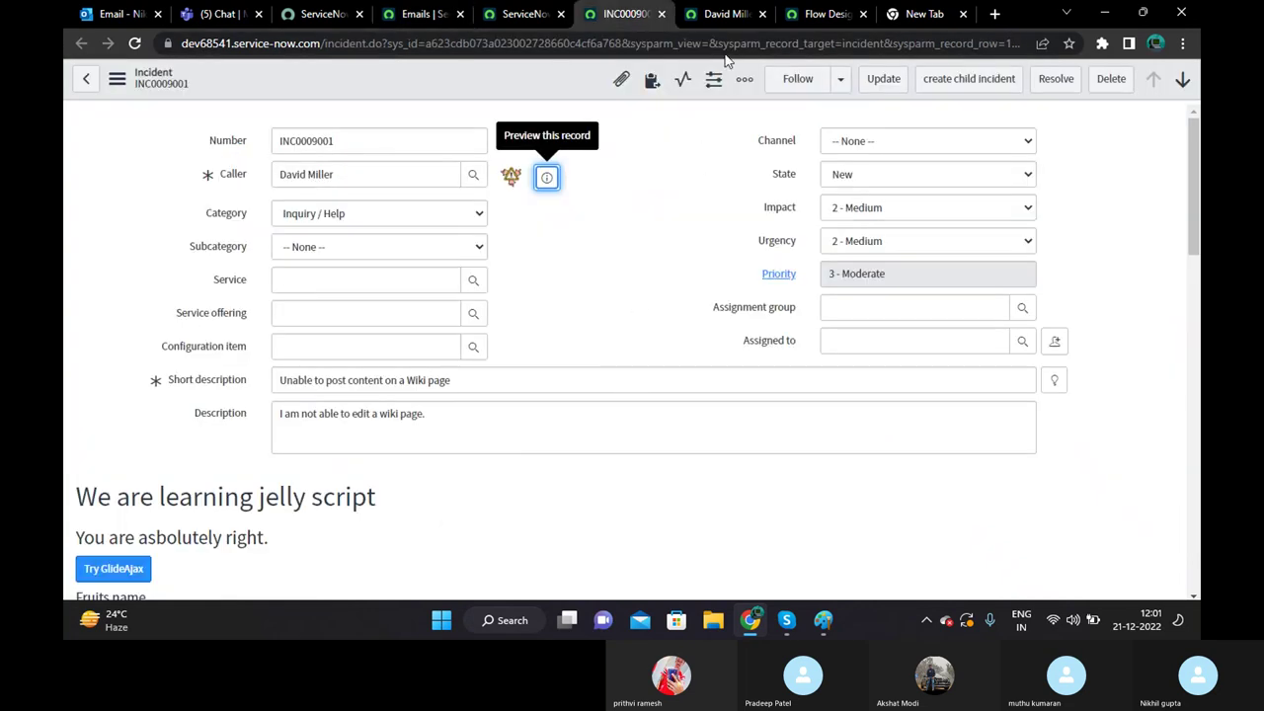
{"action": "left_click", "coordinate": [719, 15]}
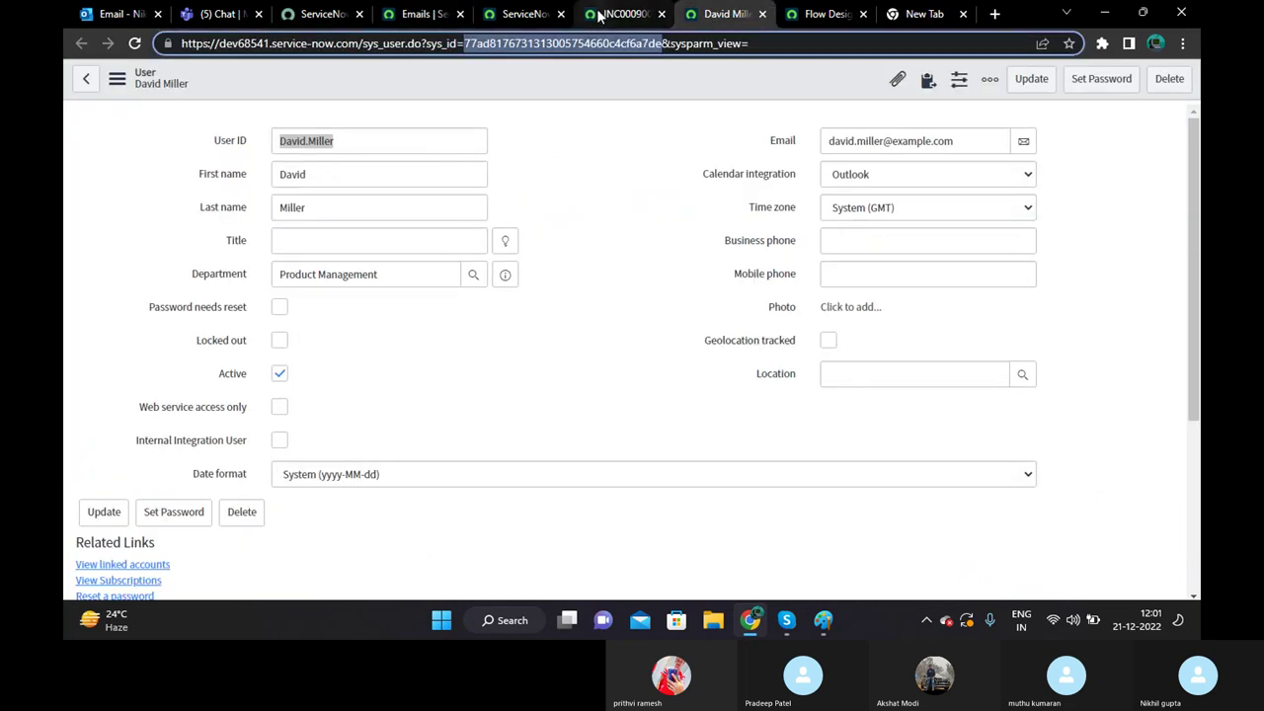
{"action": "left_click", "coordinate": [523, 14]}
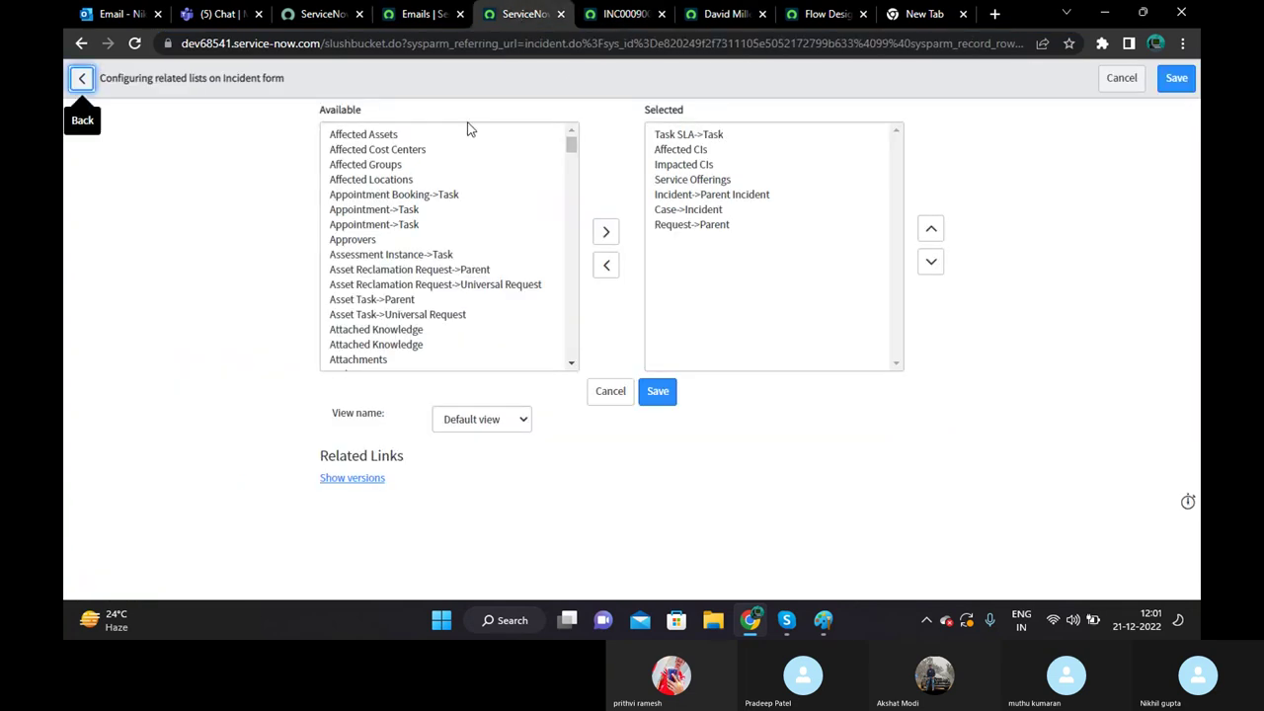
{"action": "left_click", "coordinate": [332, 16]}
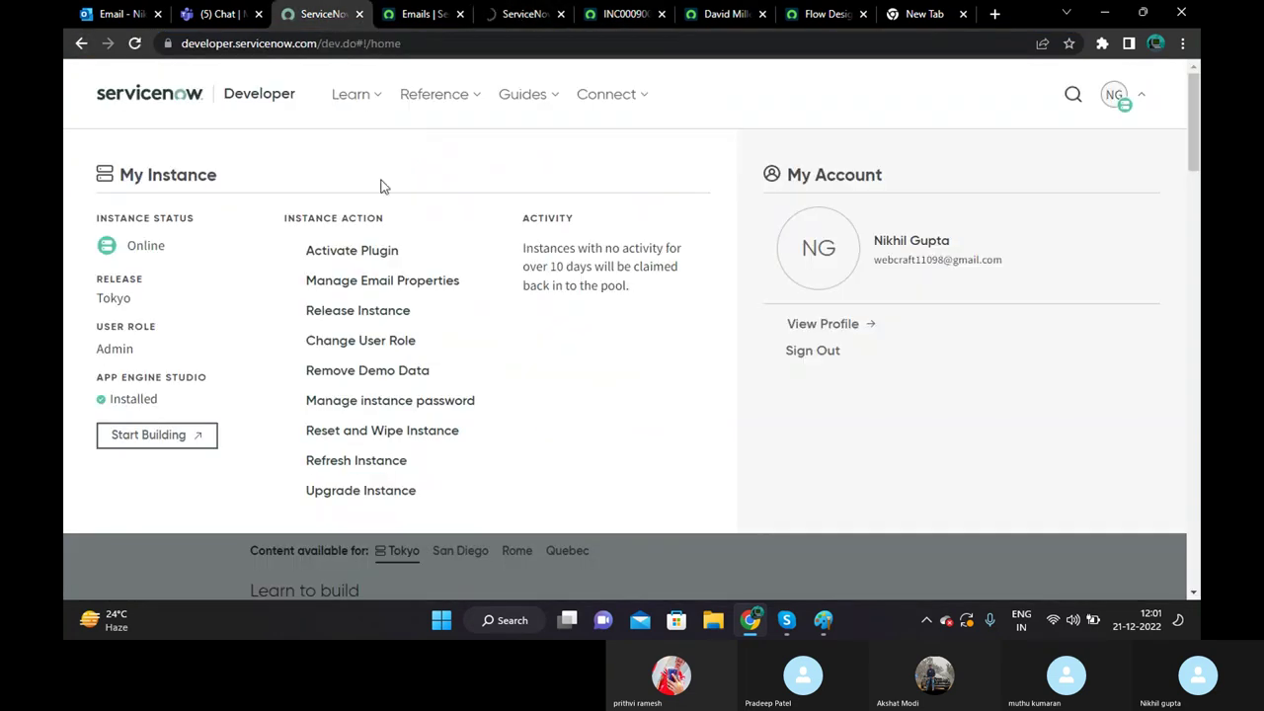
{"action": "left_click", "coordinate": [420, 14]}
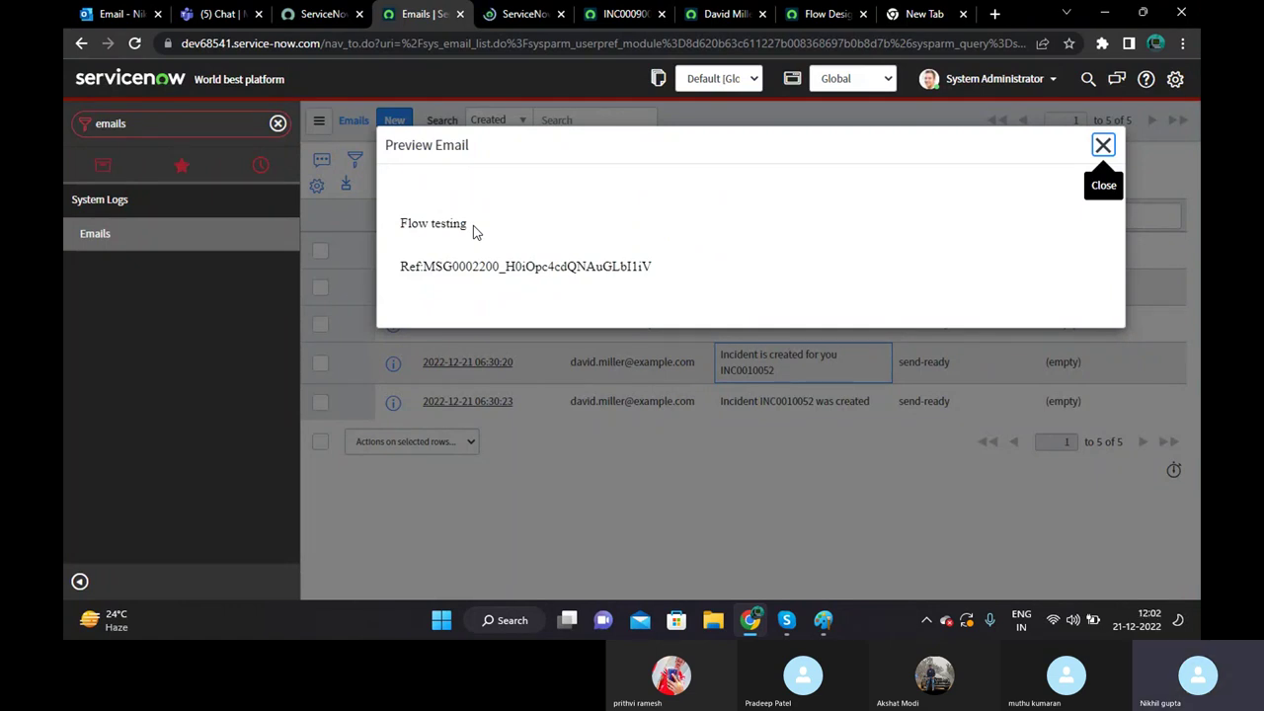
{"action": "left_click", "coordinate": [1103, 146]}
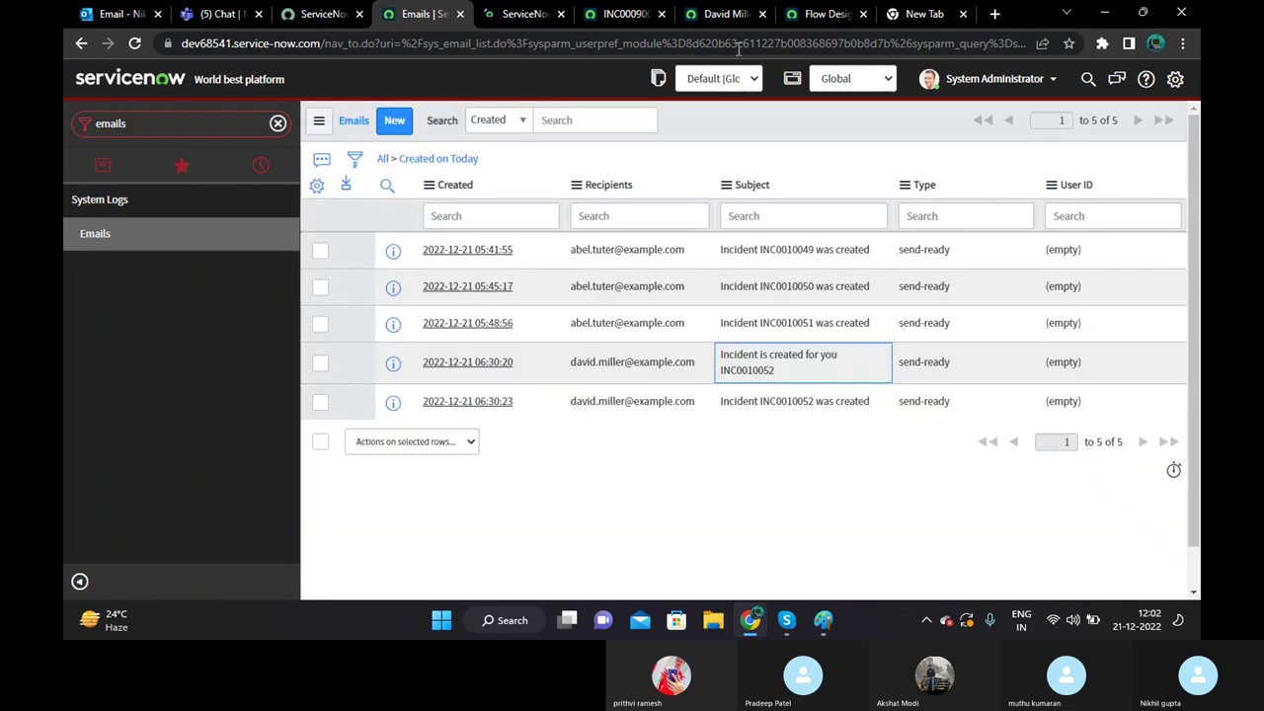
Return to the flow_incident_api flow in Flow Designer and review its trigger and its Create Incident Record and Send Email actions.
{"action": "left_click", "coordinate": [802, 10]}
{"action": "scroll", "coordinate": [575, 366], "scroll_direction": "down", "scroll_amount": 1}
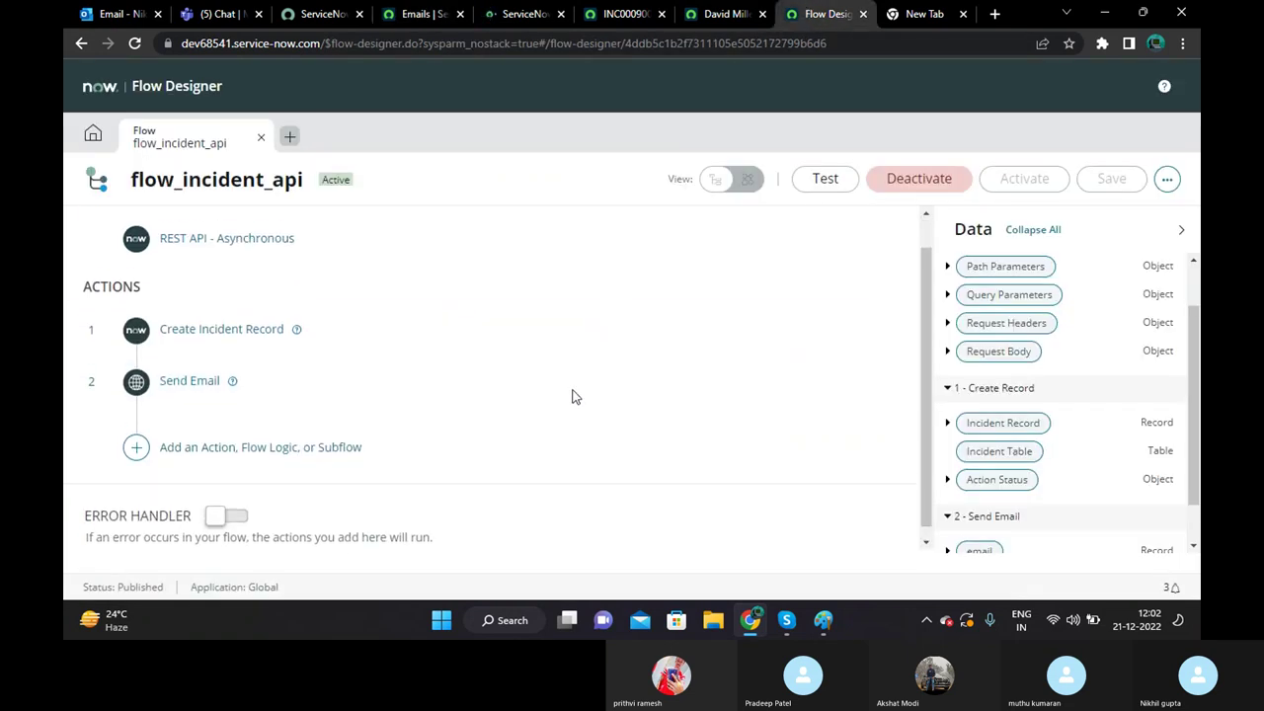
{"action": "scroll", "coordinate": [494, 376], "scroll_direction": "up", "scroll_amount": 1}
{"action": "scroll", "coordinate": [279, 310], "scroll_direction": "down", "scroll_amount": 1}
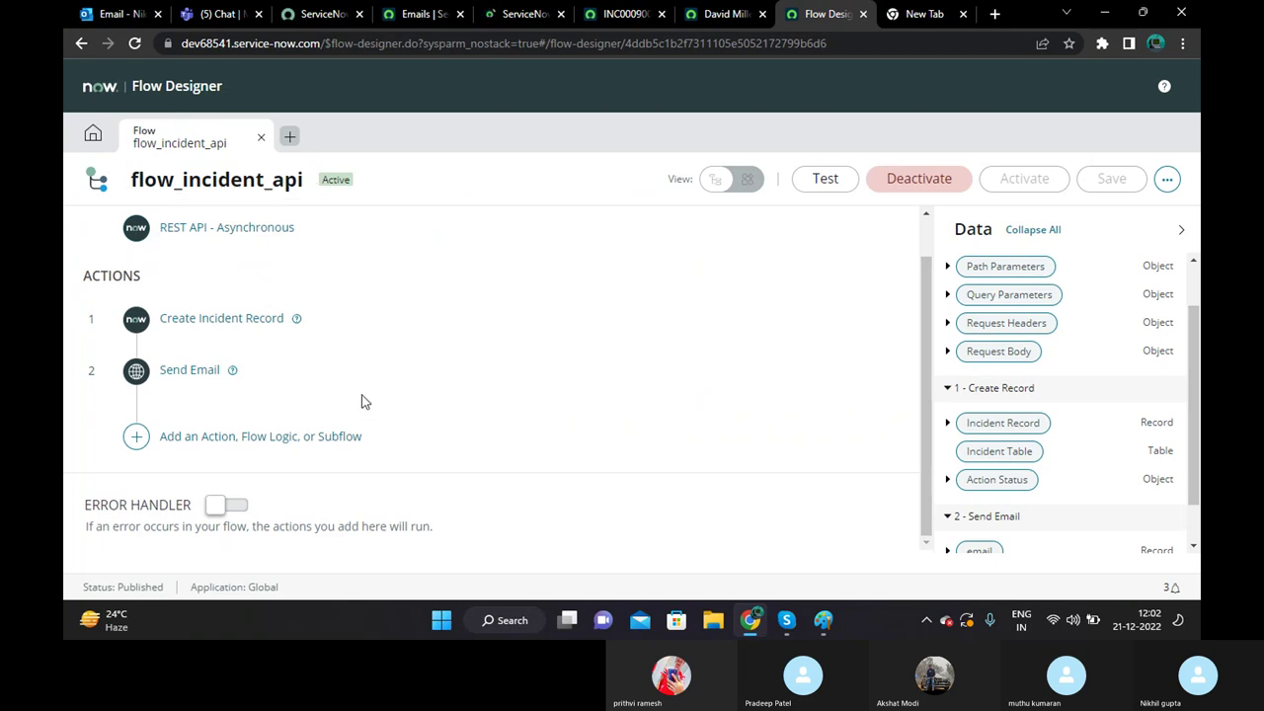
Switch between the flow_incident_api flow and the Flow Designer home page, ending on the list of flows.
{"action": "left_click", "coordinate": [93, 134]}
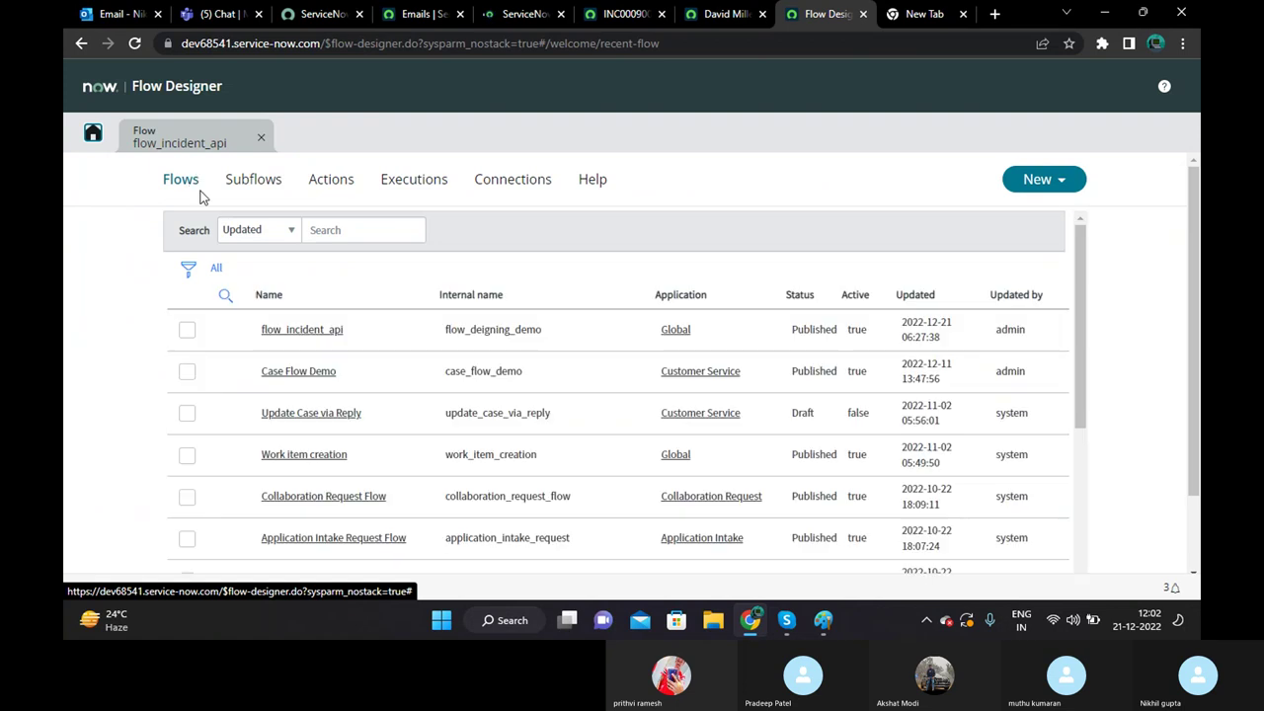
{"action": "left_click", "coordinate": [186, 143]}
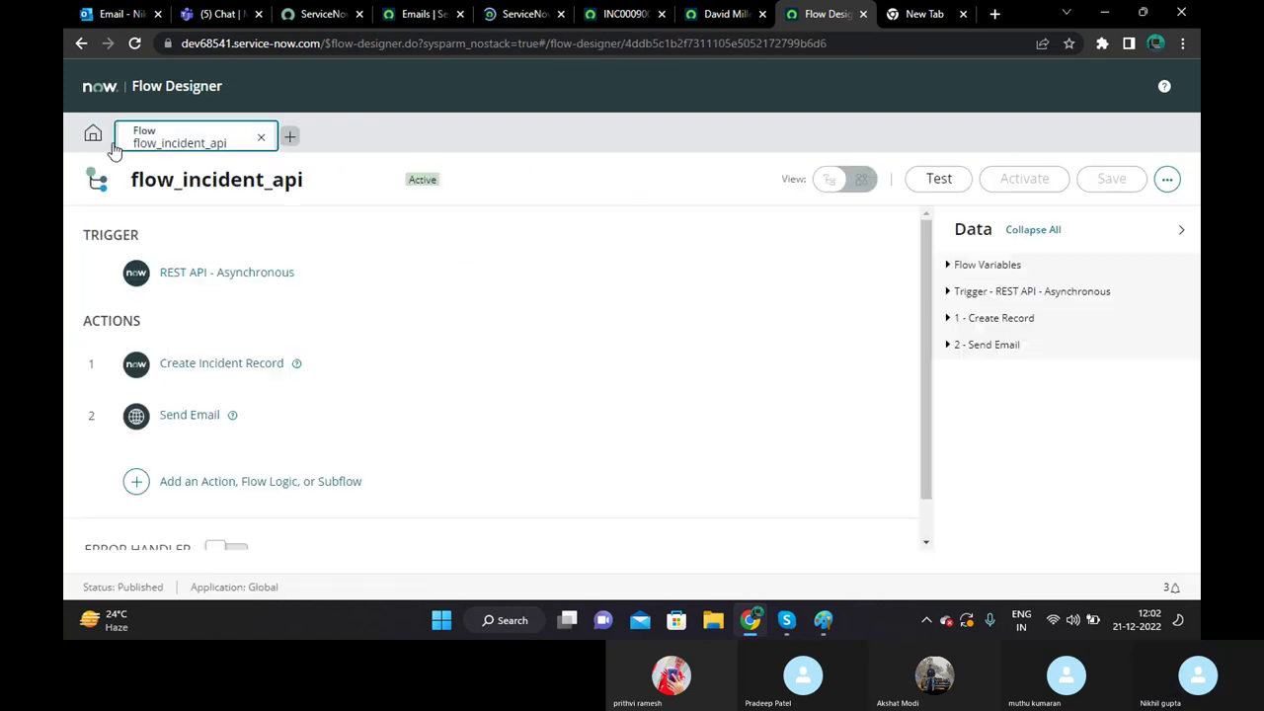
{"action": "left_click", "coordinate": [92, 135]}
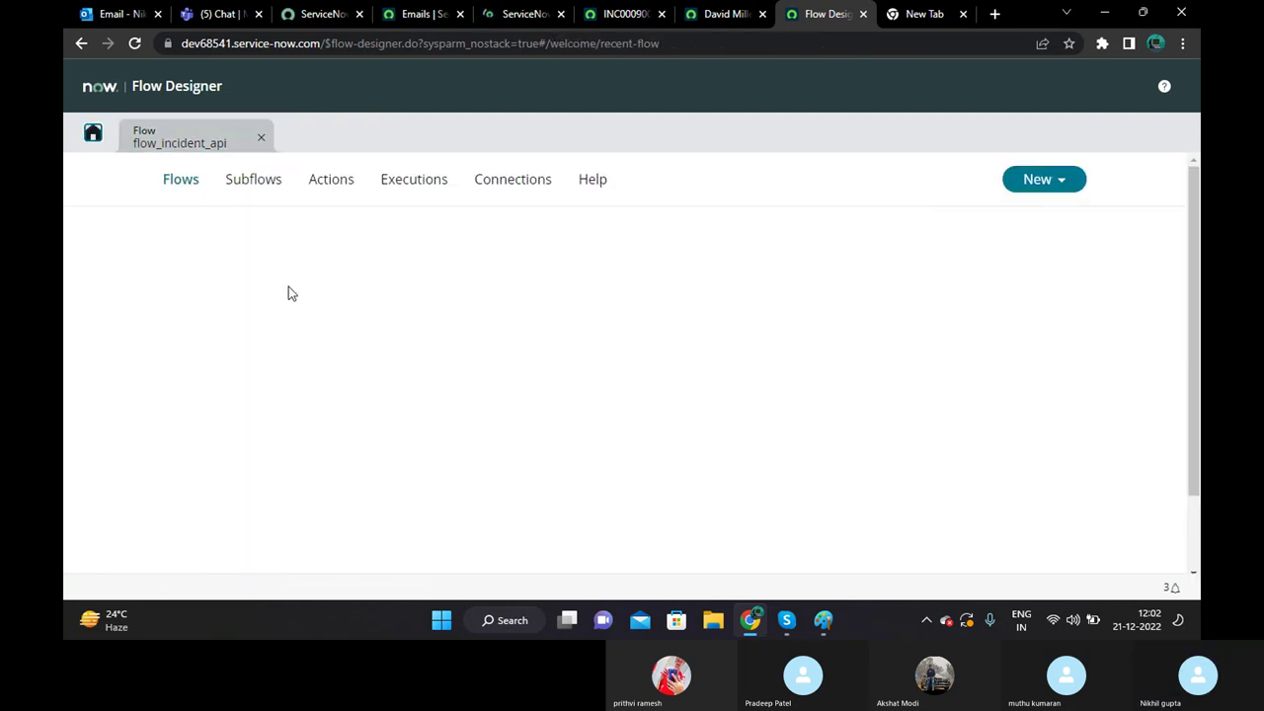
{"action": "left_click", "coordinate": [168, 144]}
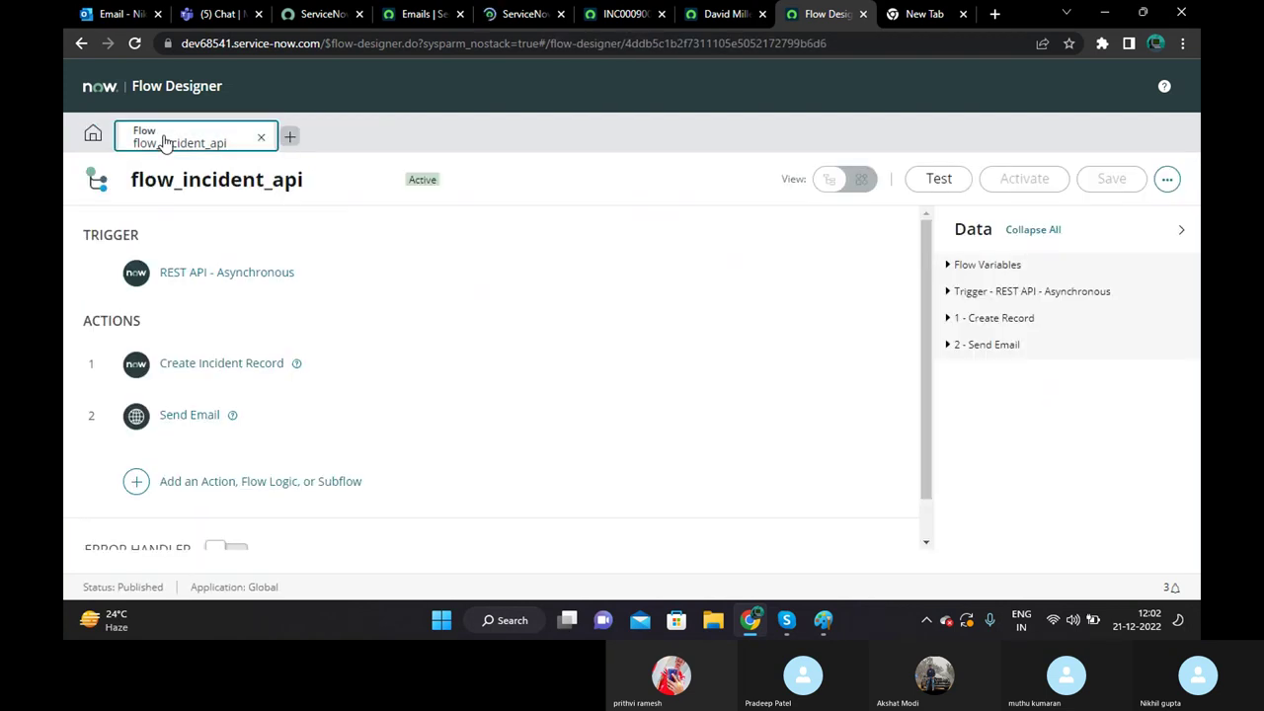
{"action": "left_click", "coordinate": [91, 135]}
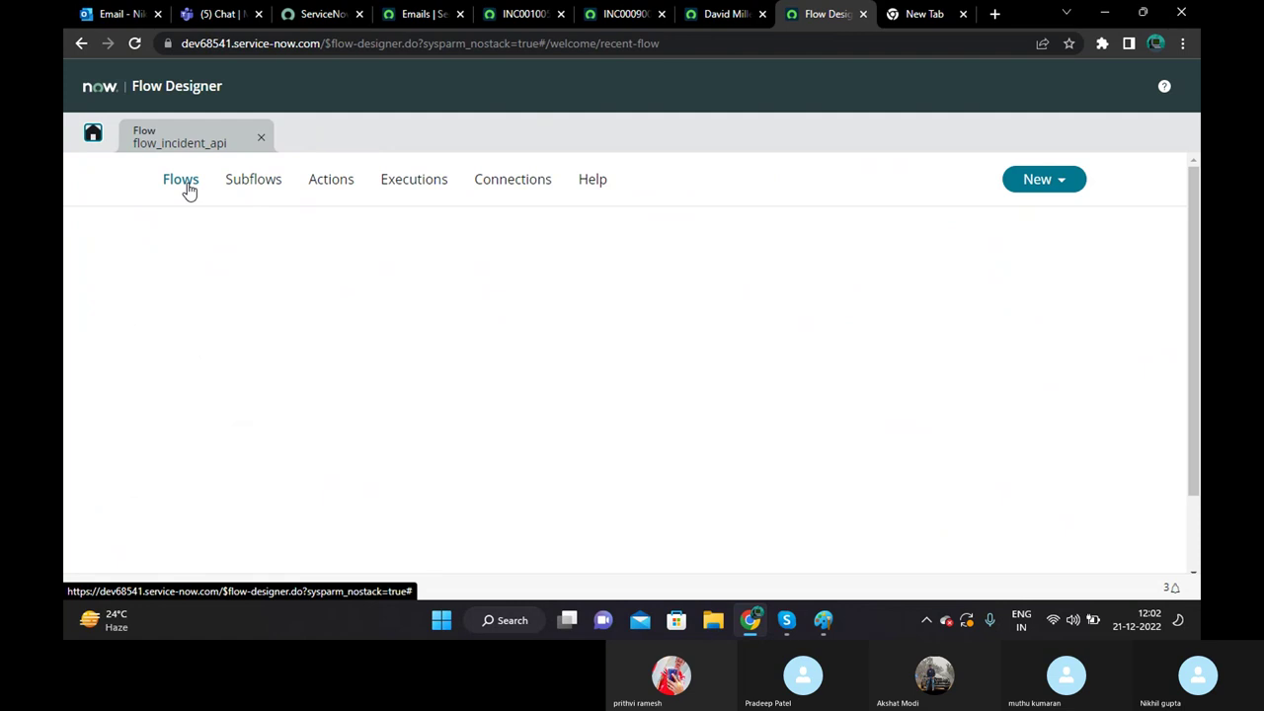
Switch to the Skype call, check its participants list, and return to Flow Designer in Chrome.
{"action": "left_click", "coordinate": [795, 623]}
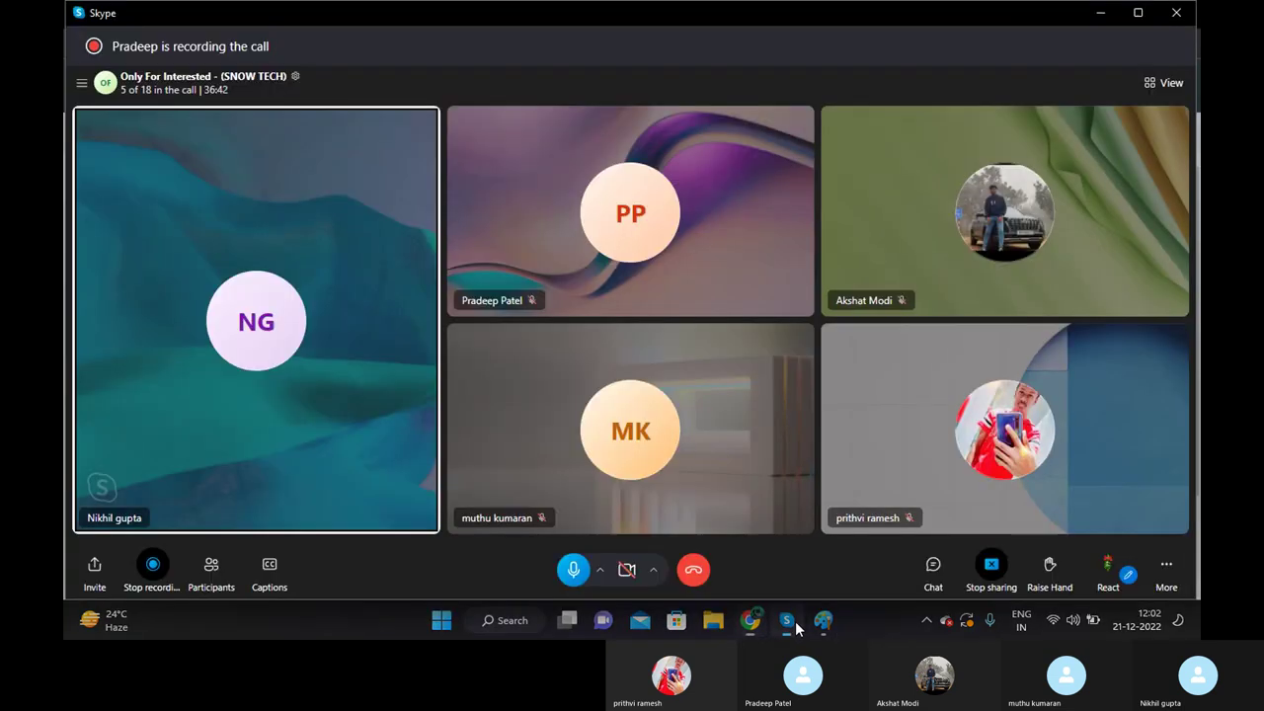
{"action": "left_click", "coordinate": [210, 570]}
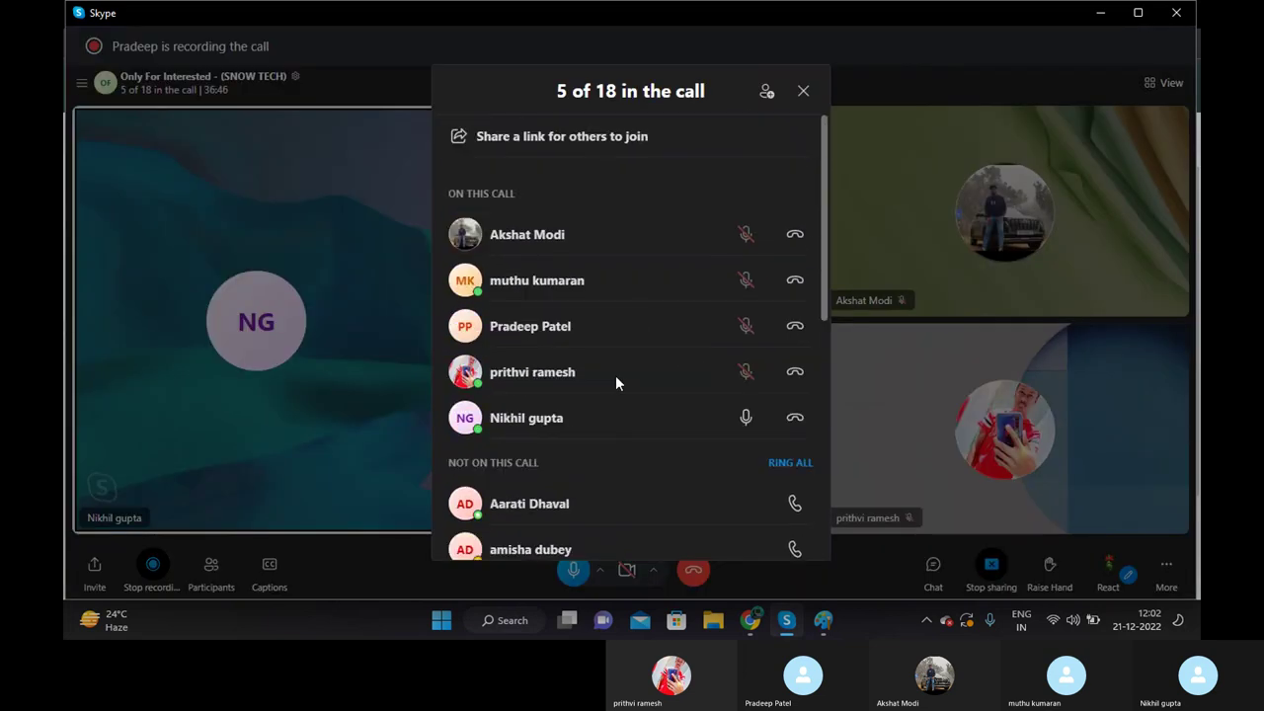
{"action": "left_click", "coordinate": [803, 93]}
{"action": "left_click", "coordinate": [751, 620]}
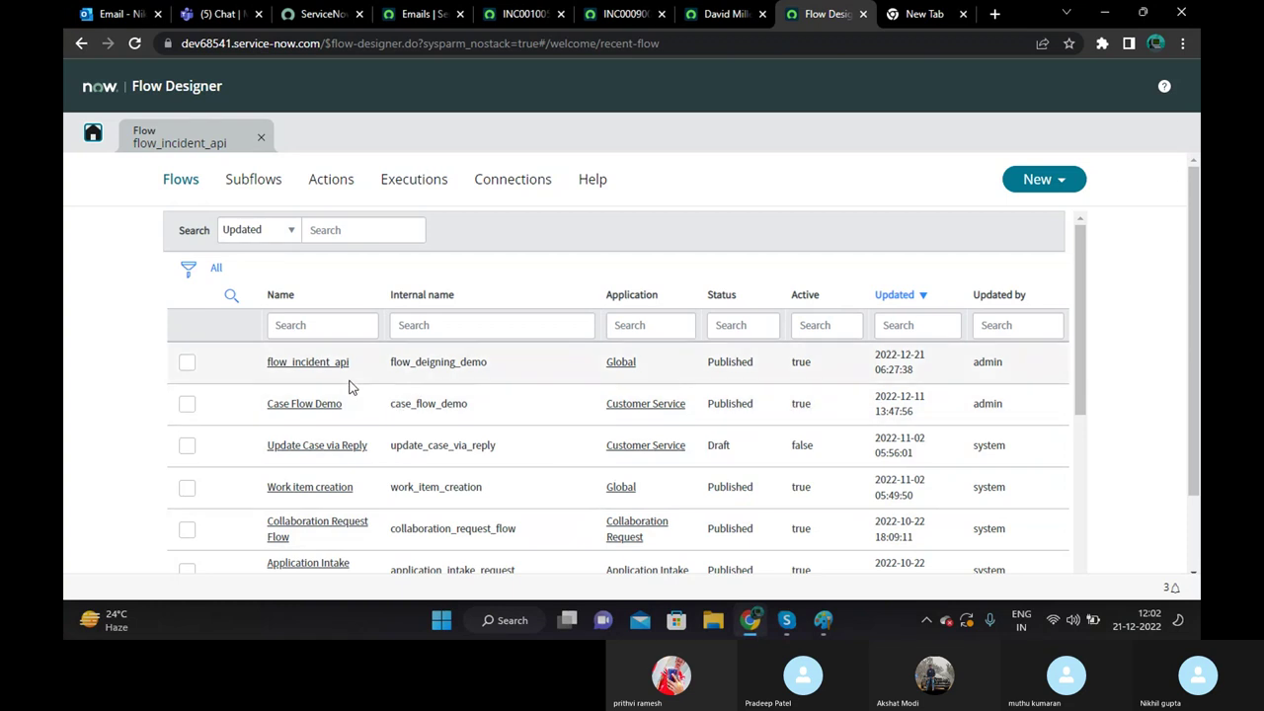
Open the Case Flow Demo flow and examine its trigger, Send Notification action, chat channel condition, and the worknotes update and Create Task actions.
{"action": "left_click", "coordinate": [305, 407]}
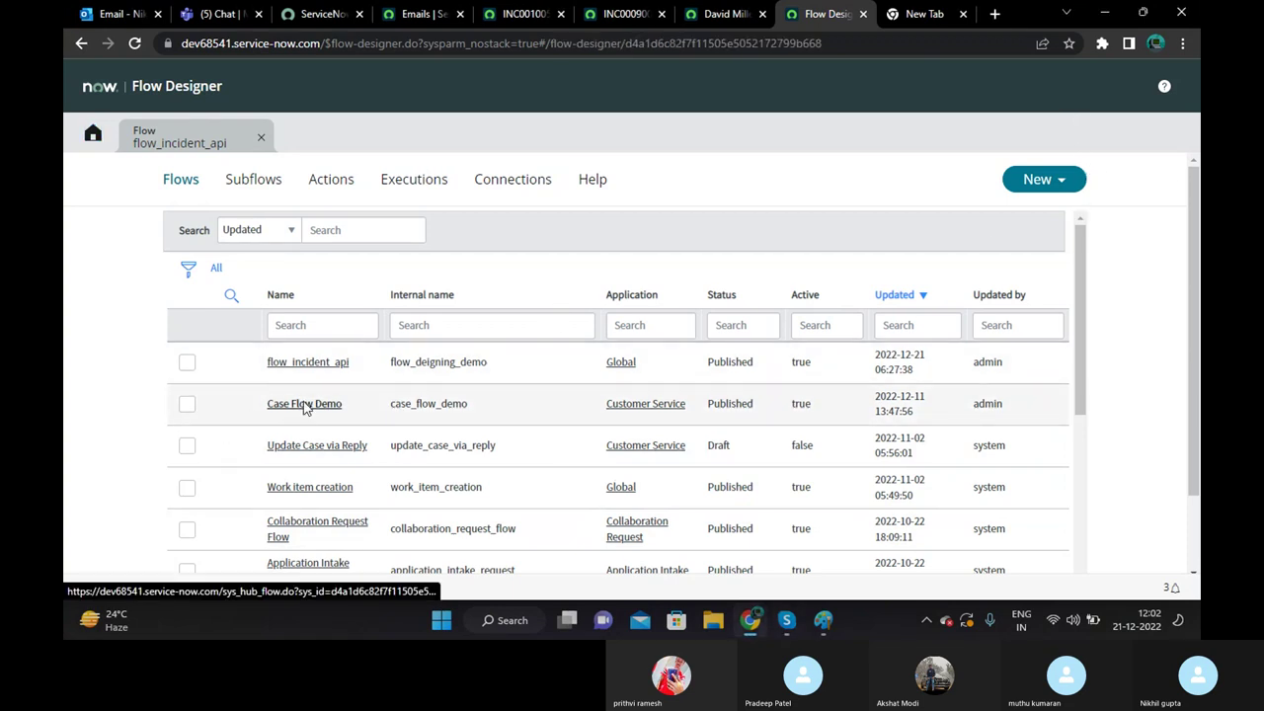
{"action": "left_click", "coordinate": [305, 404]}
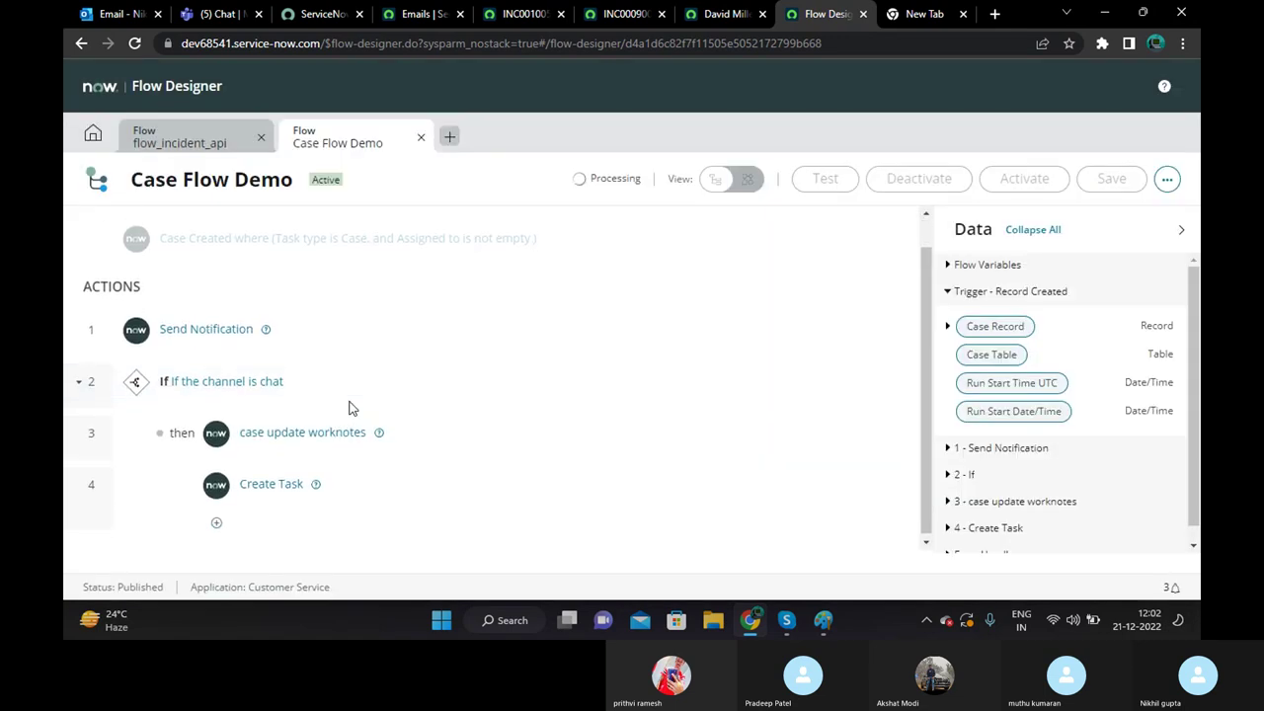
{"action": "scroll", "coordinate": [333, 498], "scroll_direction": "down", "scroll_amount": 1}
{"action": "scroll", "coordinate": [332, 499], "scroll_direction": "up", "scroll_amount": 1}
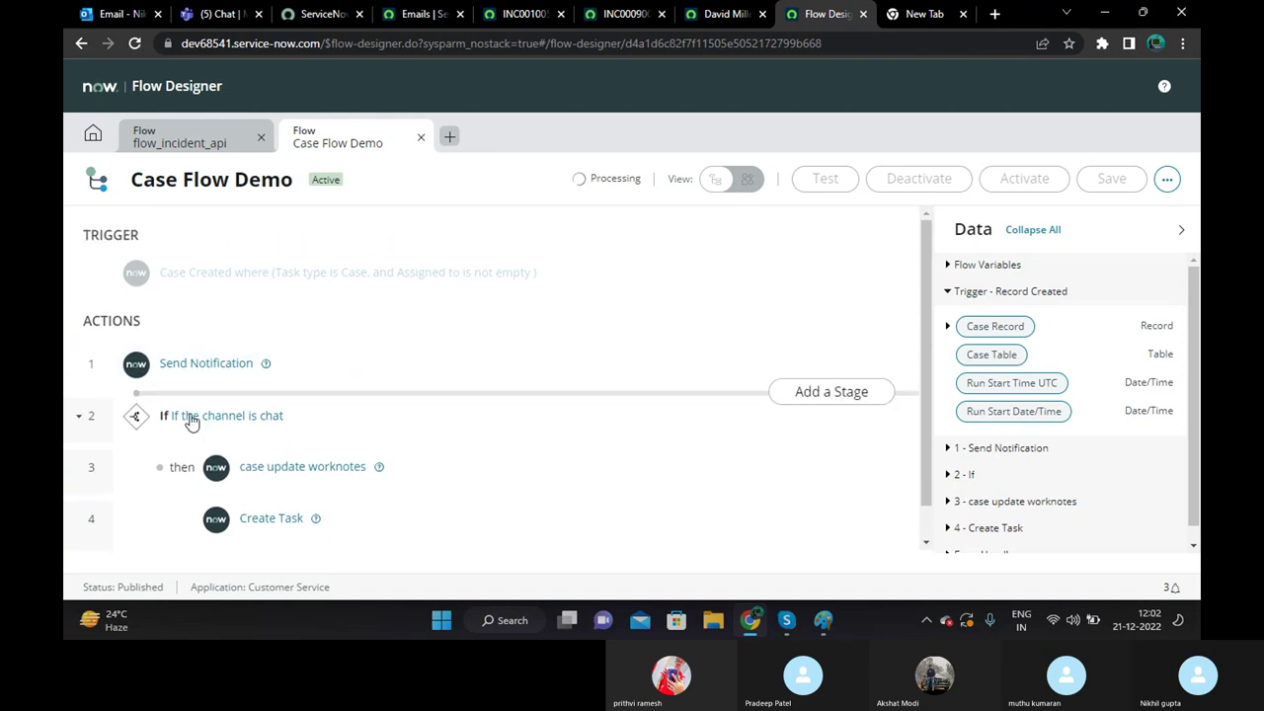
{"action": "scroll", "coordinate": [409, 381], "scroll_direction": "down", "scroll_amount": 1}
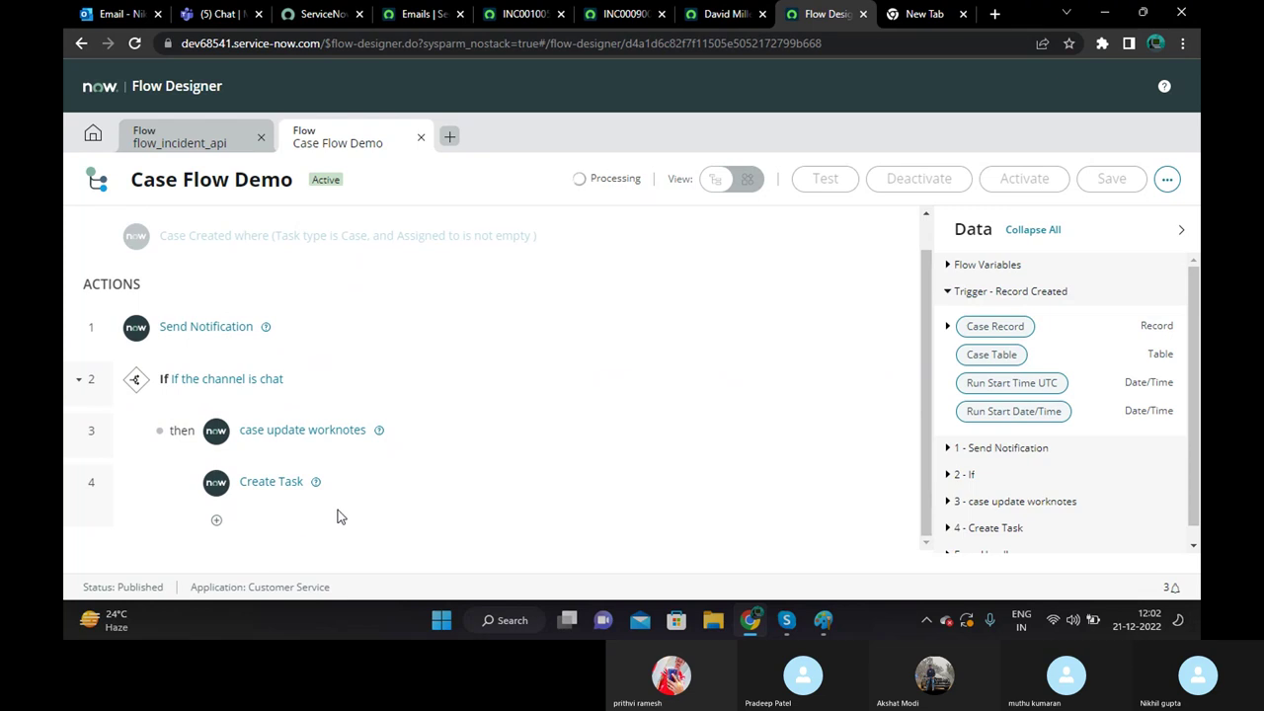
{"action": "scroll", "coordinate": [336, 515], "scroll_direction": "up", "scroll_amount": 1}
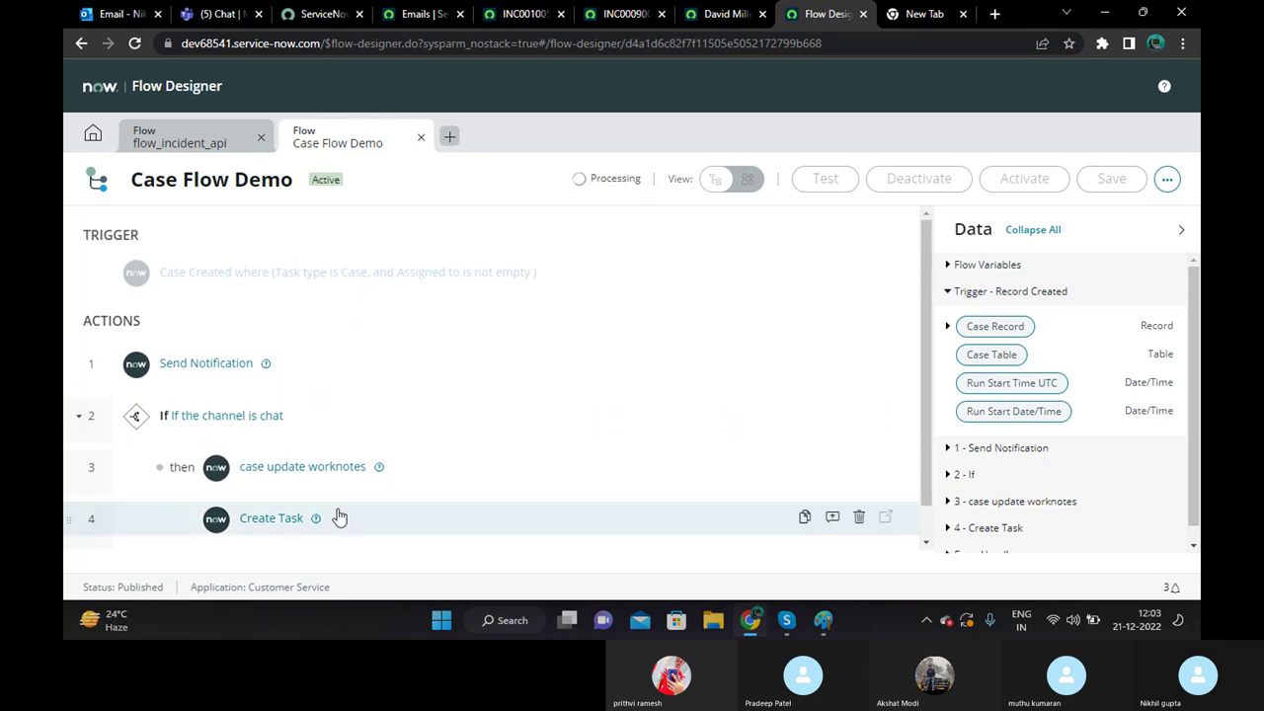
{"action": "scroll", "coordinate": [336, 516], "scroll_direction": "down", "scroll_amount": 1}
{"action": "scroll", "coordinate": [341, 512], "scroll_direction": "up", "scroll_amount": 1}
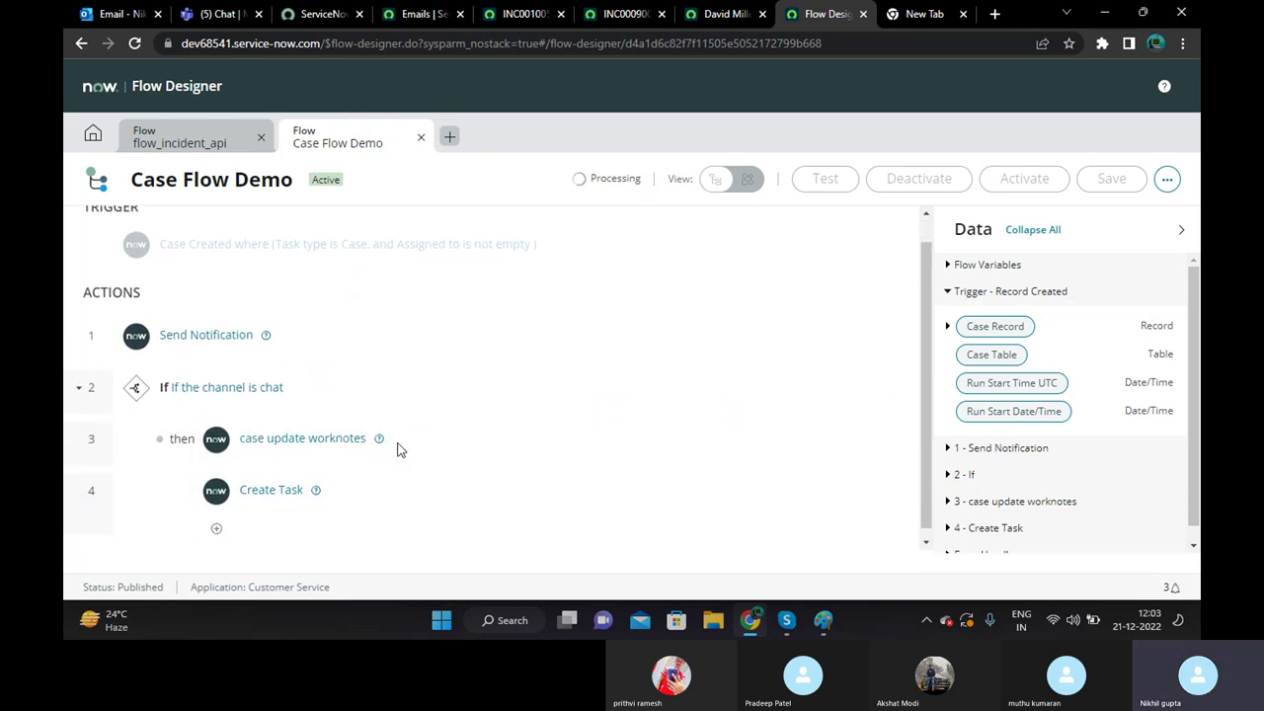
Compare the flow_incident_api flow with the Case Flow Demo flow, ending on Case Flow Demo's actions.
{"action": "left_click", "coordinate": [166, 140]}
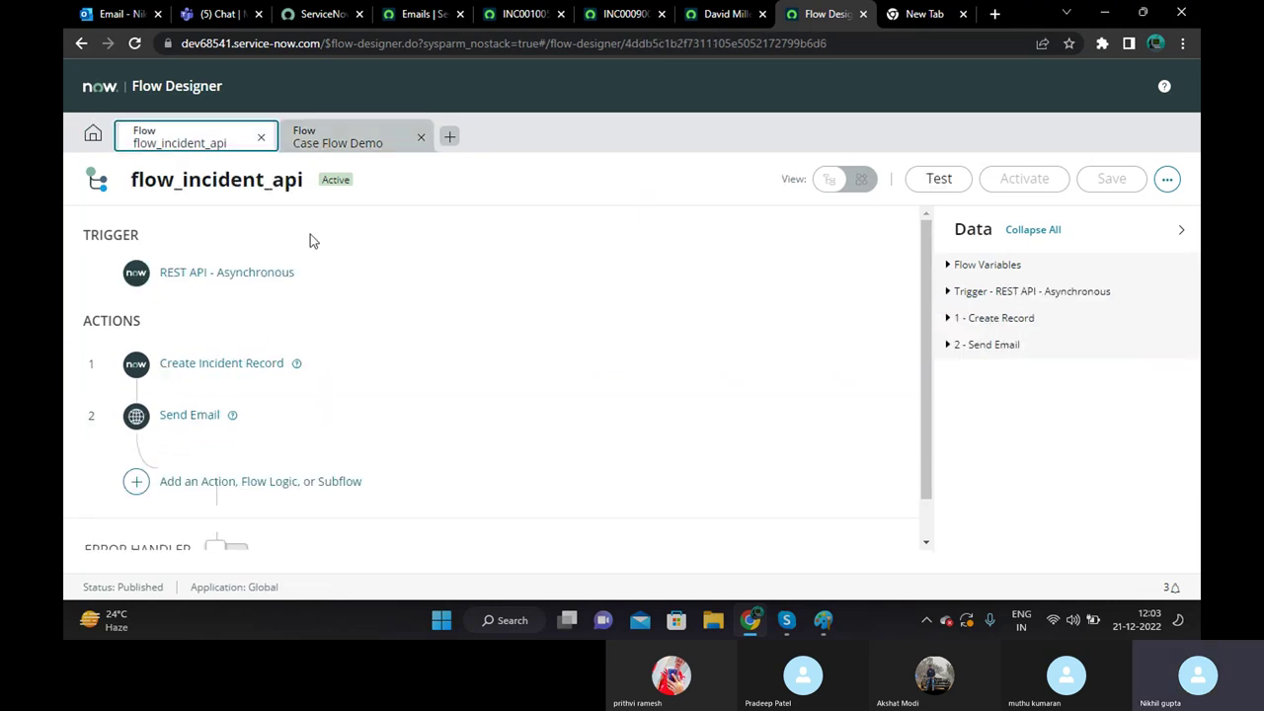
{"action": "left_click", "coordinate": [365, 143]}
{"action": "left_click", "coordinate": [219, 144]}
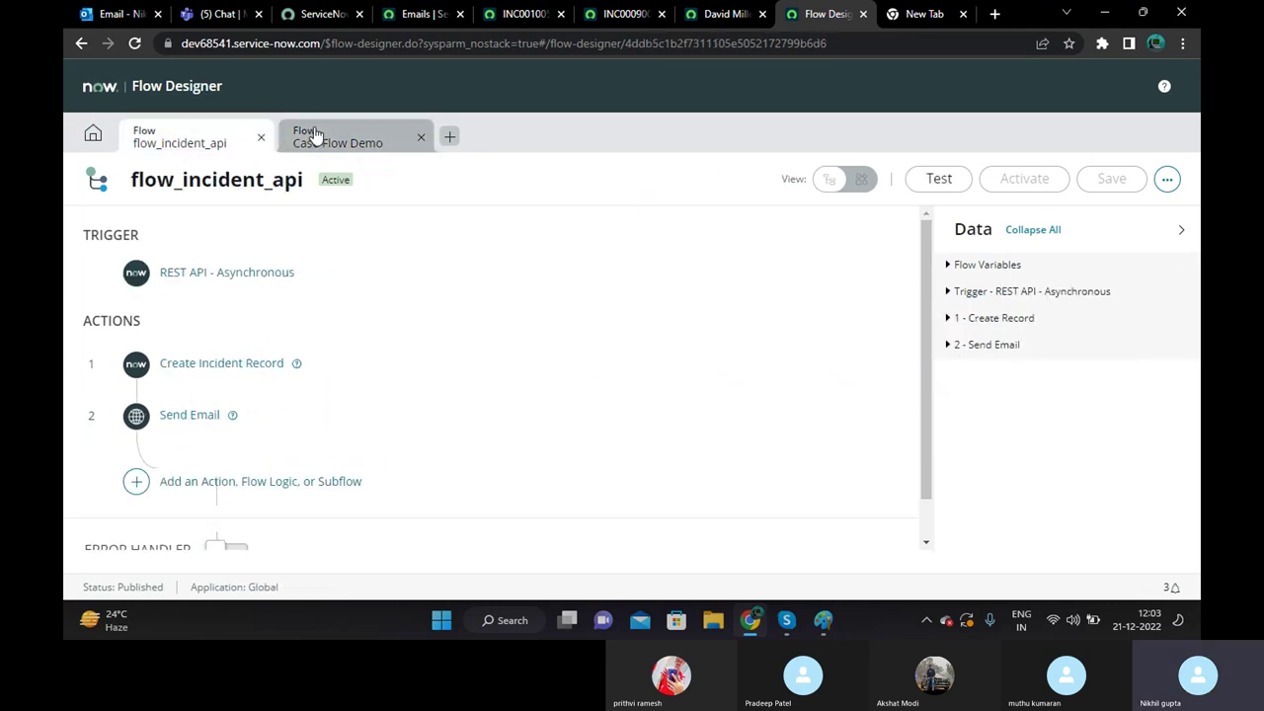
{"action": "left_click", "coordinate": [316, 138]}
{"action": "scroll", "coordinate": [479, 330], "scroll_direction": "down", "scroll_amount": 1}
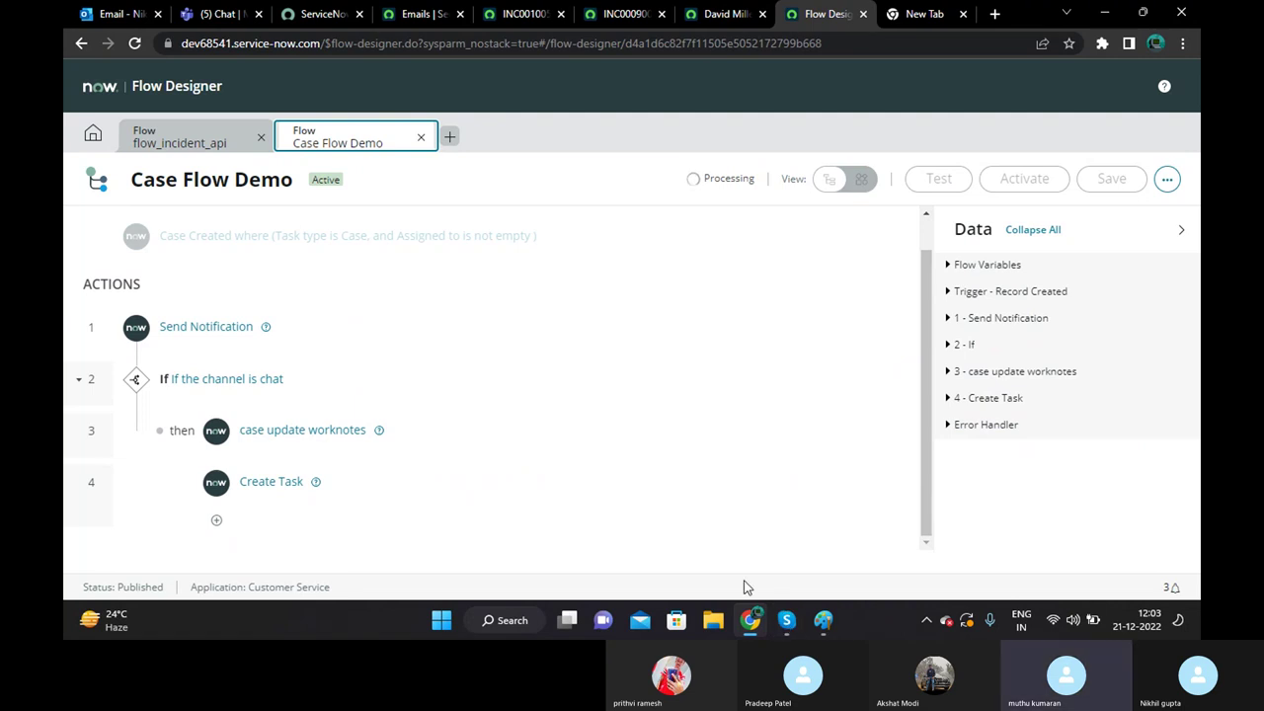
Switch to the Skype call window.
{"action": "mouse_move", "coordinate": [786, 620]}
{"action": "left_click", "coordinate": [790, 533]}
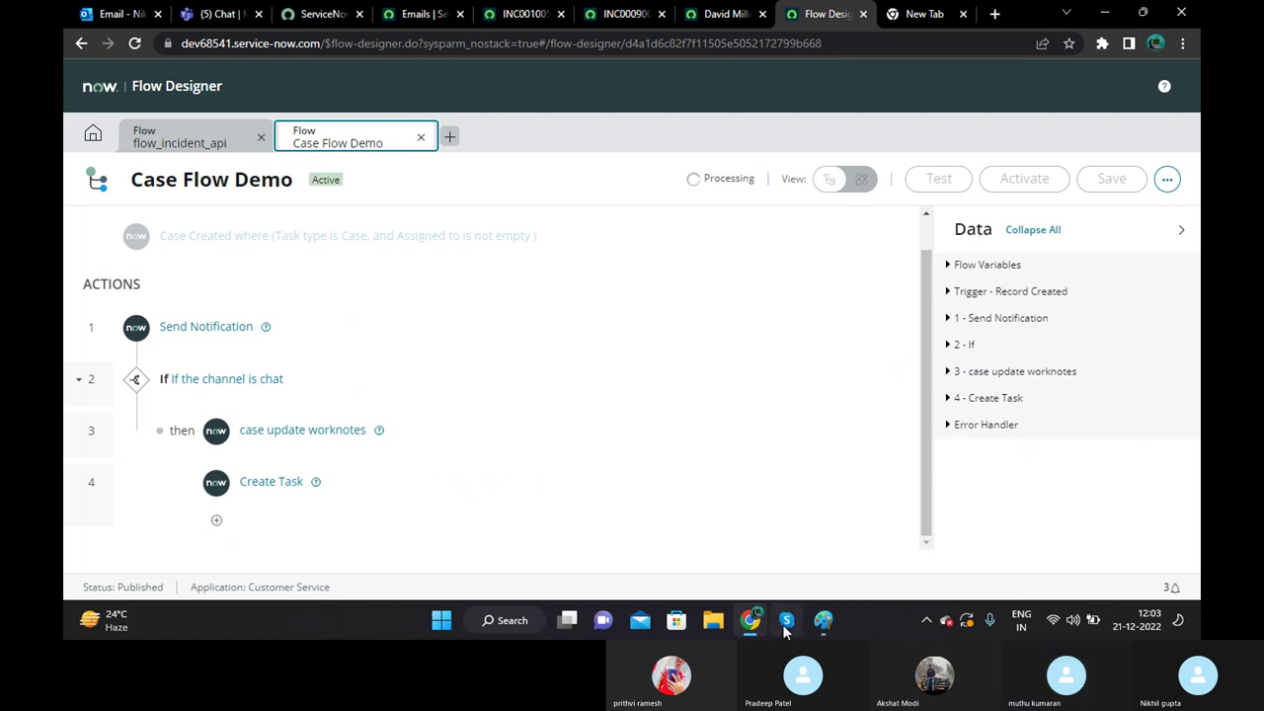